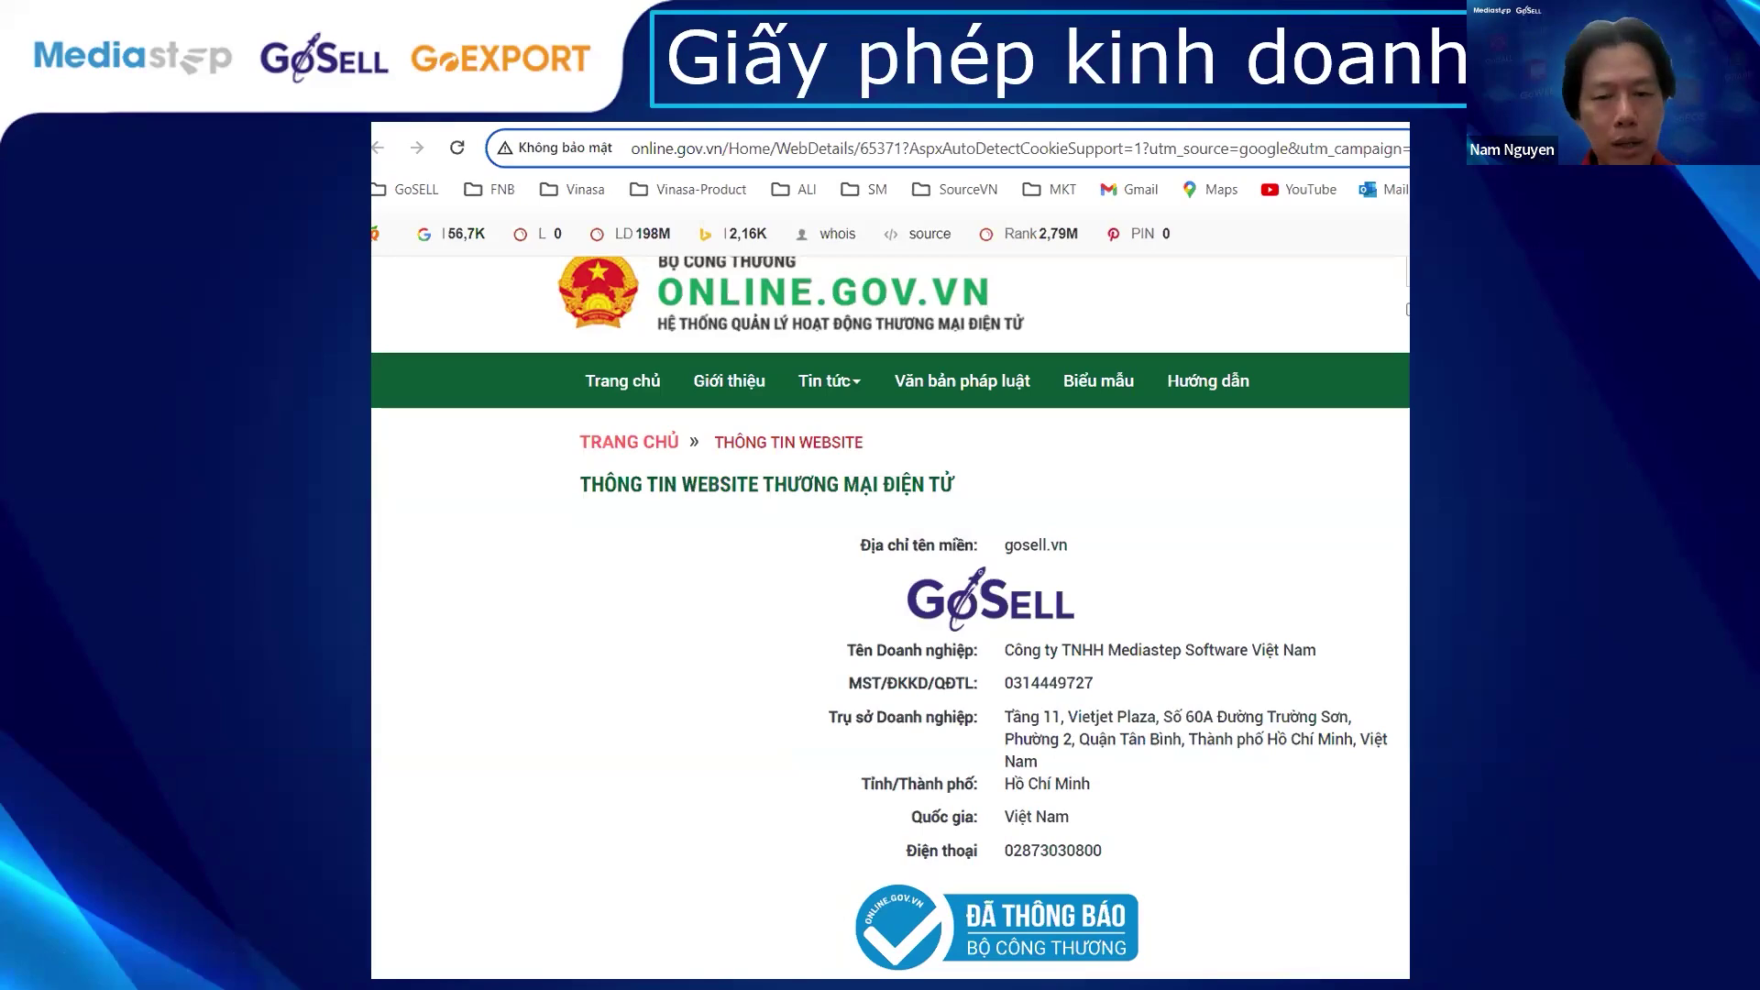
Exit the slide show and bring up slide 21 on the Reservation feature and marketplace connection.
{"action": "key", "text": "Escape"}
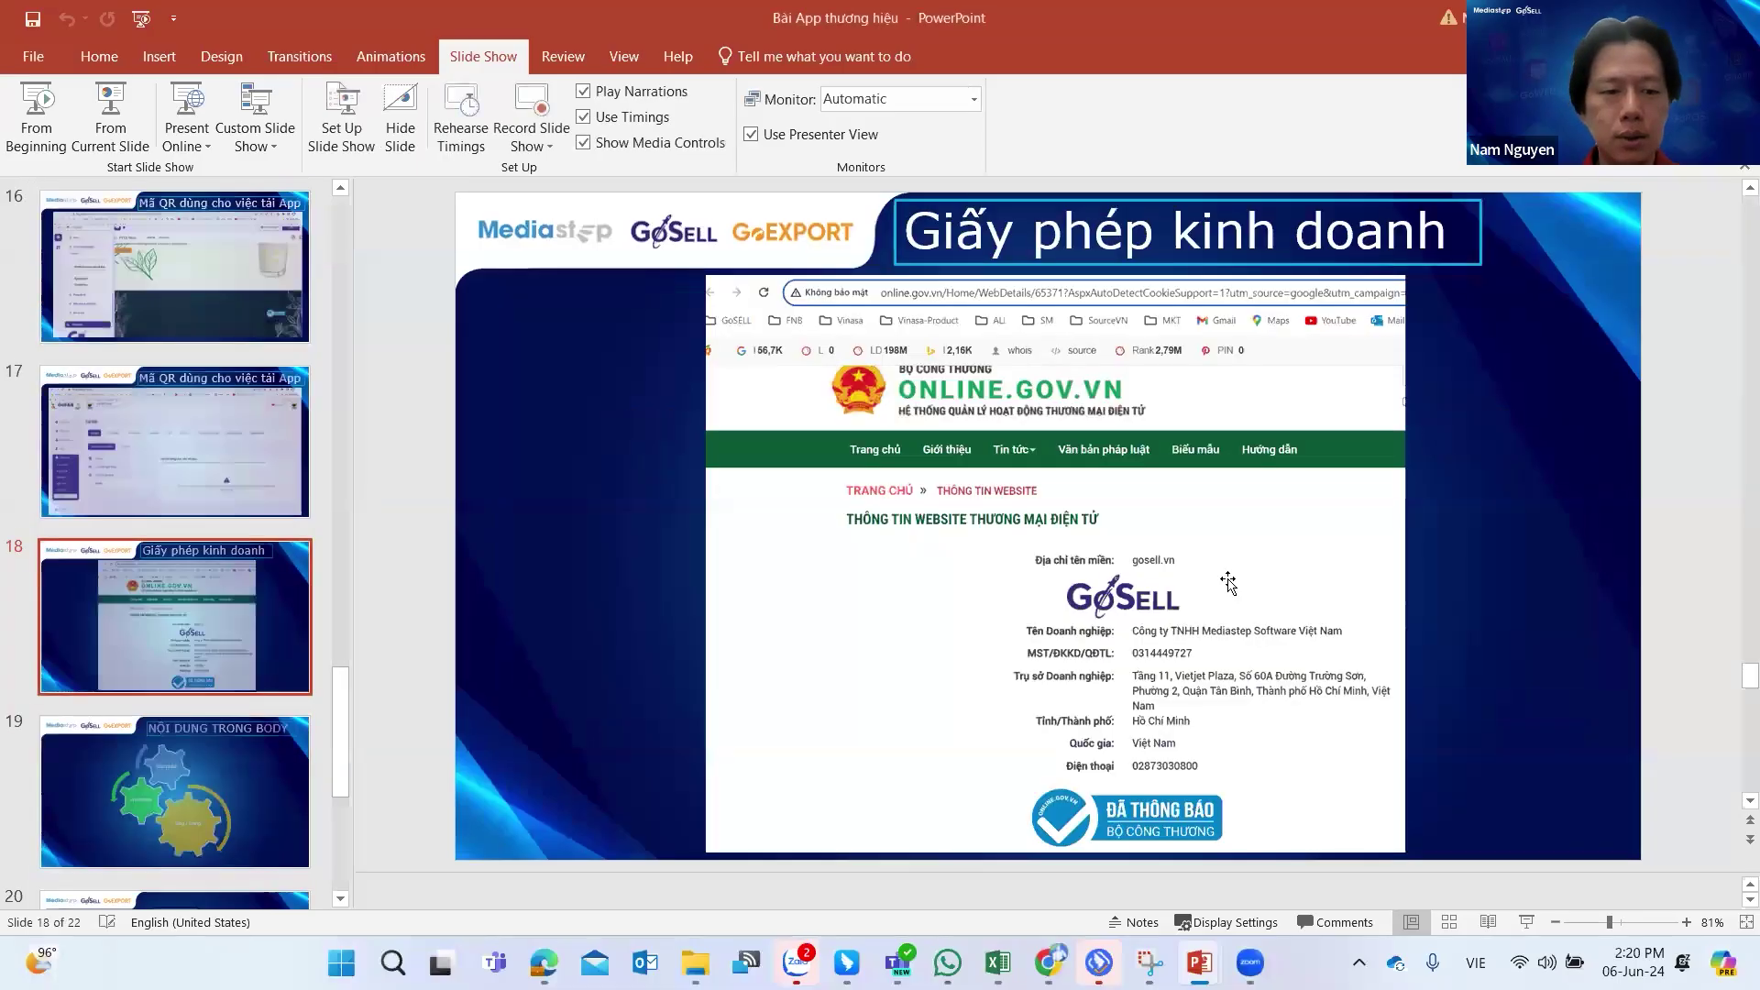
{"action": "scroll", "coordinate": [340, 643], "scroll_direction": "down", "scroll_amount": 4}
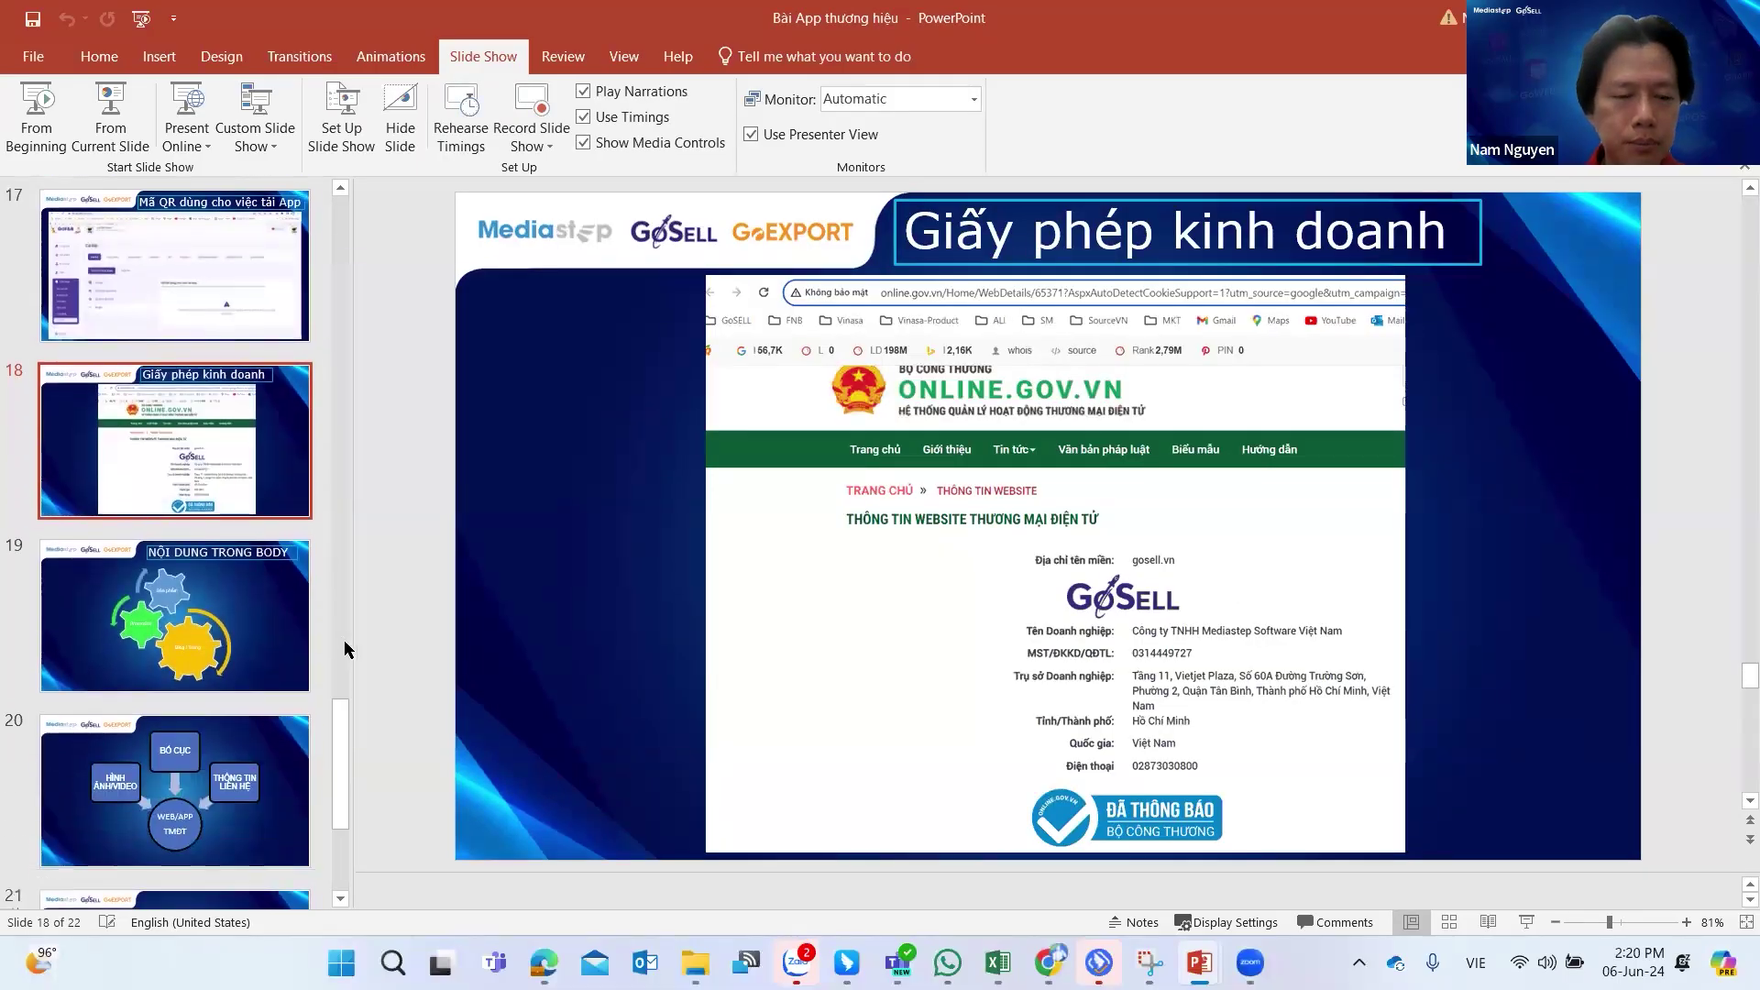
{"action": "scroll", "coordinate": [345, 649], "scroll_direction": "down", "scroll_amount": 1}
{"action": "left_click", "coordinate": [261, 695]}
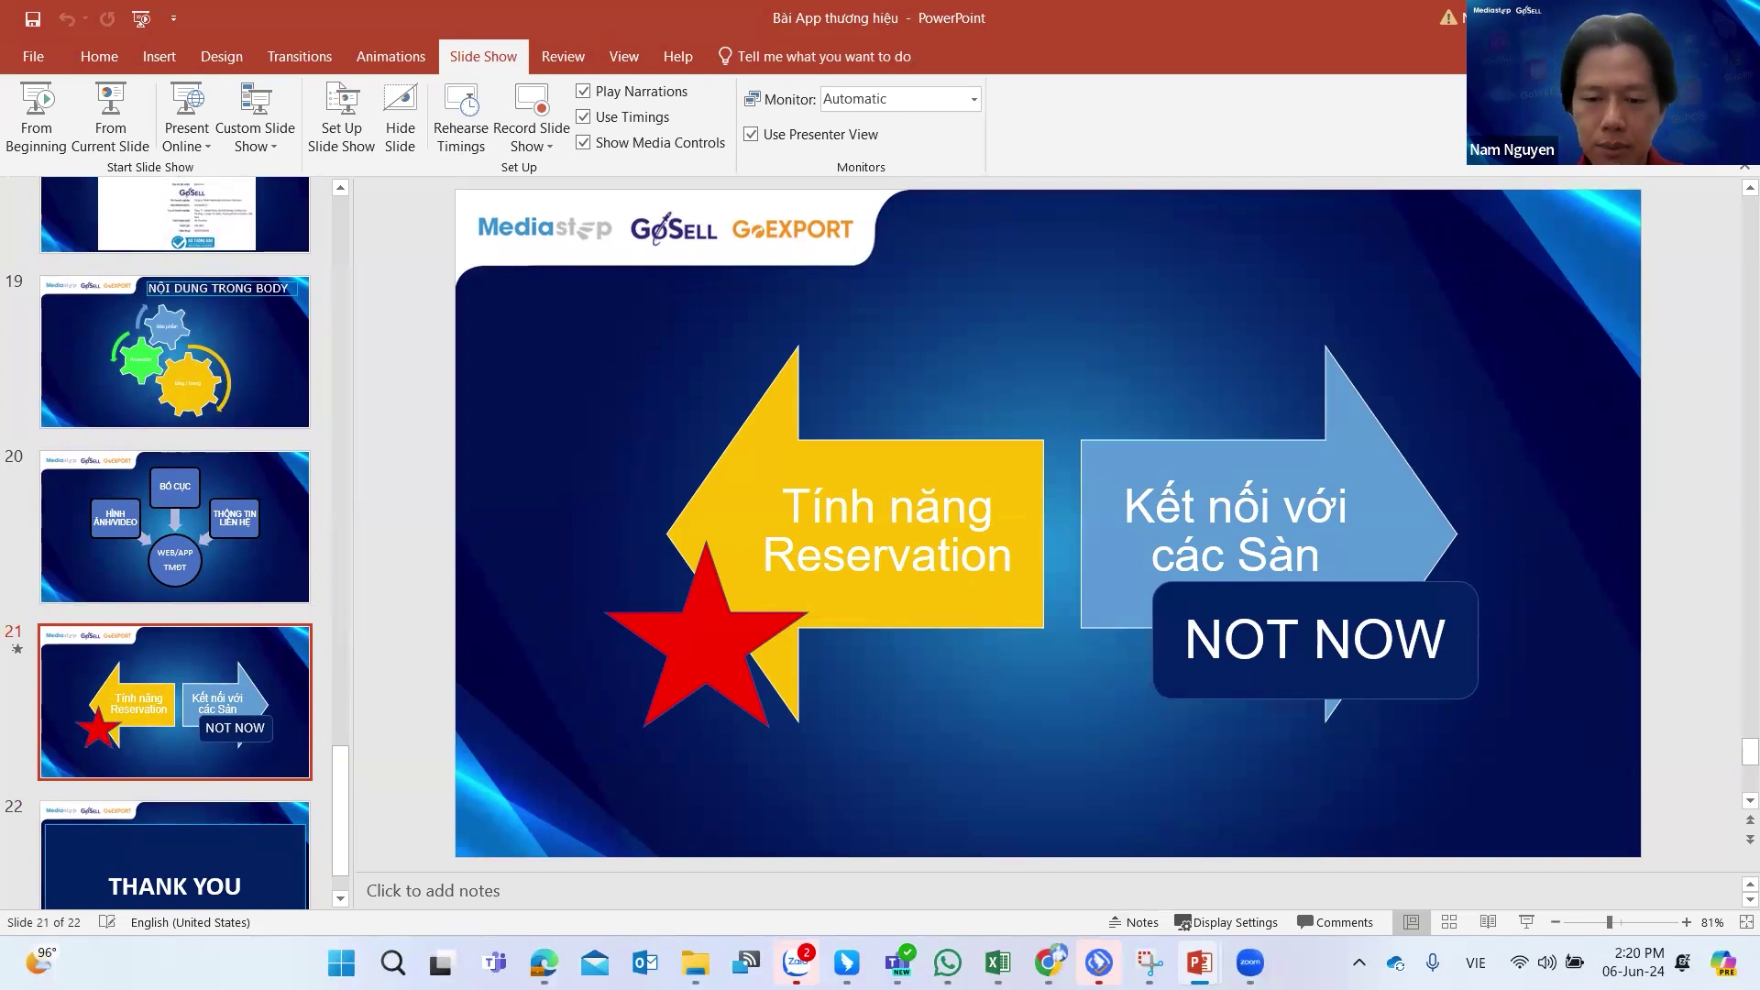
View the GoF&B Admin dashboard in the browser and bring up slide 6 of the "Bài 6 - Chăm sóc KH" presentation.
{"action": "key", "text": "alt+Tab"}
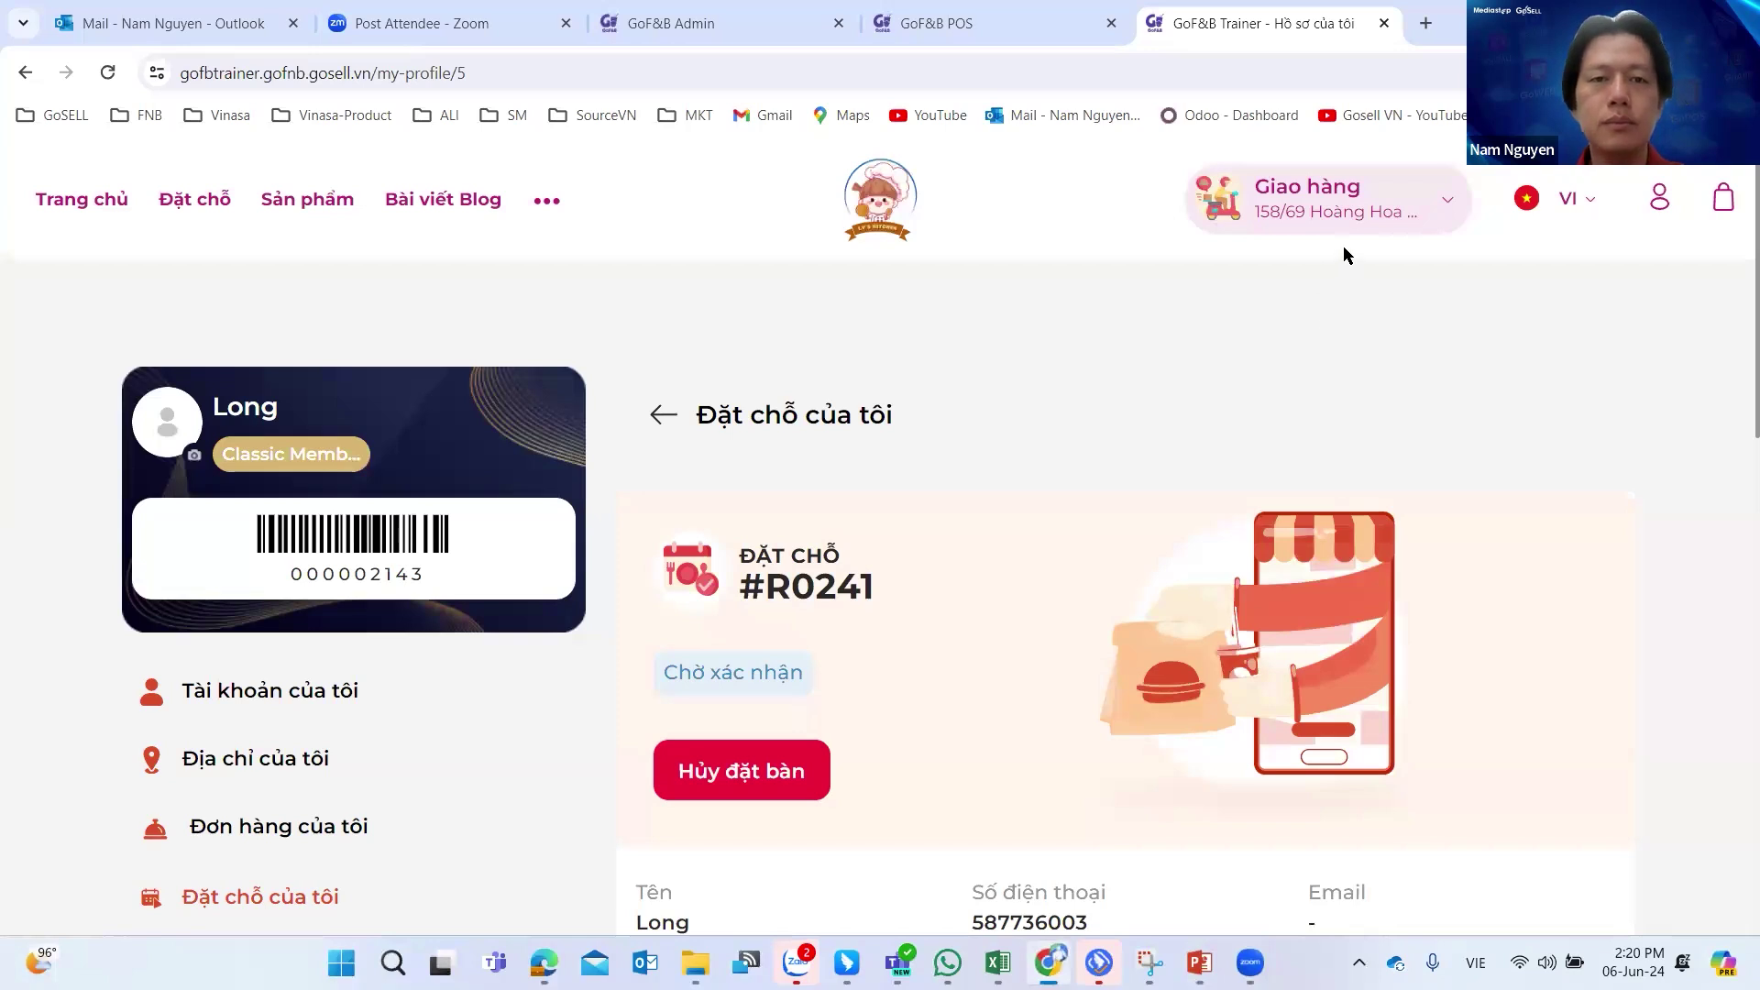
{"action": "left_click", "coordinate": [707, 11]}
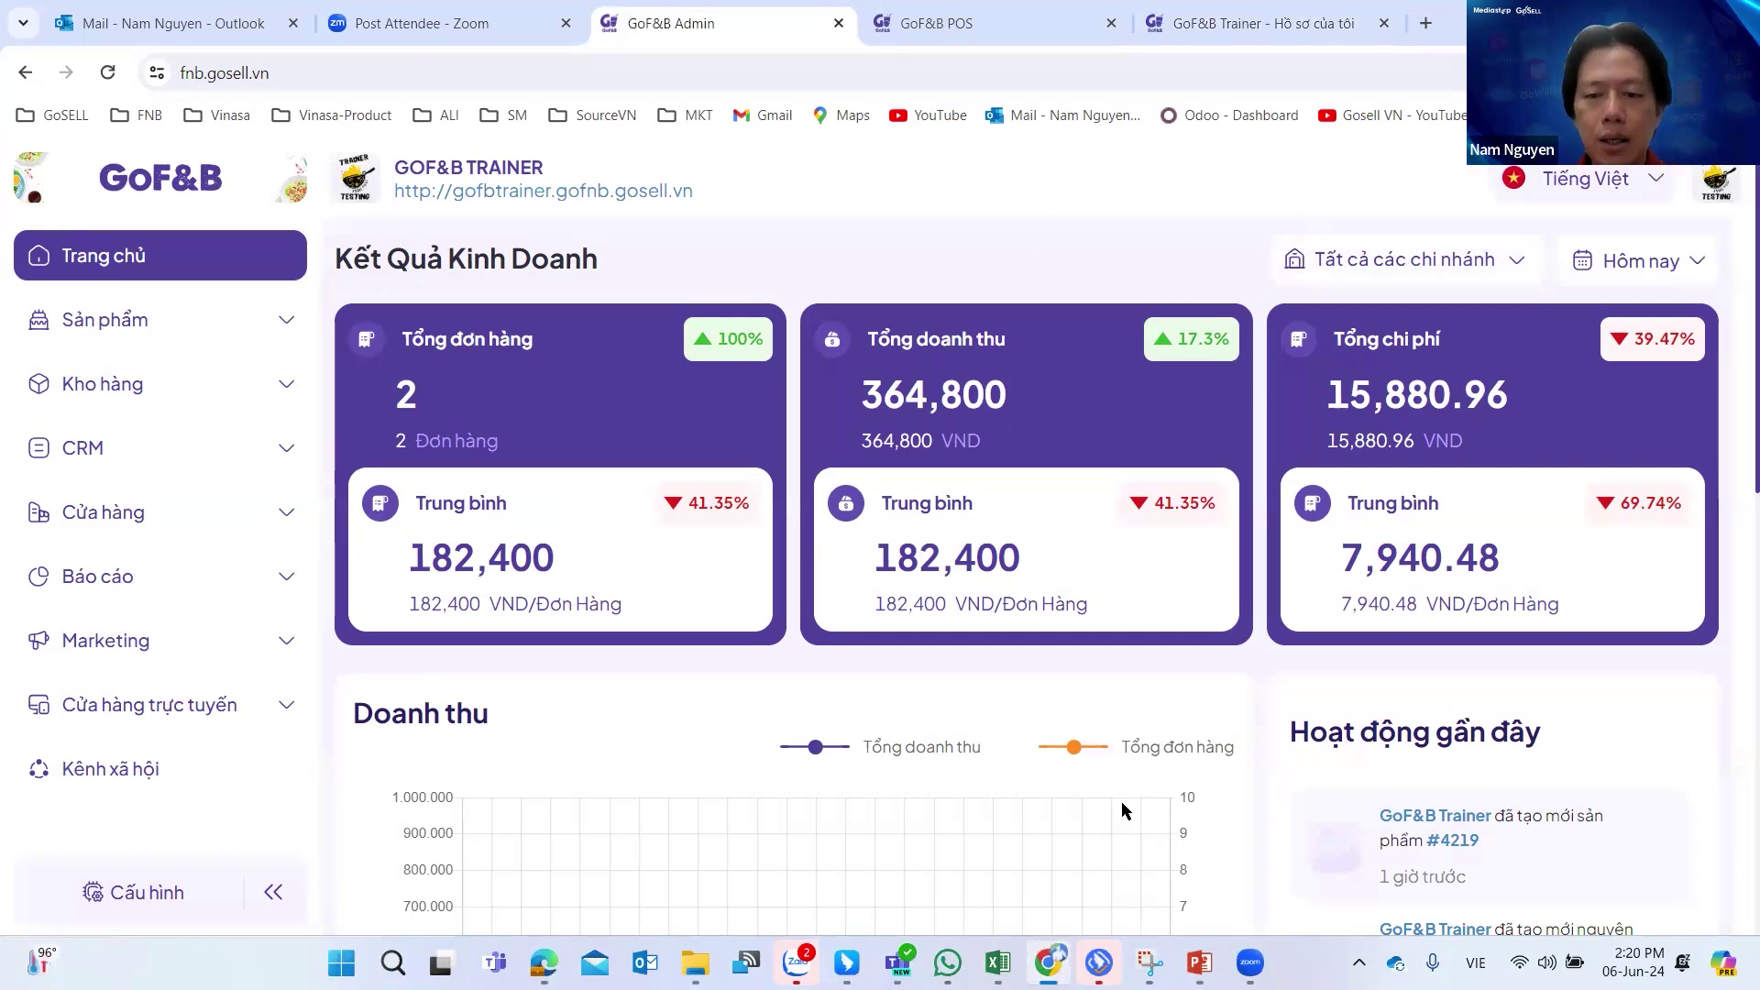
{"action": "mouse_move", "coordinate": [1199, 962]}
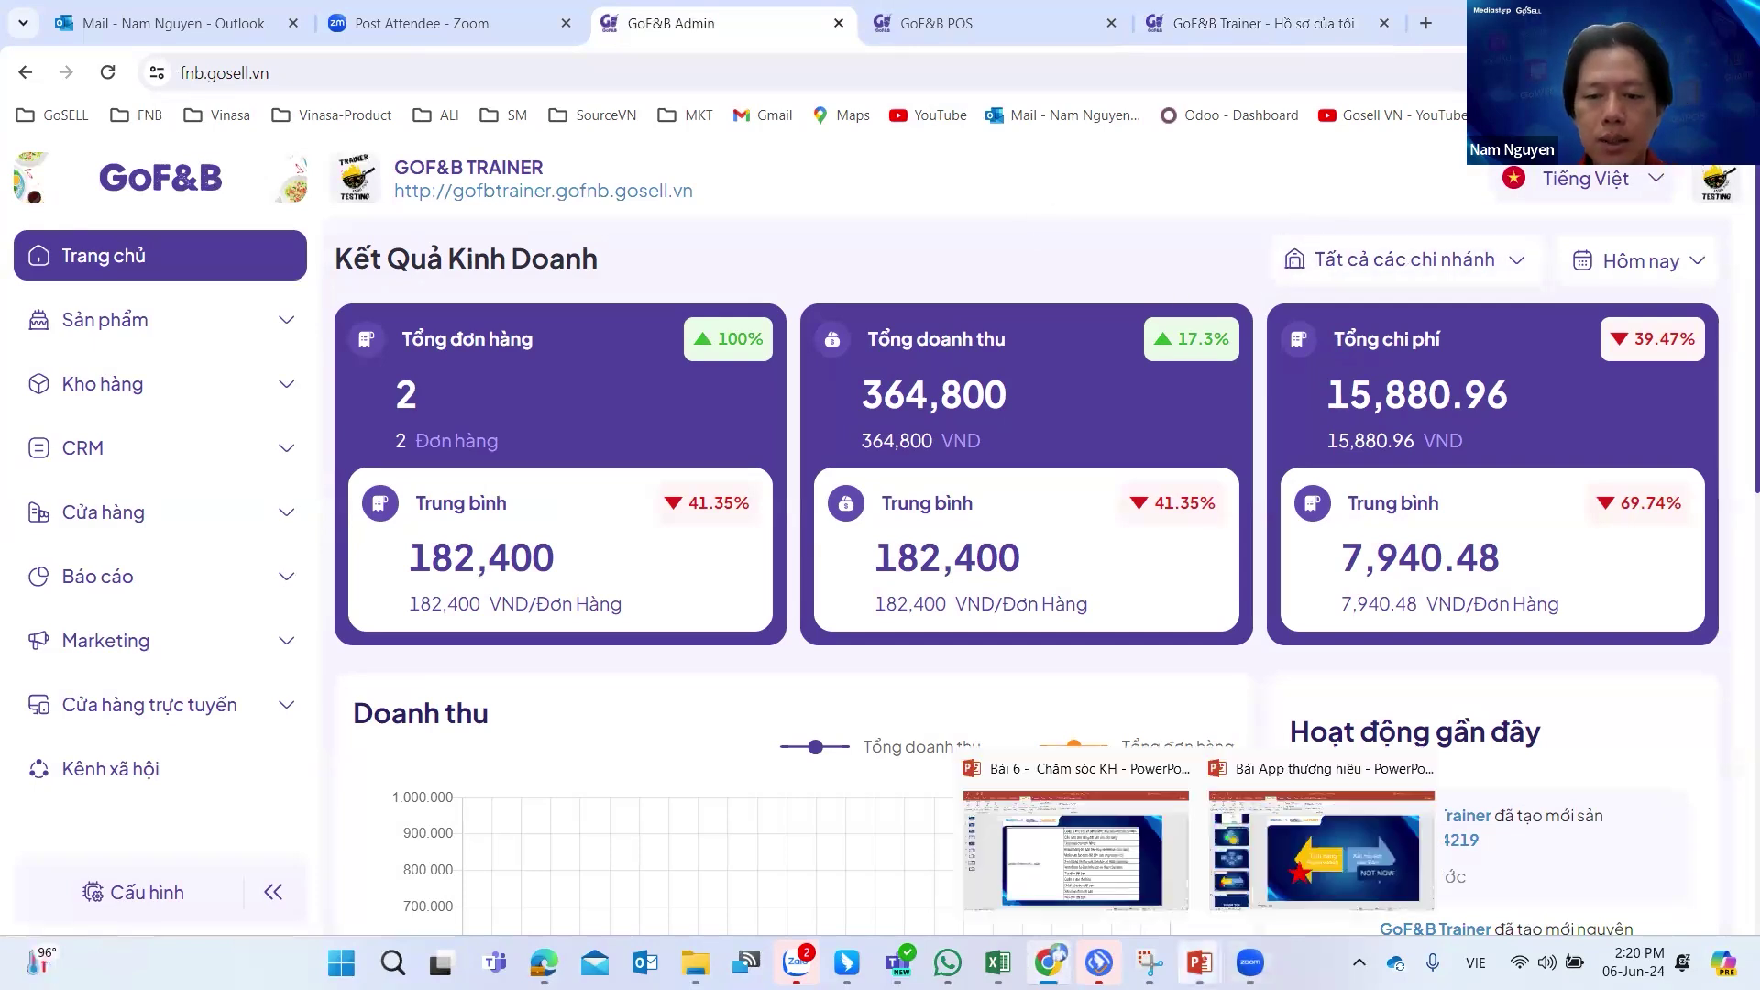
{"action": "left_click", "coordinate": [1116, 888]}
{"action": "left_click", "coordinate": [66, 455]}
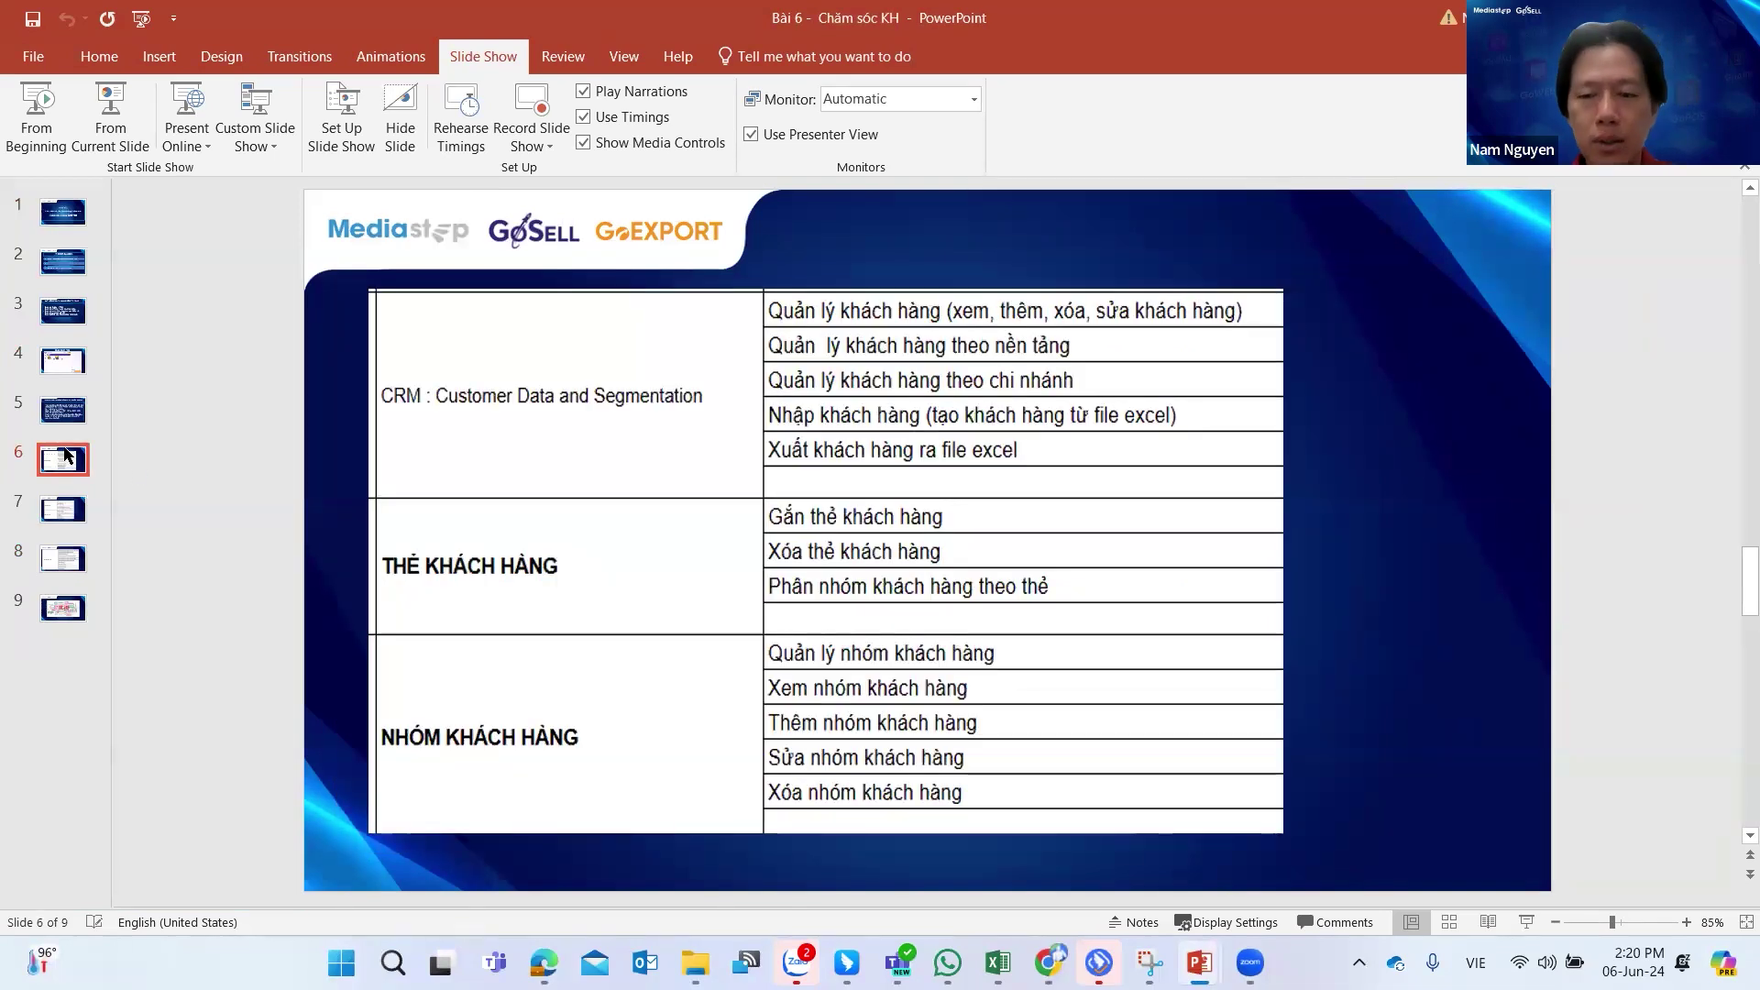
Switch to GoF&B Admin in the browser, view the CRM customer import page and return to the customer list.
{"action": "left_click", "coordinate": [1047, 963]}
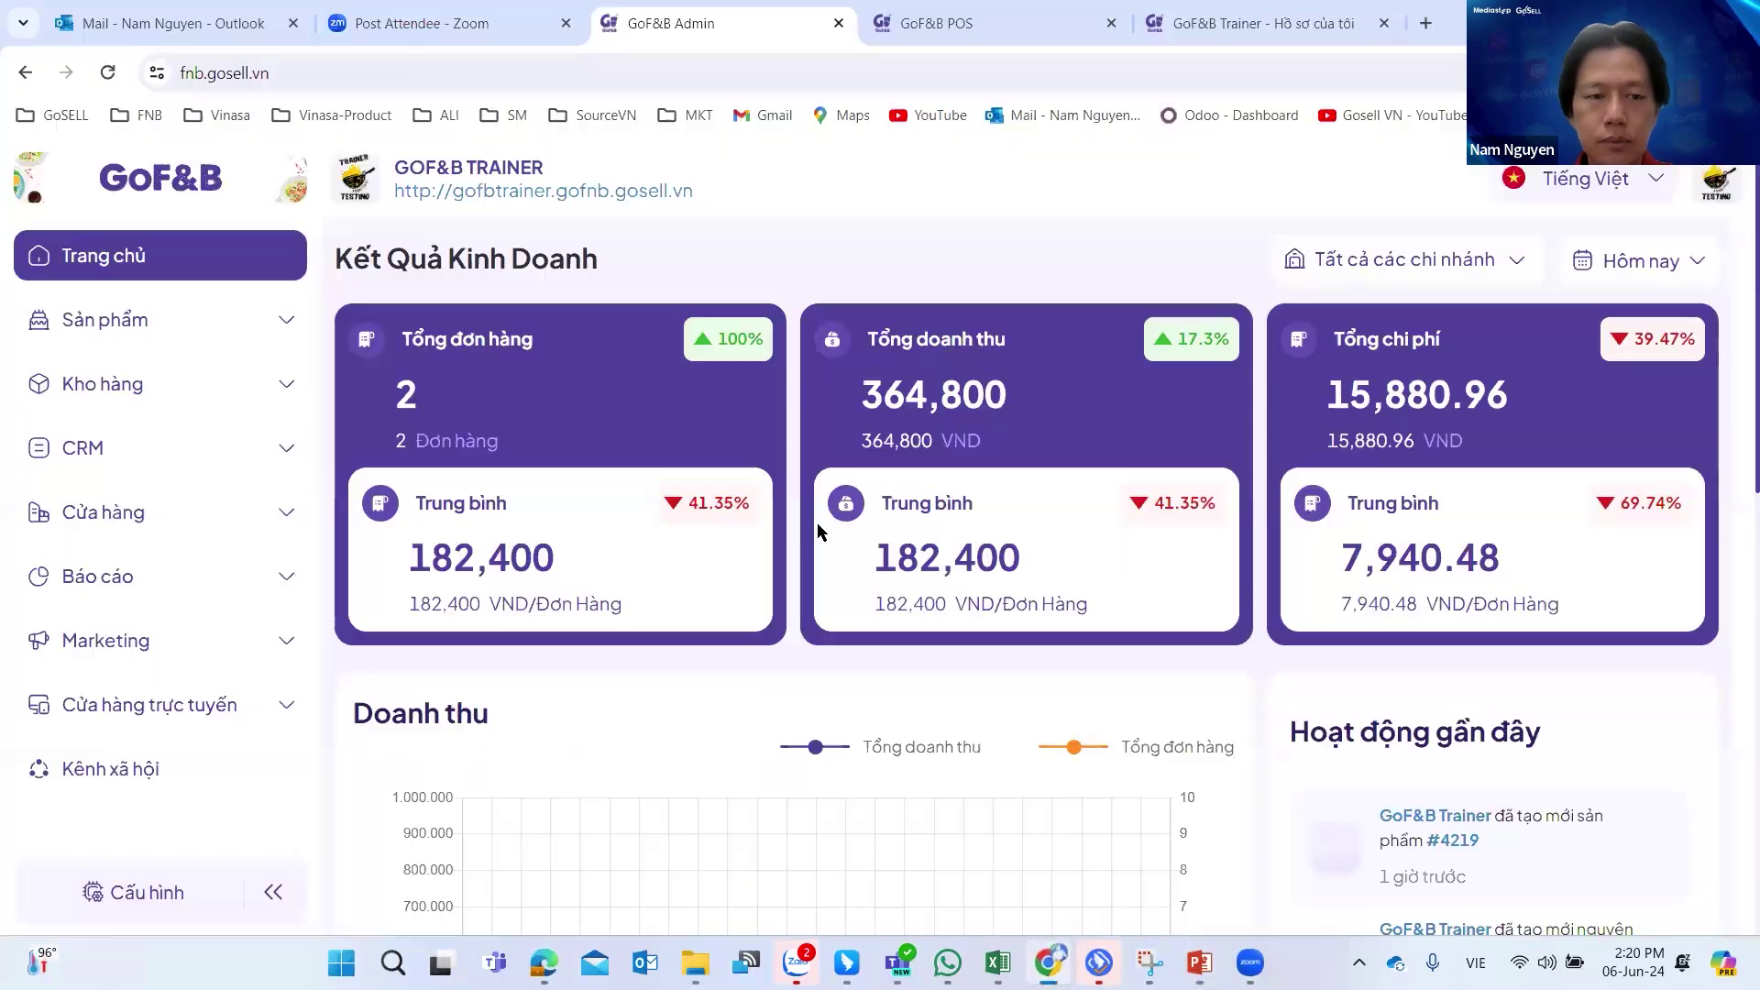
{"action": "left_click", "coordinate": [92, 459]}
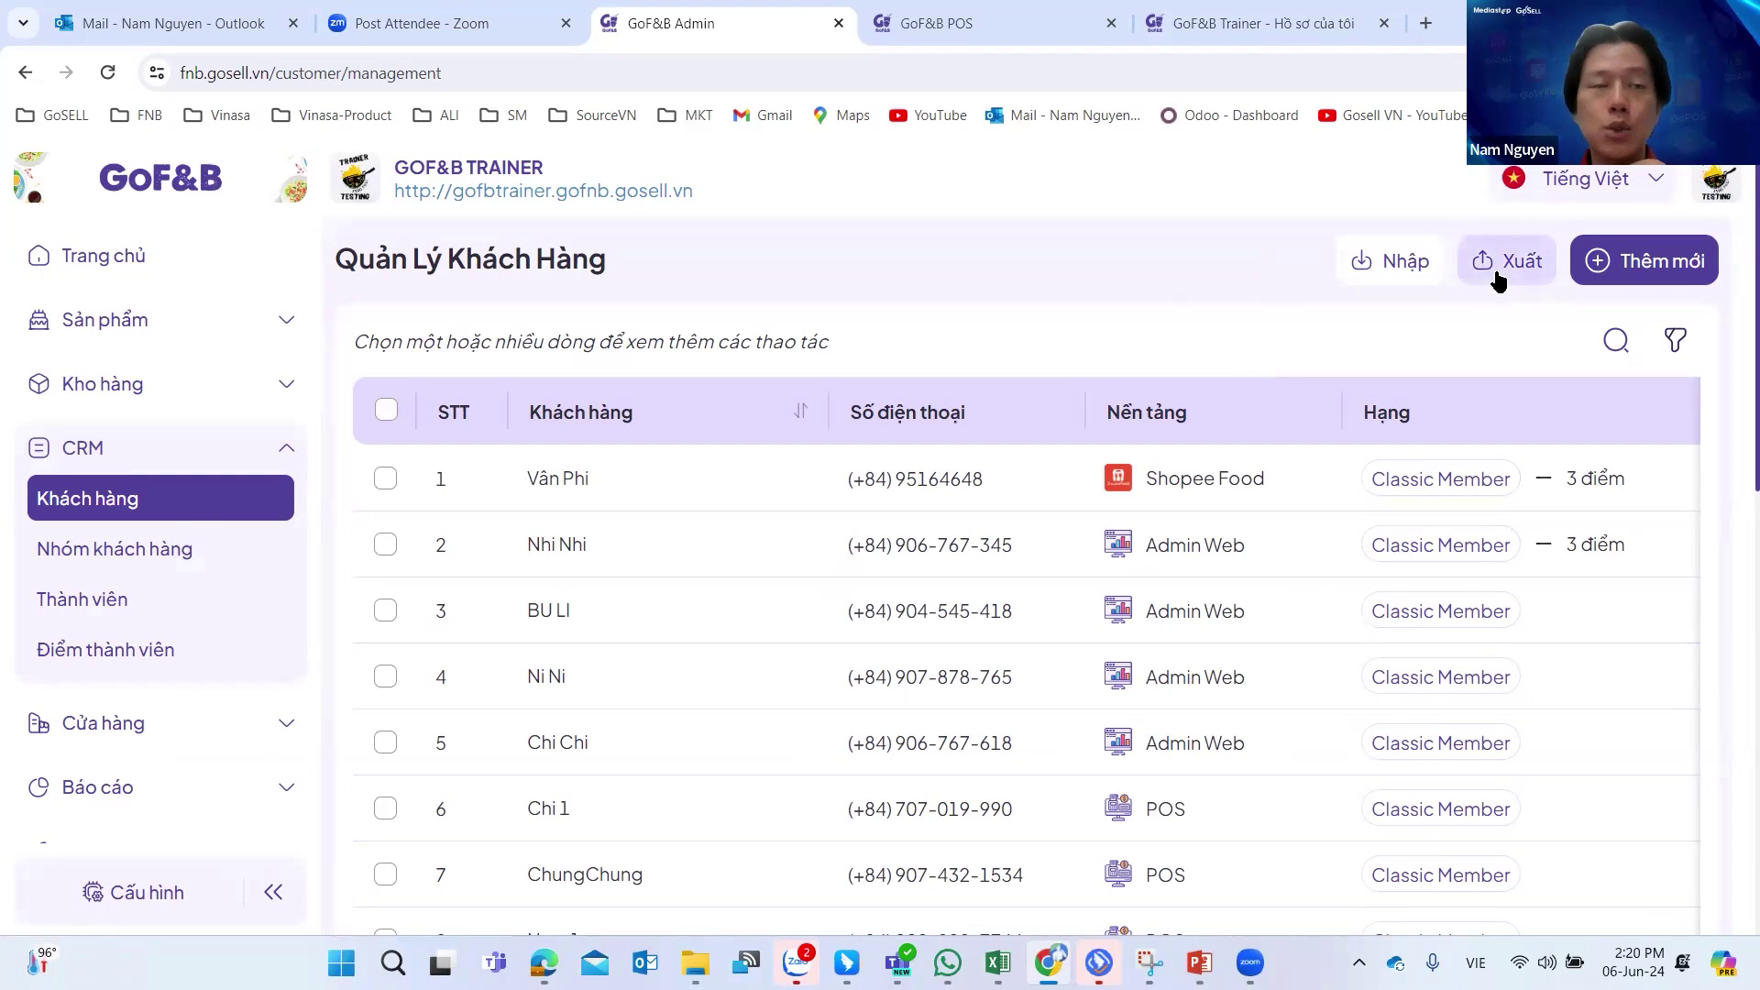
{"action": "left_click", "coordinate": [1384, 268]}
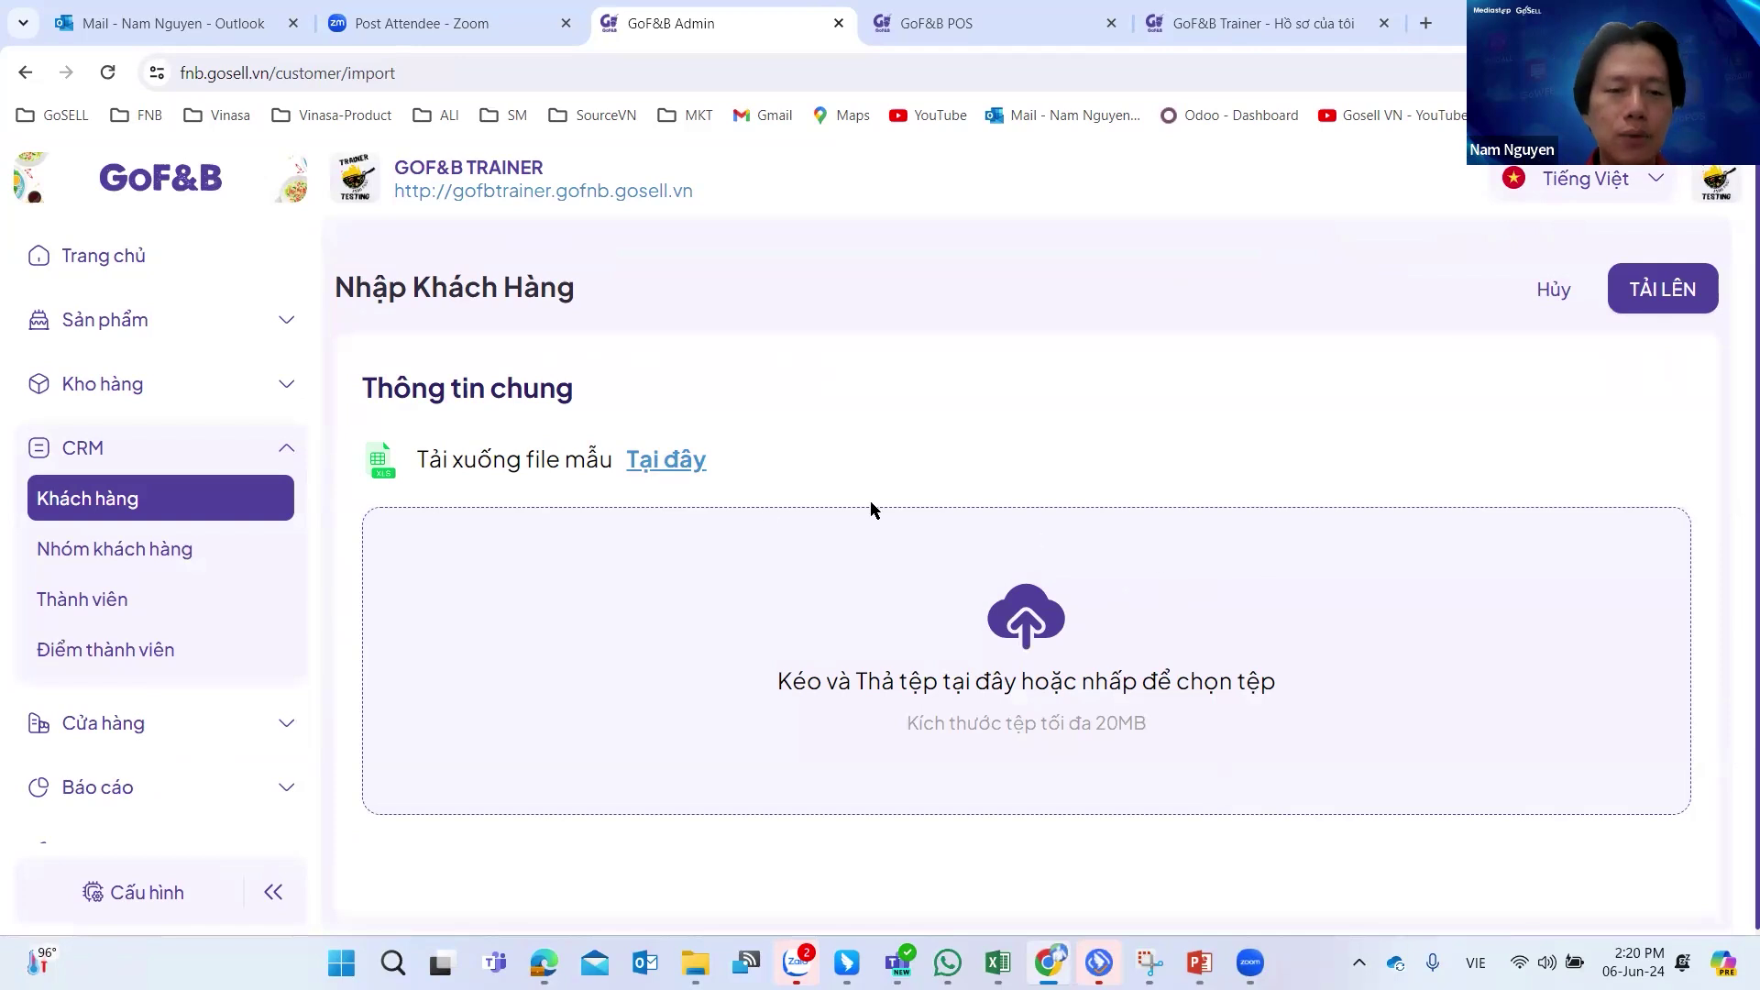
{"action": "left_click", "coordinate": [160, 516]}
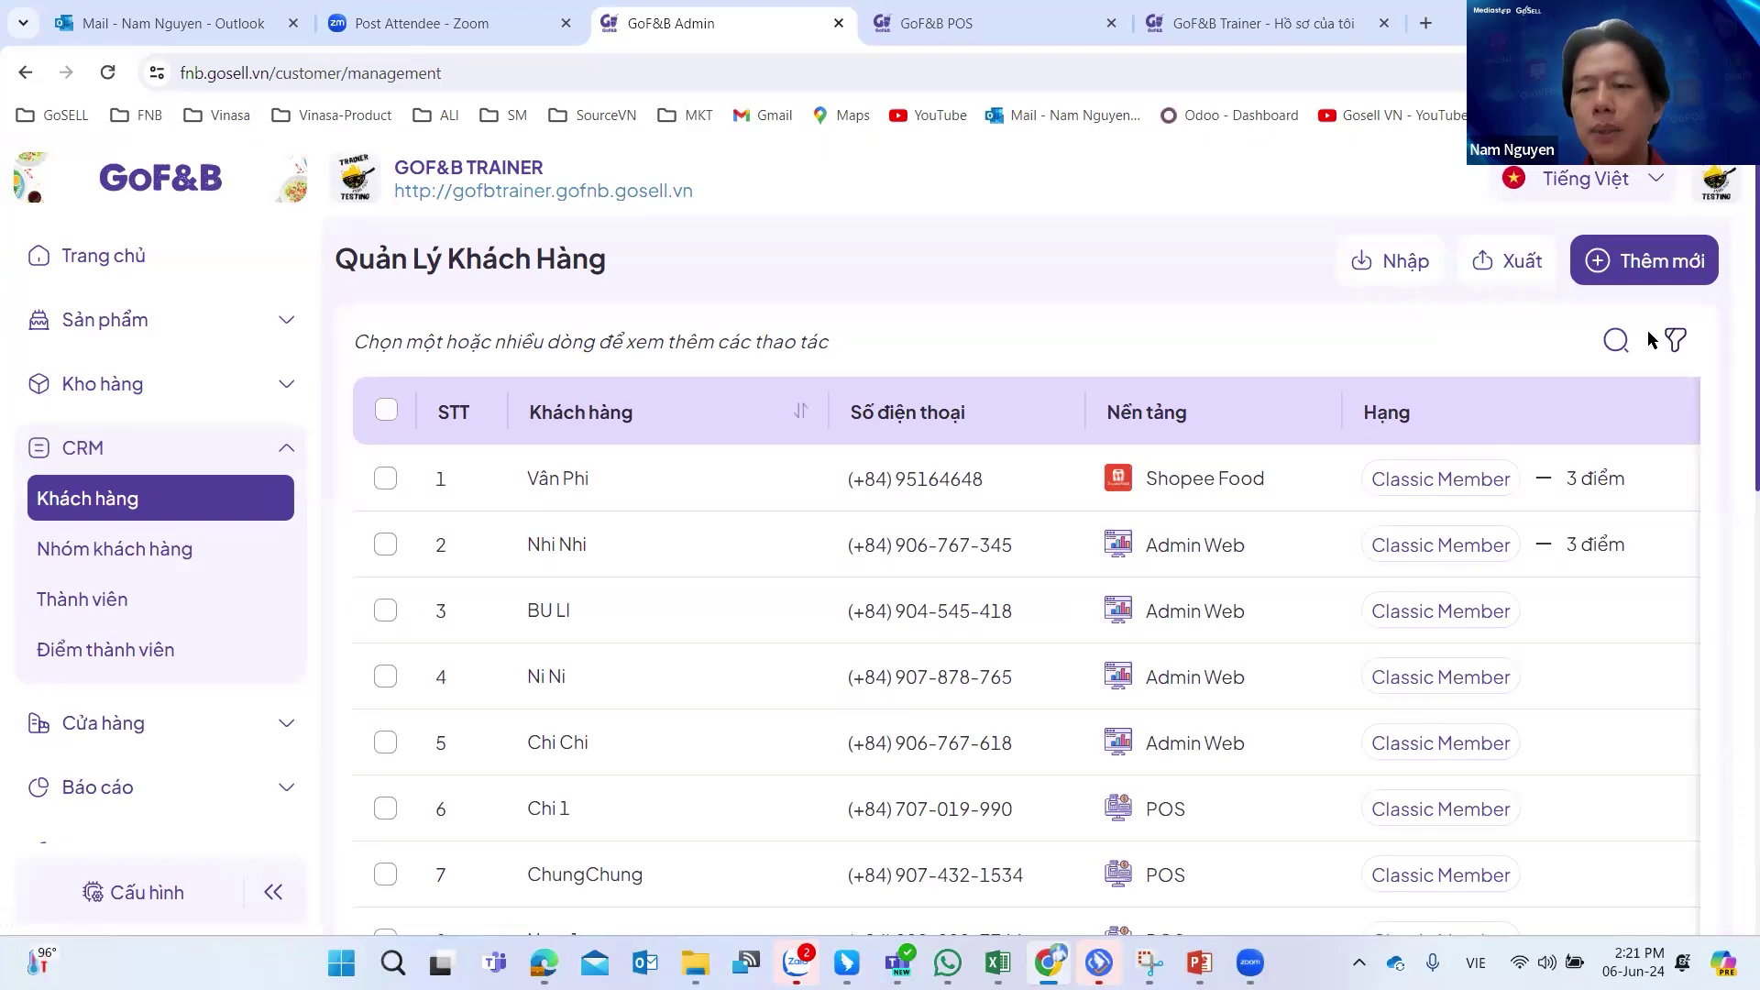
Open the form for adding a new customer and look at the GoF&B POS and the GoF&B Trainer store site.
{"action": "left_click", "coordinate": [1640, 266]}
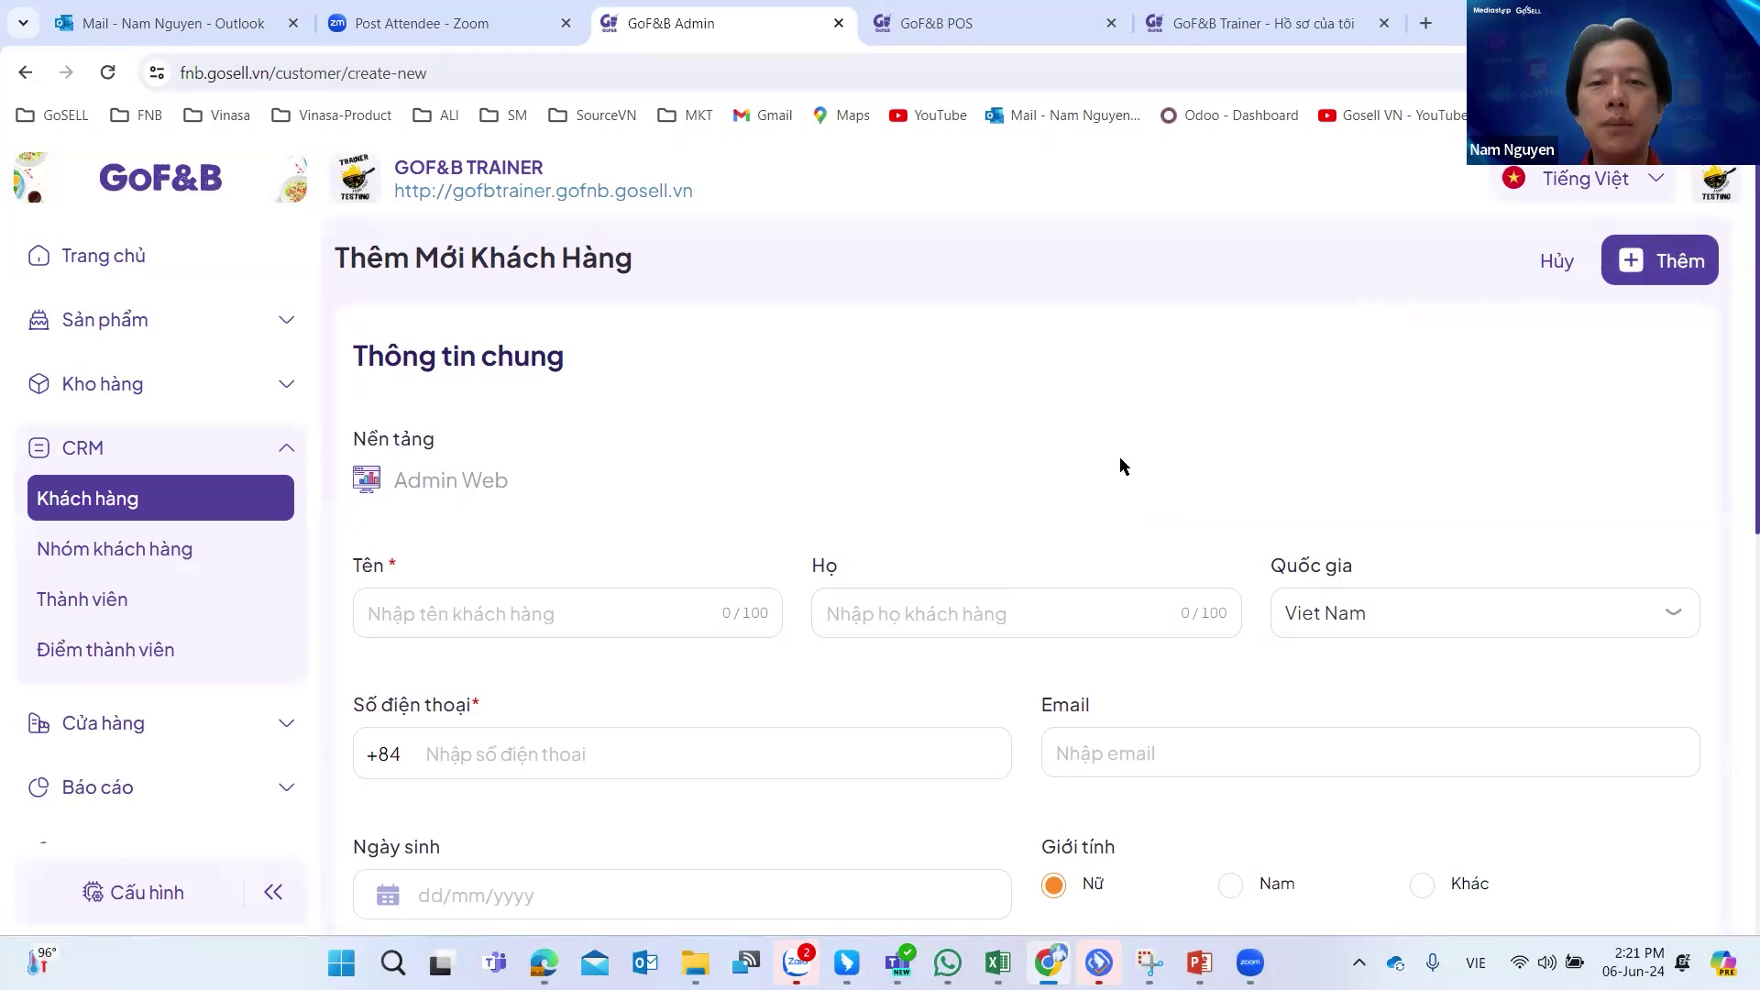
{"action": "left_click", "coordinate": [962, 21]}
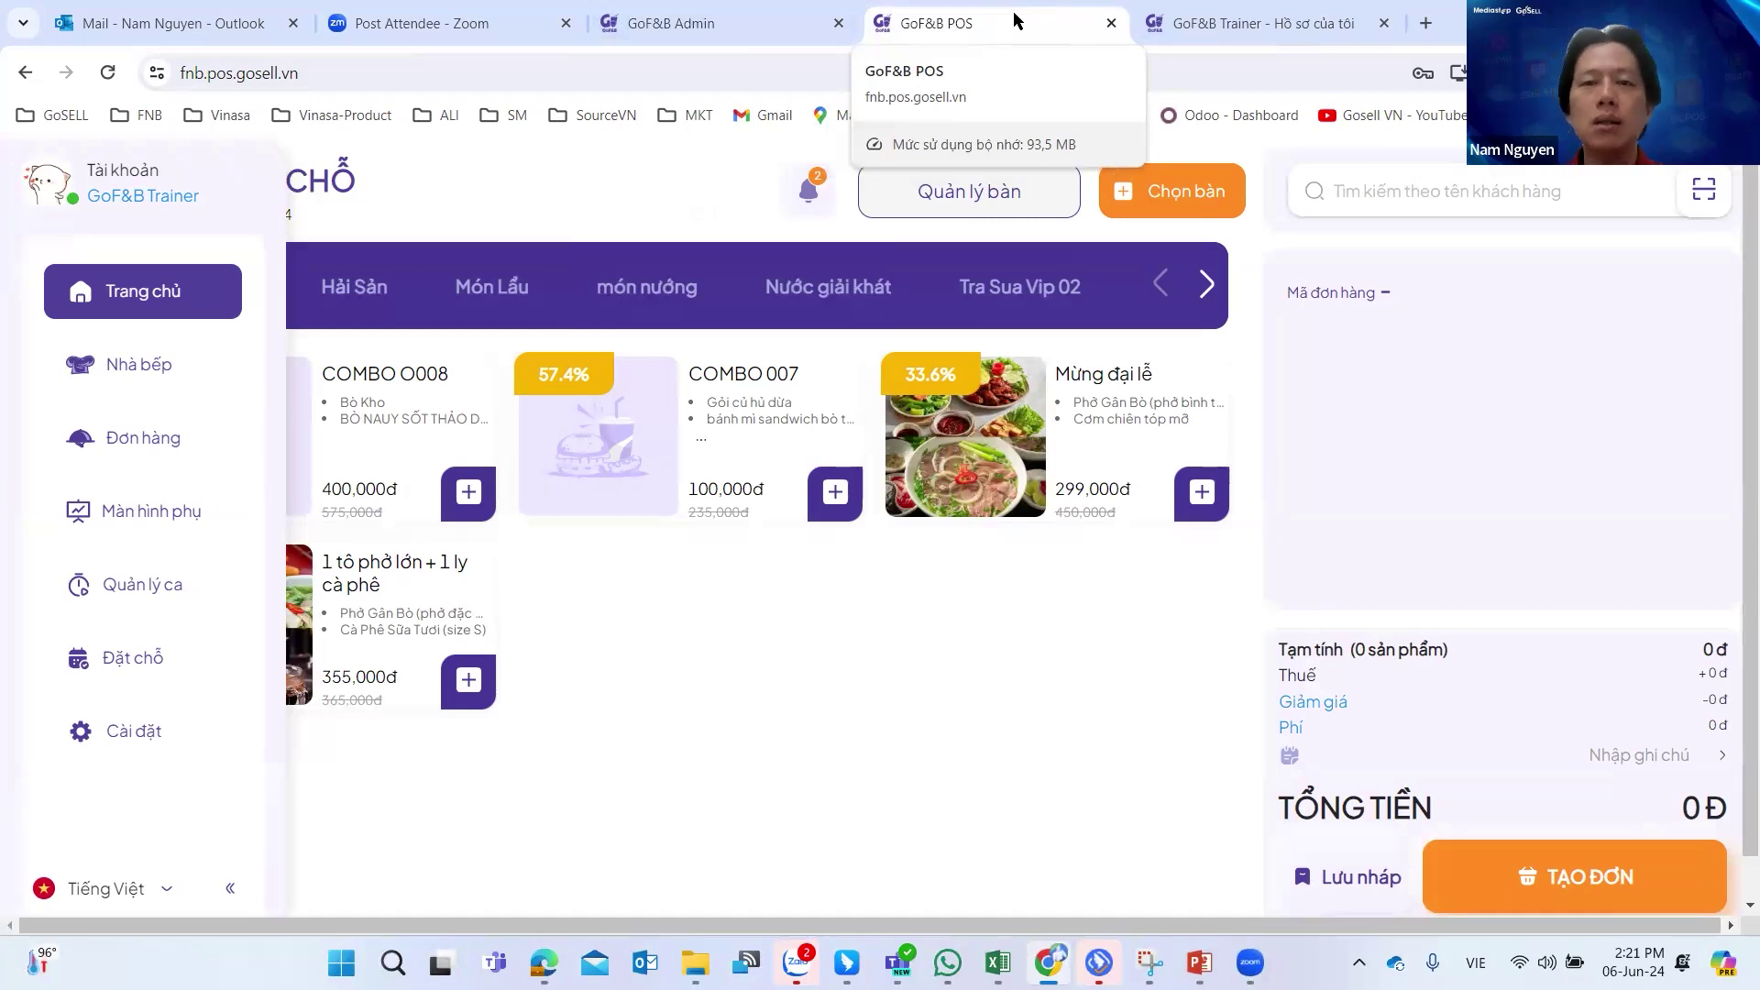
{"action": "left_click", "coordinate": [1270, 9]}
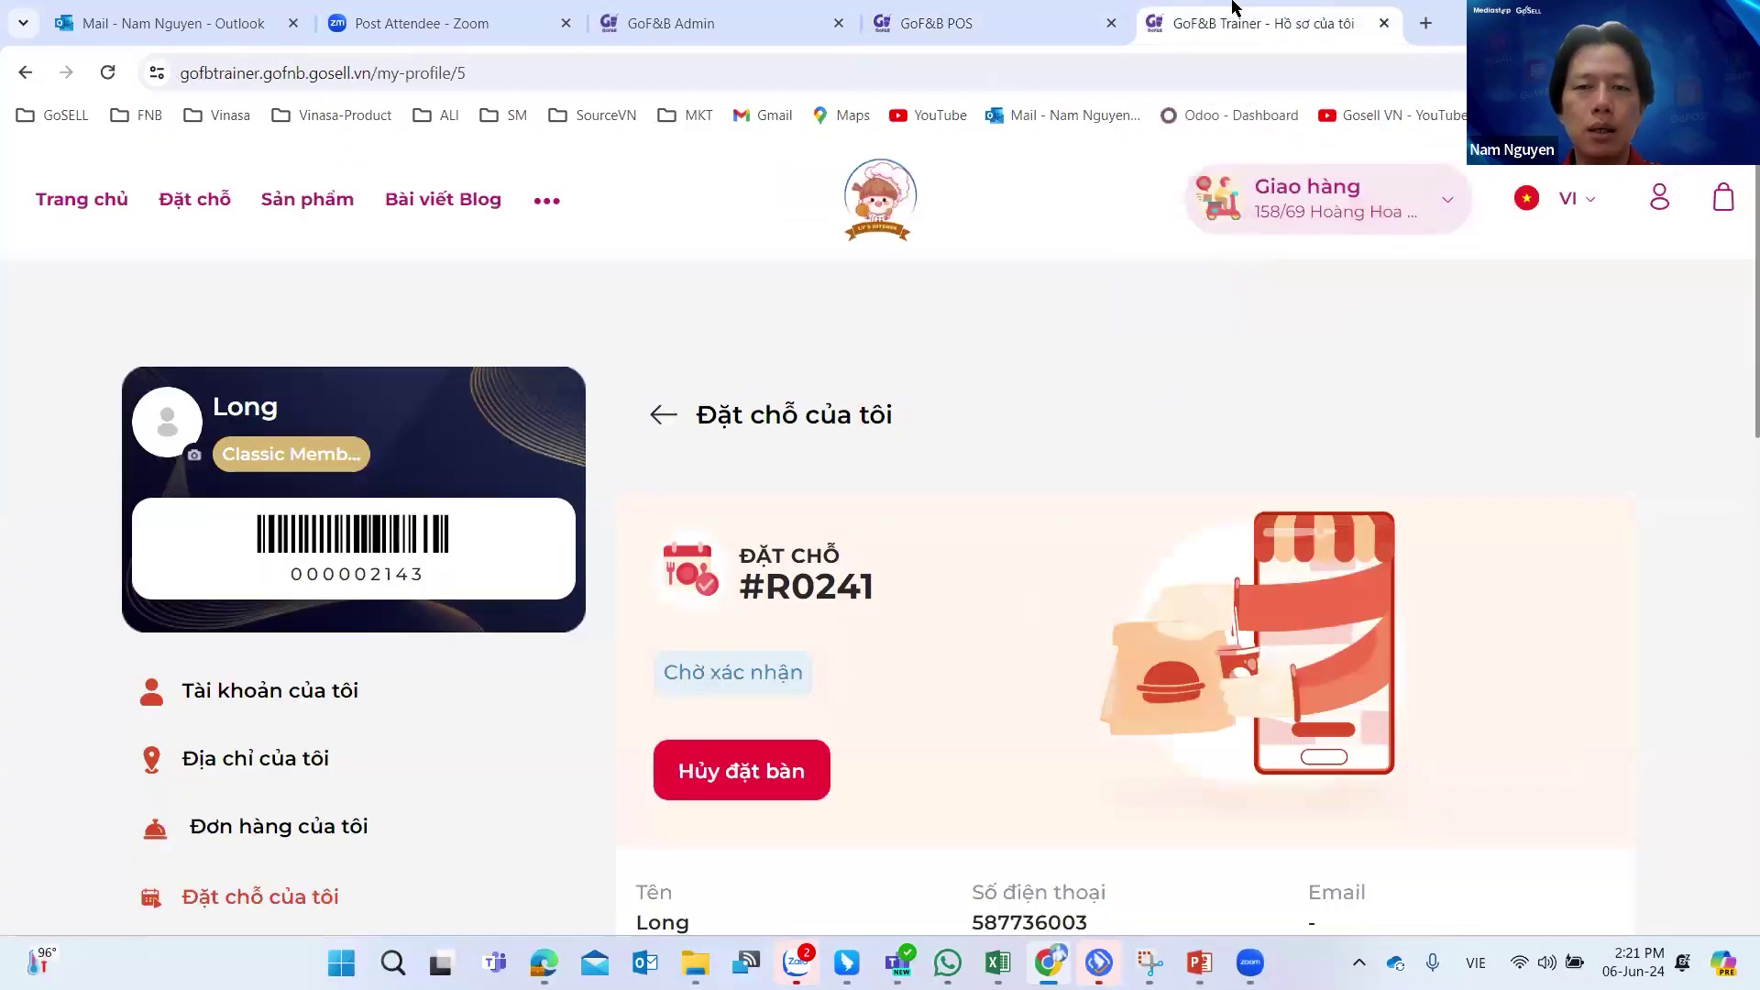
{"action": "left_click", "coordinate": [1018, 23]}
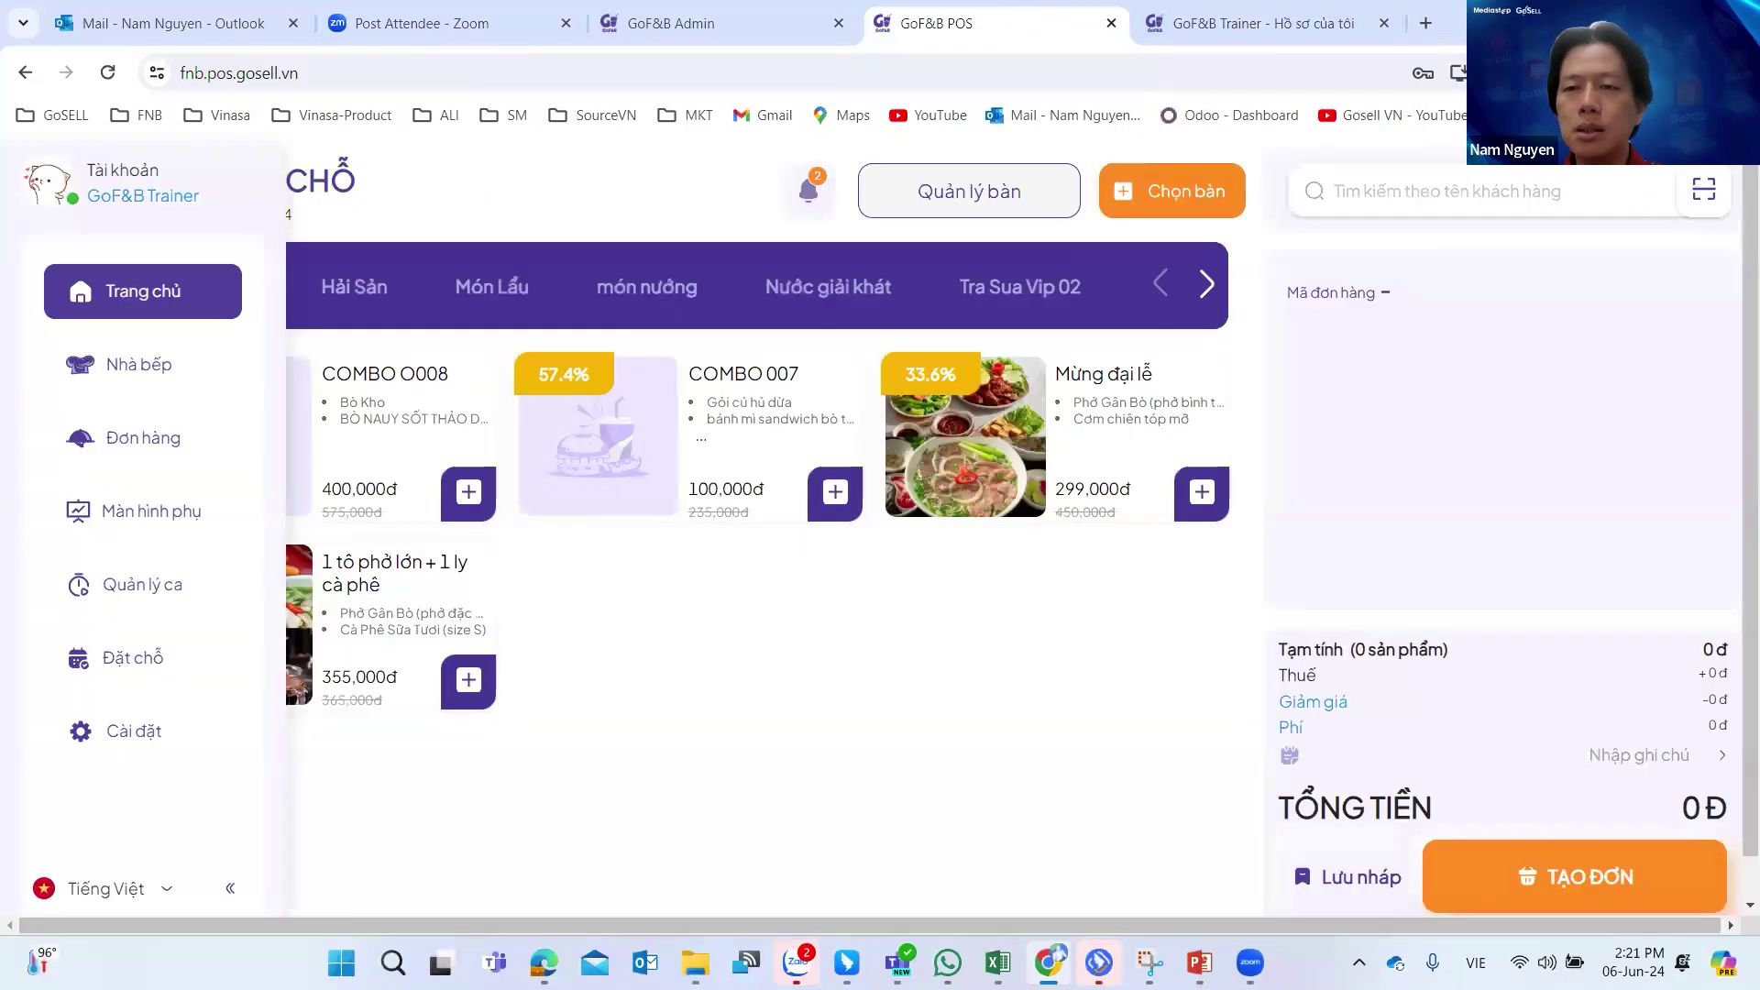
{"action": "left_click", "coordinate": [1265, 22]}
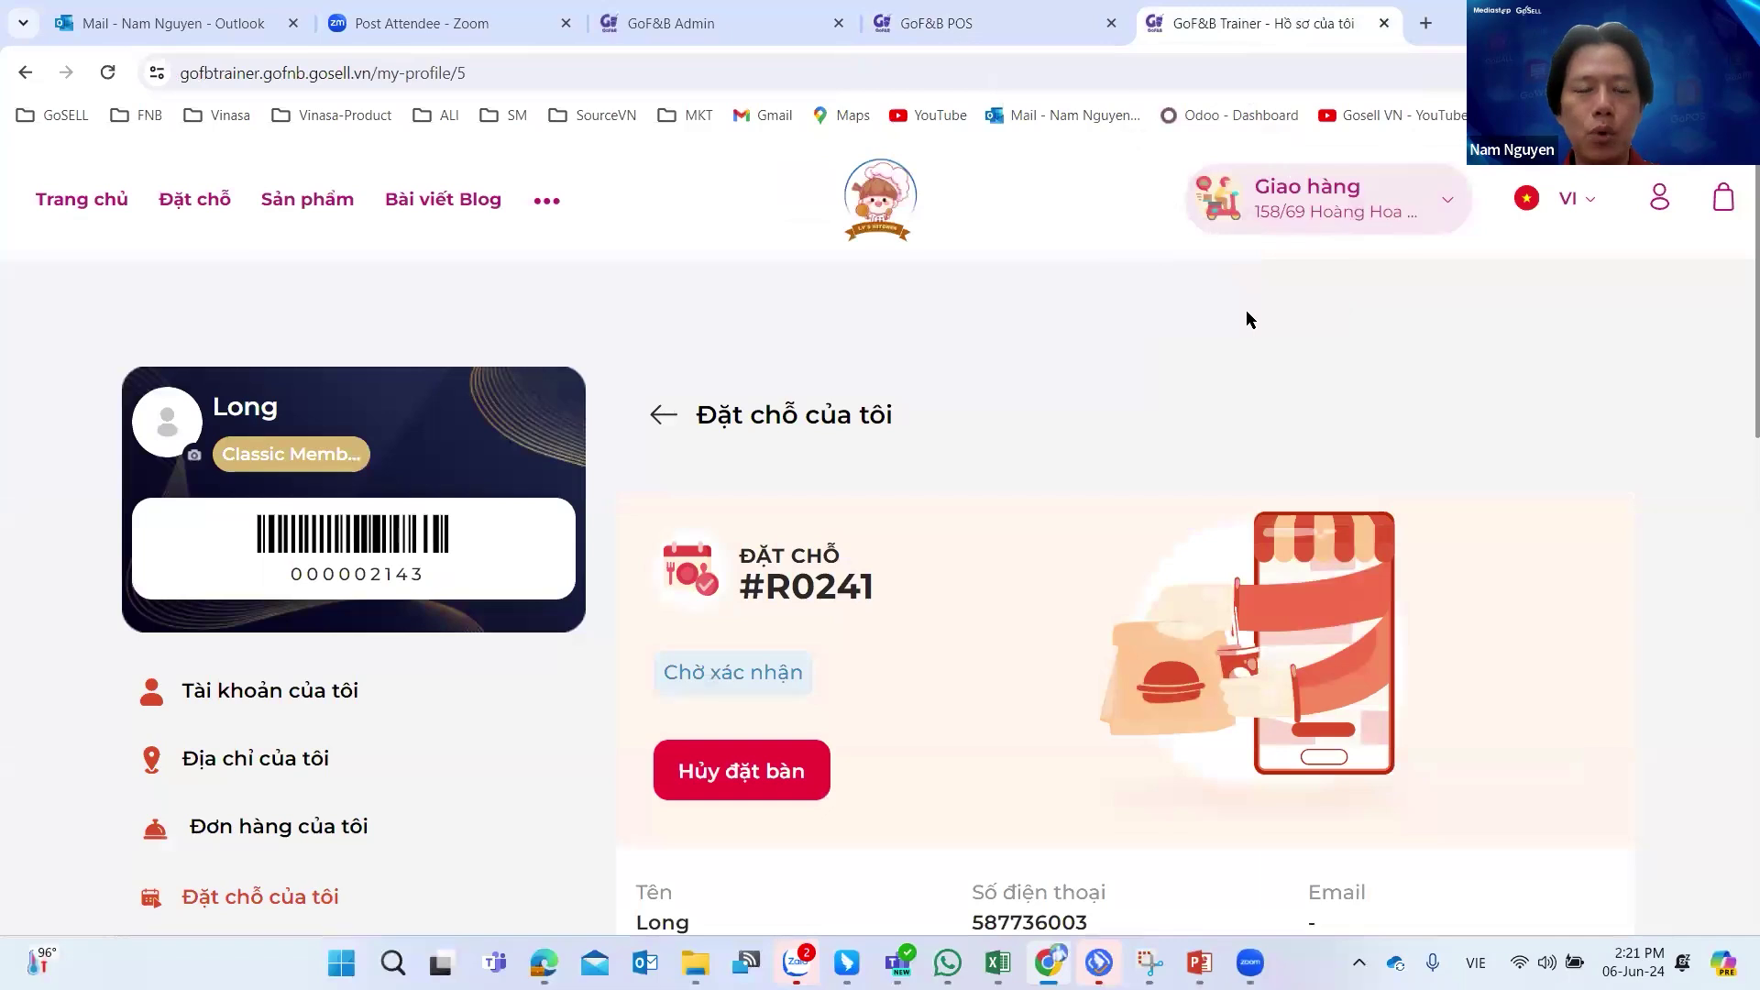
{"action": "left_click", "coordinate": [1001, 25]}
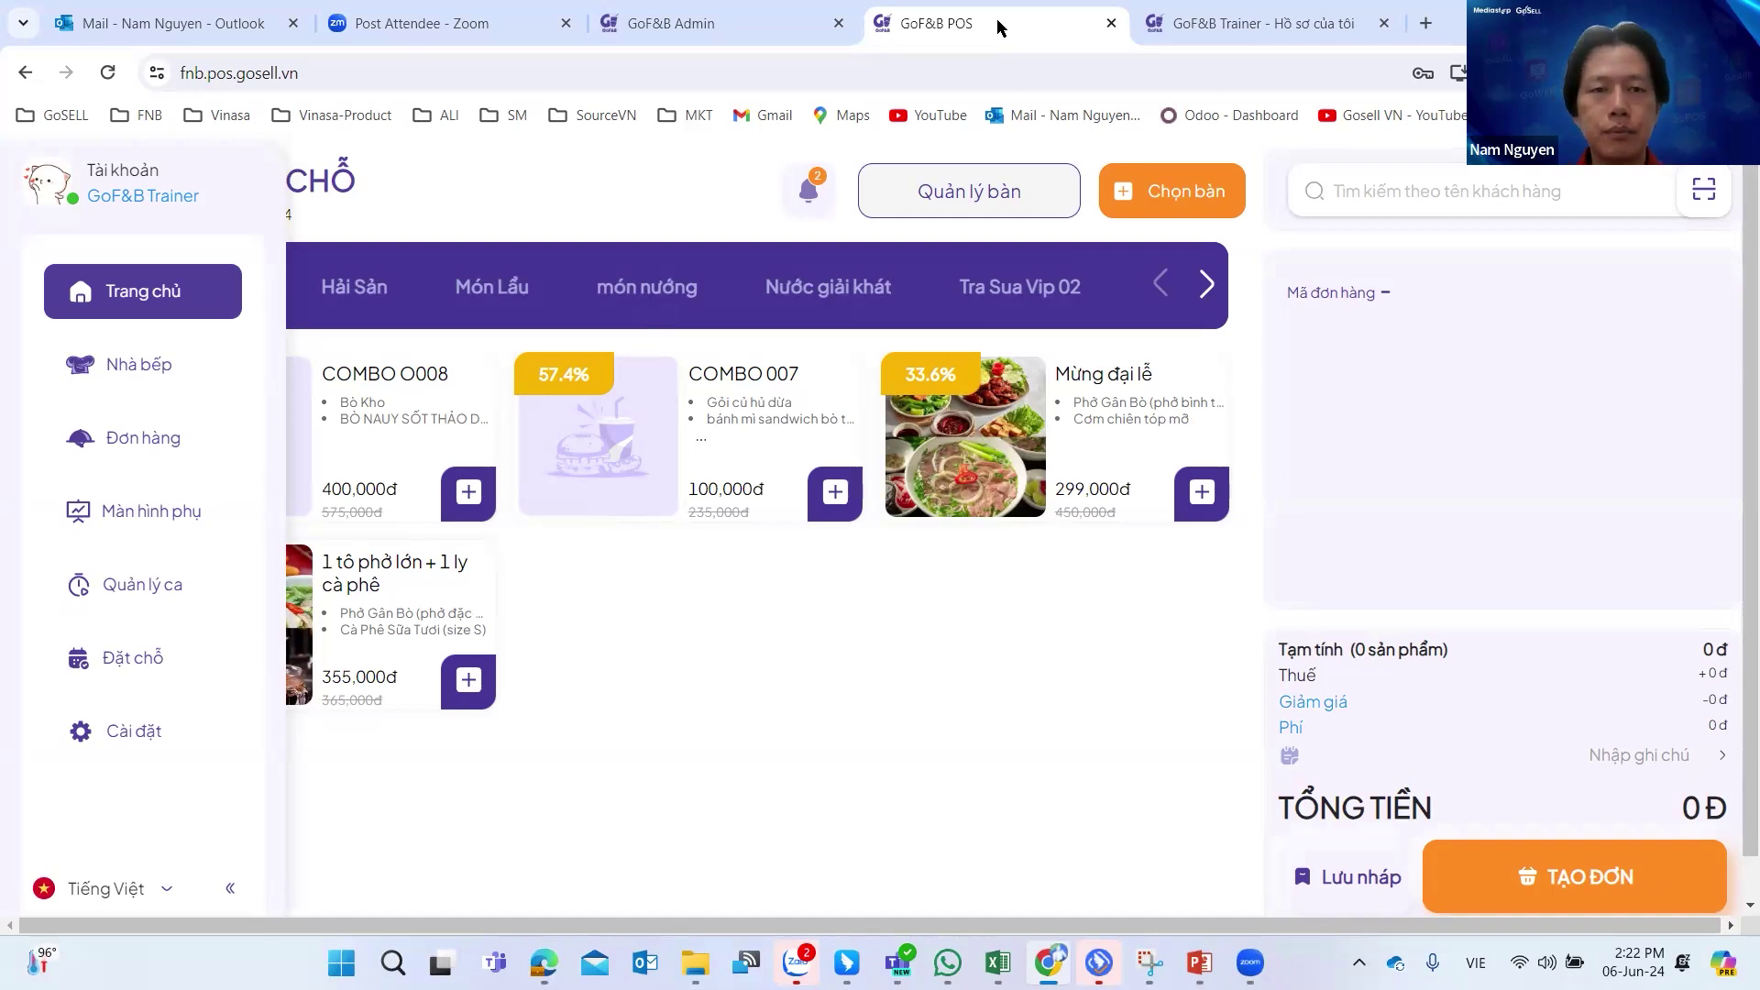
Review the new customer form in GoF&B Admin, from the general information fields down to the tags and notes.
{"action": "left_click", "coordinate": [708, 18]}
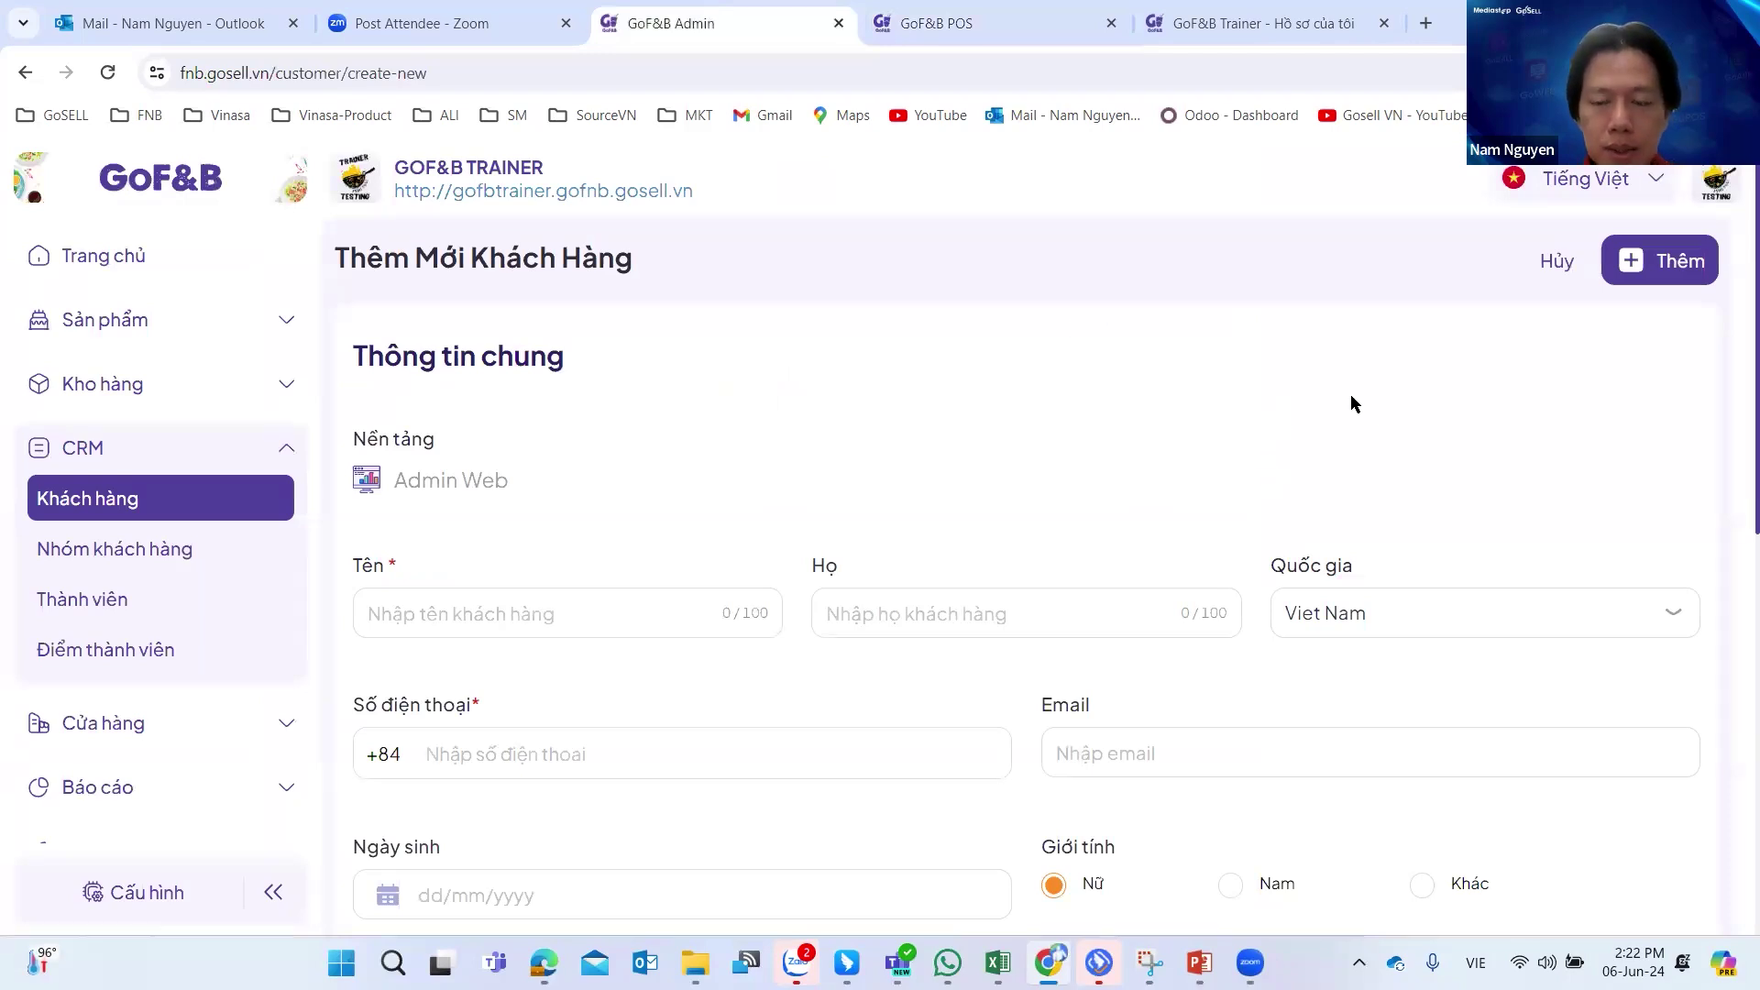
{"action": "scroll", "coordinate": [1361, 387], "scroll_direction": "down", "scroll_amount": 1}
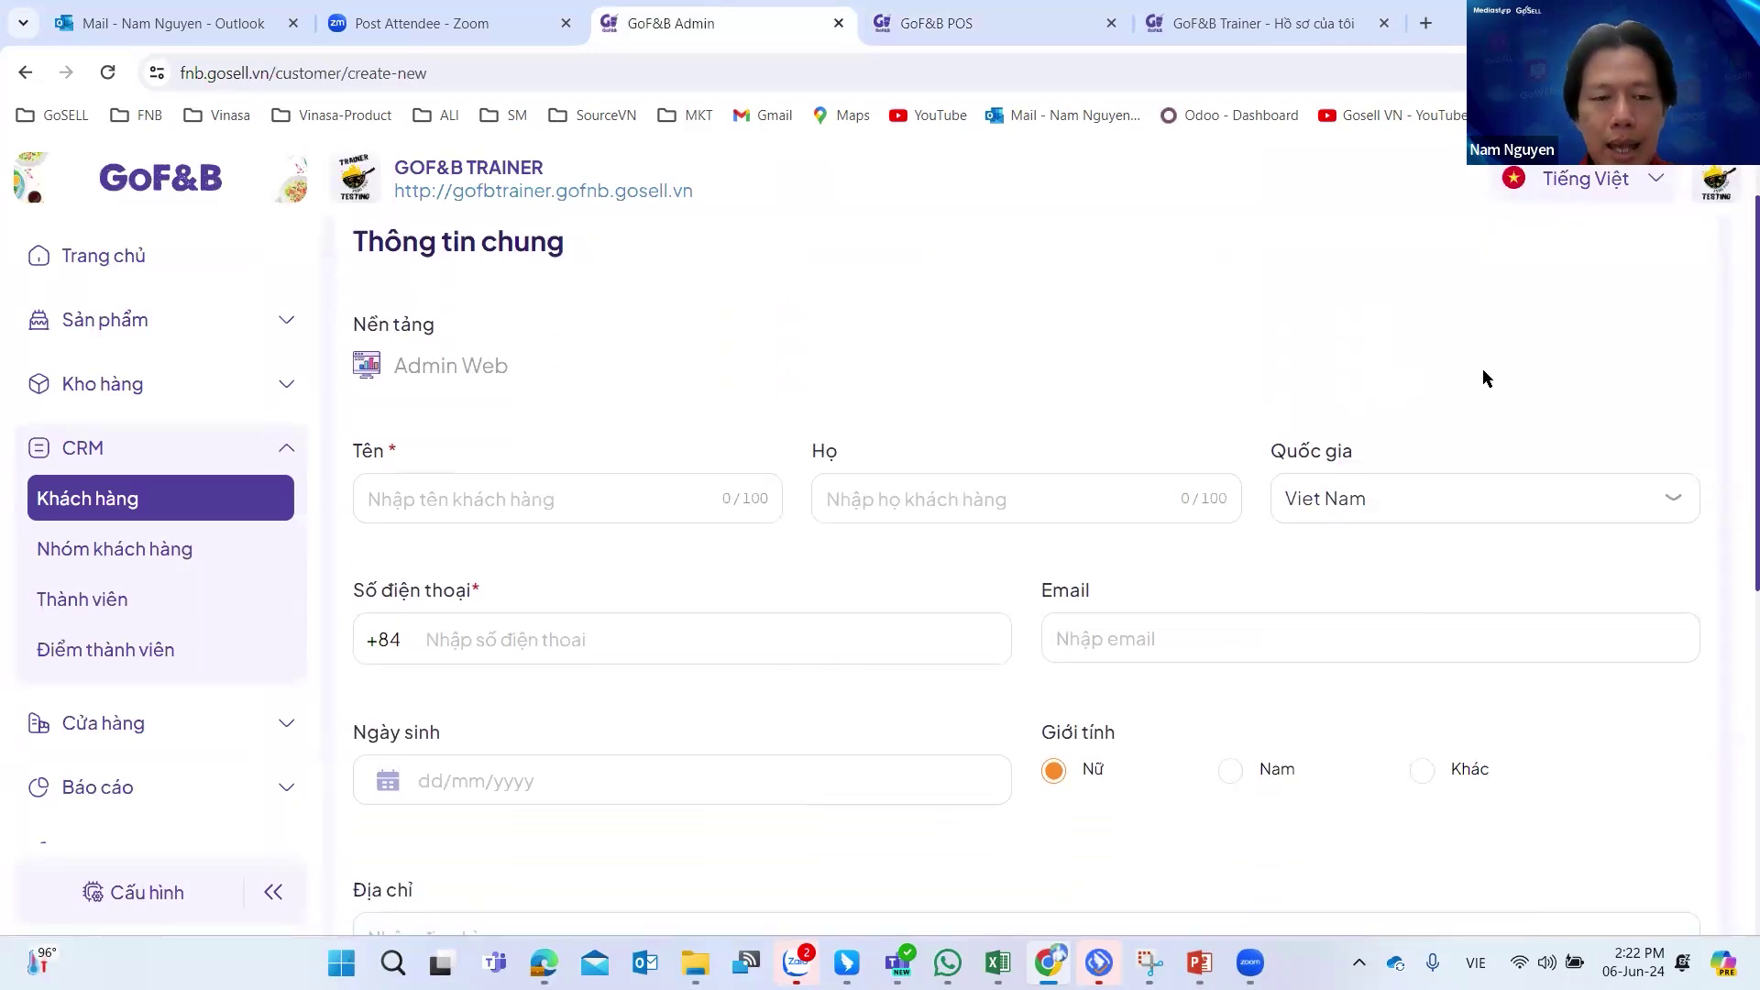
{"action": "scroll", "coordinate": [1559, 381], "scroll_direction": "down", "scroll_amount": 1}
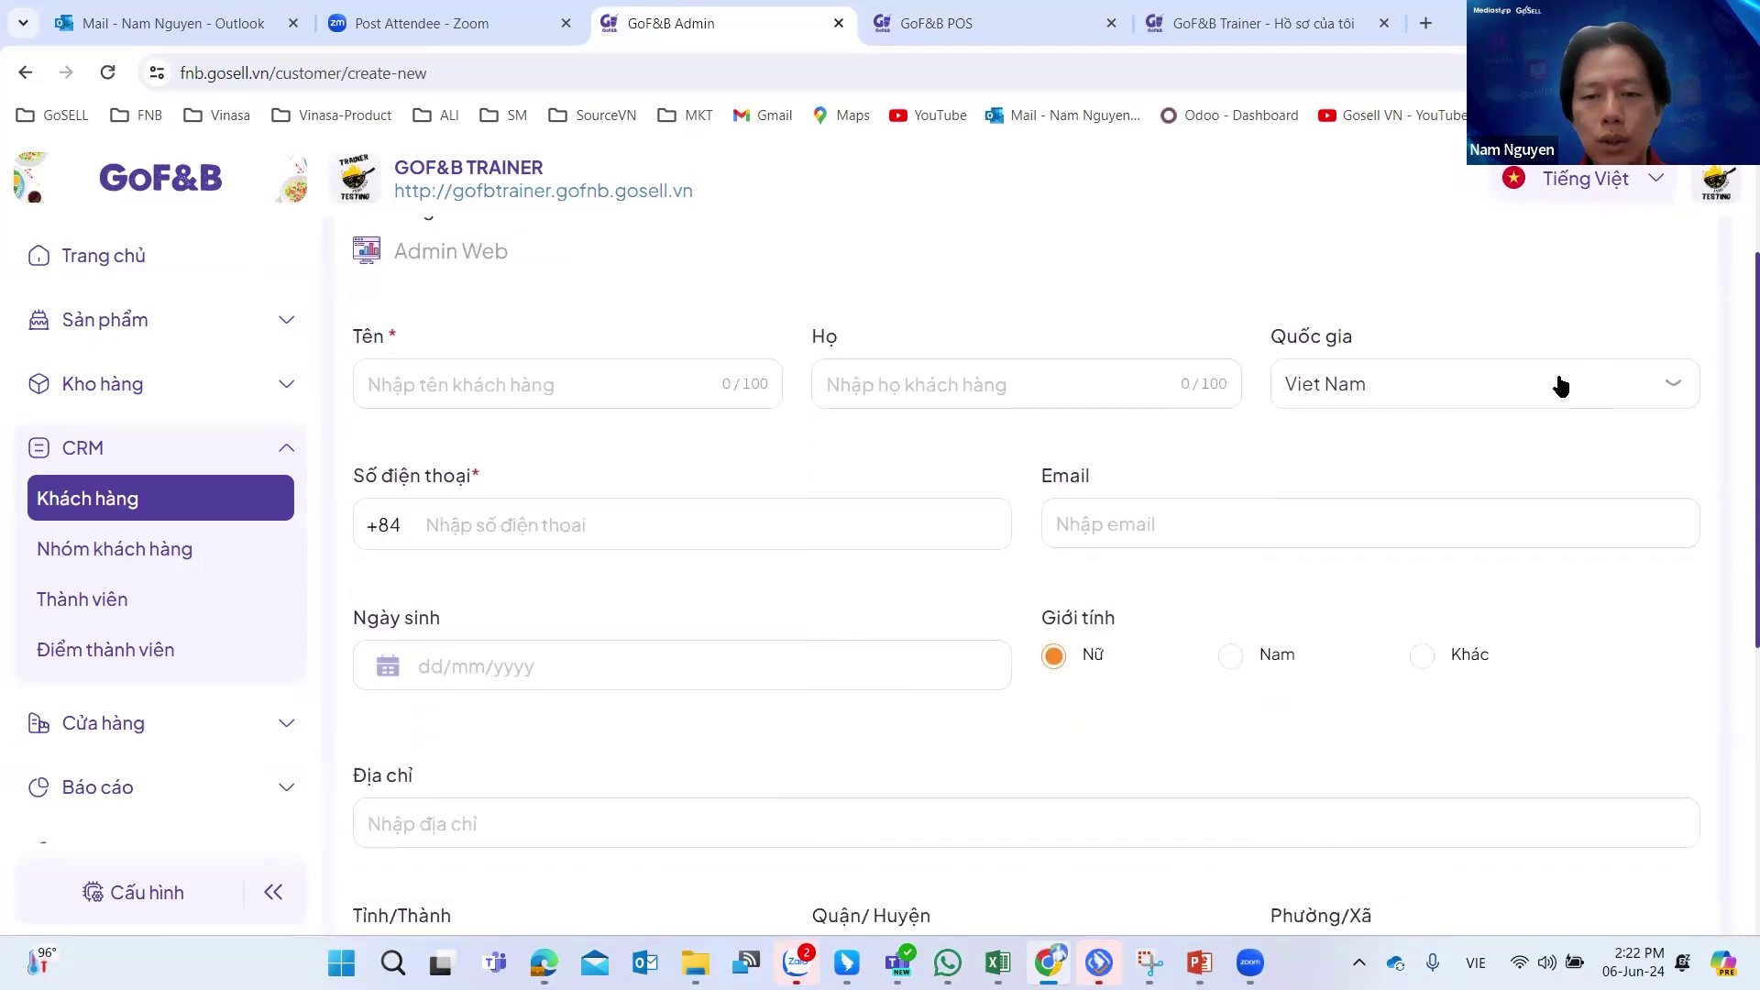
{"action": "scroll", "coordinate": [1563, 394], "scroll_direction": "down", "scroll_amount": 2}
{"action": "scroll", "coordinate": [1566, 410], "scroll_direction": "down", "scroll_amount": 3}
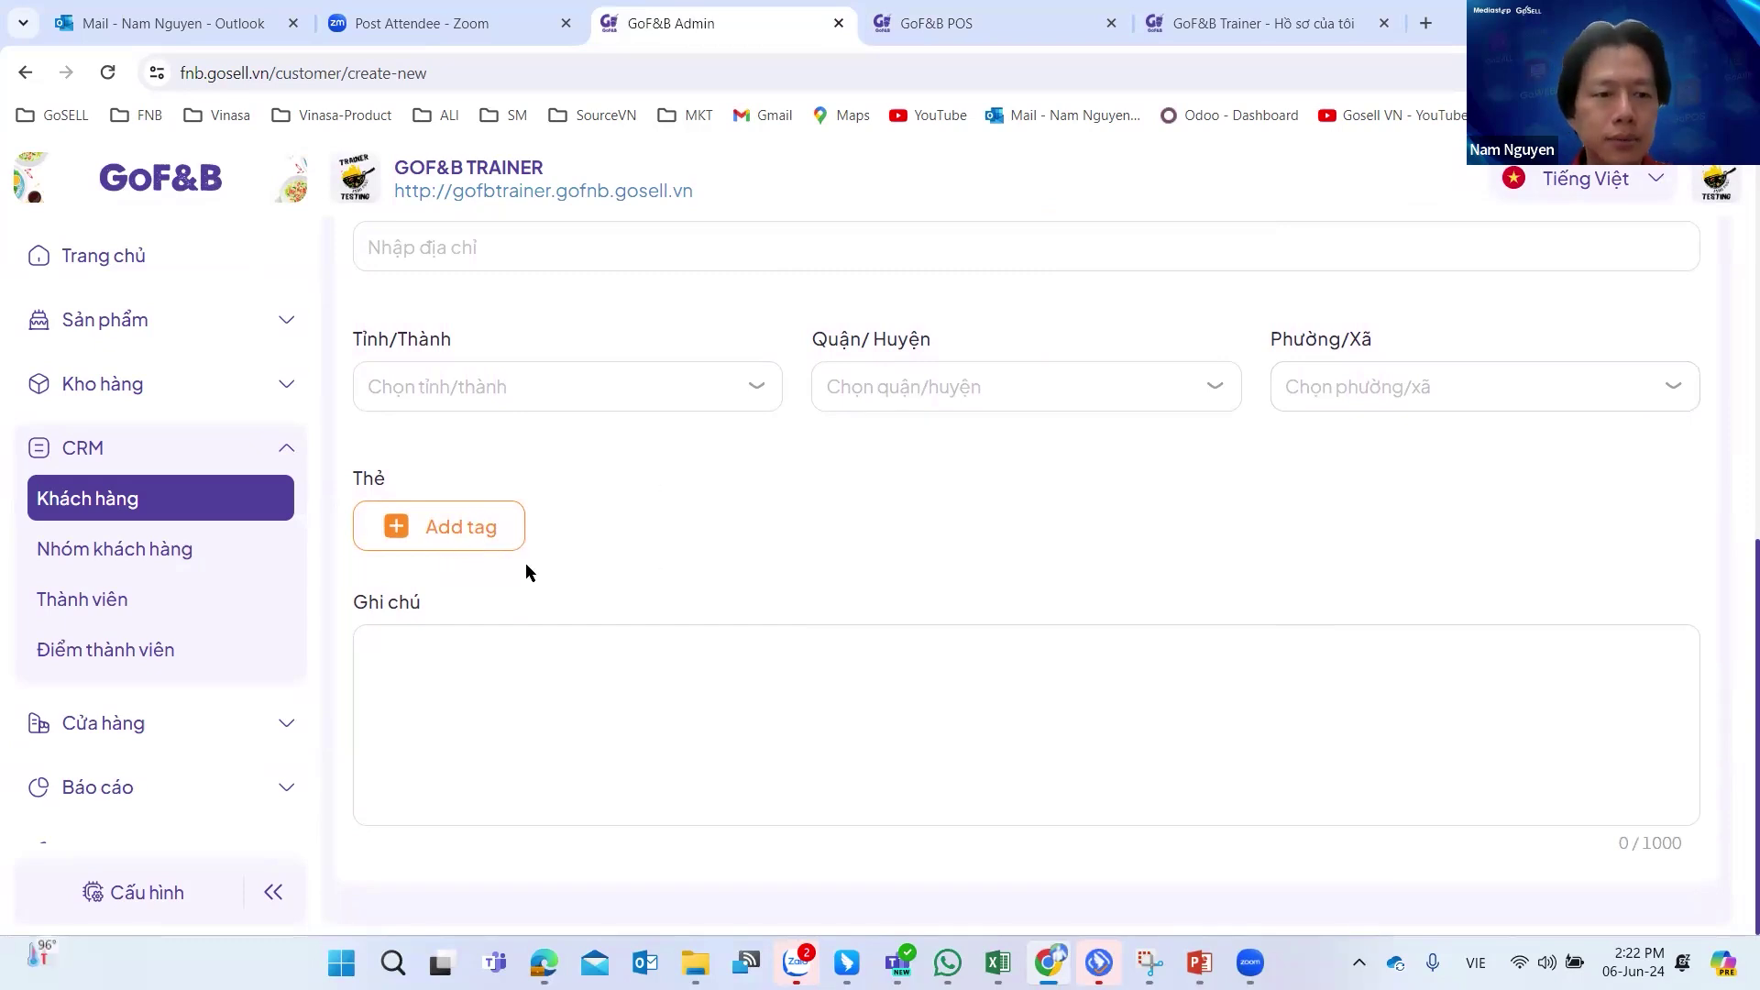
Return to the customer list and view its filter options for platform, membership rank, group and tag.
{"action": "left_click", "coordinate": [128, 515]}
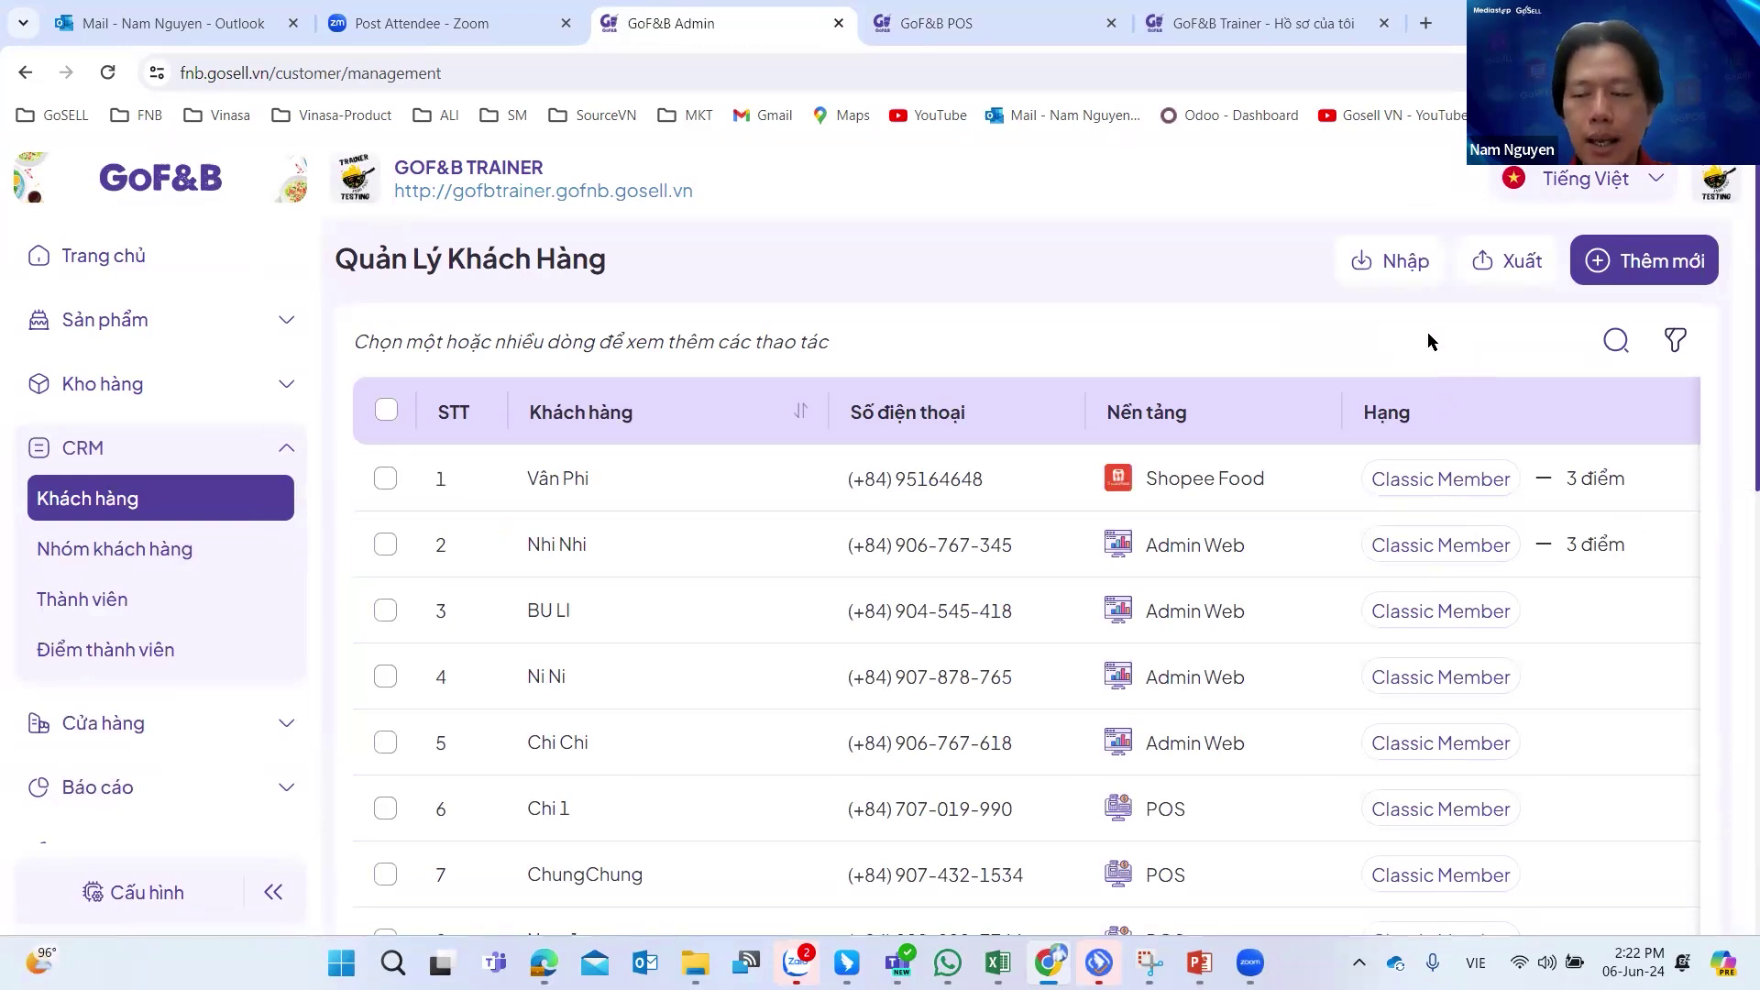
{"action": "left_click", "coordinate": [1677, 341]}
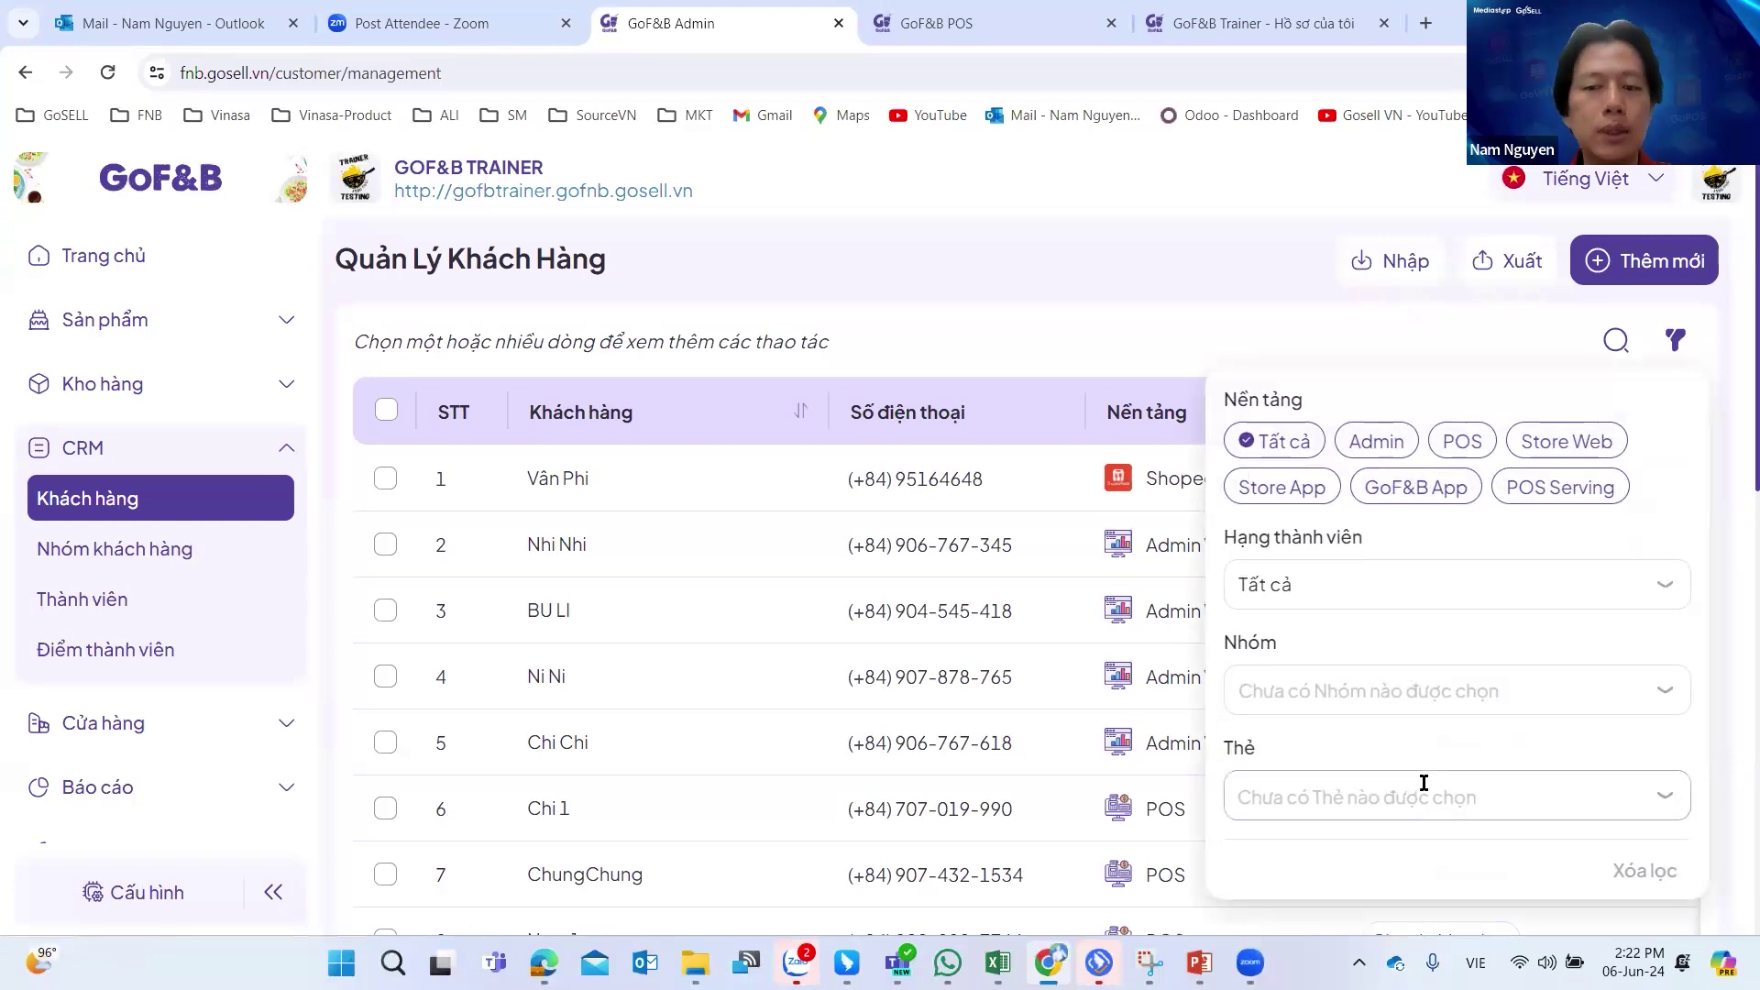
{"action": "left_click", "coordinate": [1080, 178]}
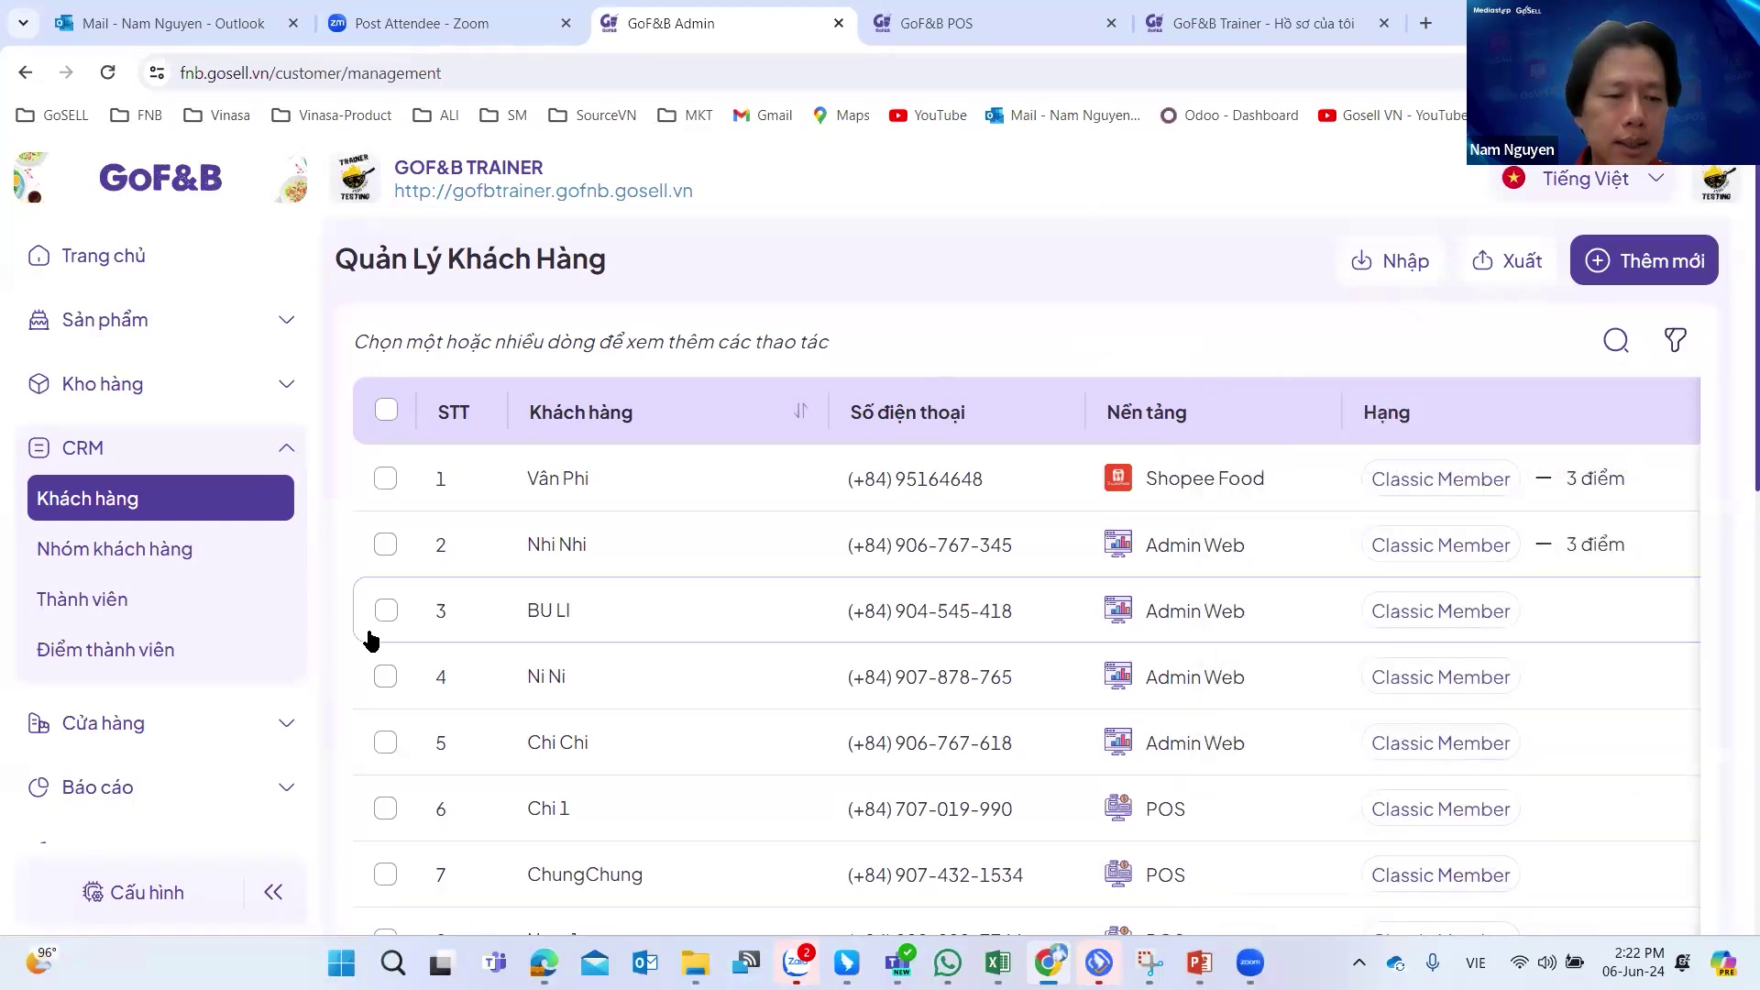
Start a new customer group and name it "Demo June 2024".
{"action": "left_click", "coordinate": [125, 553]}
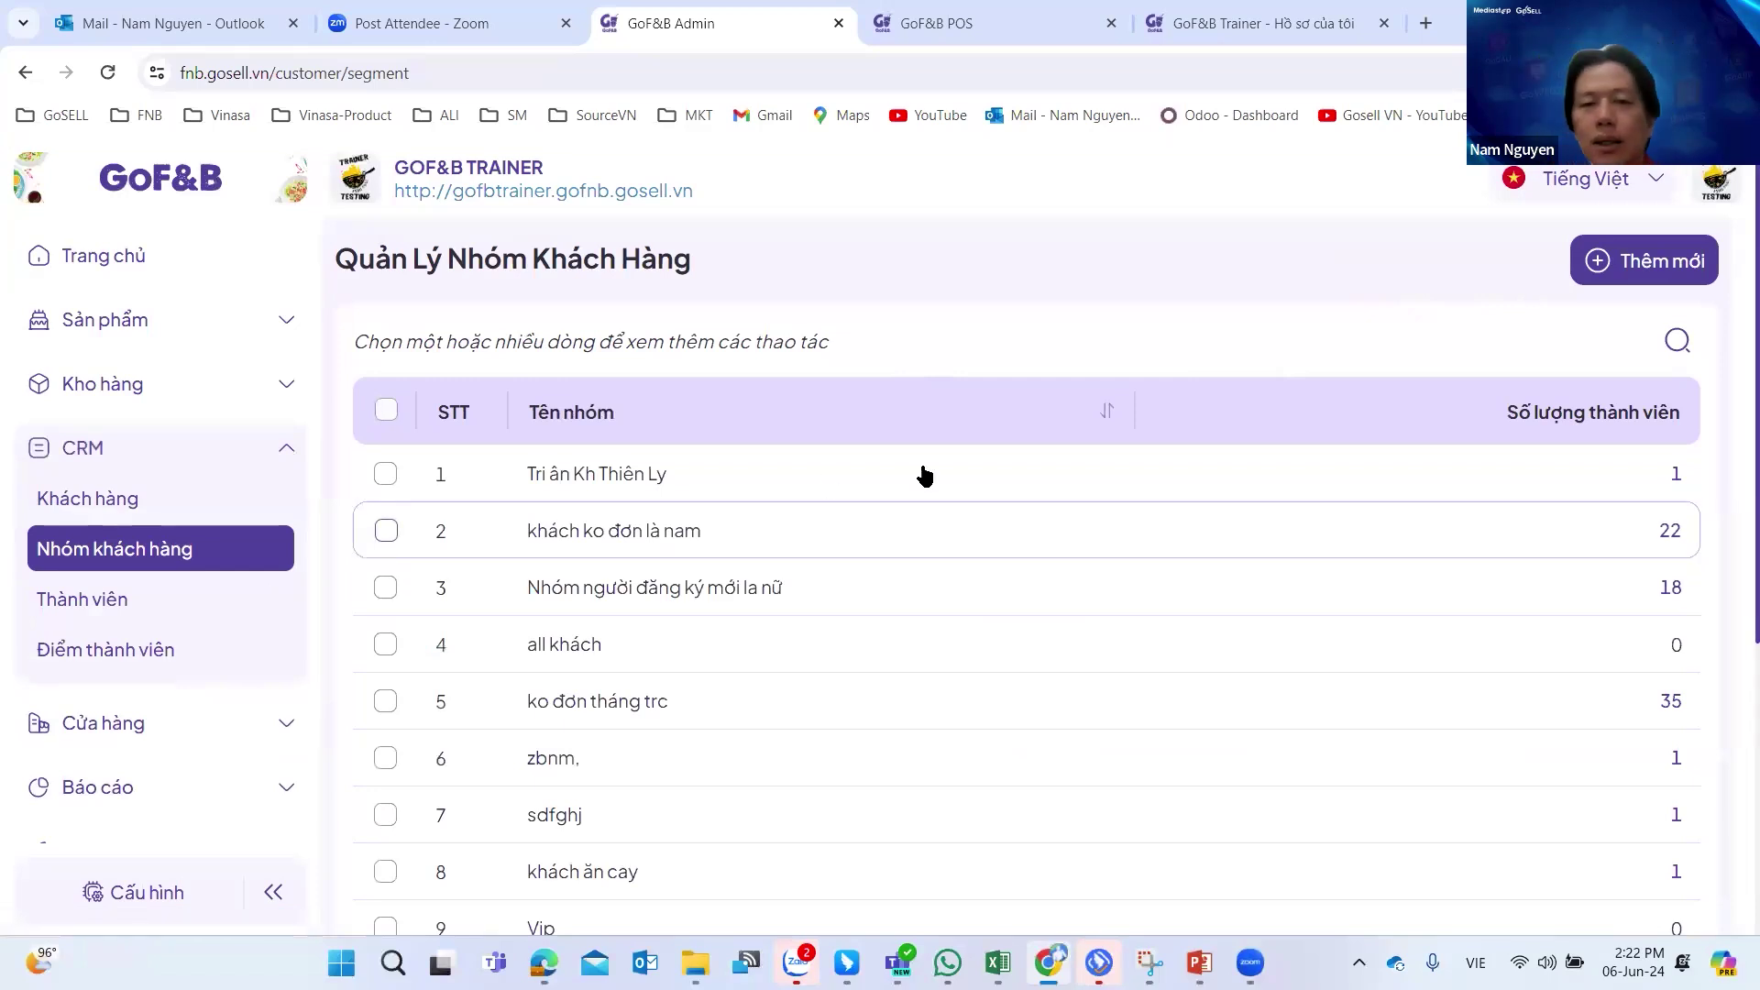
{"action": "left_click", "coordinate": [1676, 262]}
{"action": "left_click", "coordinate": [642, 449]}
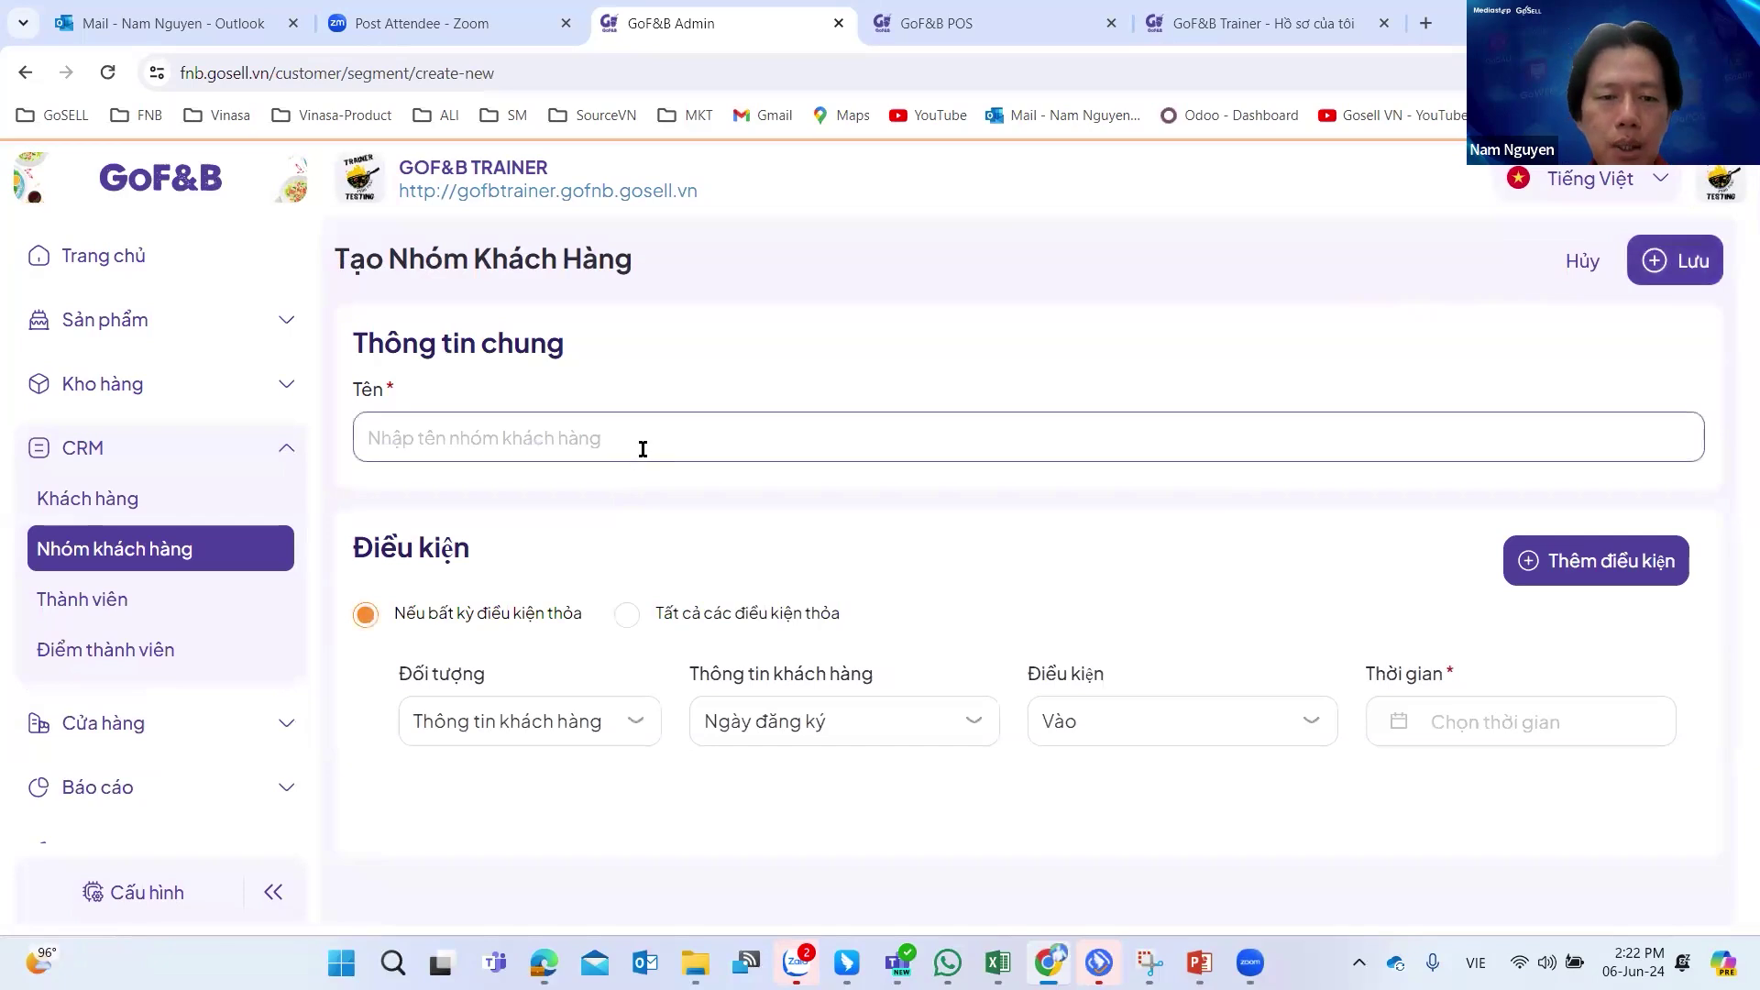
{"action": "type", "text": "Demo"}
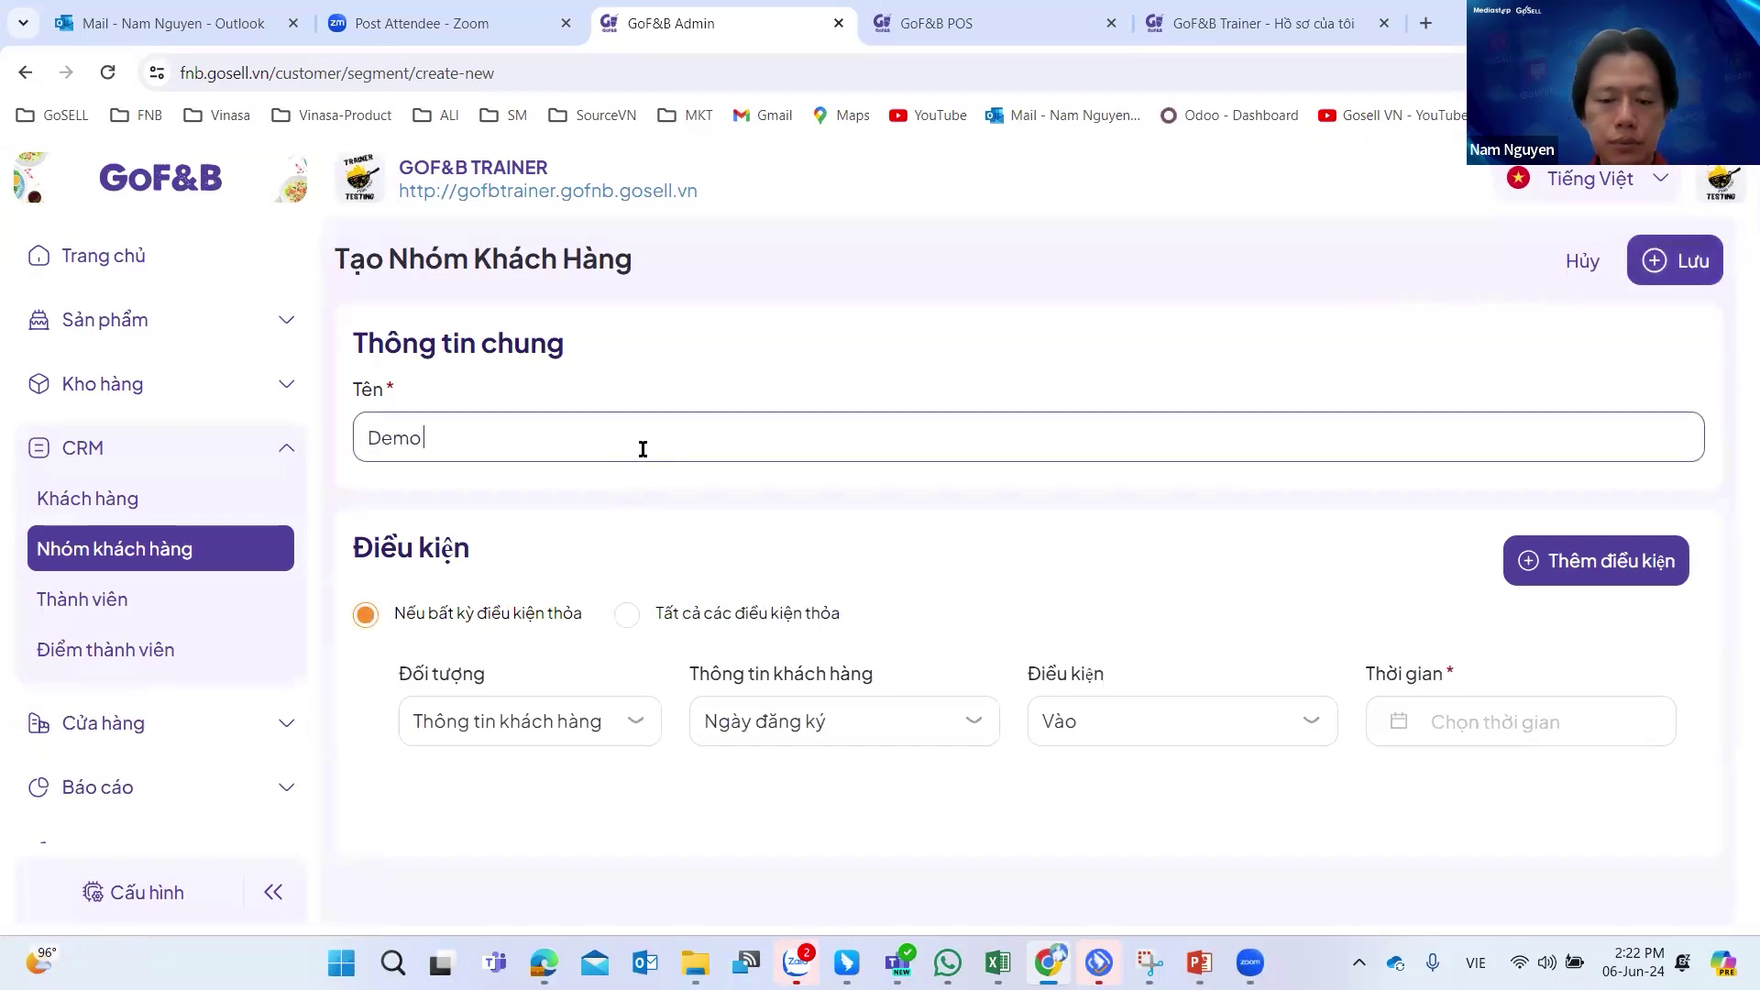
{"action": "type", "text": " June 2024"}
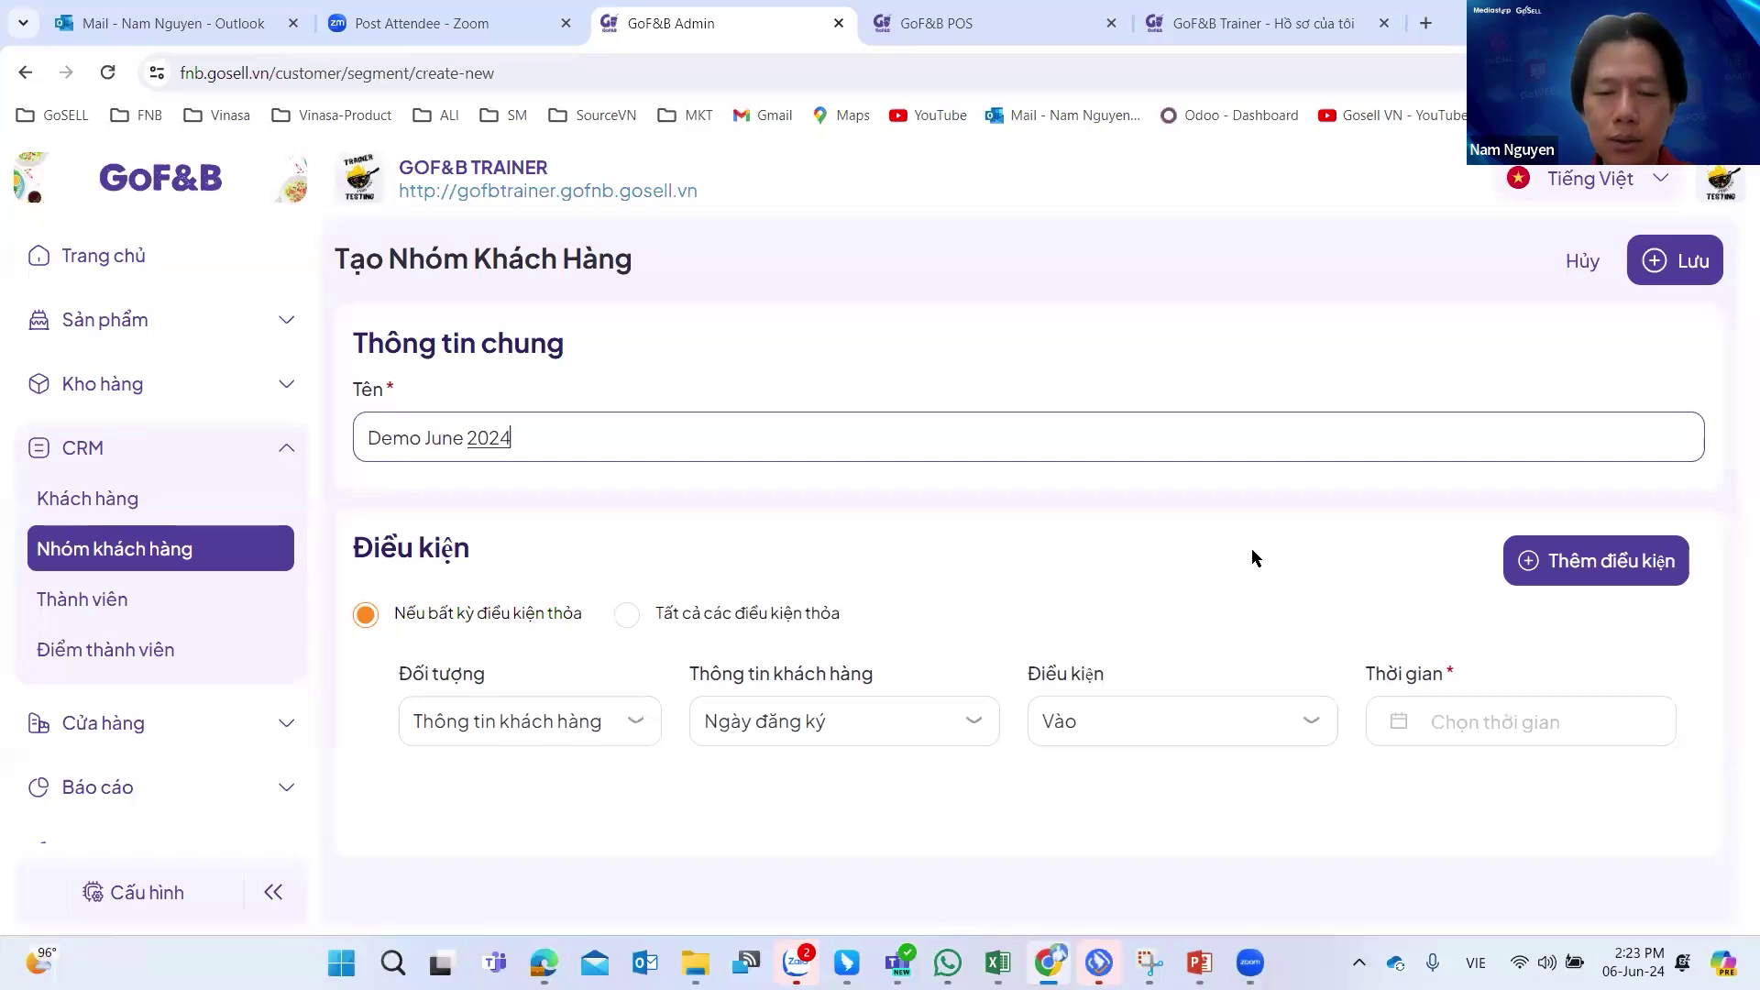
Examine the group condition's target options and the customer attributes offered for "Thông tin khách hàng".
{"action": "left_click", "coordinate": [538, 738]}
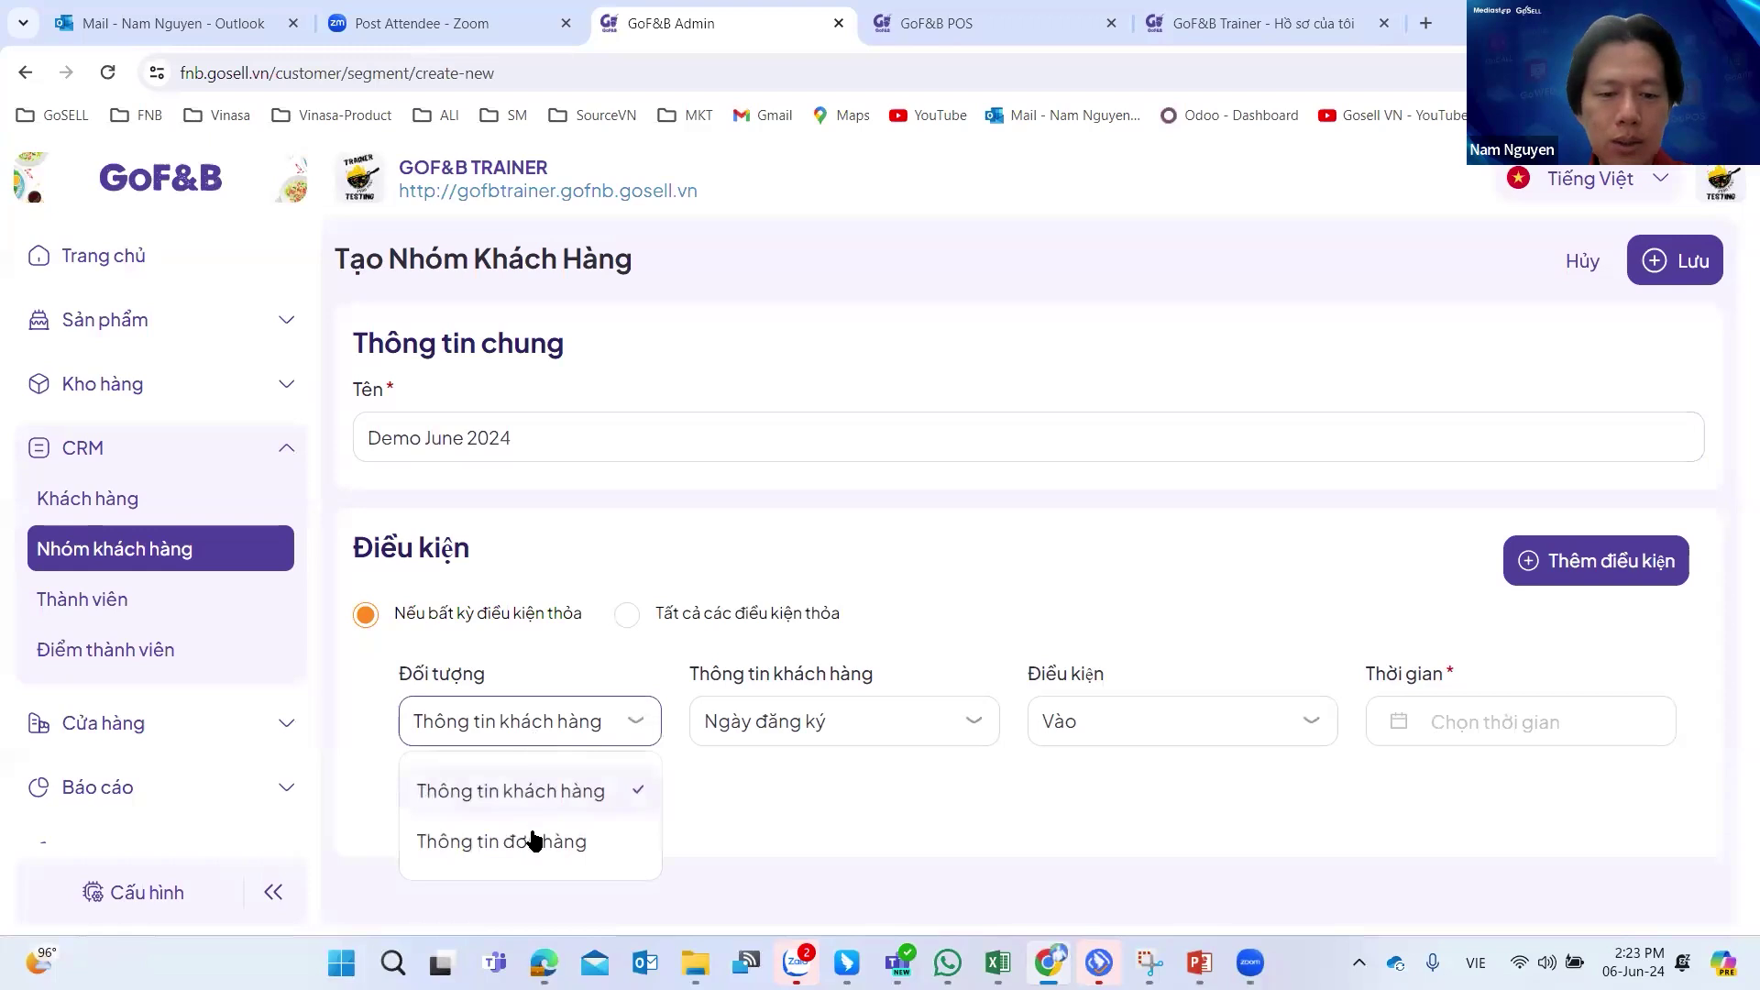
{"action": "left_click", "coordinate": [511, 841]}
{"action": "left_click", "coordinate": [514, 724]}
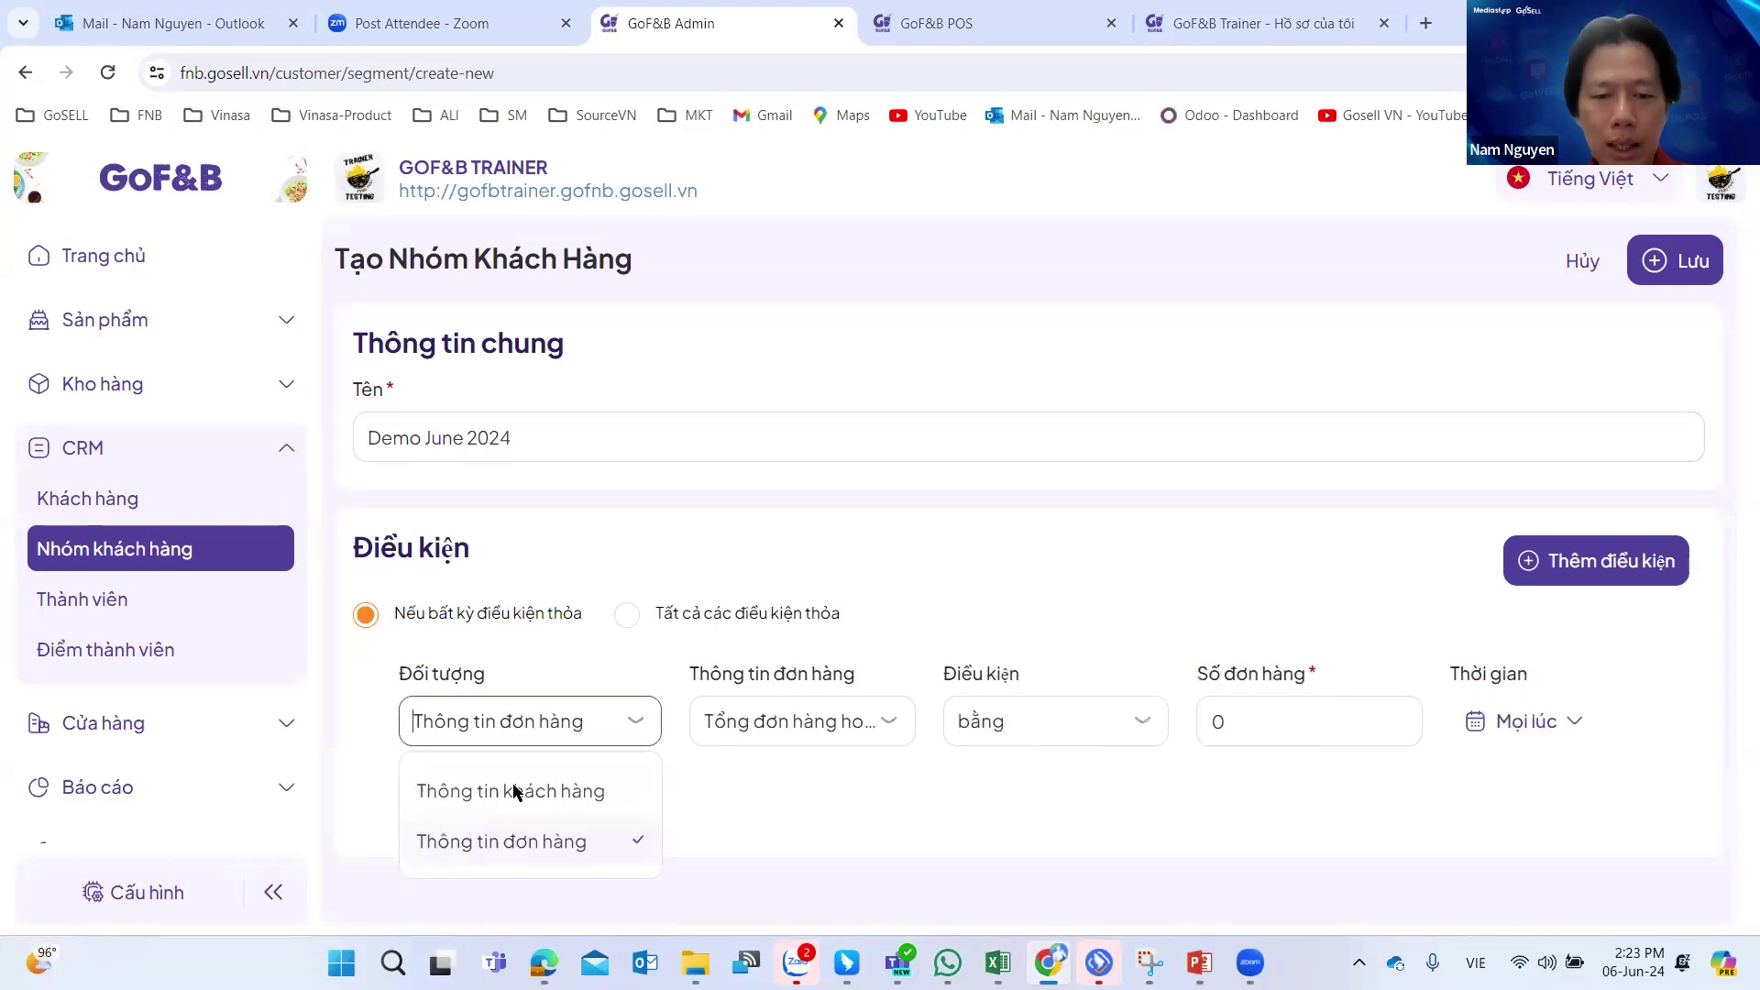
{"action": "left_click", "coordinate": [559, 788]}
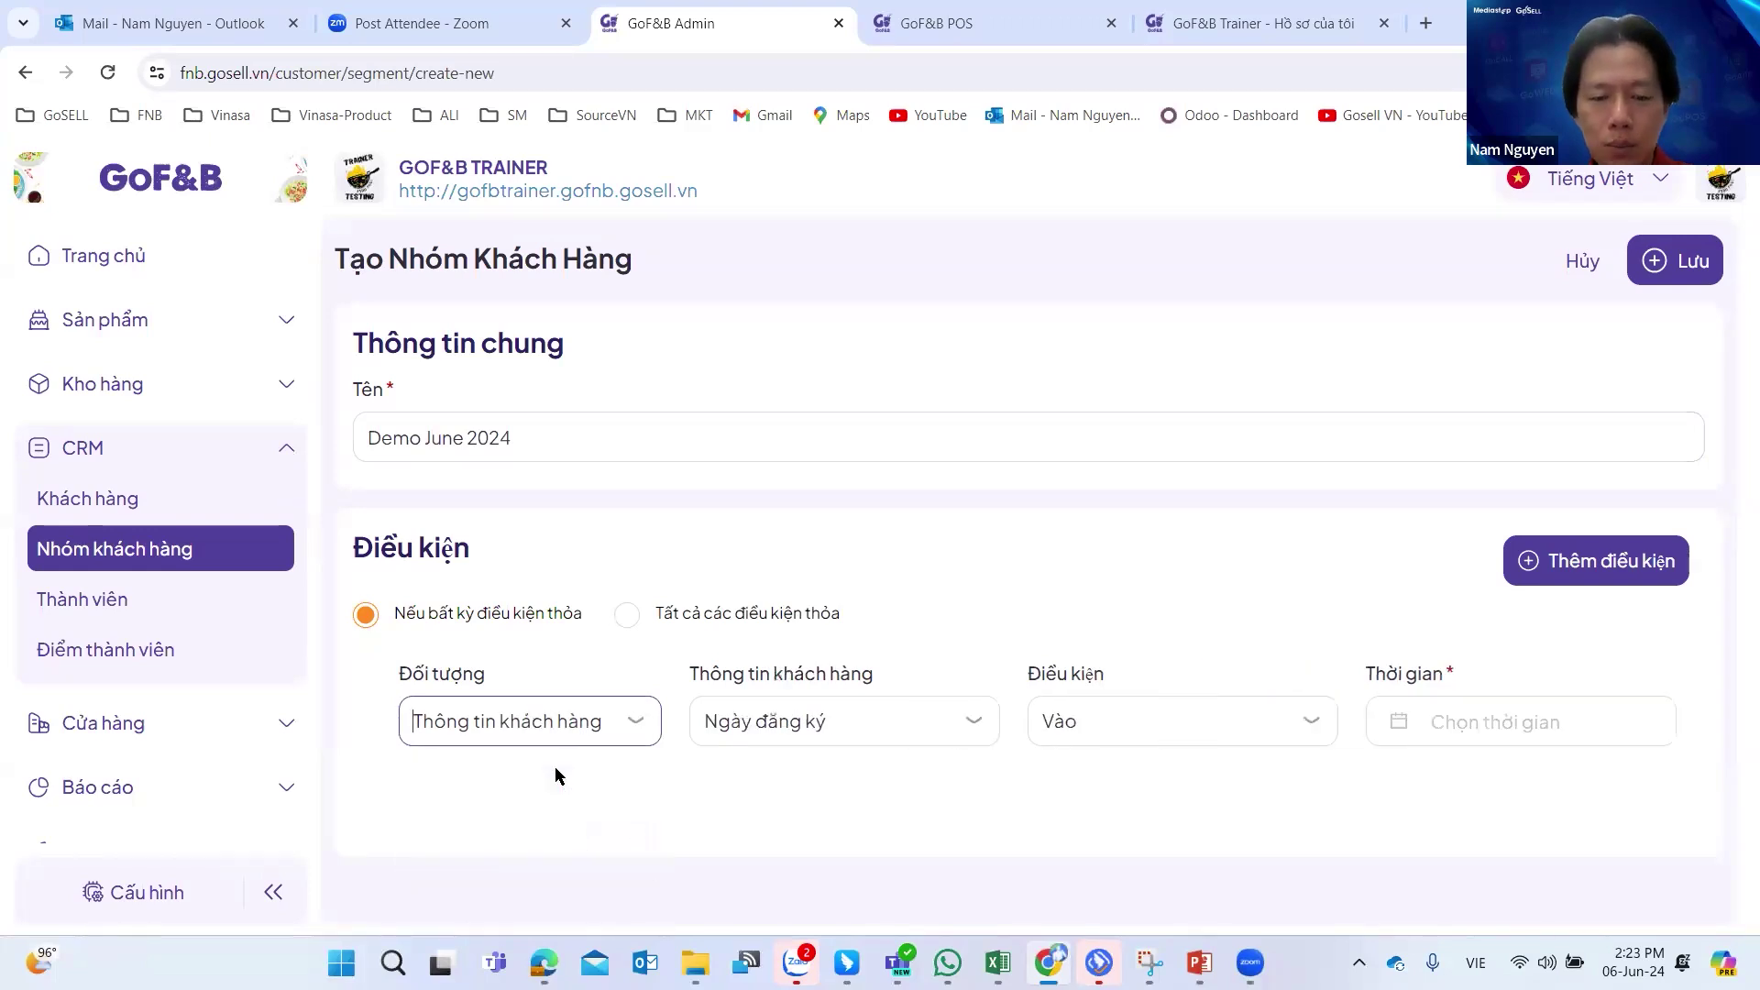
{"action": "left_click", "coordinate": [814, 725]}
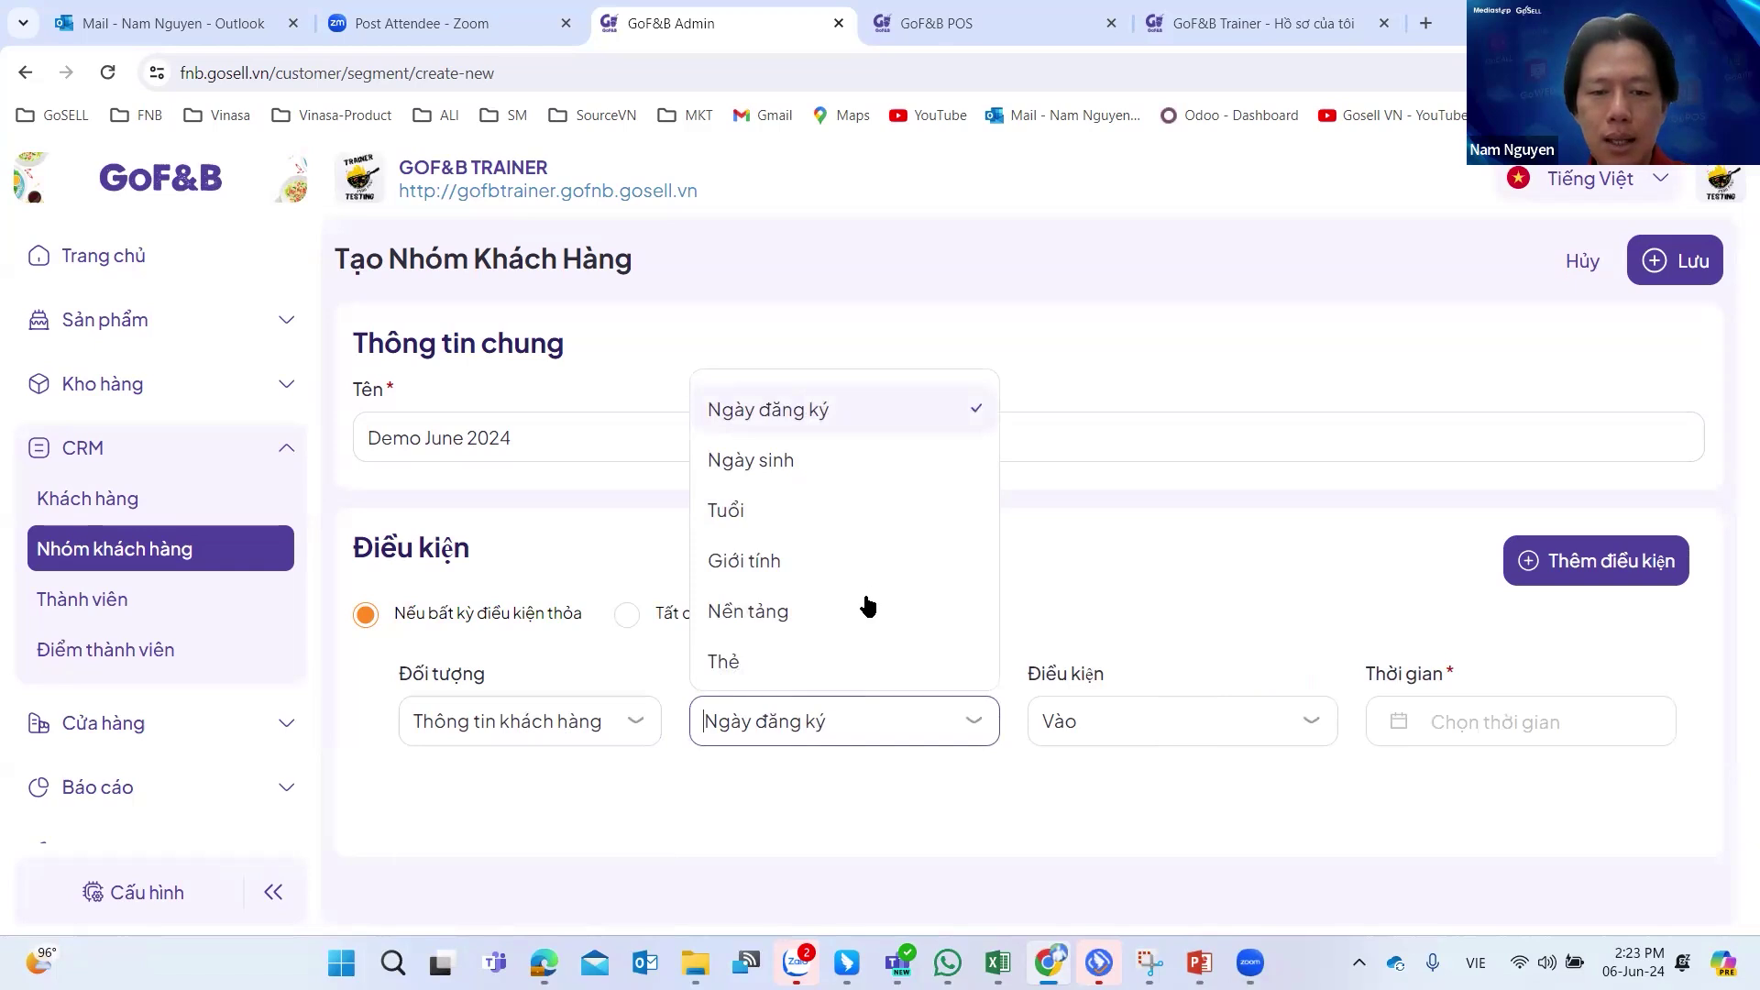
{"action": "scroll", "coordinate": [825, 664], "scroll_direction": "down", "scroll_amount": 1}
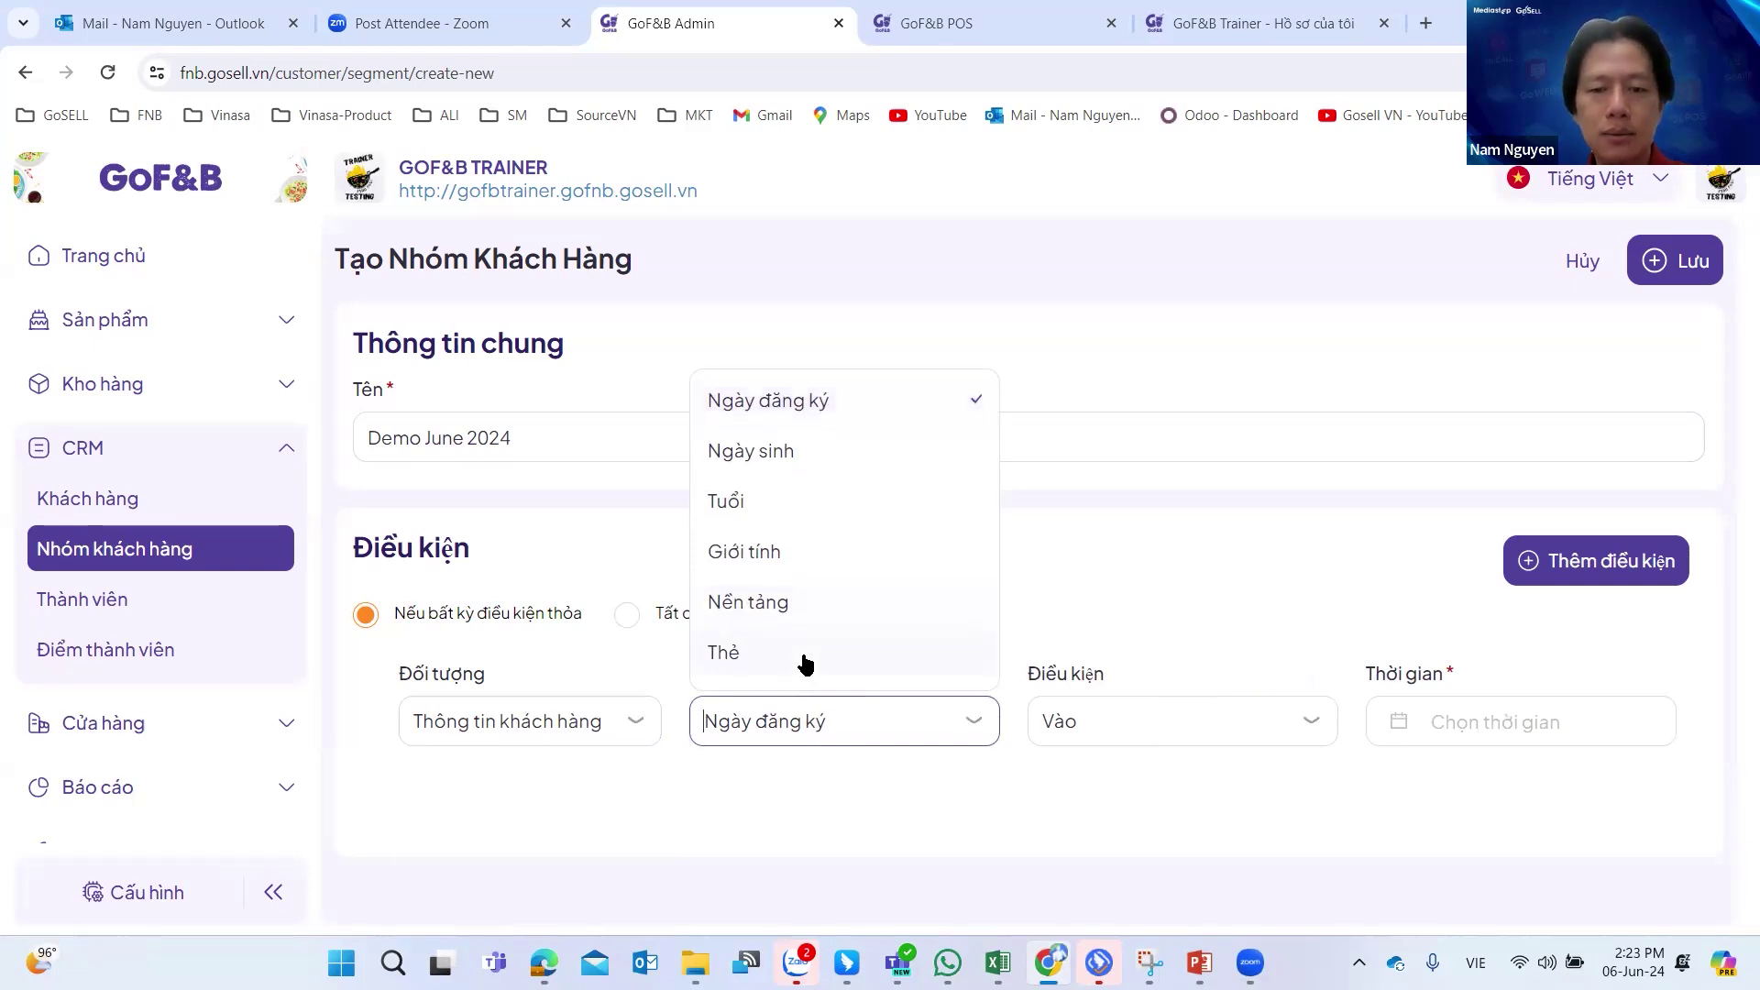
{"action": "left_click", "coordinate": [1201, 725]}
{"action": "left_click", "coordinate": [1201, 724]}
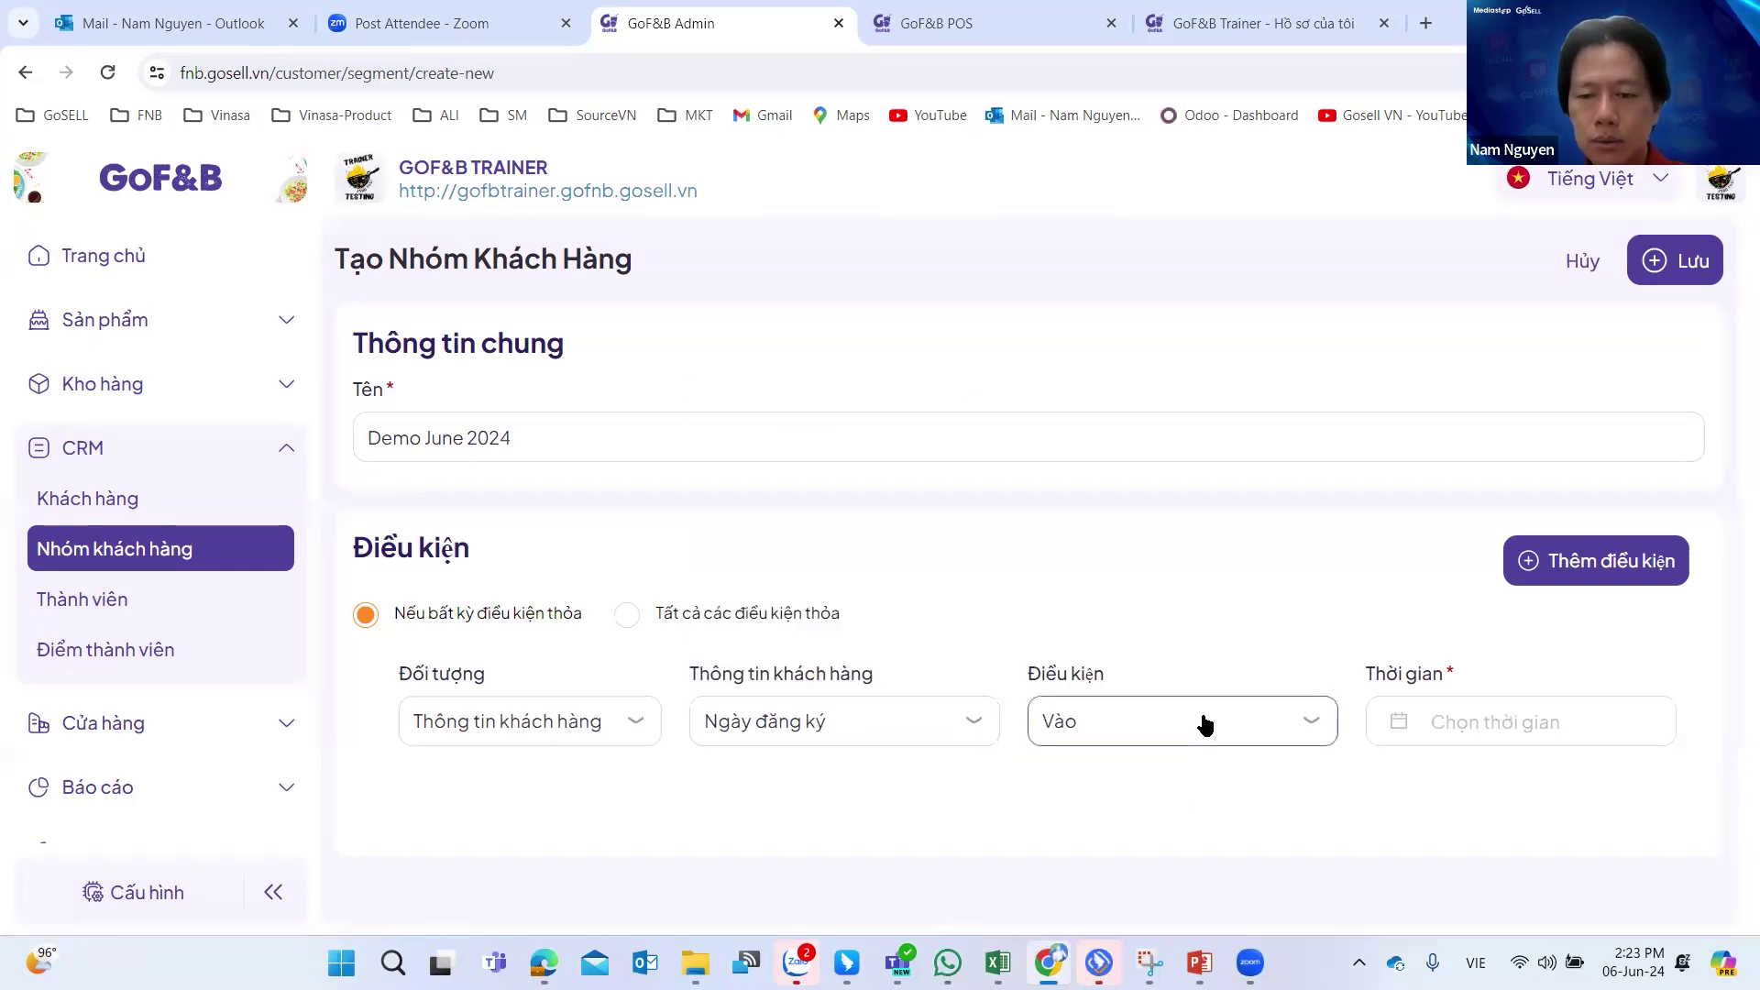
Set the group condition's target to "Thông tin đơn hàng".
{"action": "left_click", "coordinate": [570, 723]}
{"action": "left_click", "coordinate": [587, 841]}
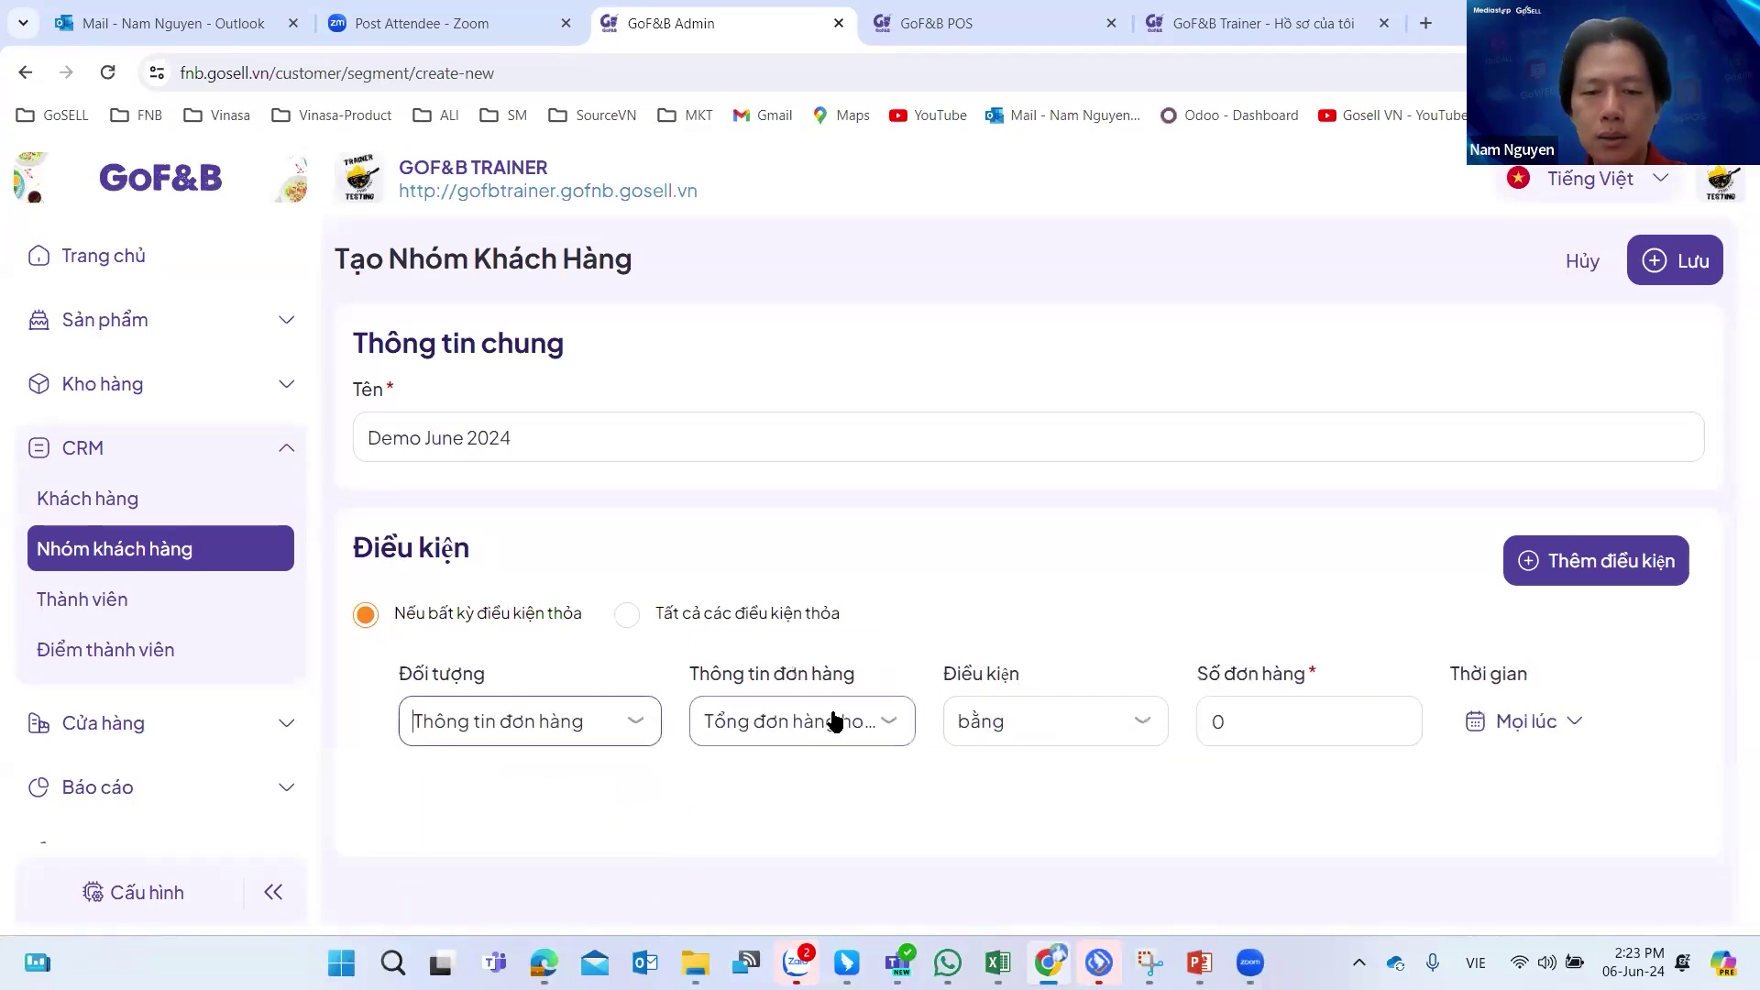
Examine the order attributes offered for the group condition targeting "Thông tin đơn hàng".
{"action": "left_click", "coordinate": [834, 721]}
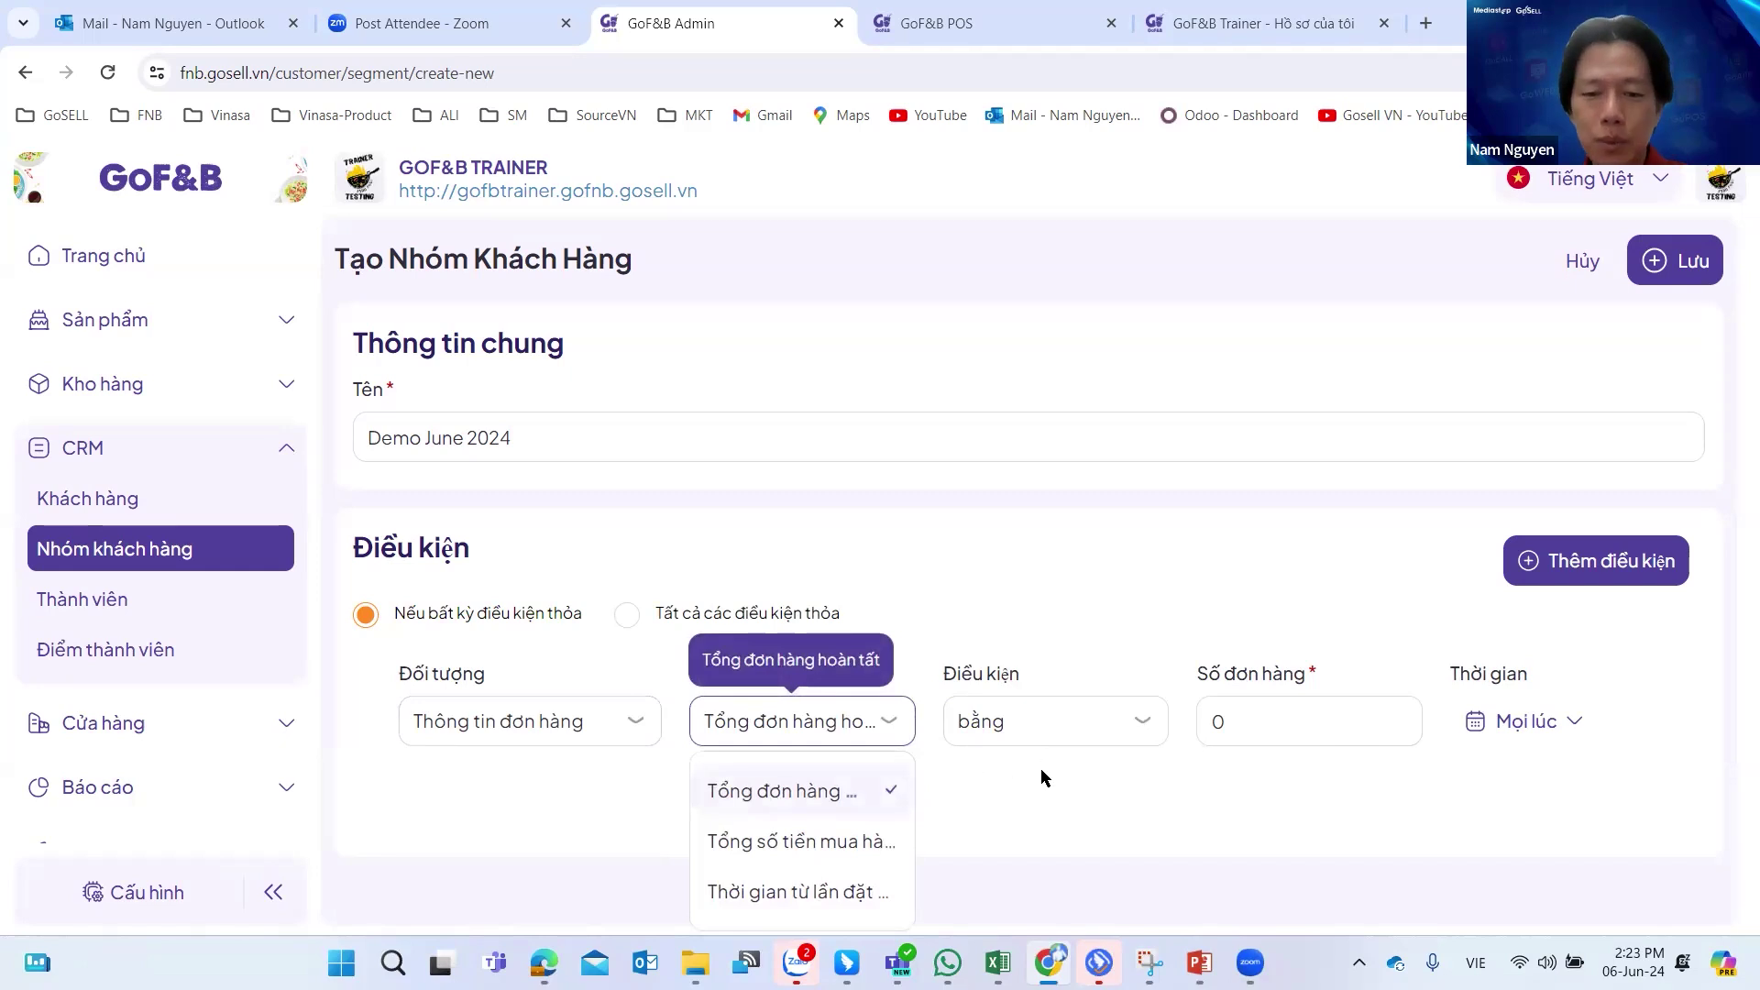
{"action": "left_click", "coordinate": [1304, 432]}
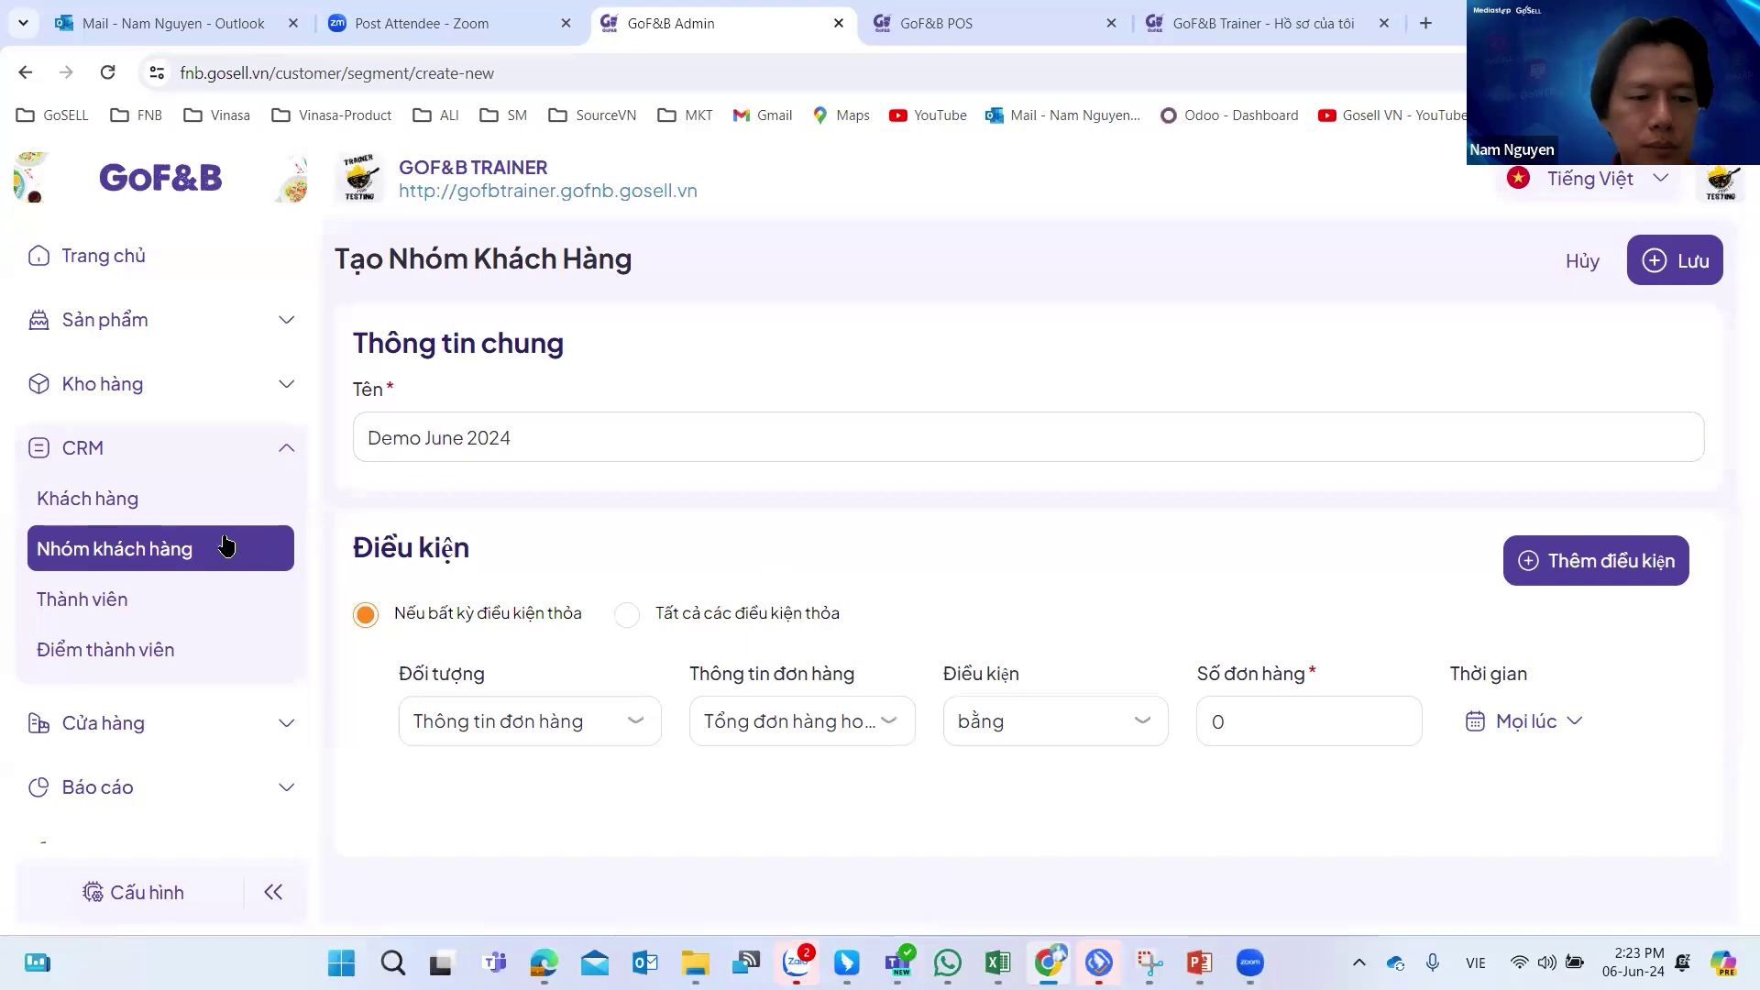
Discard the unsaved customer group, go to the CRM membership management and start adding a membership level.
{"action": "scroll", "coordinate": [225, 542], "scroll_direction": "down", "scroll_amount": 1}
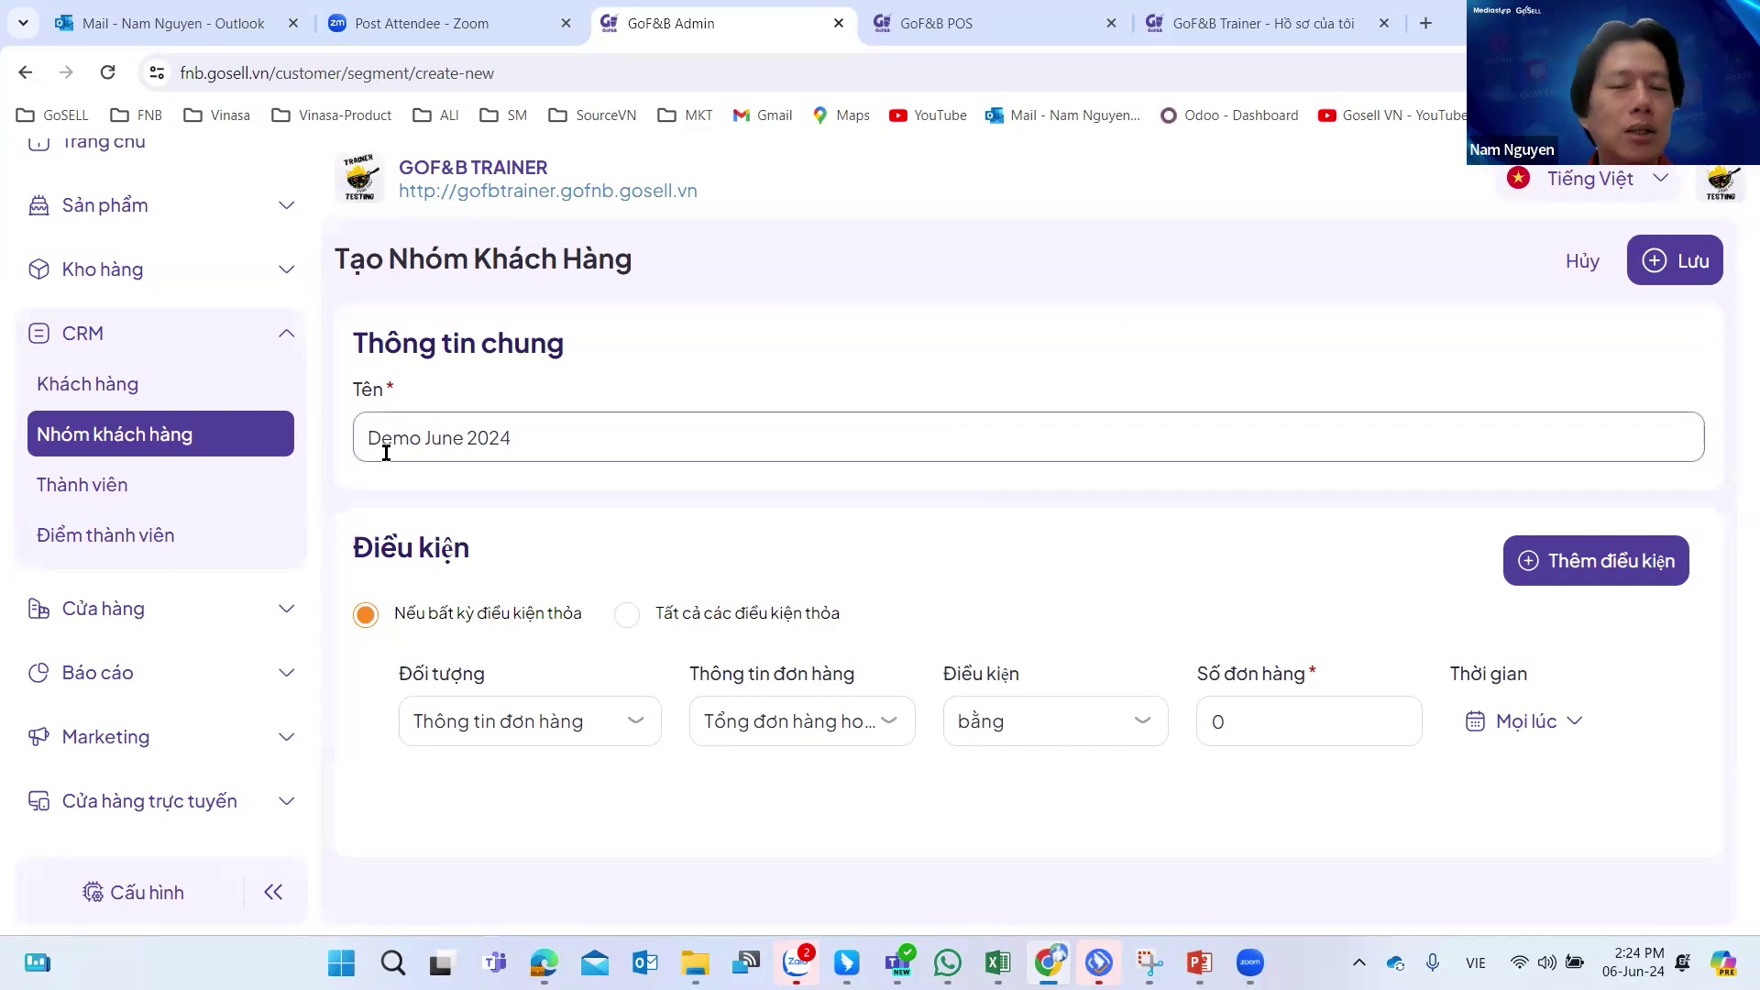
{"action": "left_click", "coordinate": [106, 502]}
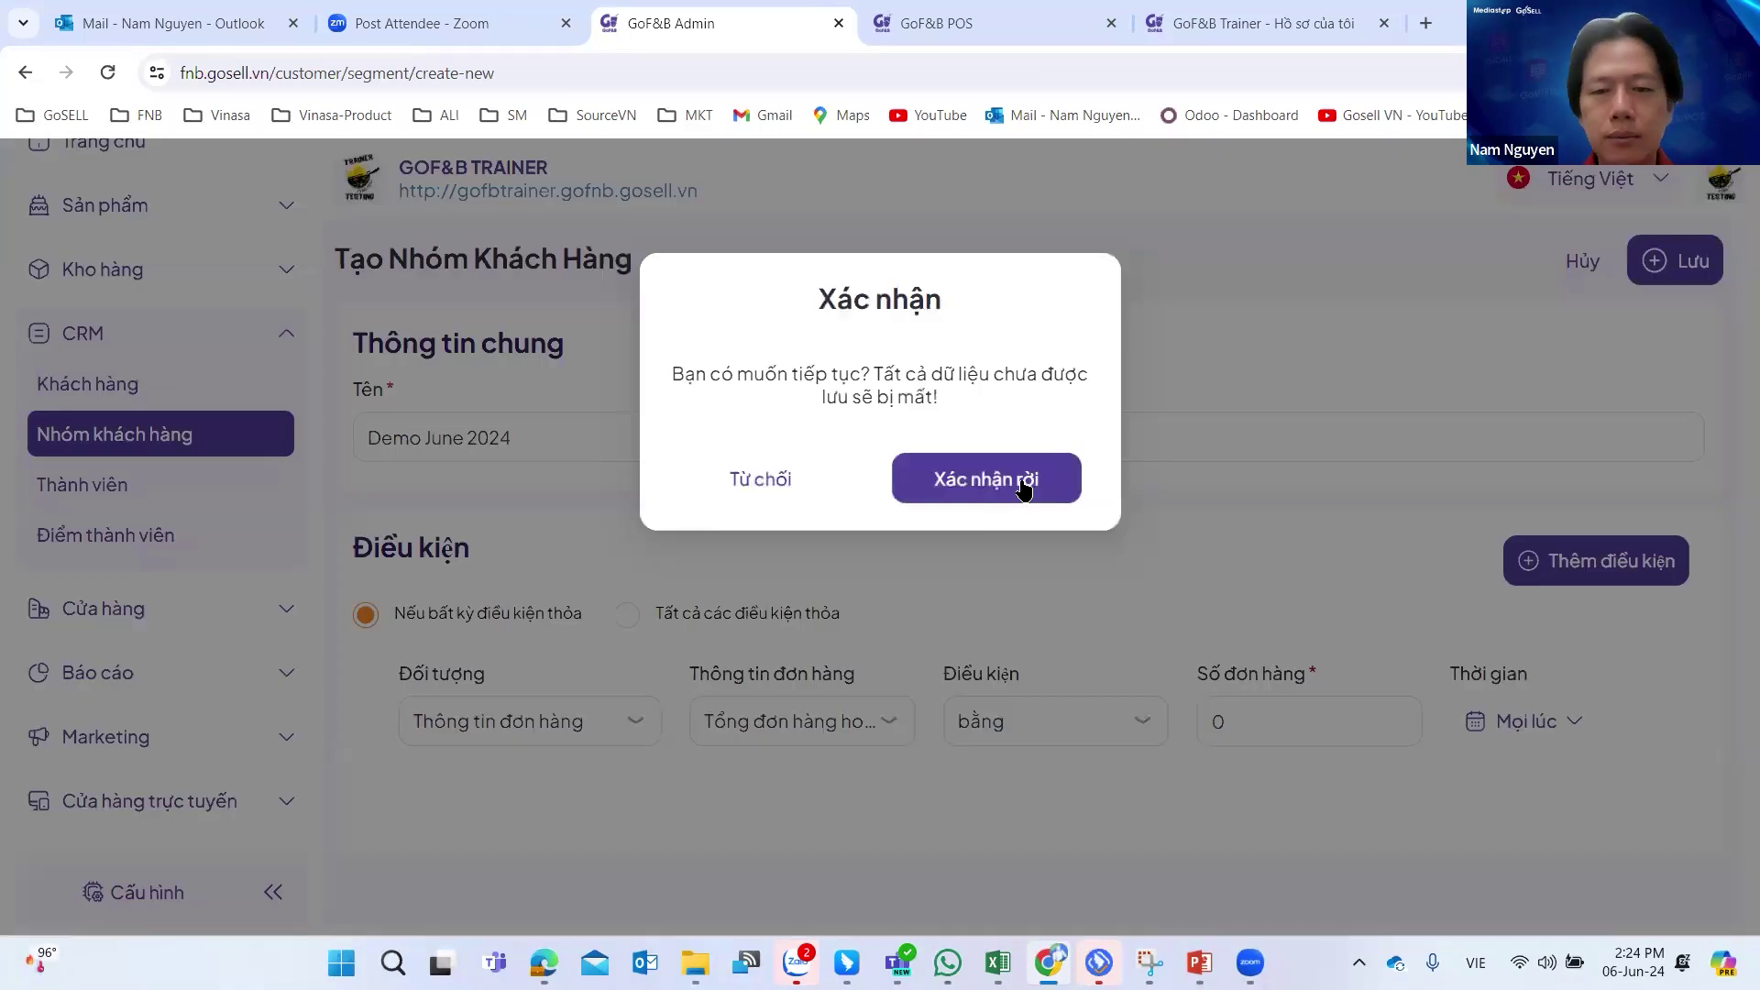
{"action": "left_click", "coordinate": [1024, 487]}
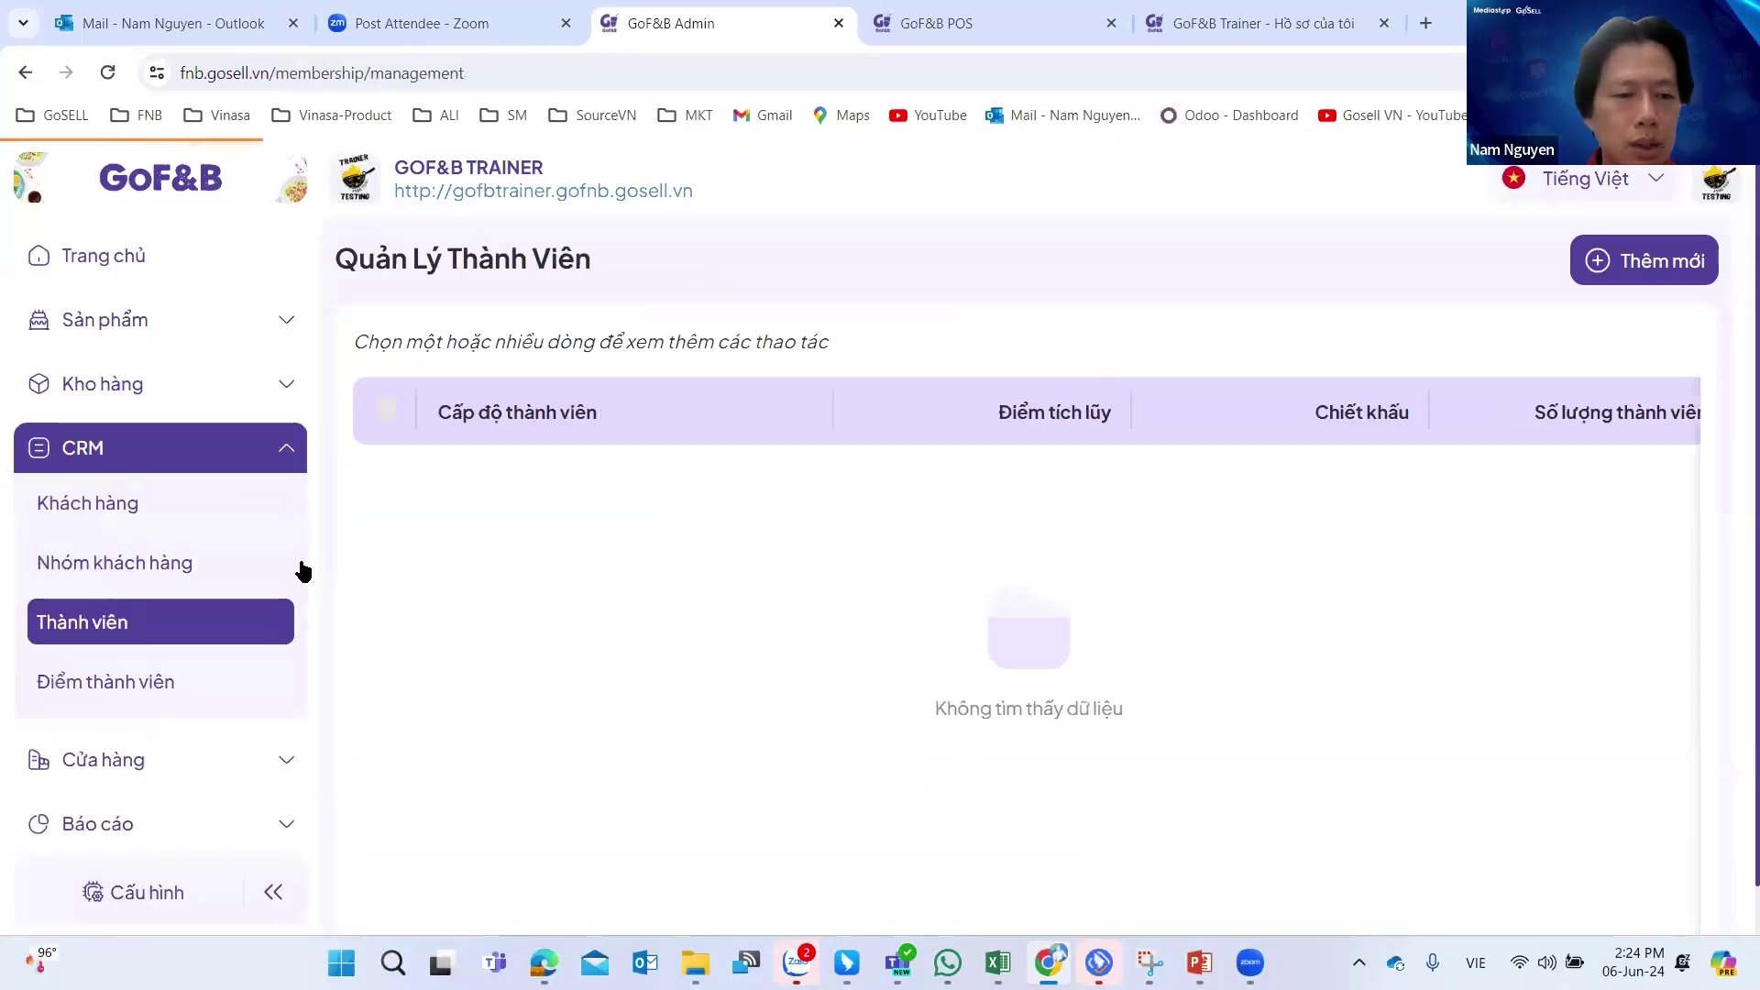
{"action": "left_click", "coordinate": [138, 642]}
{"action": "left_click", "coordinate": [143, 608]}
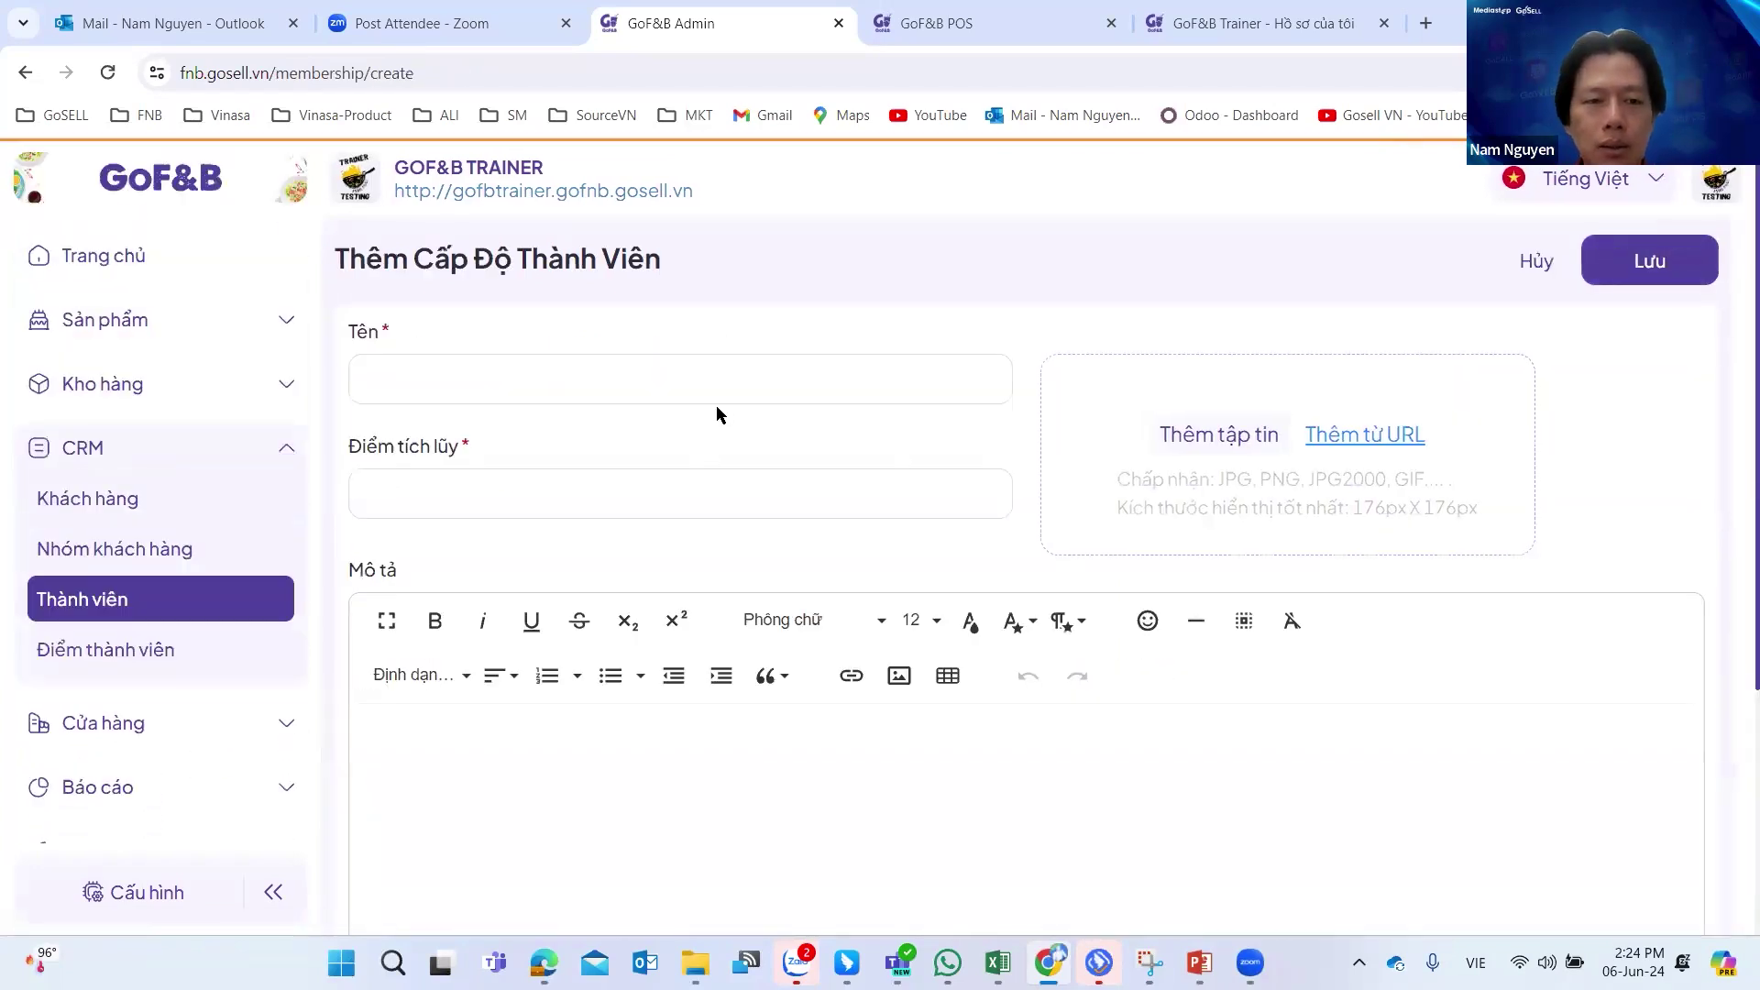
Examine the new membership level's fields for name, accumulated points, image and description.
{"action": "left_click", "coordinate": [732, 370]}
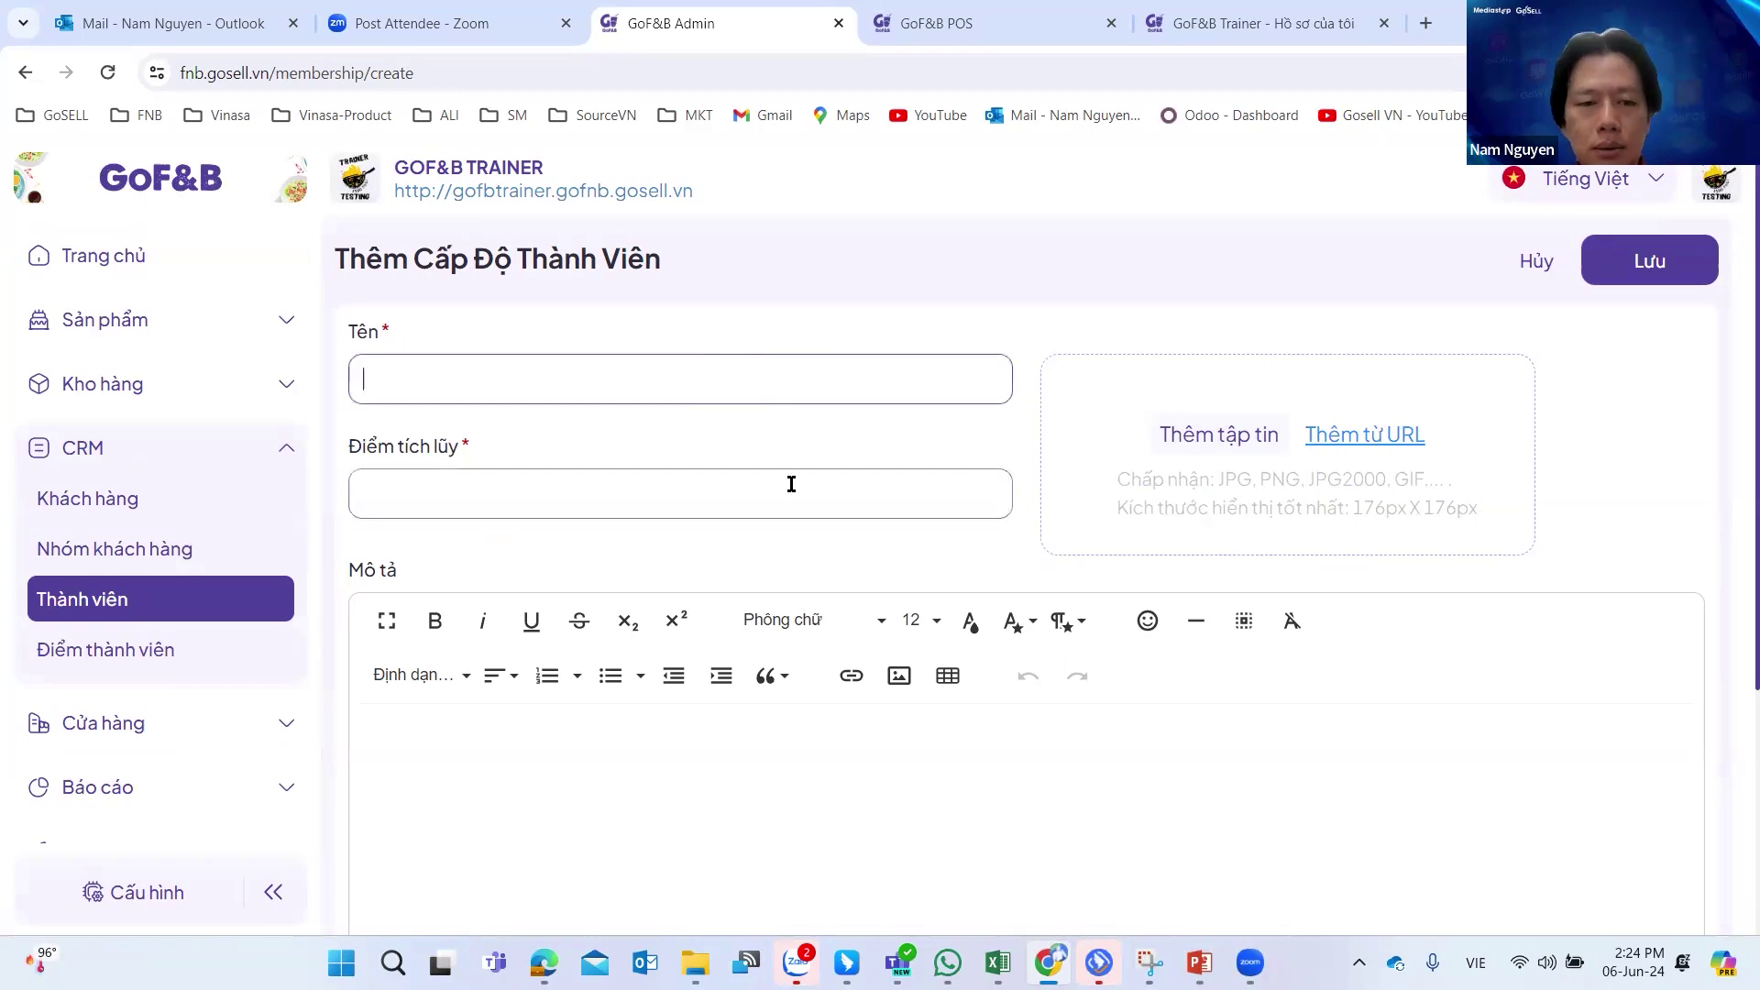
{"action": "scroll", "coordinate": [789, 486], "scroll_direction": "down", "scroll_amount": 1}
{"action": "left_click", "coordinate": [634, 378]}
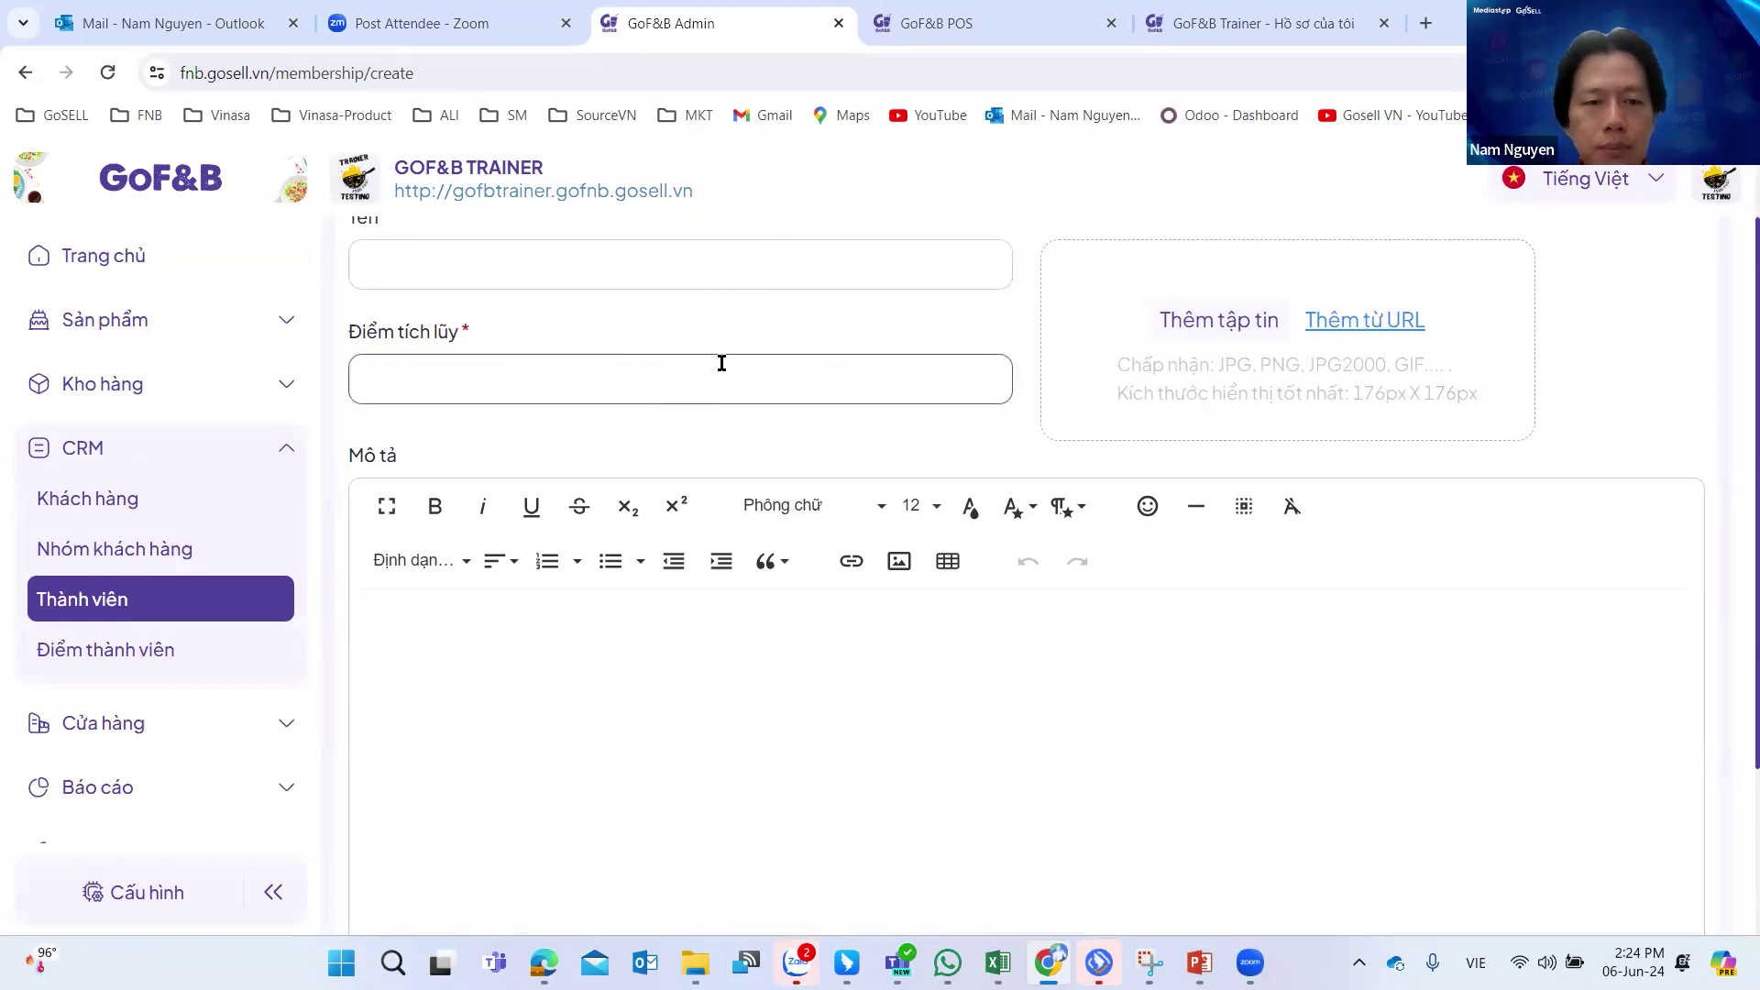
{"action": "scroll", "coordinate": [718, 364], "scroll_direction": "up", "scroll_amount": 1}
{"action": "left_click", "coordinate": [589, 383]}
{"action": "left_click", "coordinate": [629, 478]}
{"action": "left_click", "coordinate": [681, 389]}
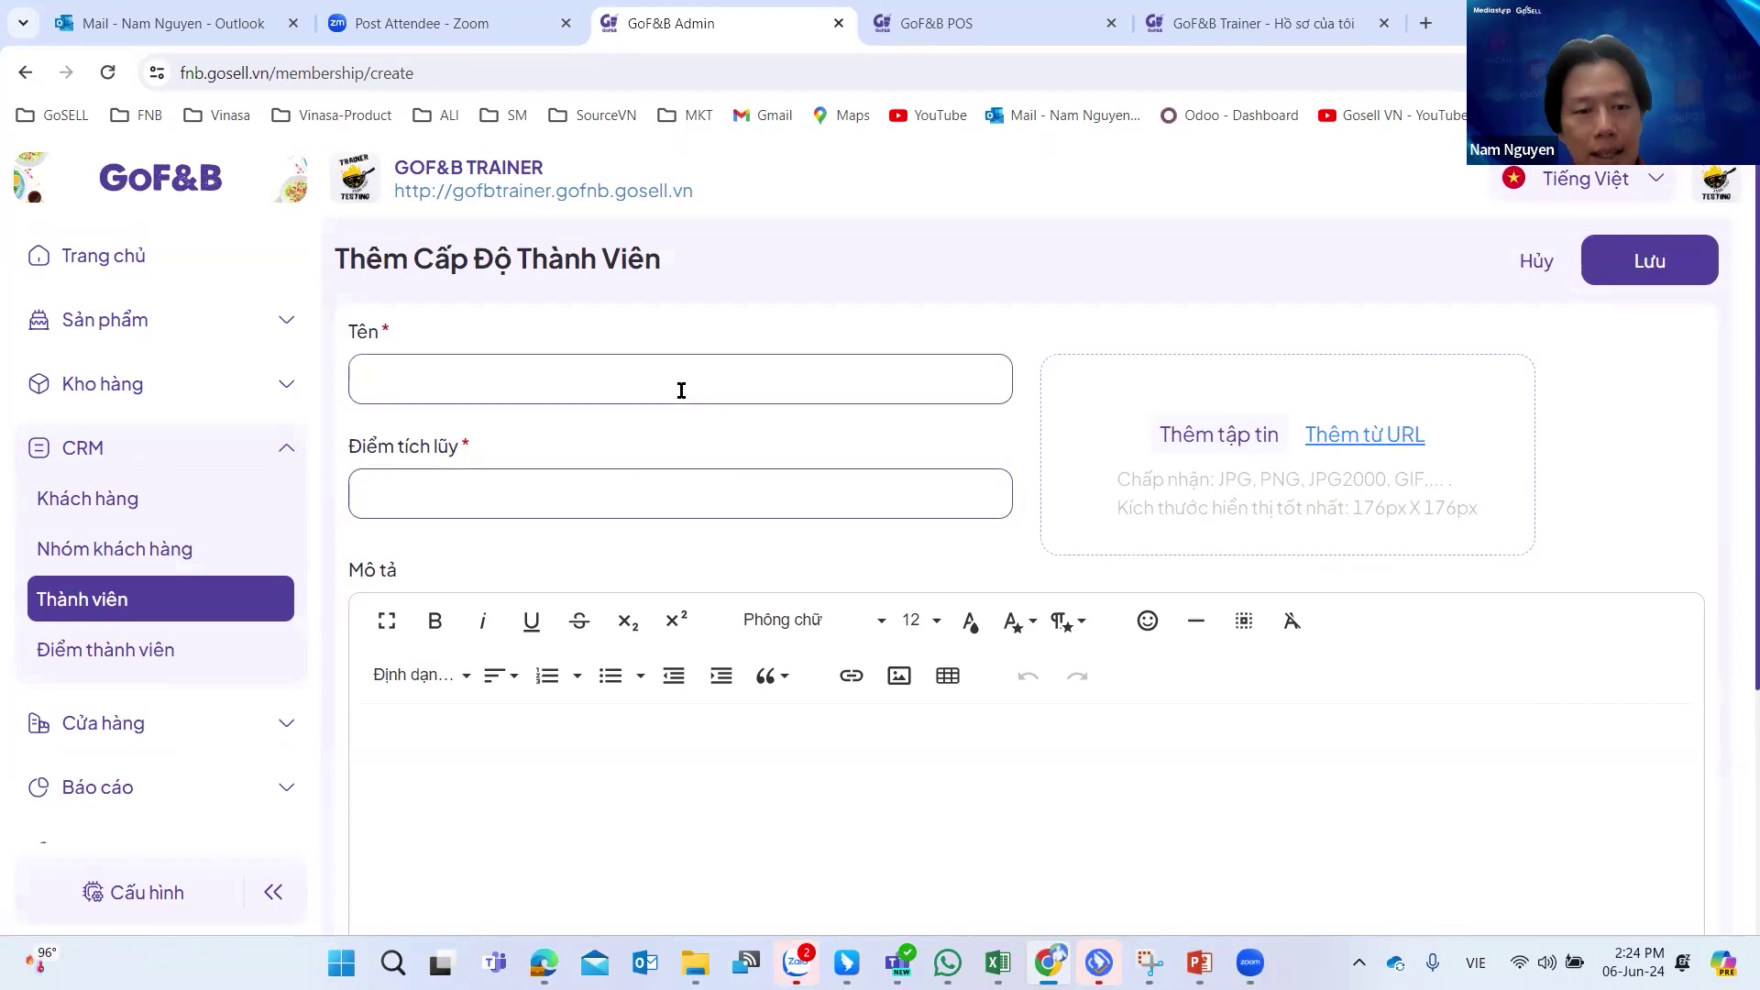
{"action": "scroll", "coordinate": [681, 390], "scroll_direction": "down", "scroll_amount": 3}
{"action": "left_click", "coordinate": [710, 426]}
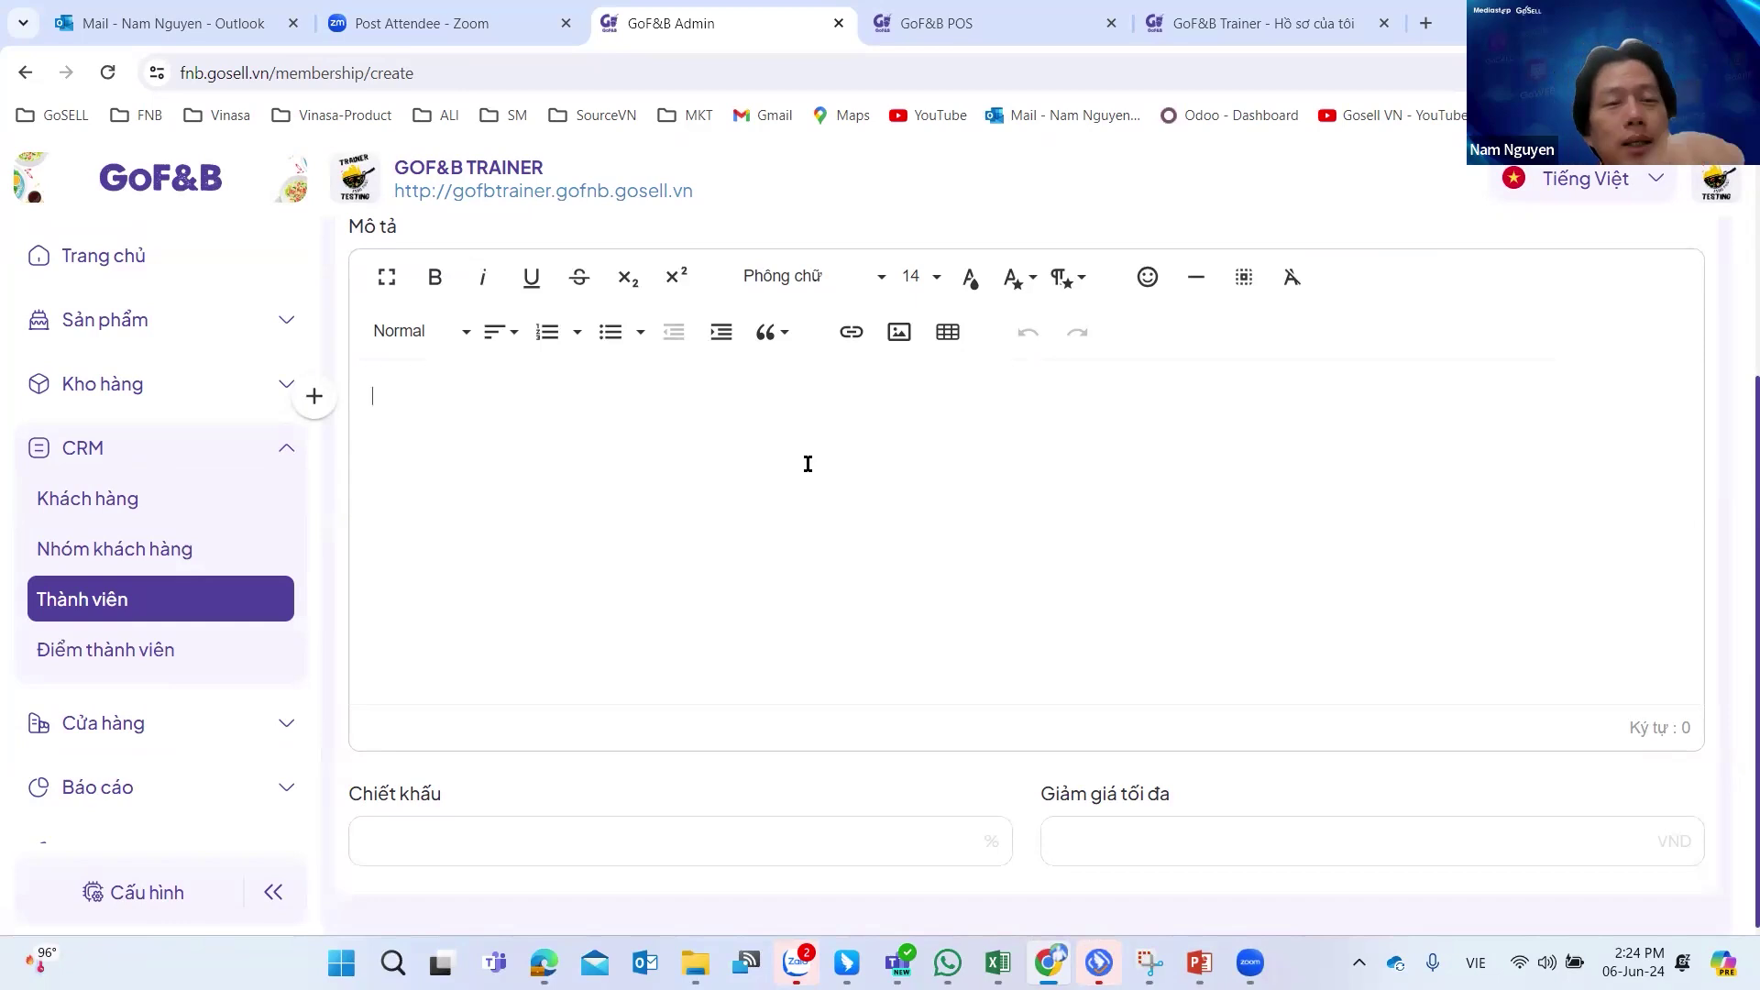
{"action": "scroll", "coordinate": [869, 472], "scroll_direction": "up", "scroll_amount": 3}
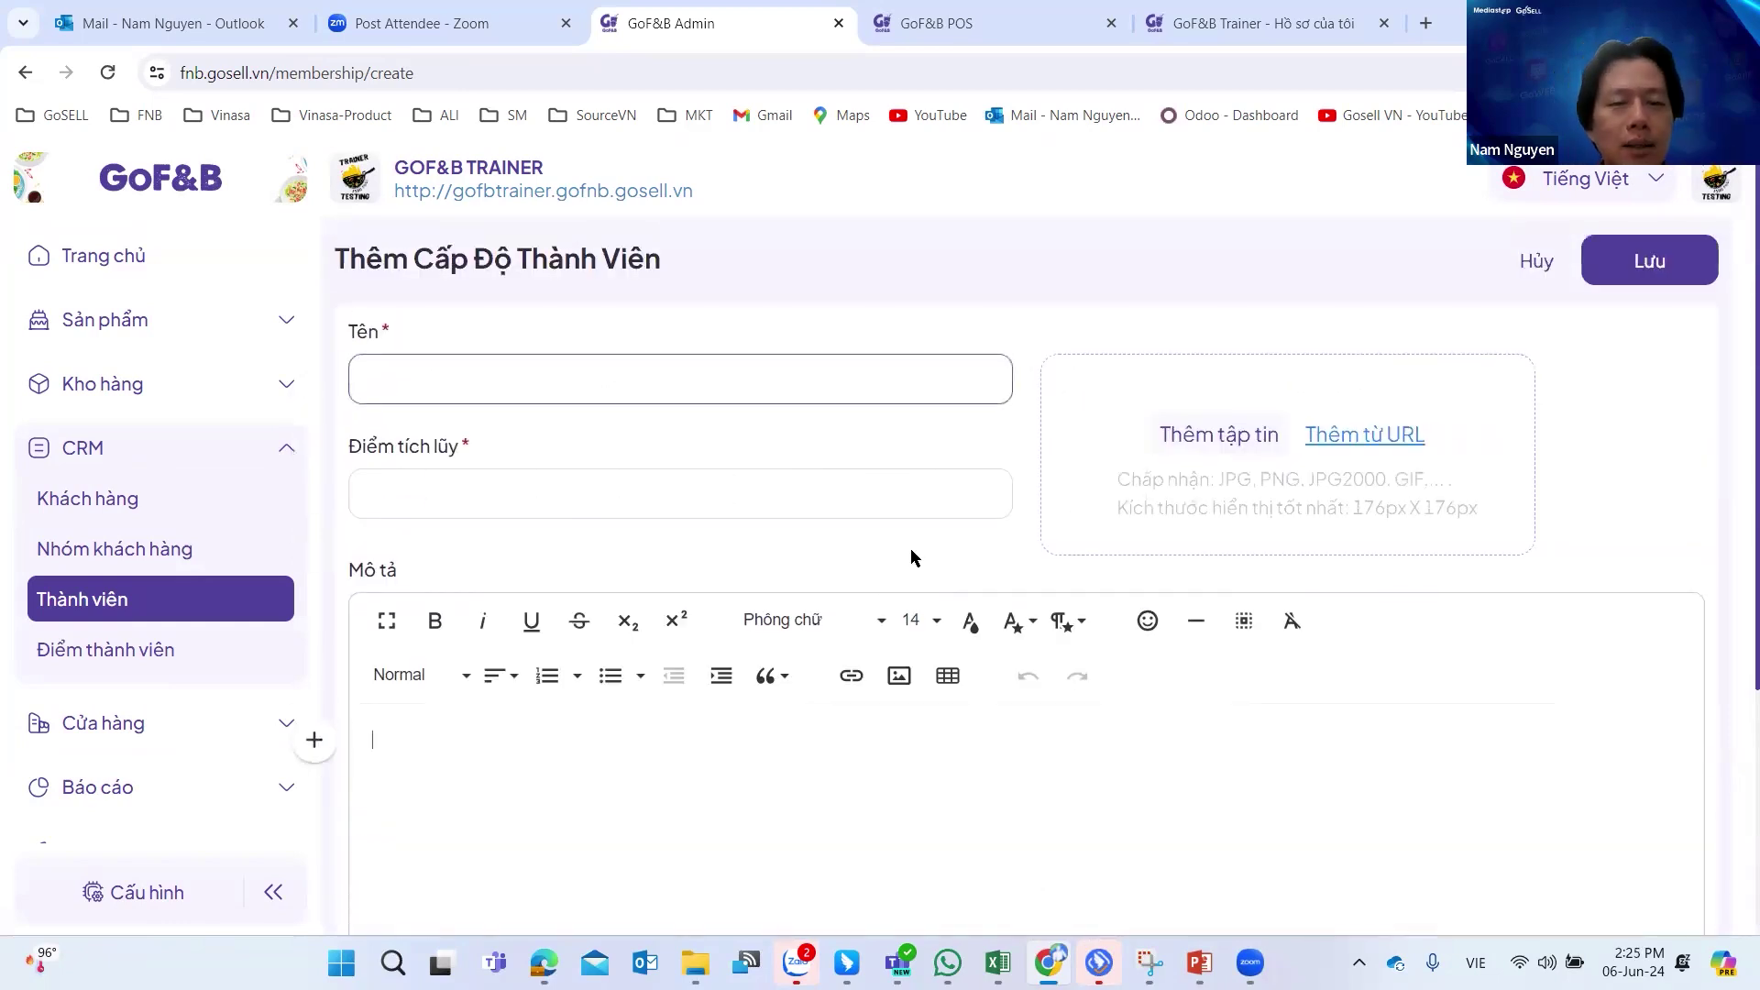
Examine the membership level's discount percentage and maximum discount amount fields, and review the form again.
{"action": "scroll", "coordinate": [915, 553], "scroll_direction": "down", "scroll_amount": 2}
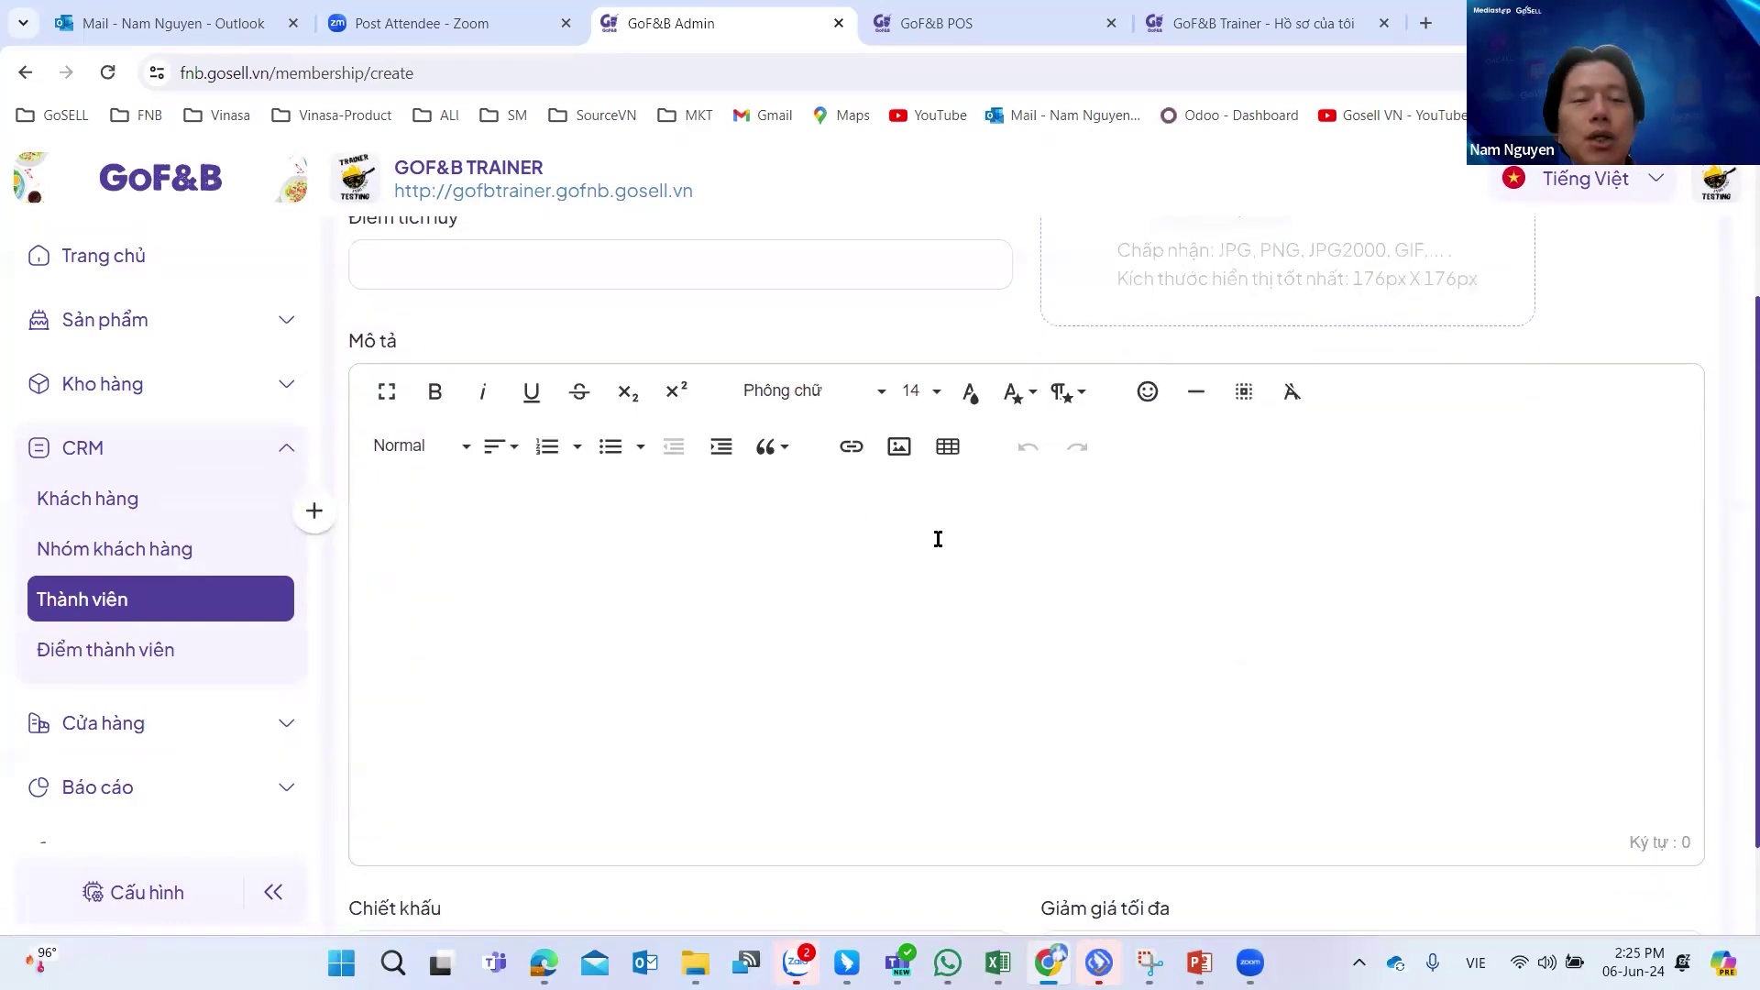
{"action": "left_click", "coordinate": [1217, 519]}
{"action": "scroll", "coordinate": [1228, 508], "scroll_direction": "down", "scroll_amount": 1}
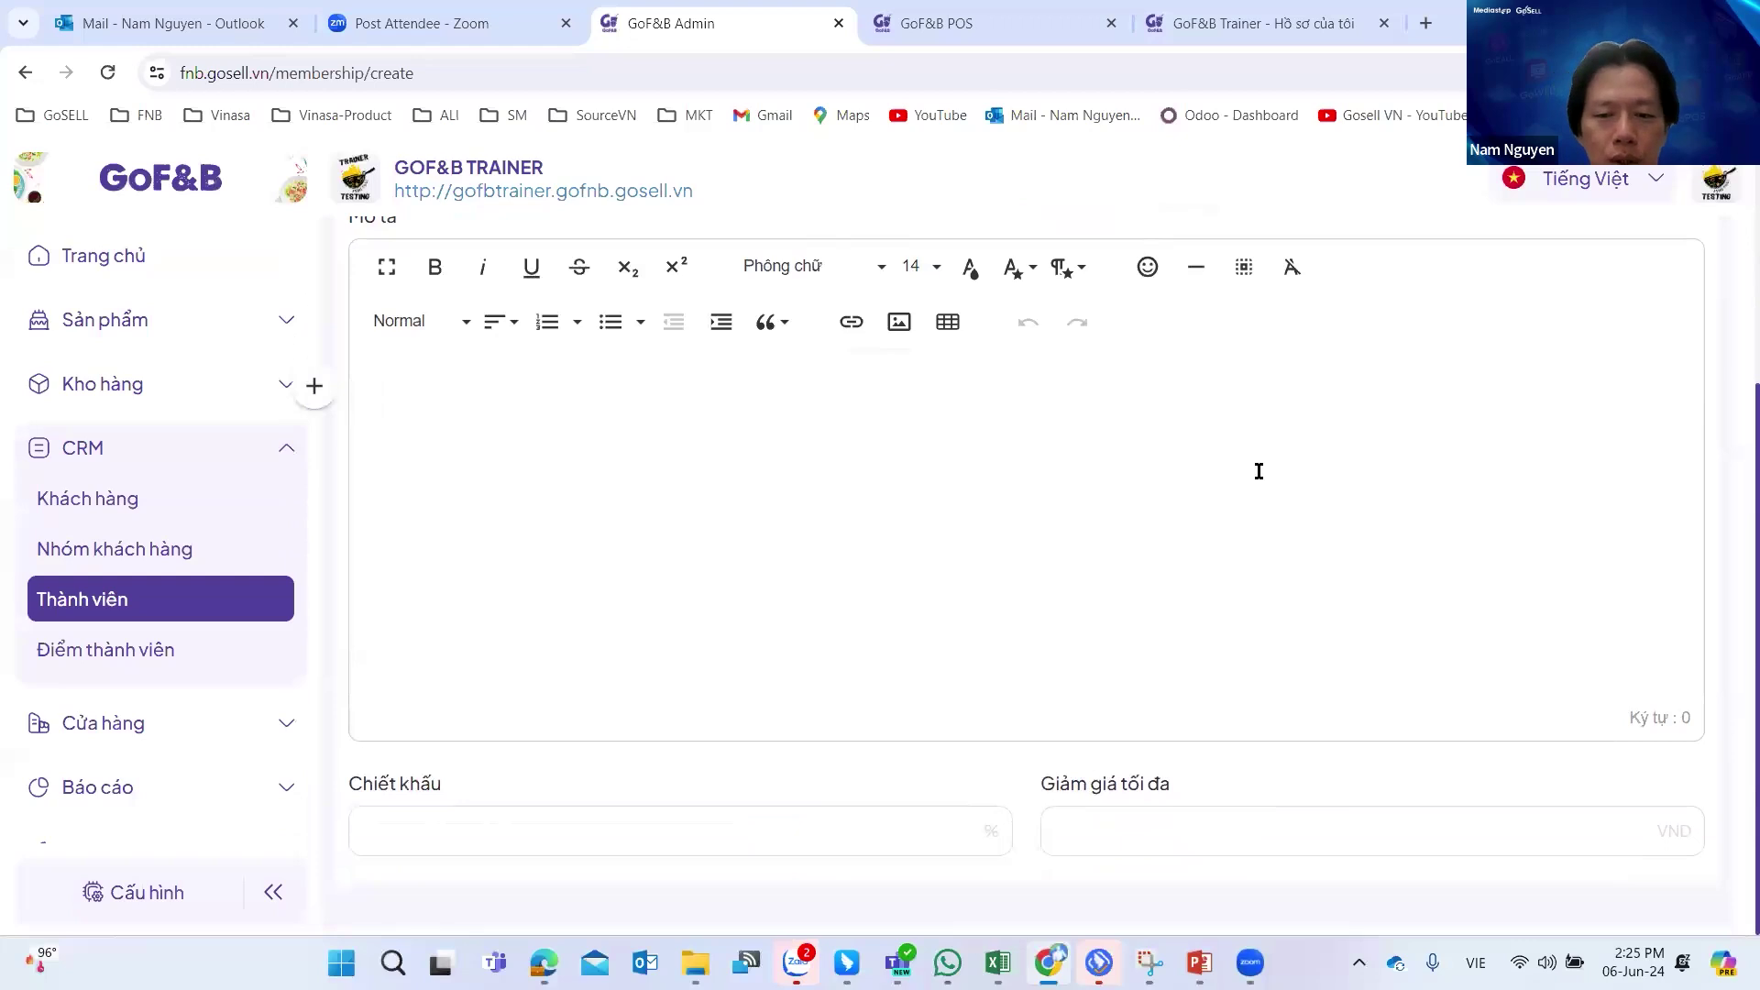
{"action": "left_click", "coordinate": [464, 816]}
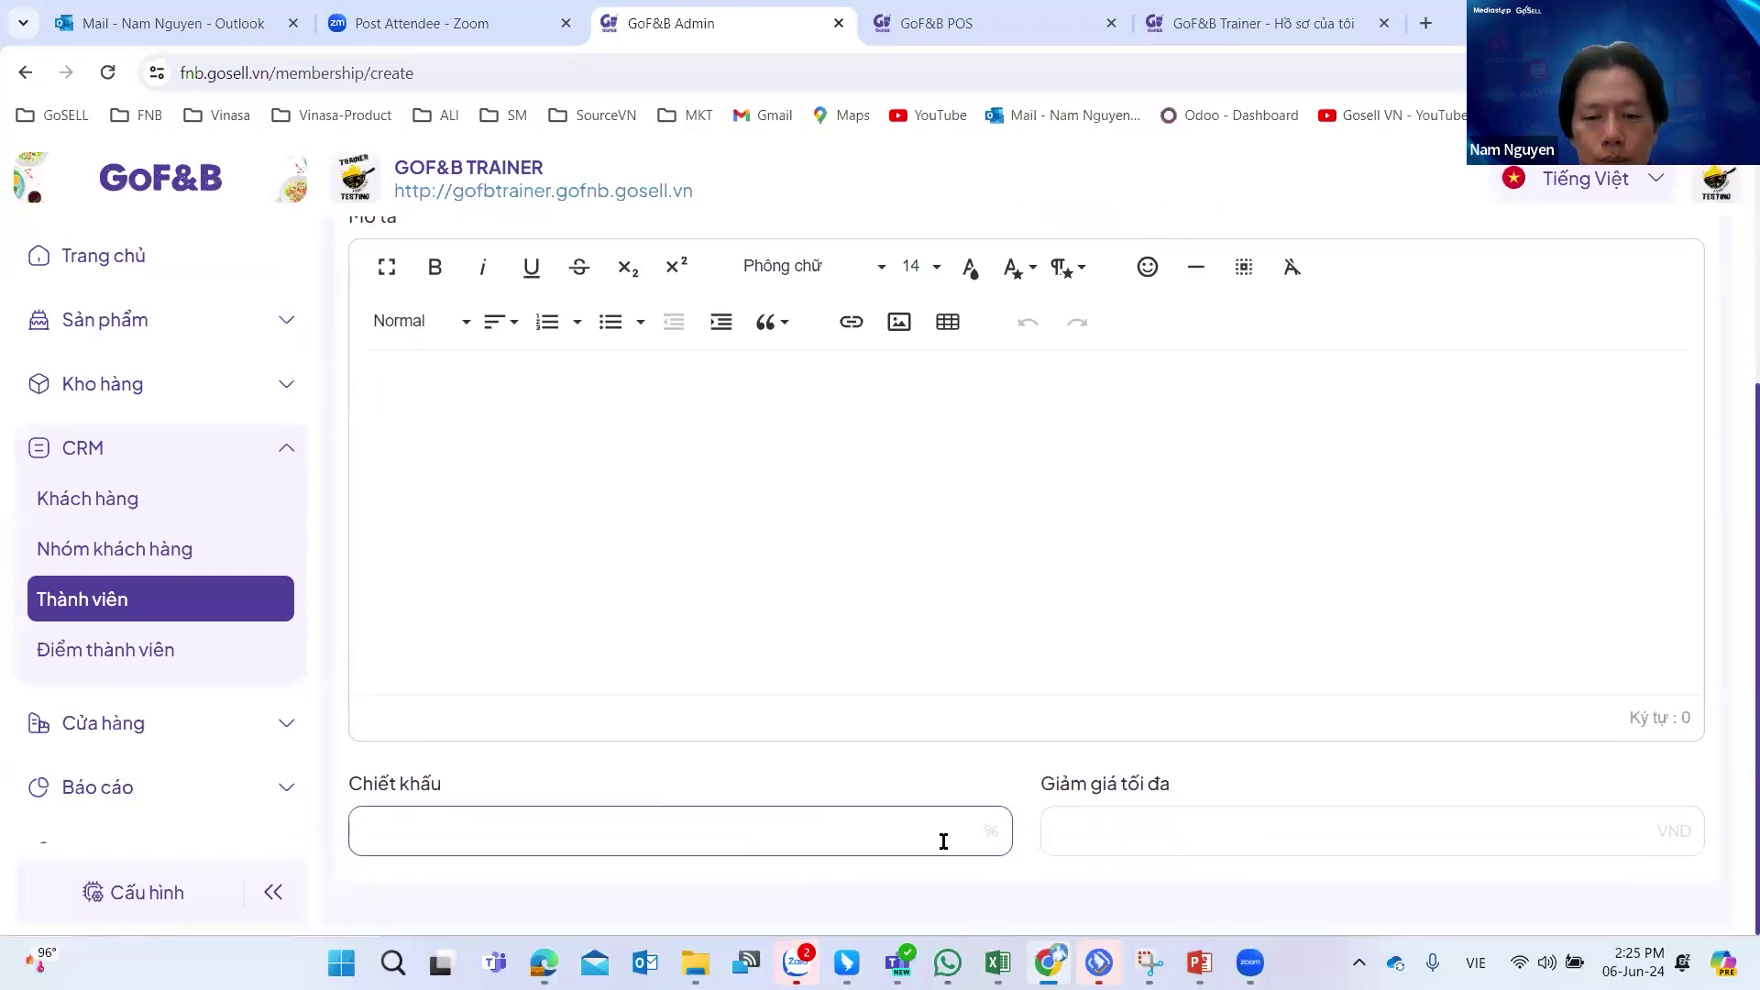
{"action": "left_click", "coordinate": [1260, 829]}
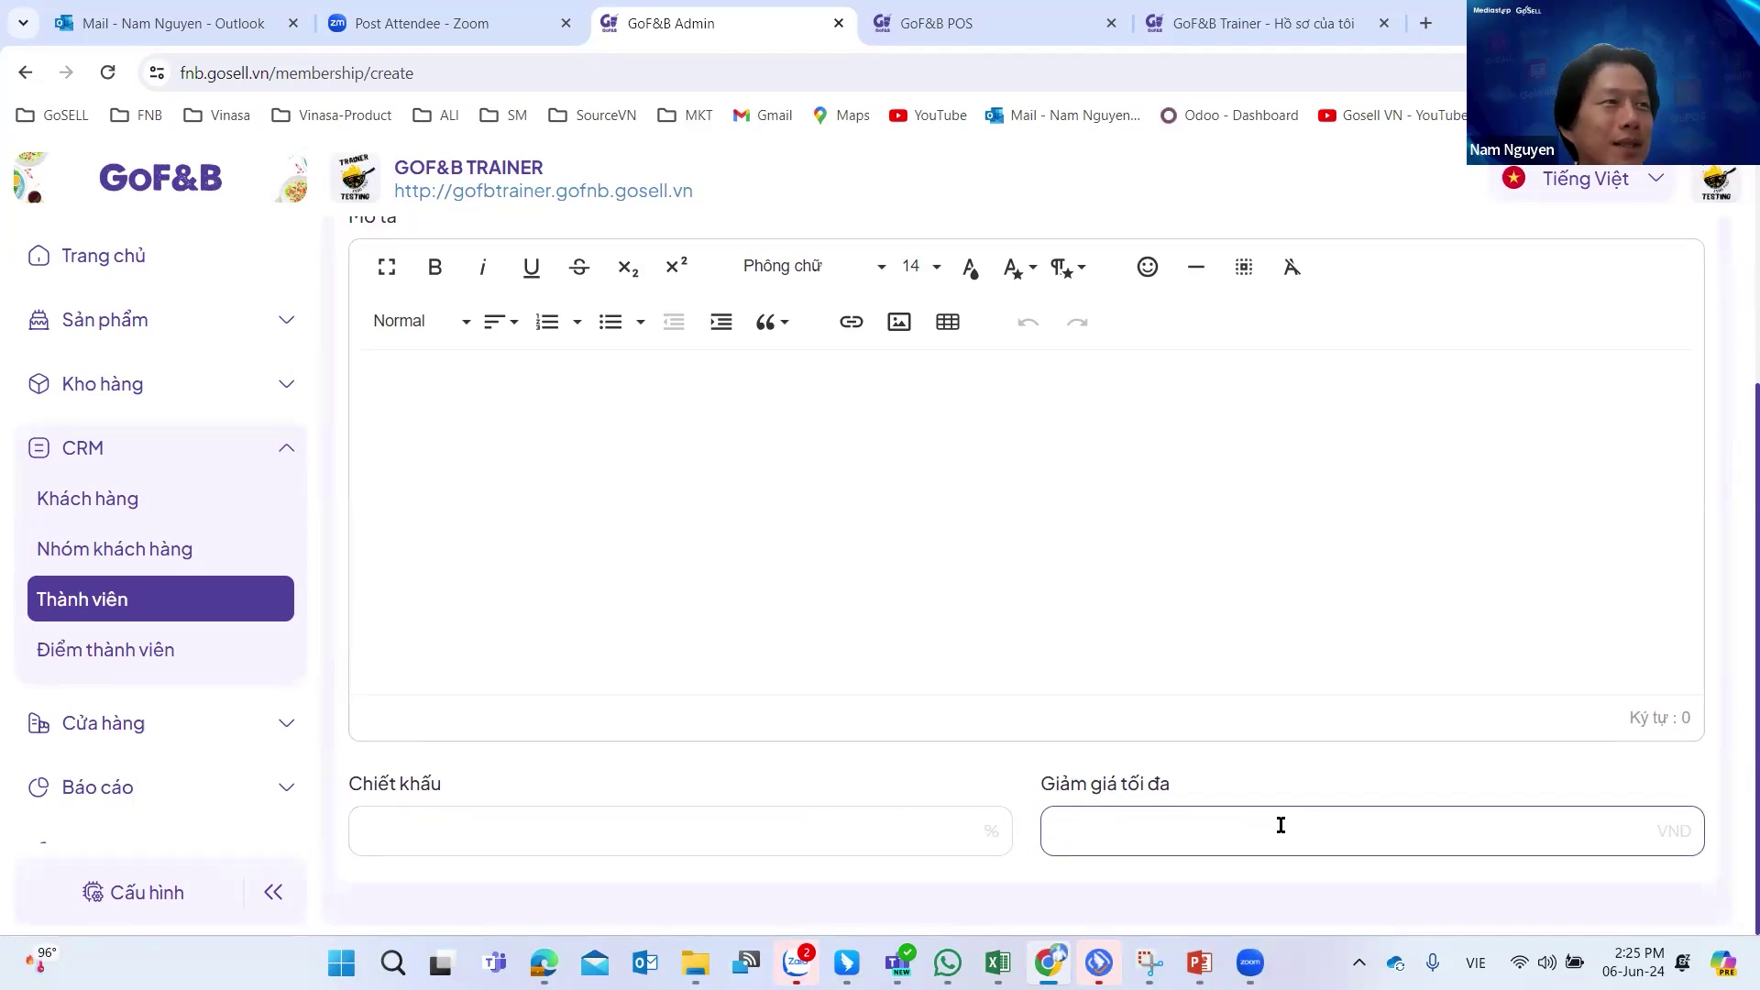
{"action": "scroll", "coordinate": [1430, 655], "scroll_direction": "up", "scroll_amount": 4}
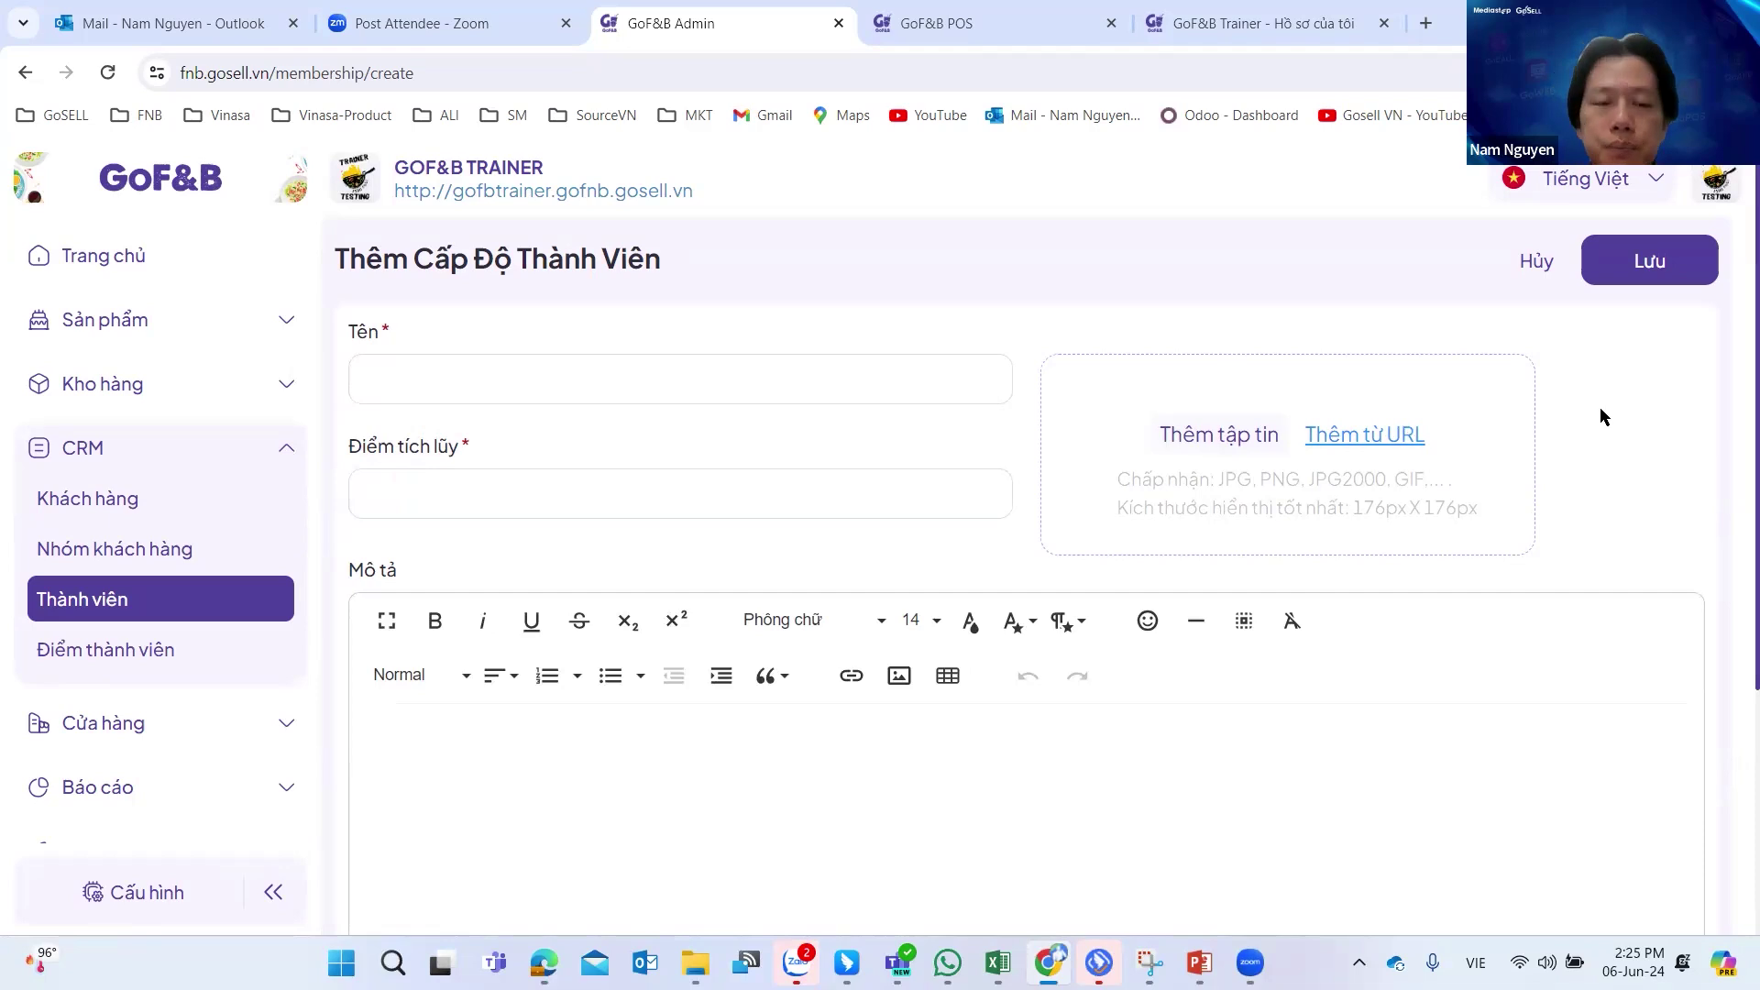
{"action": "left_click", "coordinate": [962, 499]}
{"action": "scroll", "coordinate": [962, 498], "scroll_direction": "down", "scroll_amount": 1}
{"action": "left_click", "coordinate": [11, 688]}
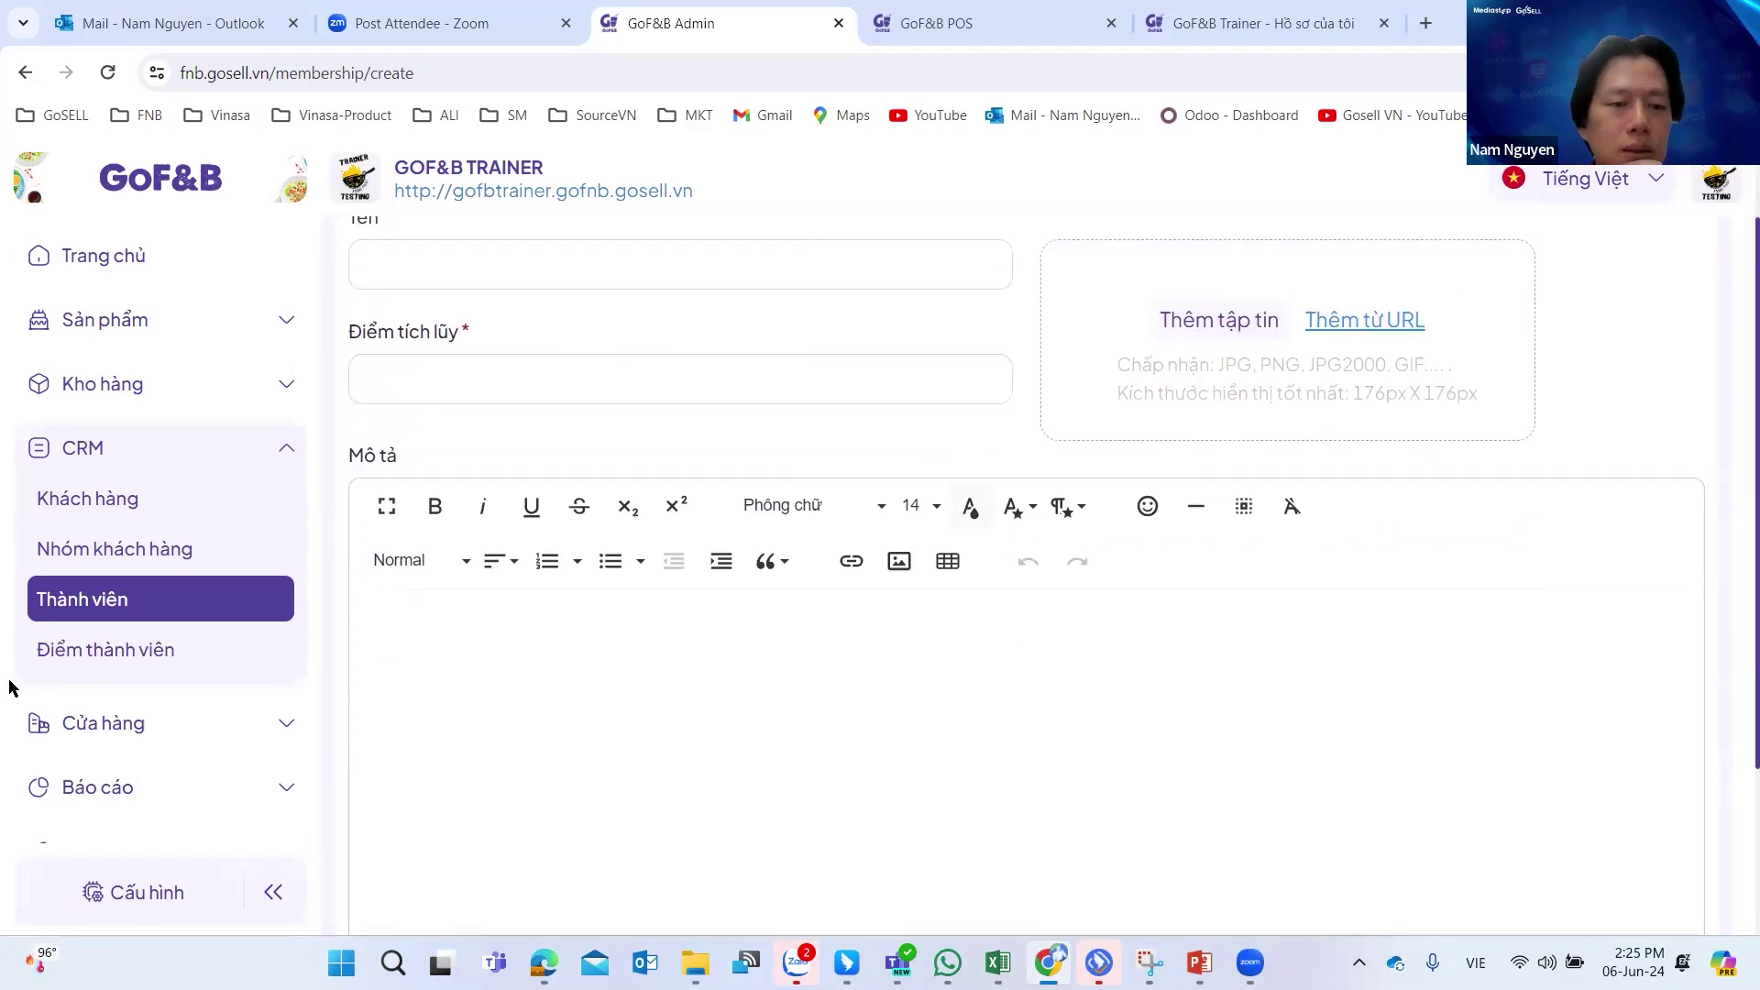
Open the member points configuration and review its expiry, point accumulation and point redemption settings.
{"action": "left_click", "coordinate": [122, 653]}
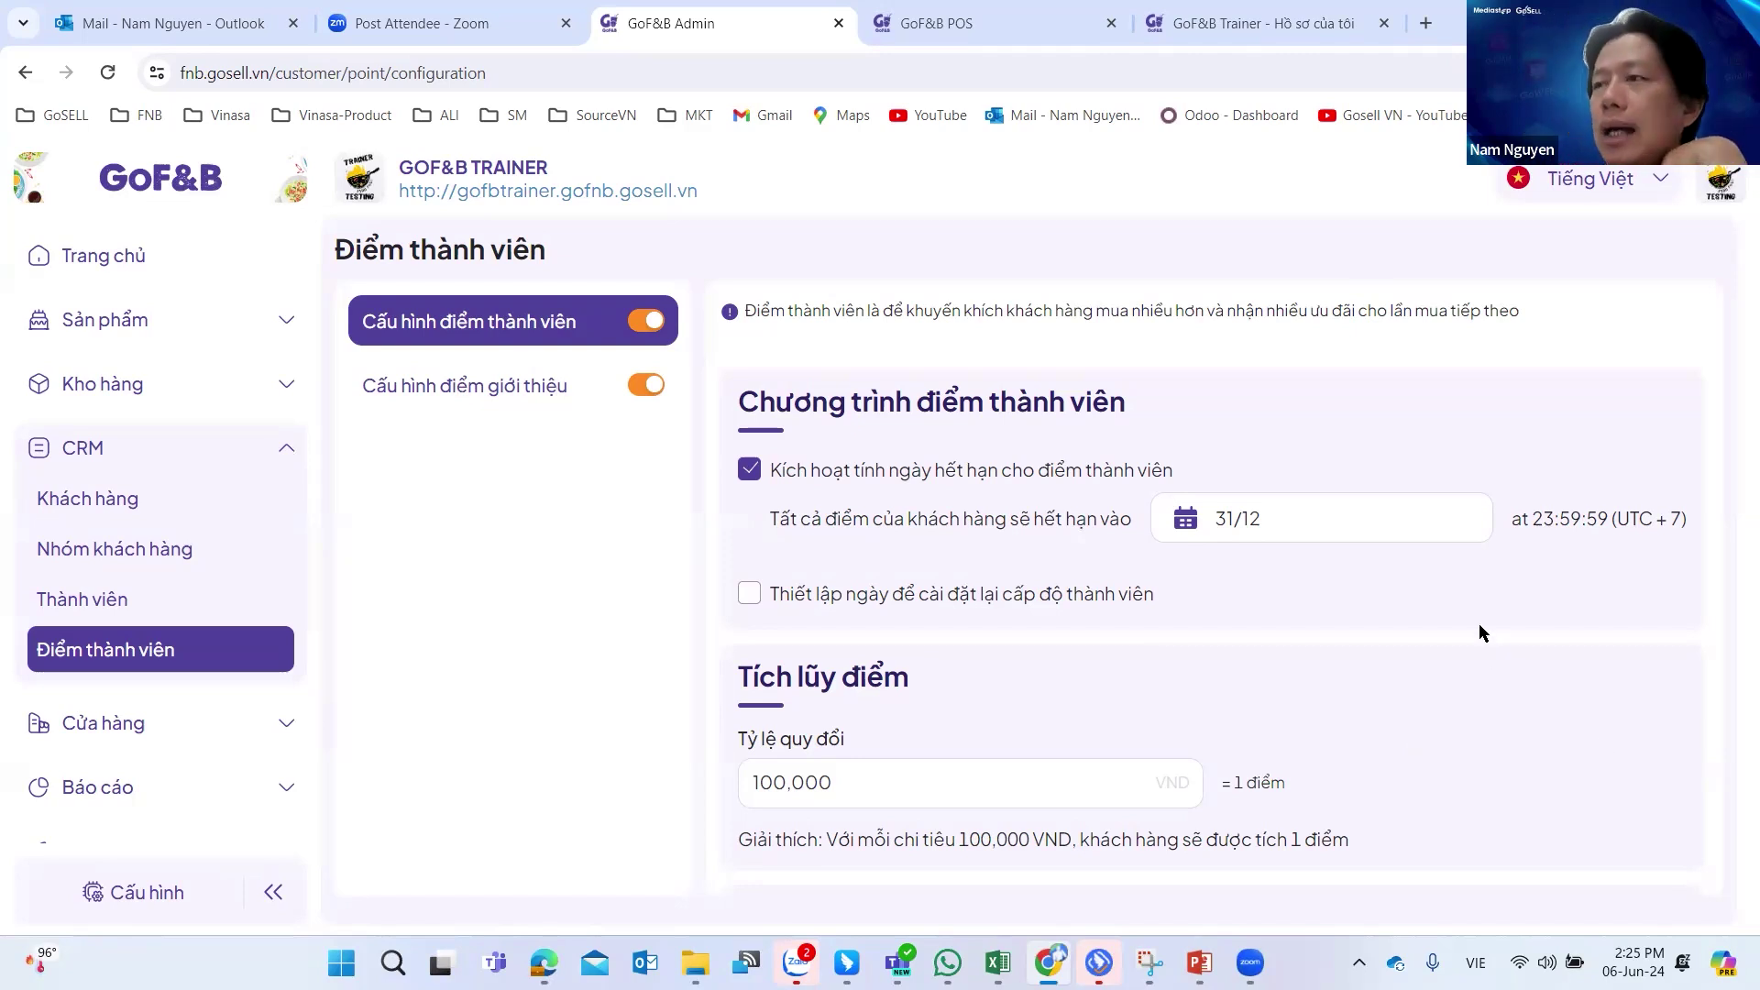
{"action": "scroll", "coordinate": [1482, 632], "scroll_direction": "down", "scroll_amount": 1}
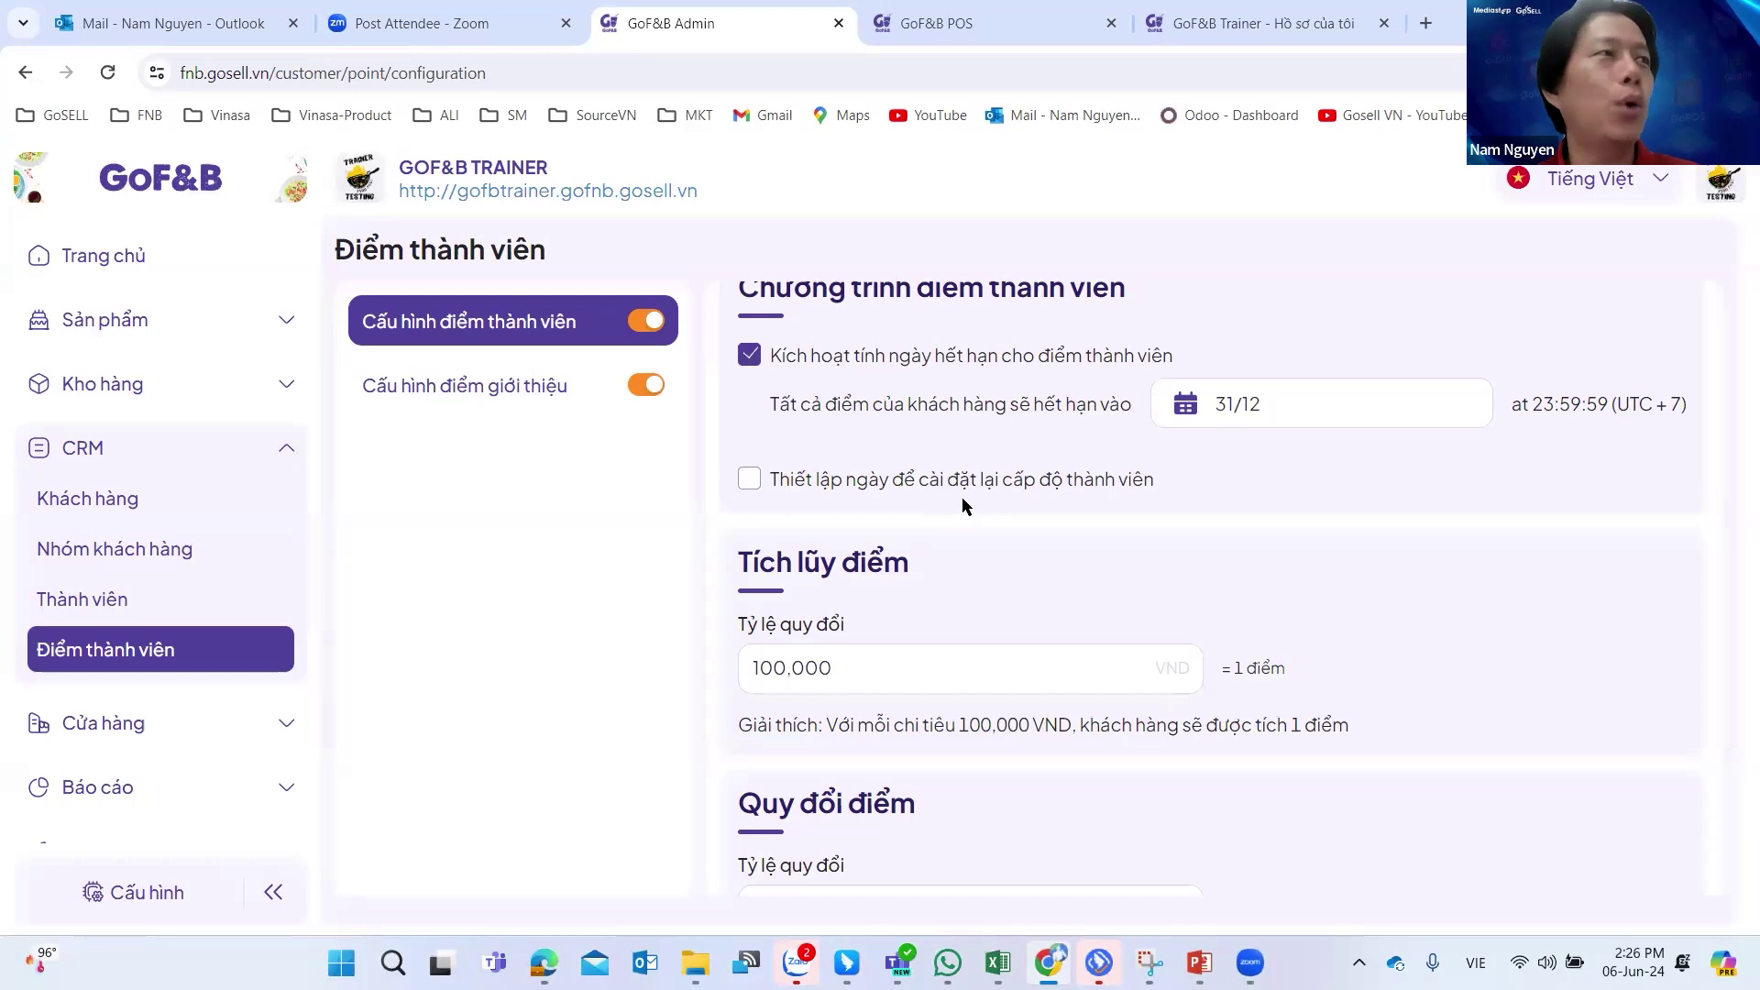
{"action": "scroll", "coordinate": [959, 473], "scroll_direction": "down", "scroll_amount": 1}
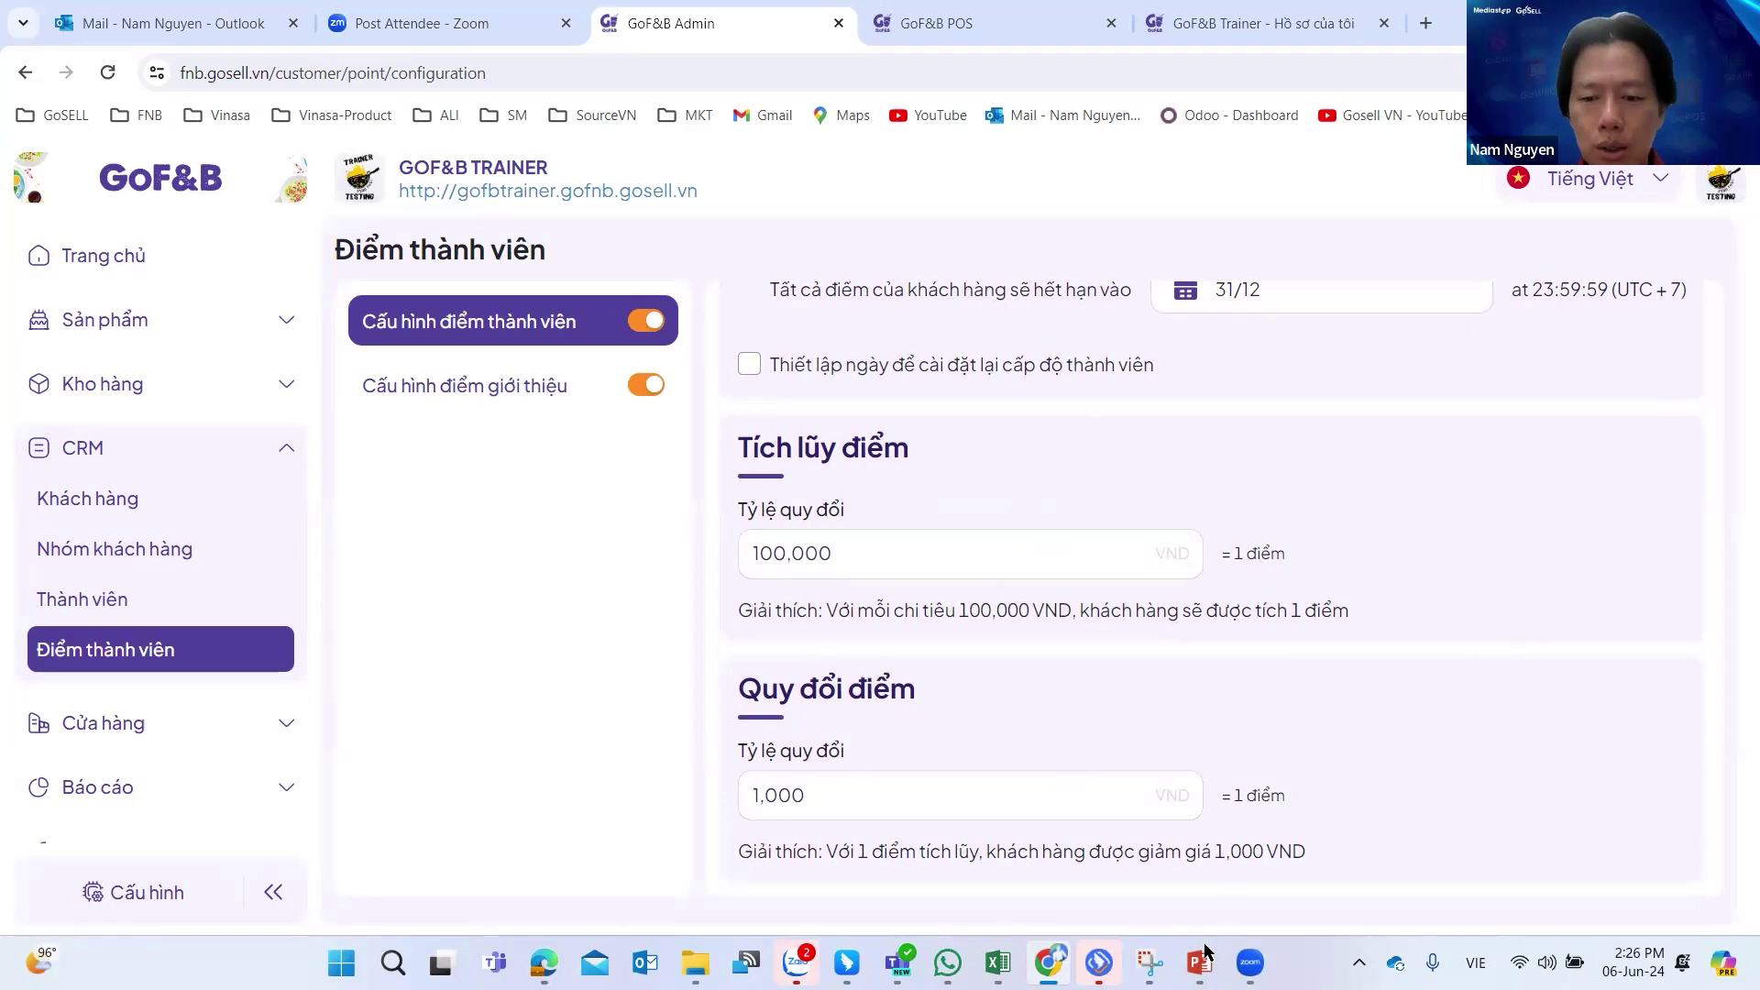
Switch to the PowerPoint presentation "Bài 6 - Chăm sóc KH".
{"action": "mouse_move", "coordinate": [1199, 963]}
{"action": "left_click", "coordinate": [1065, 894]}
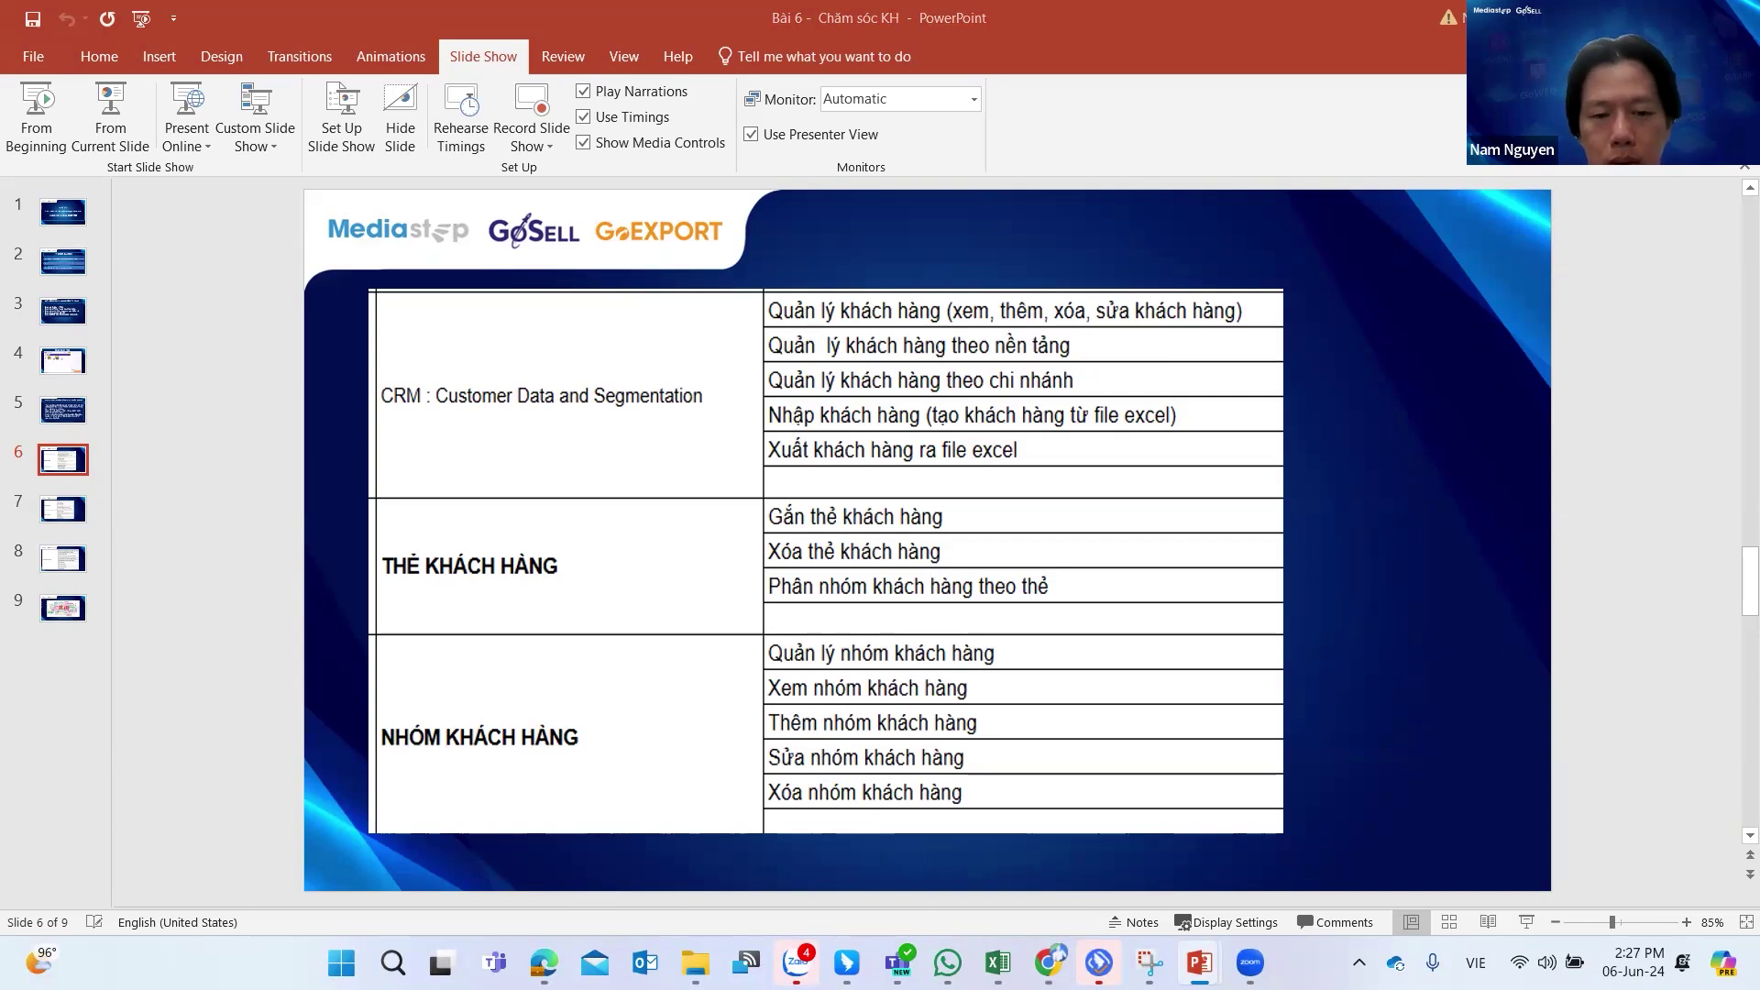
{"action": "type", "text": "Trlng"}
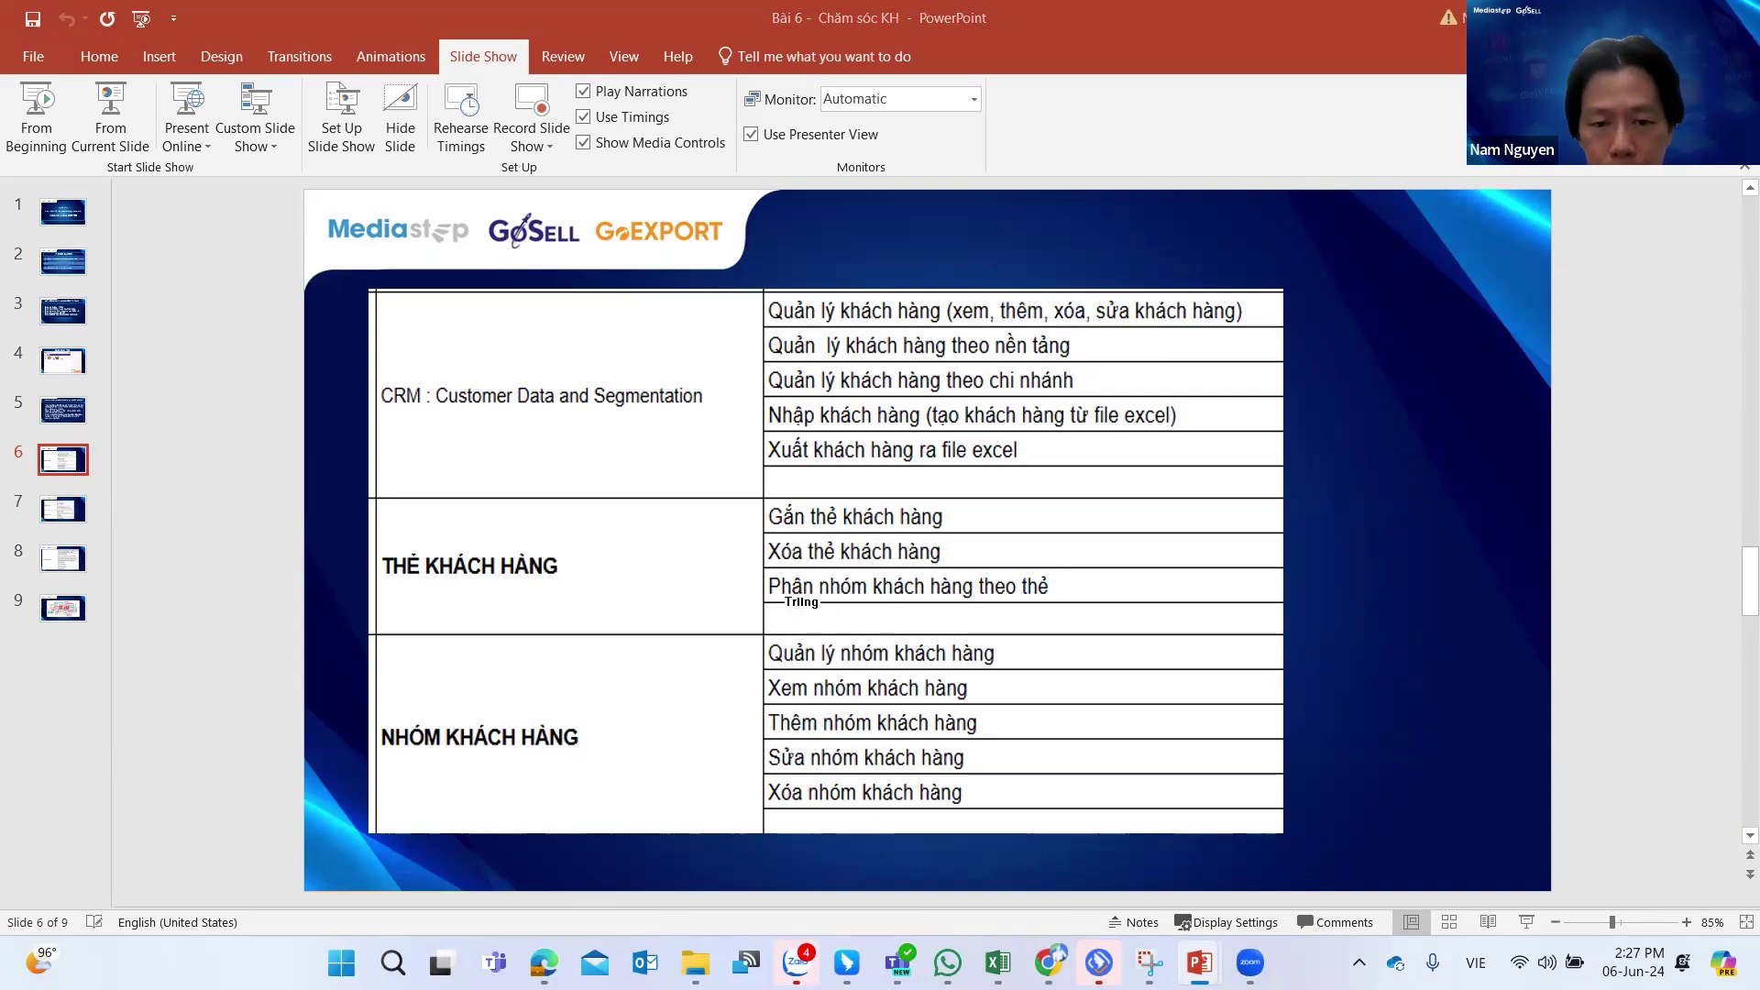
{"action": "key", "text": "BackSpace"}
{"action": "key", "text": "BackSpace"}
{"action": "key", "text": "BackSpace"}
{"action": "key", "text": "BackSpace"}
{"action": "key", "text": "BackSpace"}
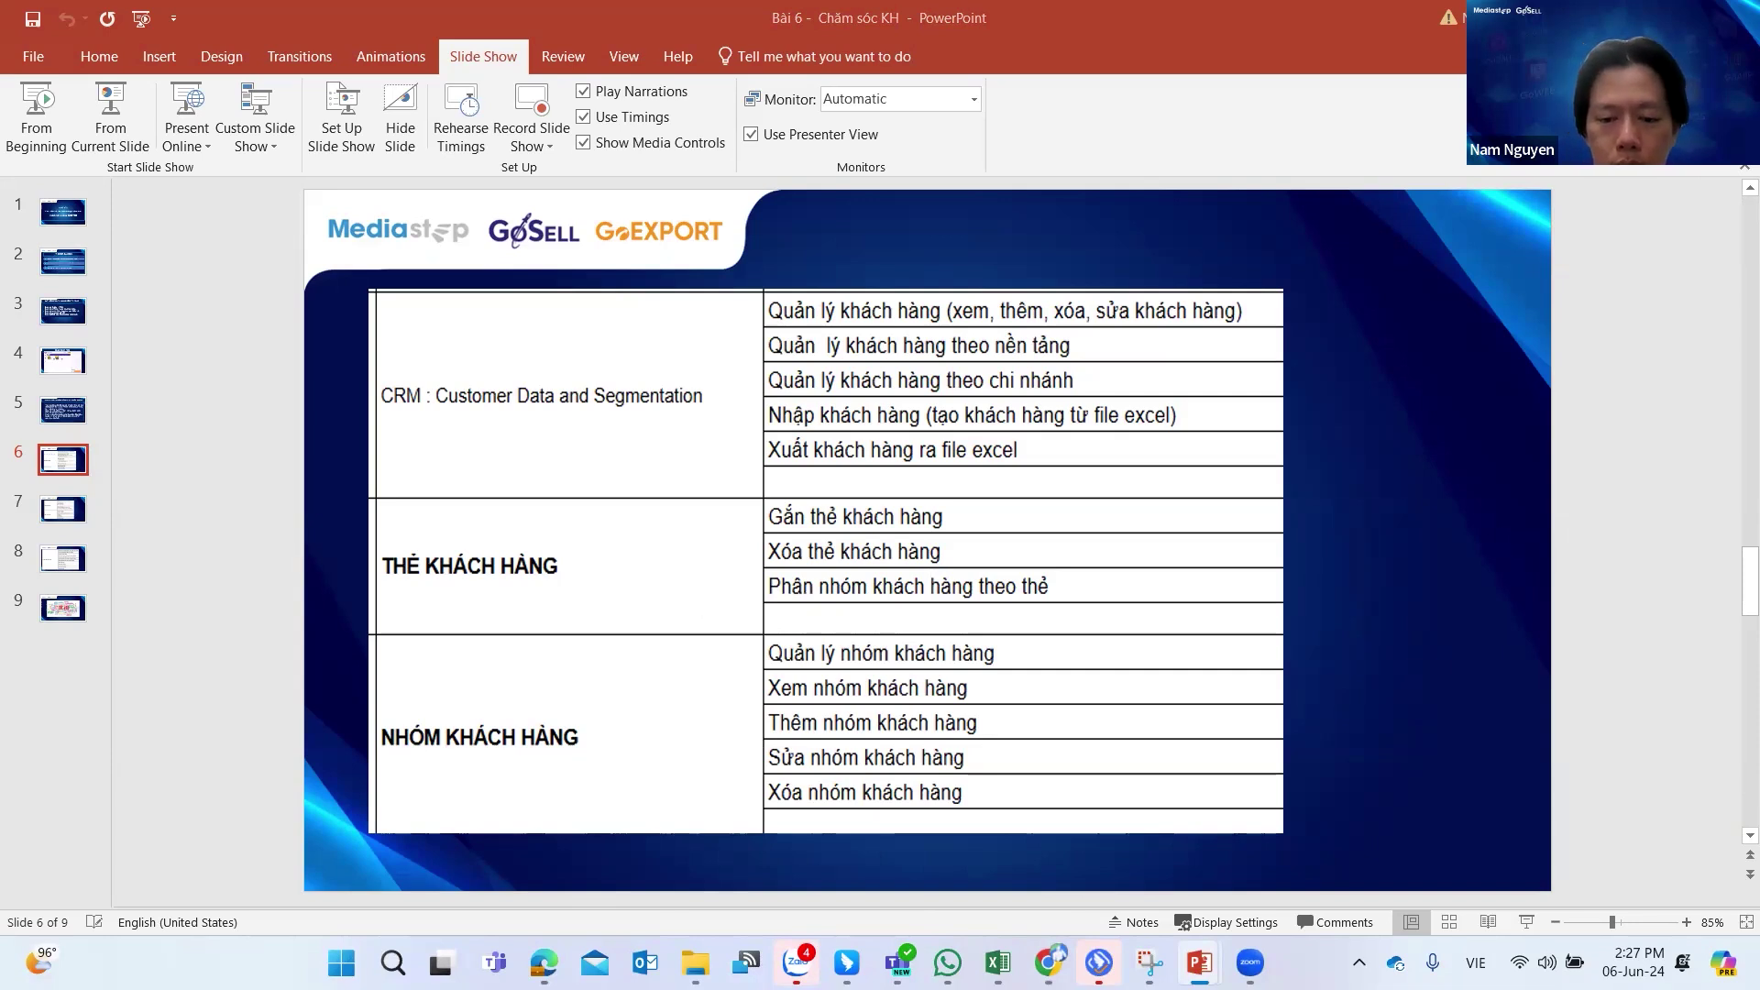
{"action": "type", "text": "Trang"}
{"action": "key", "text": "BackSpace"}
{"action": "key", "text": "BackSpace"}
{"action": "key", "text": "BackSpace"}
{"action": "key", "text": "BackSpace"}
{"action": "key", "text": "BackSpace"}
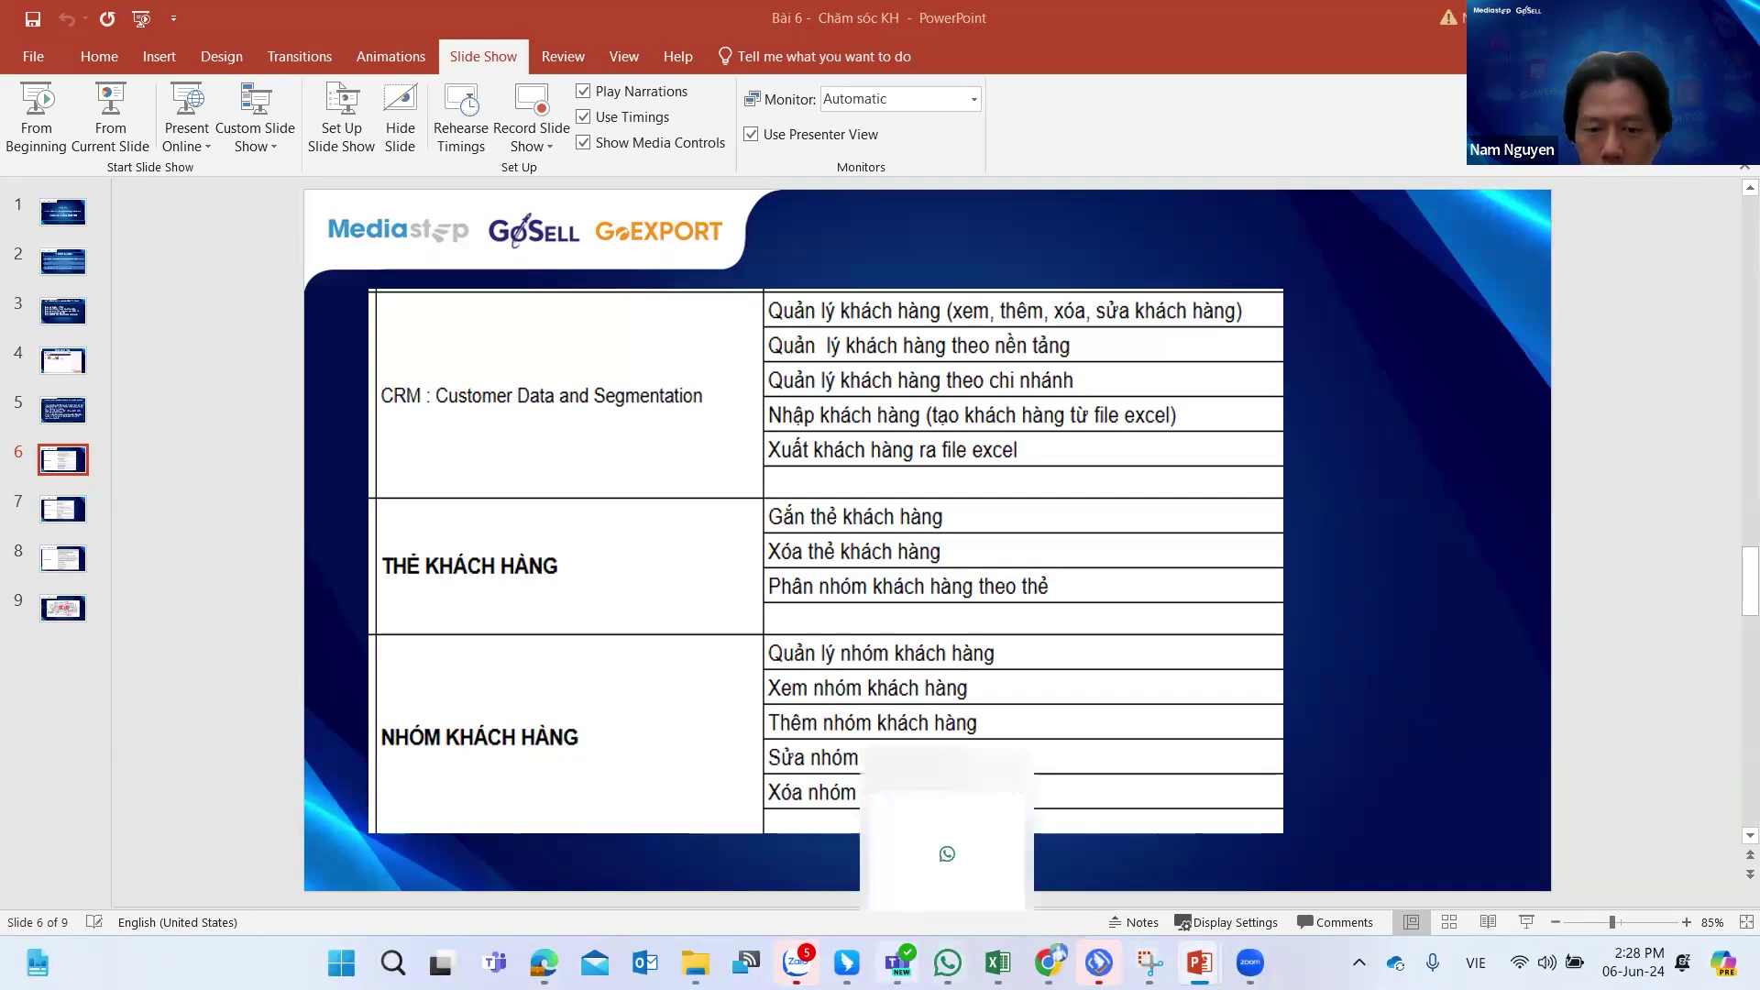
Switch to Zalo, search for "fnb" and open the GoFNB group chat containing the sprint demo meeting invitation.
{"action": "left_click", "coordinate": [898, 963]}
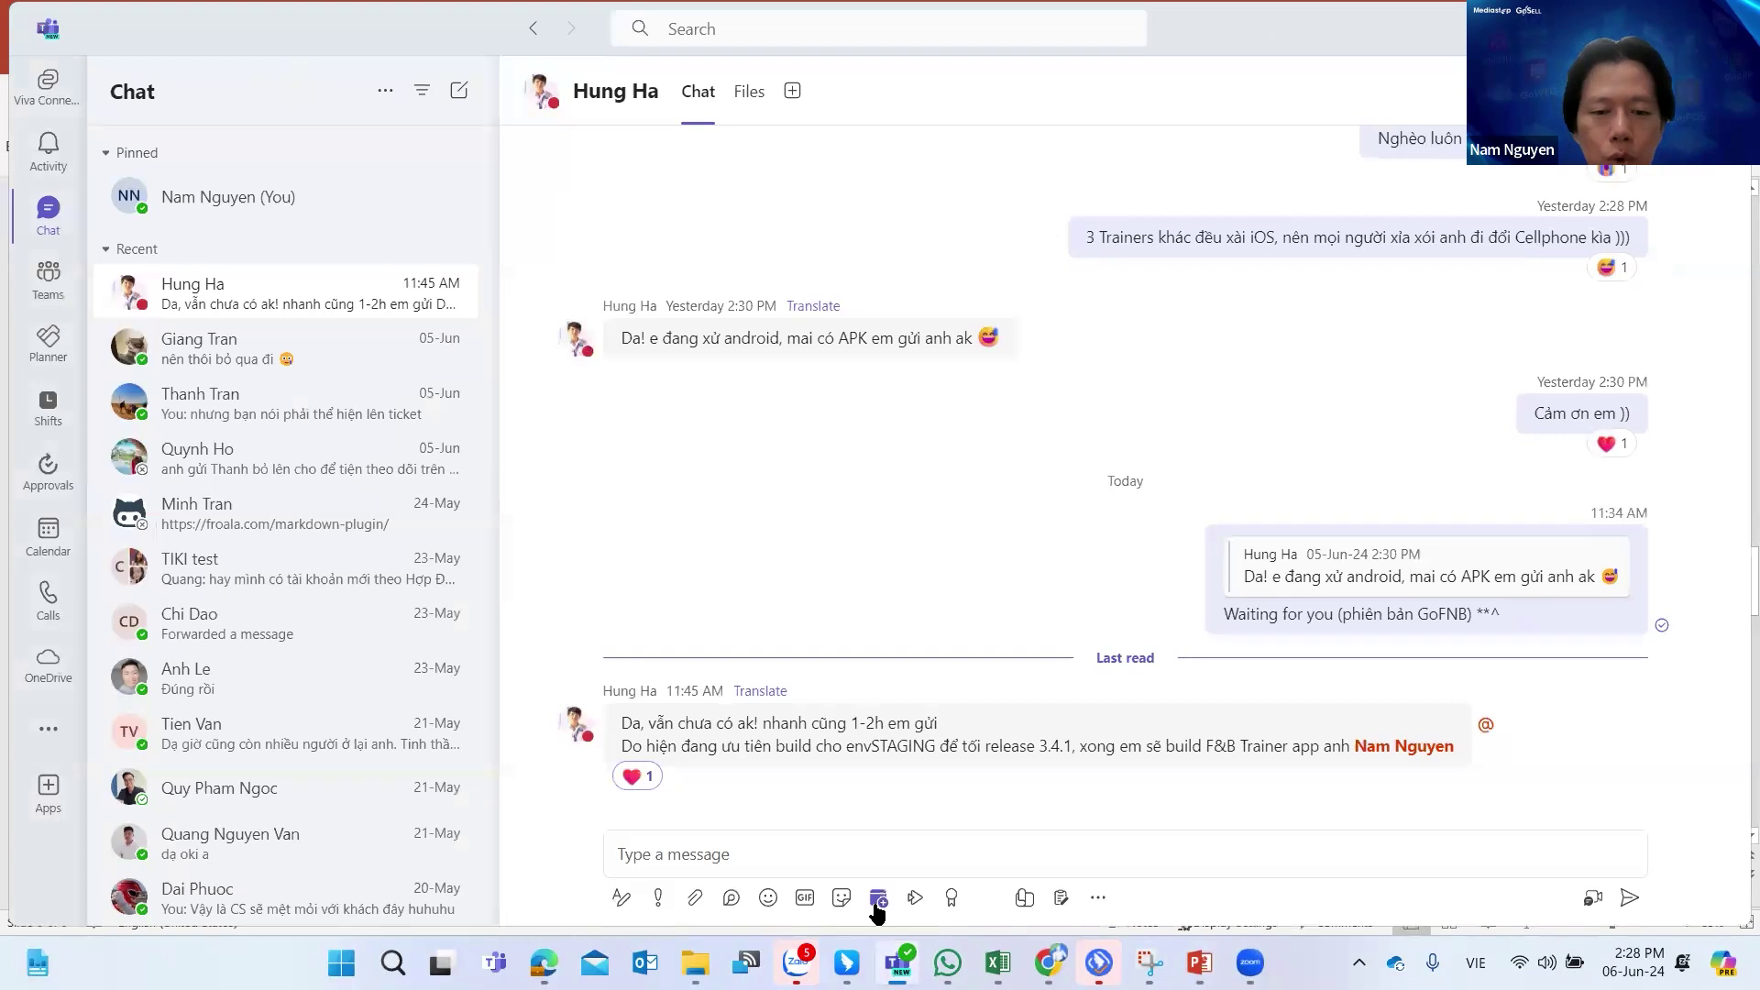
{"action": "key", "text": "alt+Tab"}
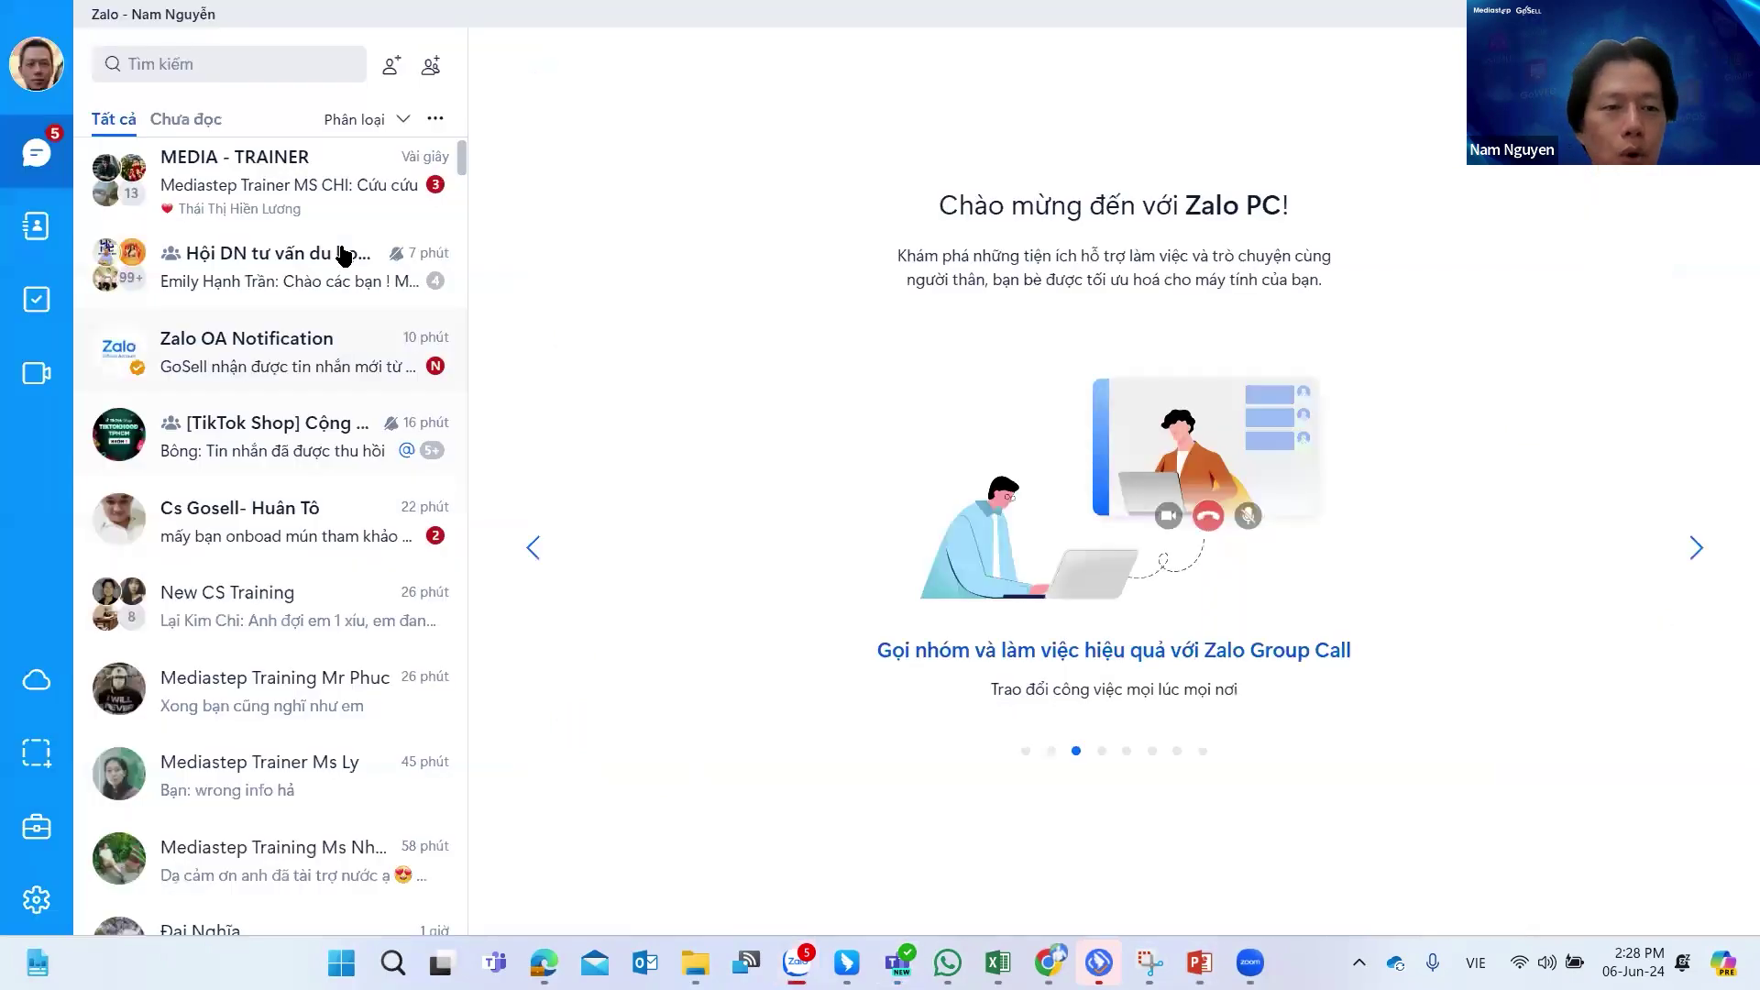
{"action": "key", "text": "ctrl+f"}
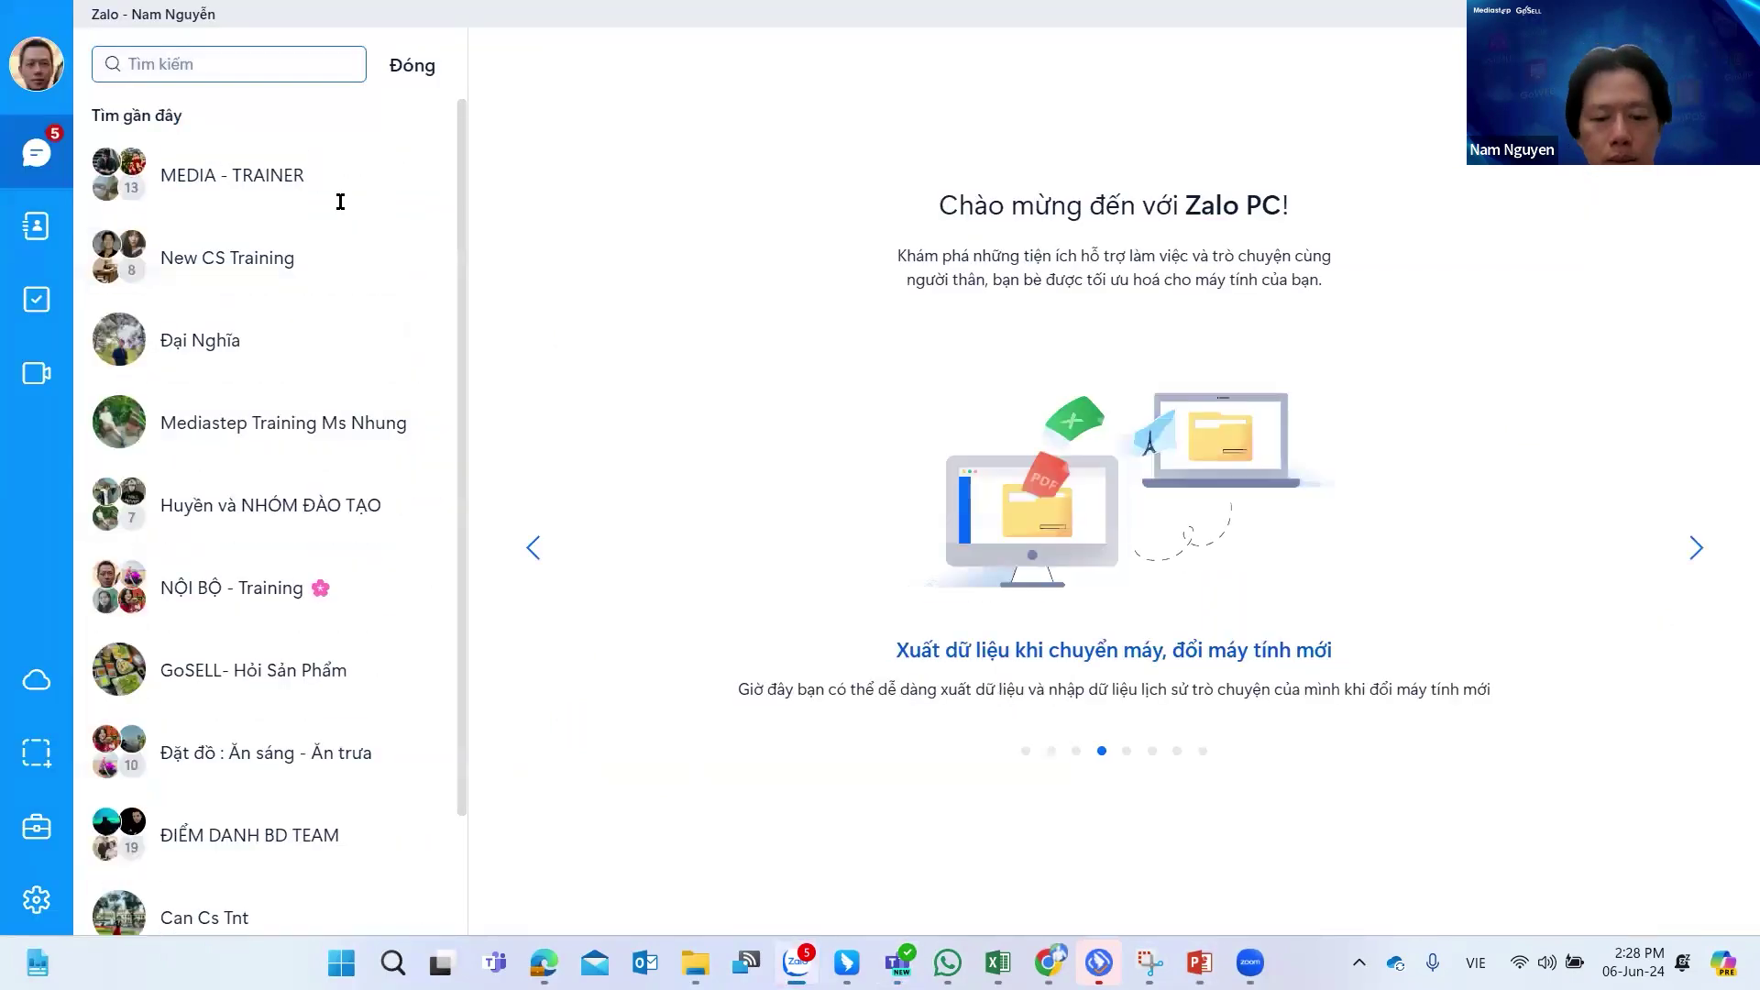
{"action": "type", "text": "fnb"}
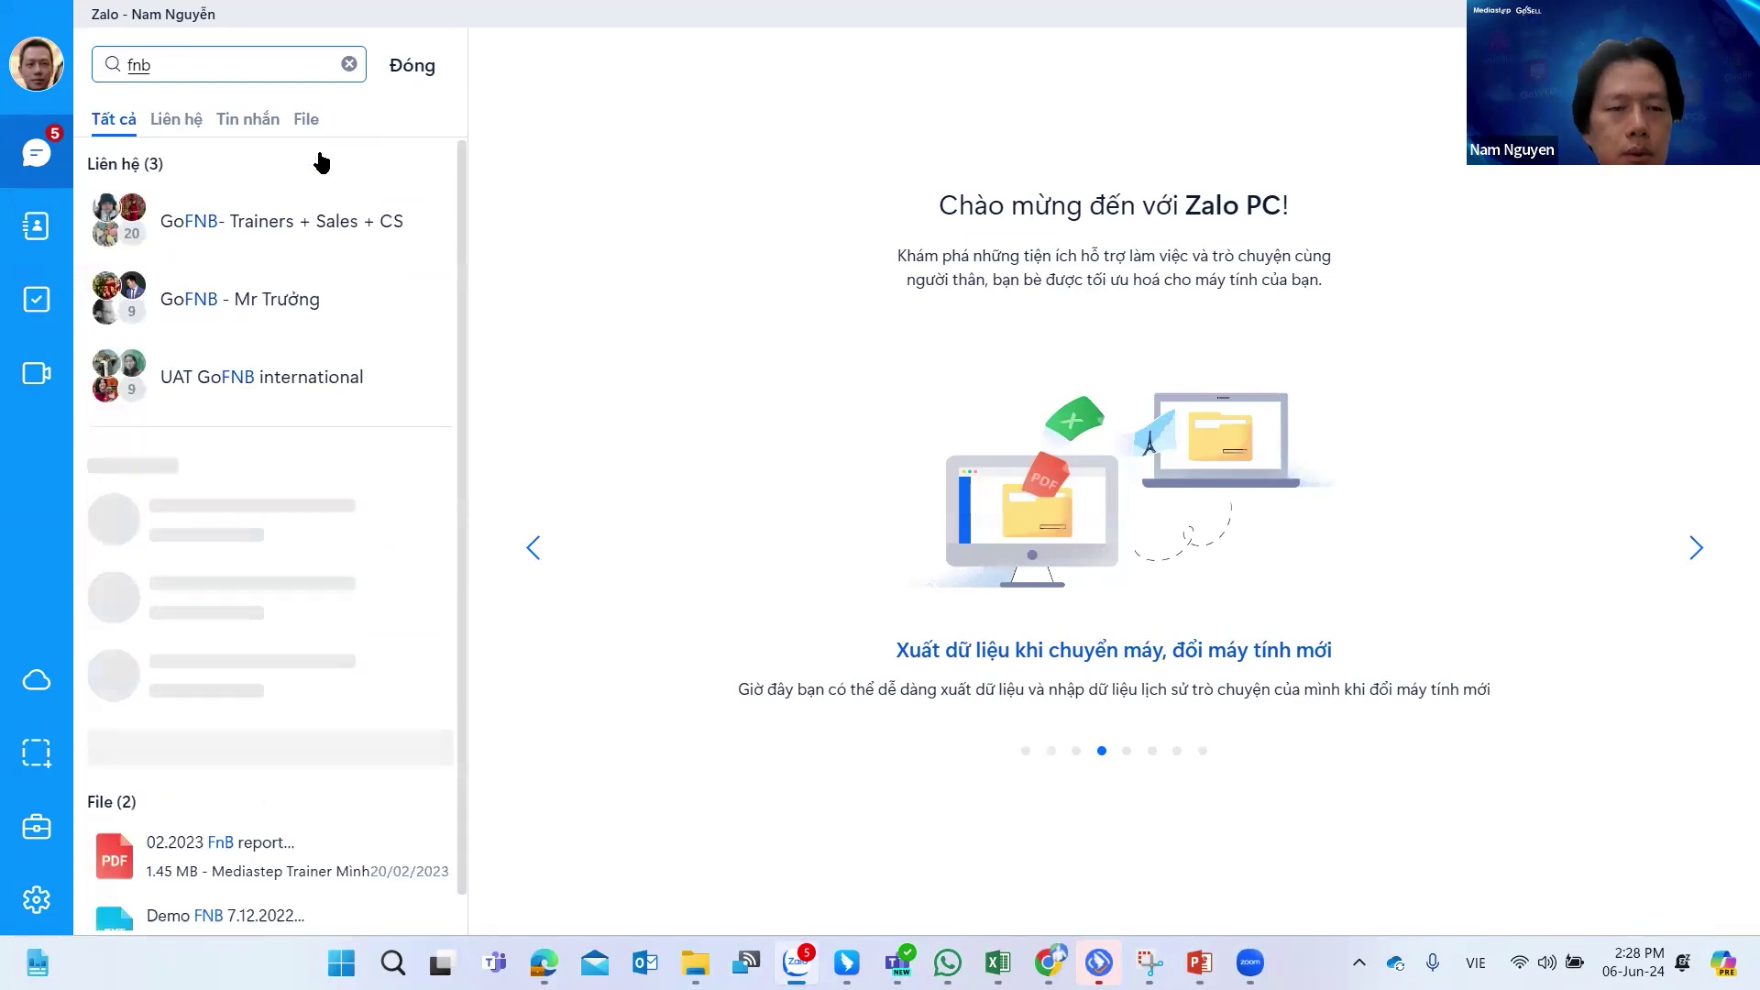
{"action": "left_click", "coordinate": [292, 306]}
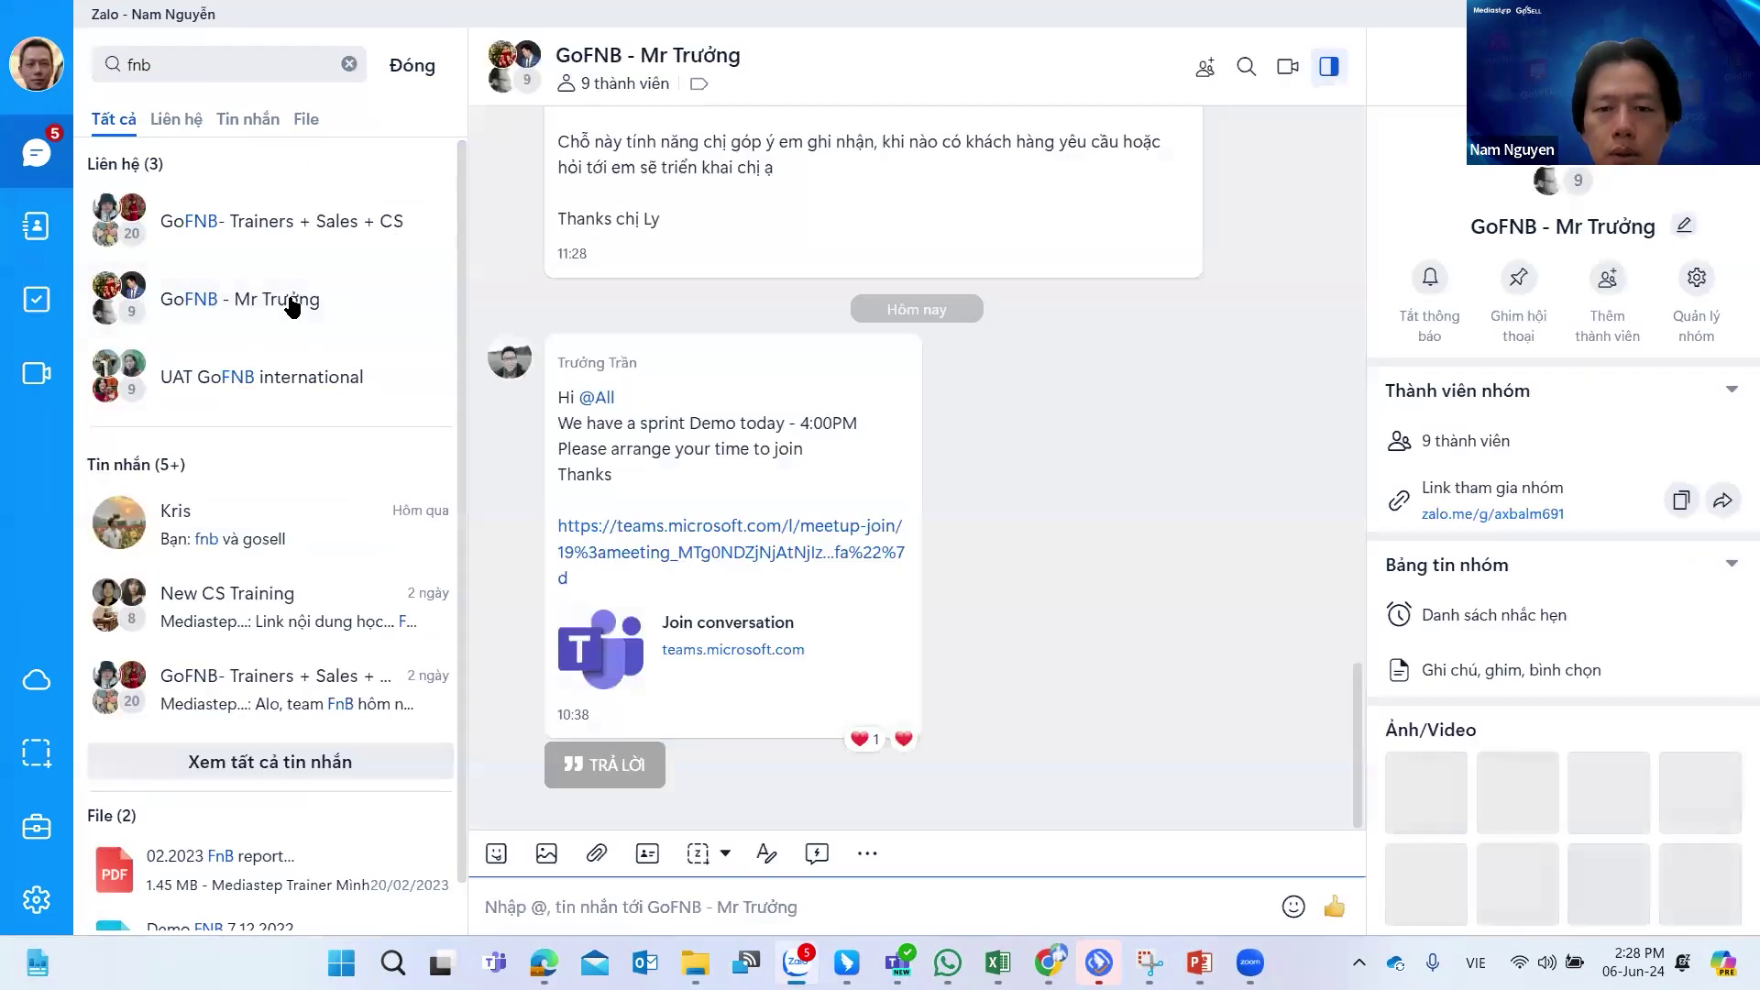
Share the sprint demo message with its Teams meeting link to the intended contact.
{"action": "left_click", "coordinate": [981, 714]}
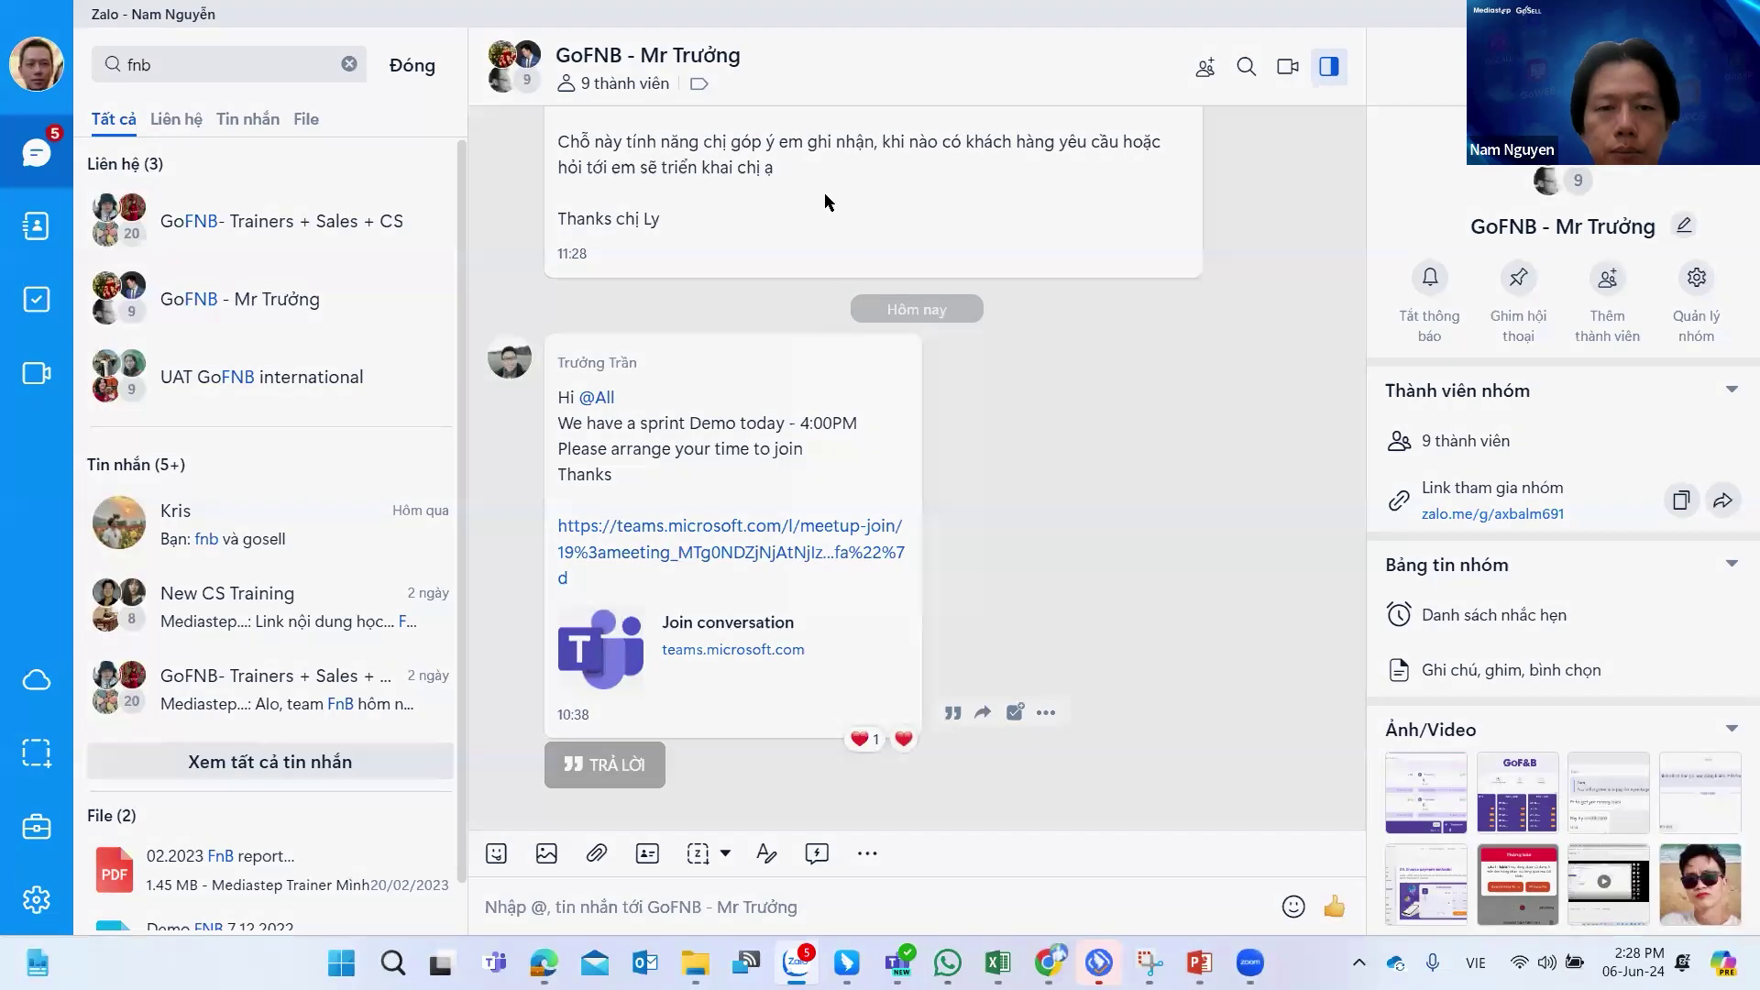
{"action": "type", "text": "vin"}
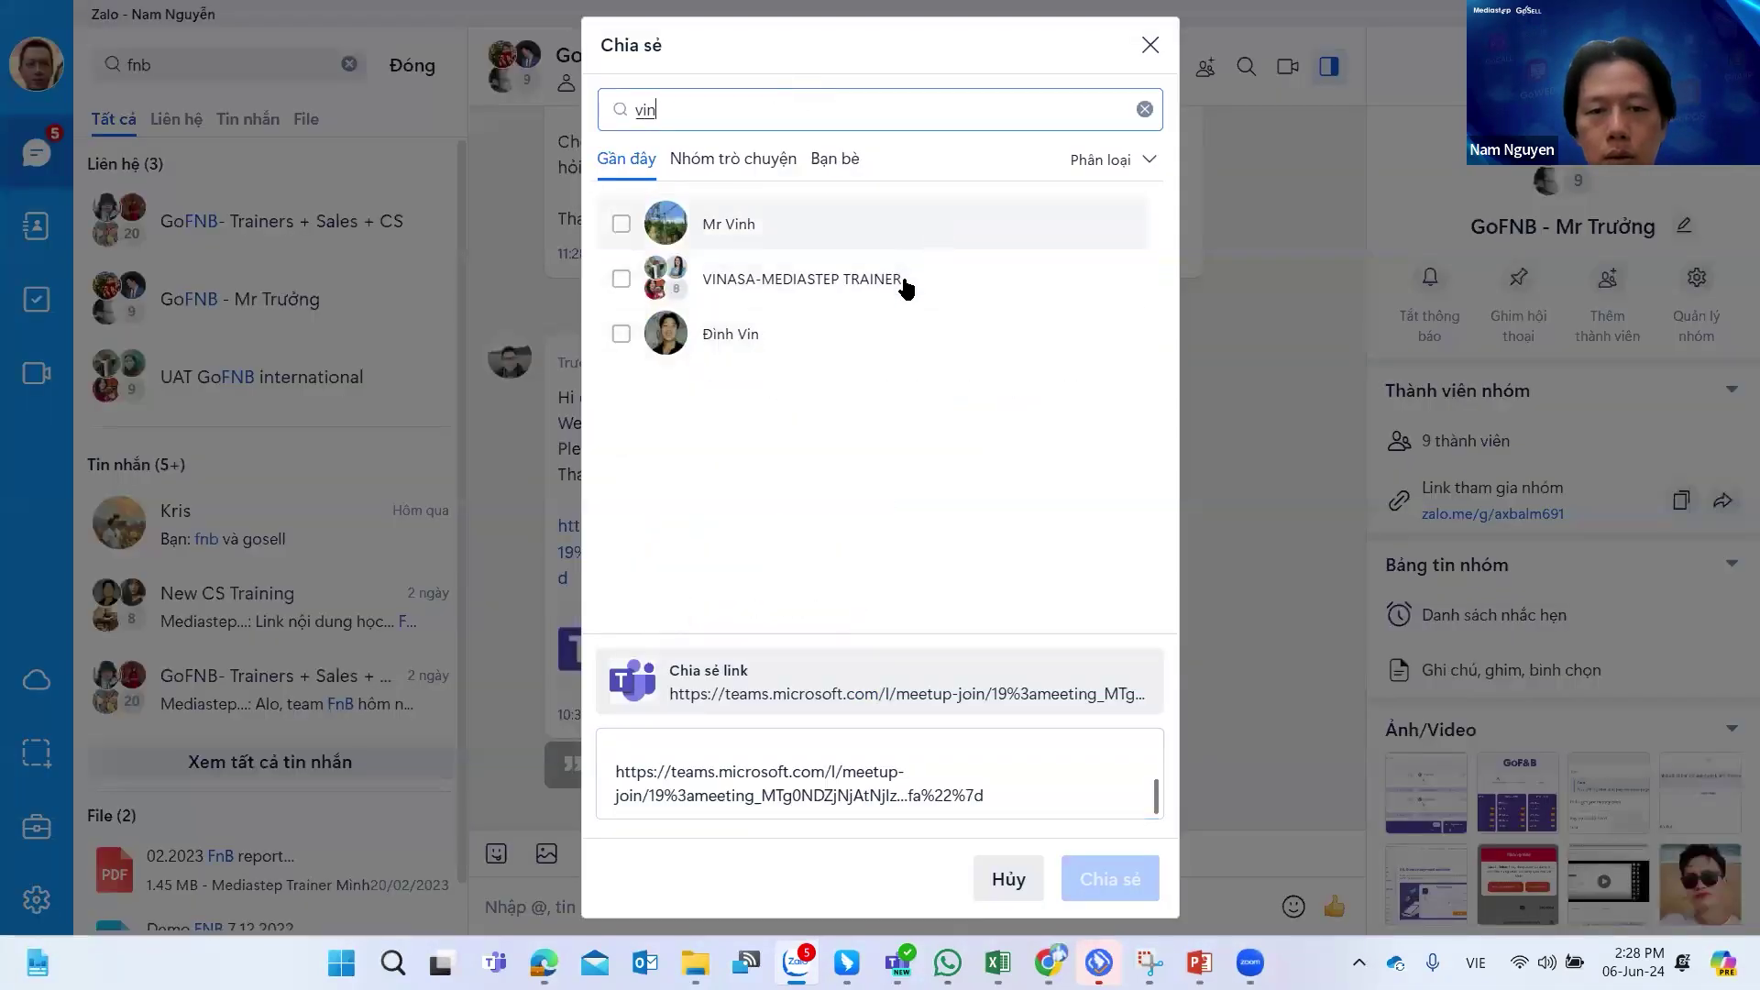
{"action": "left_click", "coordinate": [773, 341]}
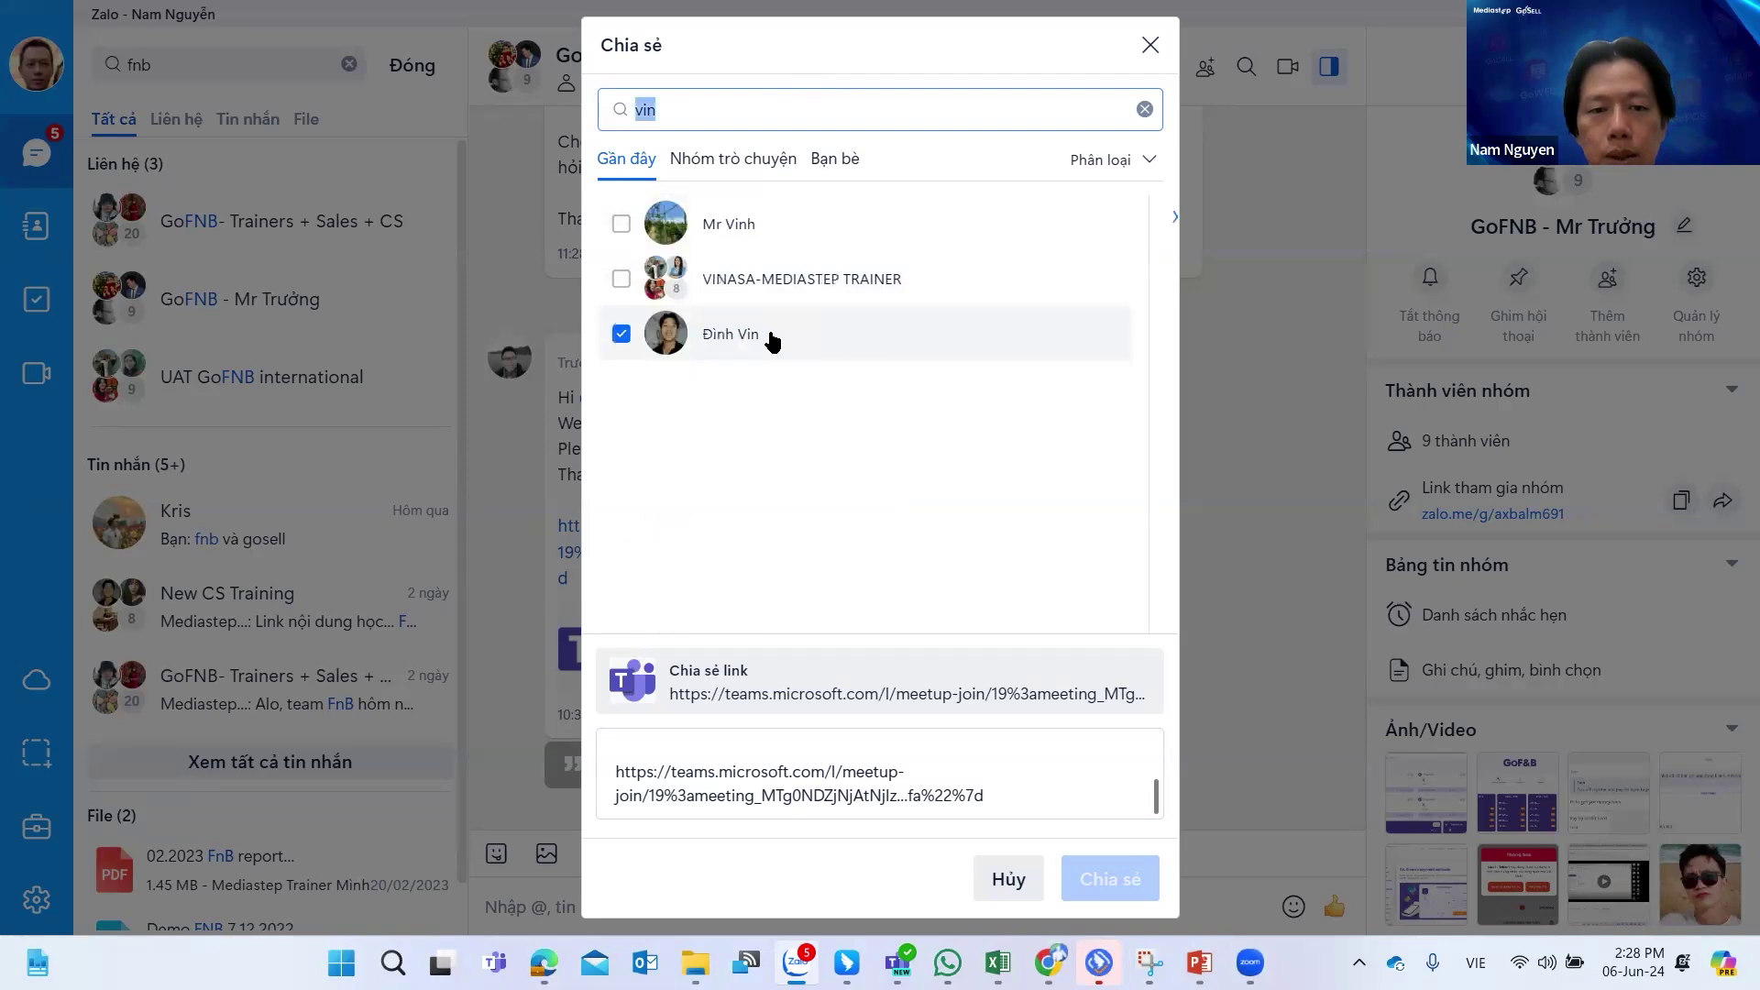
{"action": "left_click", "coordinate": [1112, 880]}
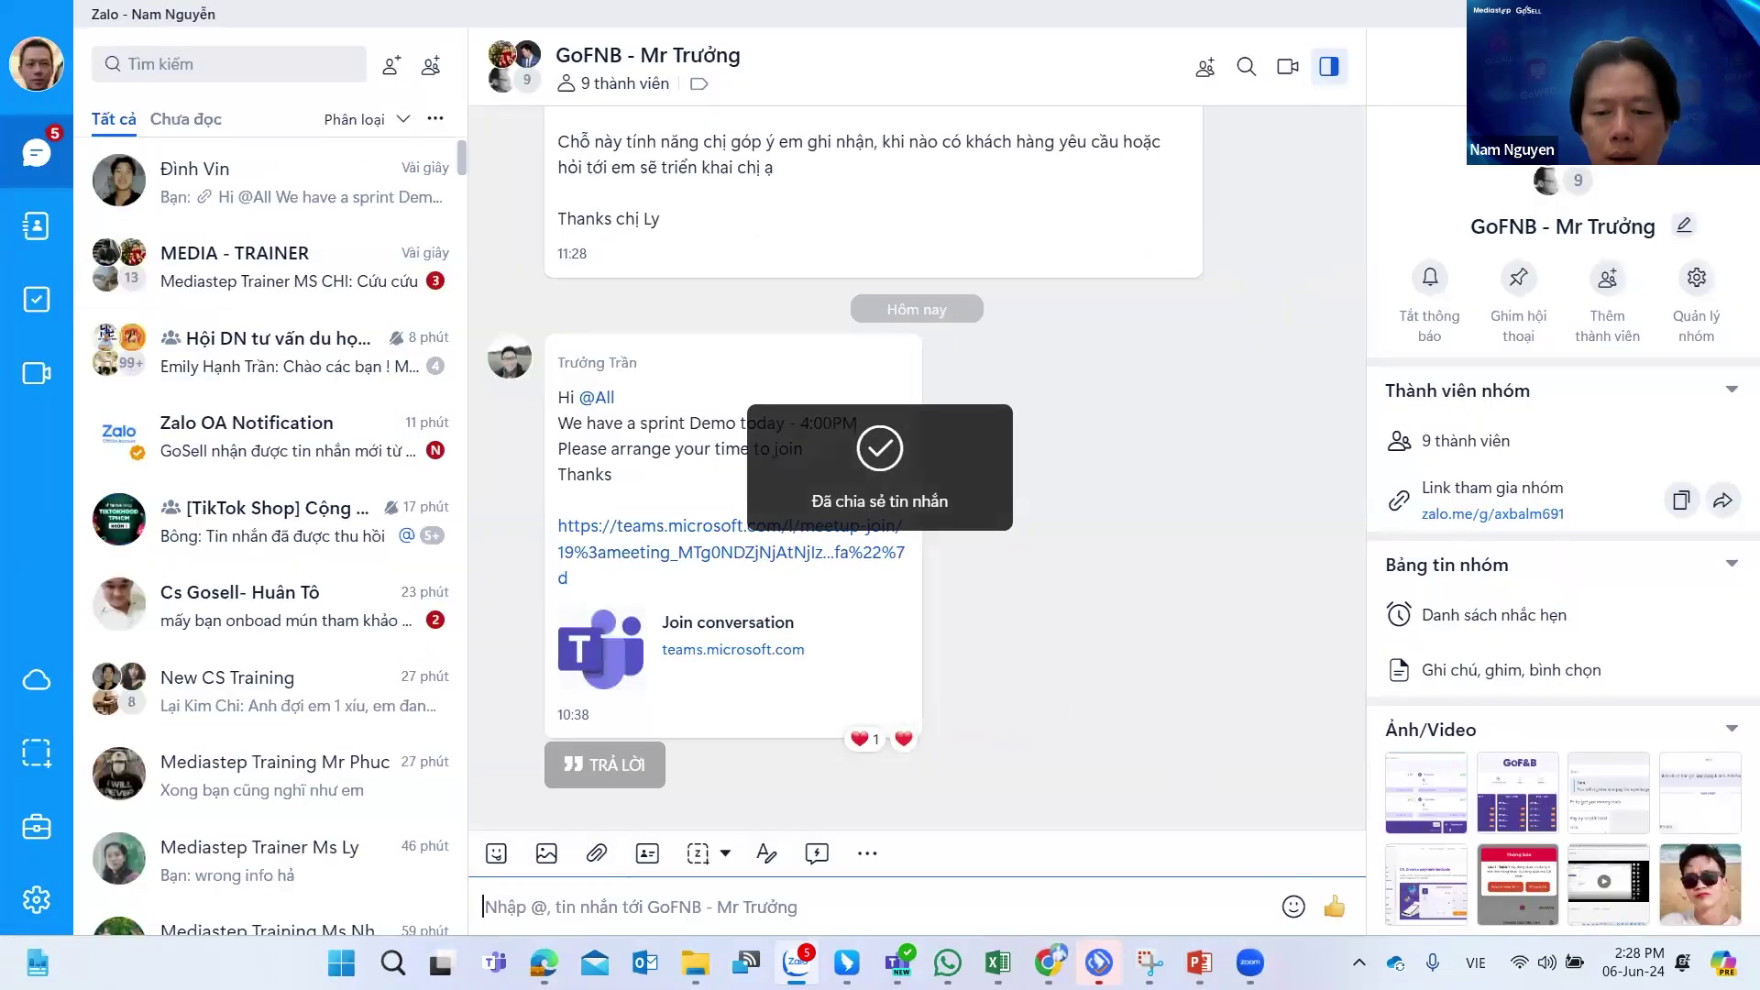
Switch back to GoF&B Admin's member points configuration and return to slide 6 in PowerPoint.
{"action": "mouse_move", "coordinate": [1049, 963]}
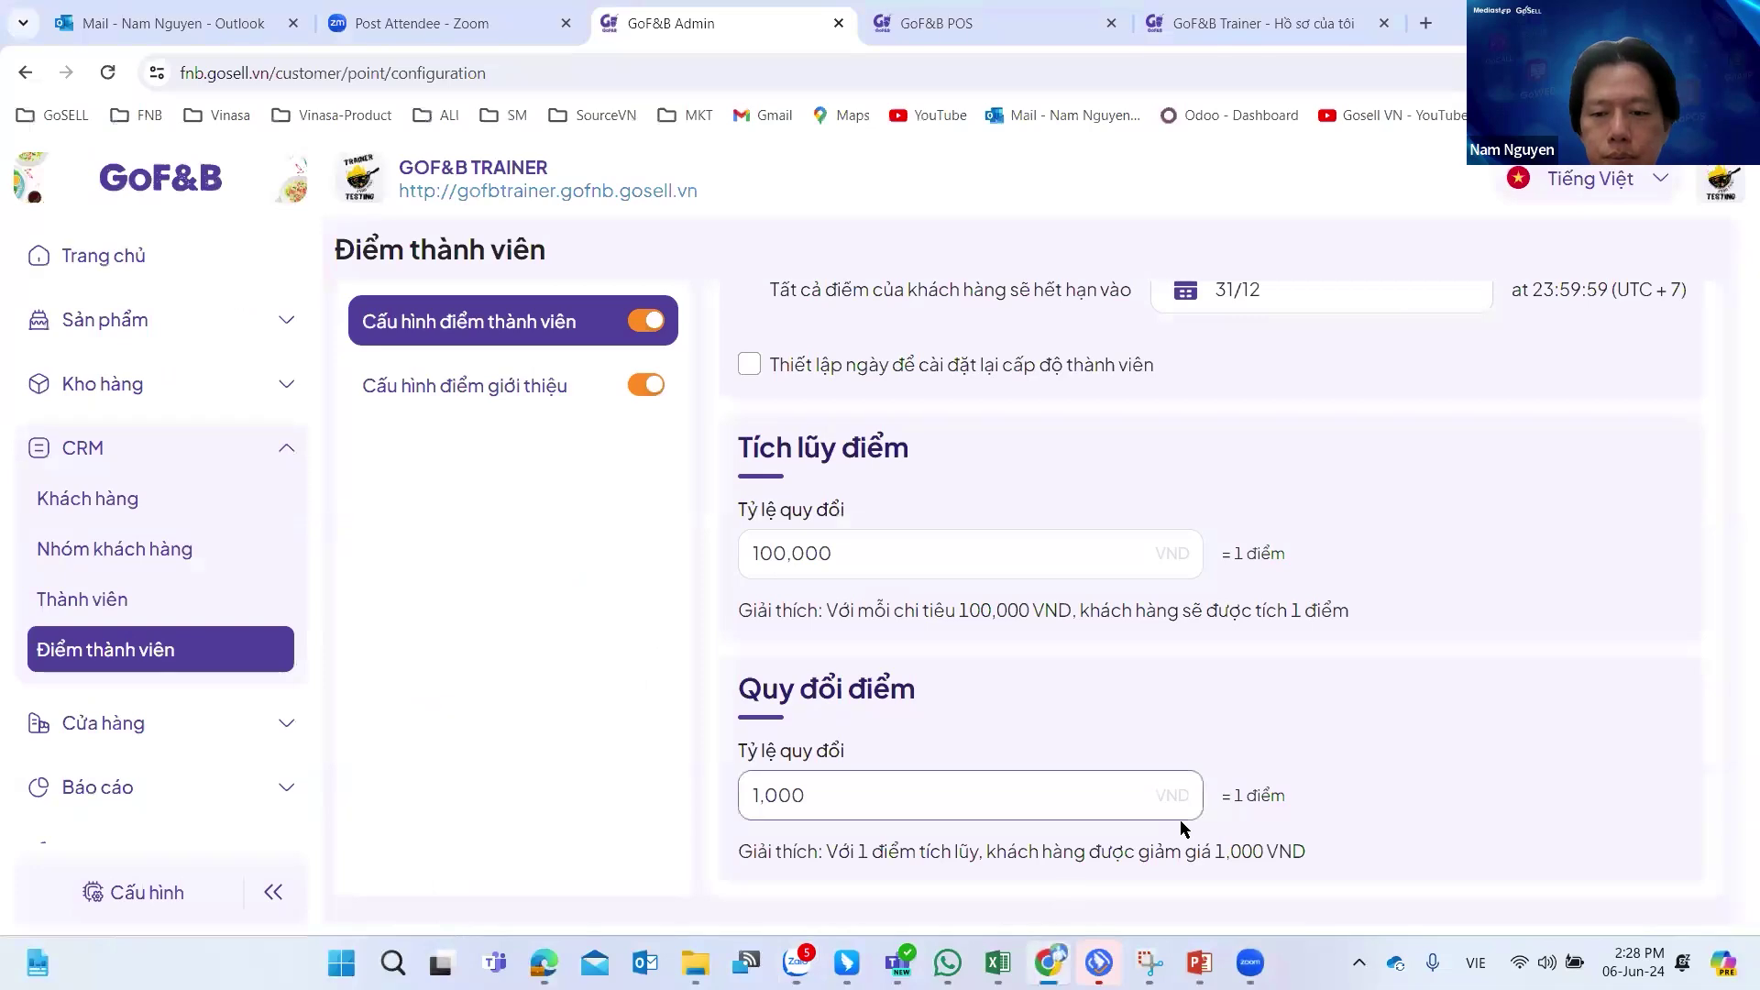
{"action": "mouse_move", "coordinate": [1199, 963]}
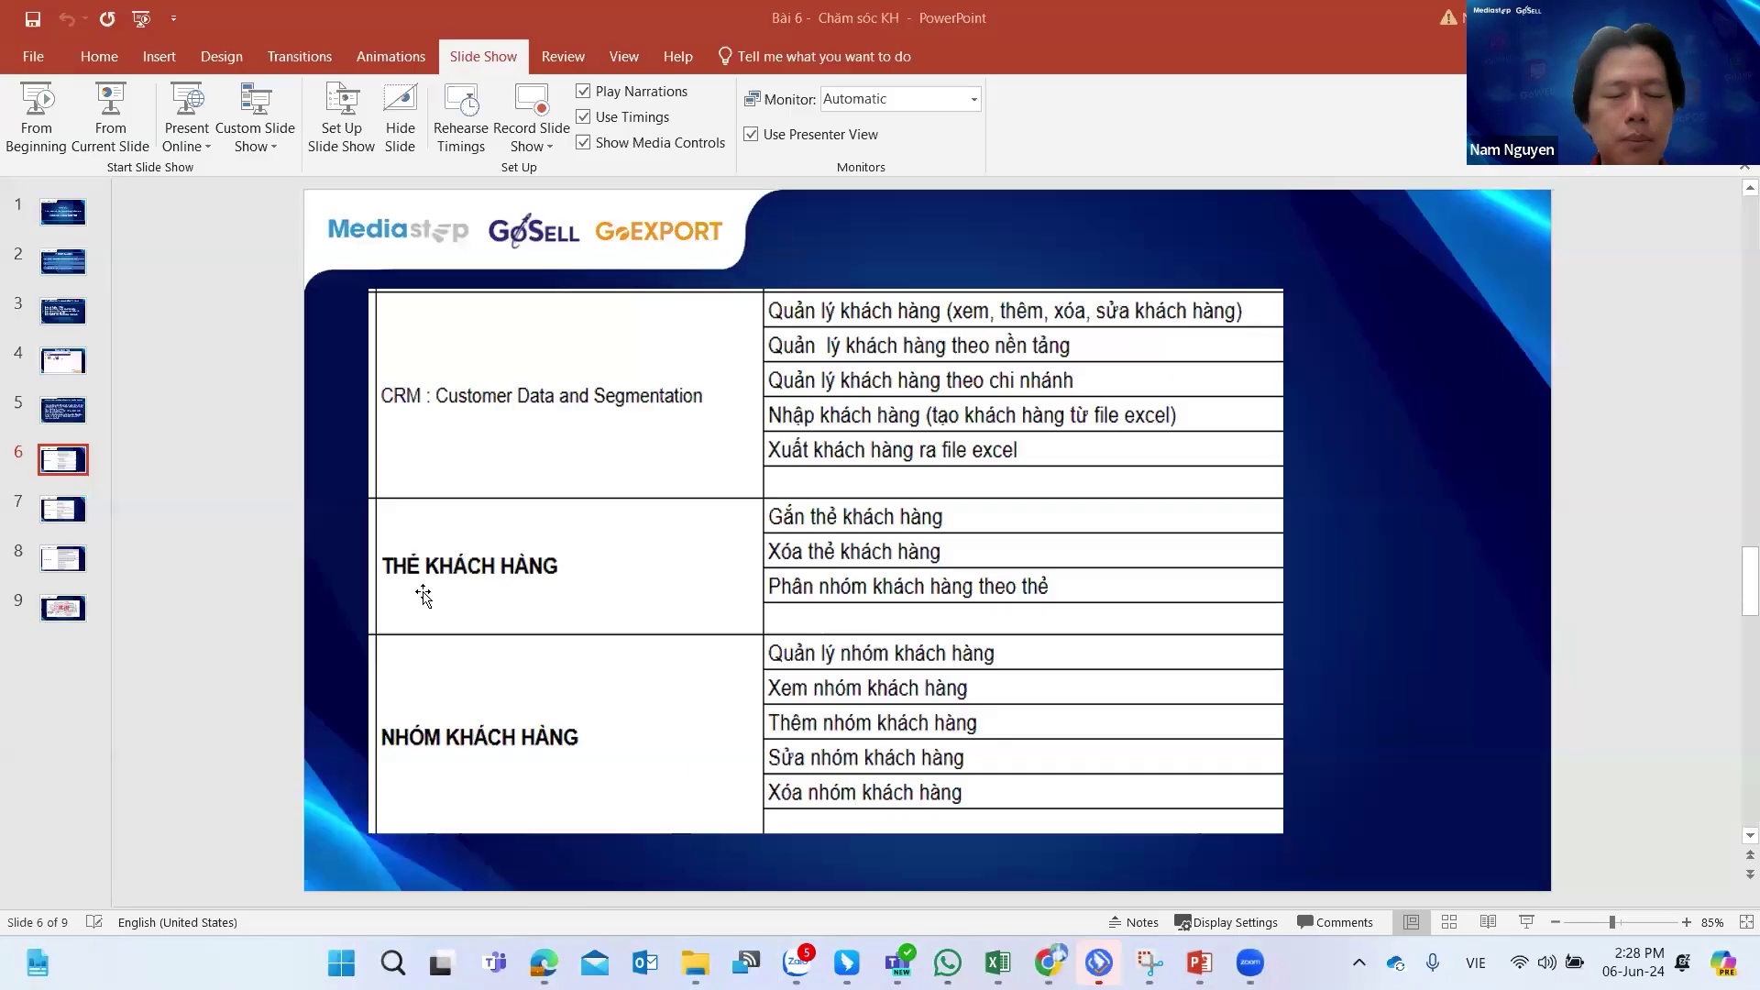
Present slide 7 on membership levels and points, followed by slide 8 on area and table management.
{"action": "left_click", "coordinate": [1100, 848]}
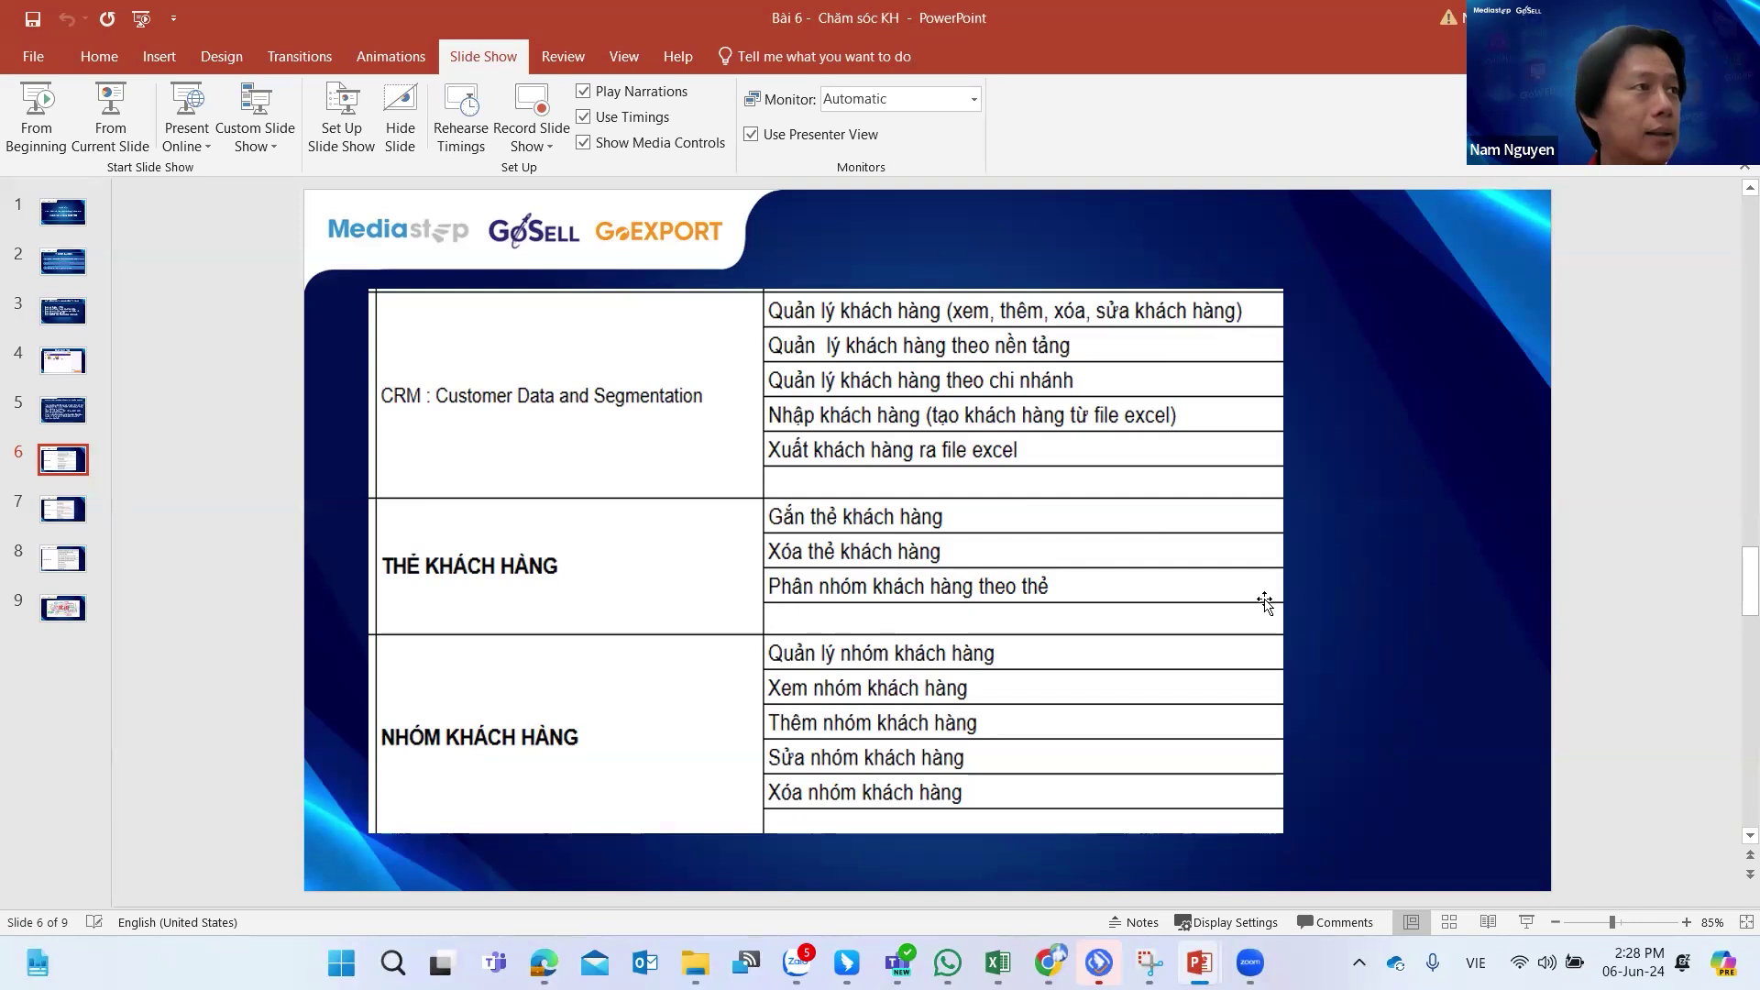
{"action": "left_click", "coordinate": [65, 513]}
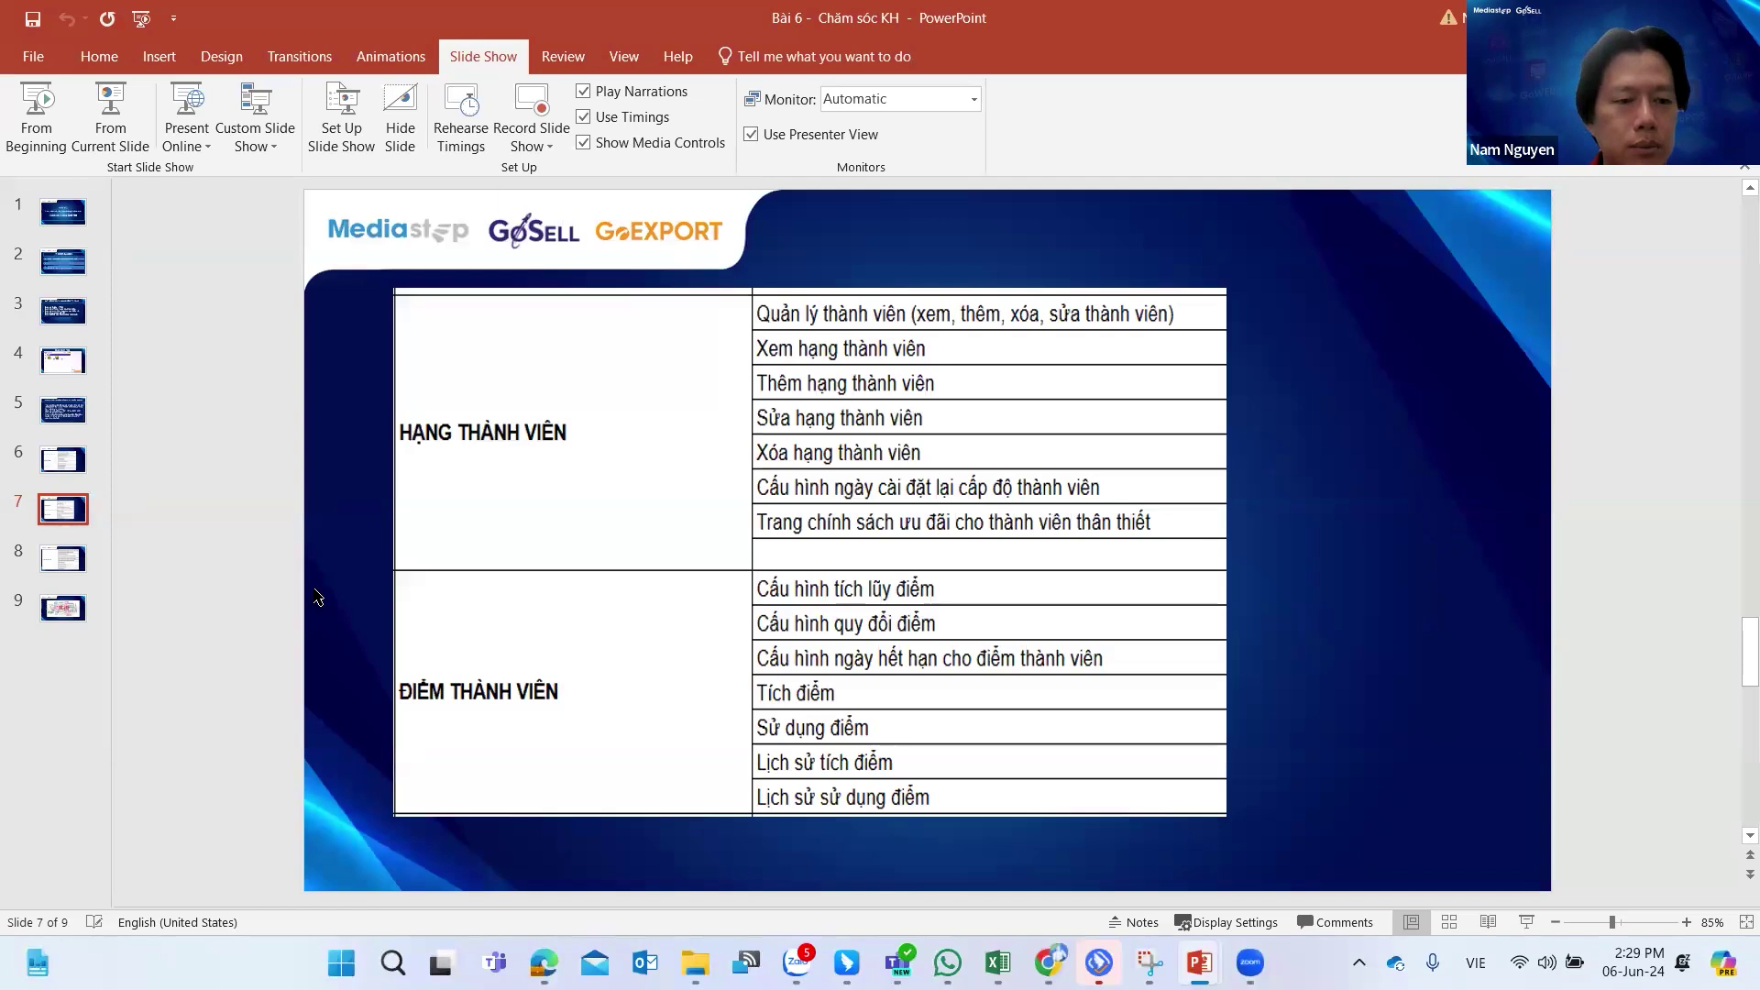
{"action": "left_click", "coordinate": [66, 561]}
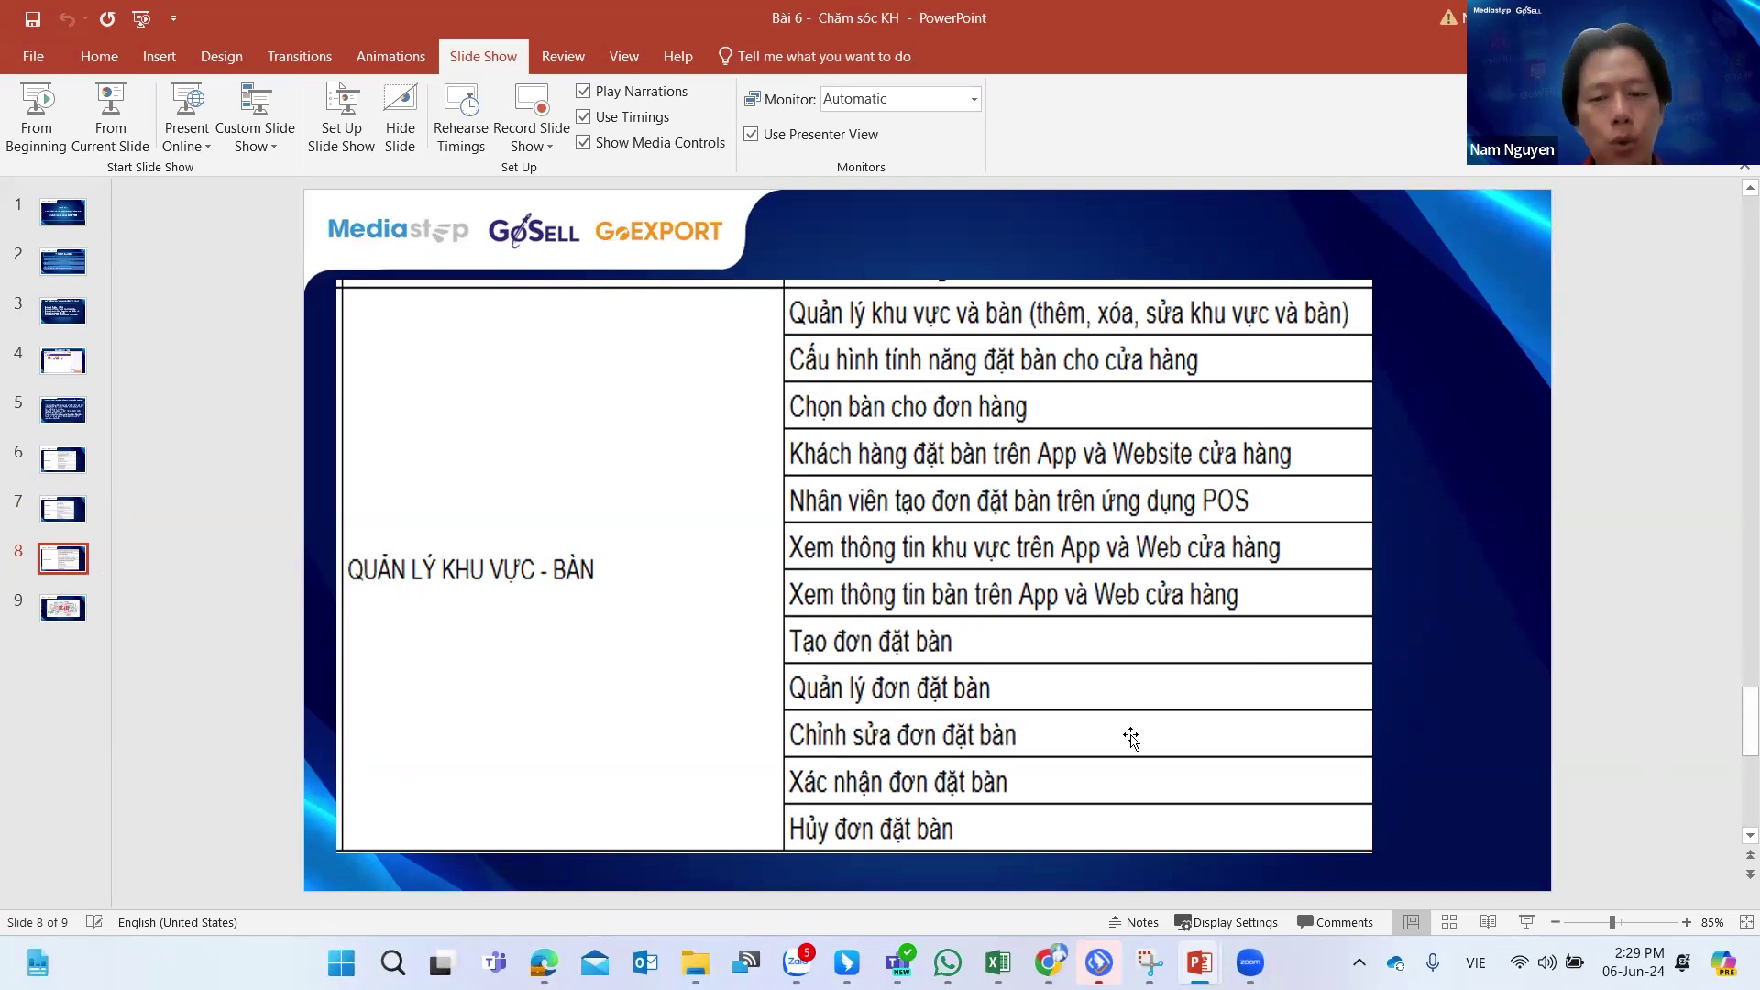
Switch to GoF&B Admin in Chrome and open the store's table area management, "Khu vực bàn".
{"action": "left_click", "coordinate": [1050, 962]}
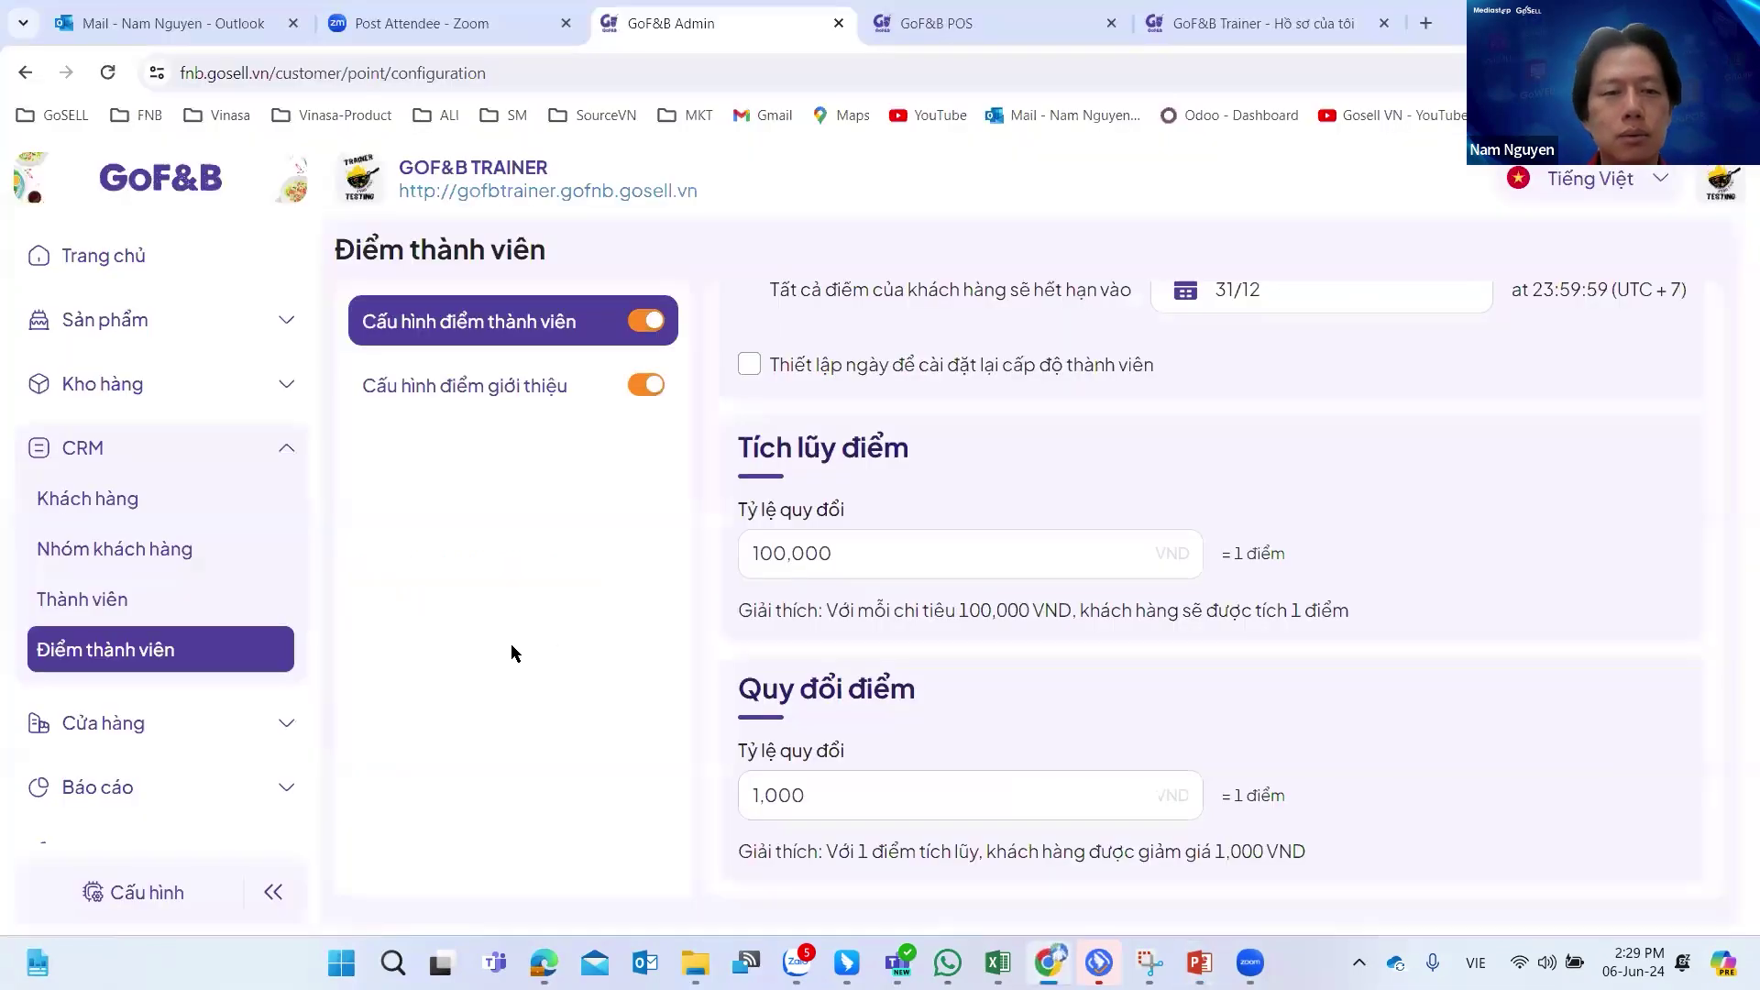
{"action": "scroll", "coordinate": [251, 550], "scroll_direction": "down", "scroll_amount": 2}
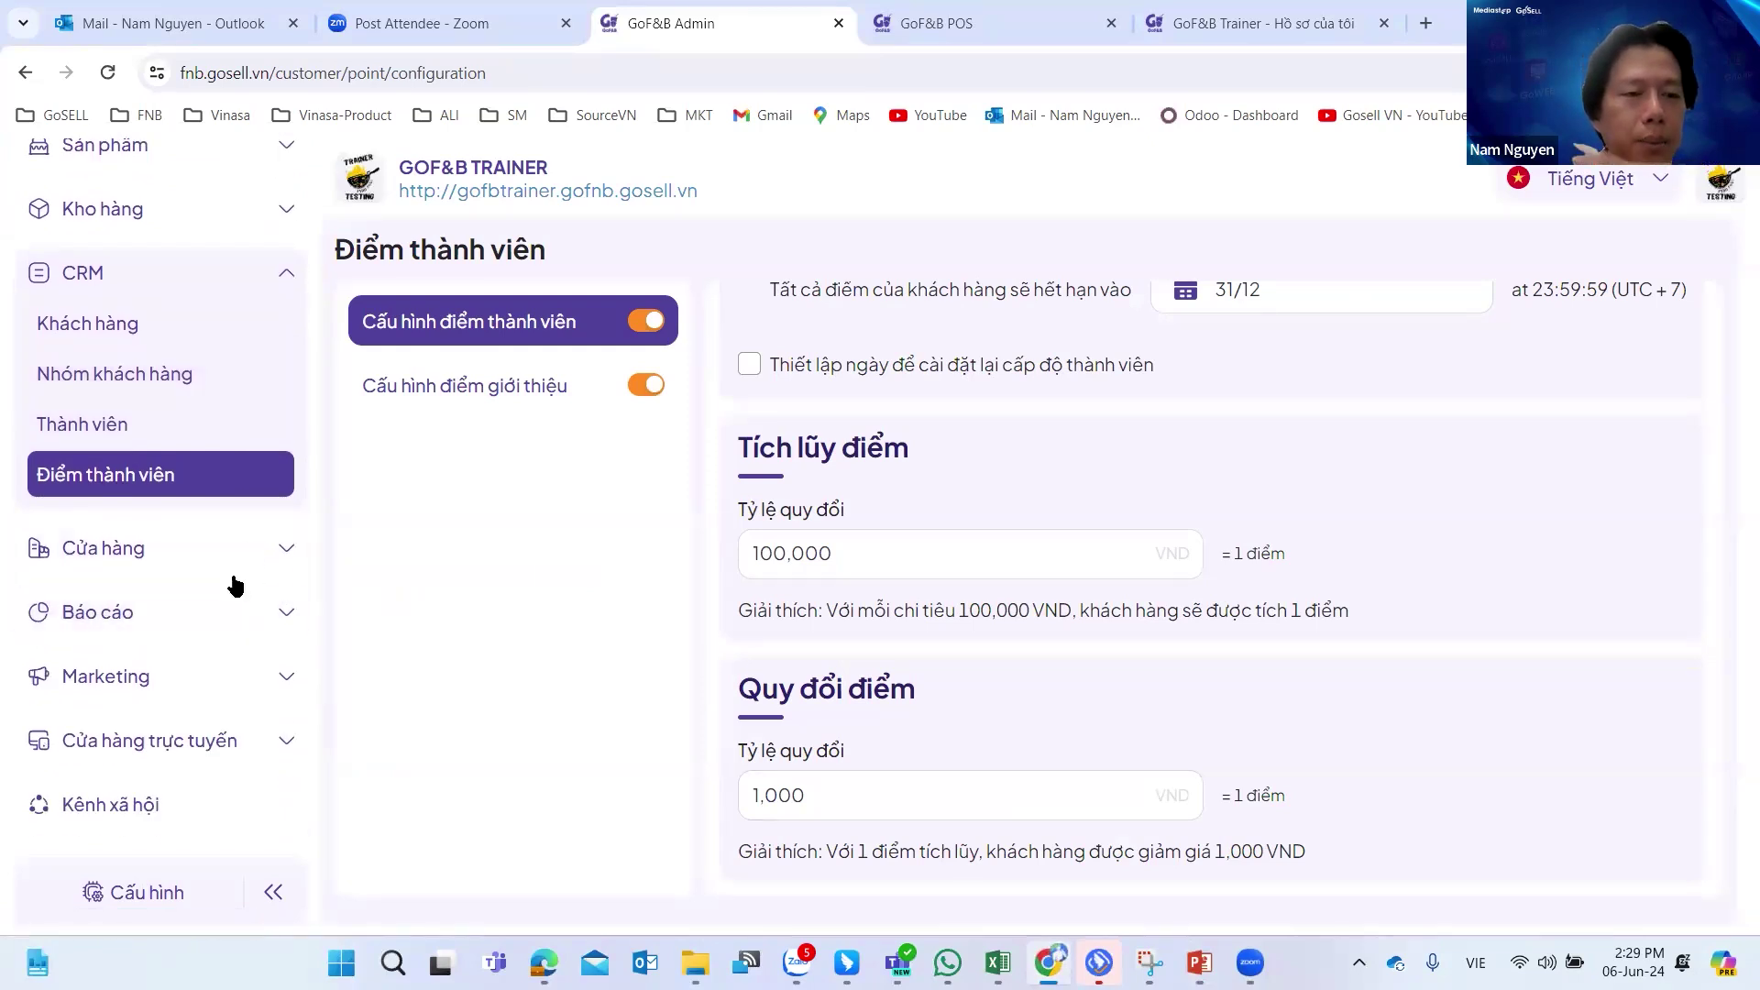
{"action": "left_click", "coordinate": [102, 551]}
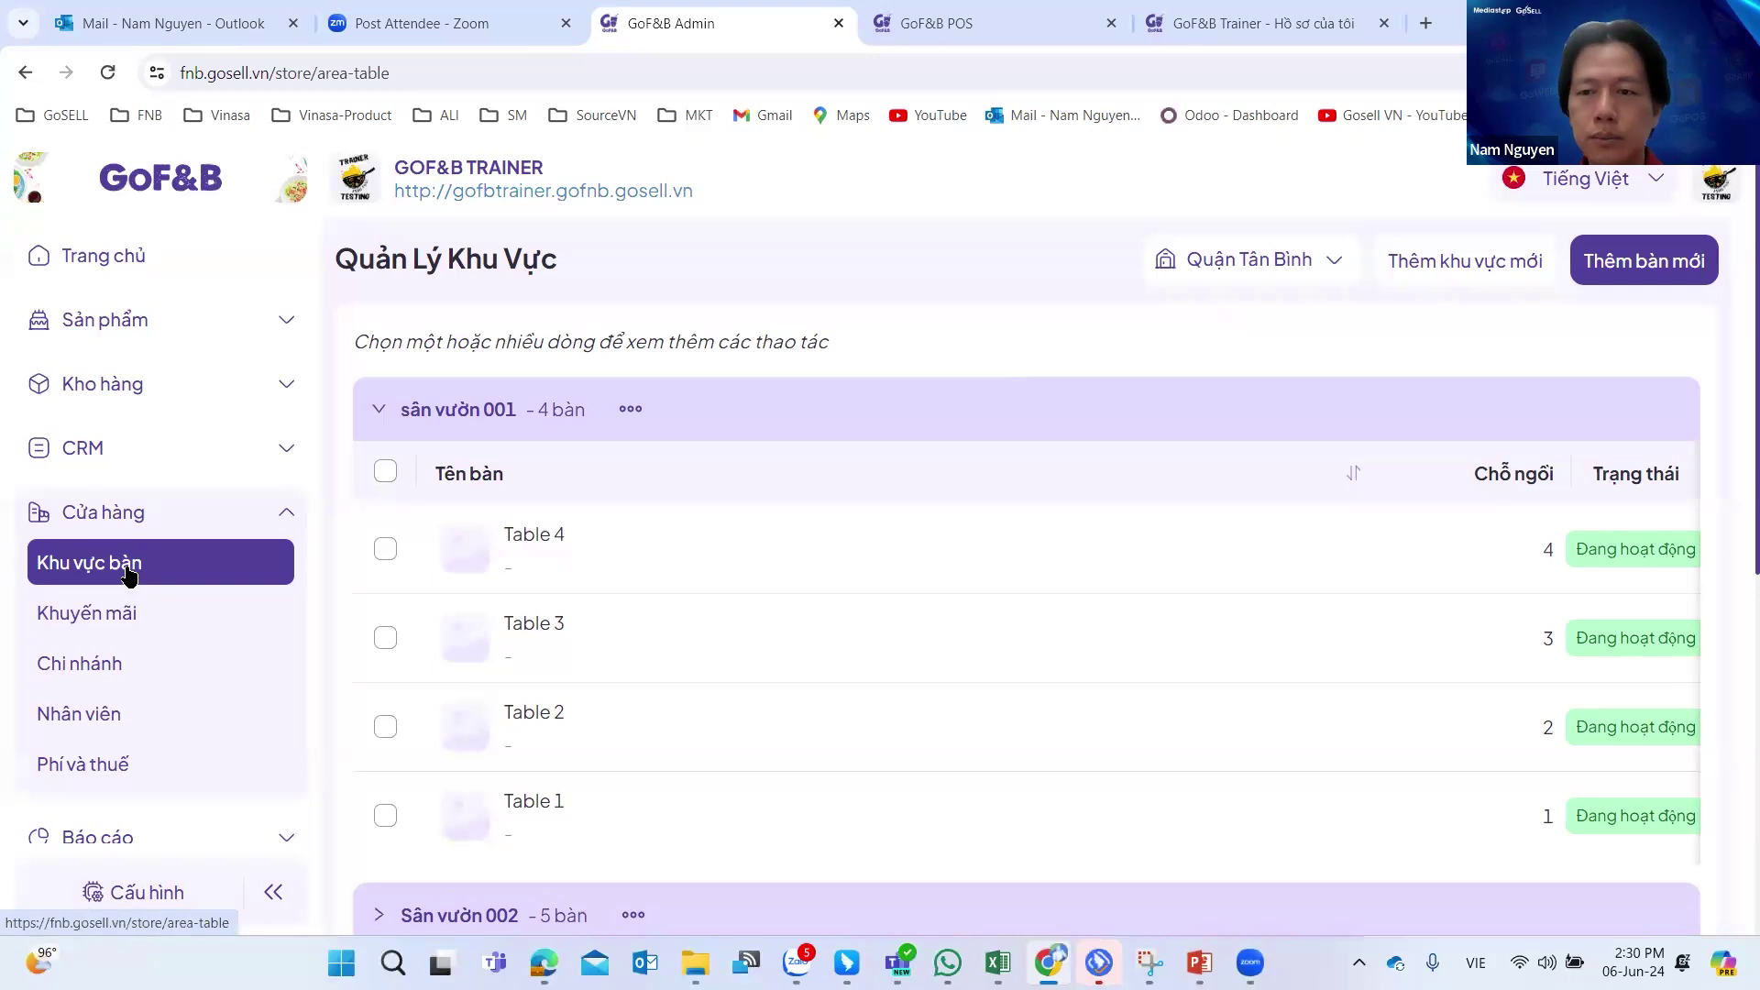
Look at the new area and new table forms, closing each without saving, and view the area list.
{"action": "left_click", "coordinate": [1483, 268]}
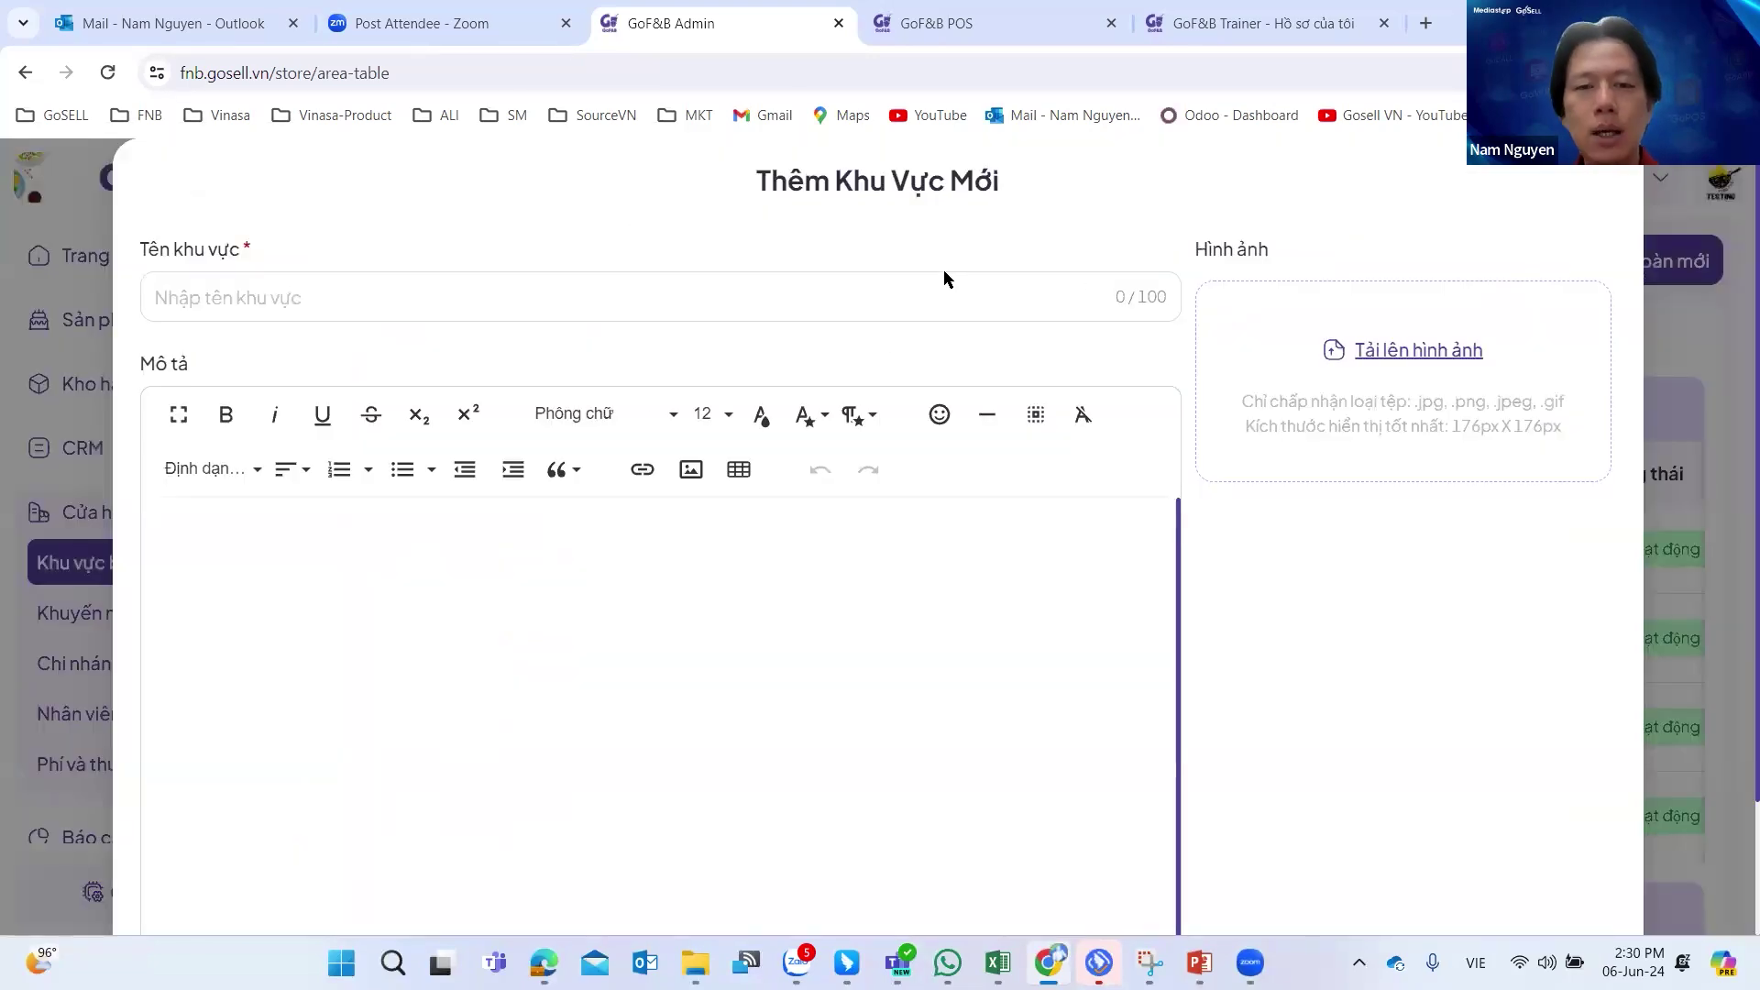
{"action": "left_click", "coordinate": [1682, 236]}
{"action": "left_click", "coordinate": [1676, 267]}
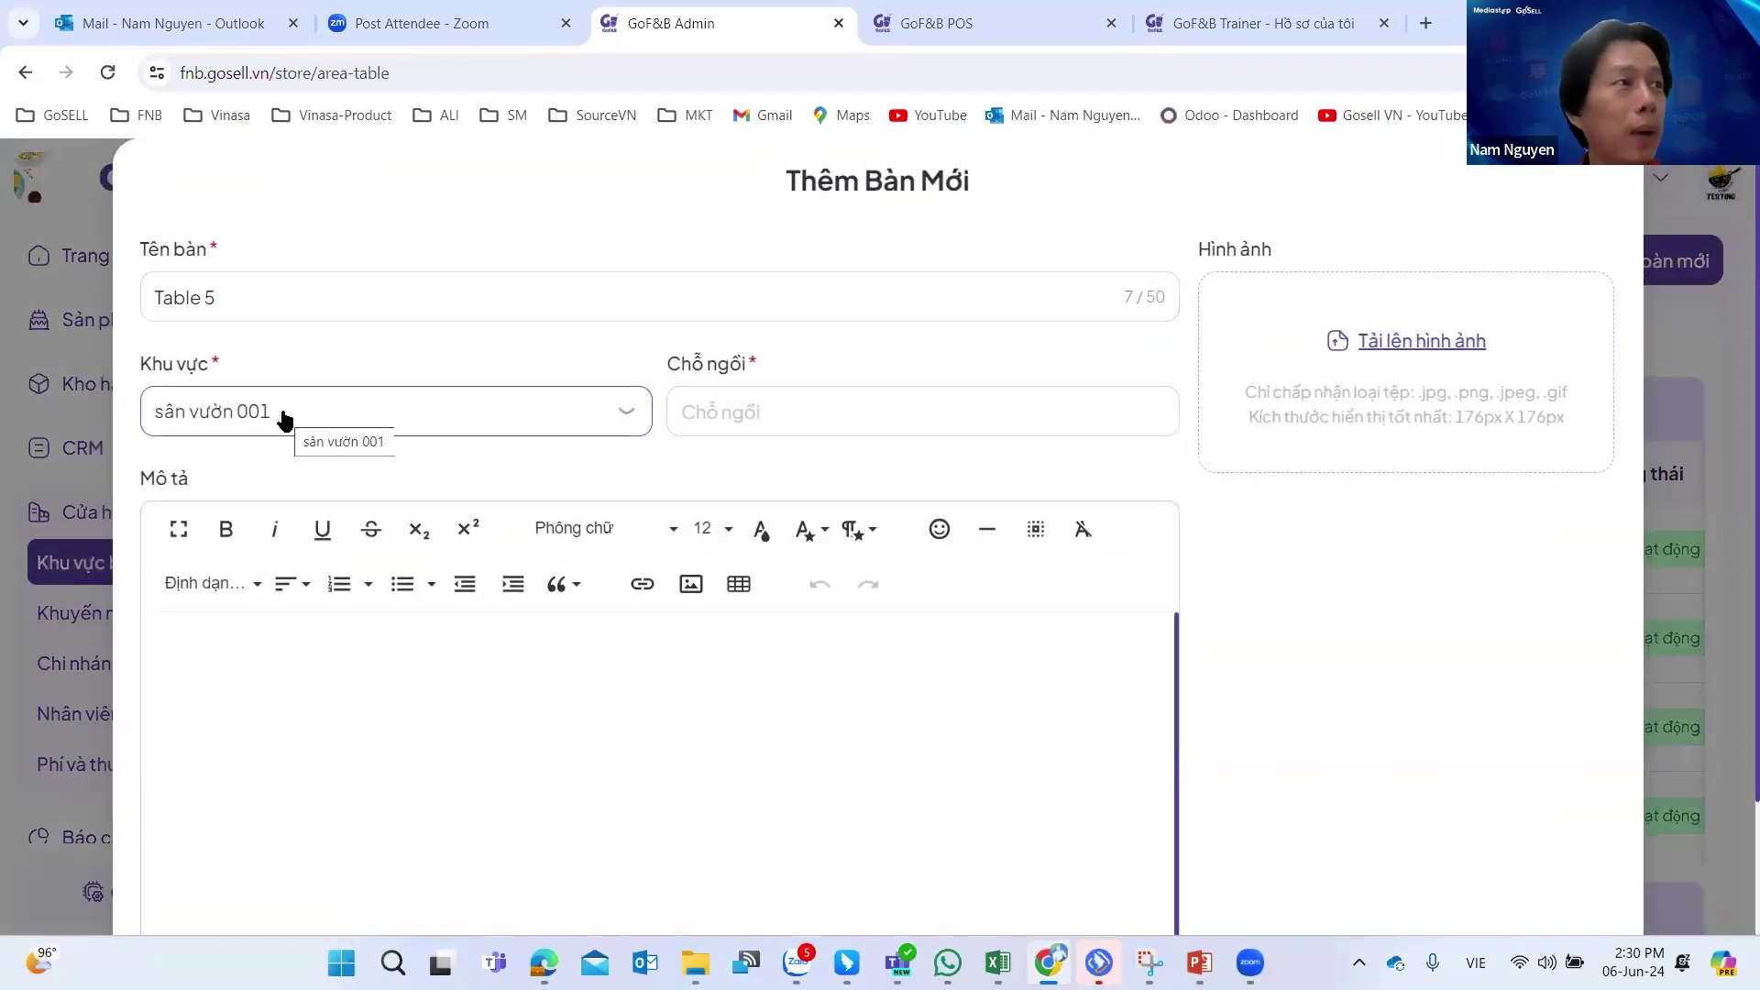
{"action": "left_click", "coordinate": [1701, 339]}
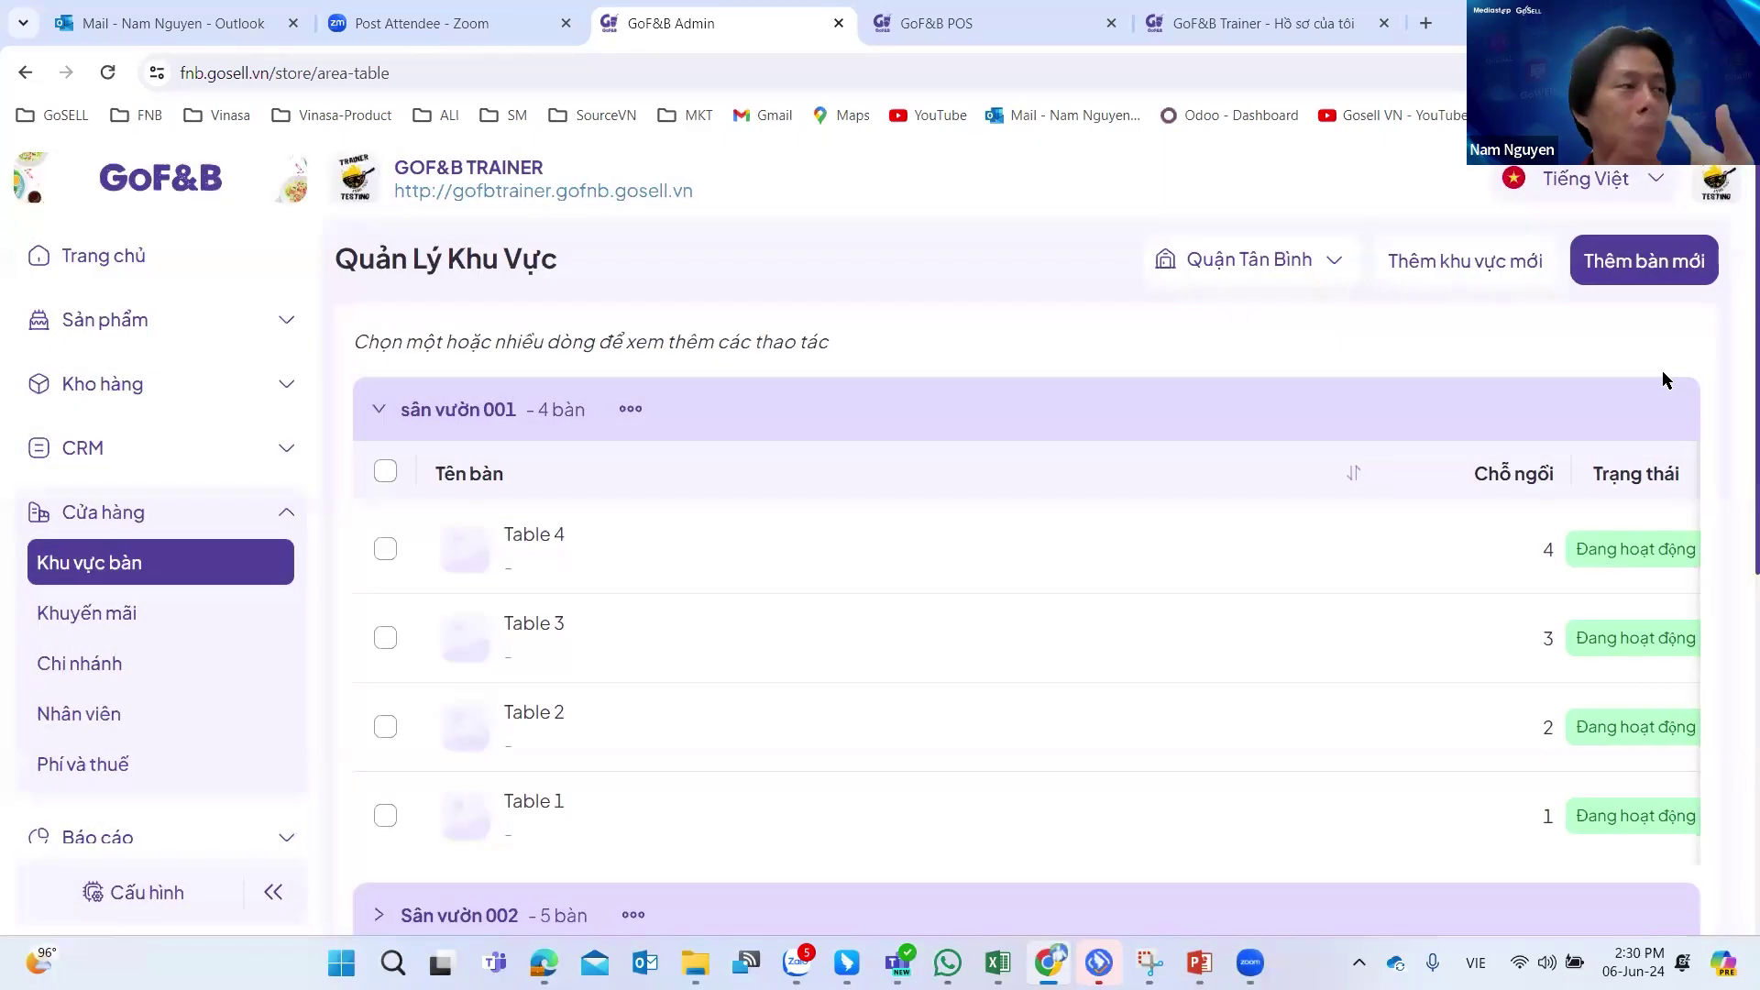
{"action": "scroll", "coordinate": [1249, 510], "scroll_direction": "down", "scroll_amount": 3}
{"action": "scroll", "coordinate": [1249, 510], "scroll_direction": "up", "scroll_amount": 3}
Examine the table reservation on the GoF&B Trainer storefront, covering guest count, arrival time, branch, table and deposit details.
{"action": "left_click", "coordinate": [962, 26]}
{"action": "left_click", "coordinate": [1269, 26]}
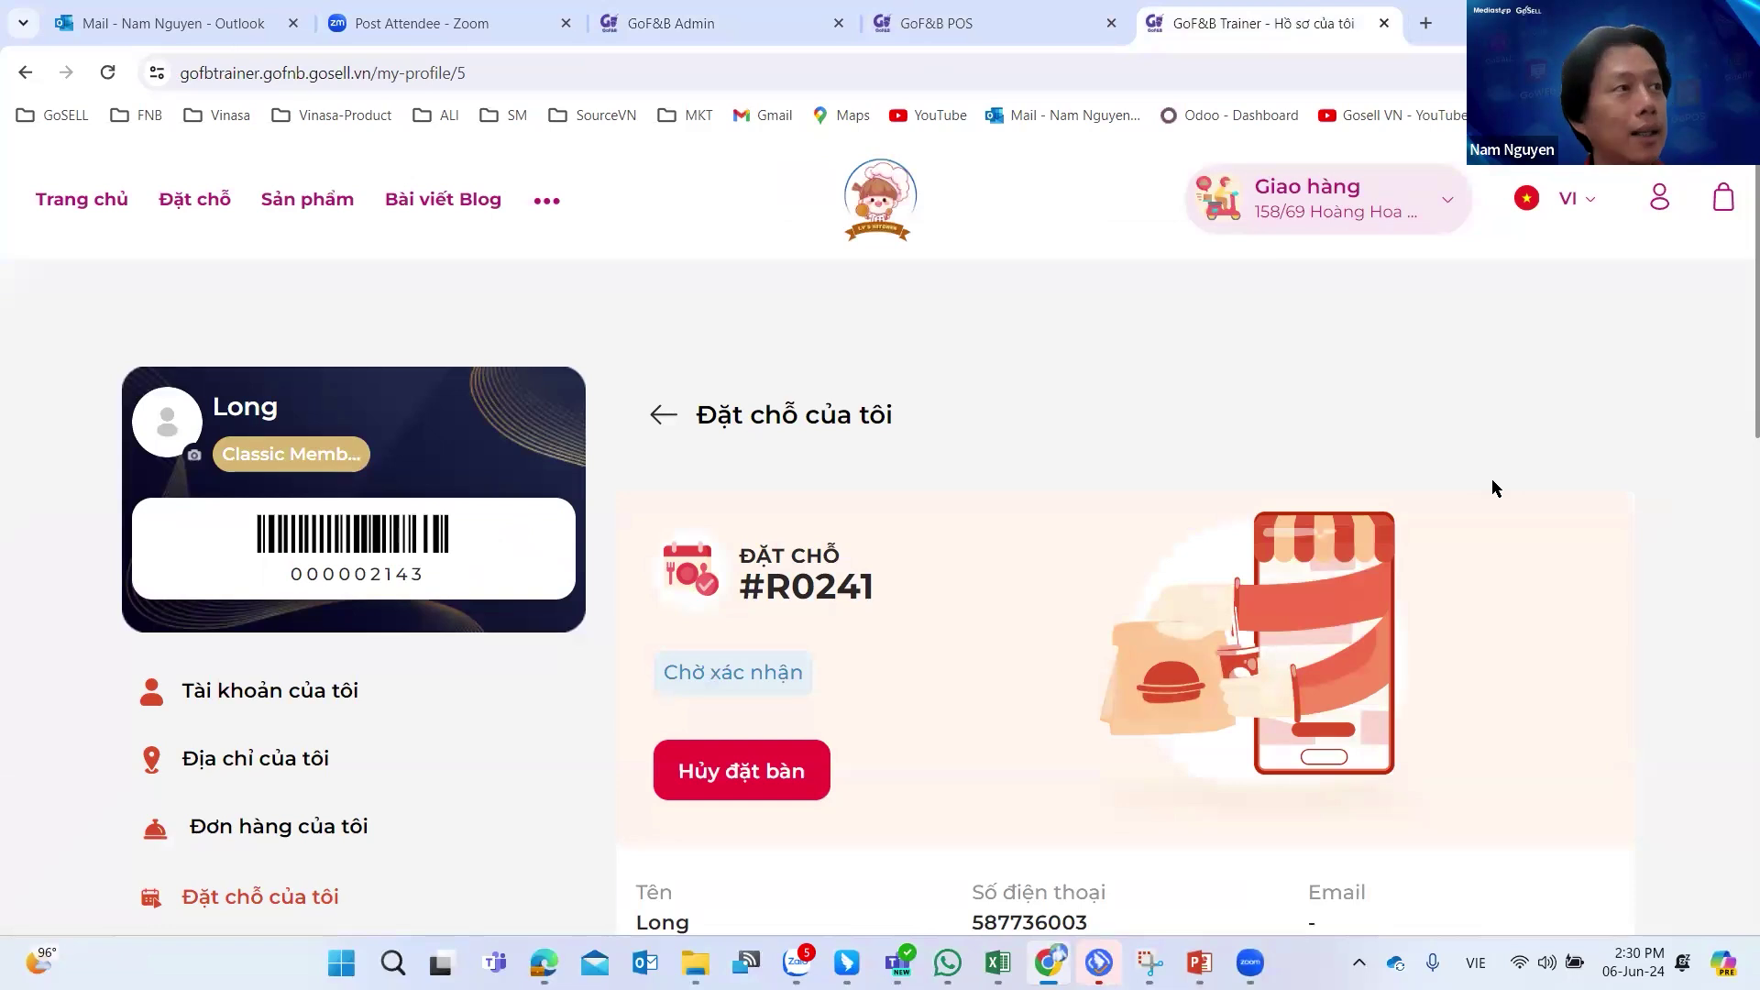
{"action": "scroll", "coordinate": [1505, 473], "scroll_direction": "down", "scroll_amount": 3}
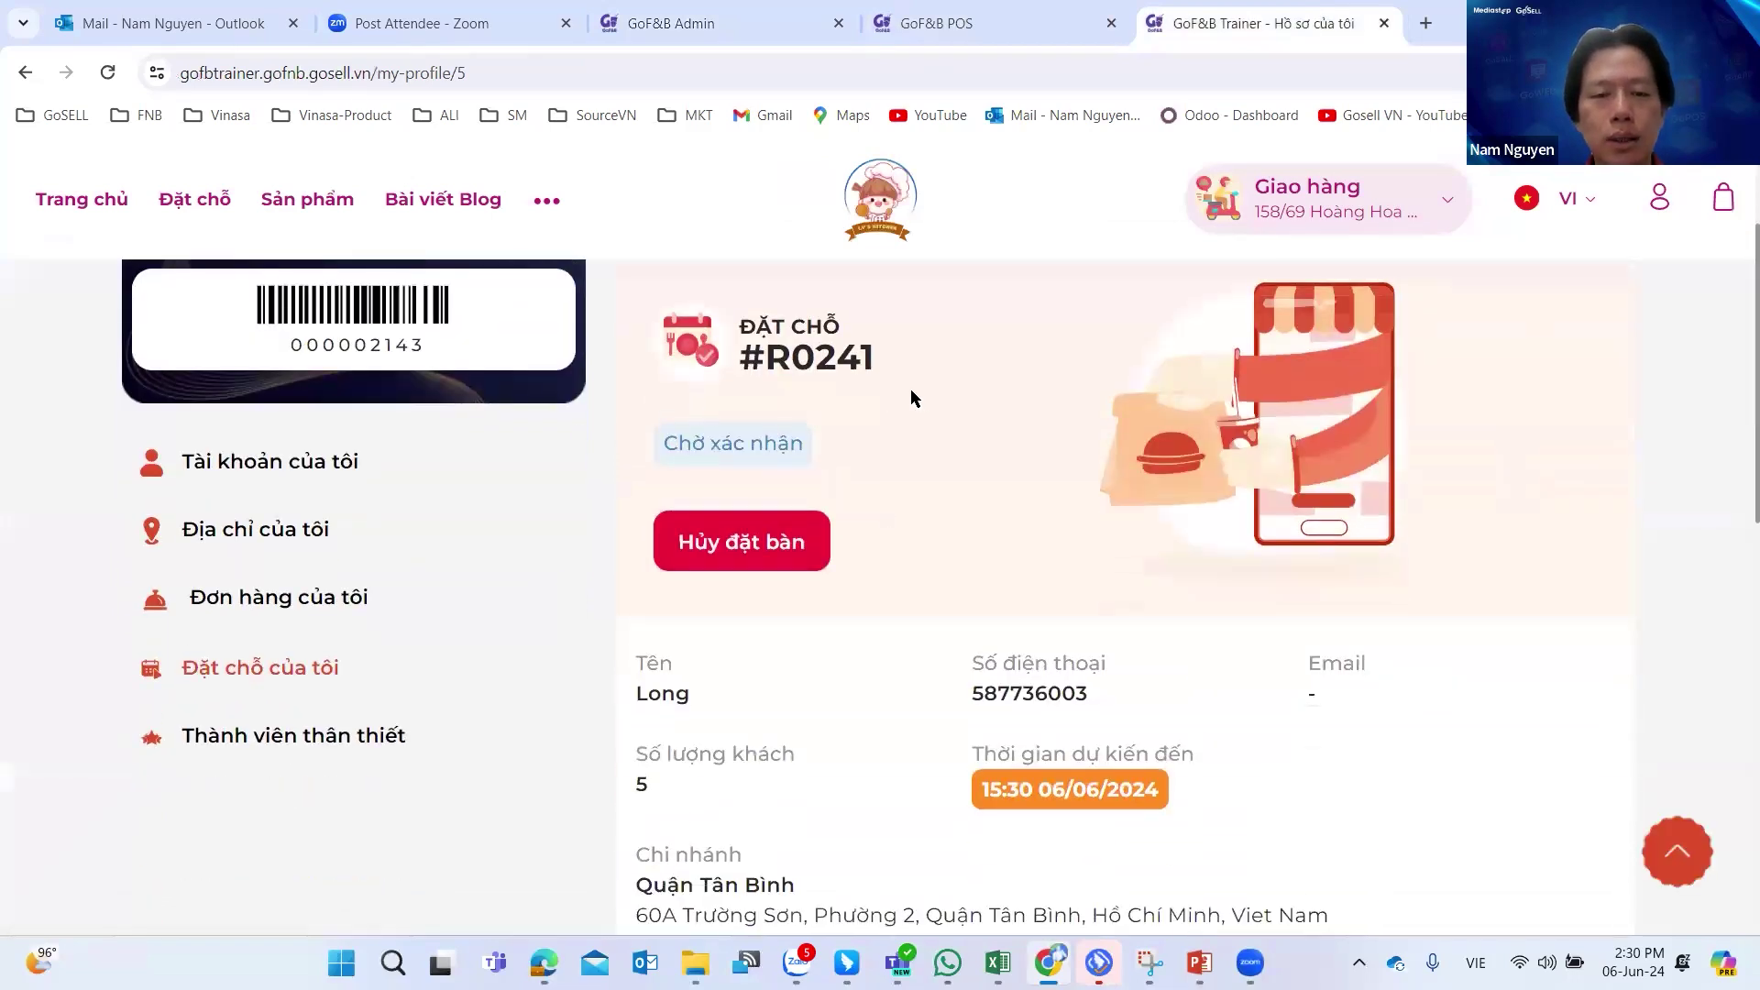
{"action": "scroll", "coordinate": [887, 392], "scroll_direction": "down", "scroll_amount": 3}
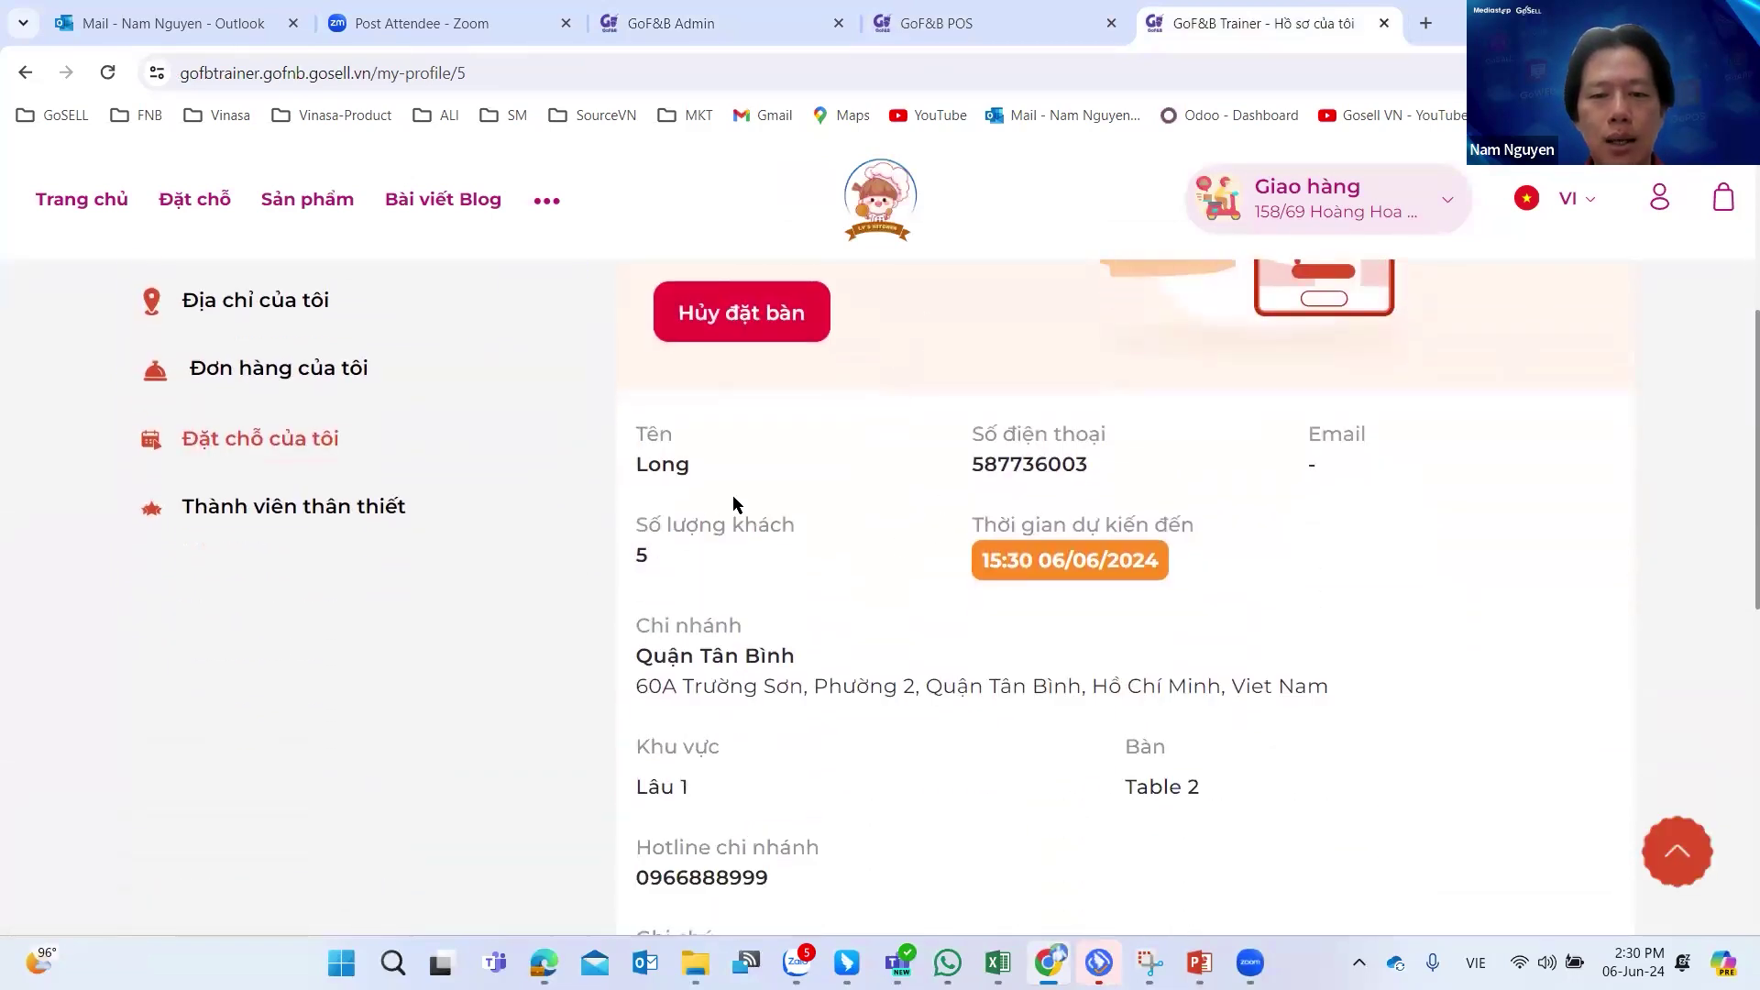
{"action": "scroll", "coordinate": [1090, 550], "scroll_direction": "down", "scroll_amount": 1}
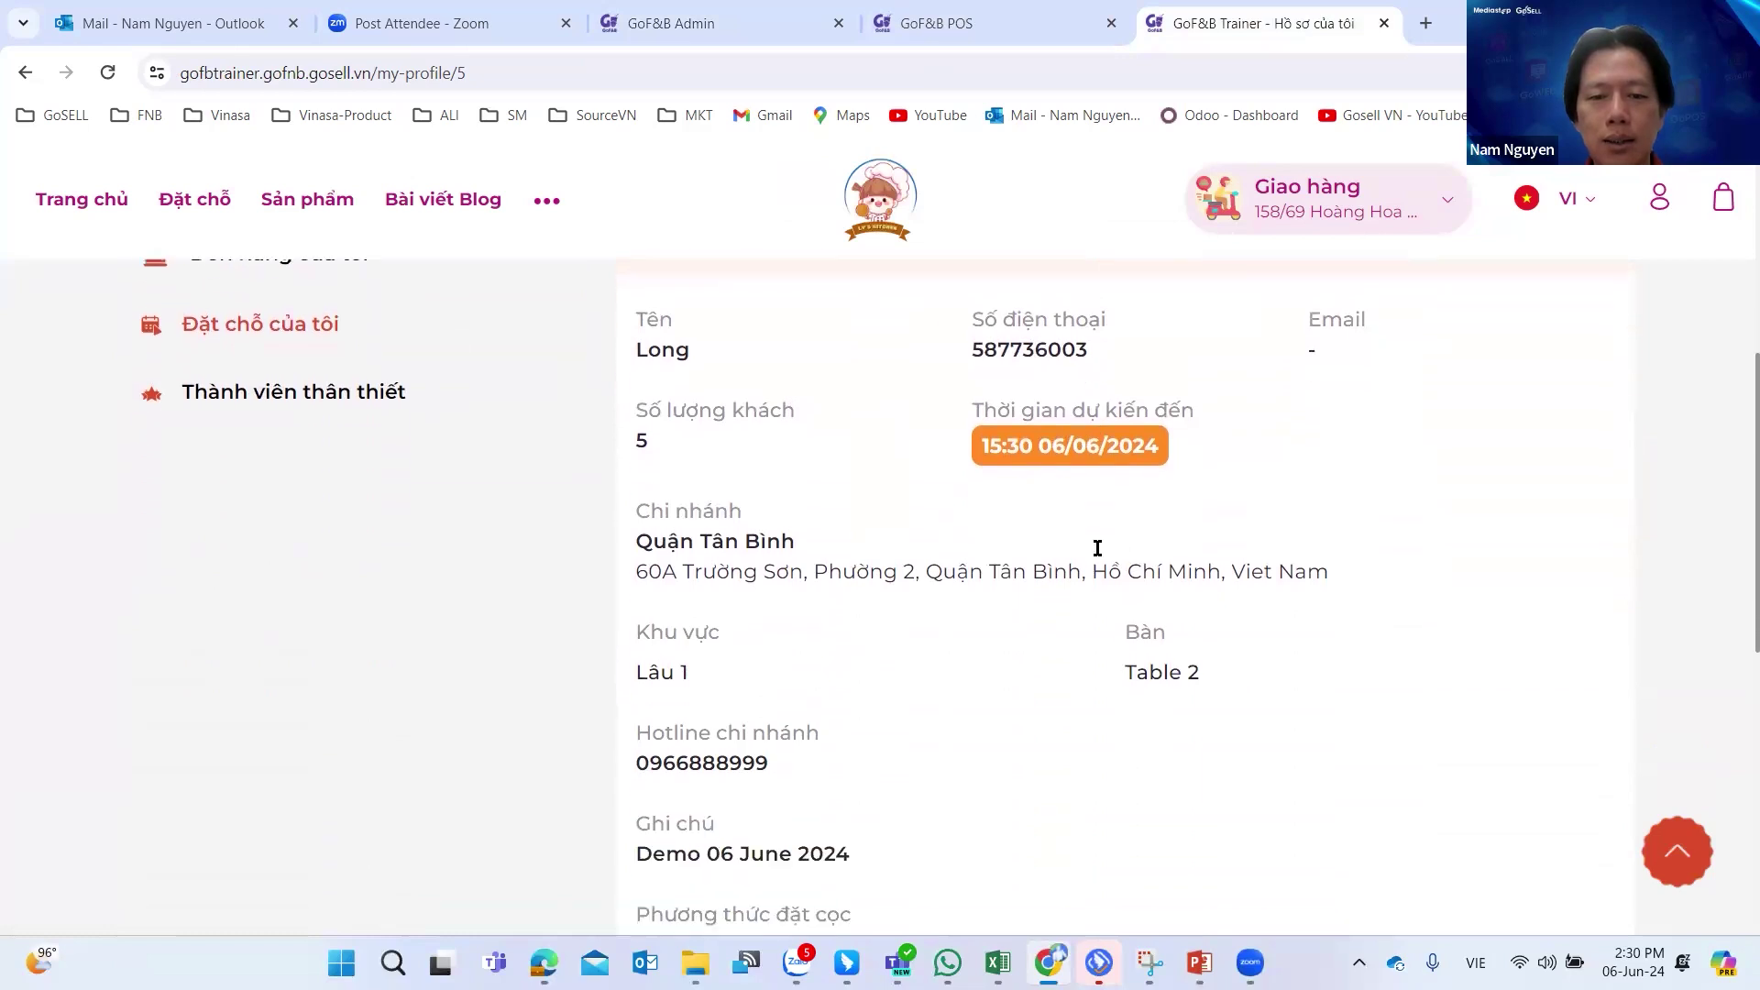
{"action": "scroll", "coordinate": [1089, 578], "scroll_direction": "down", "scroll_amount": 4}
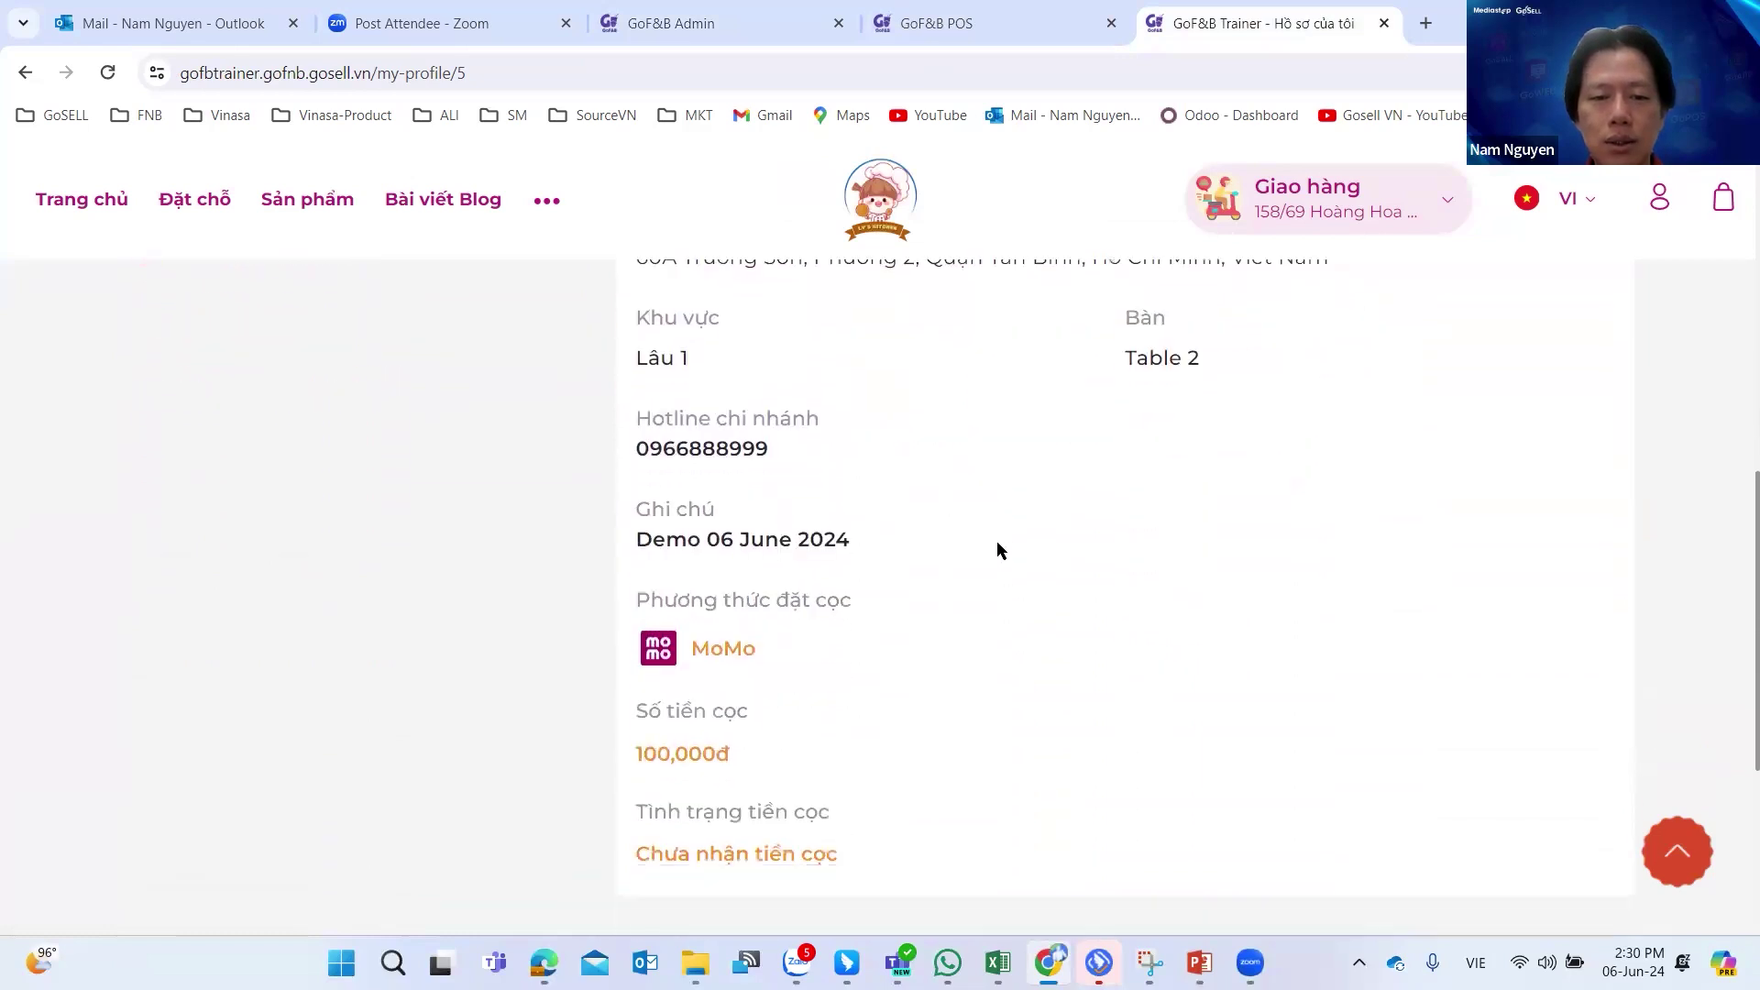
{"action": "scroll", "coordinate": [1180, 545], "scroll_direction": "up", "scroll_amount": 3}
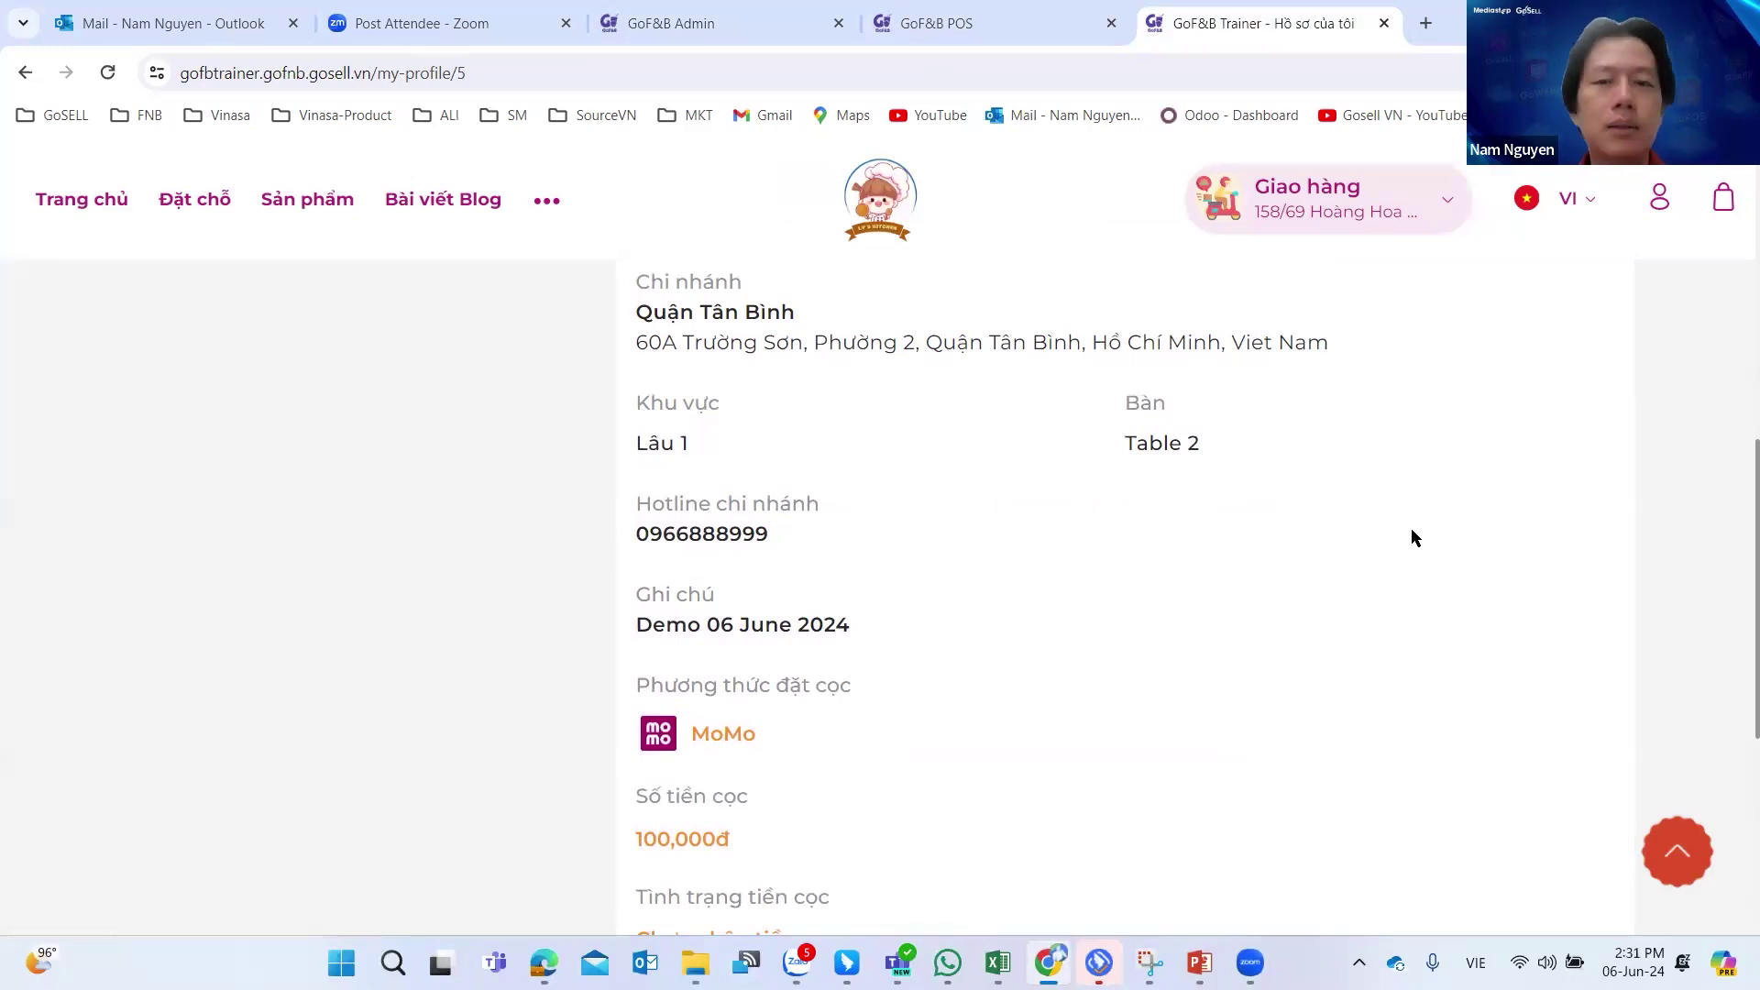
{"action": "scroll", "coordinate": [1555, 381], "scroll_direction": "up", "scroll_amount": 10}
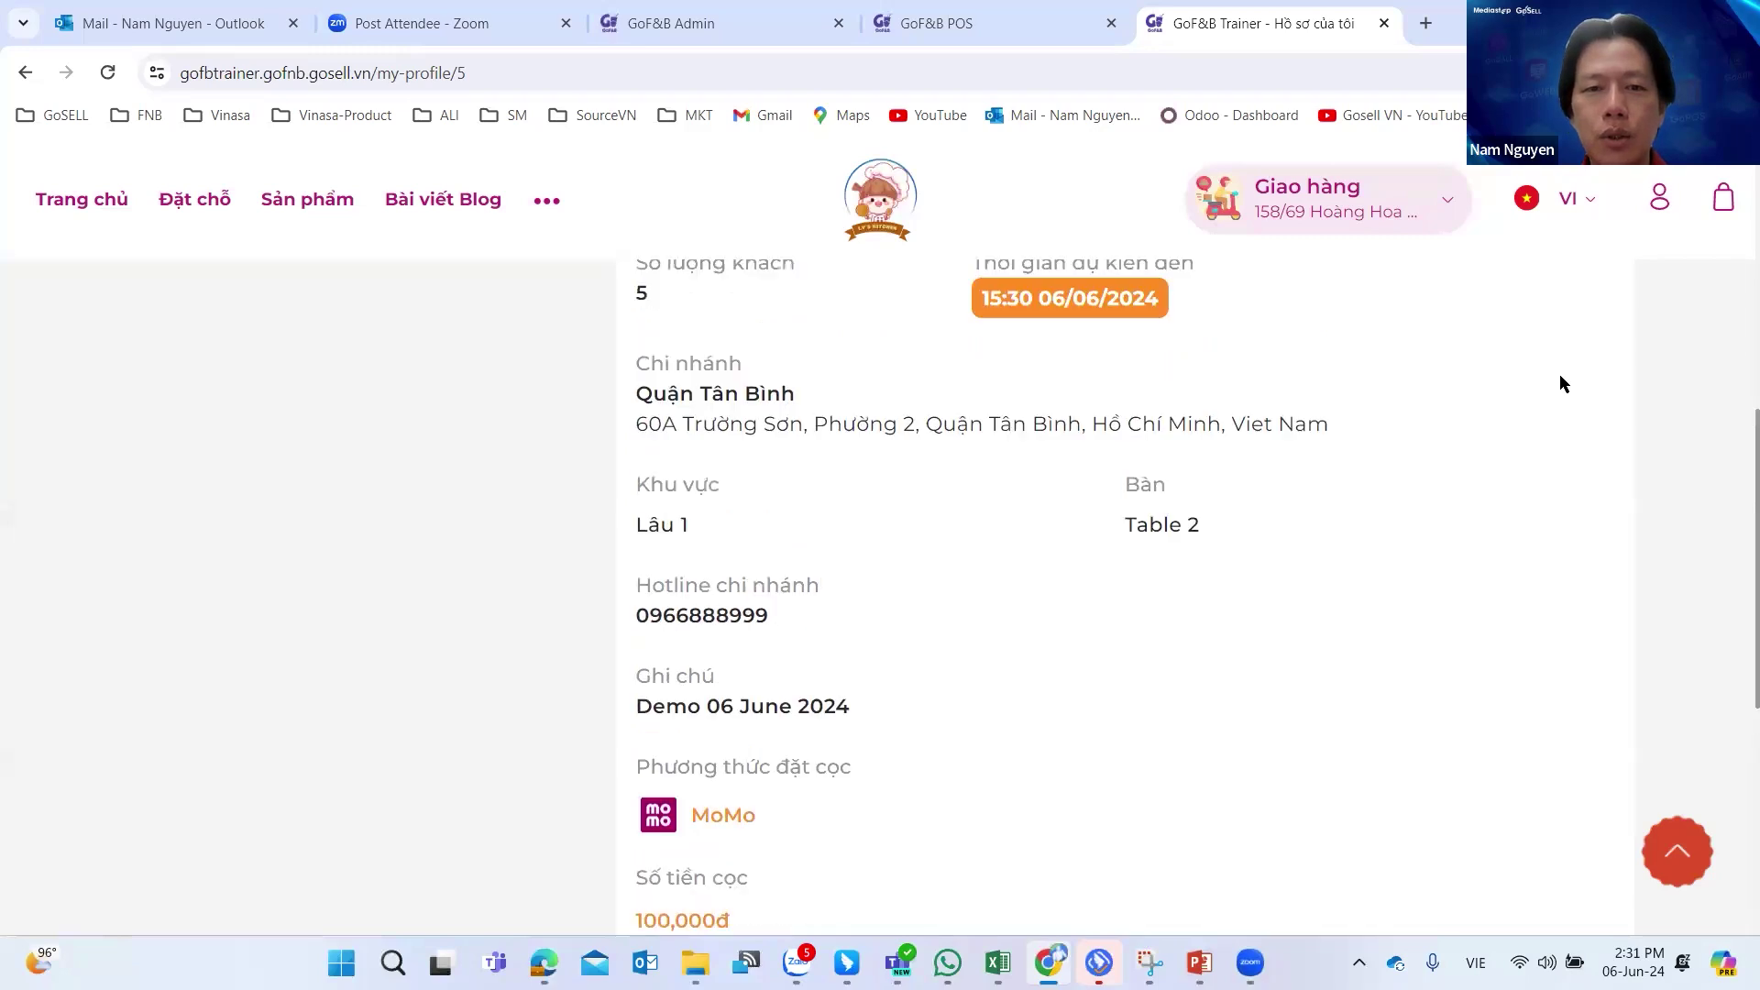
Check the GoF&B POS home screen and return to the table area management in GoF&B Admin.
{"action": "left_click", "coordinate": [673, 16]}
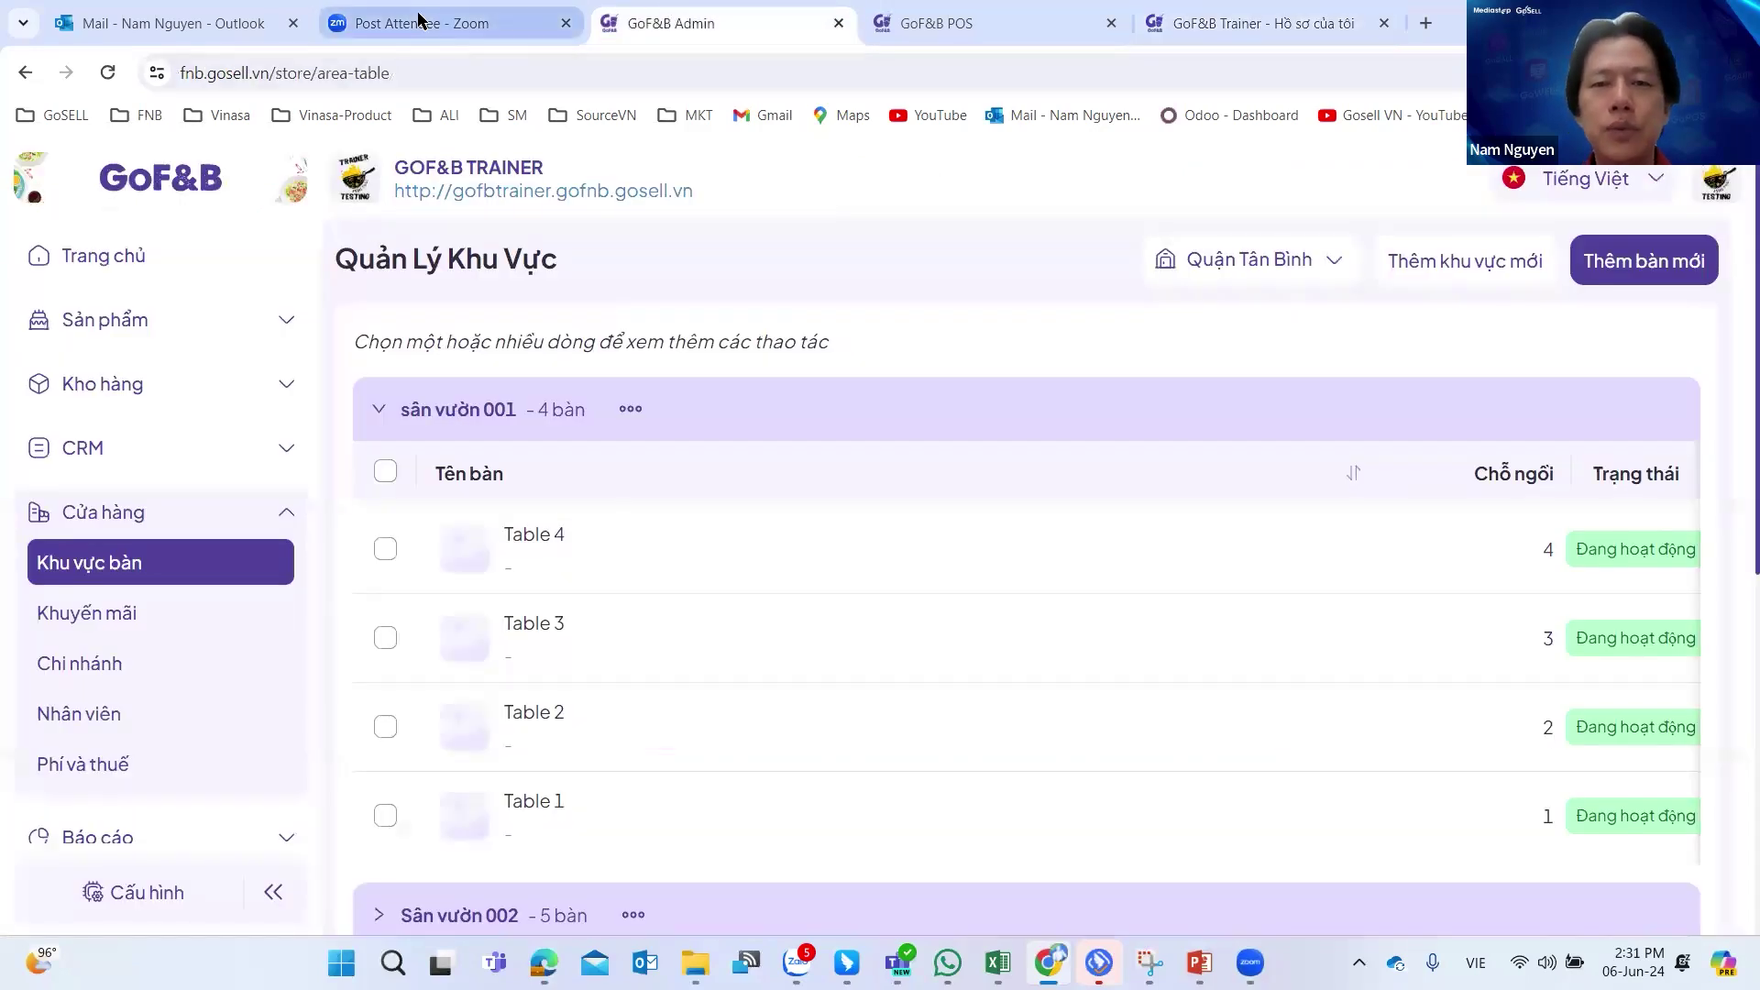
{"action": "left_click", "coordinate": [942, 20]}
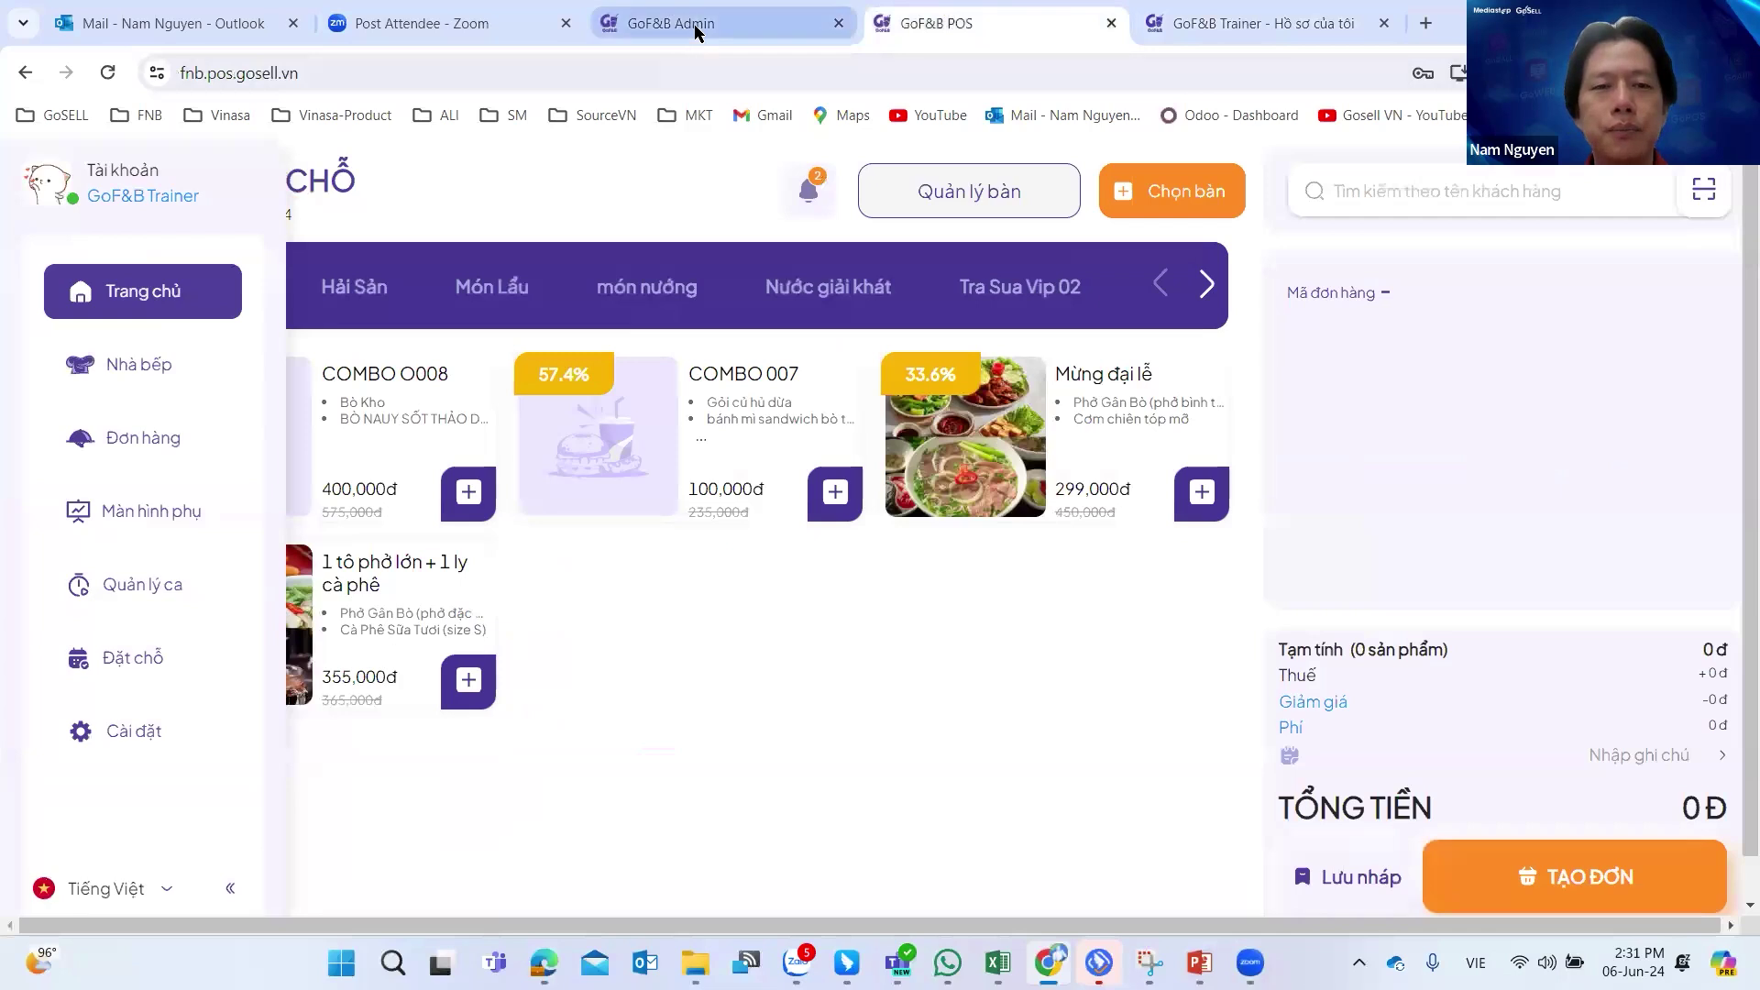
{"action": "left_click", "coordinate": [697, 30]}
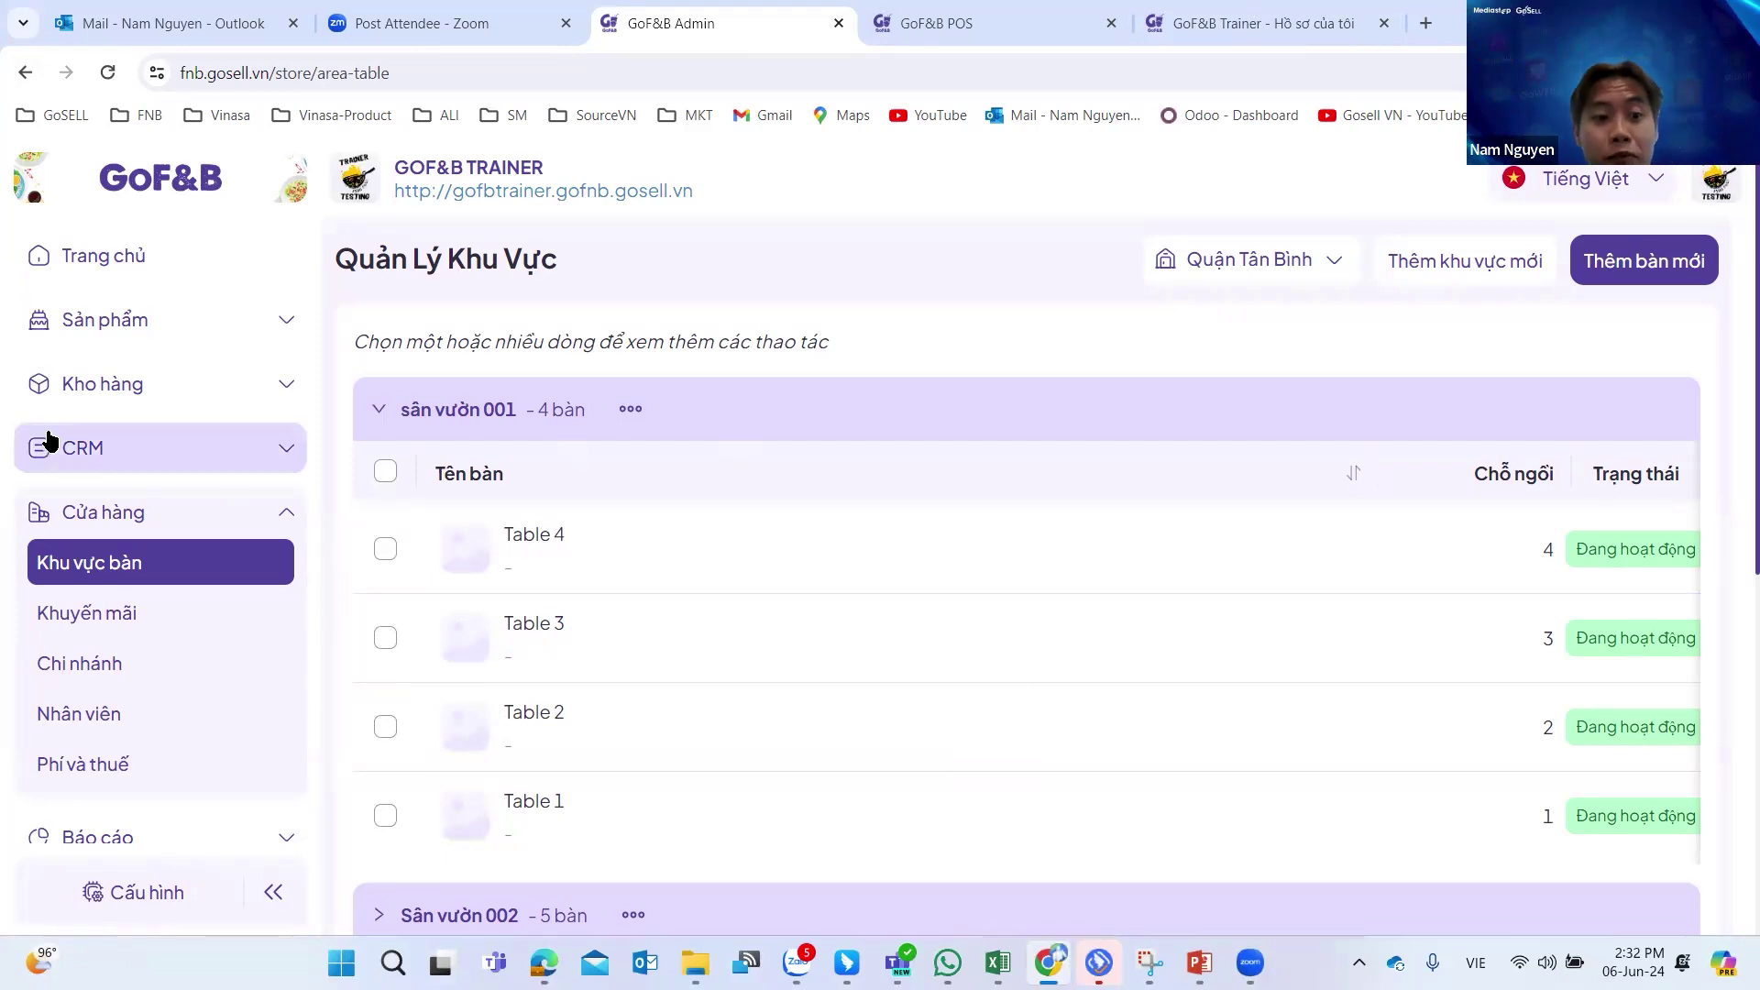
Open the CRM customer list and look at the new customer form and customer import page, returning without saving.
{"action": "left_click", "coordinate": [206, 470]}
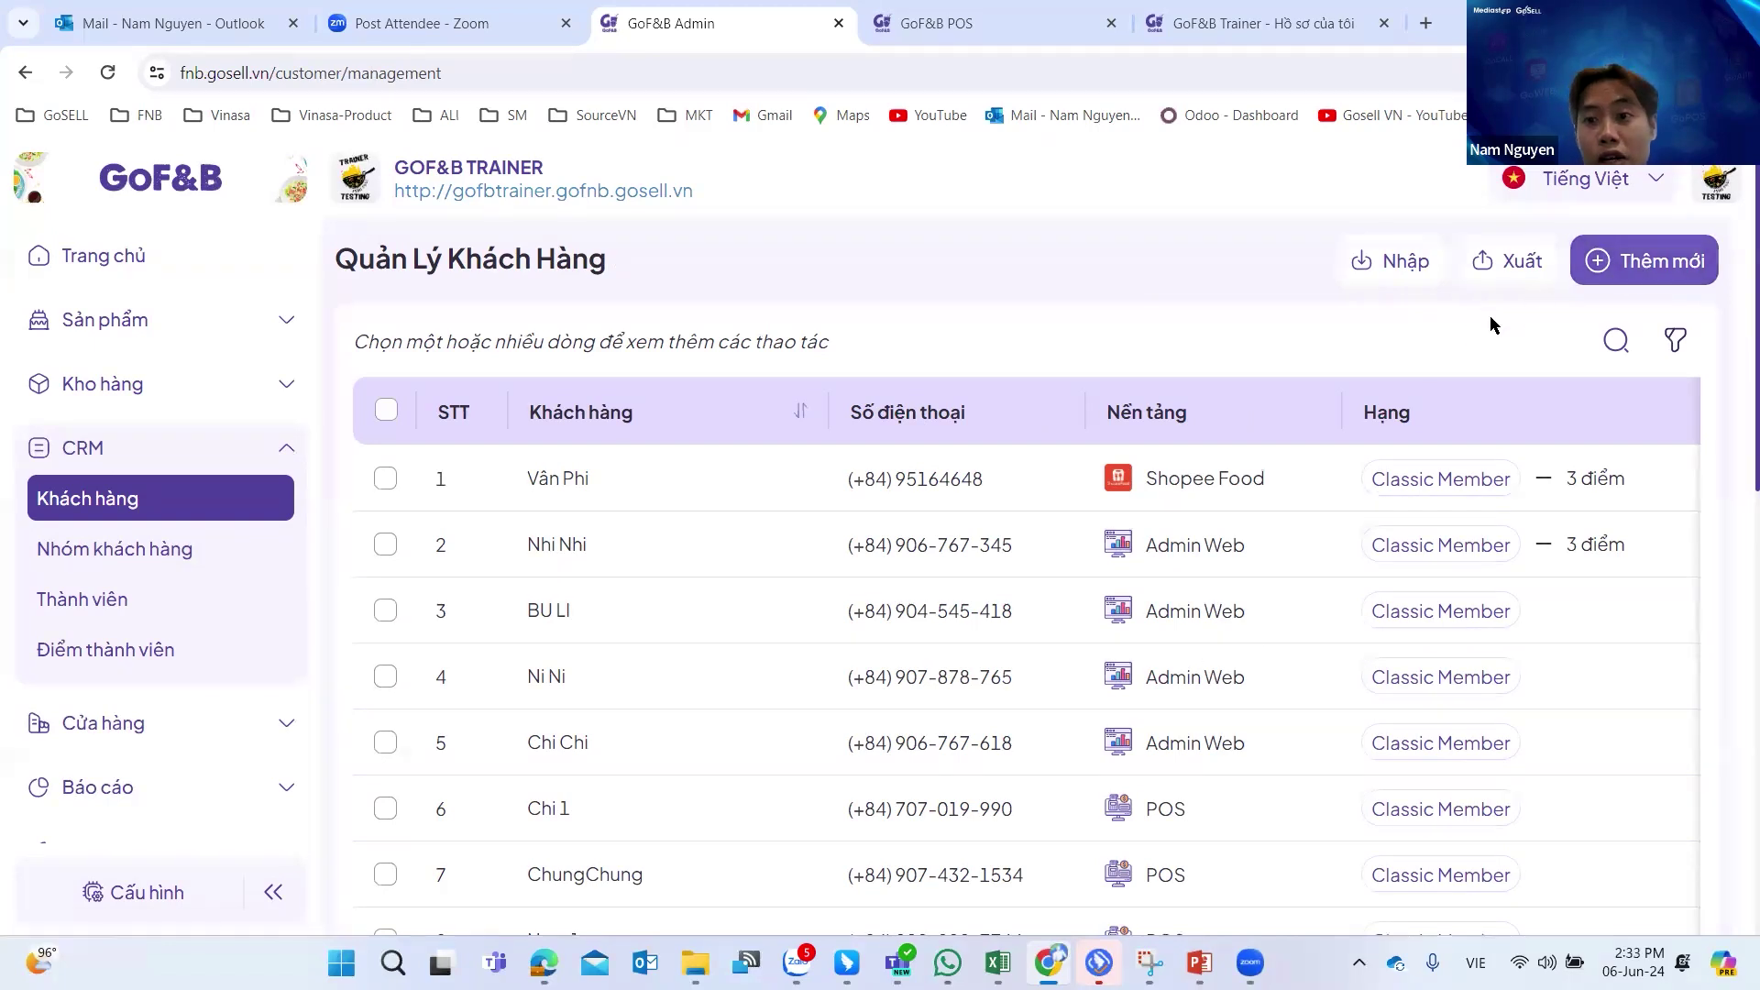
{"action": "left_click", "coordinate": [1647, 257]}
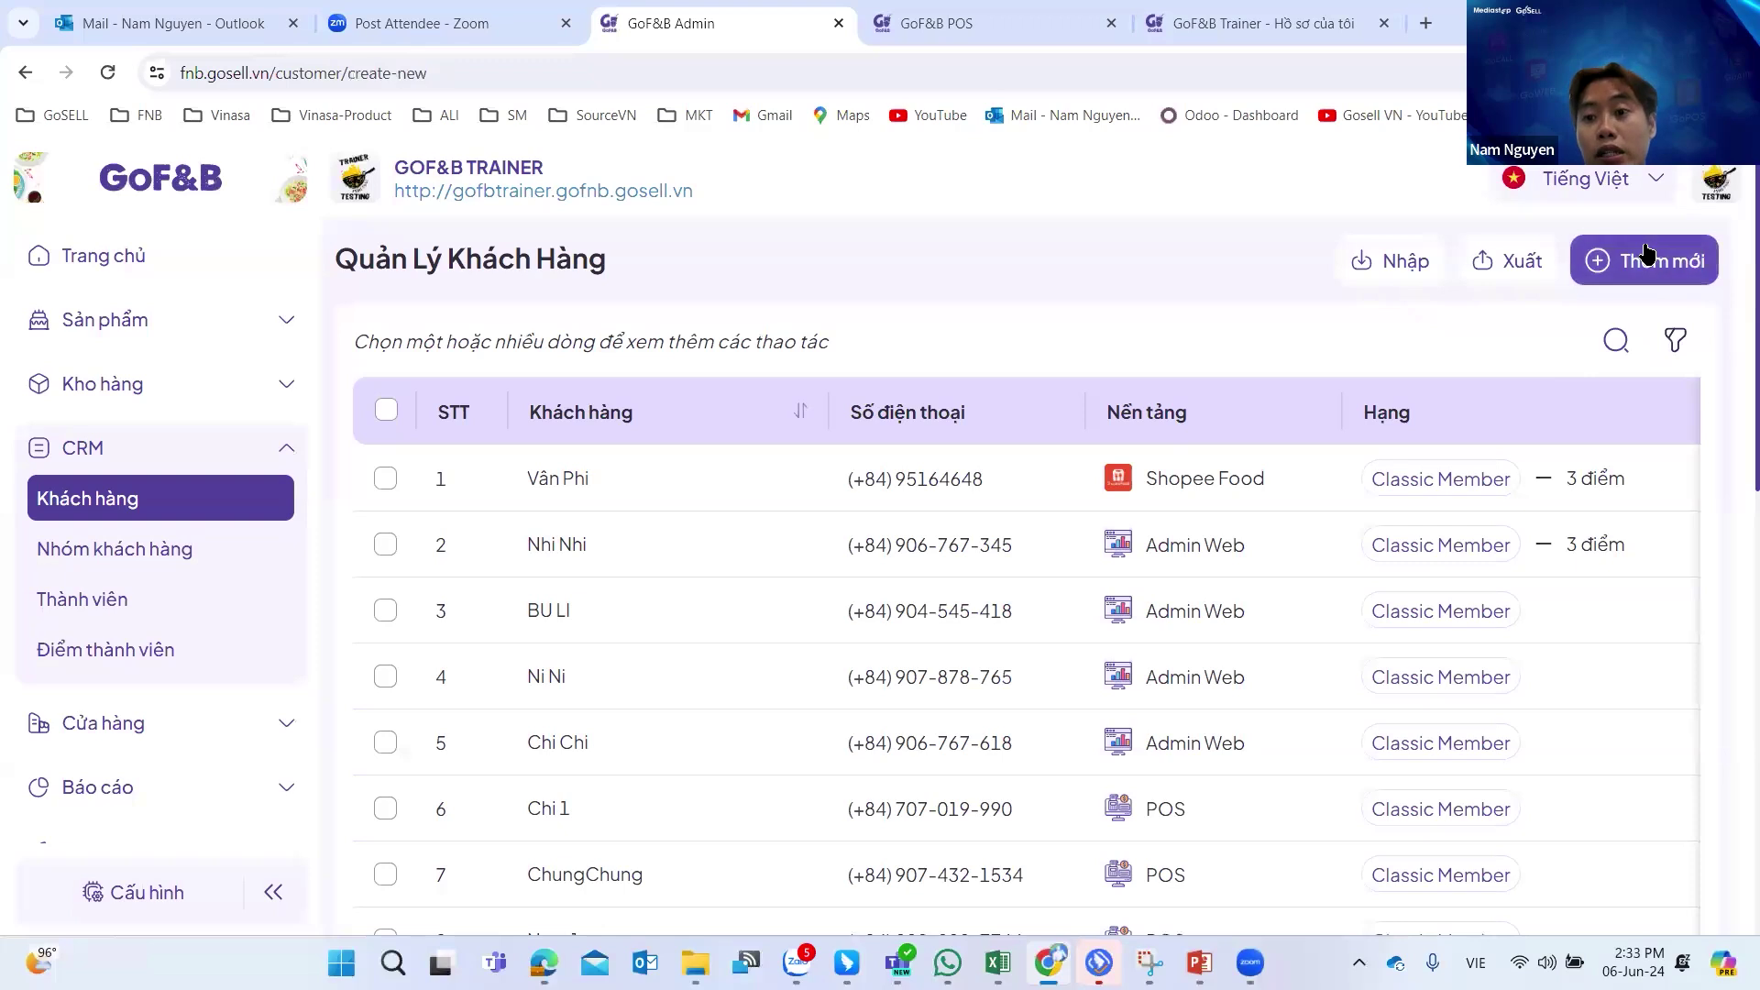
{"action": "scroll", "coordinate": [705, 510], "scroll_direction": "down", "scroll_amount": 2}
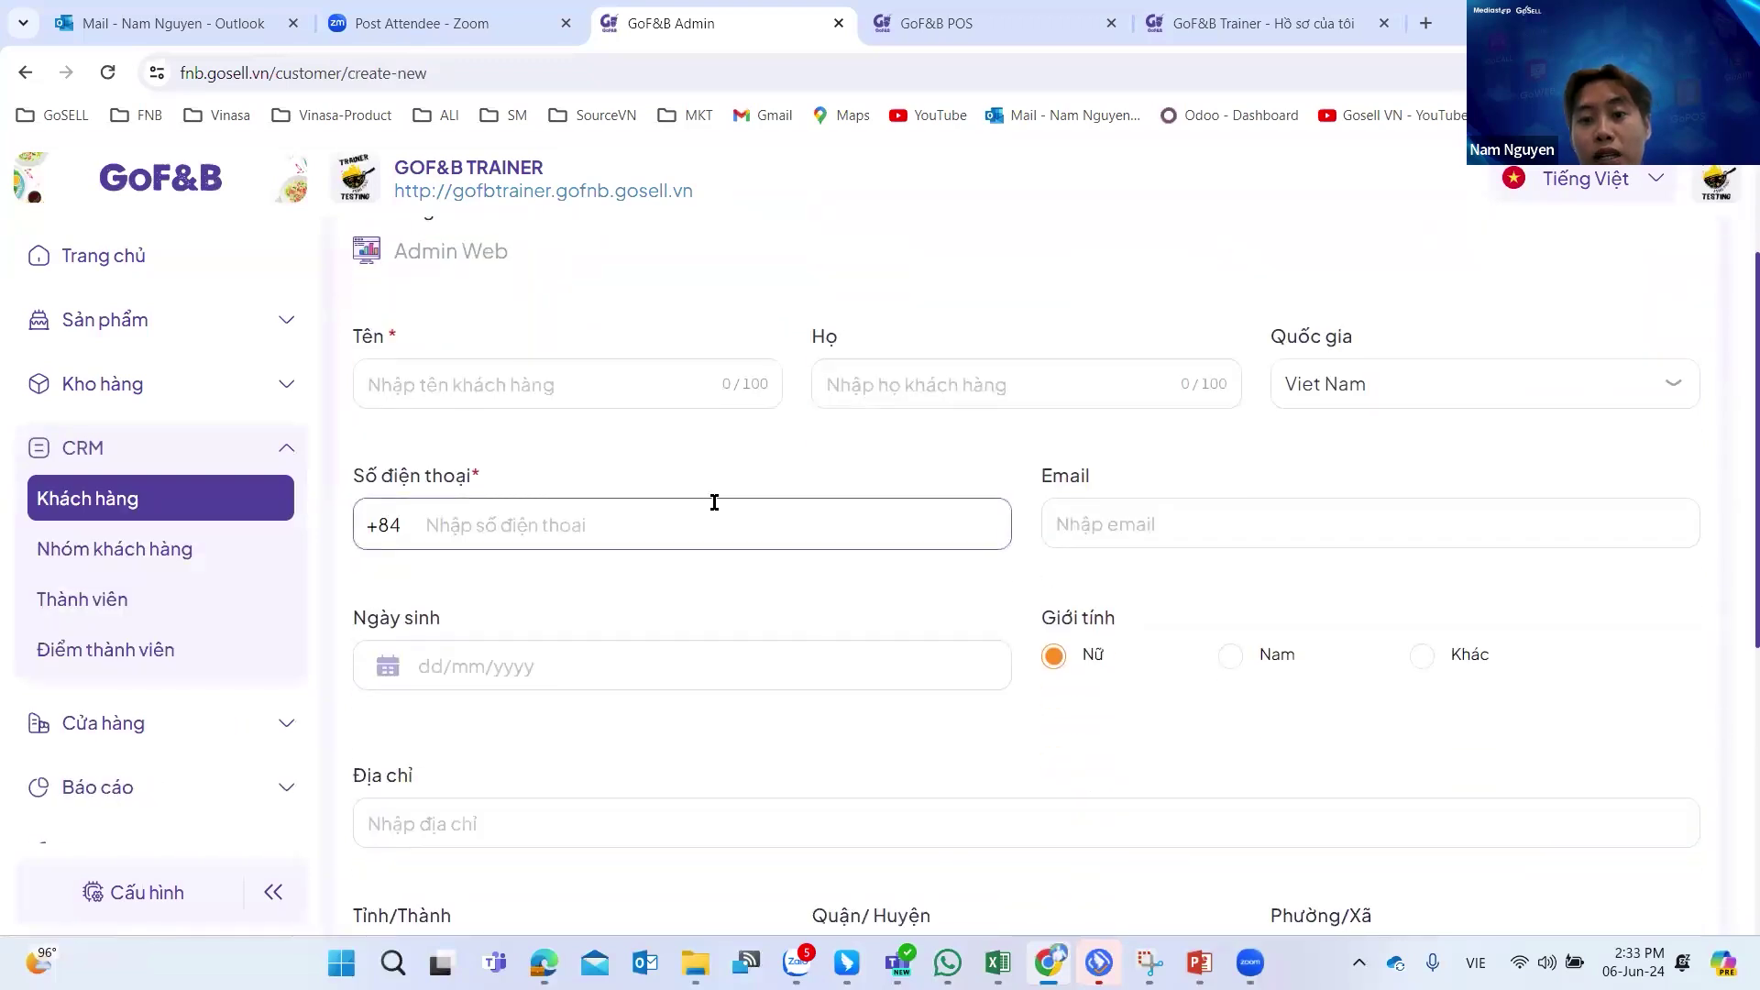
{"action": "scroll", "coordinate": [817, 510], "scroll_direction": "up", "scroll_amount": 2}
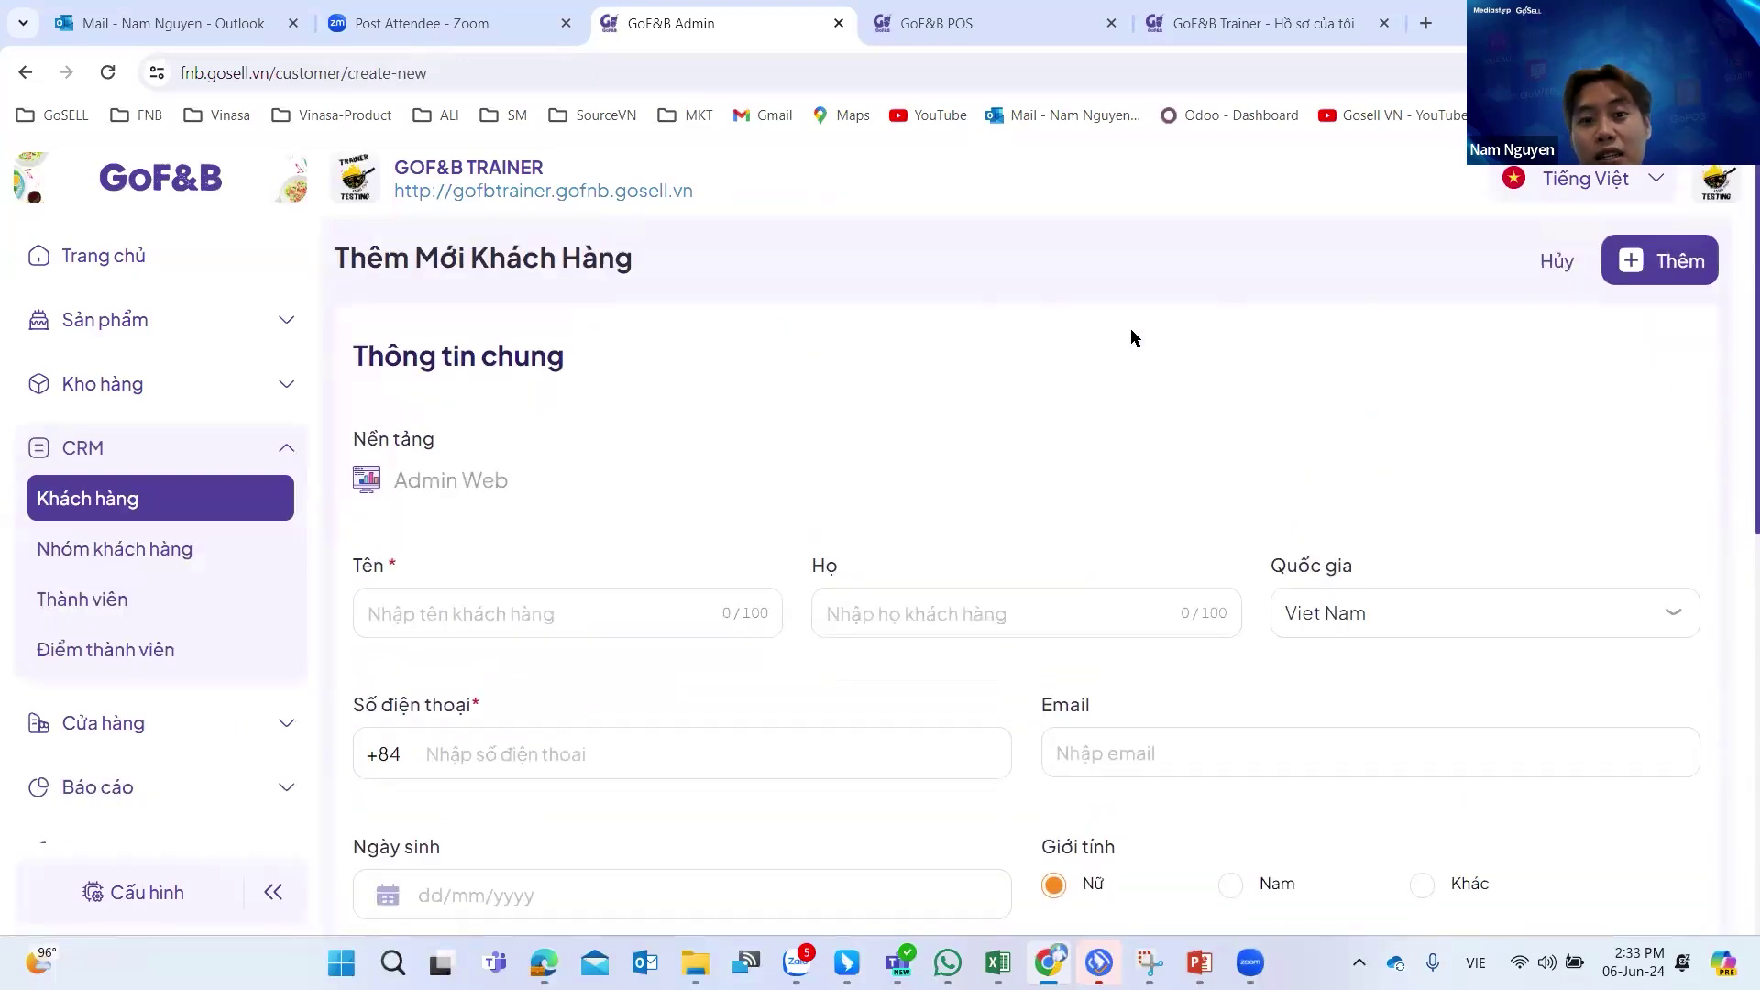
{"action": "left_click", "coordinate": [1557, 266]}
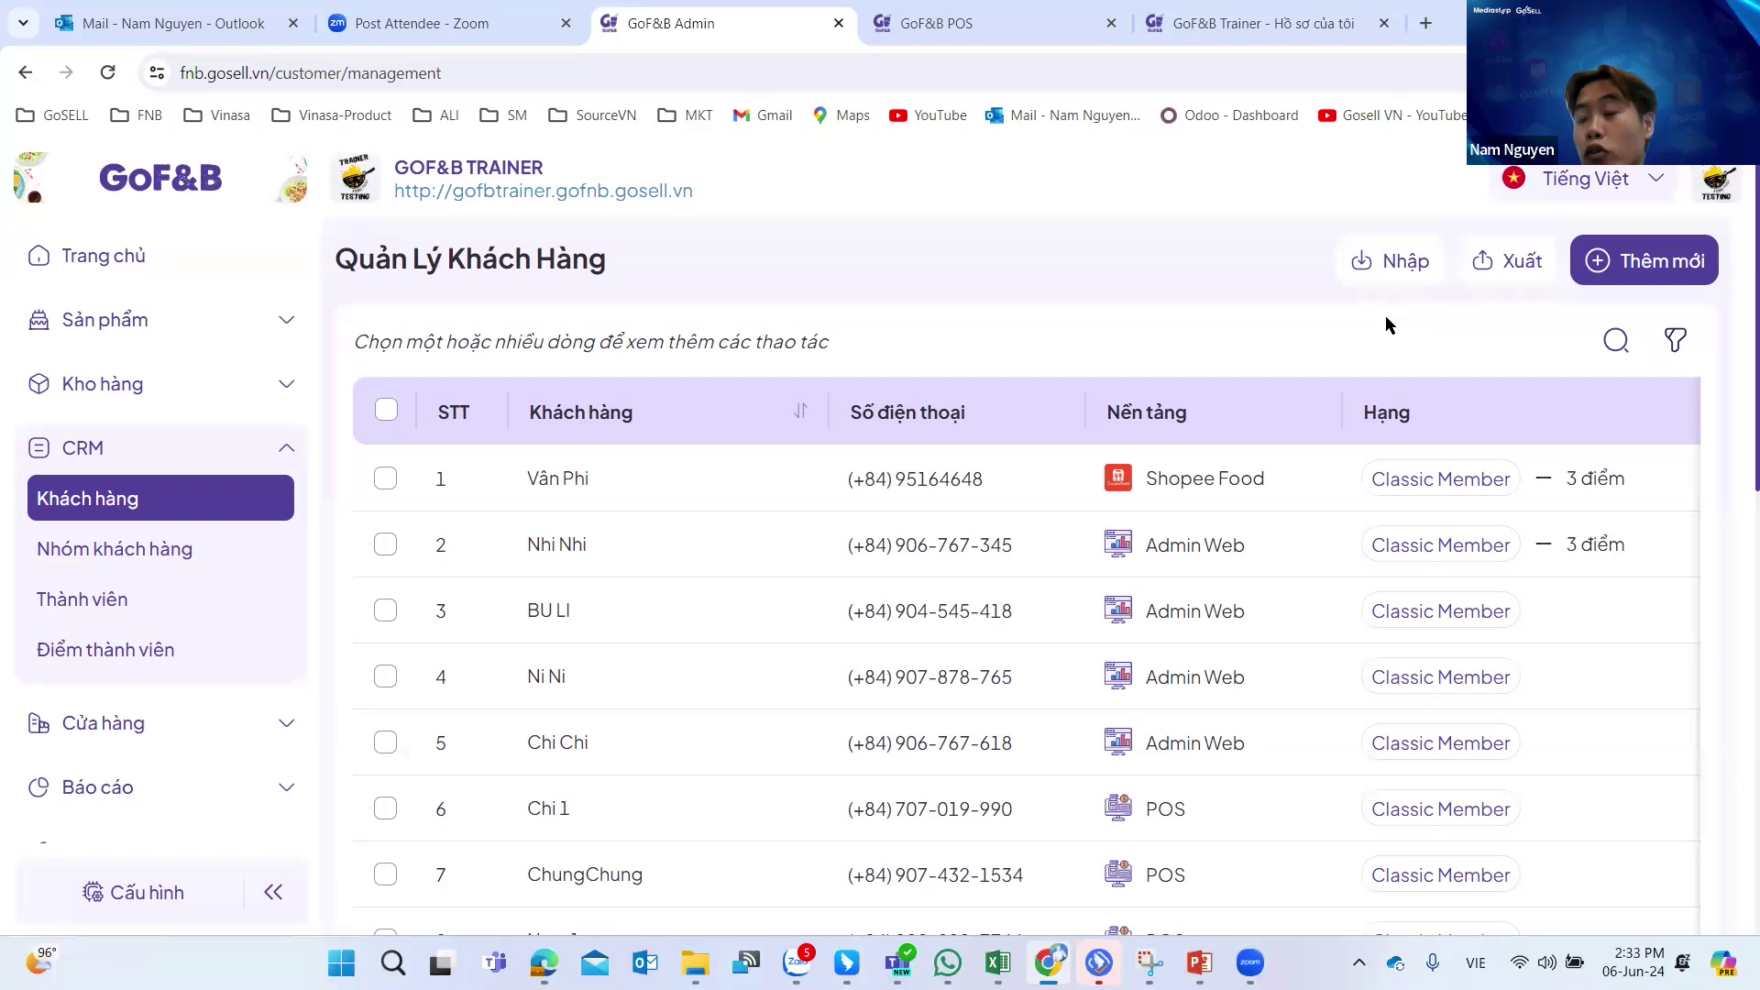
{"action": "left_click", "coordinate": [1400, 264]}
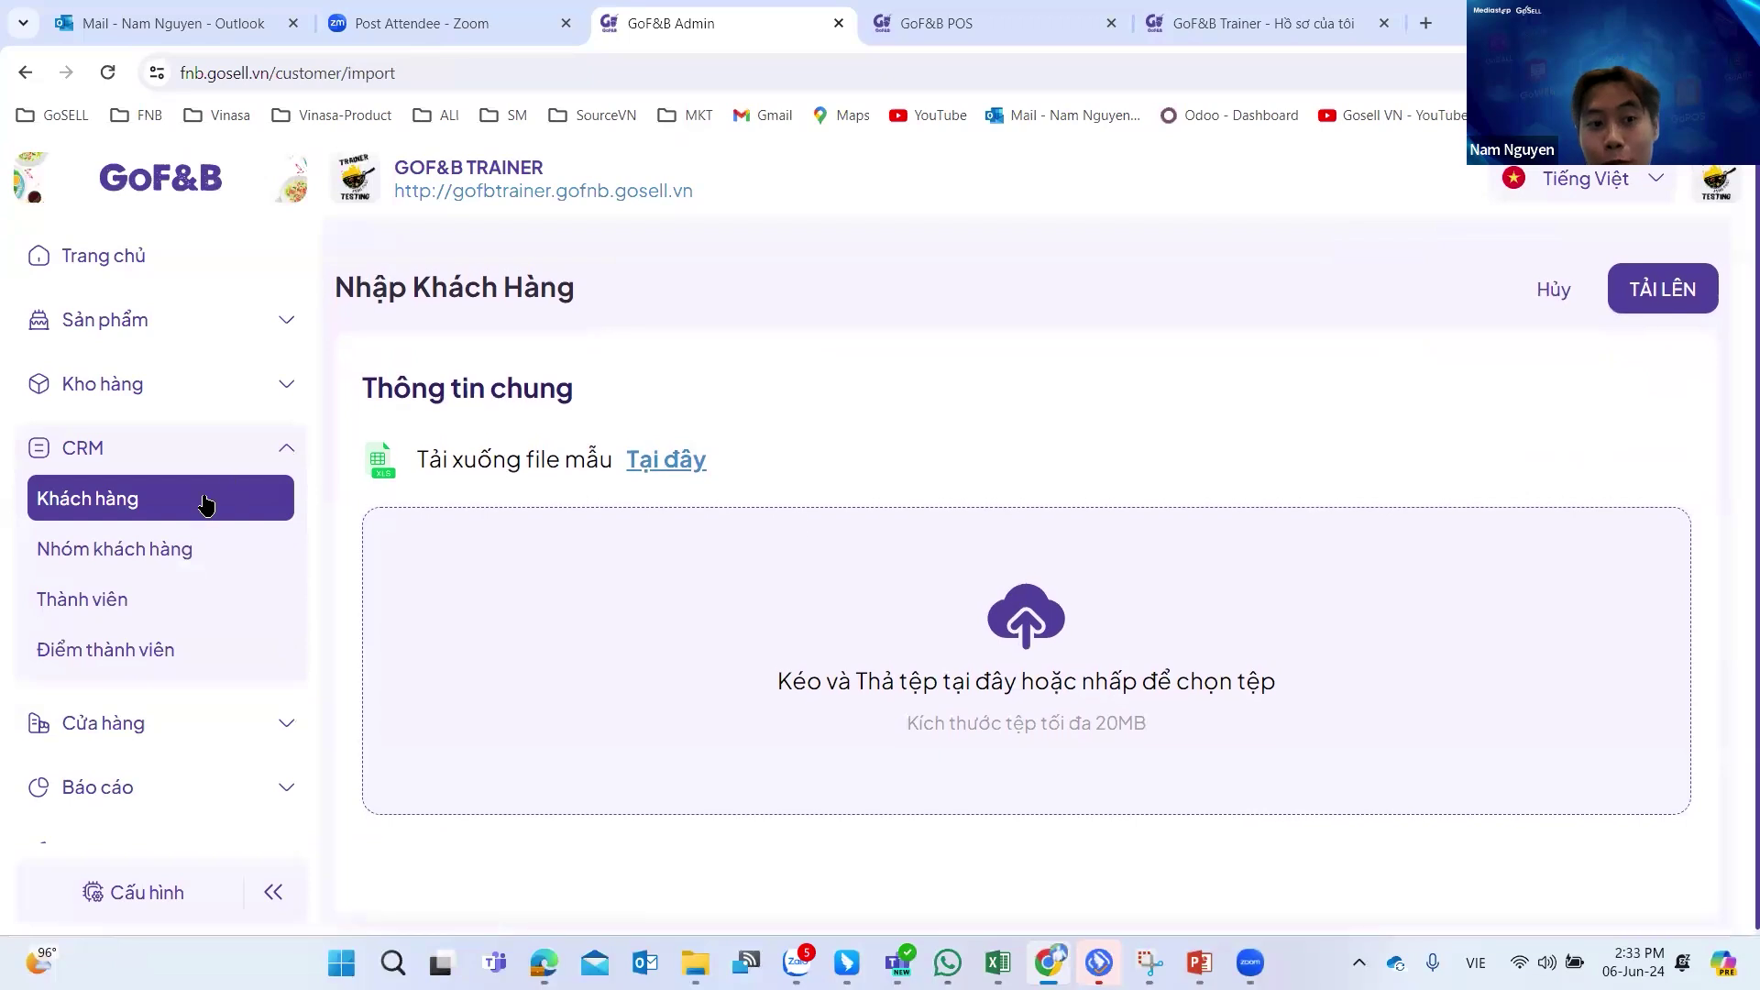
{"action": "left_click", "coordinate": [81, 510]}
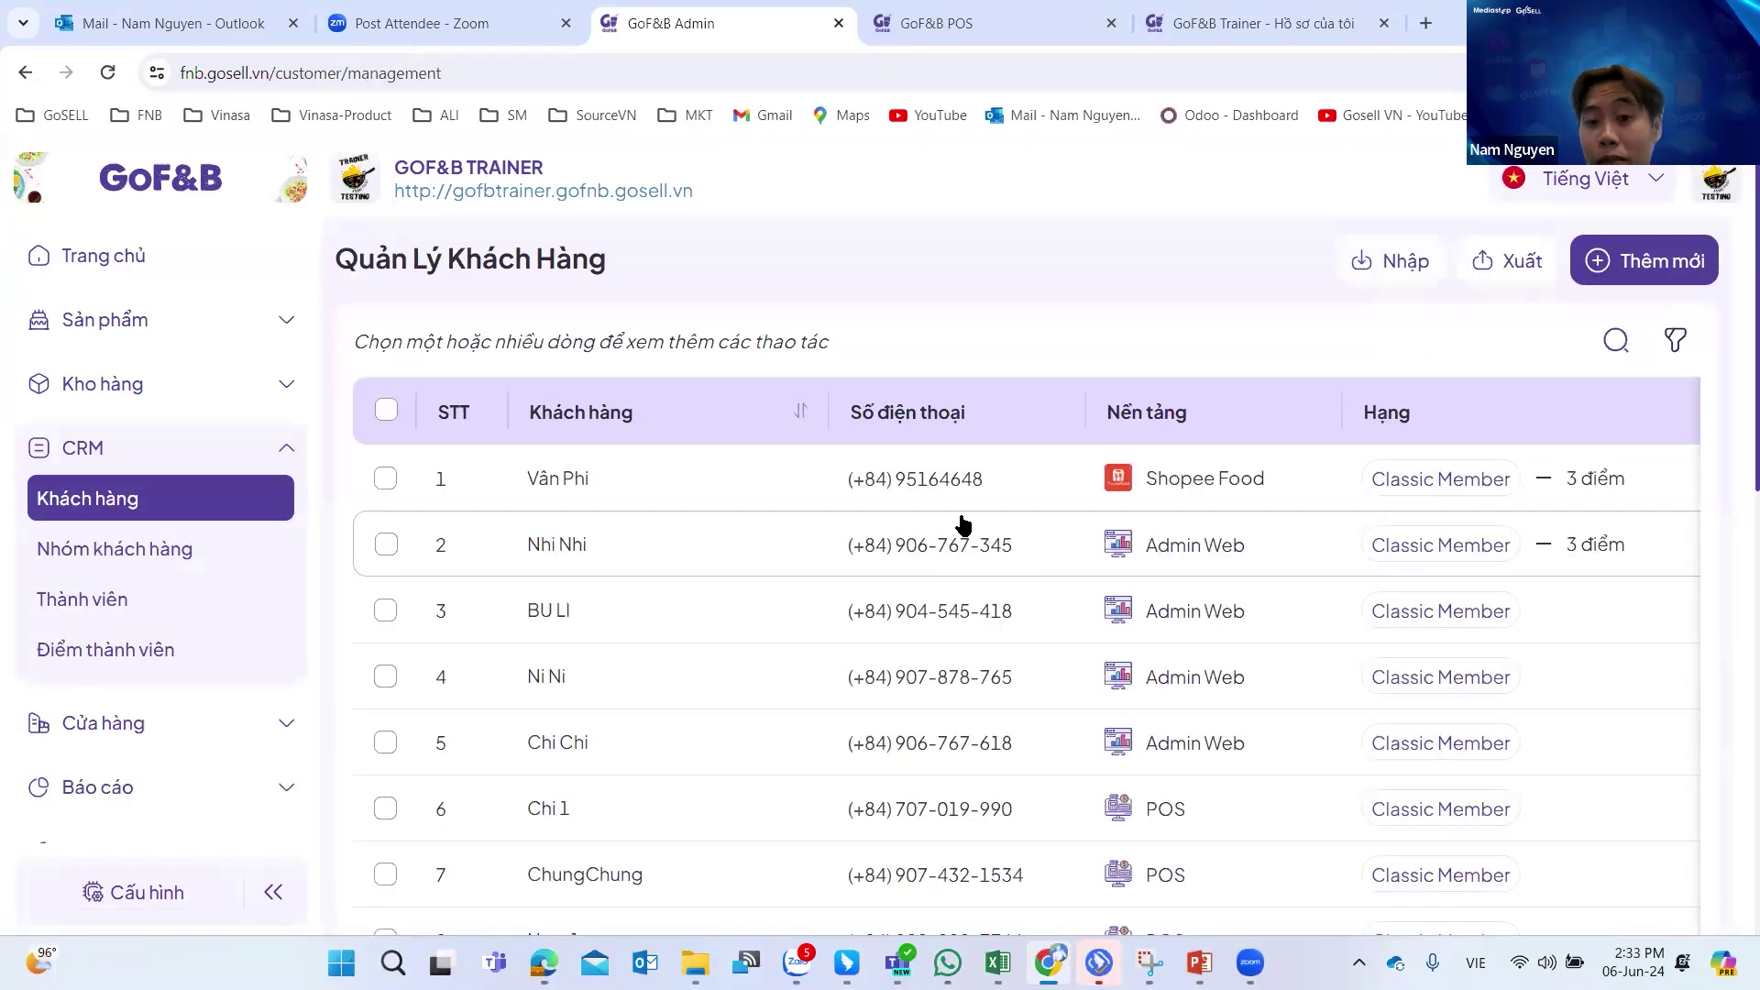
Start a new customer group in CRM and name it "sinh nhật".
{"action": "left_click", "coordinate": [117, 576]}
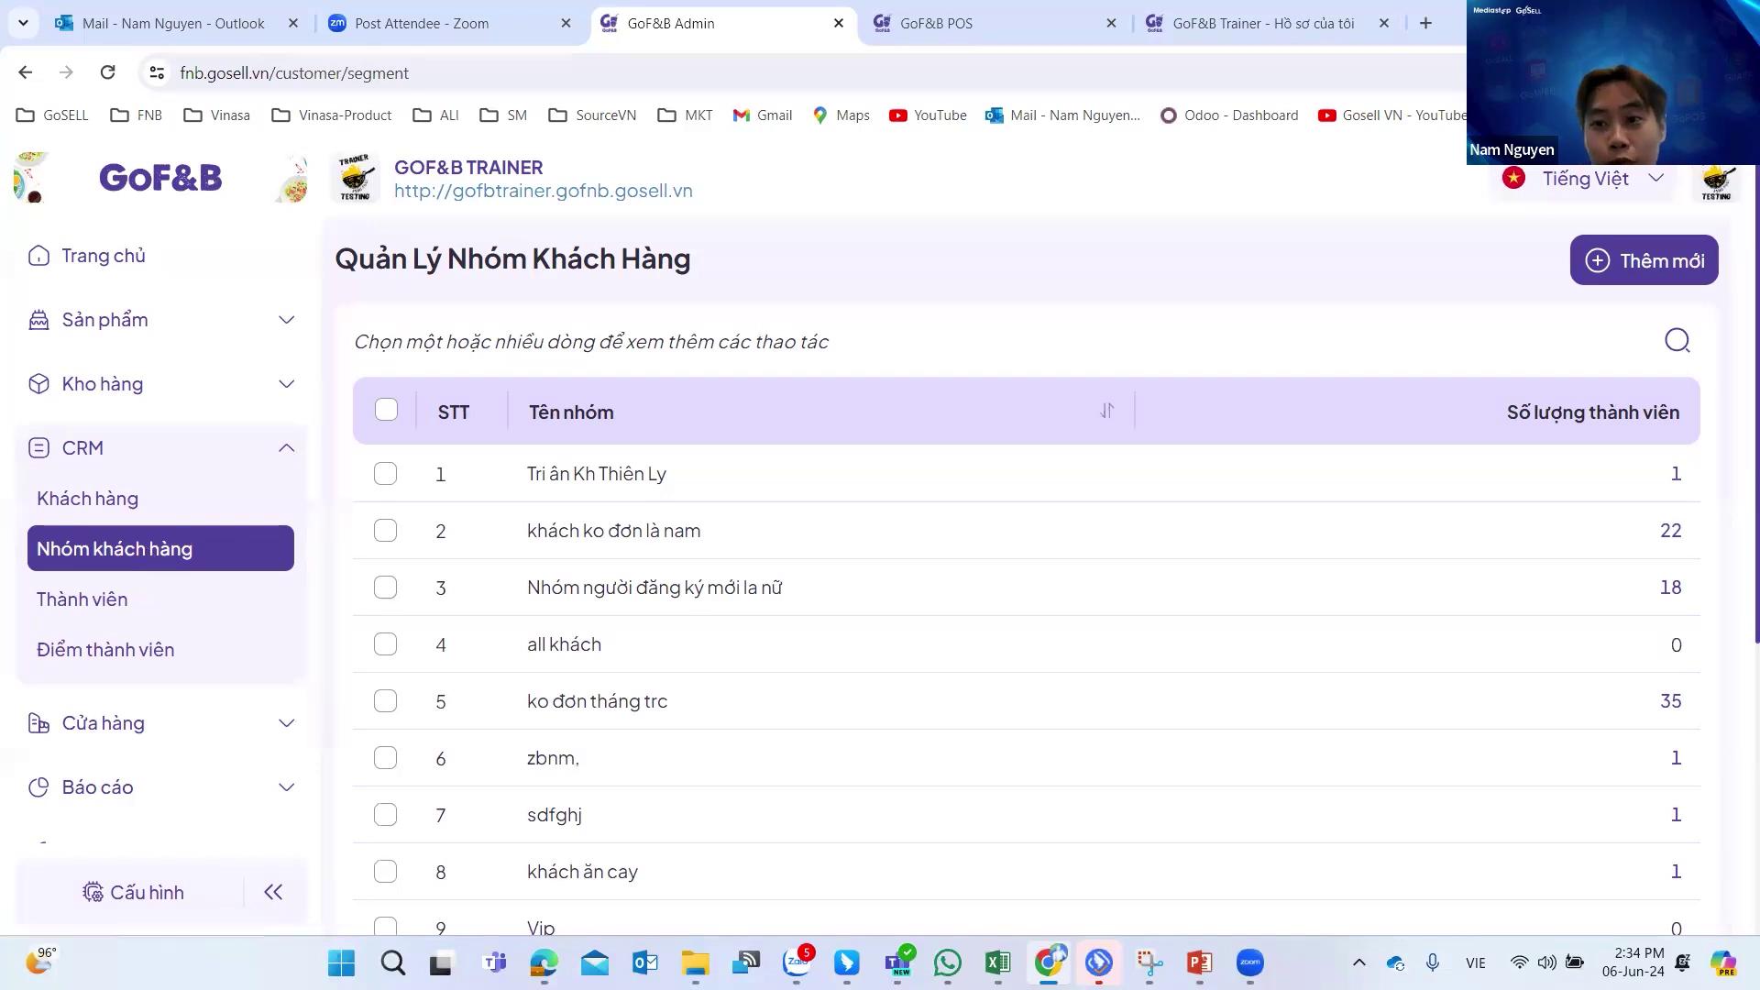
{"action": "left_click", "coordinate": [1688, 280]}
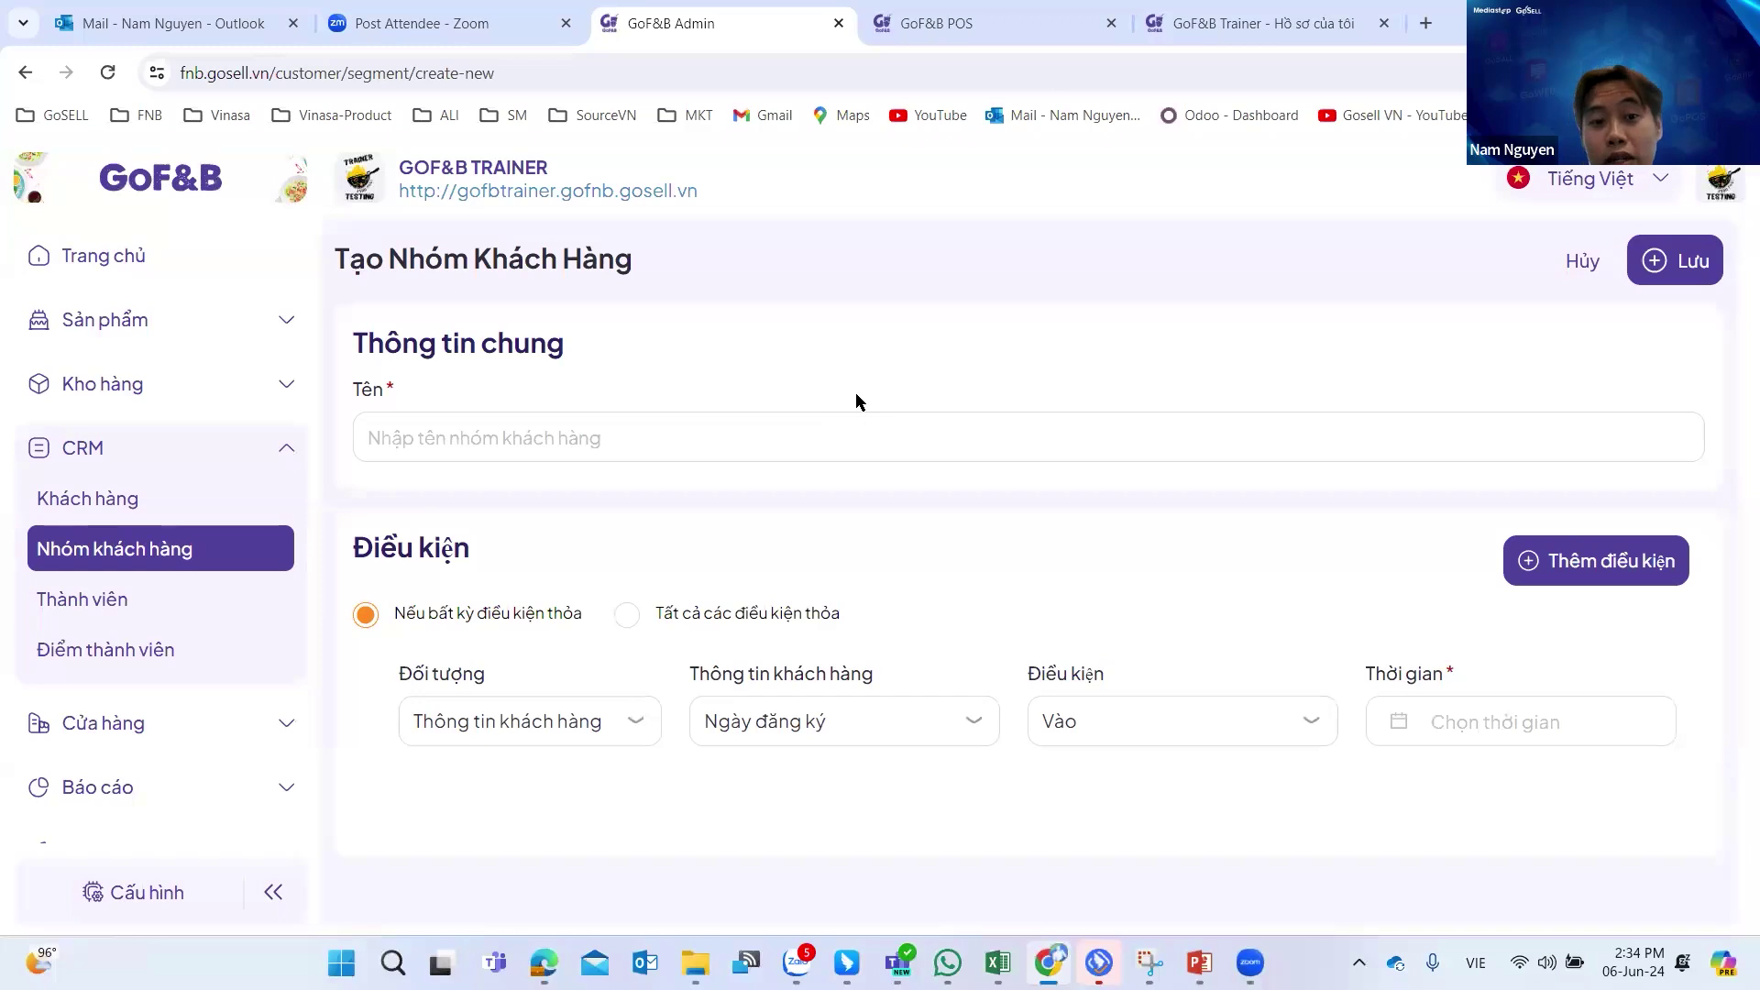
{"action": "left_click", "coordinate": [773, 433]}
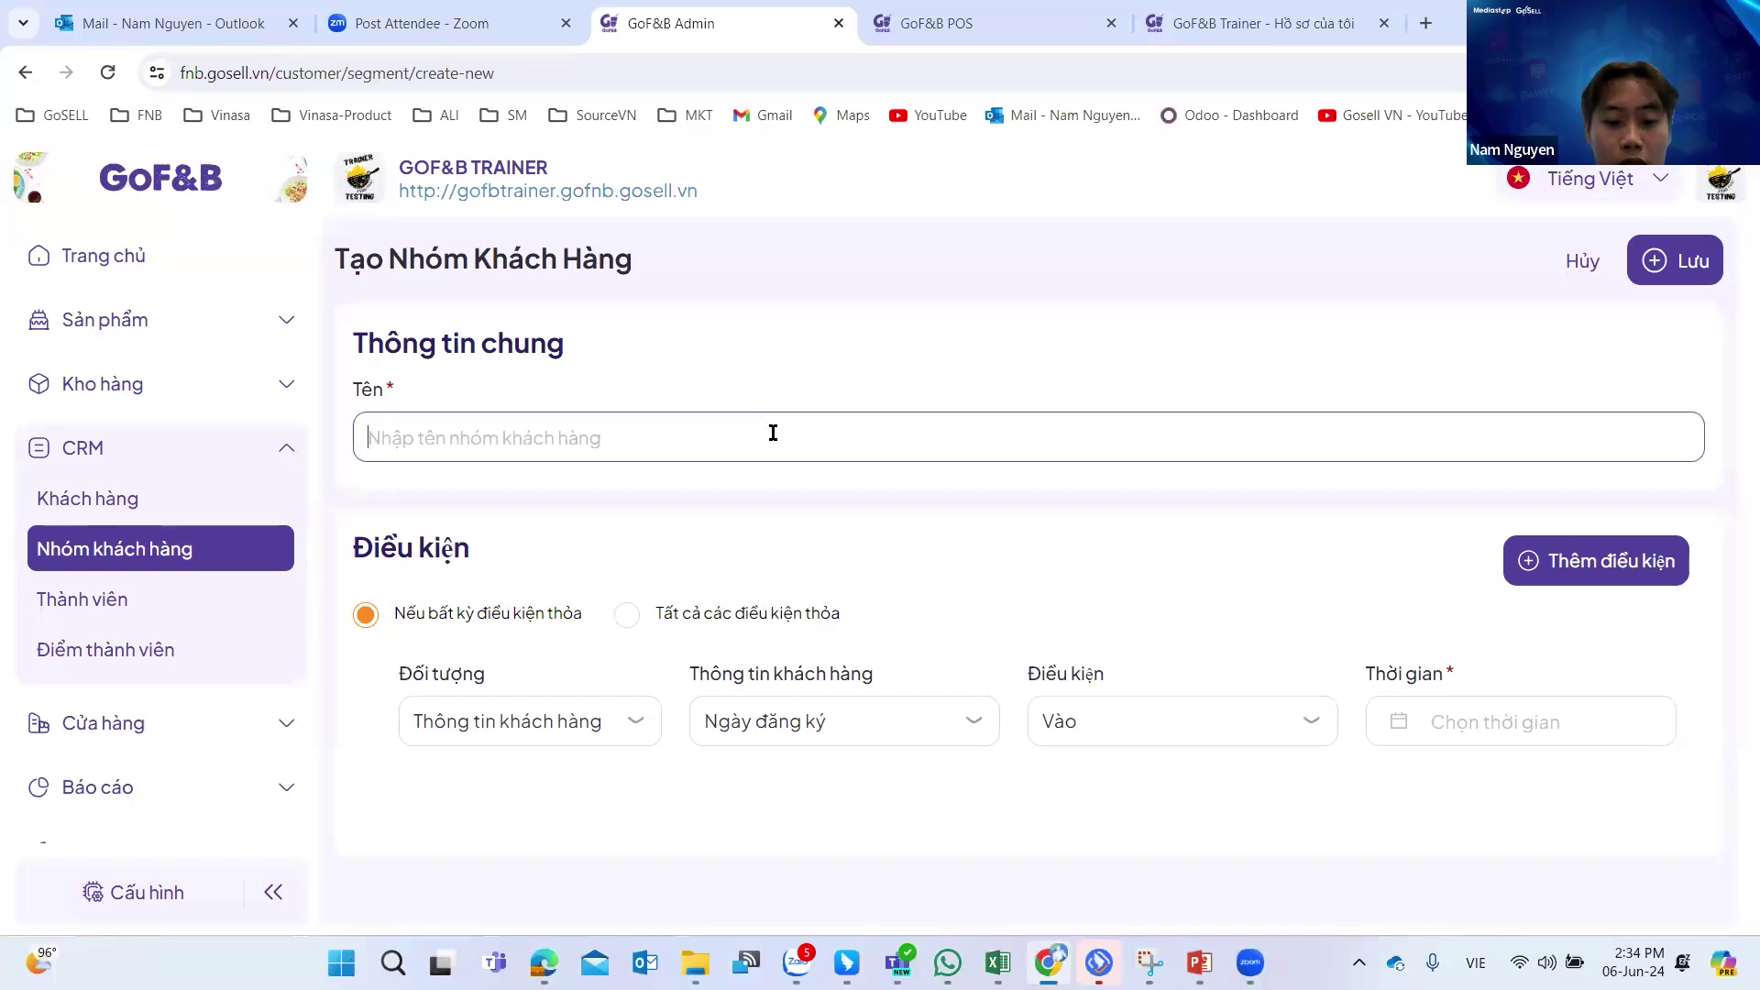
{"action": "type", "text": "sinh nhât"}
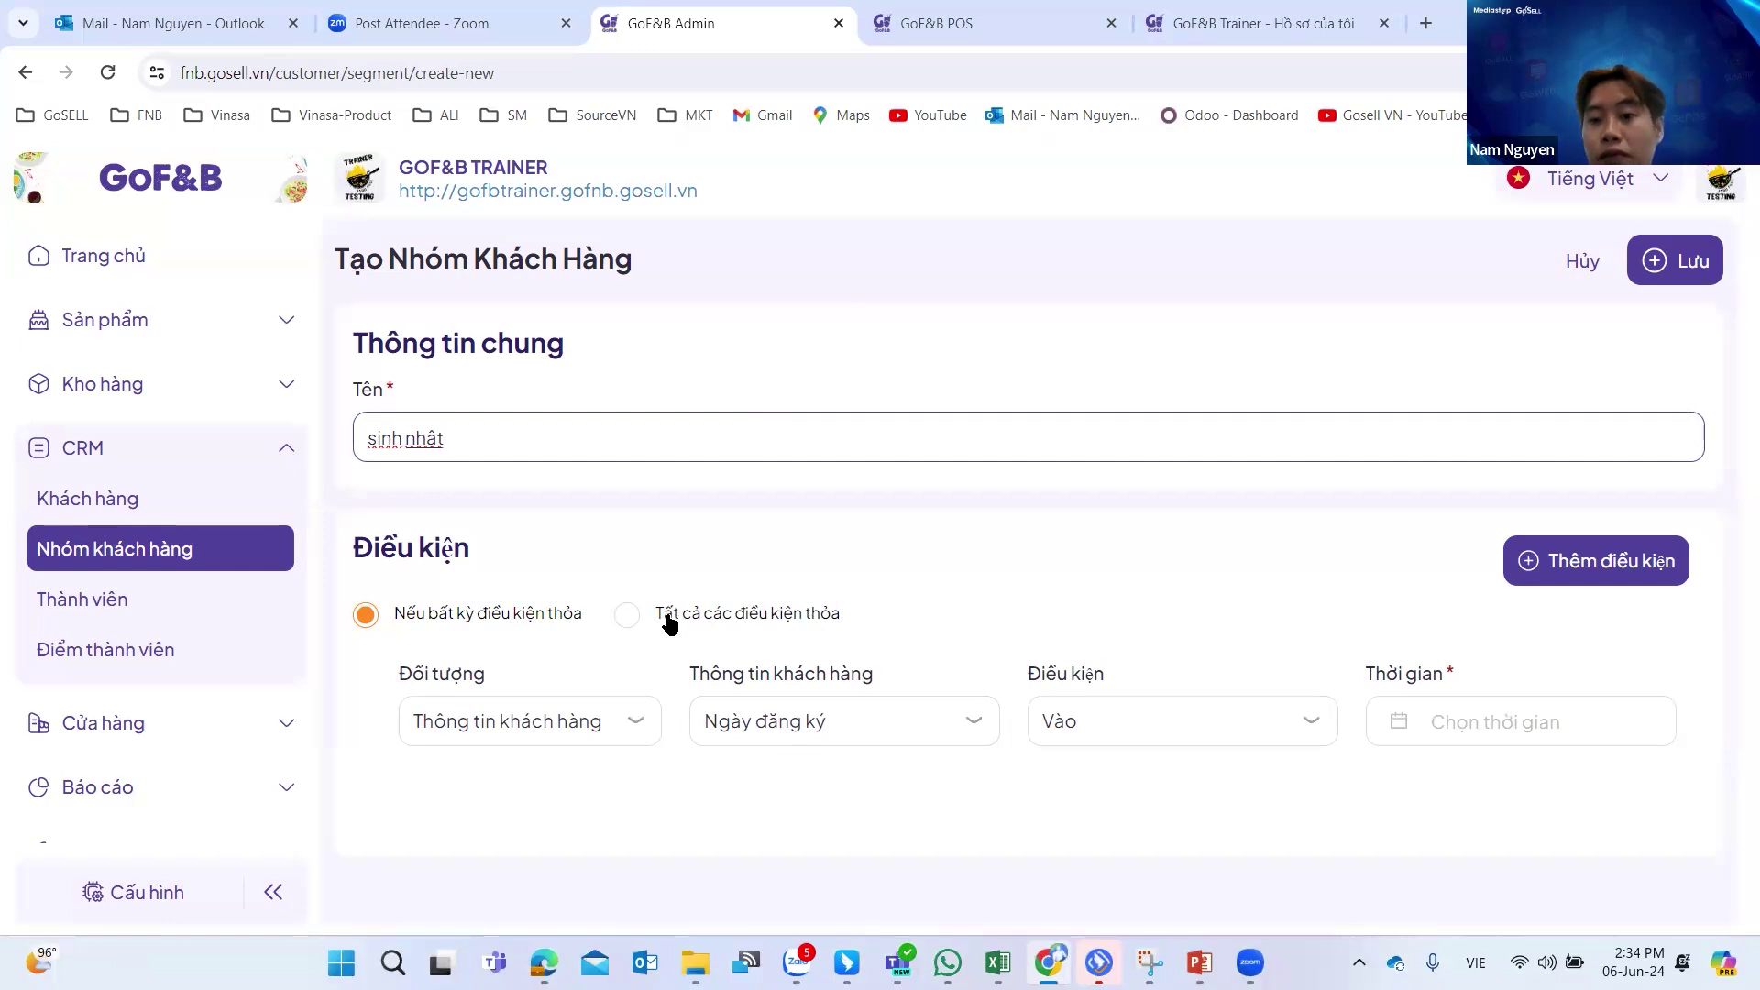
Add a second condition to the customer group and set the matching rule to "Nếu bất kỳ điều kiện thỏa".
{"action": "left_click", "coordinate": [695, 623]}
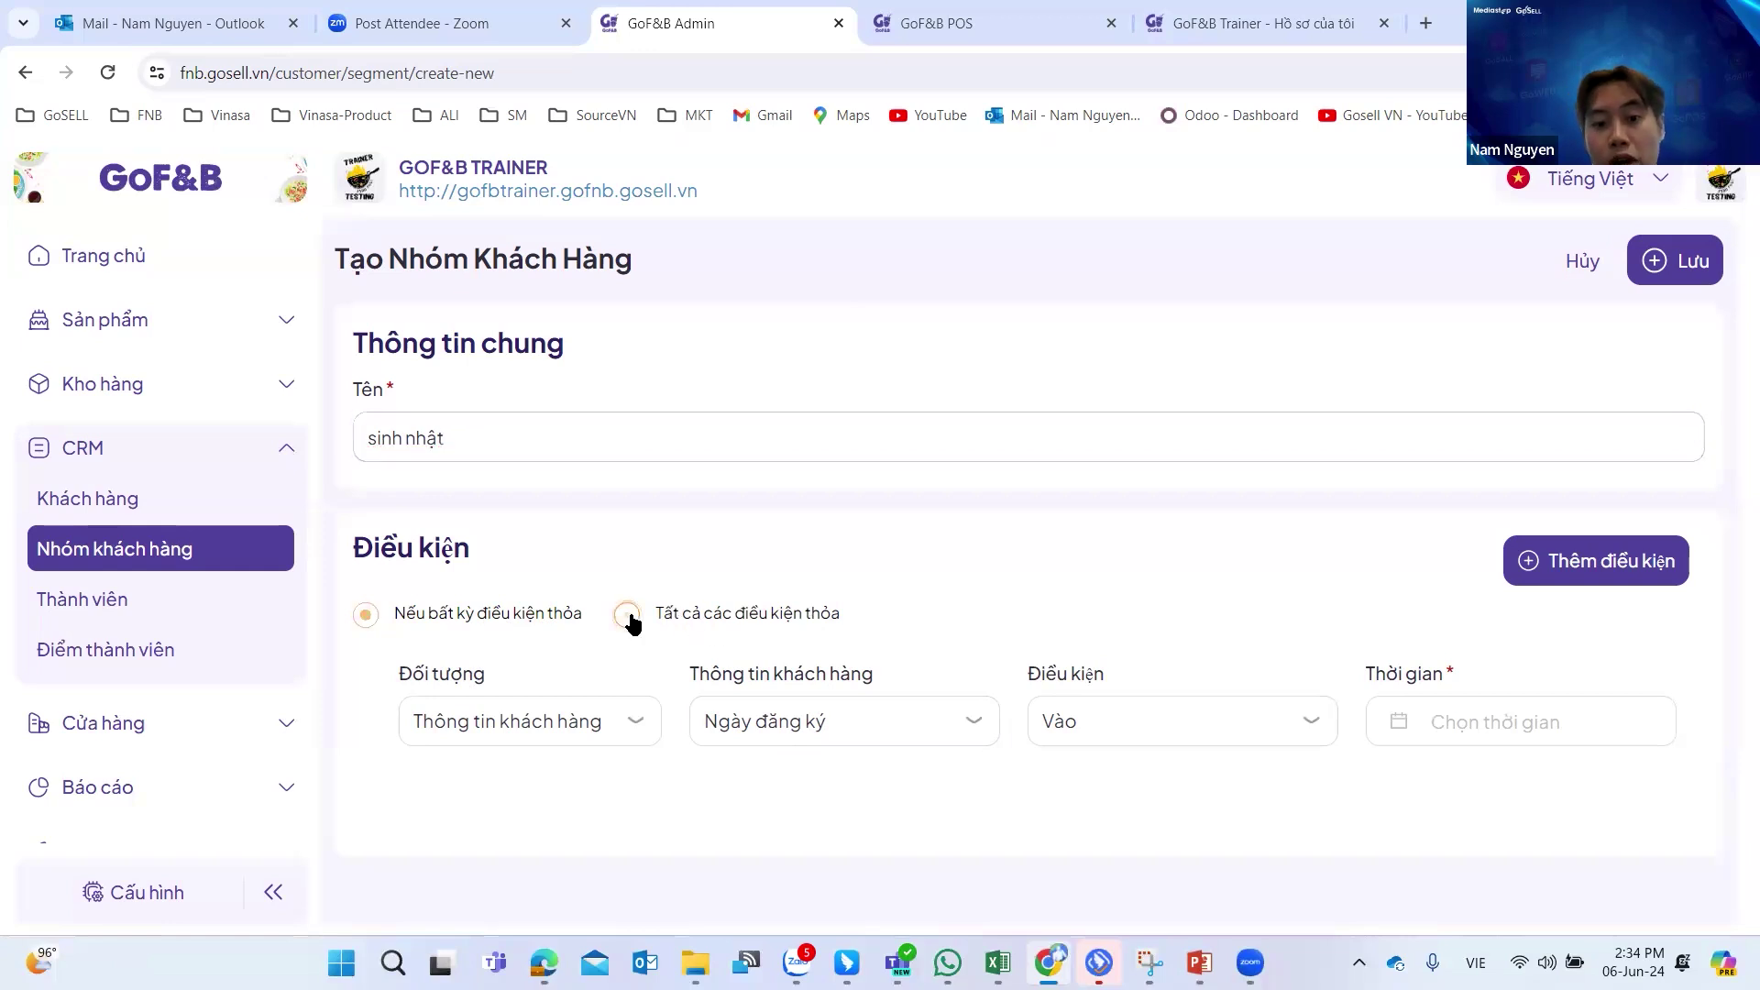
{"action": "left_click", "coordinate": [1558, 560]}
{"action": "scroll", "coordinate": [1097, 525], "scroll_direction": "down", "scroll_amount": 3}
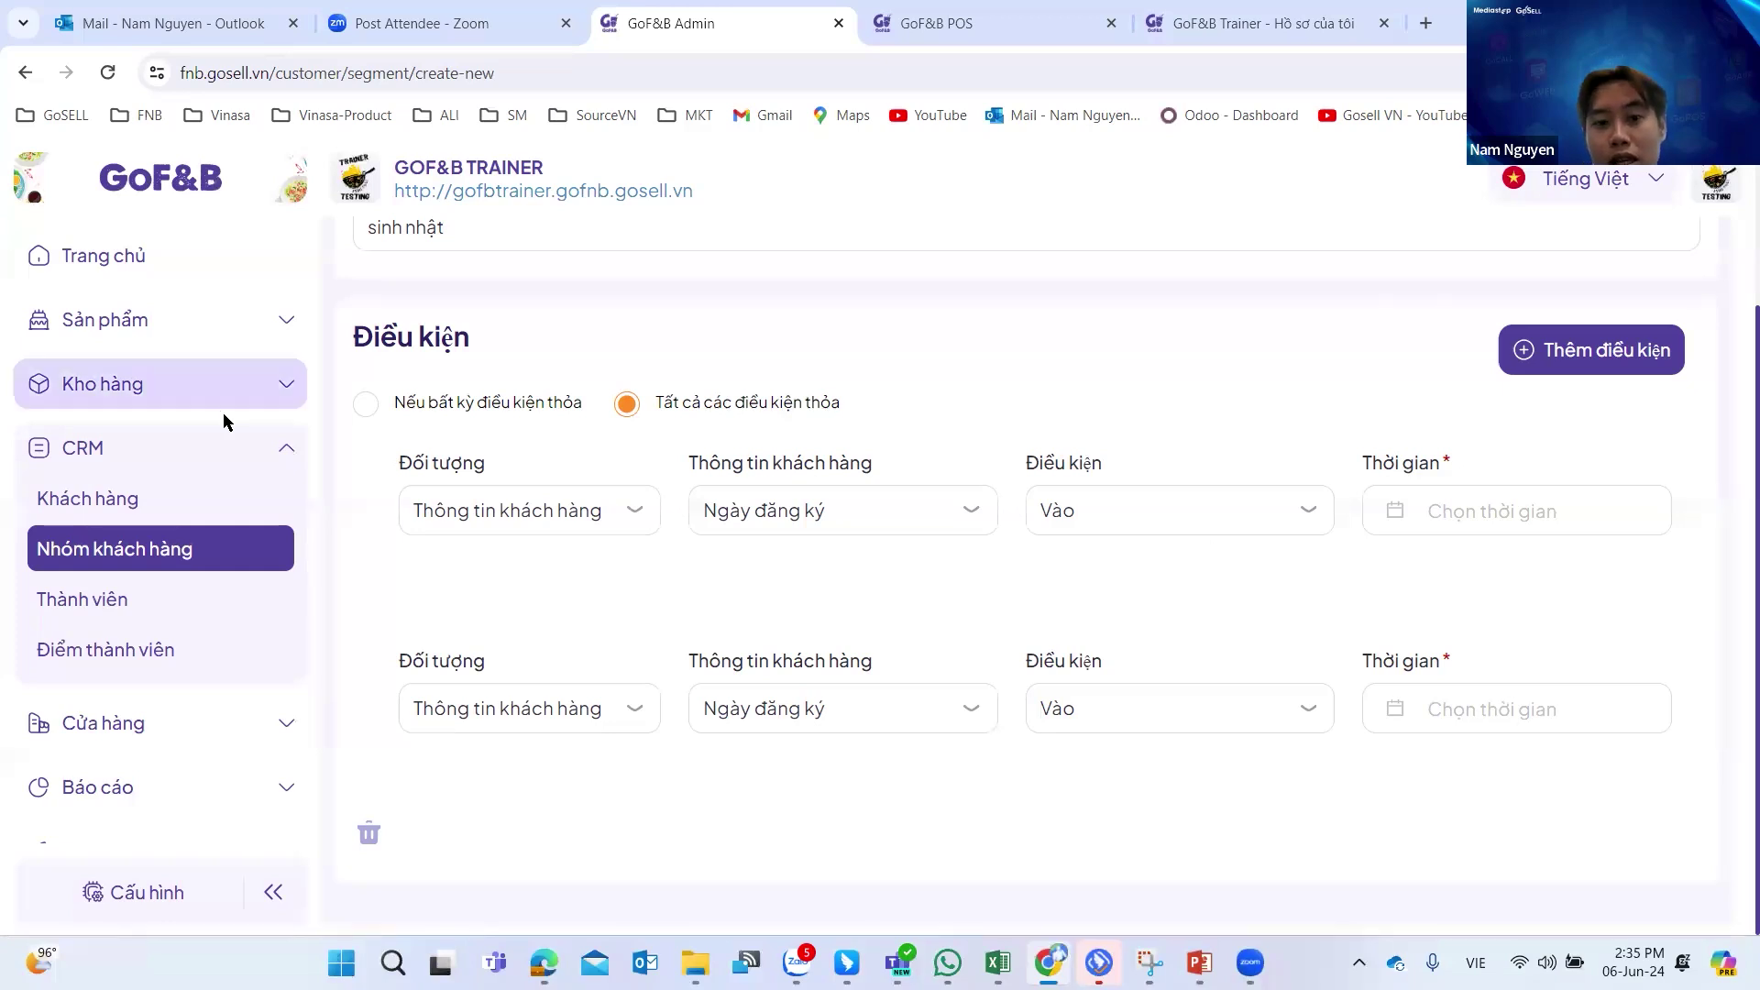
{"action": "left_click", "coordinate": [383, 407]}
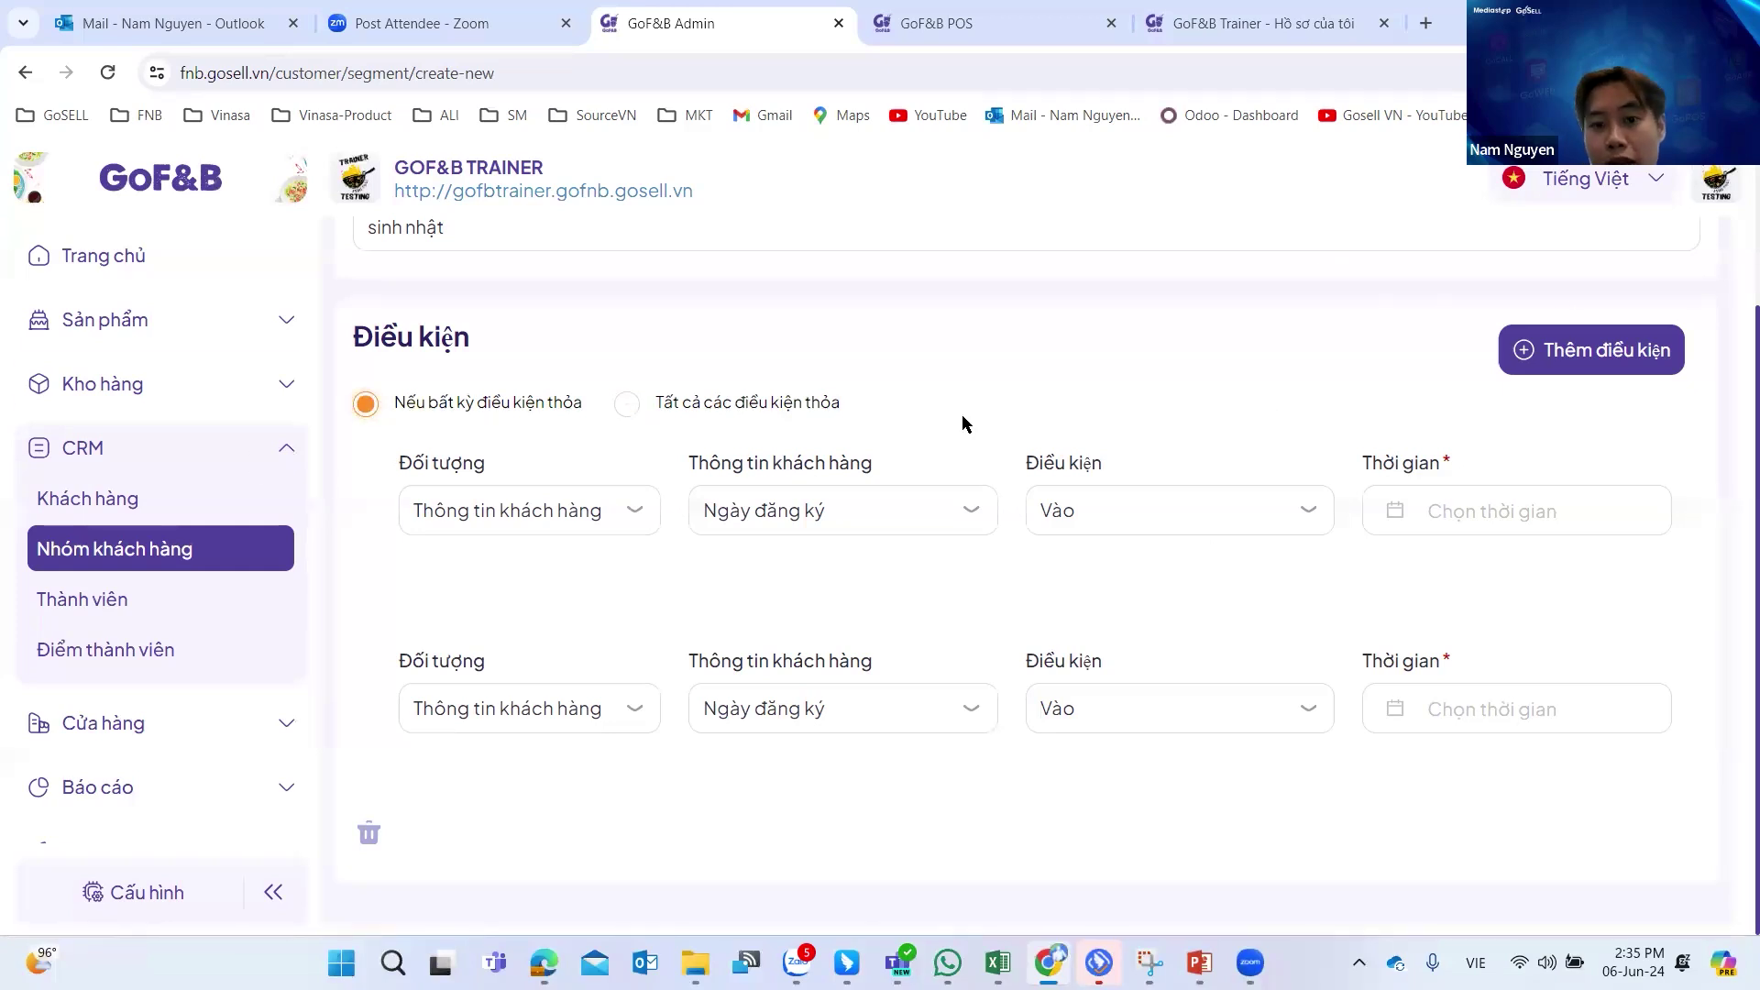
Switch the first condition's object to "Thông tin đơn hàng" to see its fields, and return it to "Thông tin khách hàng".
{"action": "left_click", "coordinate": [495, 530]}
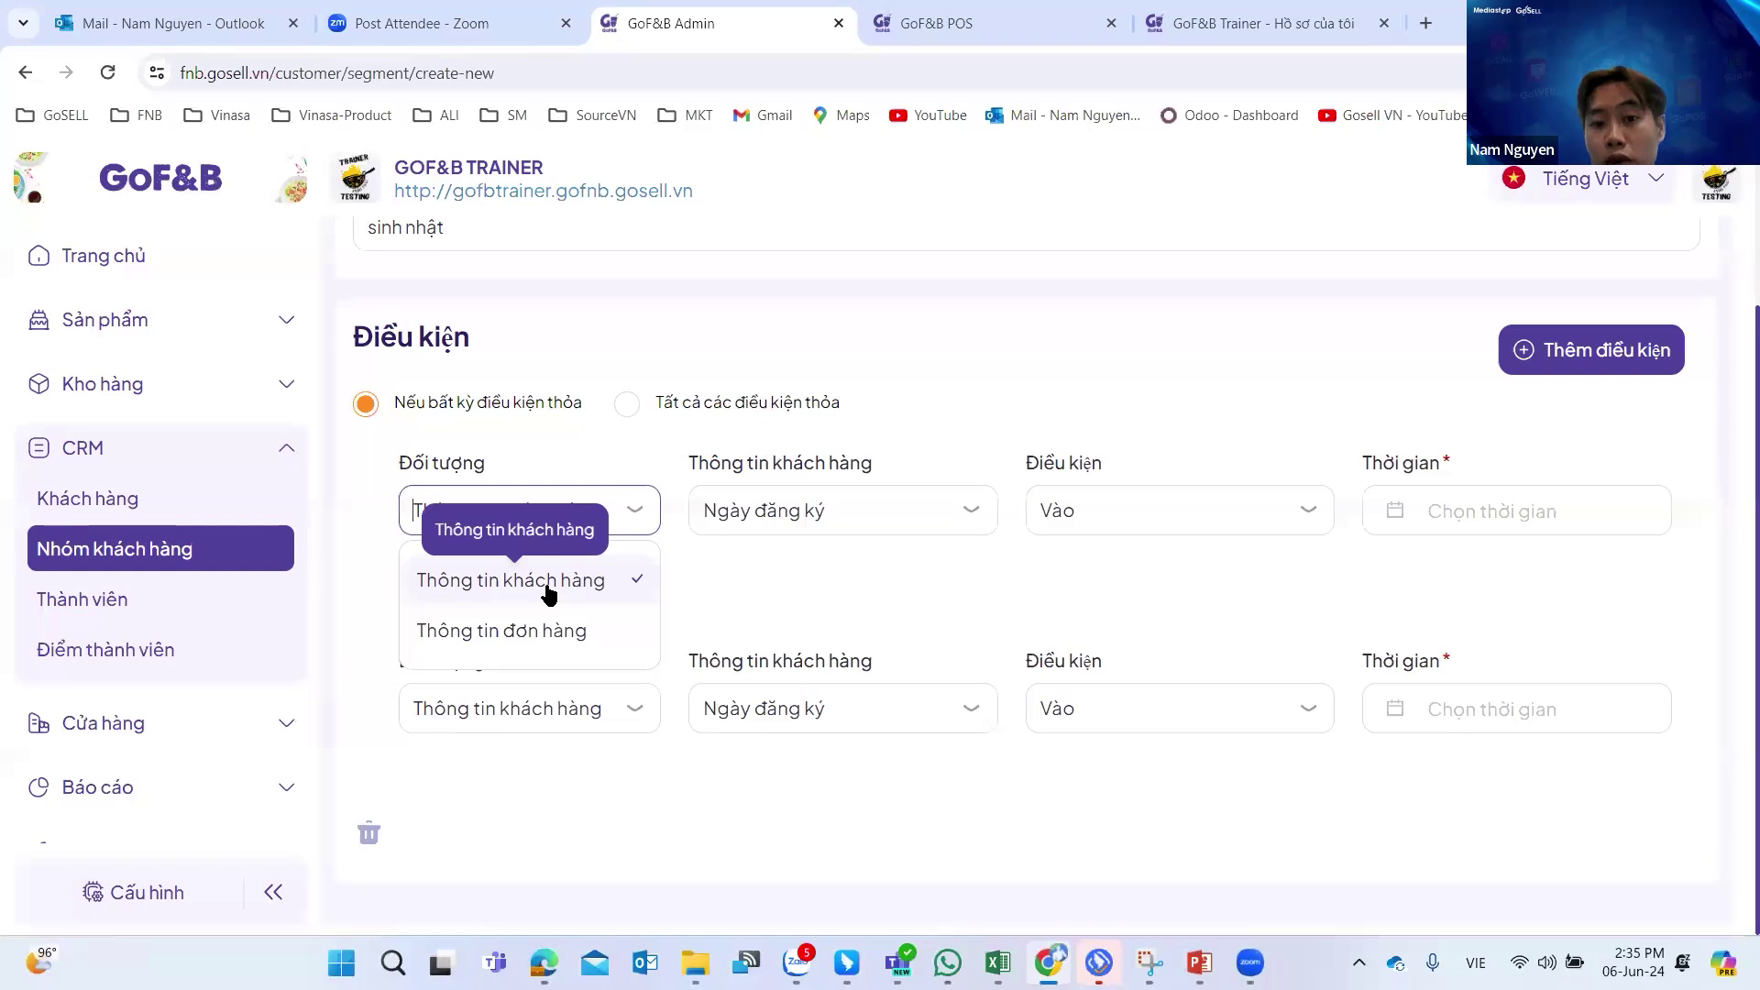
{"action": "left_click", "coordinate": [833, 577]}
{"action": "left_click", "coordinate": [562, 510]}
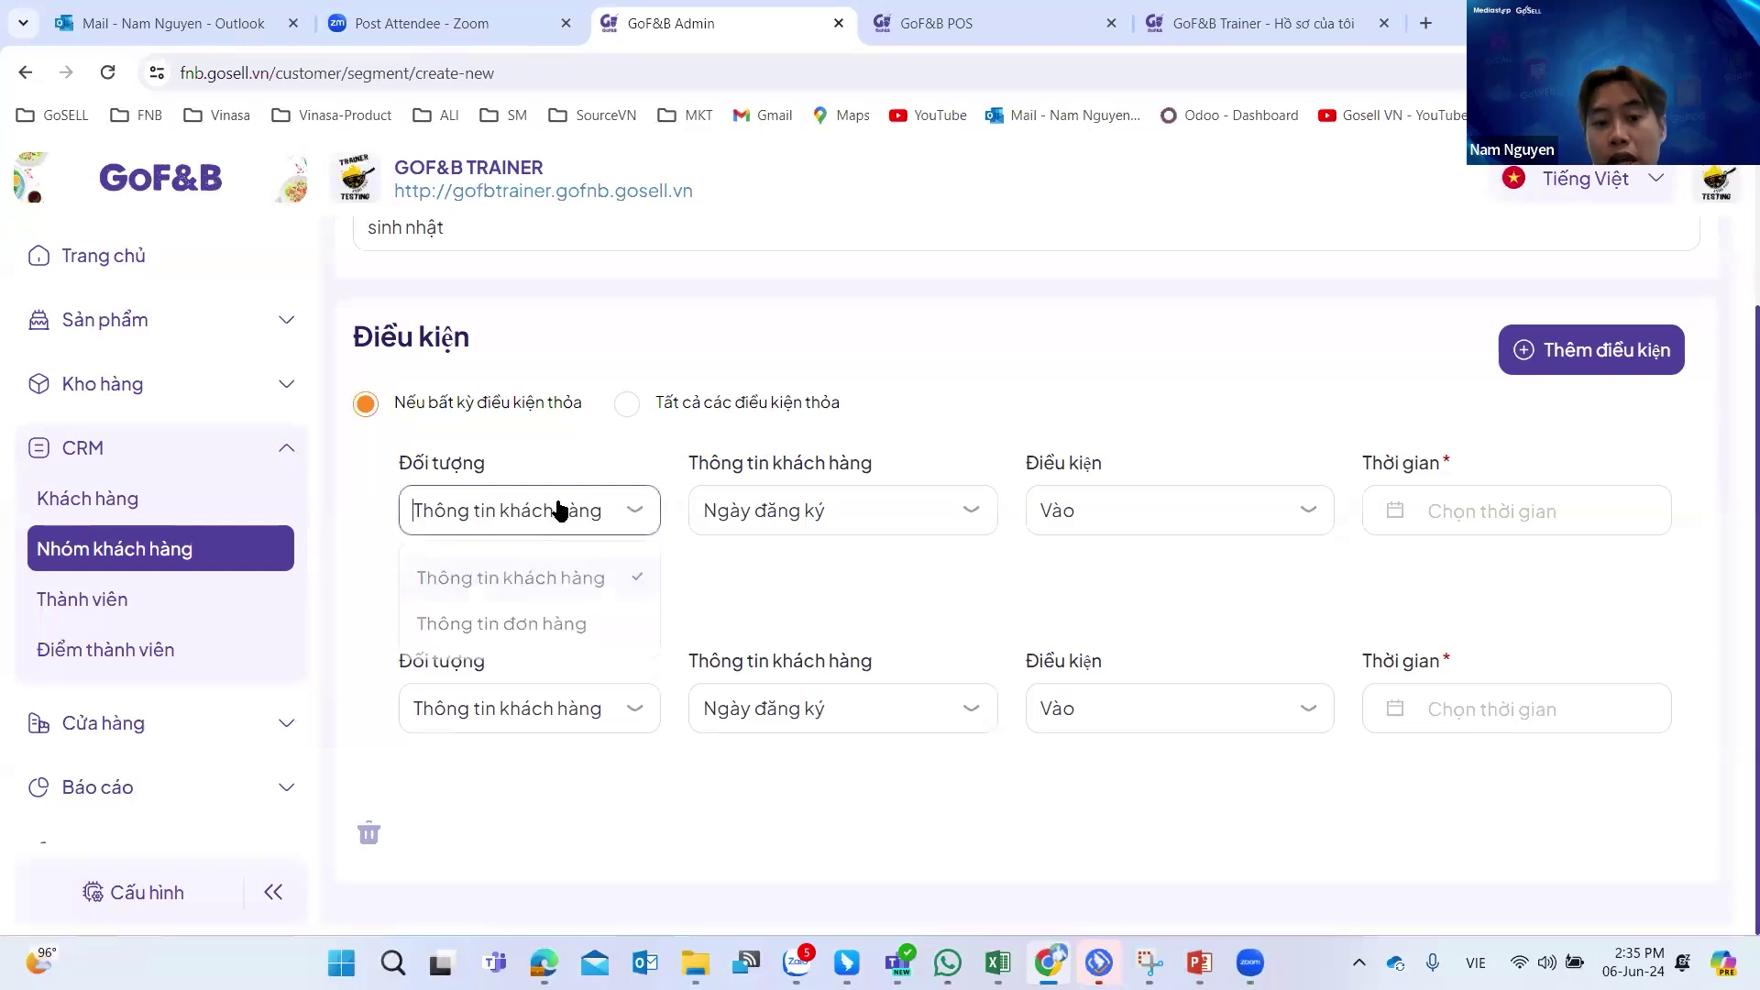
{"action": "left_click", "coordinate": [564, 634]}
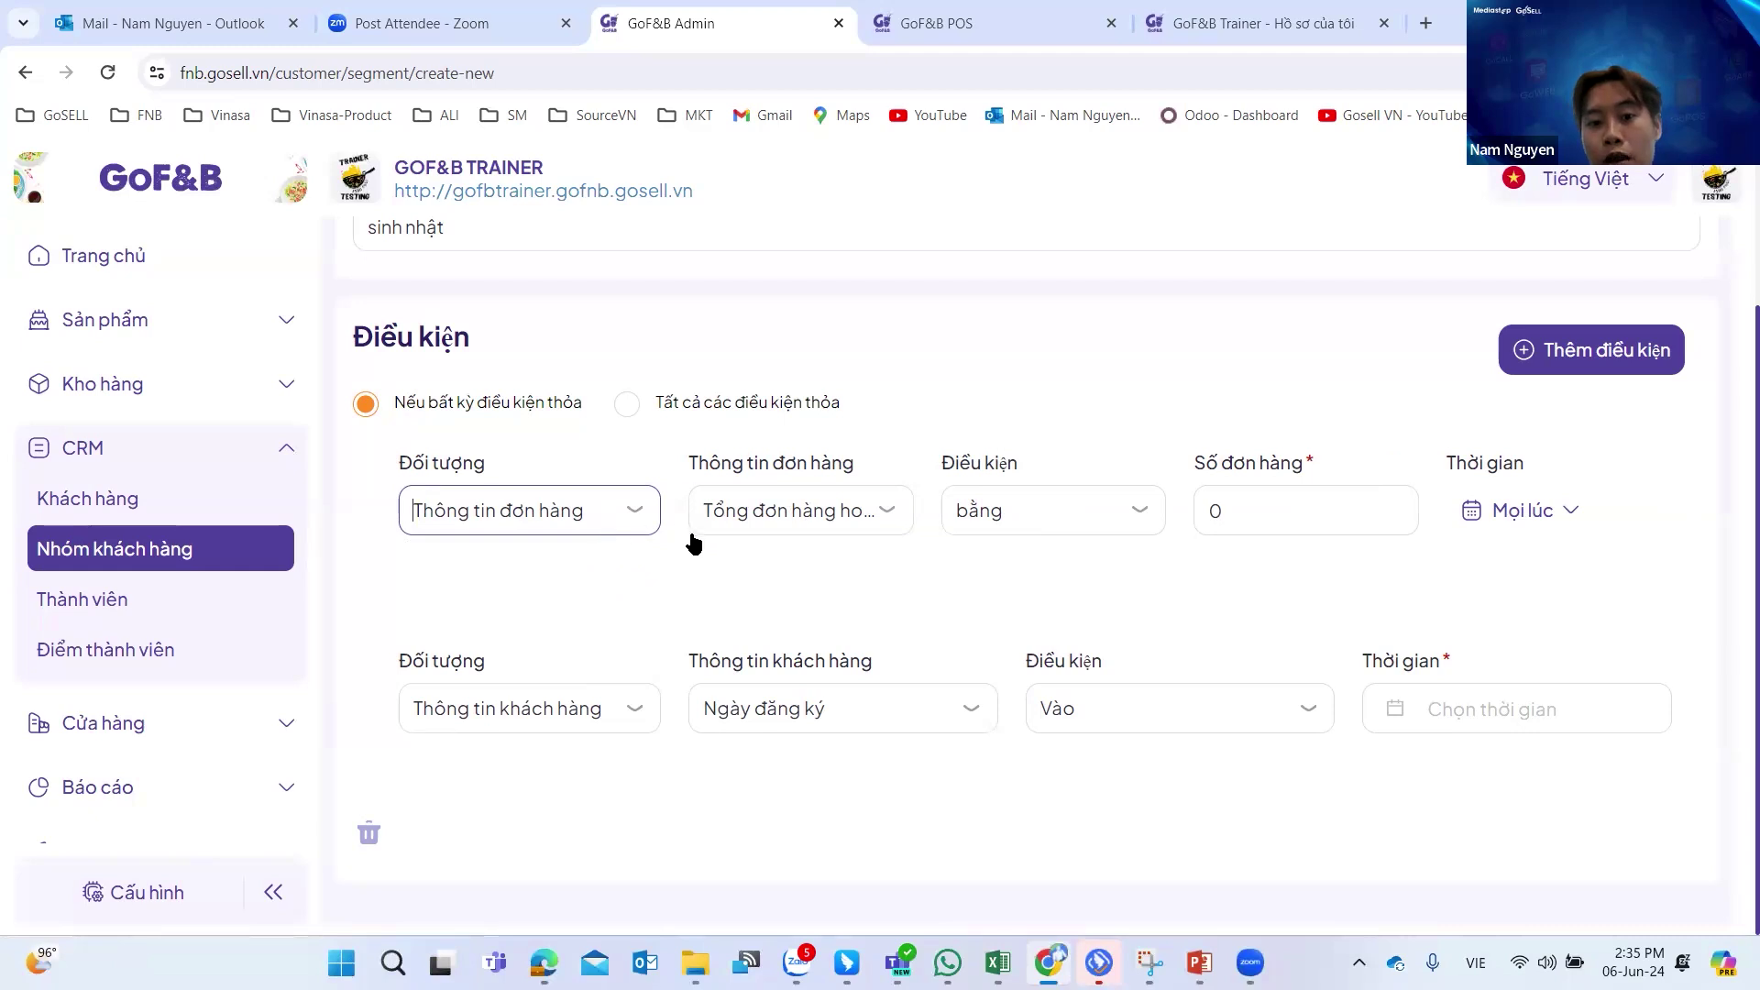
{"action": "left_click", "coordinate": [538, 509]}
{"action": "left_click", "coordinate": [542, 583]}
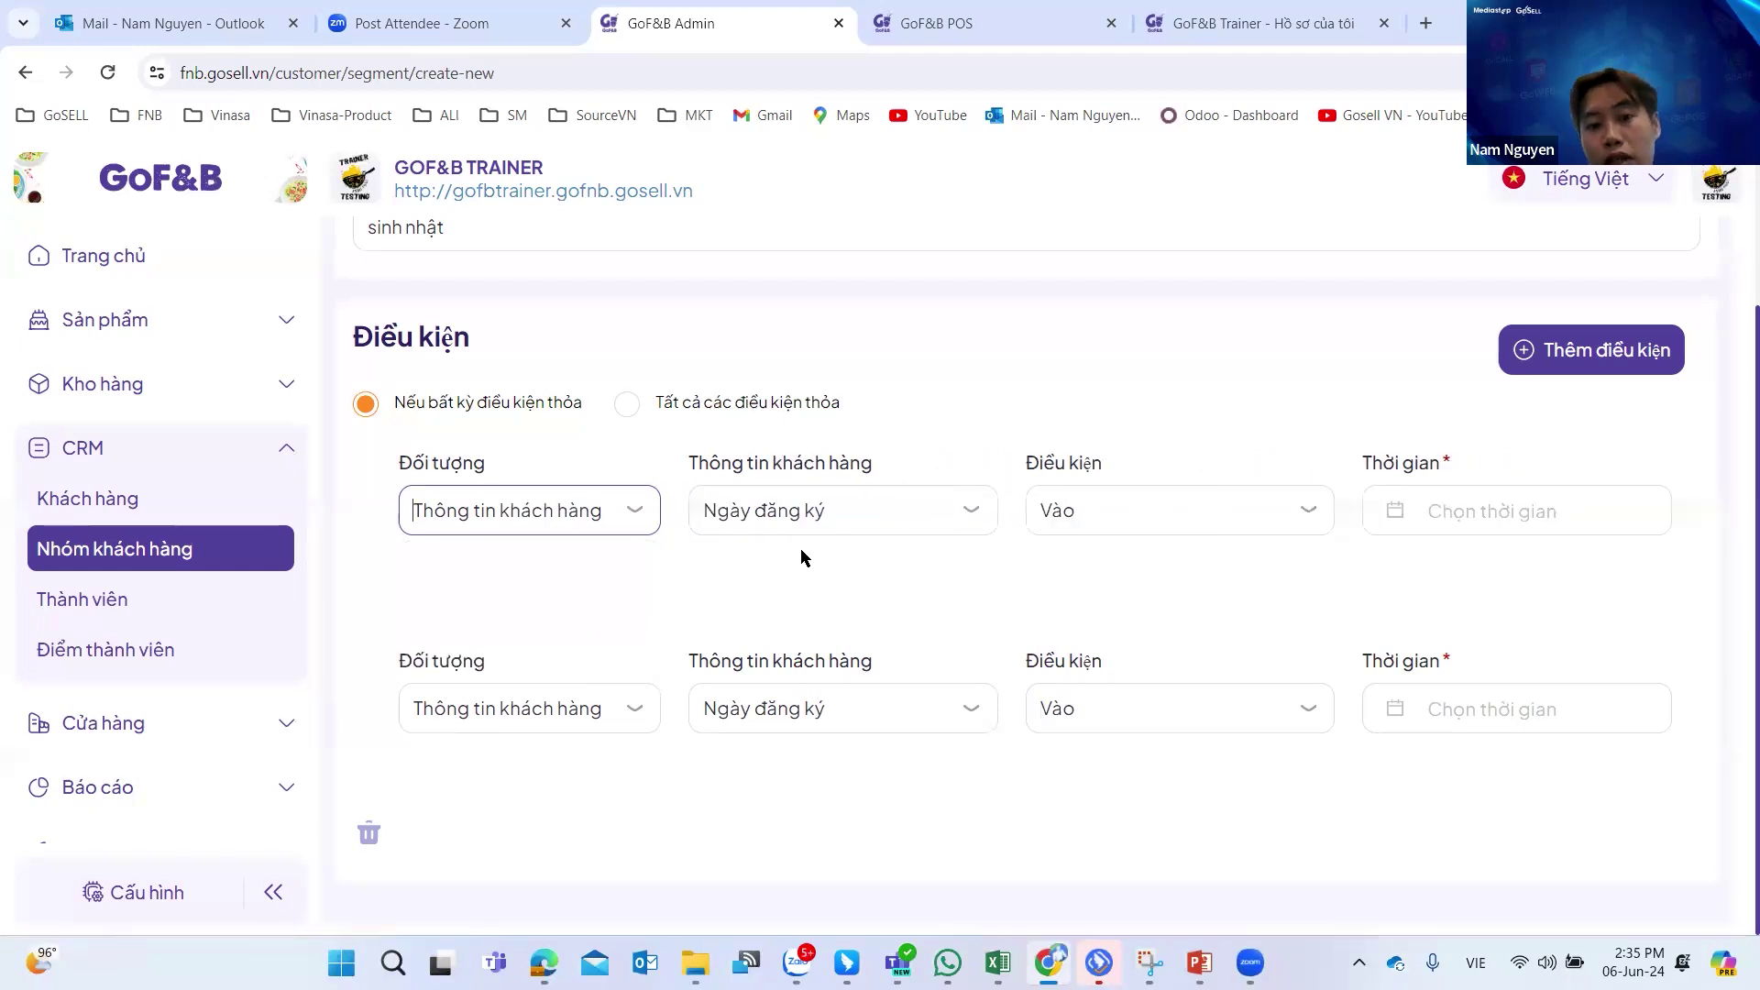
Check which customer information fields, comparison conditions and date picker are offered for the first condition.
{"action": "left_click", "coordinate": [813, 523]}
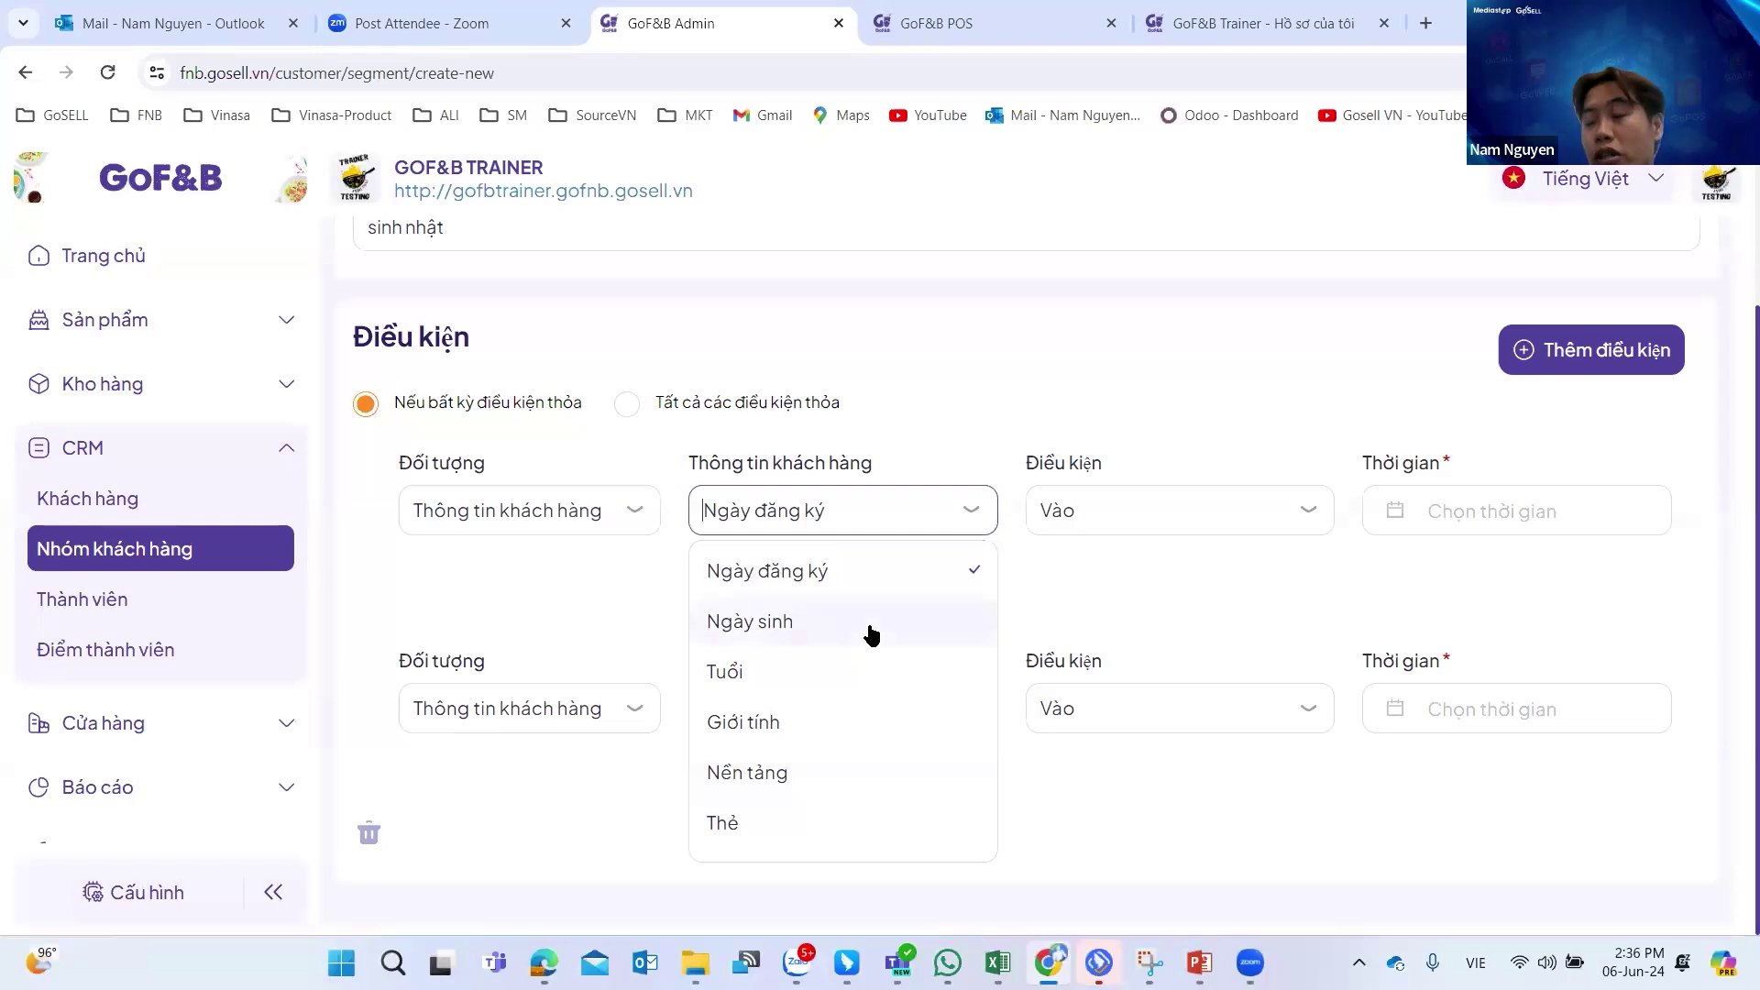
{"action": "left_click", "coordinate": [1142, 514]}
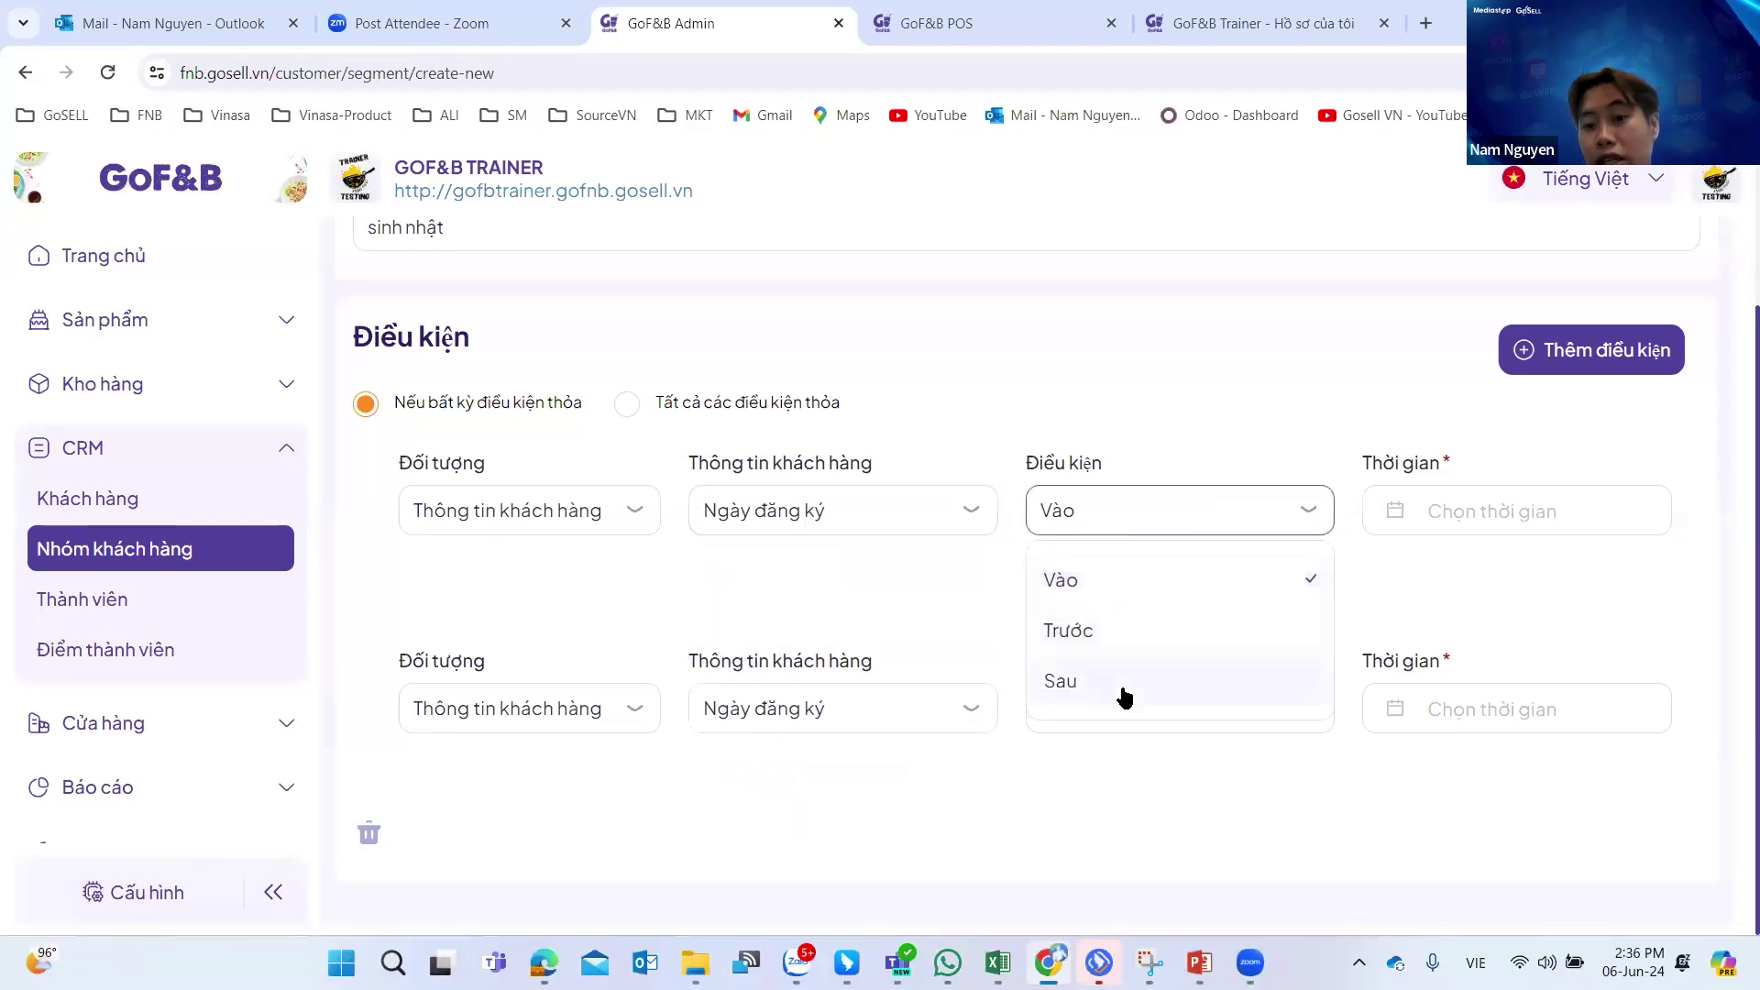
{"action": "left_click", "coordinate": [1498, 520]}
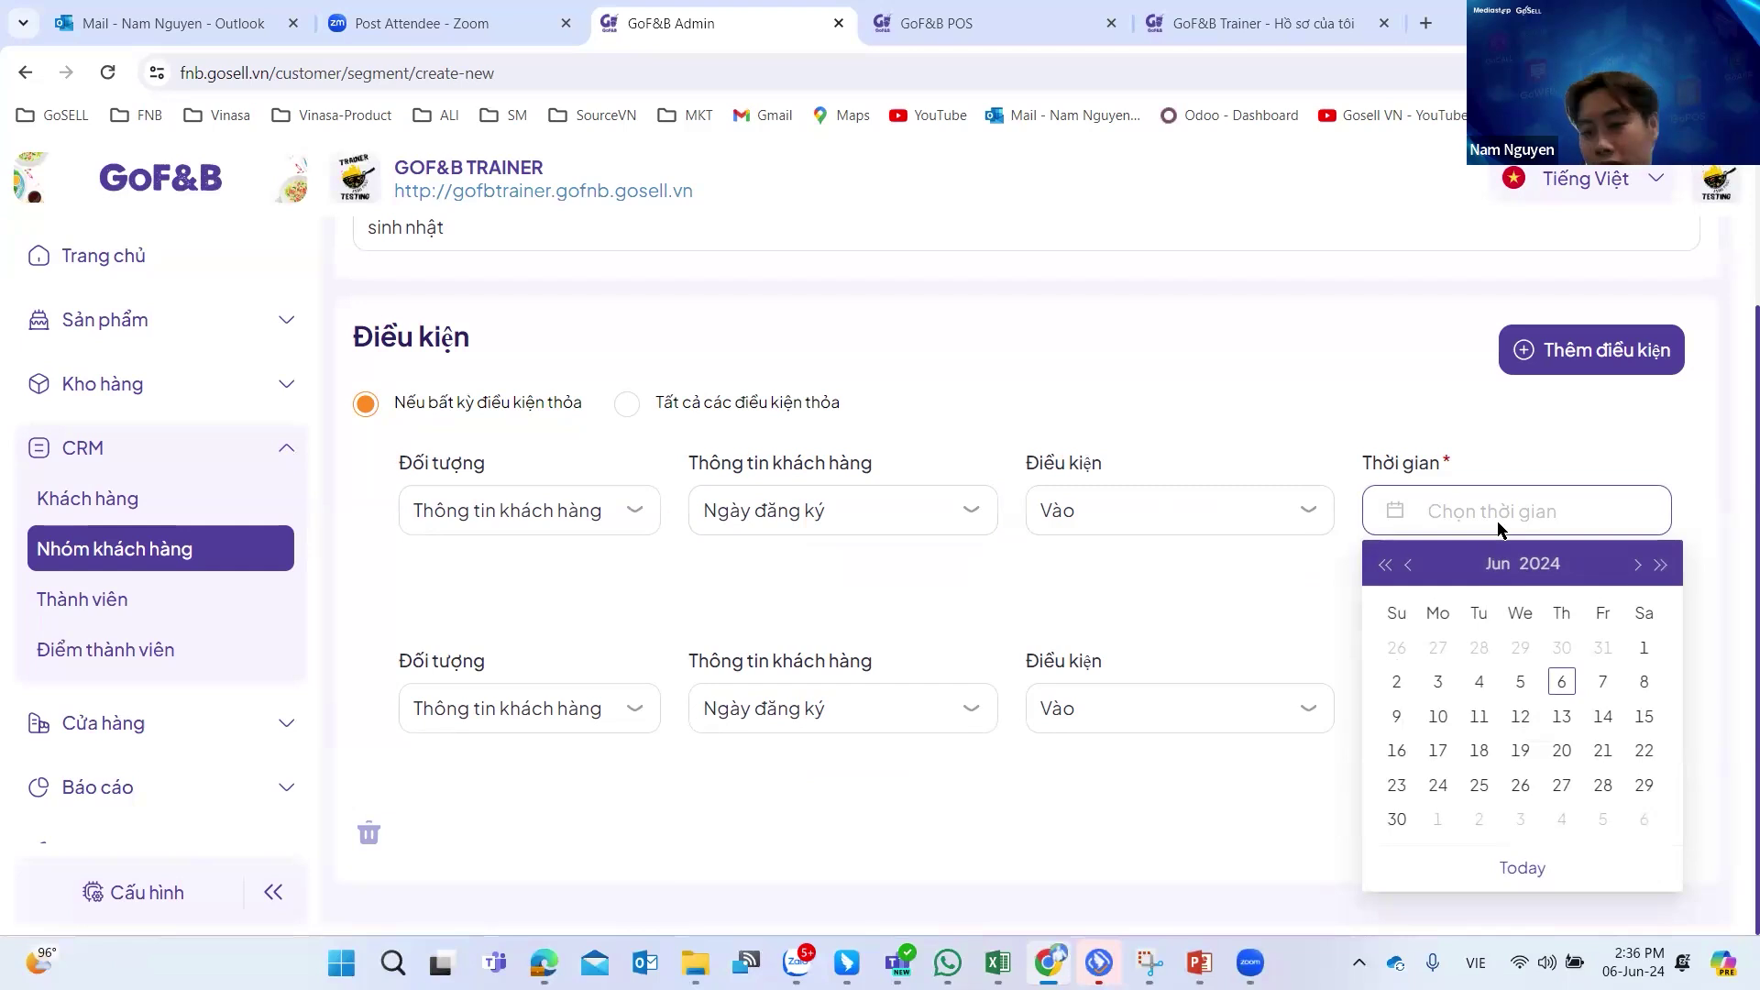
Set the first condition's object to "Thông tin đơn hàng" and examine its order information and comparison options.
{"action": "left_click", "coordinate": [531, 523]}
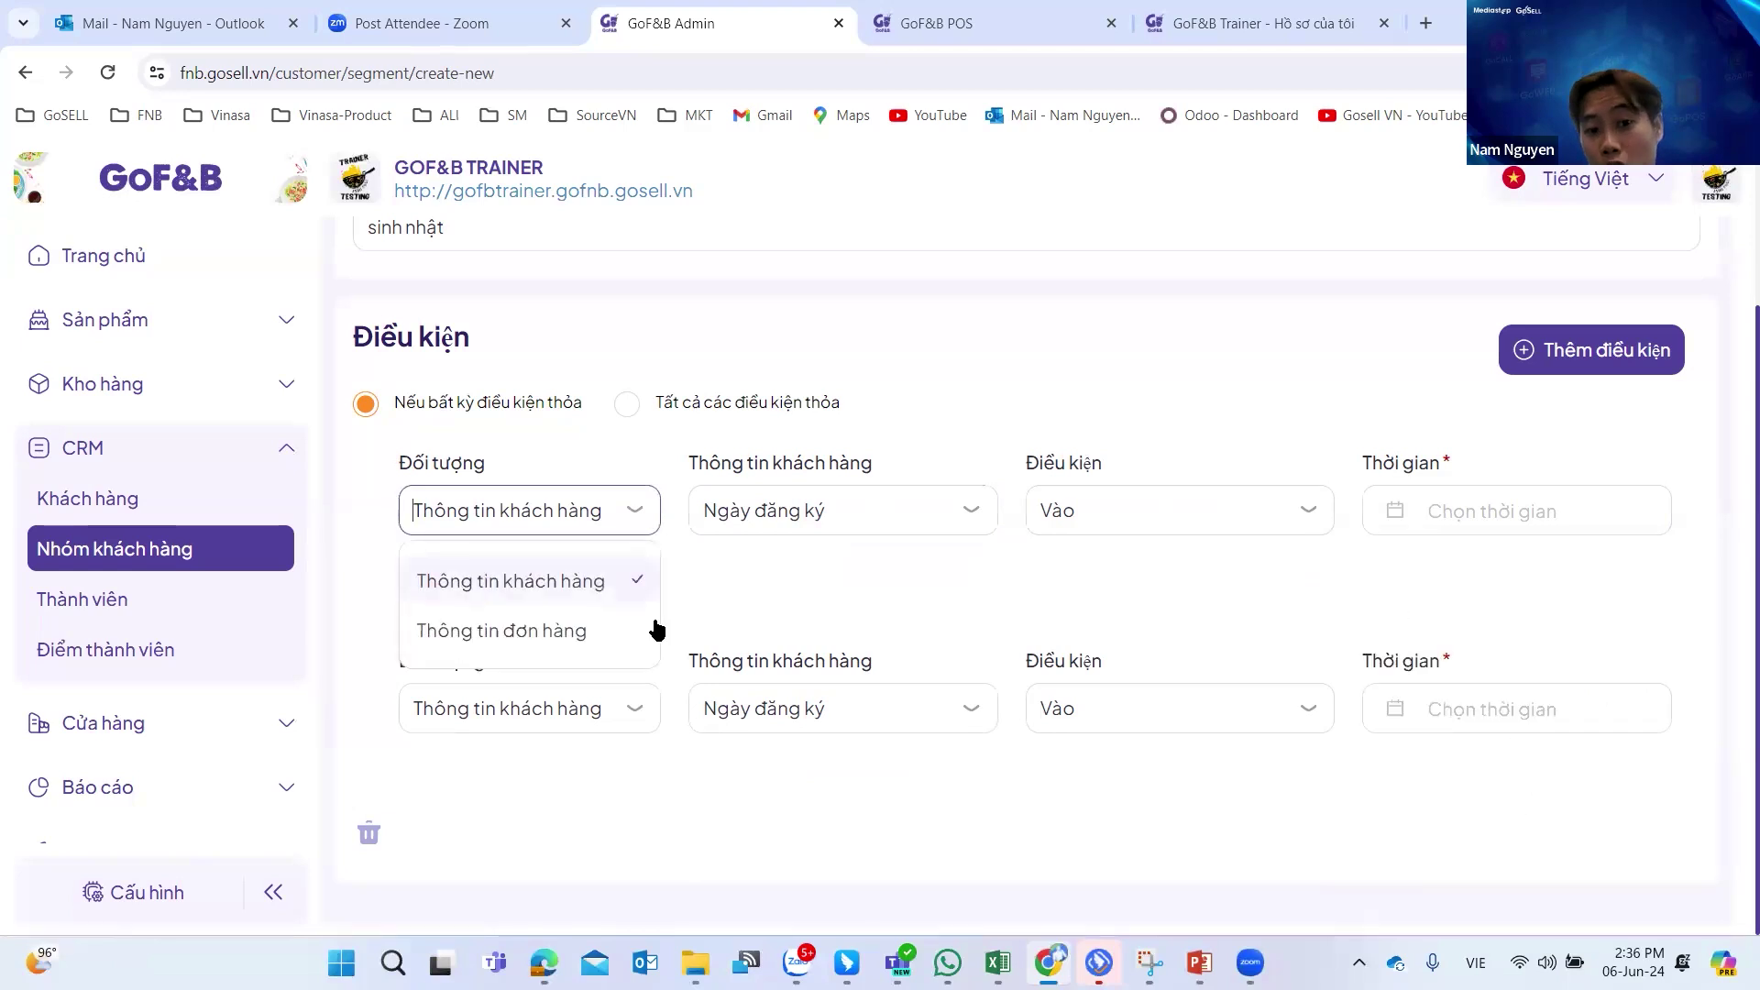
{"action": "left_click", "coordinate": [586, 632]}
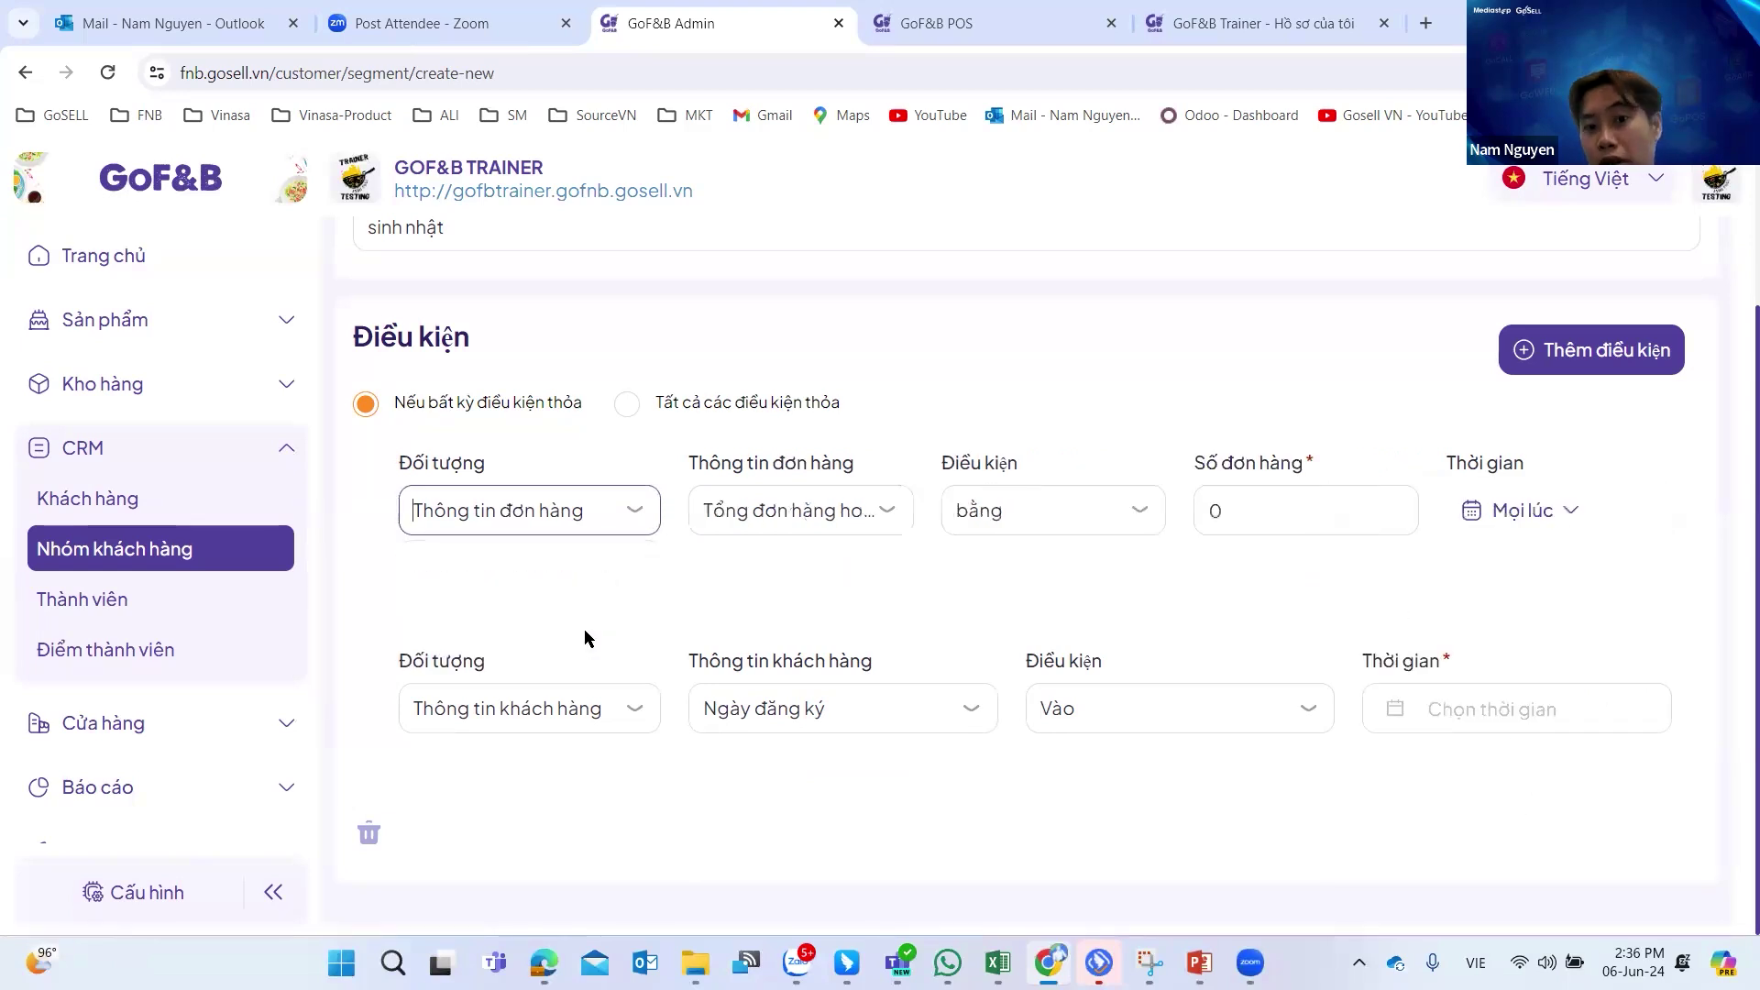
{"action": "left_click", "coordinate": [835, 526]}
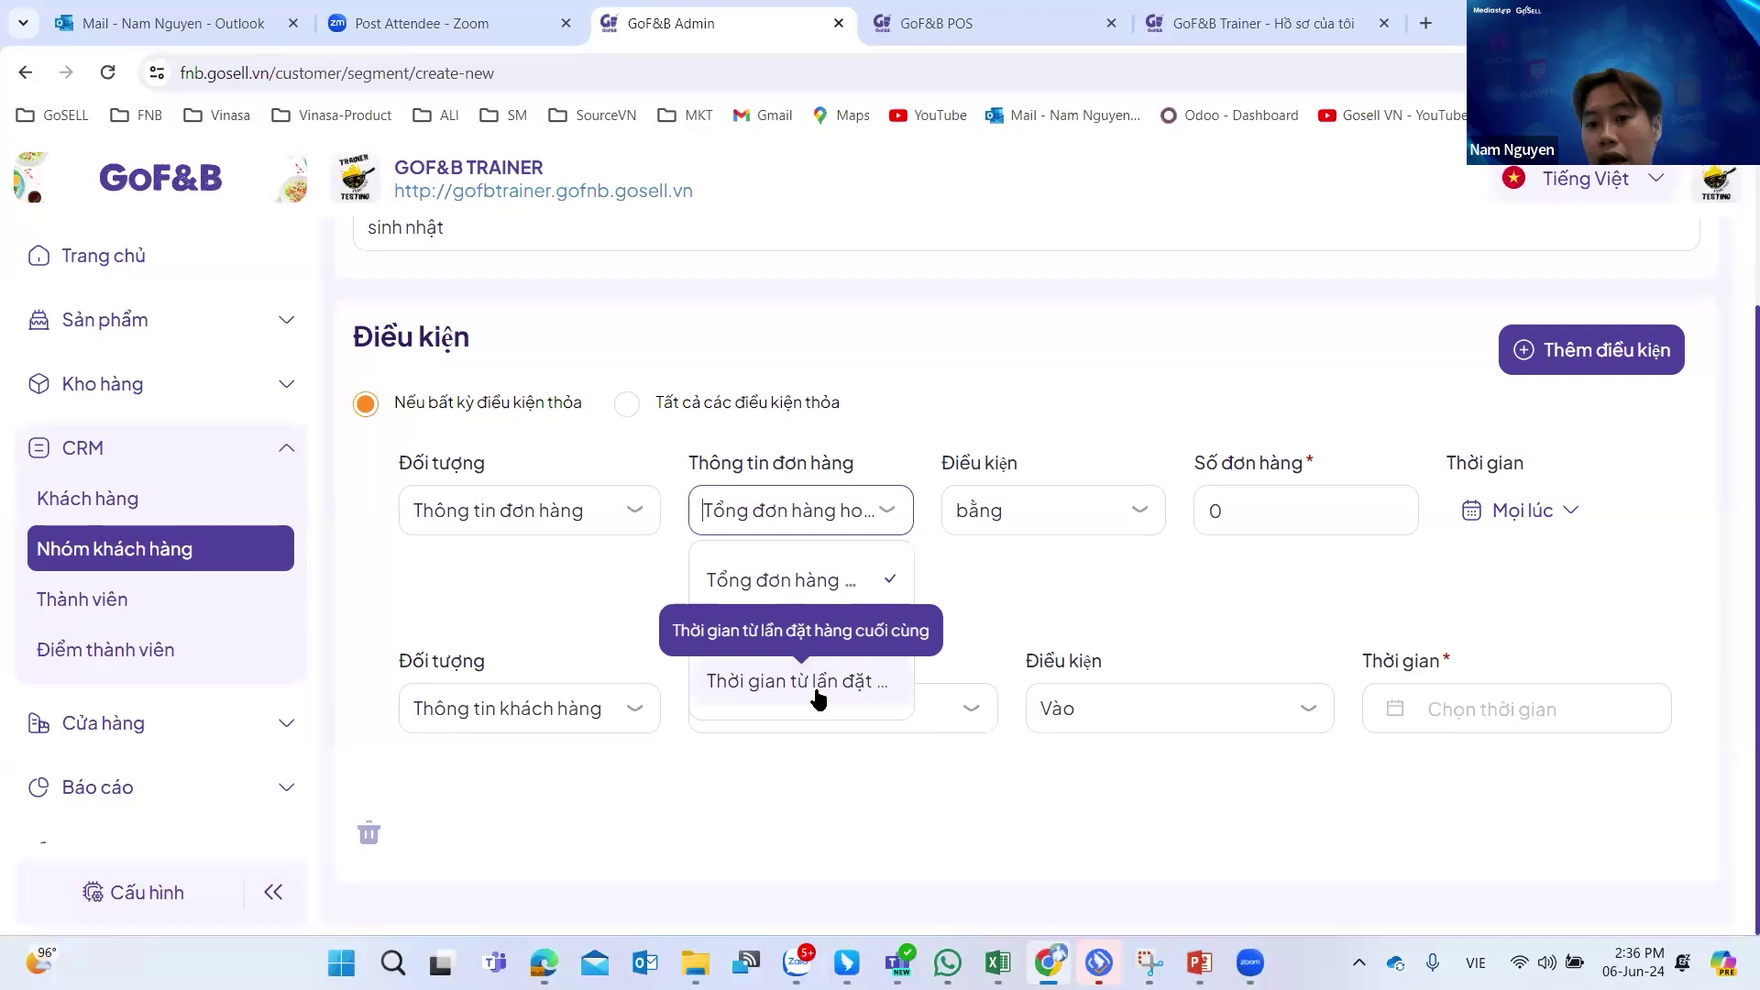
{"action": "left_click", "coordinate": [1063, 589]}
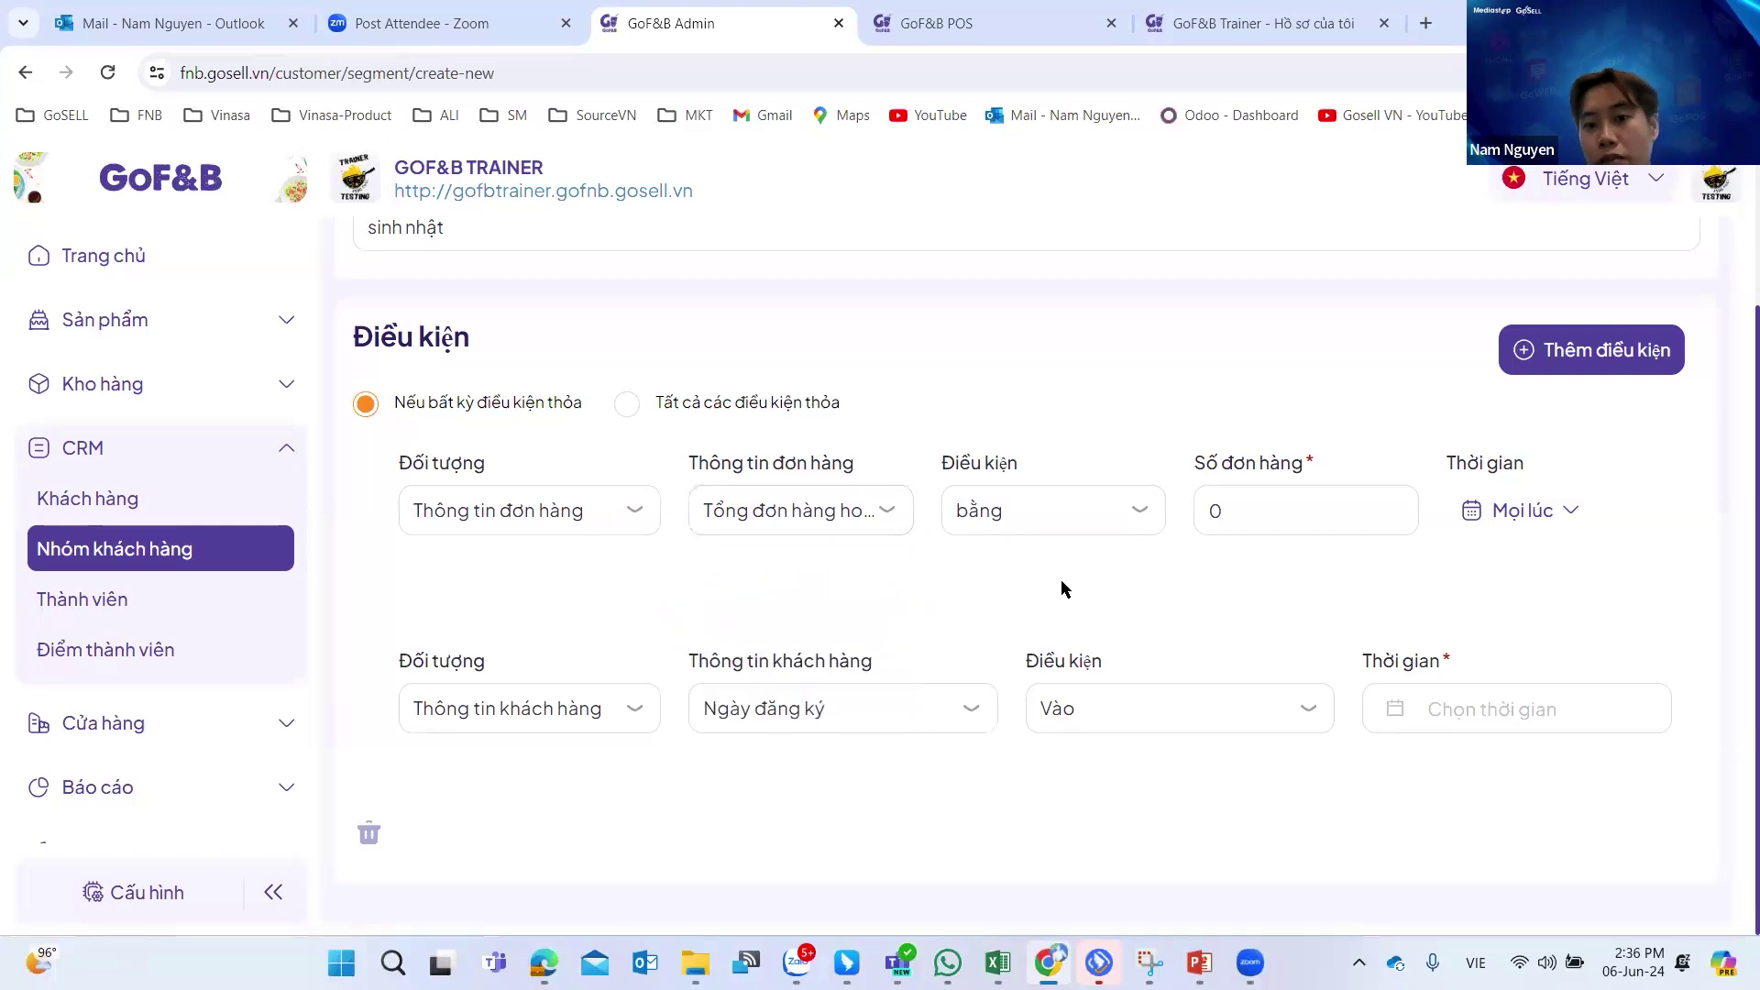
{"action": "left_click", "coordinate": [1054, 510]}
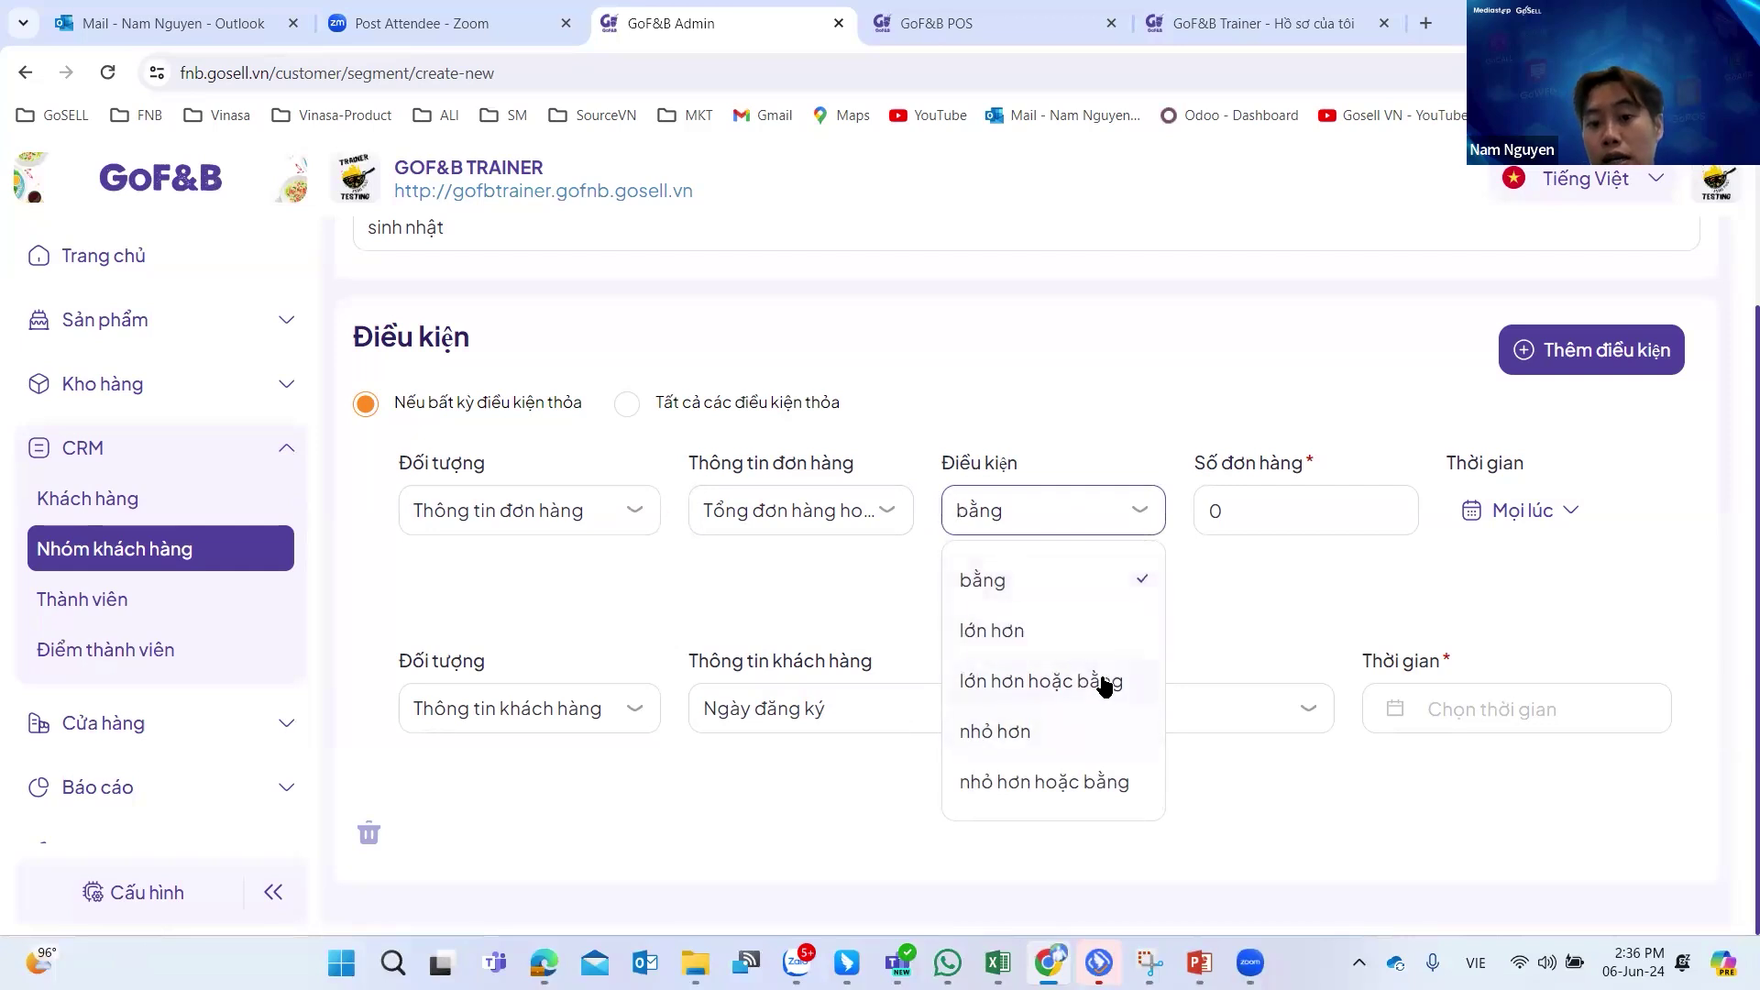
{"action": "left_click", "coordinate": [1290, 598]}
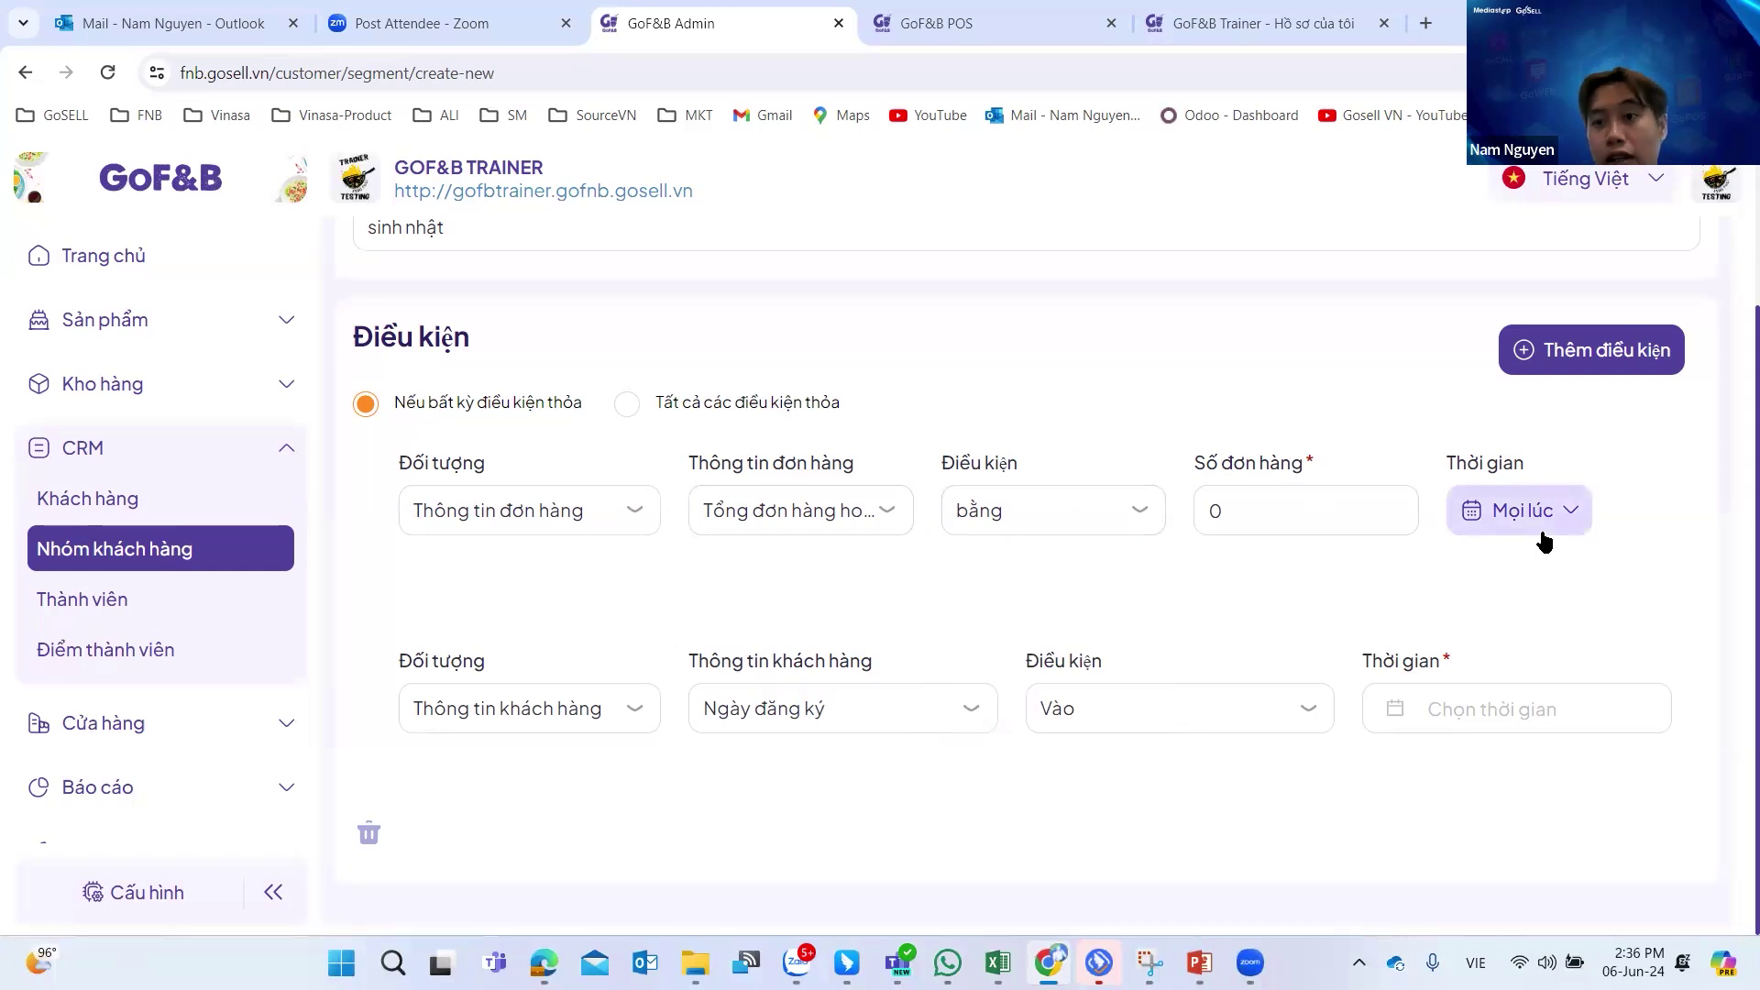
Leave the customer group form, discarding the unsaved data, and open the CRM member level list.
{"action": "left_click", "coordinate": [229, 547]}
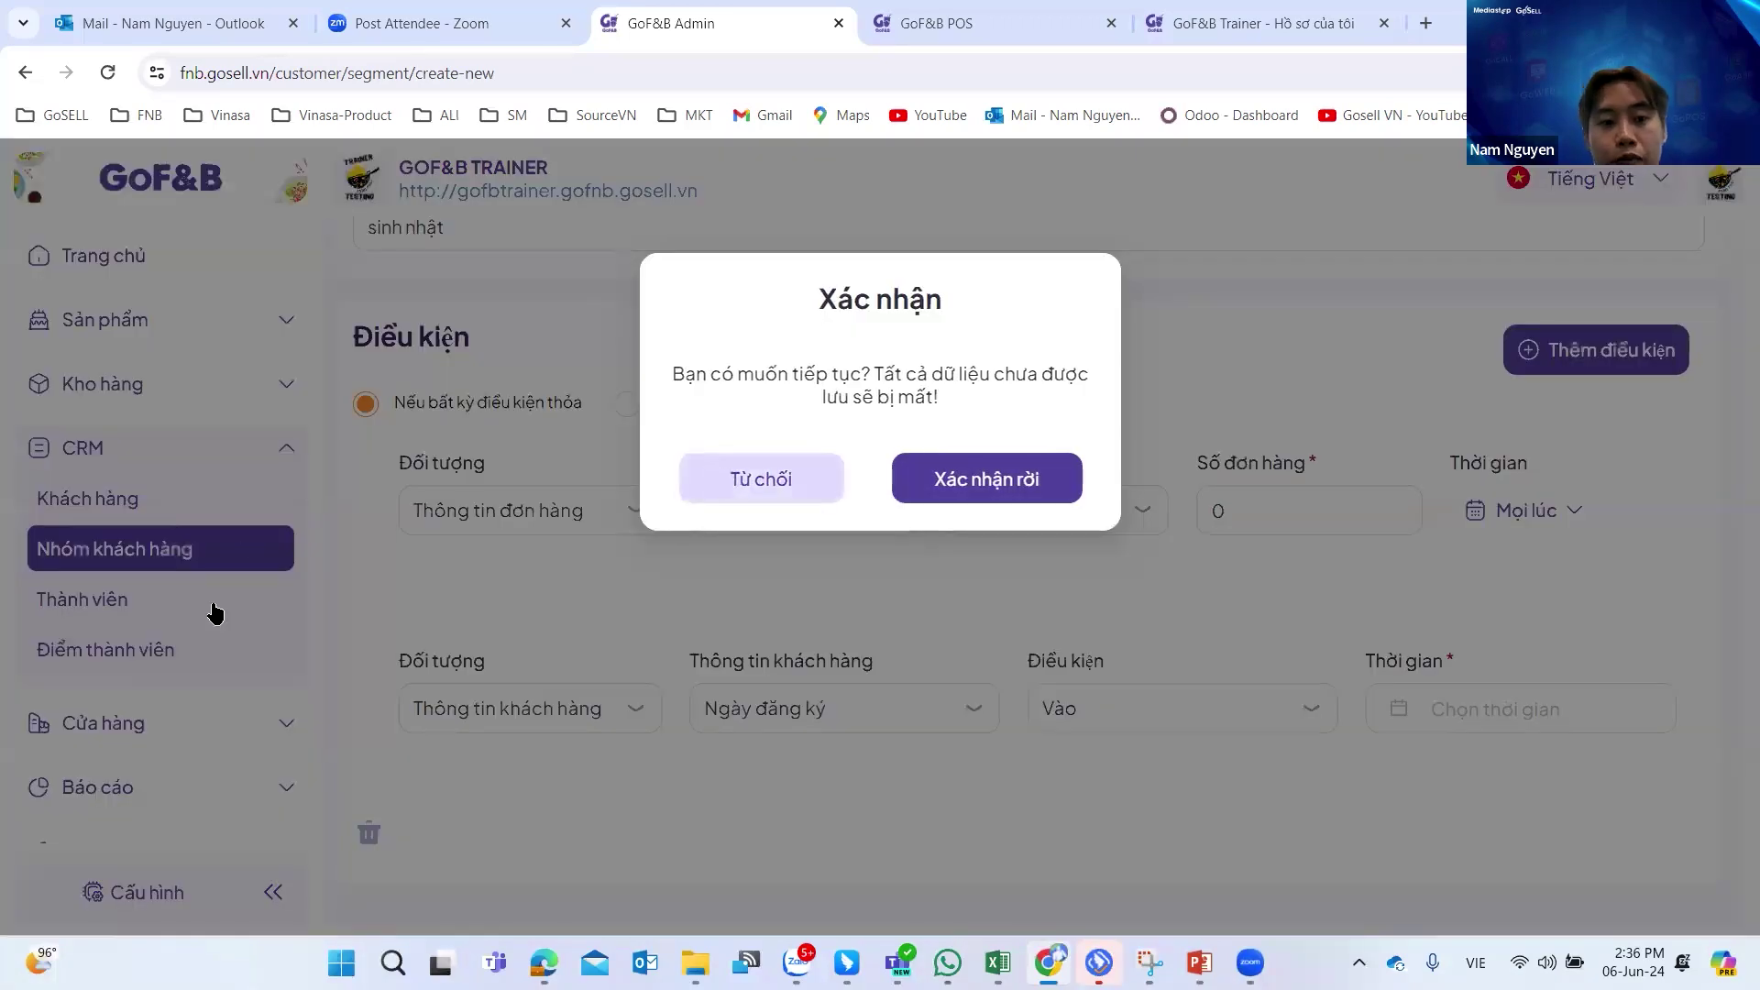
{"action": "left_click", "coordinate": [211, 608]}
{"action": "left_click", "coordinate": [145, 603]}
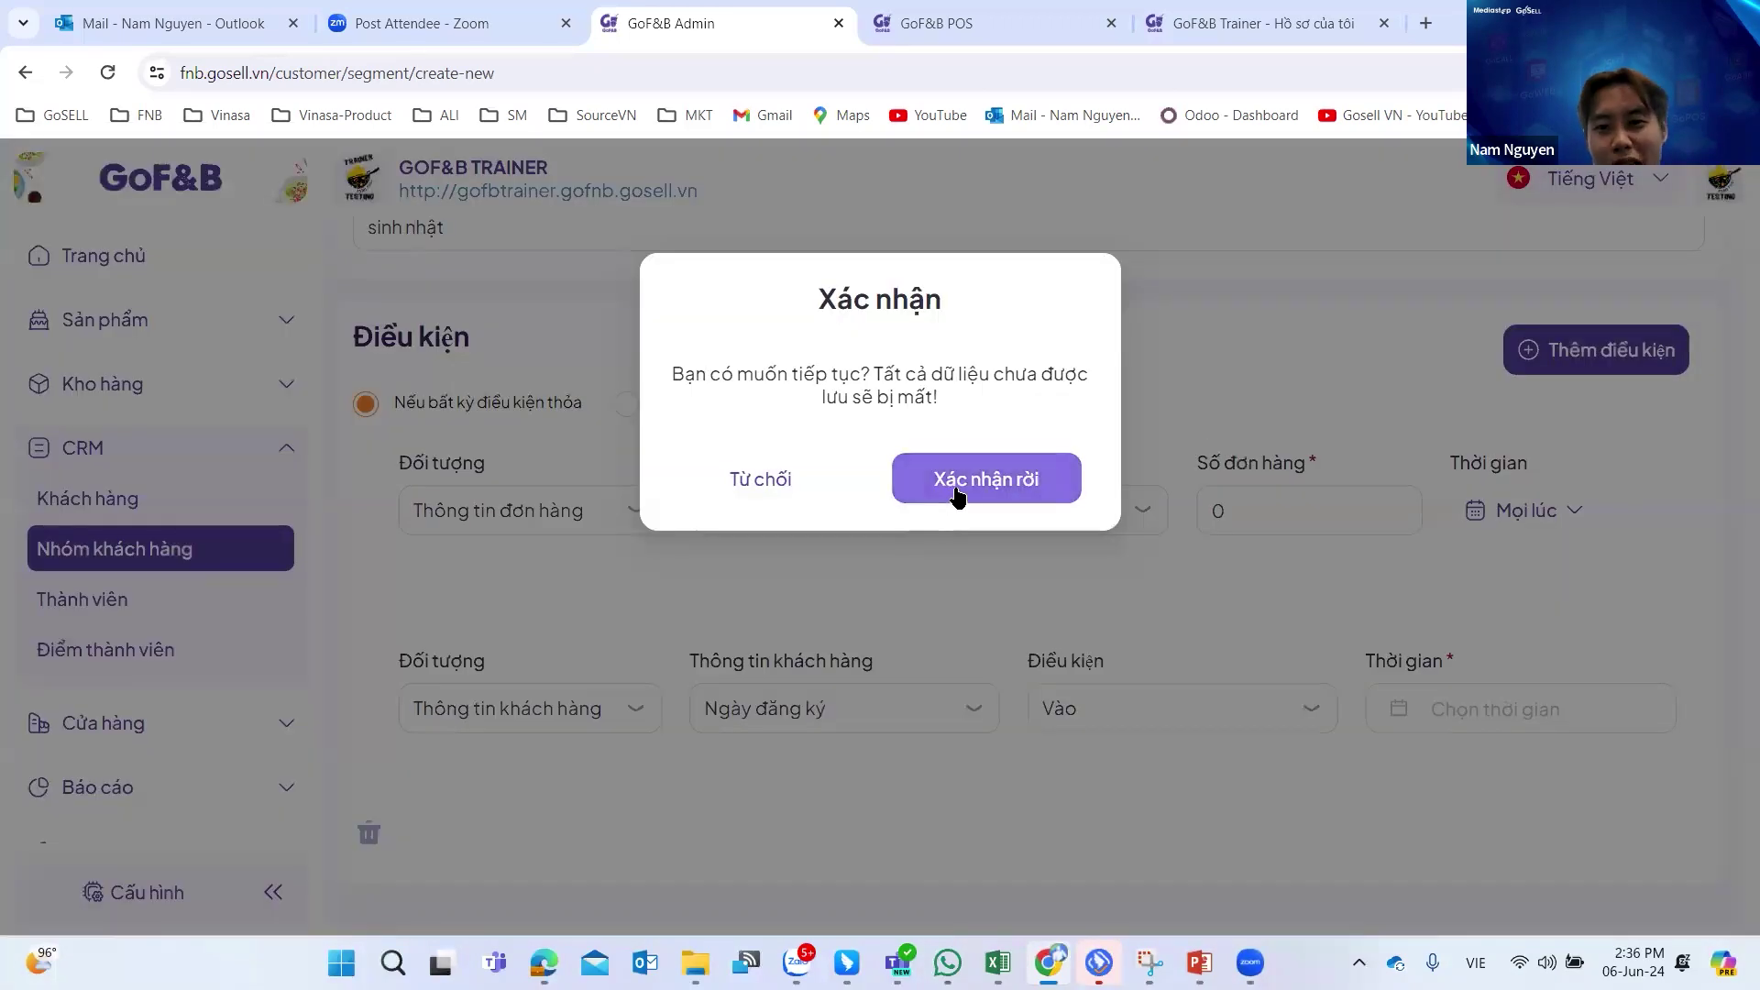
{"action": "left_click", "coordinate": [956, 495]}
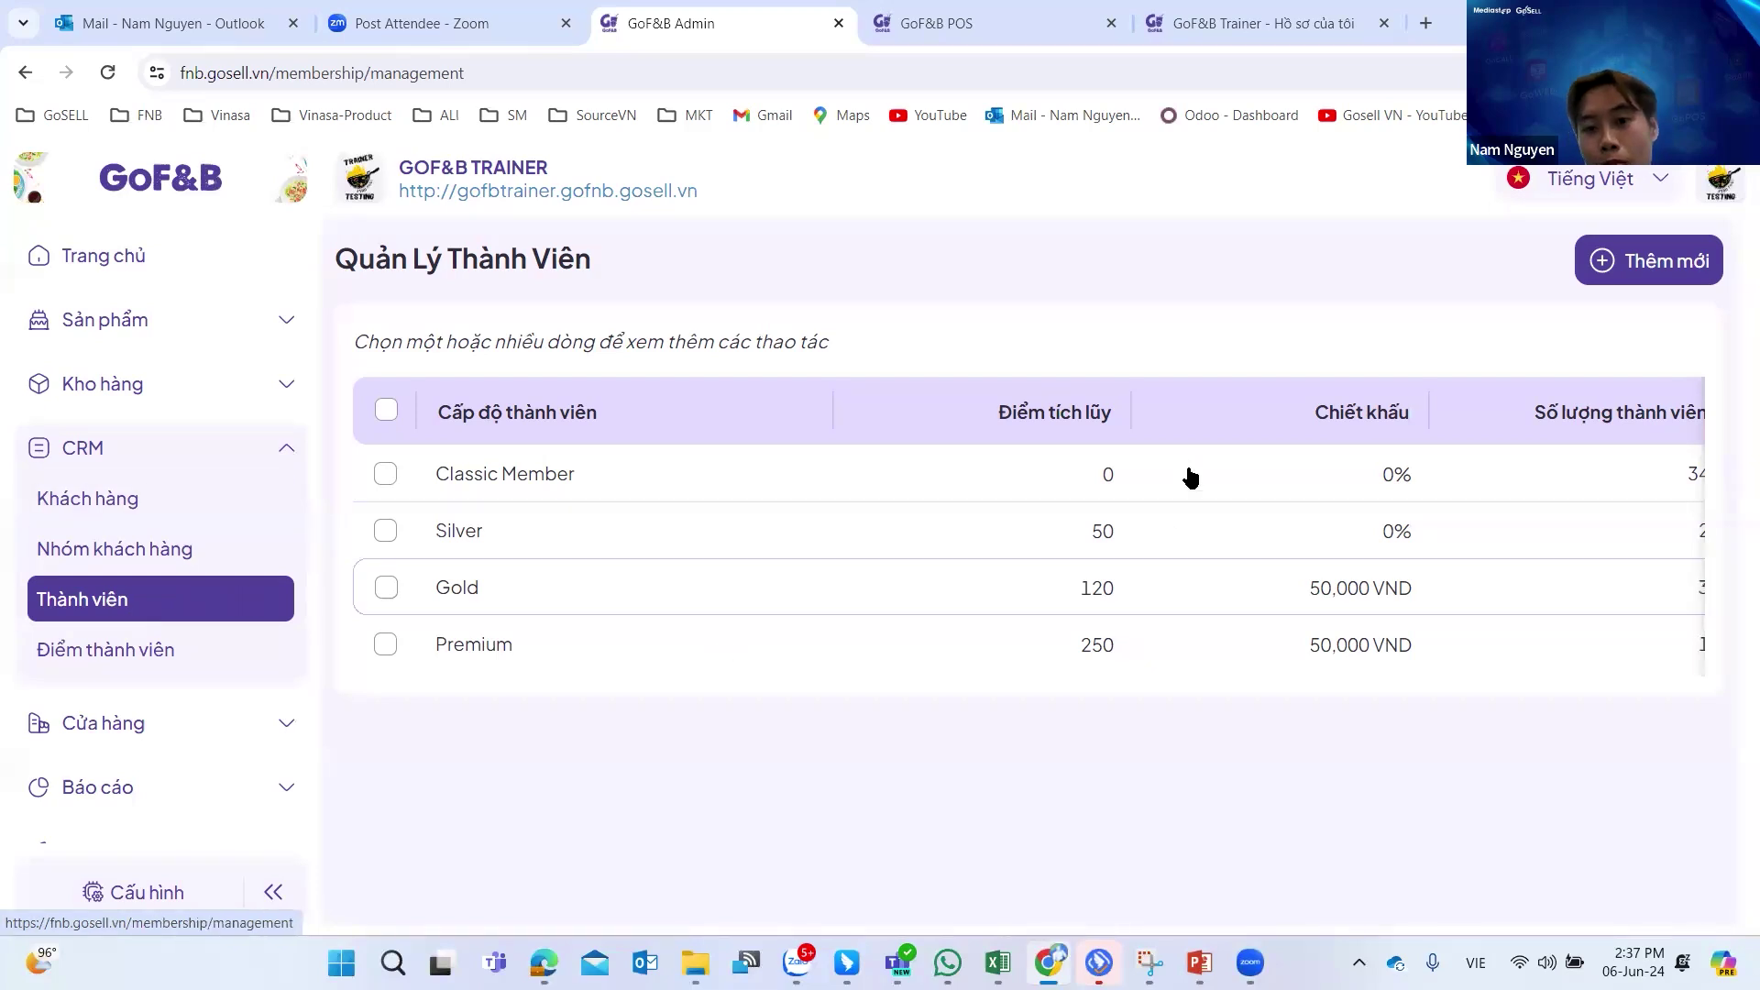
Open the form for adding a member level and examine its name, accumulated points, description and discount fields.
{"action": "left_click", "coordinate": [1643, 271]}
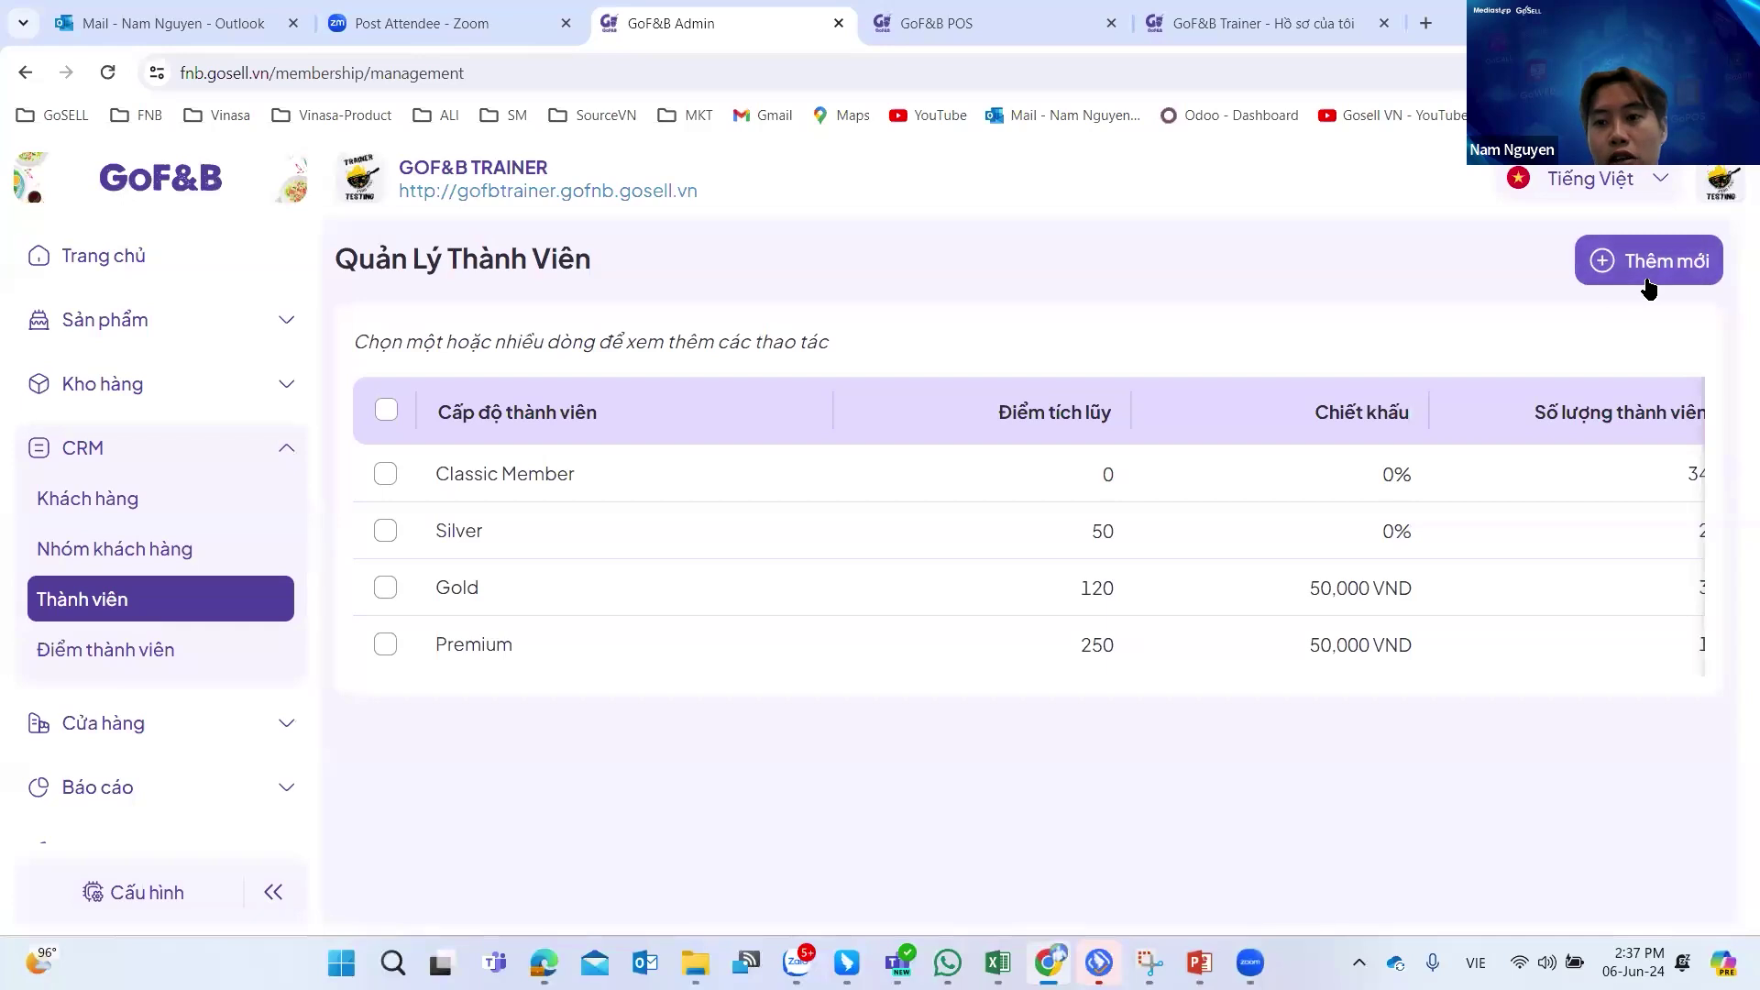
{"action": "left_click", "coordinate": [597, 385]}
{"action": "scroll", "coordinate": [597, 385], "scroll_direction": "down", "scroll_amount": 1}
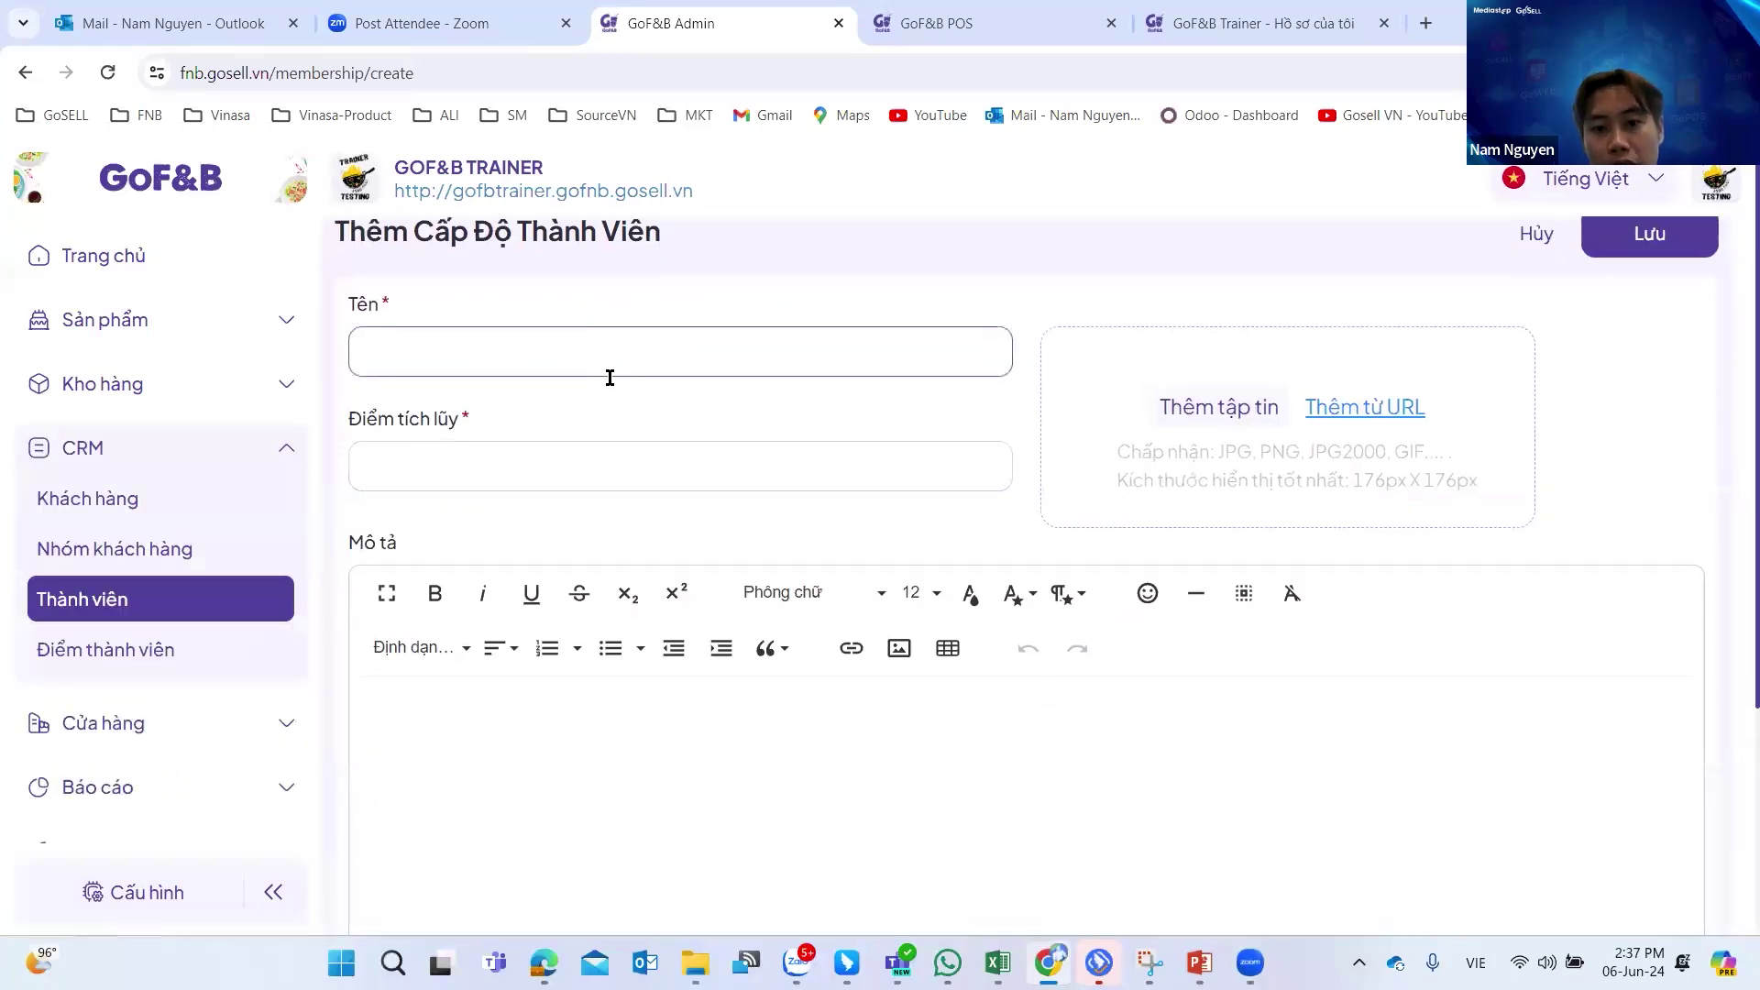
{"action": "left_click", "coordinate": [540, 389]}
{"action": "scroll", "coordinate": [538, 385], "scroll_direction": "down", "scroll_amount": 2}
{"action": "scroll", "coordinate": [809, 597], "scroll_direction": "up", "scroll_amount": 1}
{"action": "scroll", "coordinate": [564, 569], "scroll_direction": "down", "scroll_amount": 1}
{"action": "left_click", "coordinate": [521, 385]}
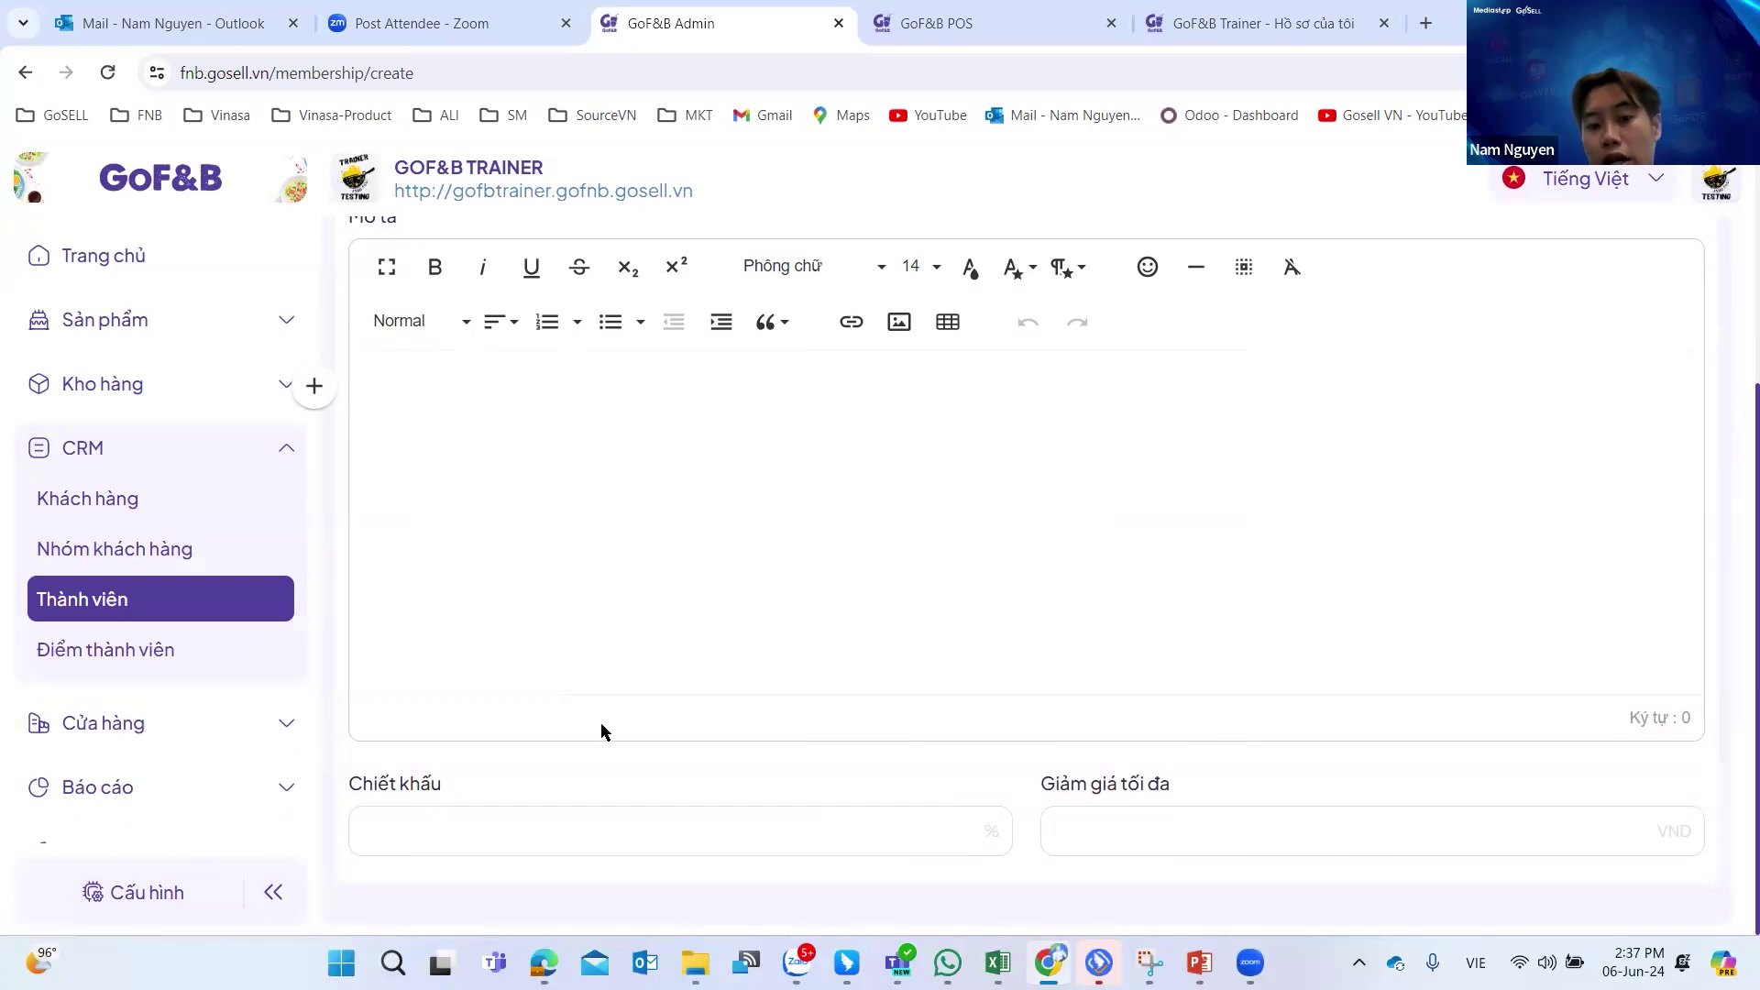
{"action": "left_click", "coordinate": [661, 639]}
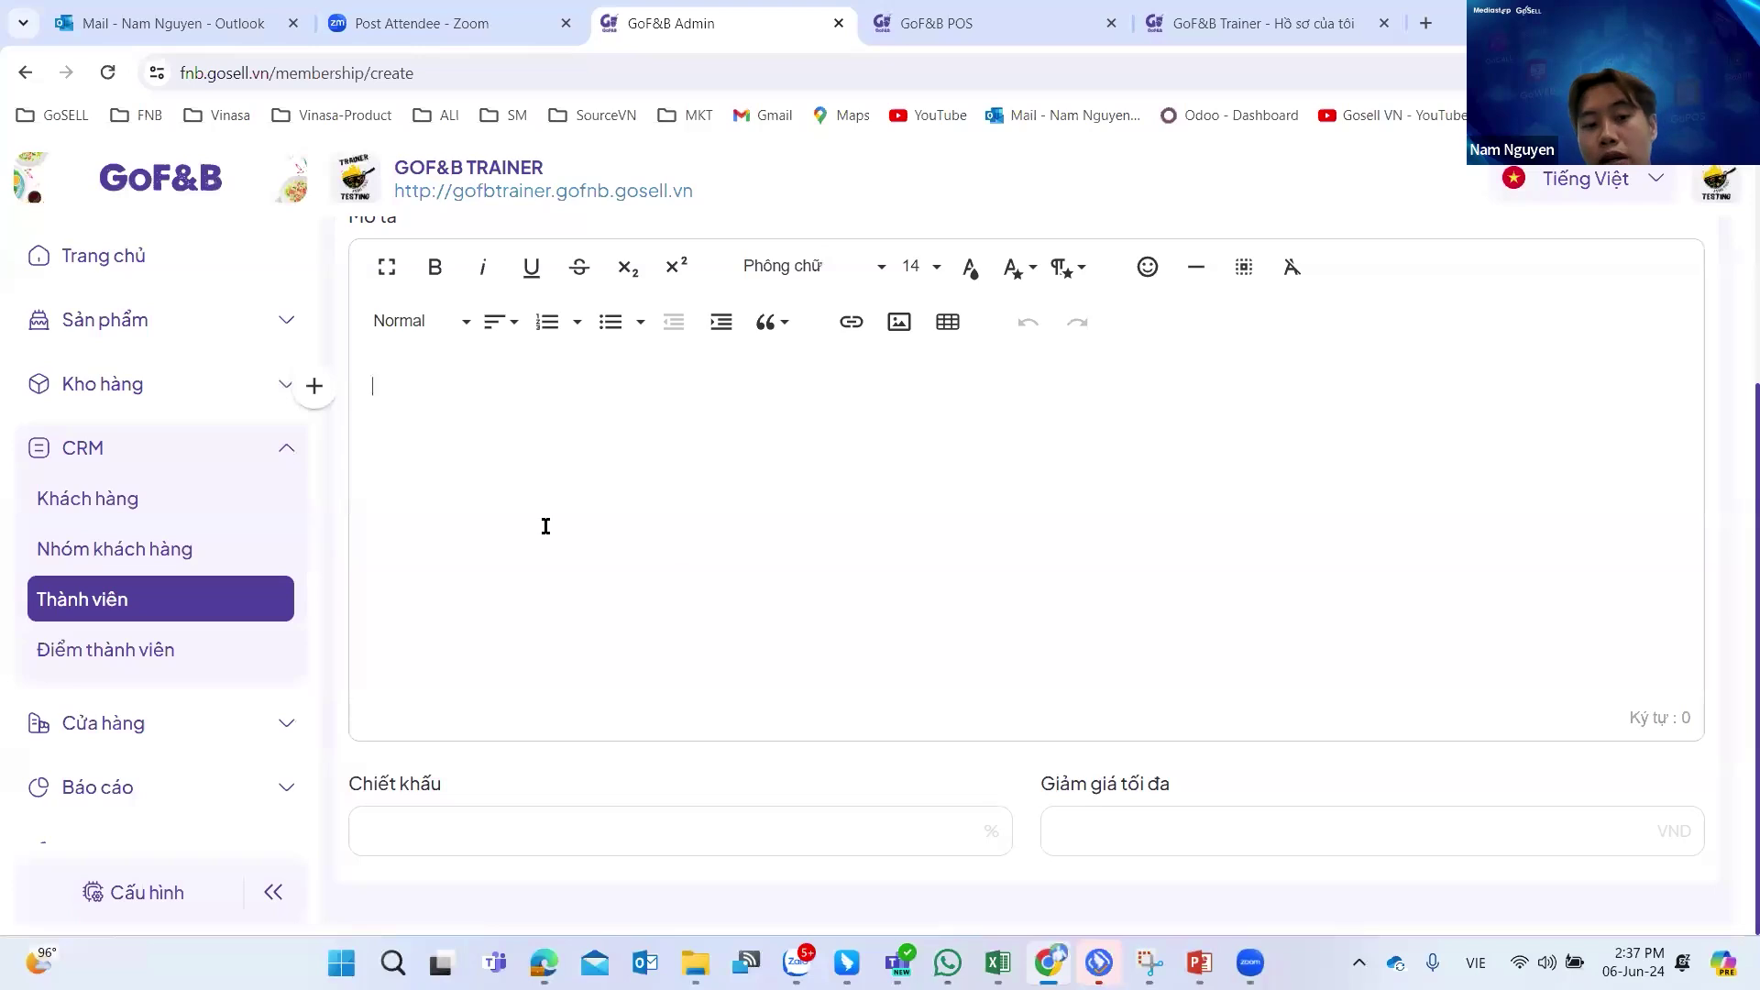
Open the member points configuration and review the points expiry, earning rate and redemption rate settings.
{"action": "left_click", "coordinate": [128, 649]}
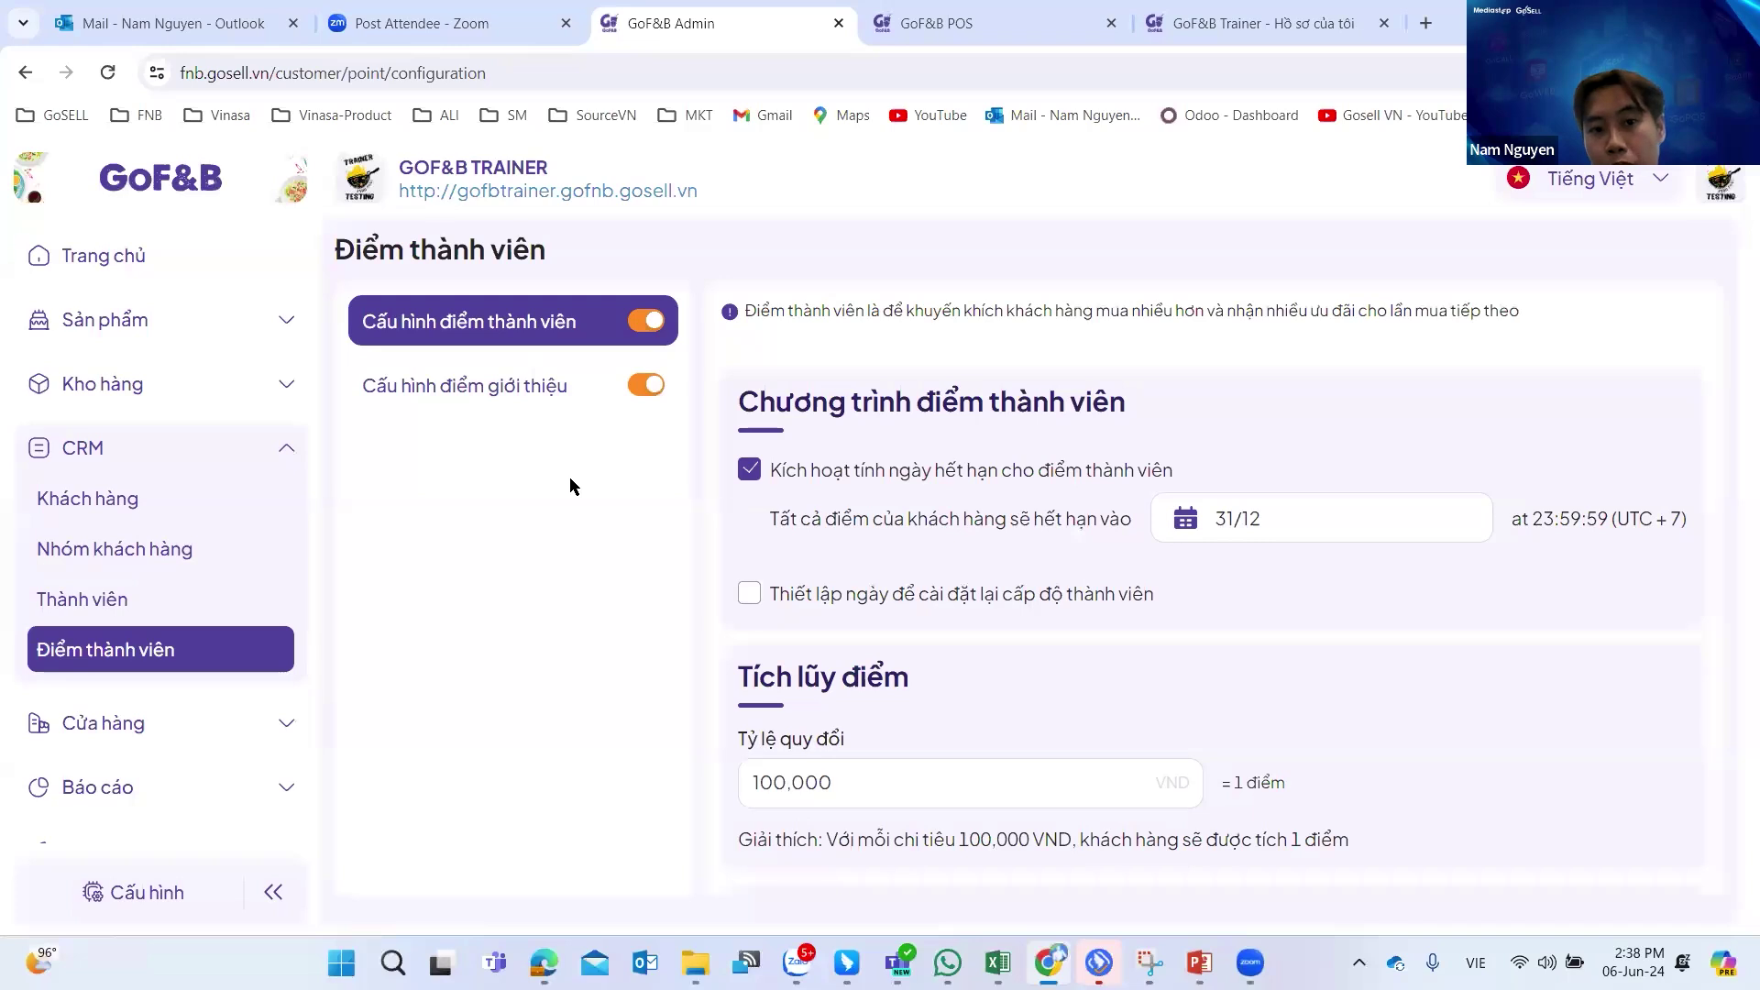
{"action": "scroll", "coordinate": [1013, 388], "scroll_direction": "down", "scroll_amount": 3}
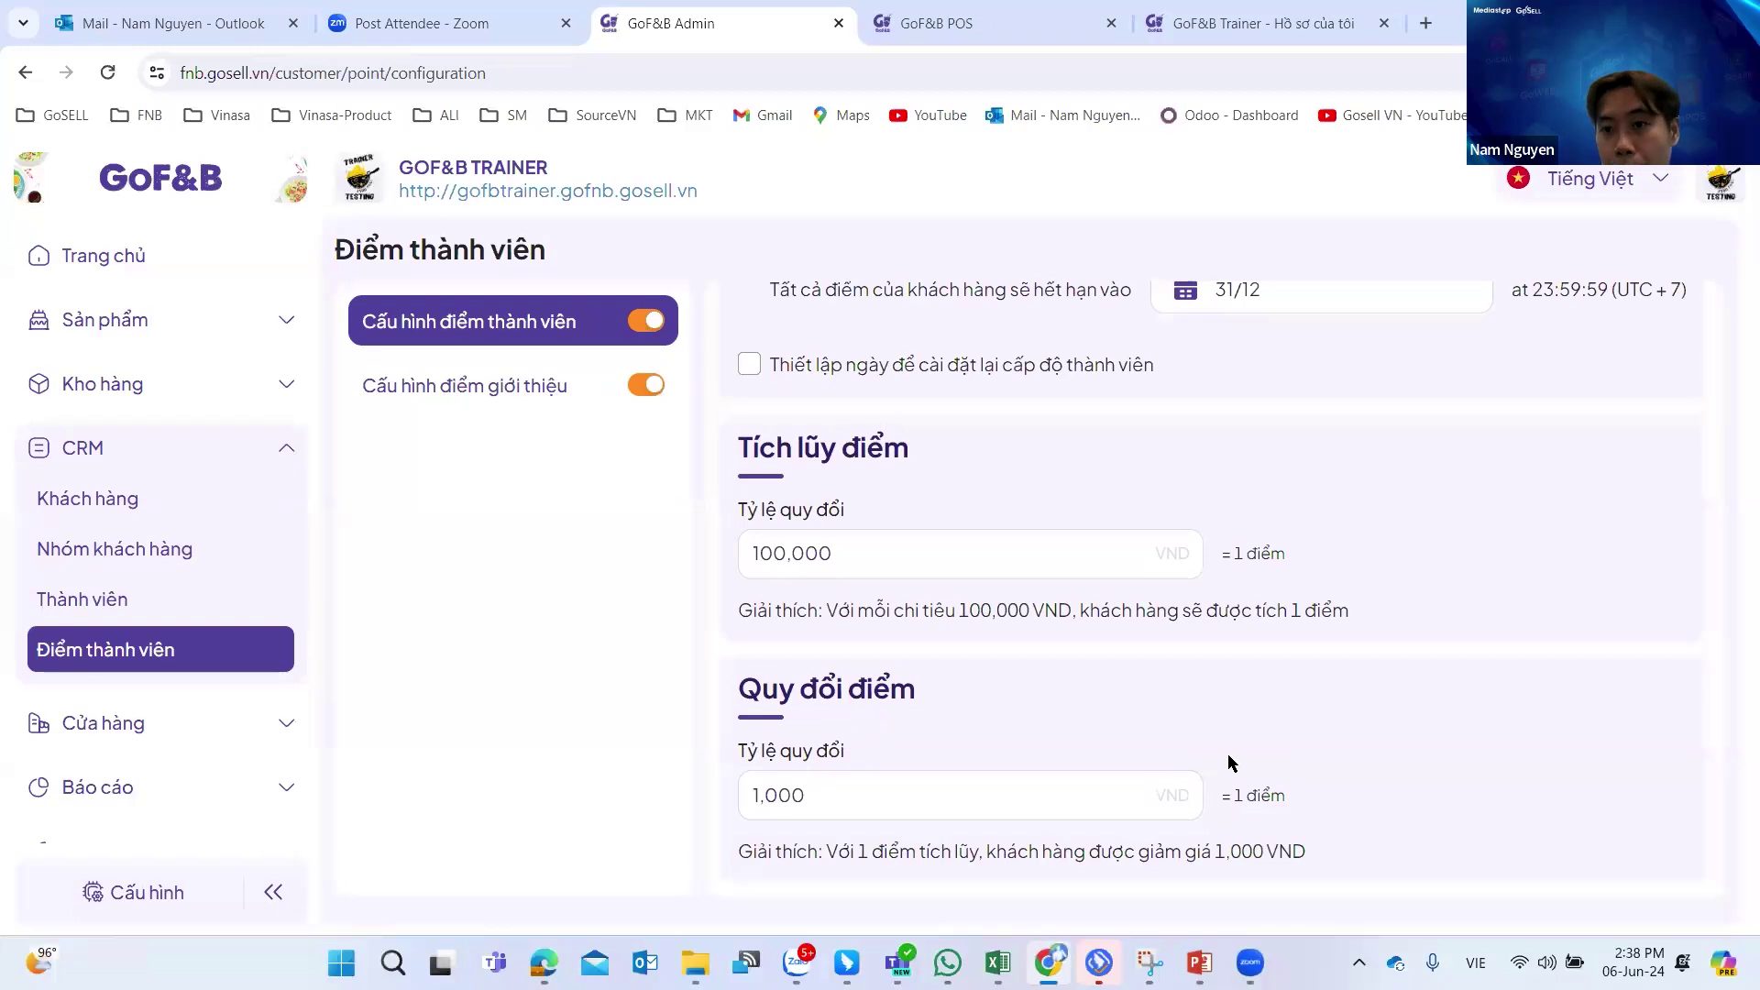
{"action": "scroll", "coordinate": [1124, 464], "scroll_direction": "up", "scroll_amount": 3}
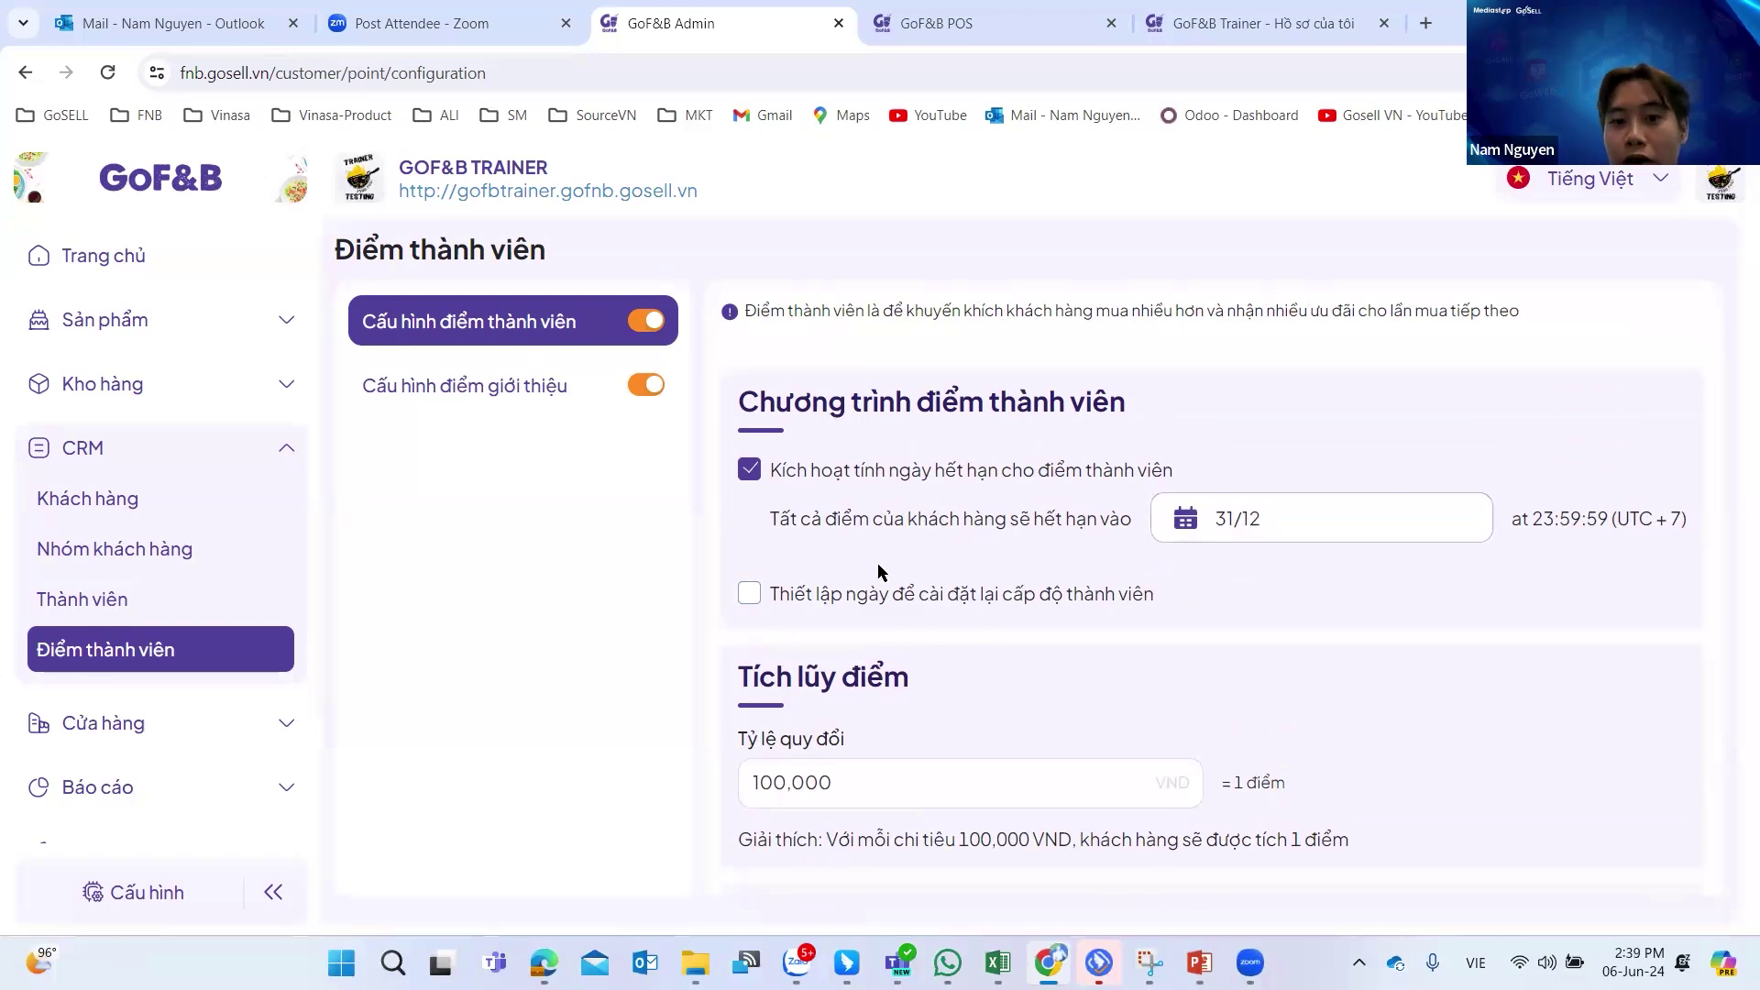
{"action": "scroll", "coordinate": [875, 574], "scroll_direction": "down", "scroll_amount": 2}
{"action": "scroll", "coordinate": [249, 544], "scroll_direction": "down", "scroll_amount": 2}
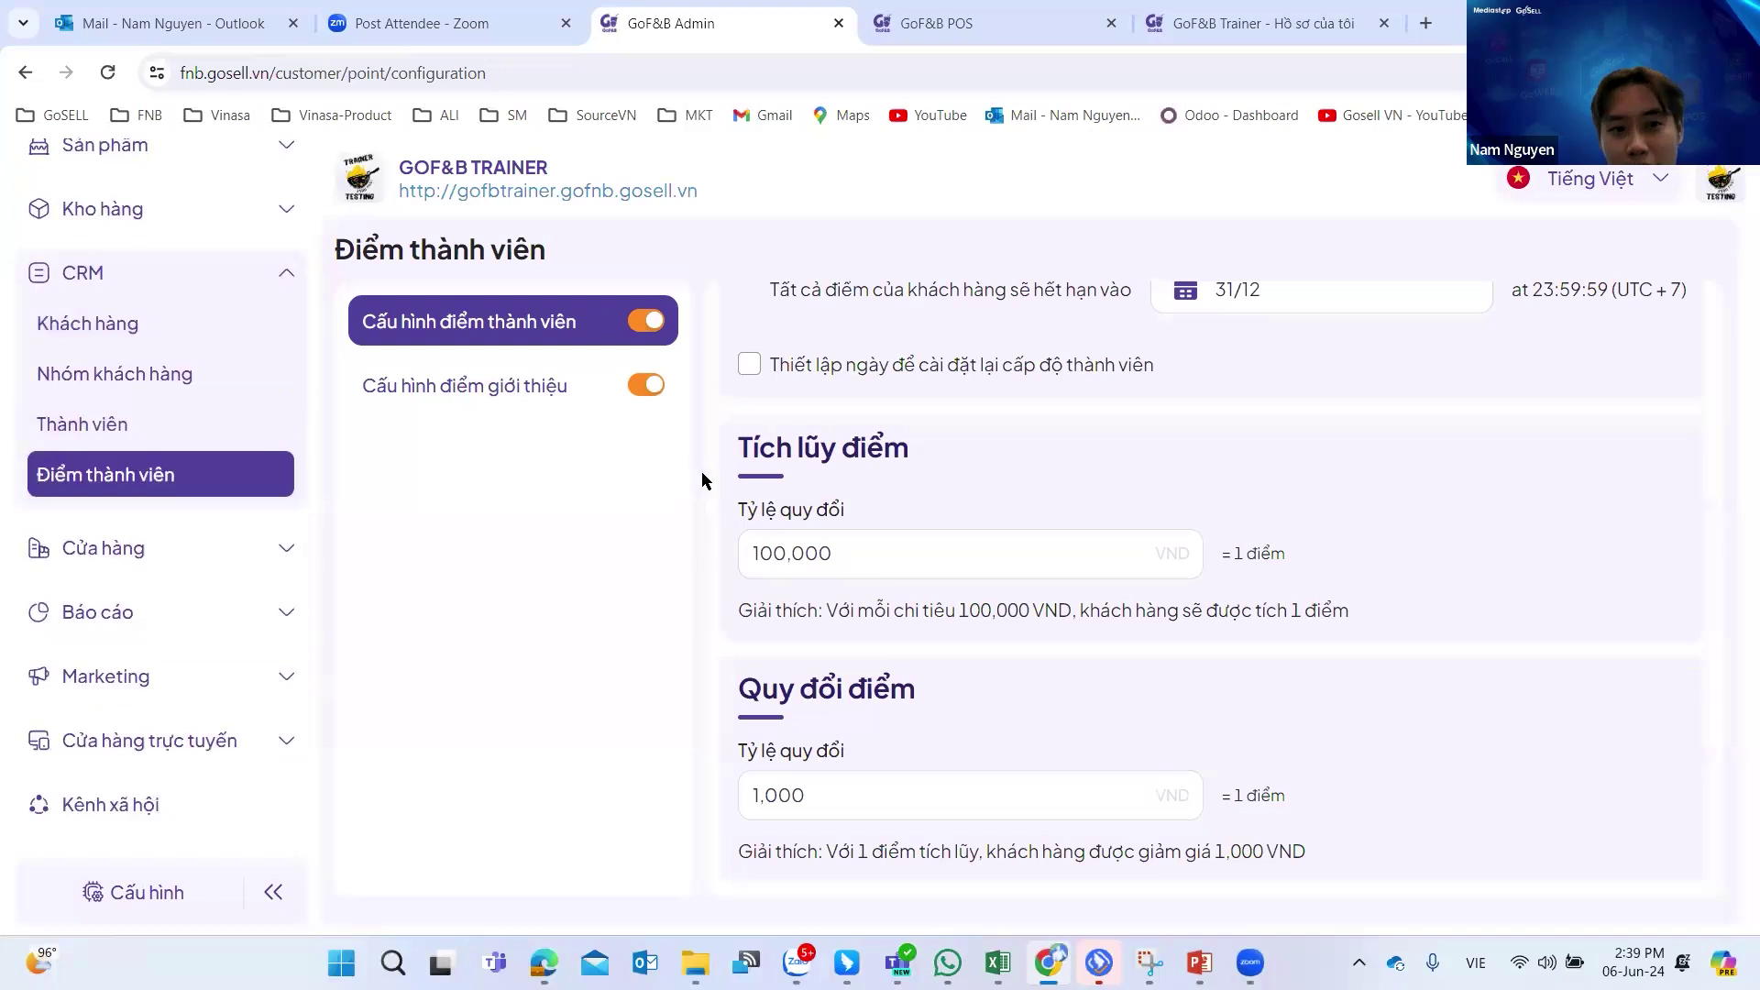
{"action": "scroll", "coordinate": [853, 550], "scroll_direction": "up", "scroll_amount": 2}
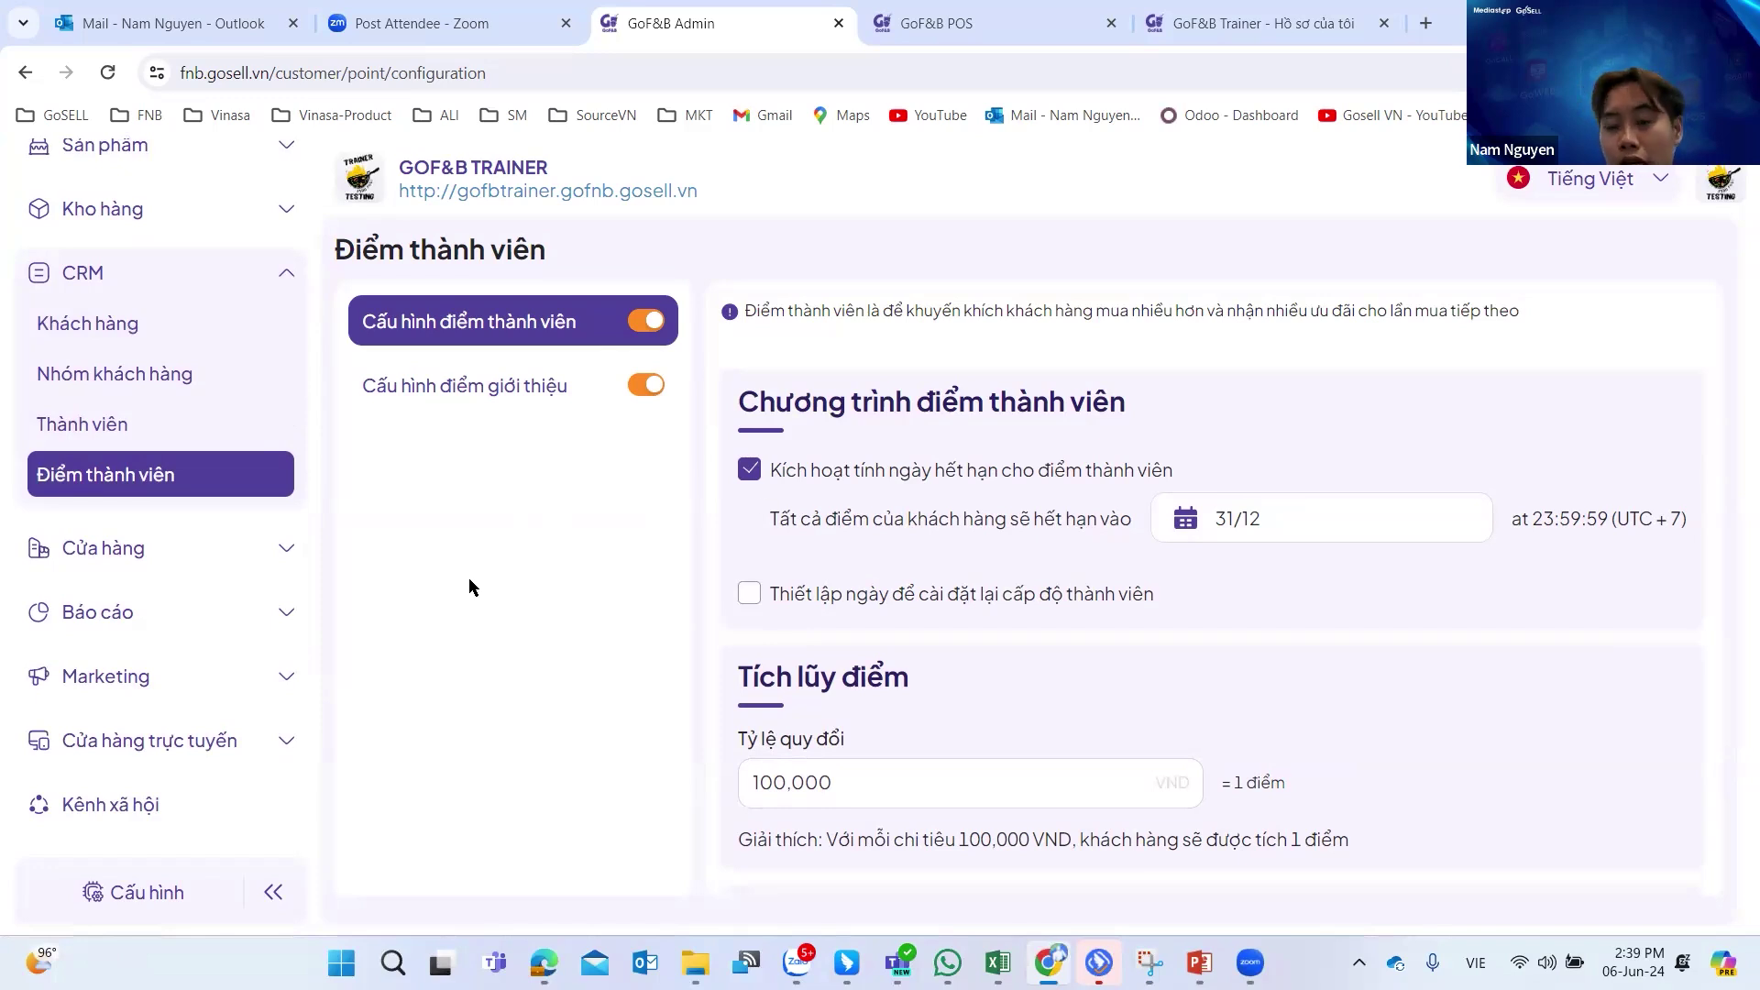
Open the store section and view its branch list.
{"action": "left_click", "coordinate": [238, 568]}
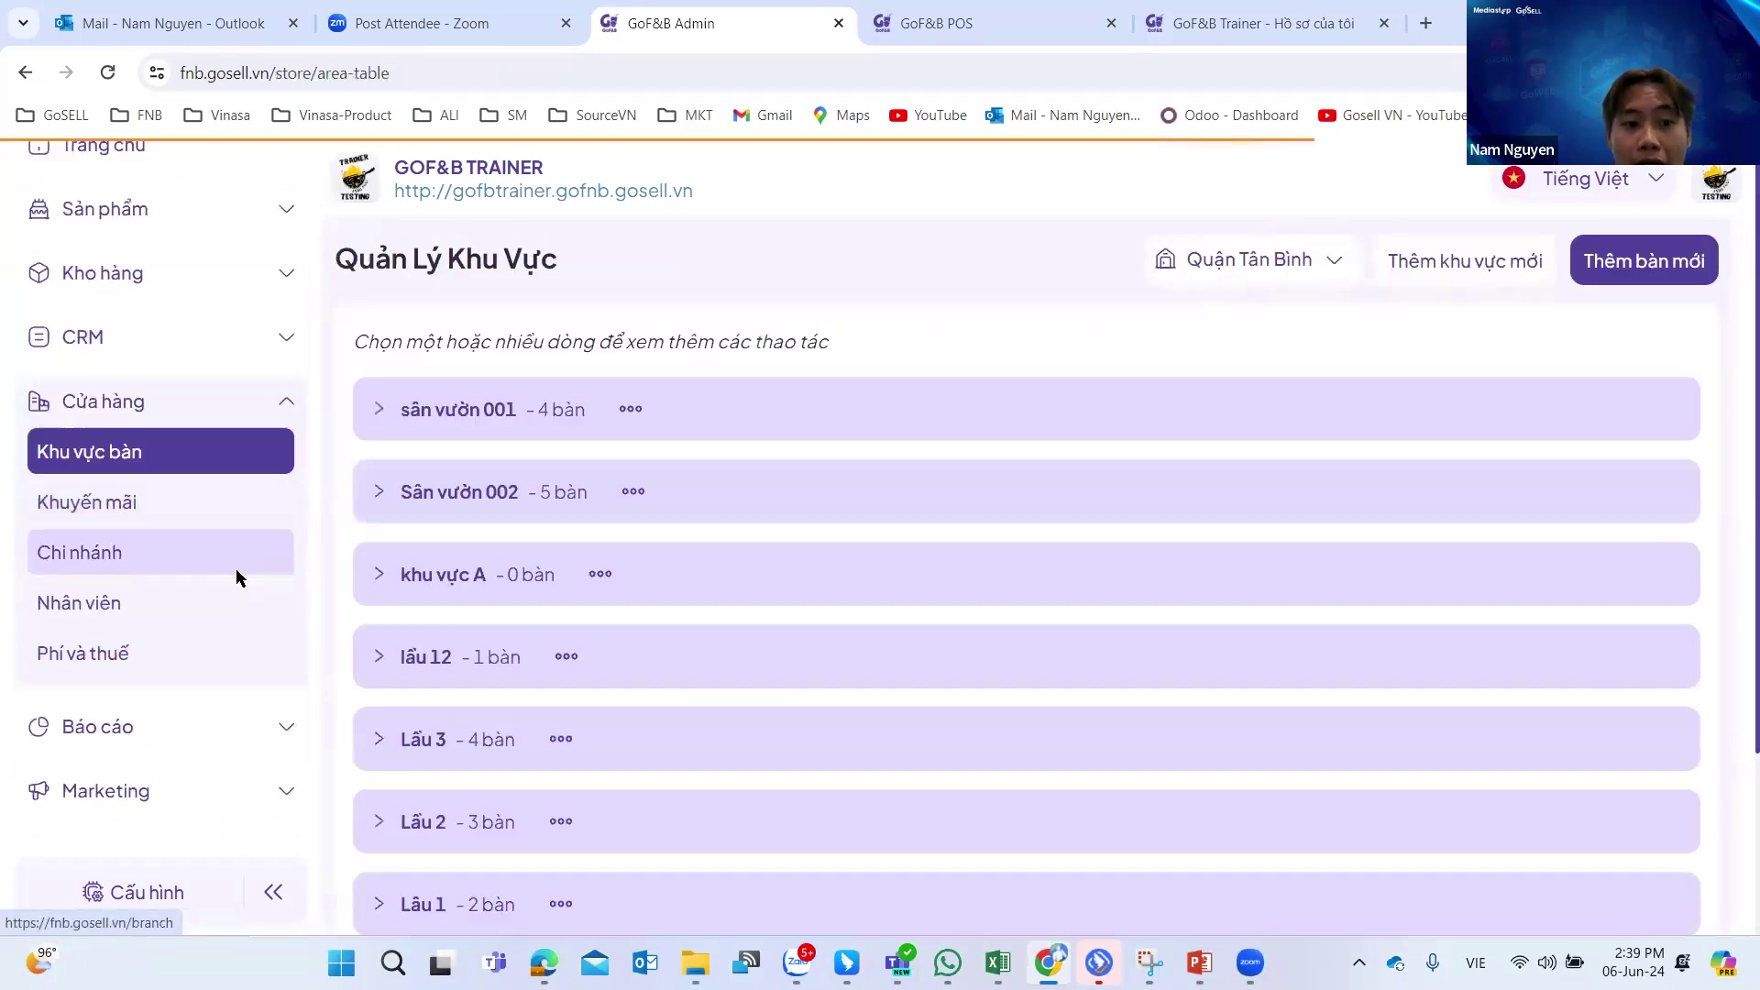
{"action": "left_click", "coordinate": [136, 435]}
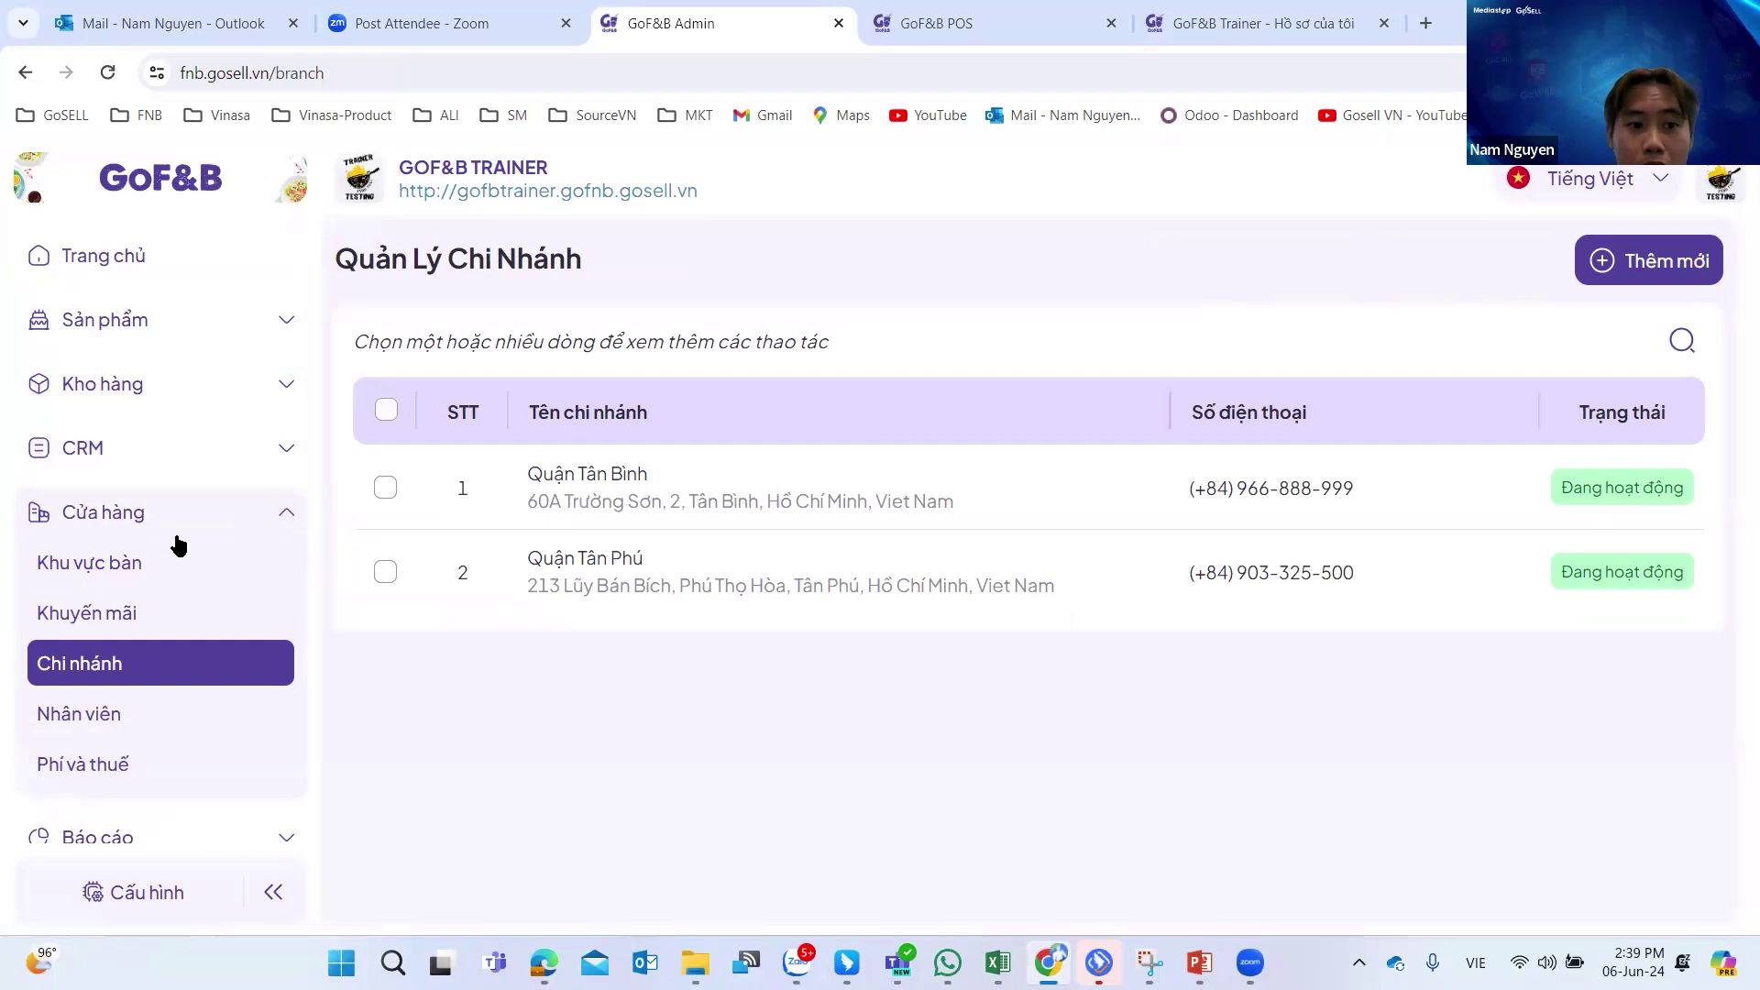
{"action": "scroll", "coordinate": [179, 547], "scroll_direction": "down", "scroll_amount": 3}
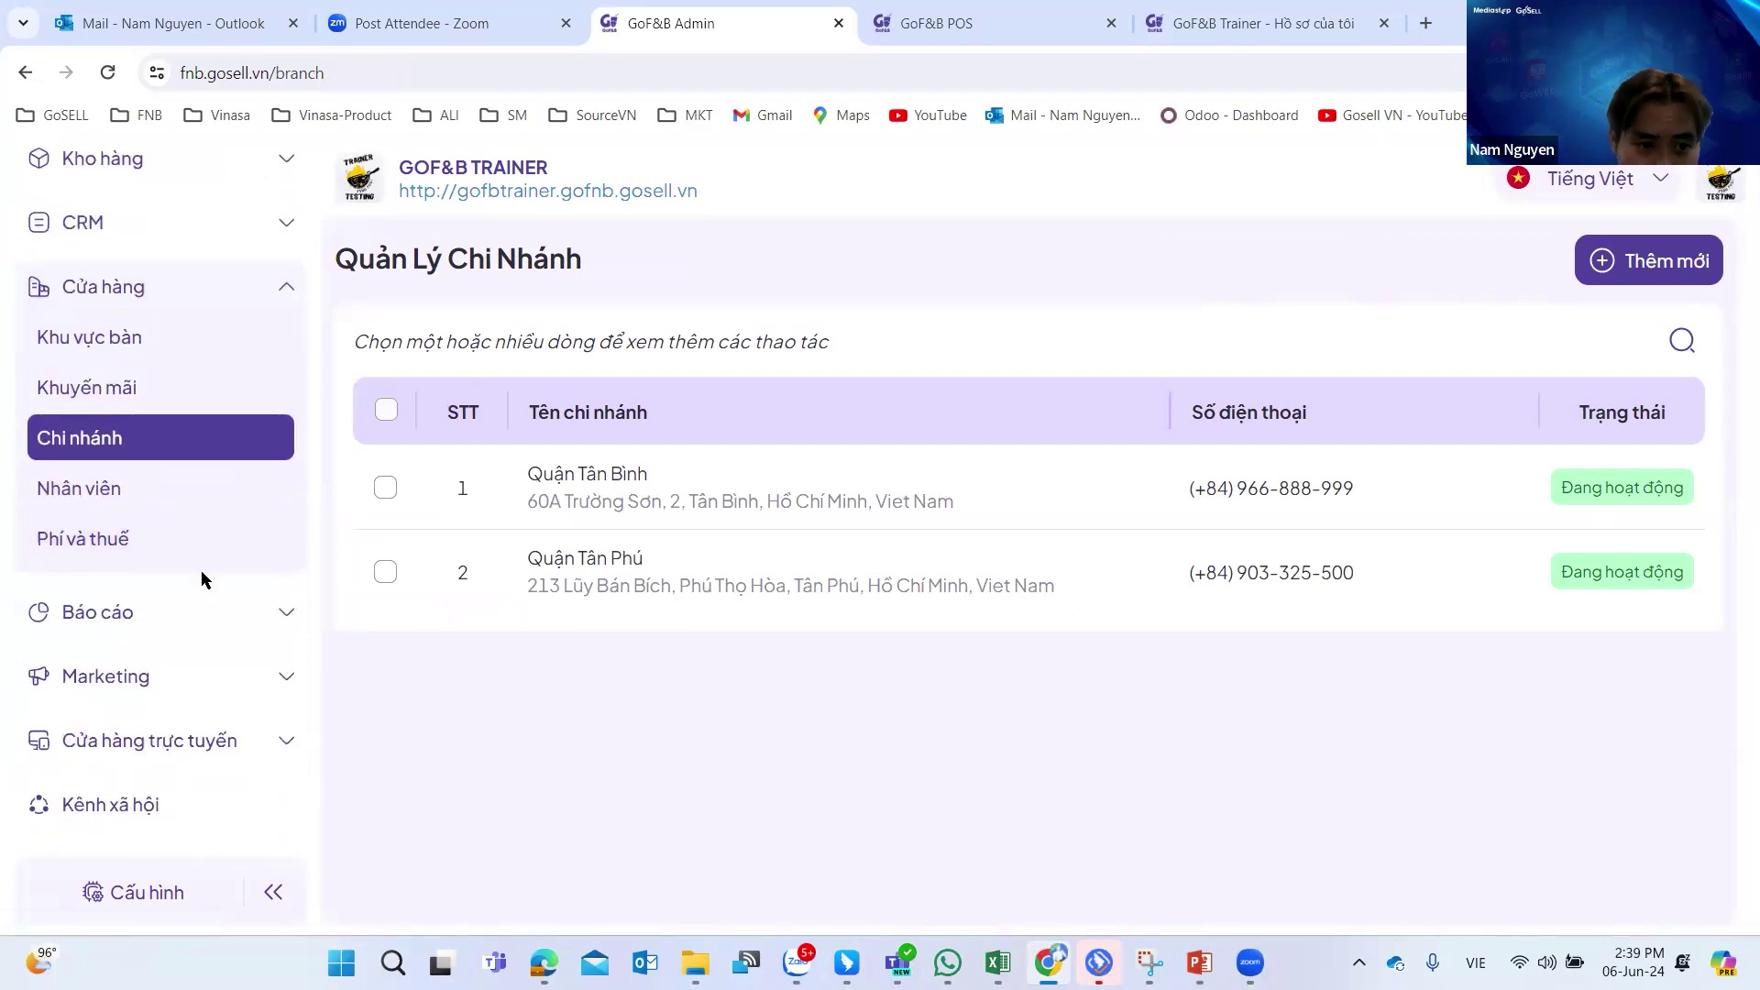
{"action": "scroll", "coordinate": [201, 580], "scroll_direction": "up", "scroll_amount": 3}
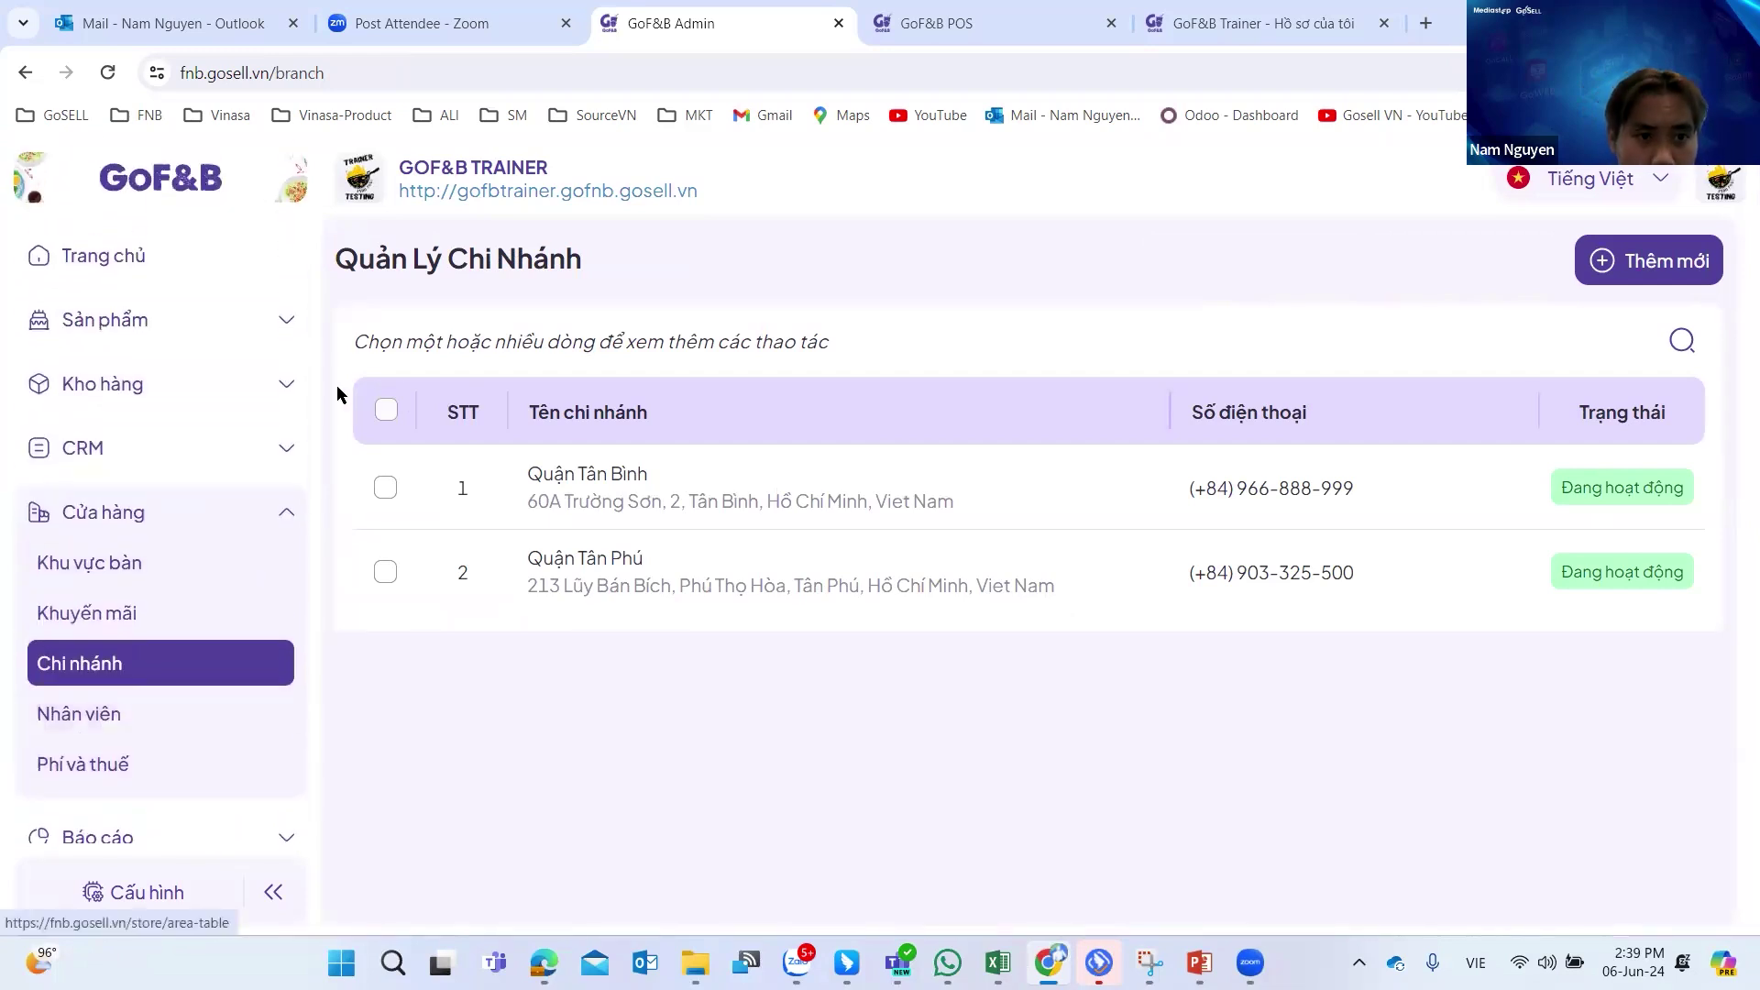
Open the store's table area management and add a new area named "khu vực tầng 1" for the Quận Tân Bình branch.
{"action": "left_click", "coordinate": [243, 577]}
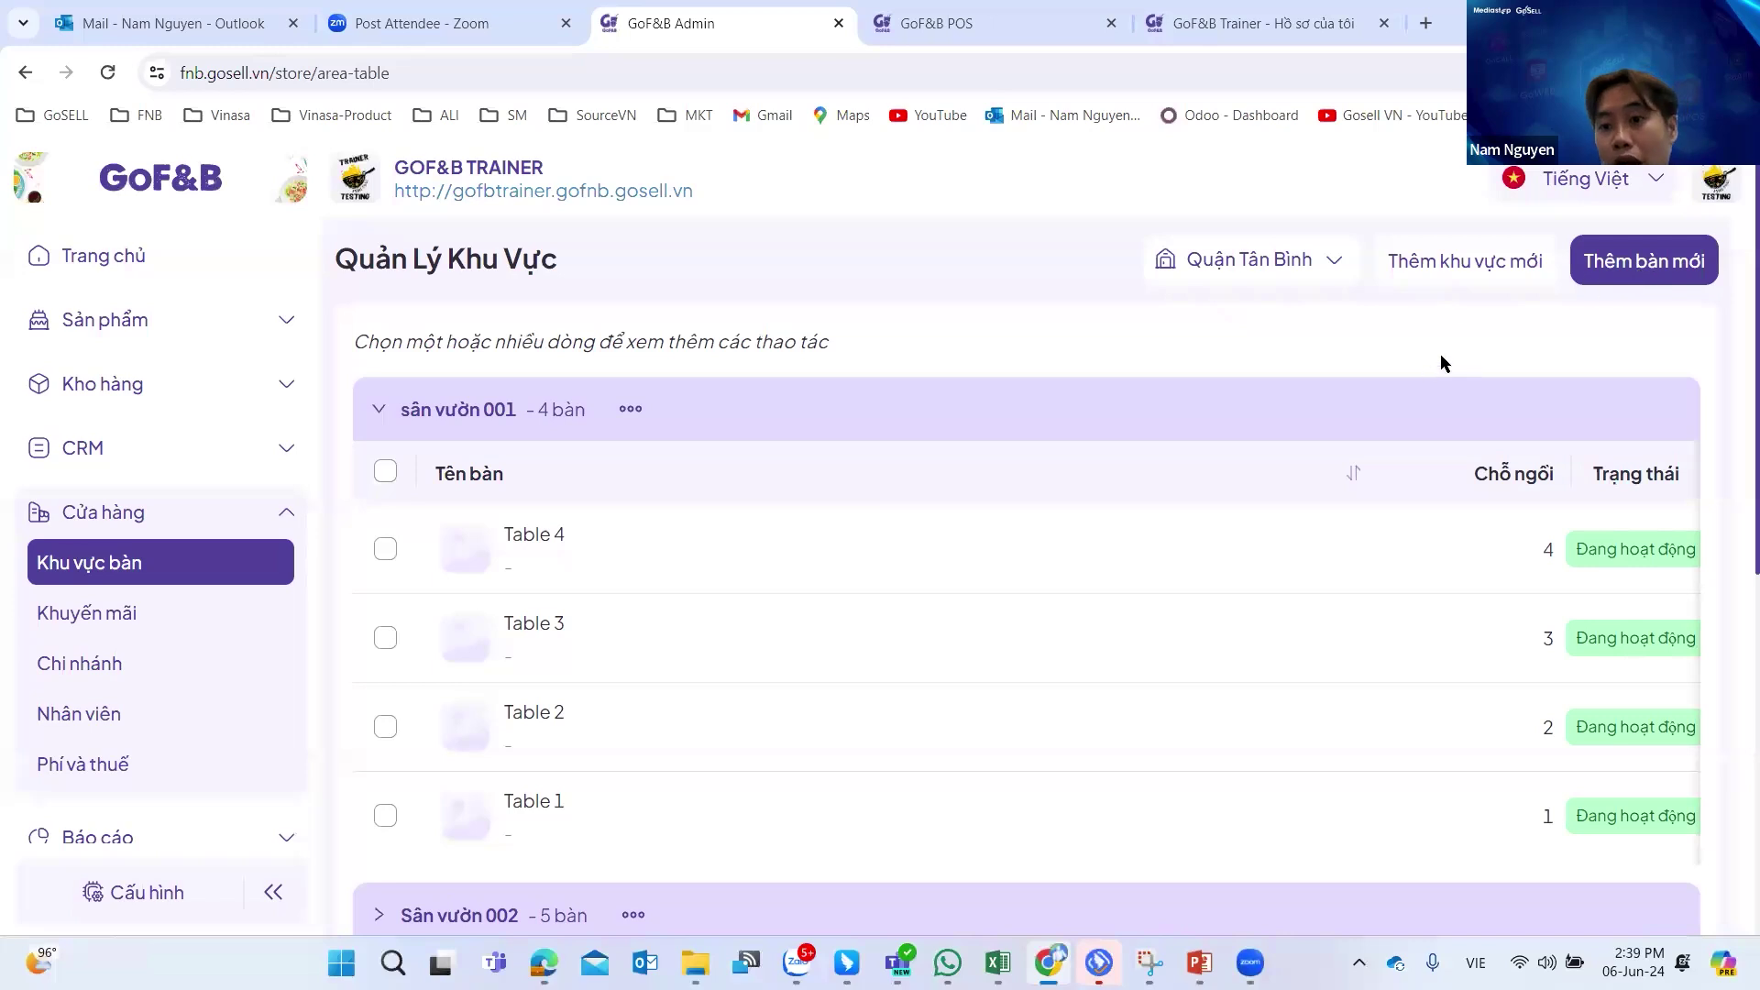
{"action": "left_click", "coordinate": [1444, 292]}
{"action": "scroll", "coordinate": [814, 438], "scroll_direction": "down", "scroll_amount": 2}
{"action": "scroll", "coordinate": [815, 438], "scroll_direction": "up", "scroll_amount": 2}
{"action": "left_click", "coordinate": [346, 280]}
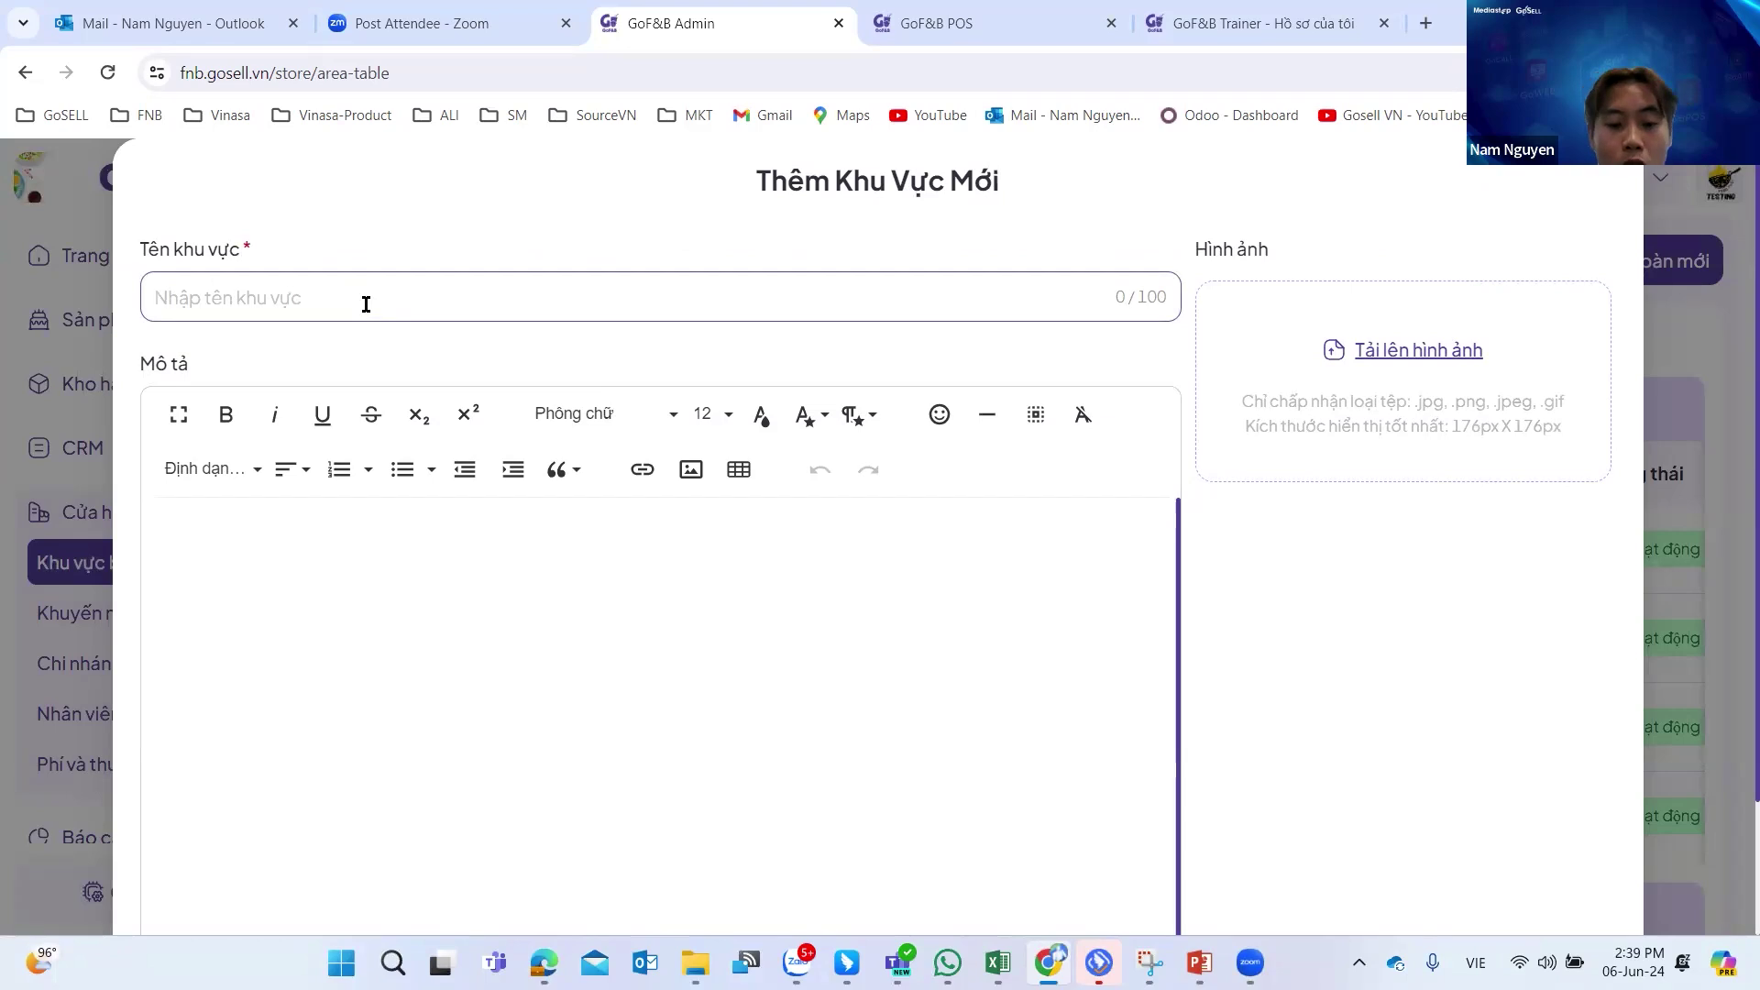
{"action": "type", "text": "khu vực"}
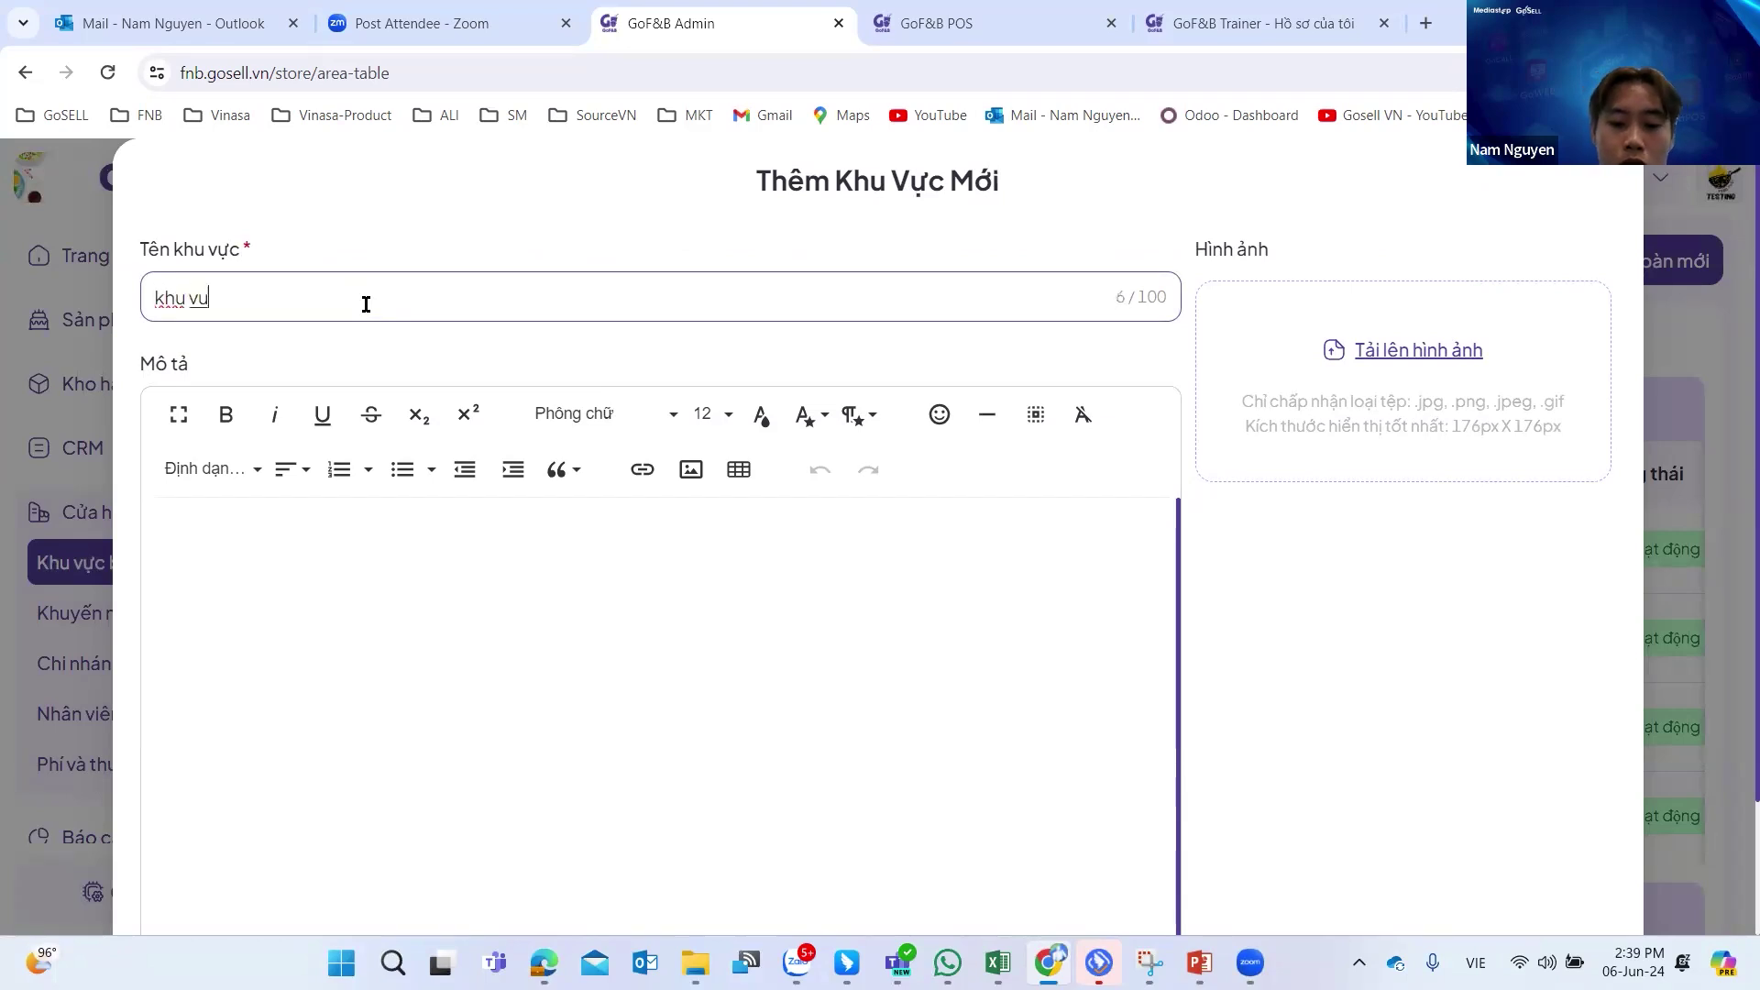
{"action": "type", "text": "taaf"}
{"action": "key", "text": "BackSpace"}
{"action": "type", "text": "=ngf"}
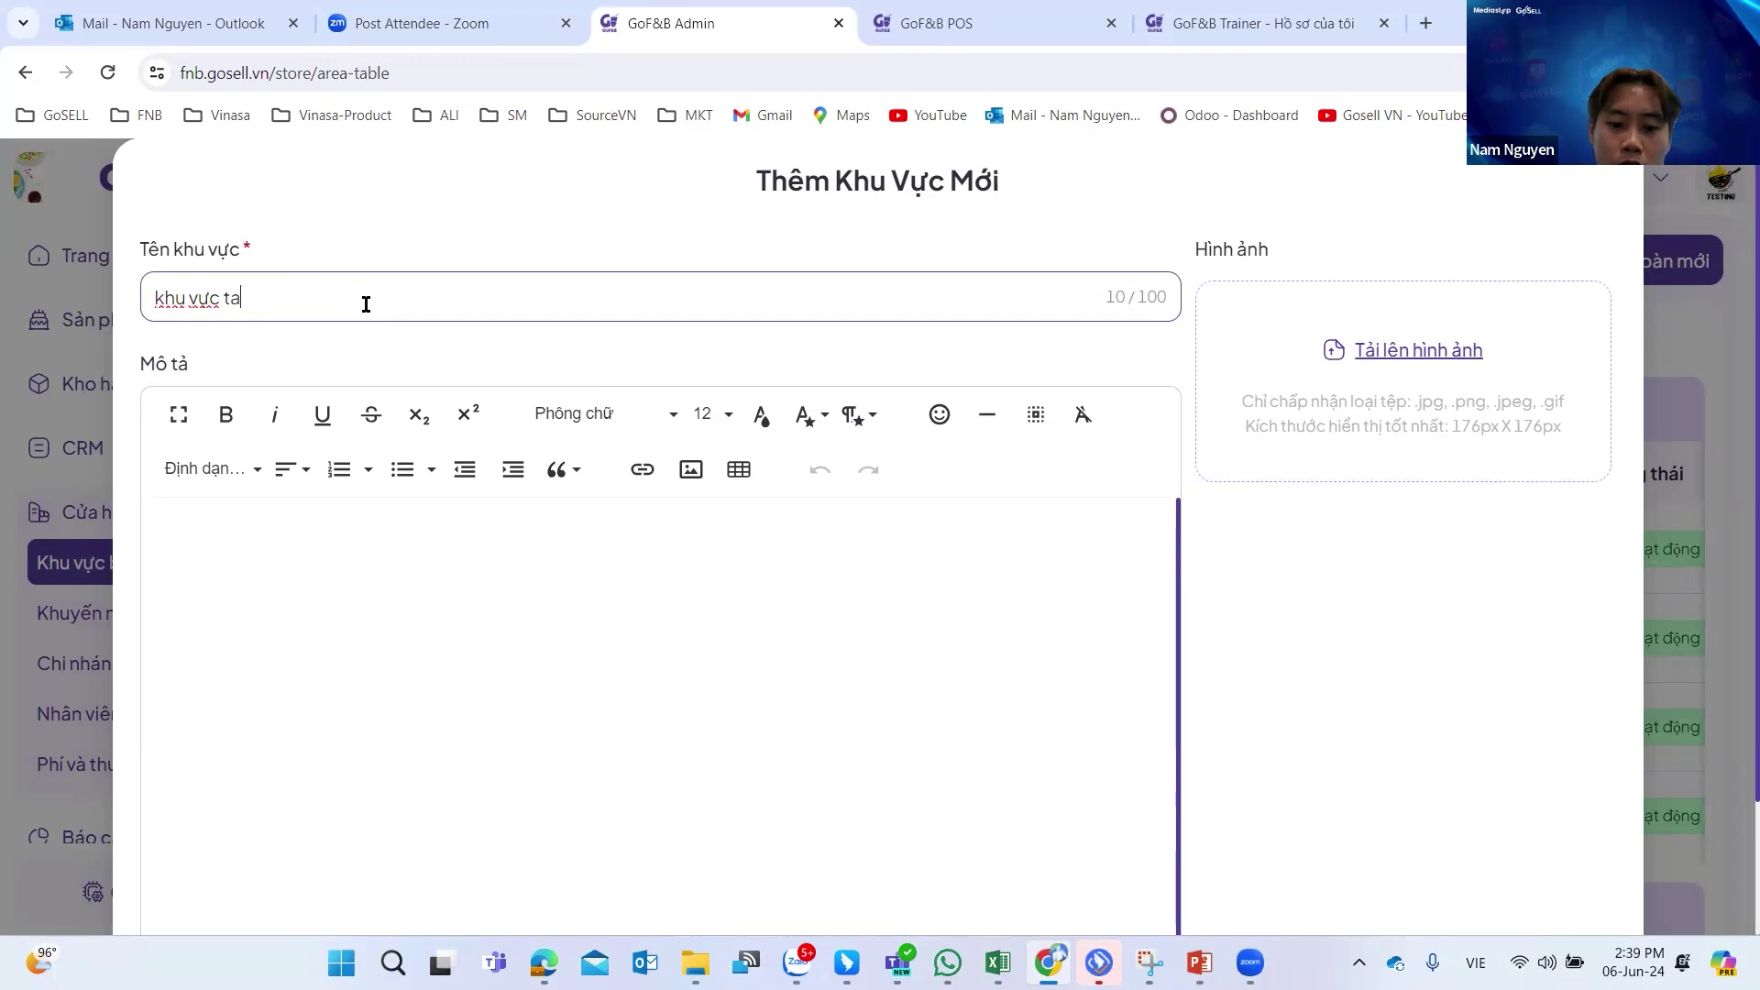
{"action": "type", "text": " 1"}
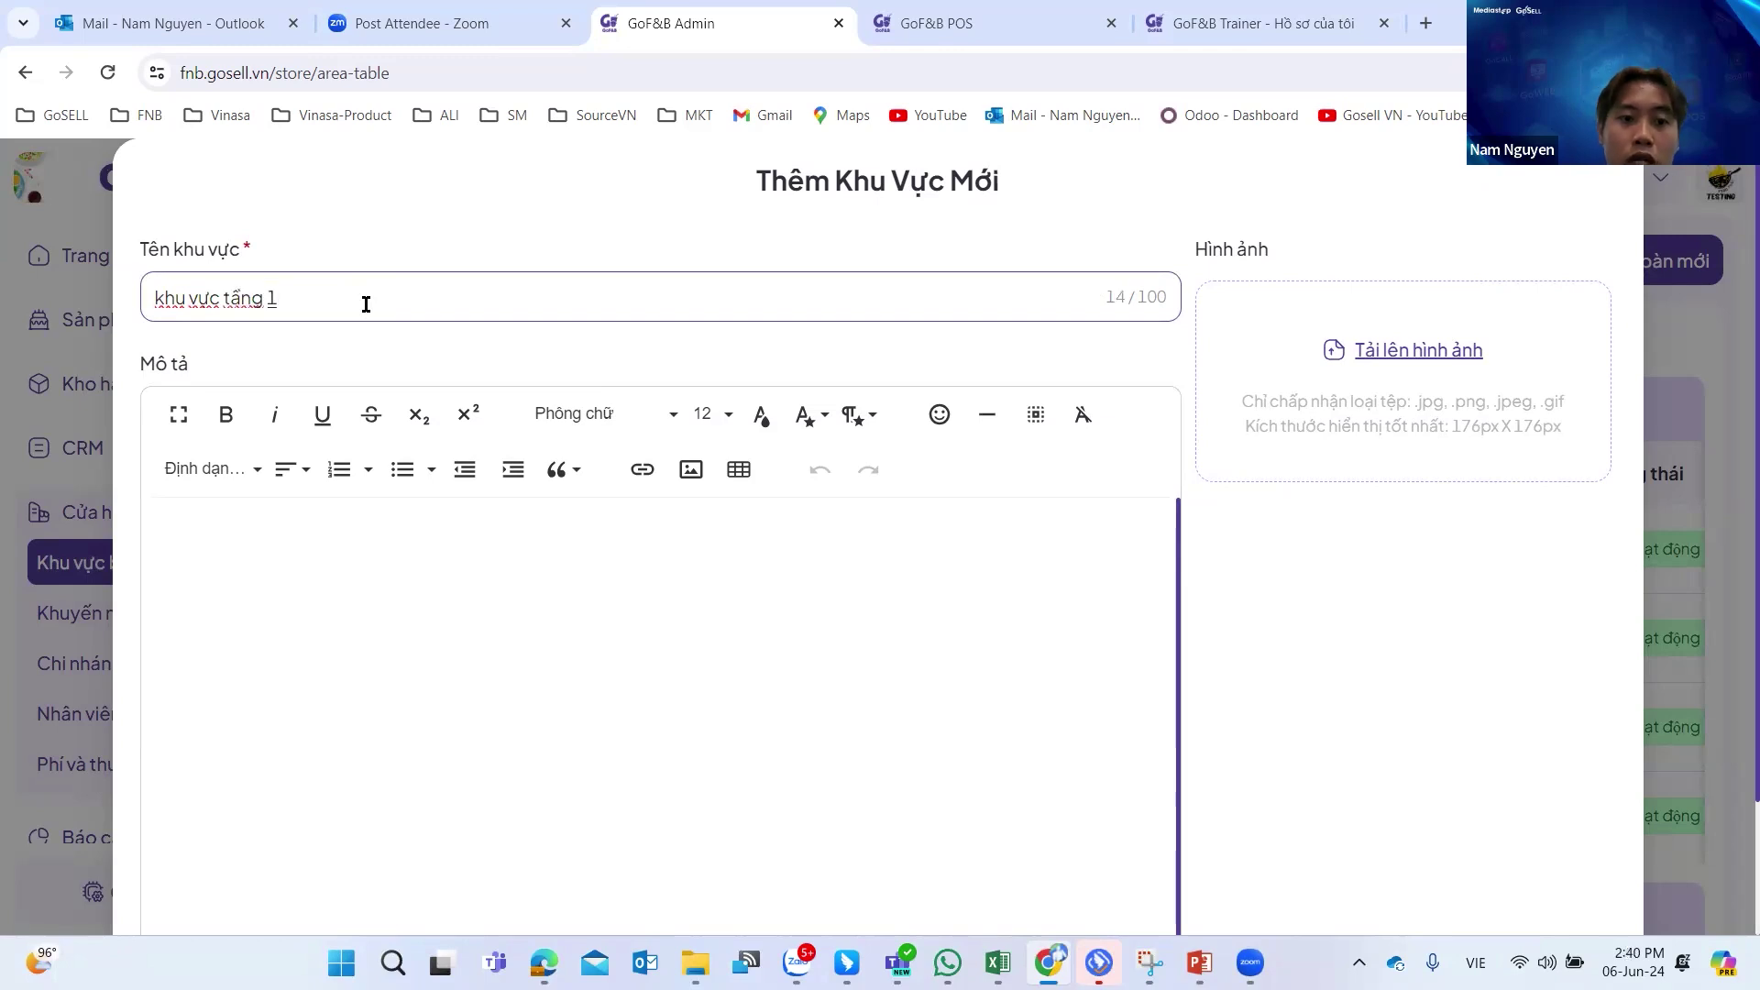
{"action": "scroll", "coordinate": [669, 464], "scroll_direction": "down", "scroll_amount": 2}
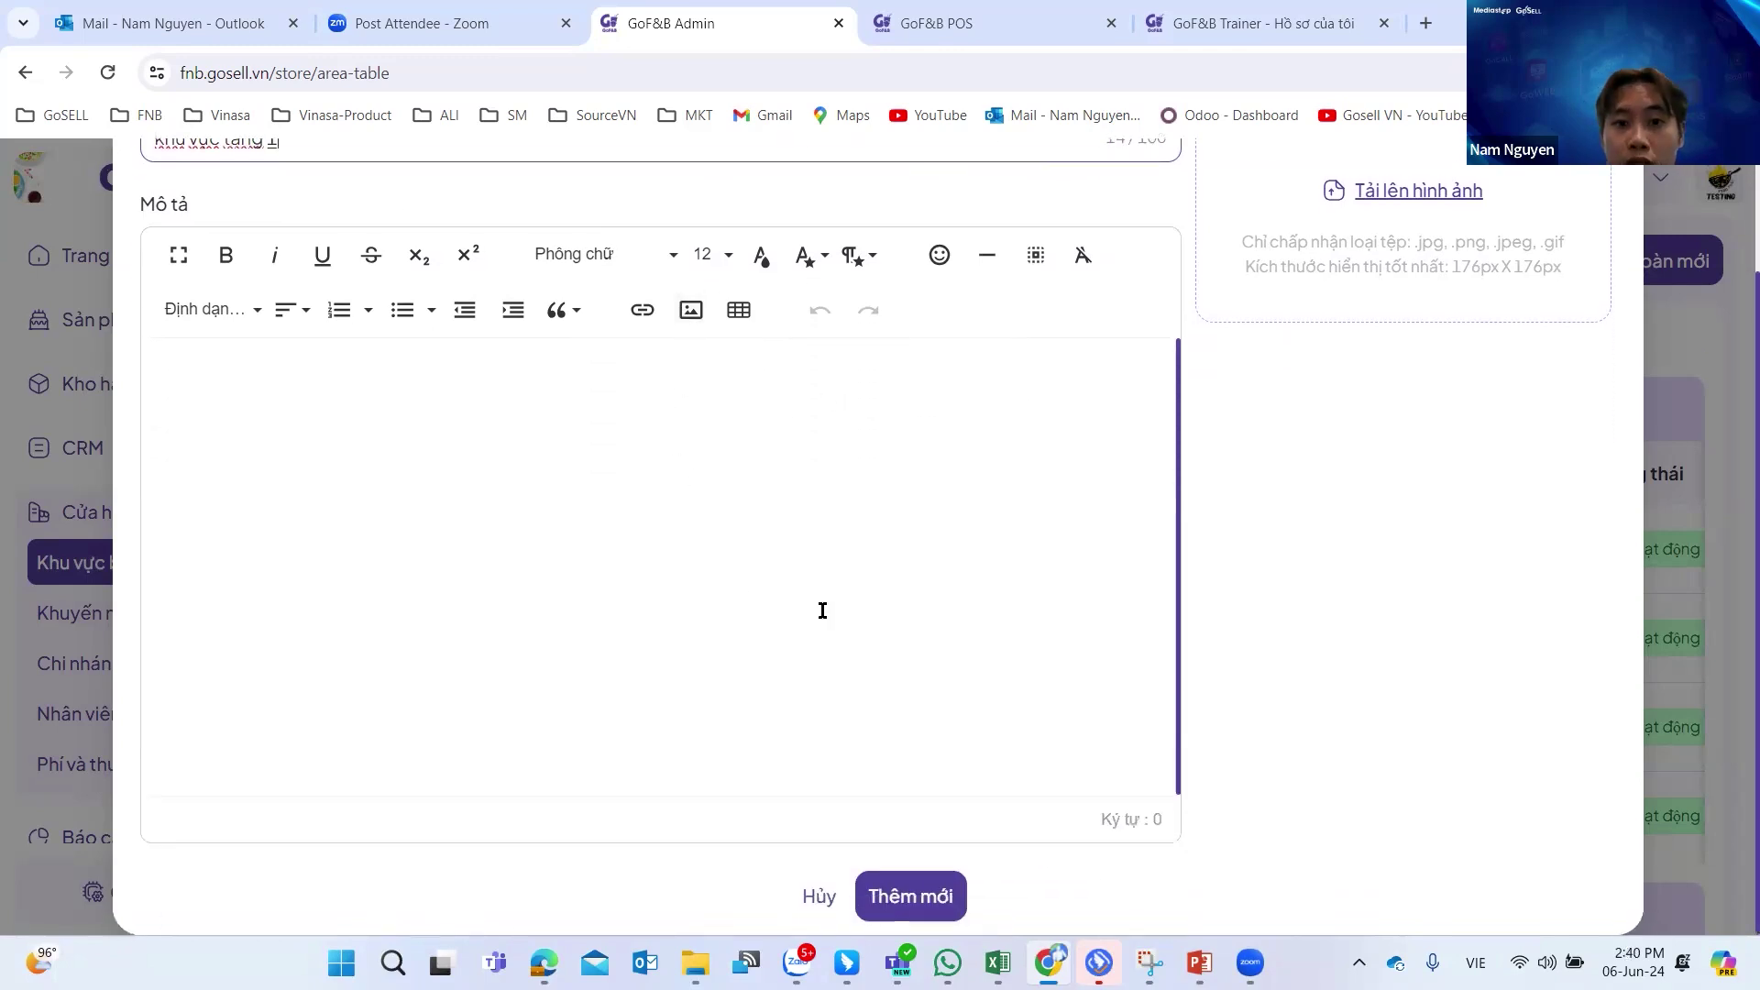
{"action": "left_click", "coordinate": [910, 895]}
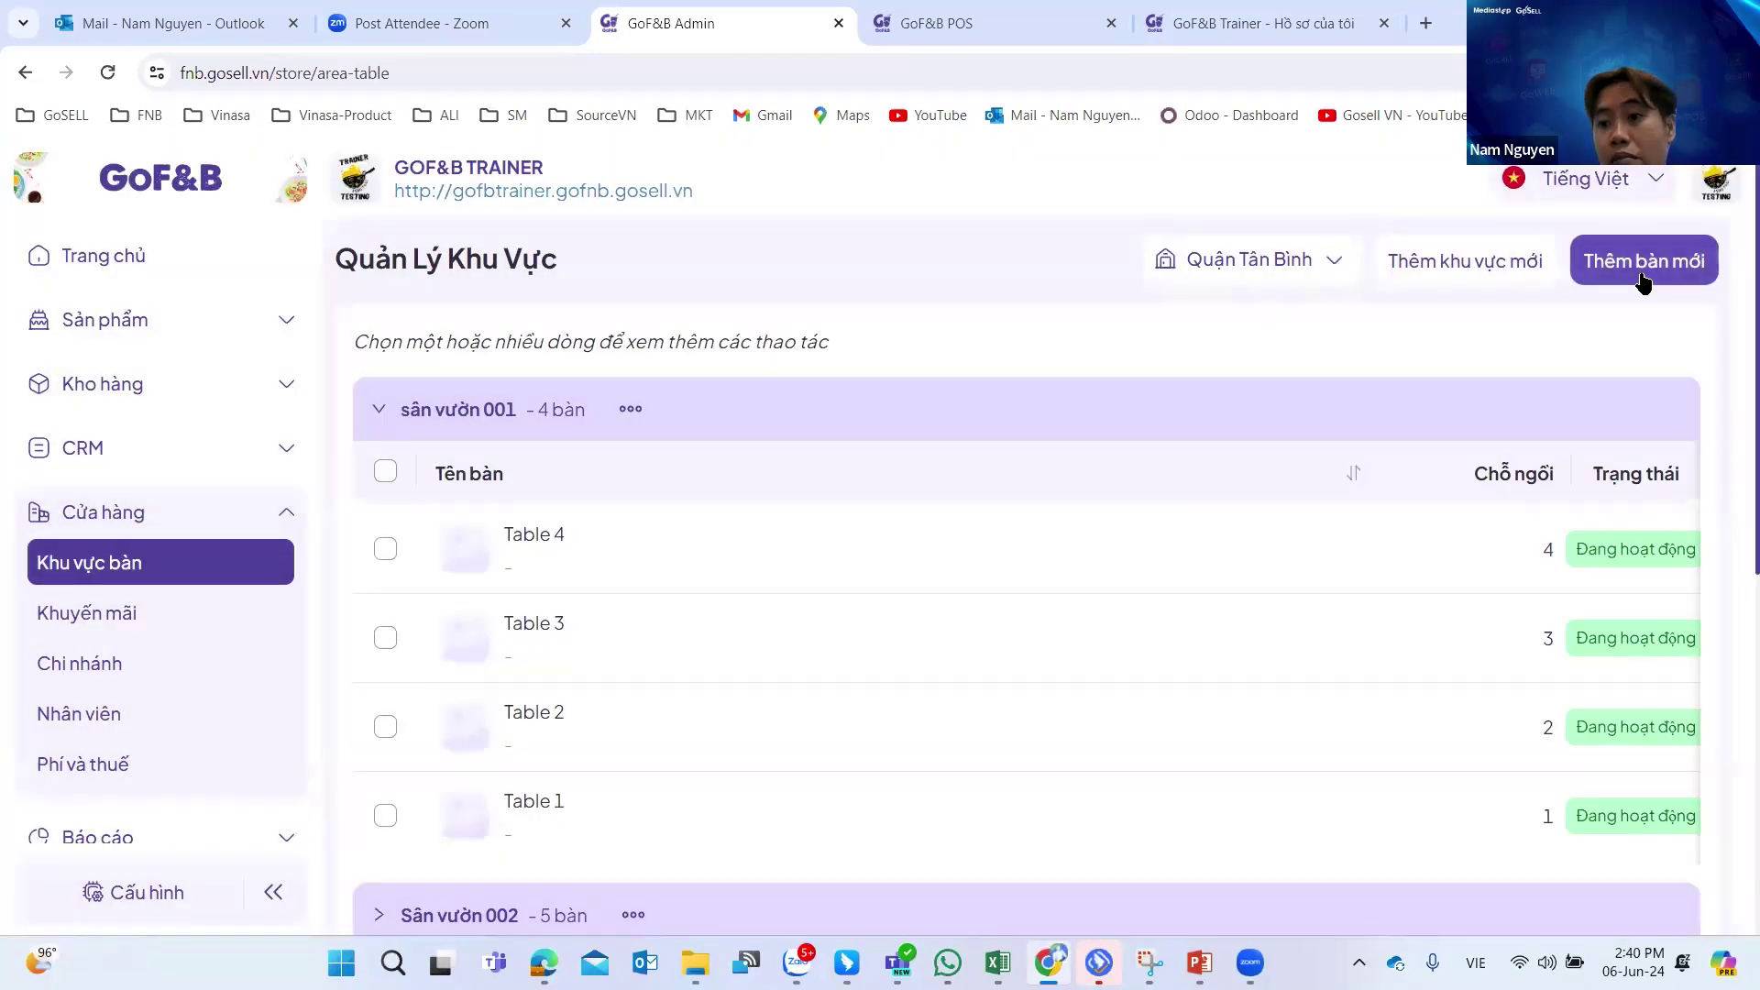
Open the form for adding a table, examine its name, area, seat and description fields, and leave without saving.
{"action": "left_click", "coordinate": [1643, 272]}
{"action": "scroll", "coordinate": [345, 319], "scroll_direction": "down", "scroll_amount": 1}
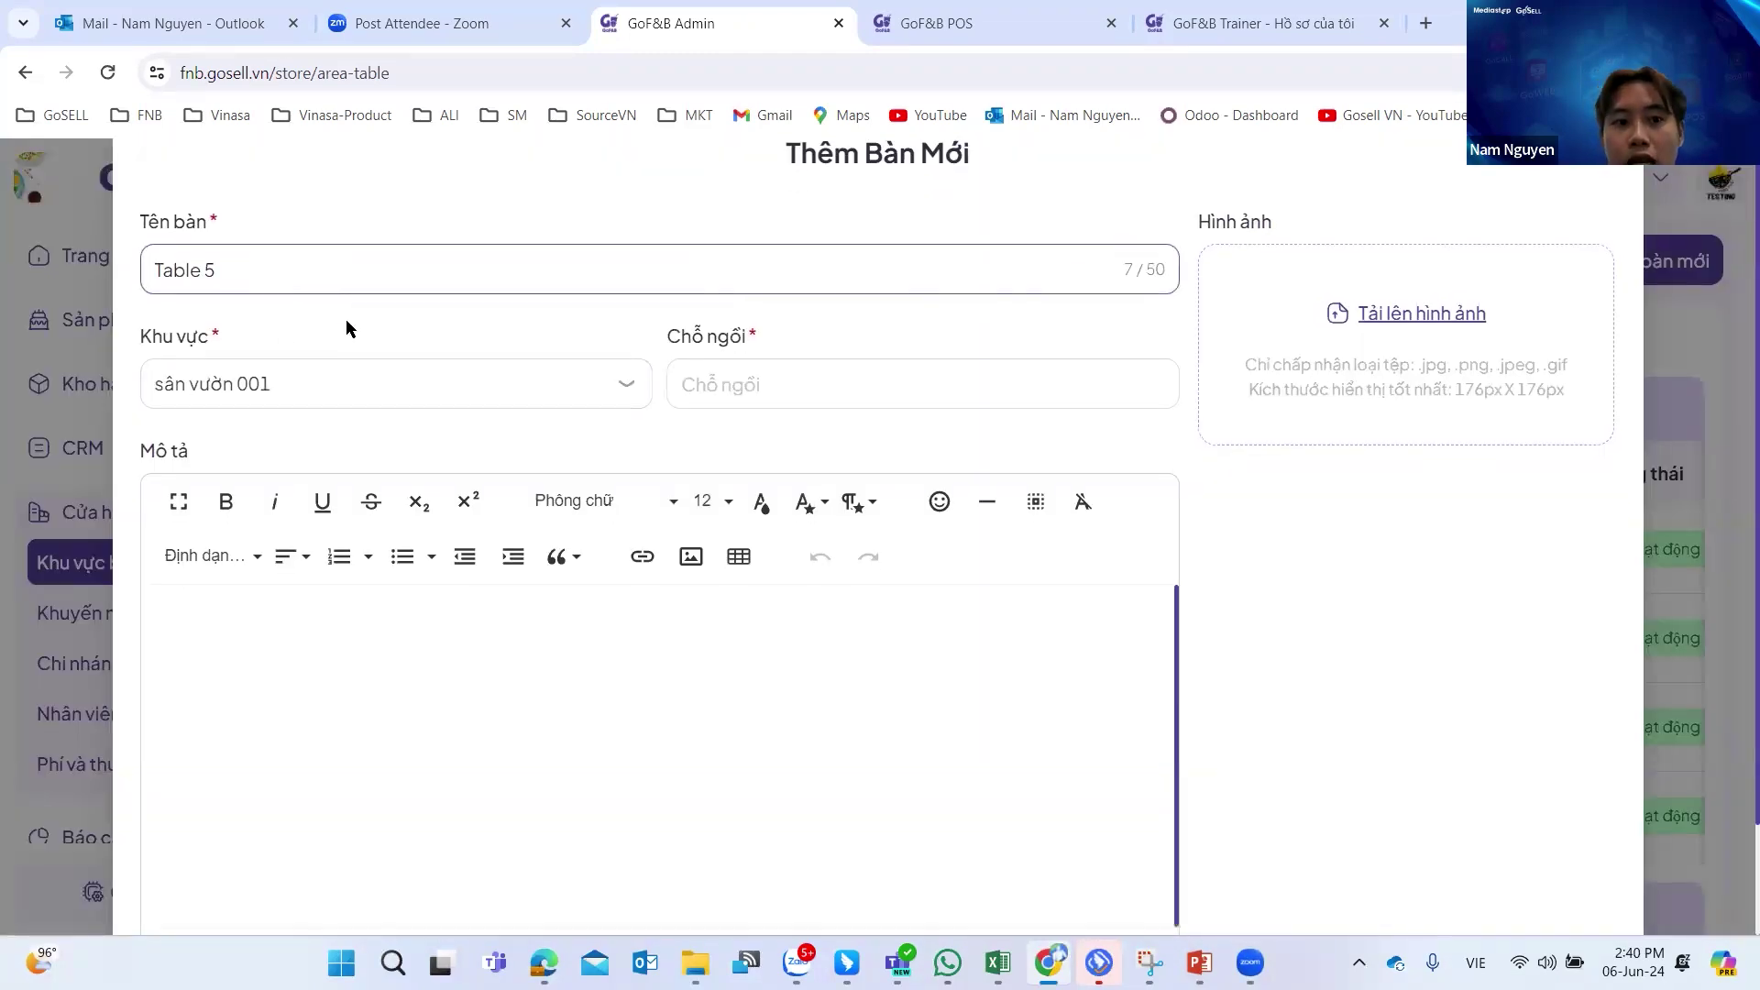
{"action": "scroll", "coordinate": [345, 319], "scroll_direction": "up", "scroll_amount": 1}
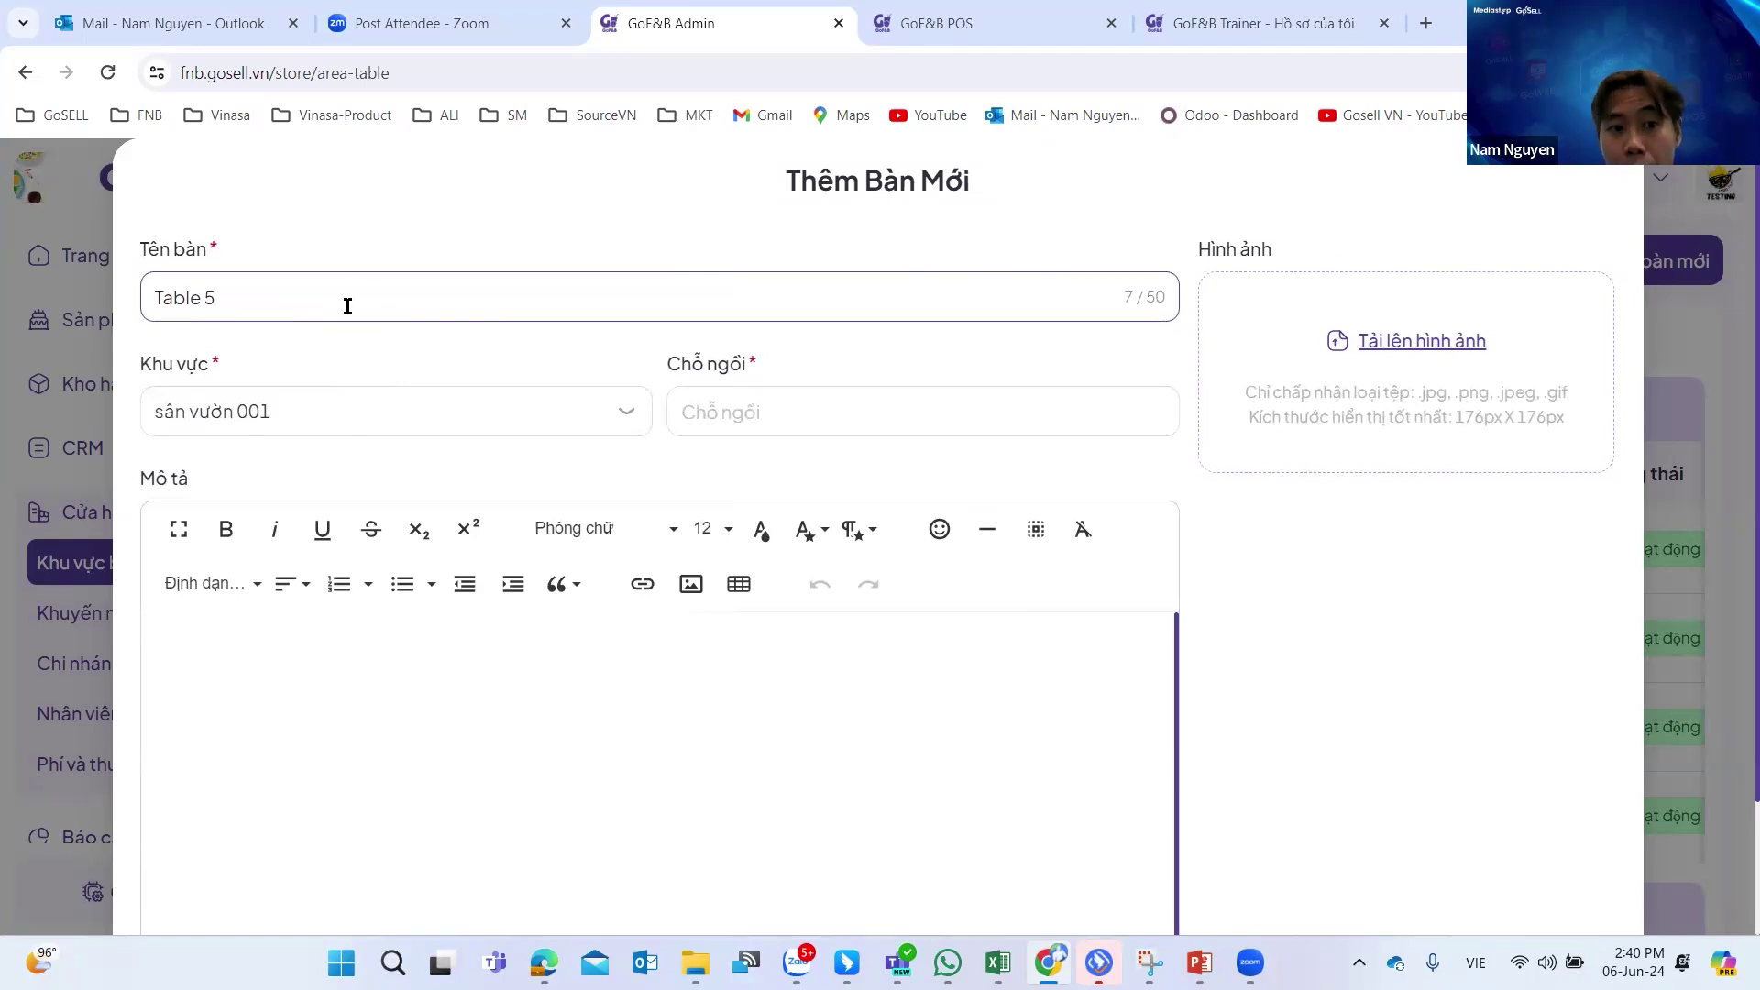
{"action": "left_click", "coordinate": [344, 427]}
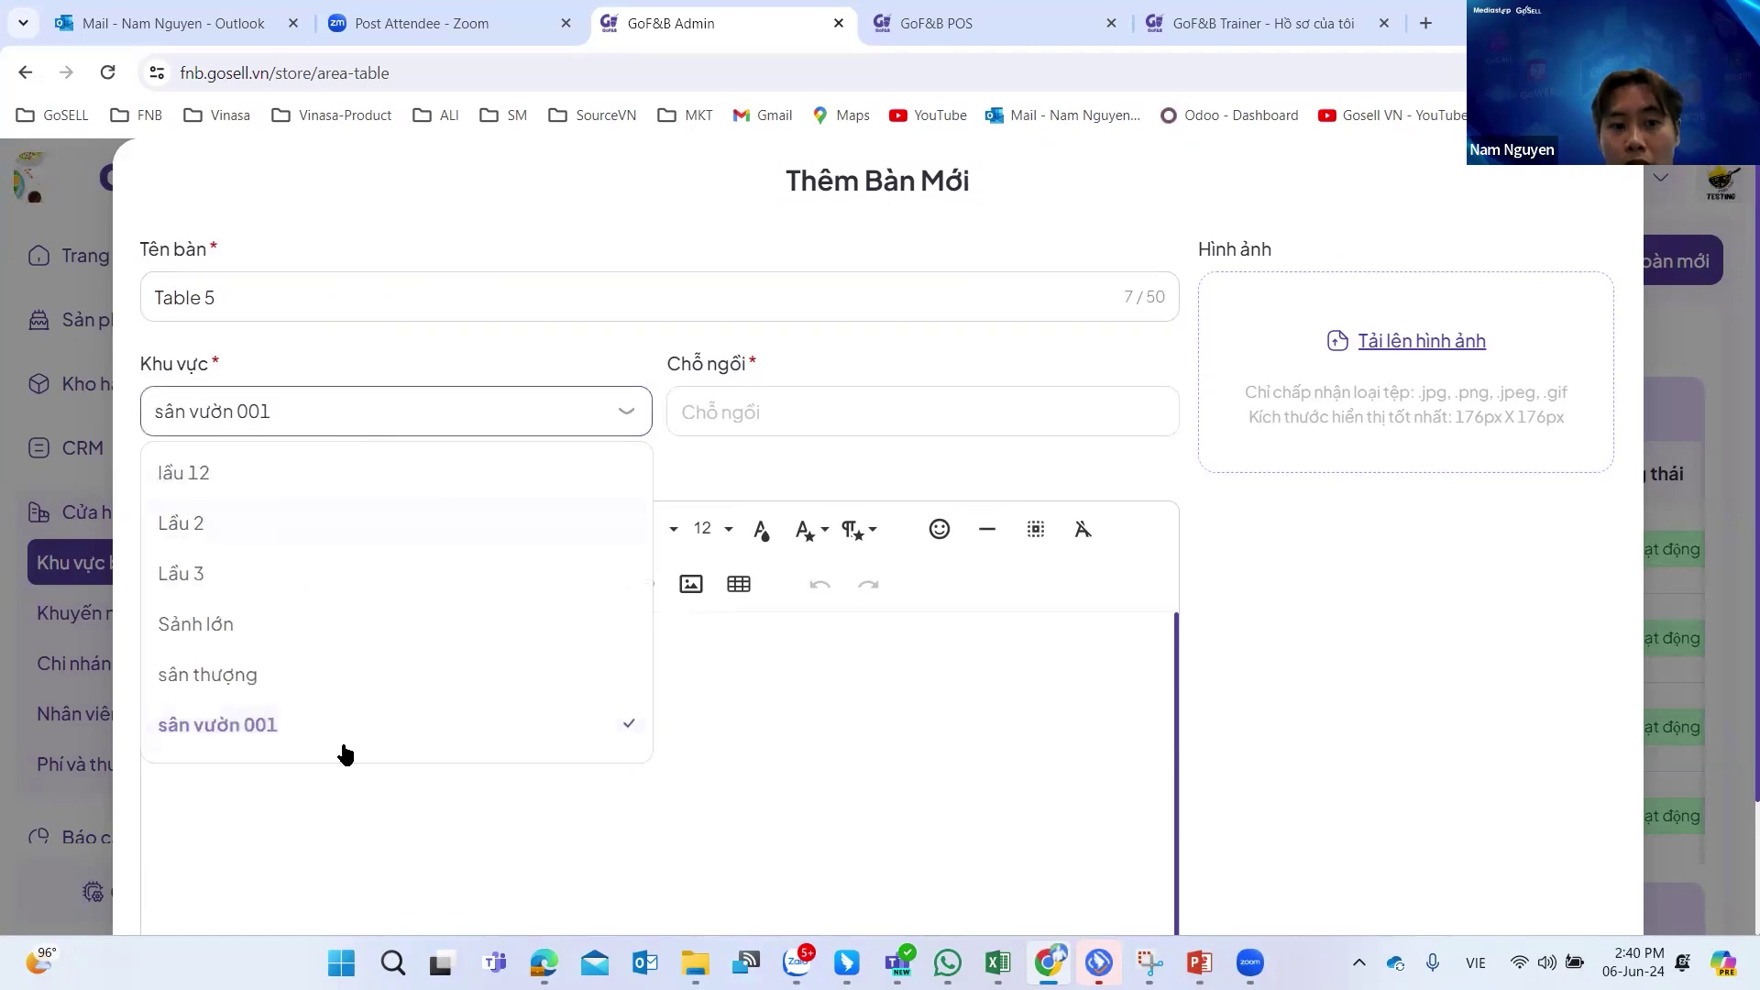
{"action": "left_click", "coordinate": [810, 413]}
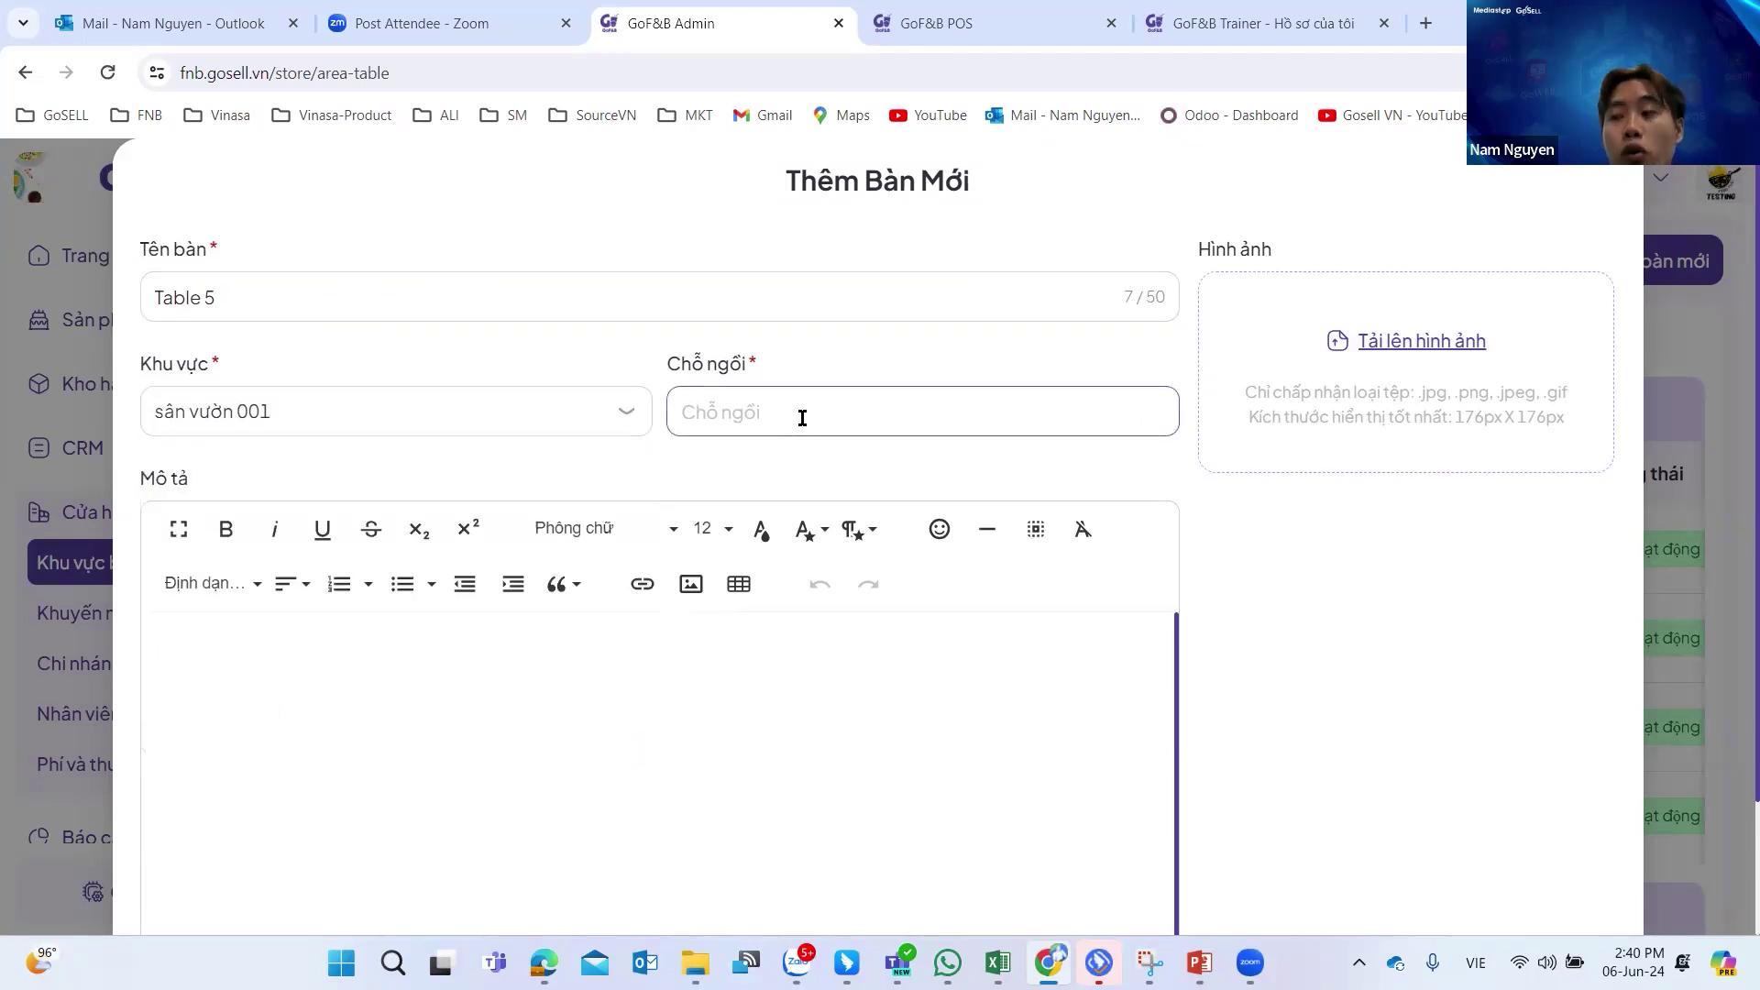
{"action": "scroll", "coordinate": [801, 414], "scroll_direction": "down", "scroll_amount": 2}
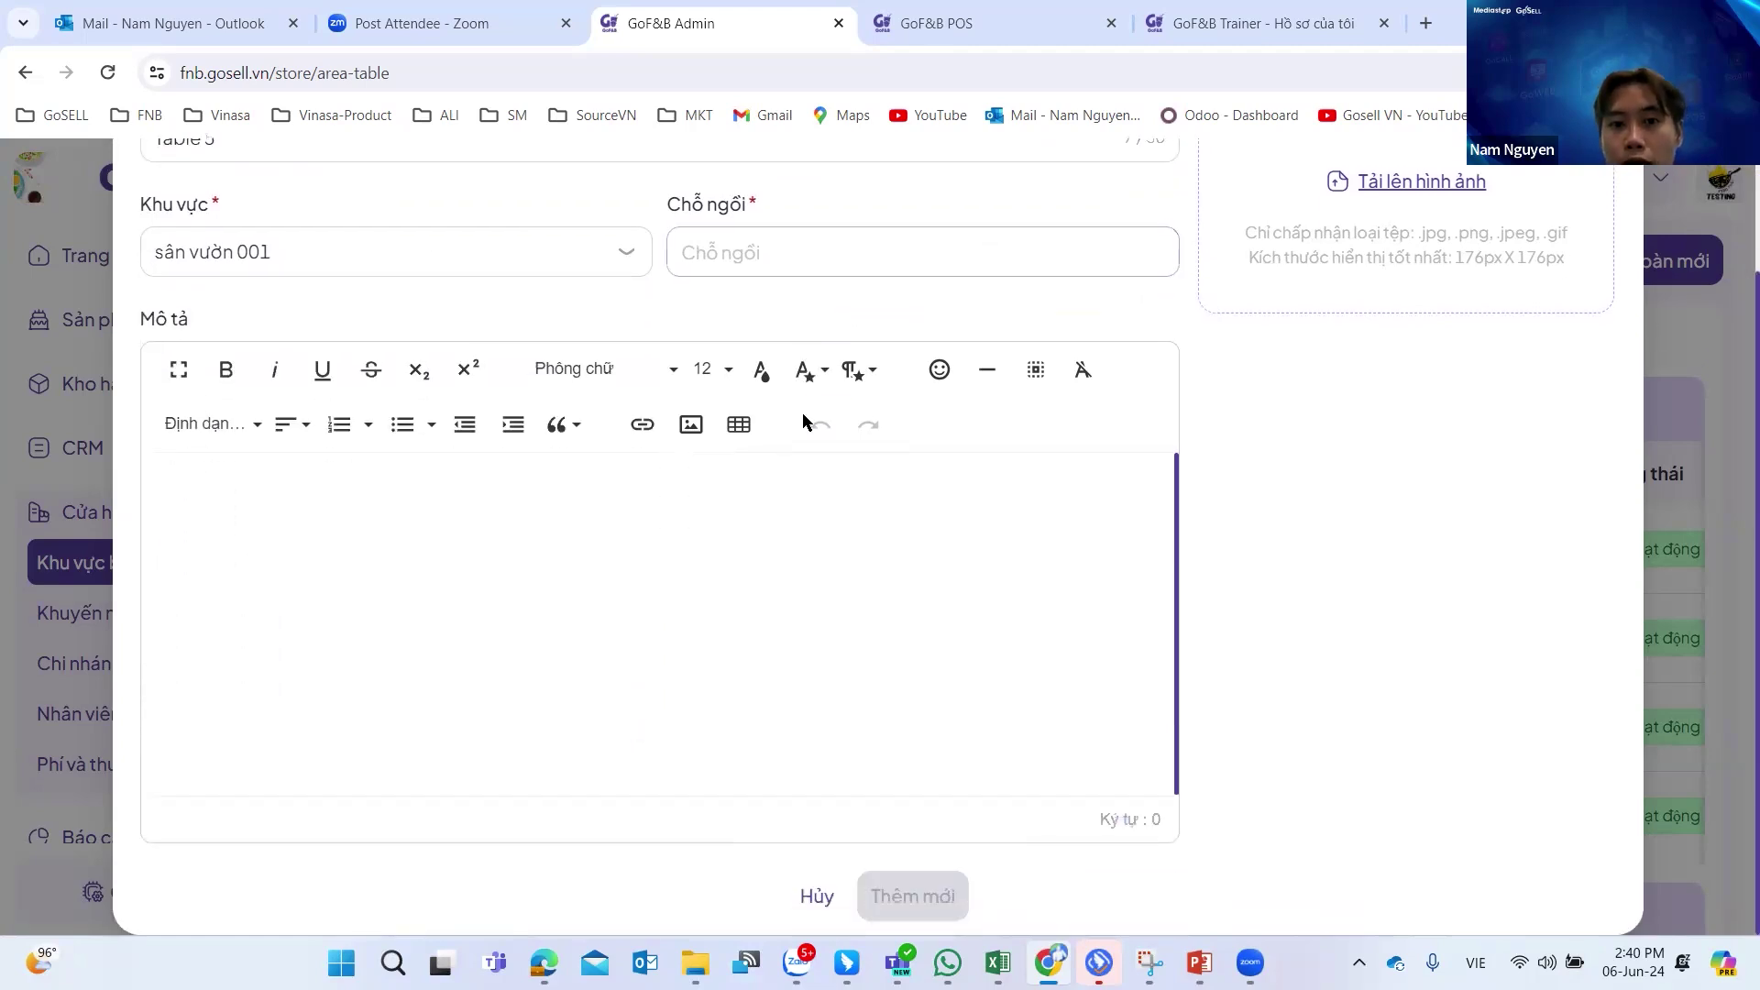
{"action": "scroll", "coordinate": [801, 415], "scroll_direction": "up", "scroll_amount": 2}
{"action": "left_click", "coordinate": [801, 413]}
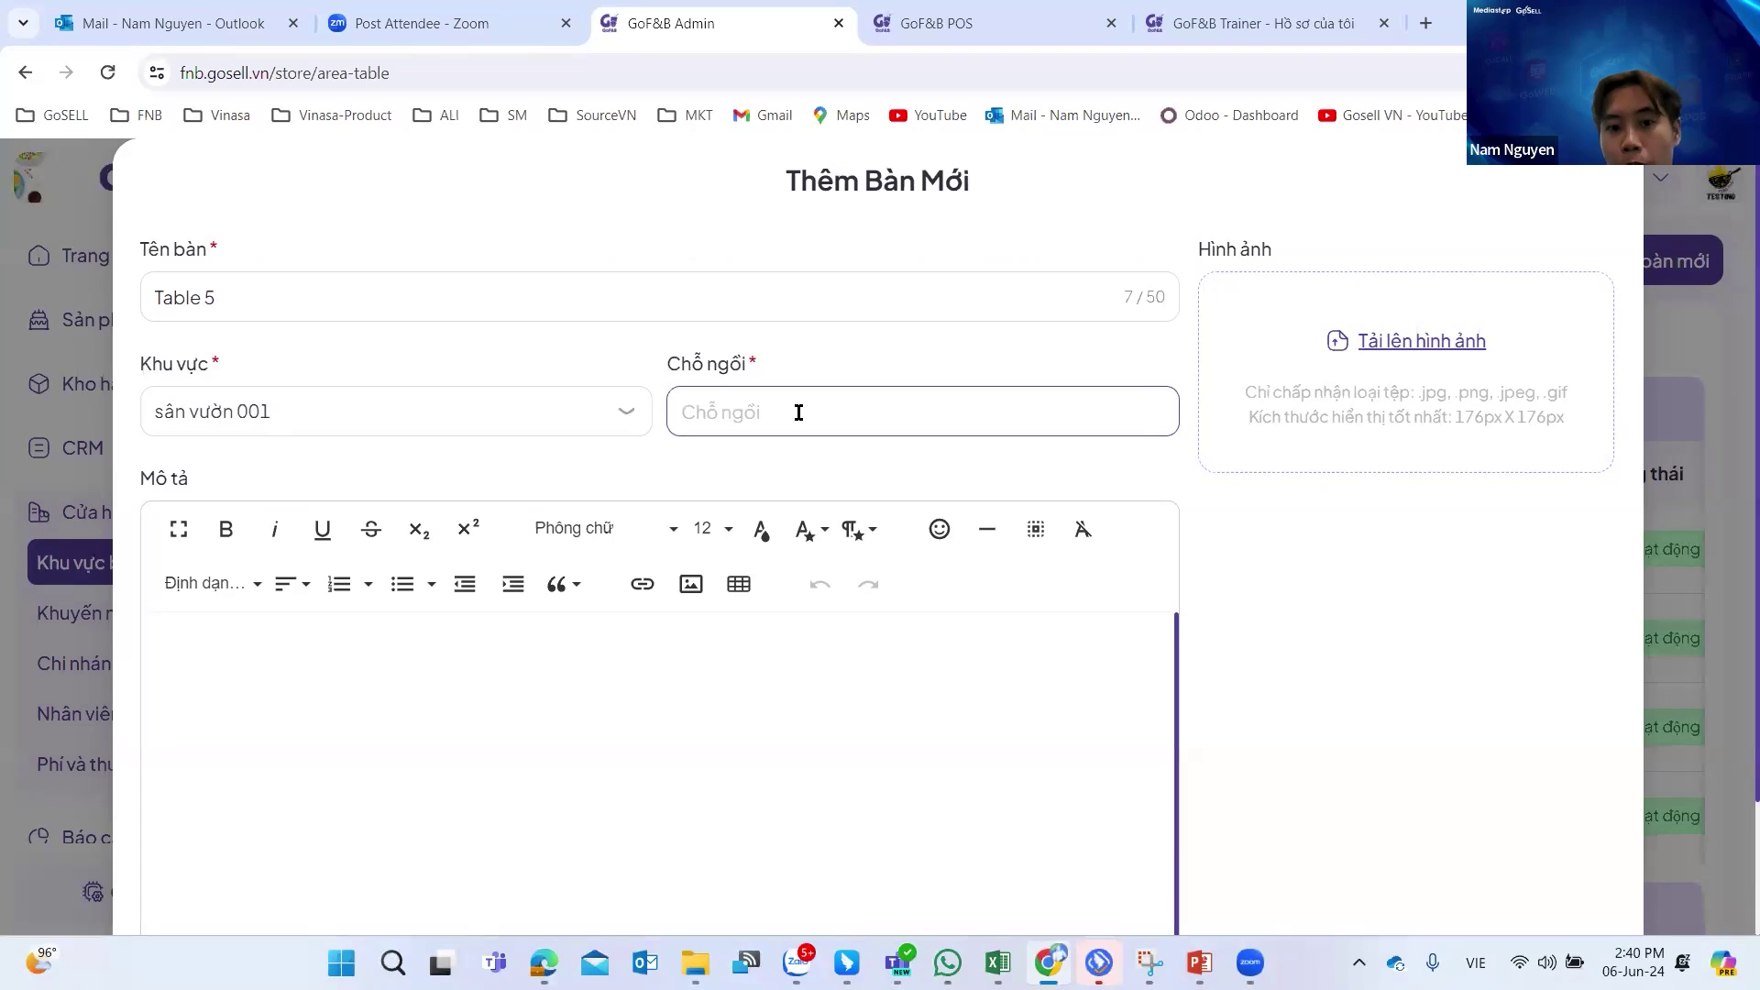
{"action": "key", "text": "Escape"}
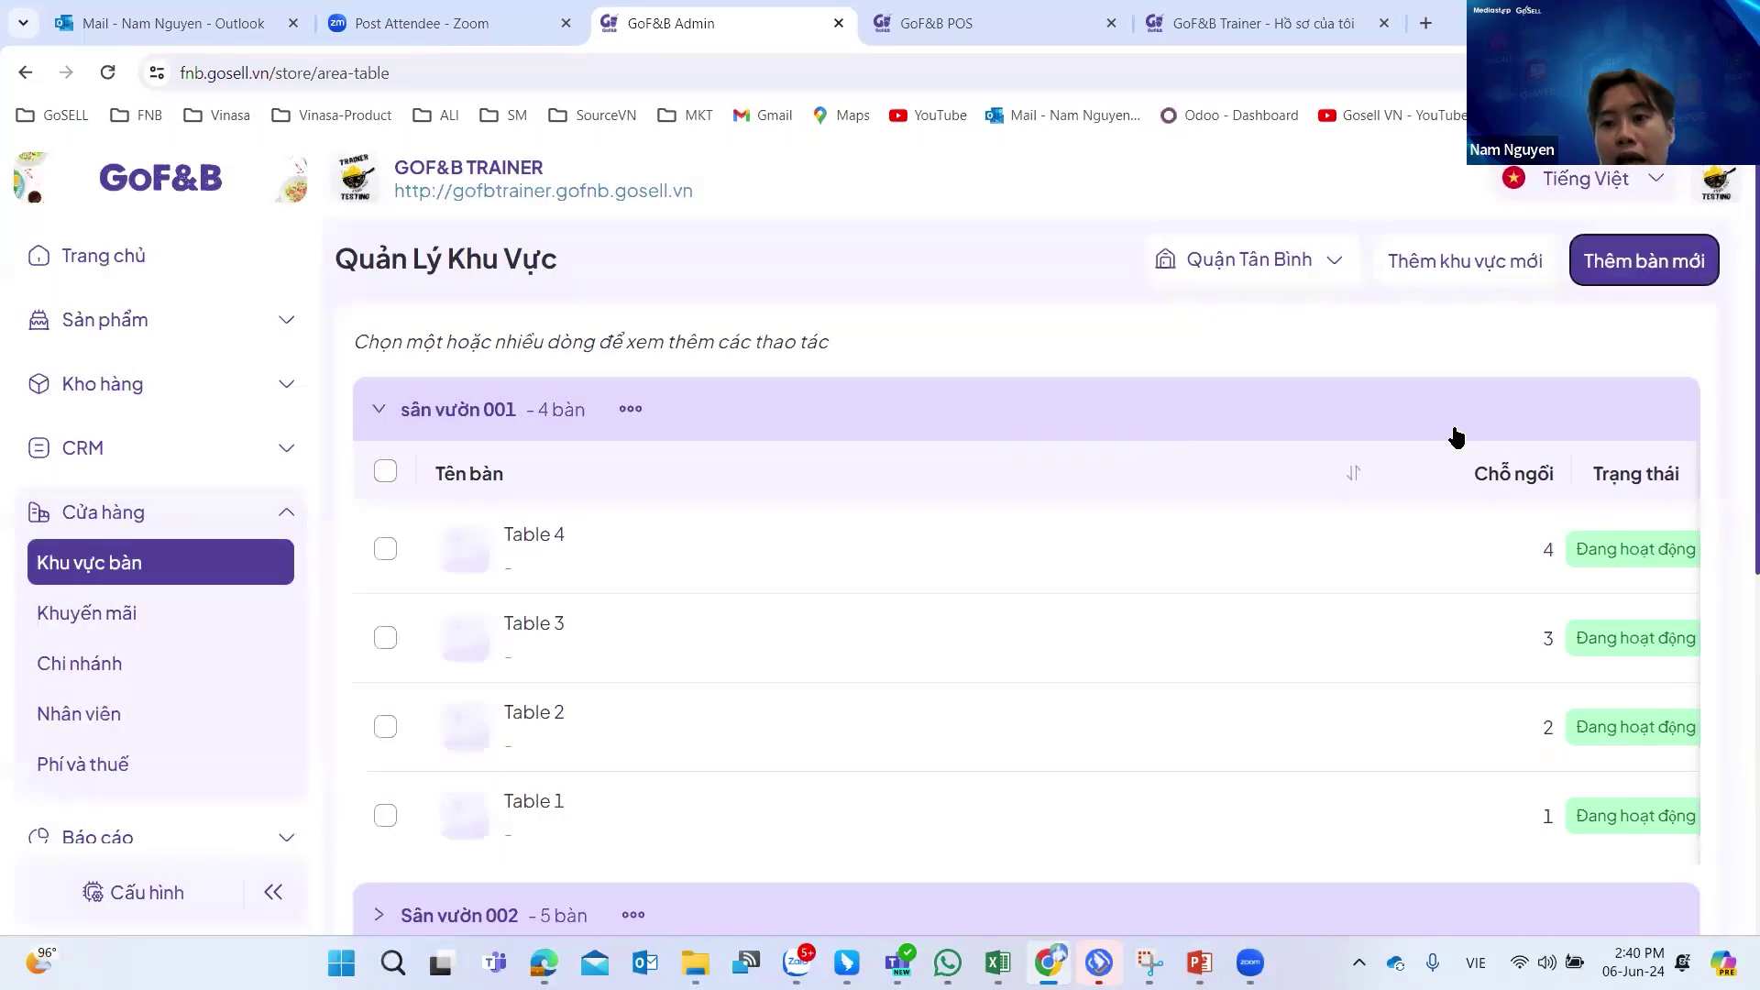
Review the table list of area sân vườn 001 and switch to the reservation page on the GoF&B Trainer website.
{"action": "scroll", "coordinate": [799, 425], "scroll_direction": "down", "scroll_amount": 2}
{"action": "scroll", "coordinate": [799, 424], "scroll_direction": "up", "scroll_amount": 2}
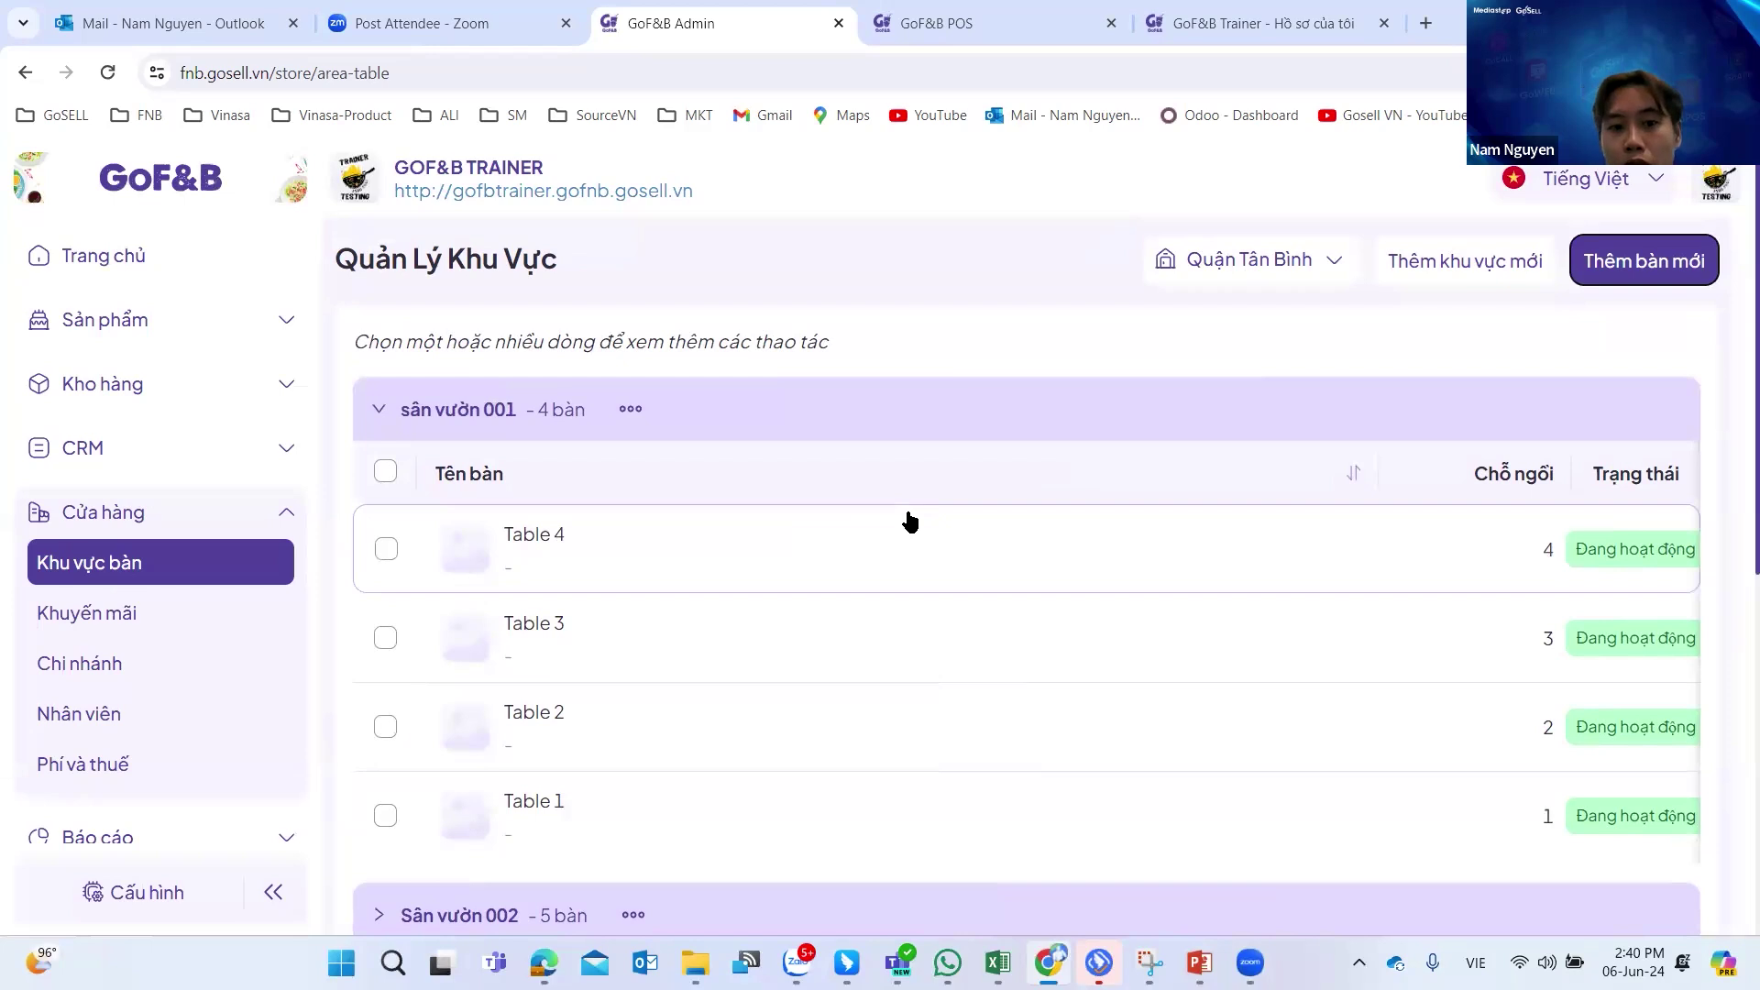
{"action": "scroll", "coordinate": [911, 521], "scroll_direction": "down", "scroll_amount": 1}
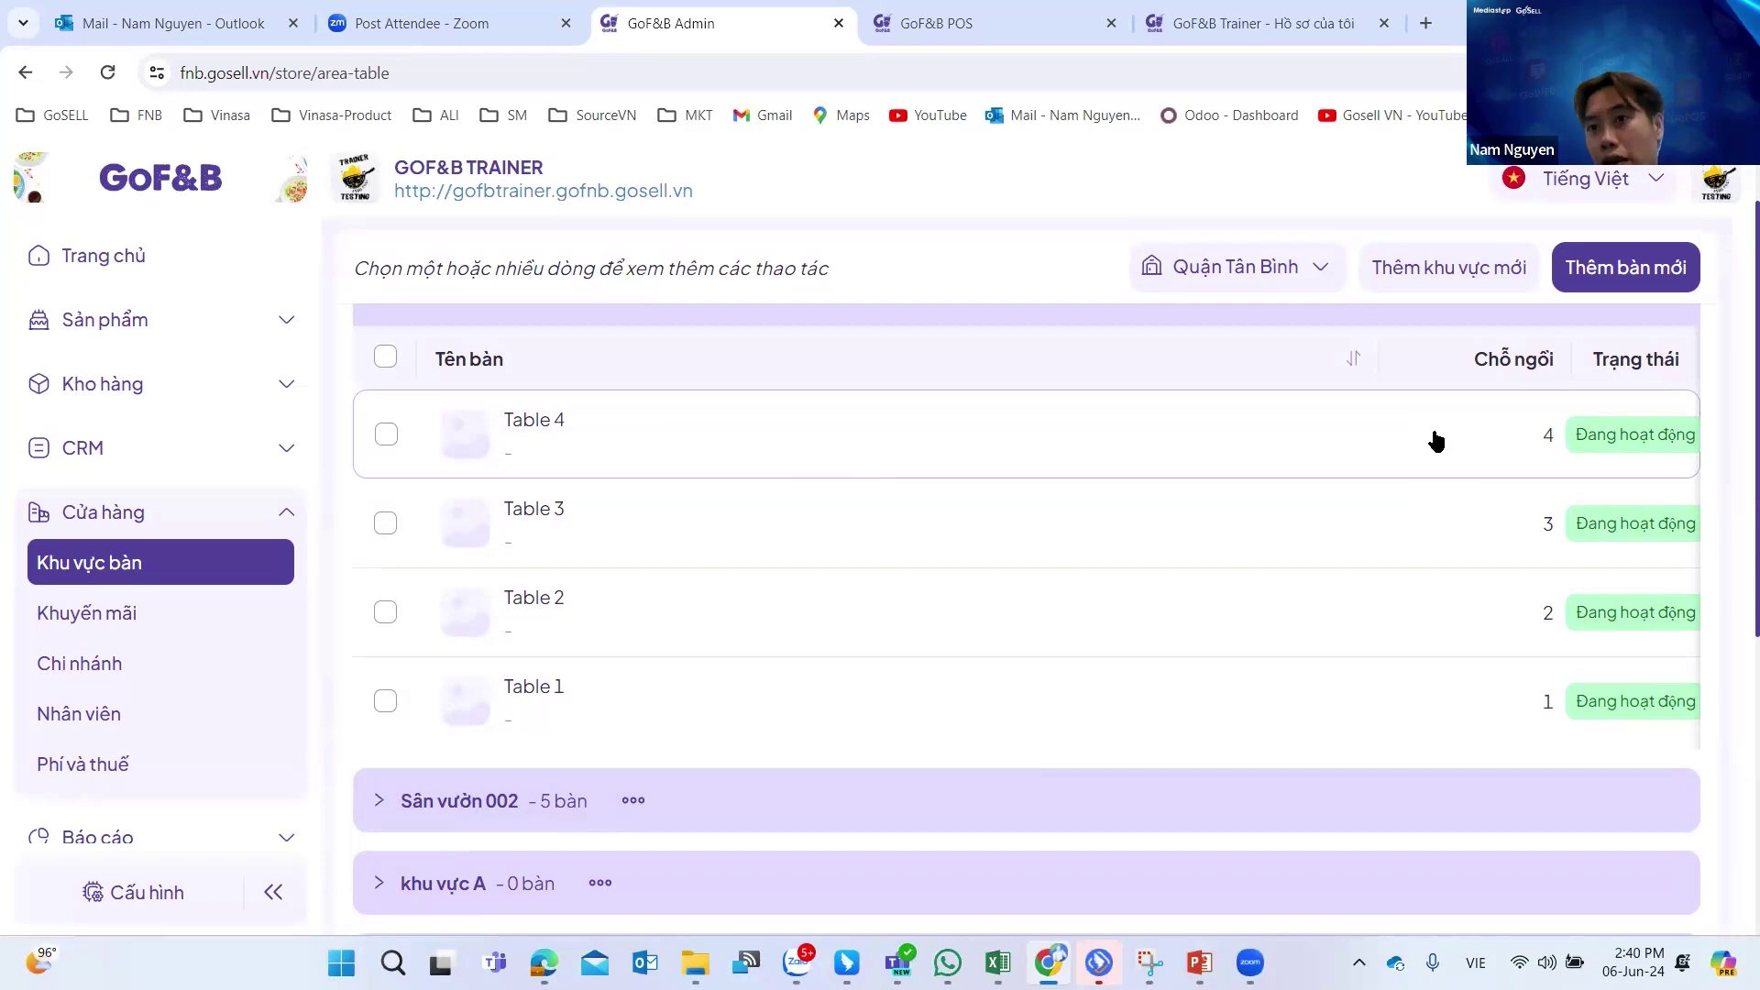
{"action": "left_click", "coordinate": [1257, 18]}
{"action": "scroll", "coordinate": [931, 499], "scroll_direction": "down", "scroll_amount": 1}
{"action": "scroll", "coordinate": [932, 498], "scroll_direction": "up", "scroll_amount": 1}
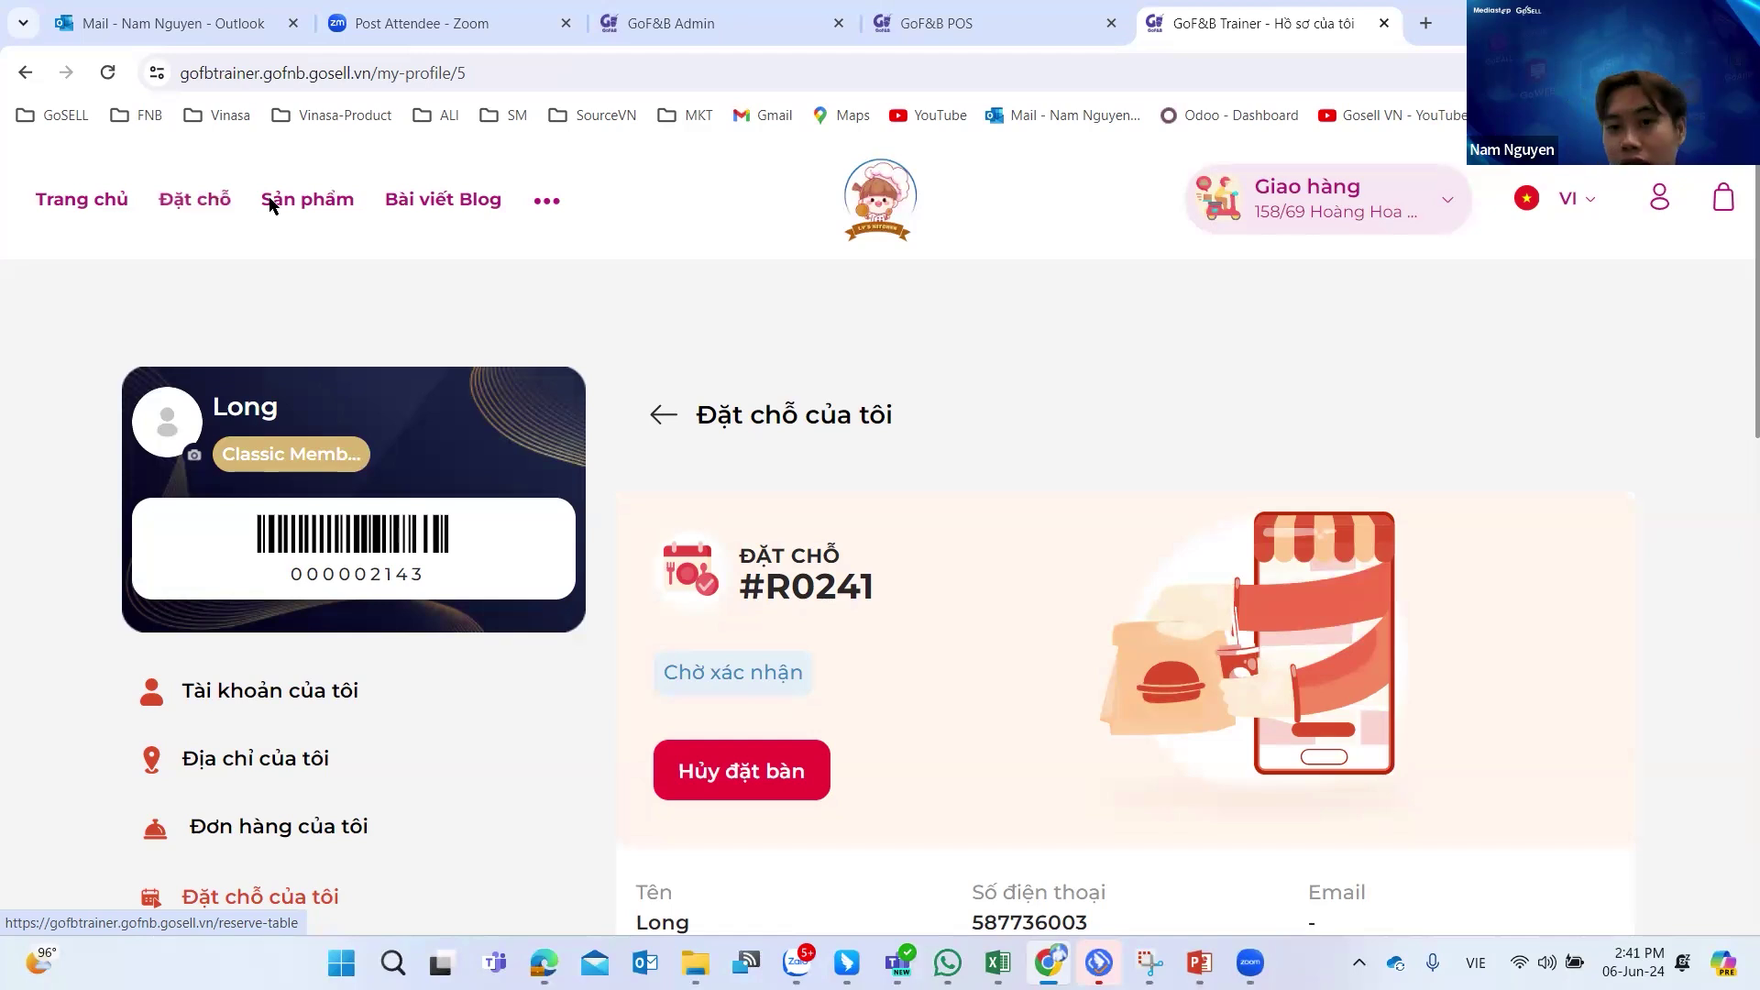
Return to GoF&B Admin and open the CRM customer list.
{"action": "left_click", "coordinate": [724, 17]}
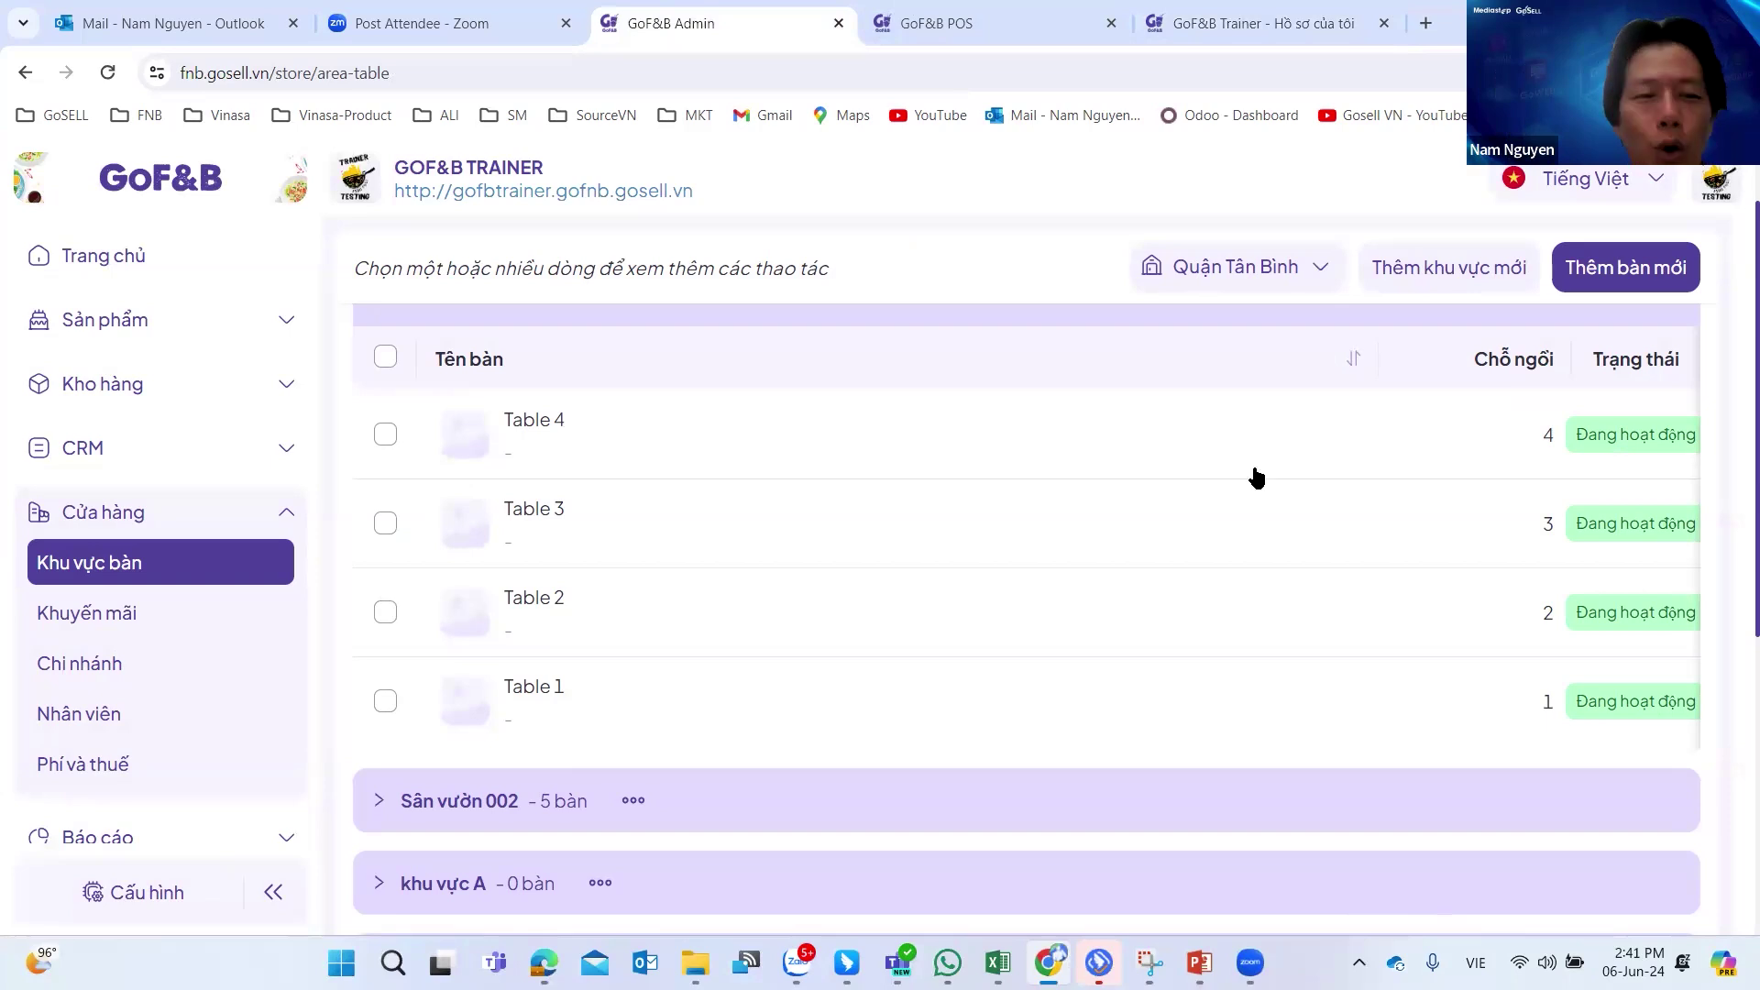
{"action": "left_click", "coordinate": [117, 455]}
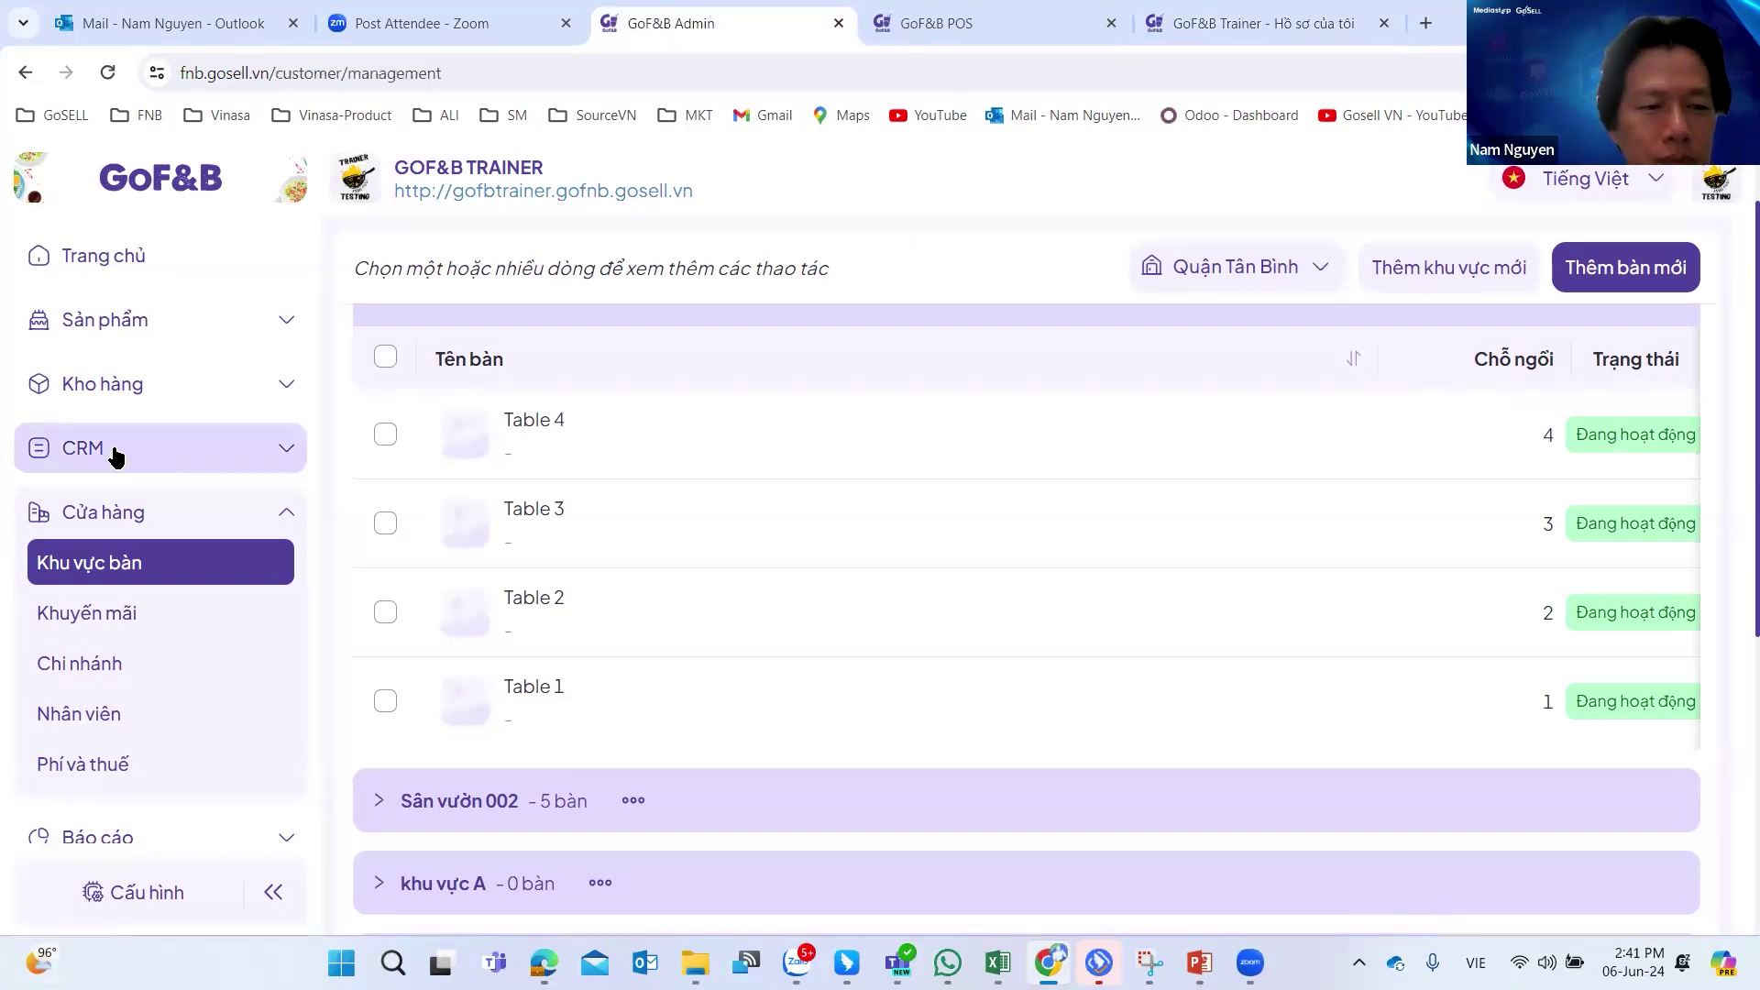
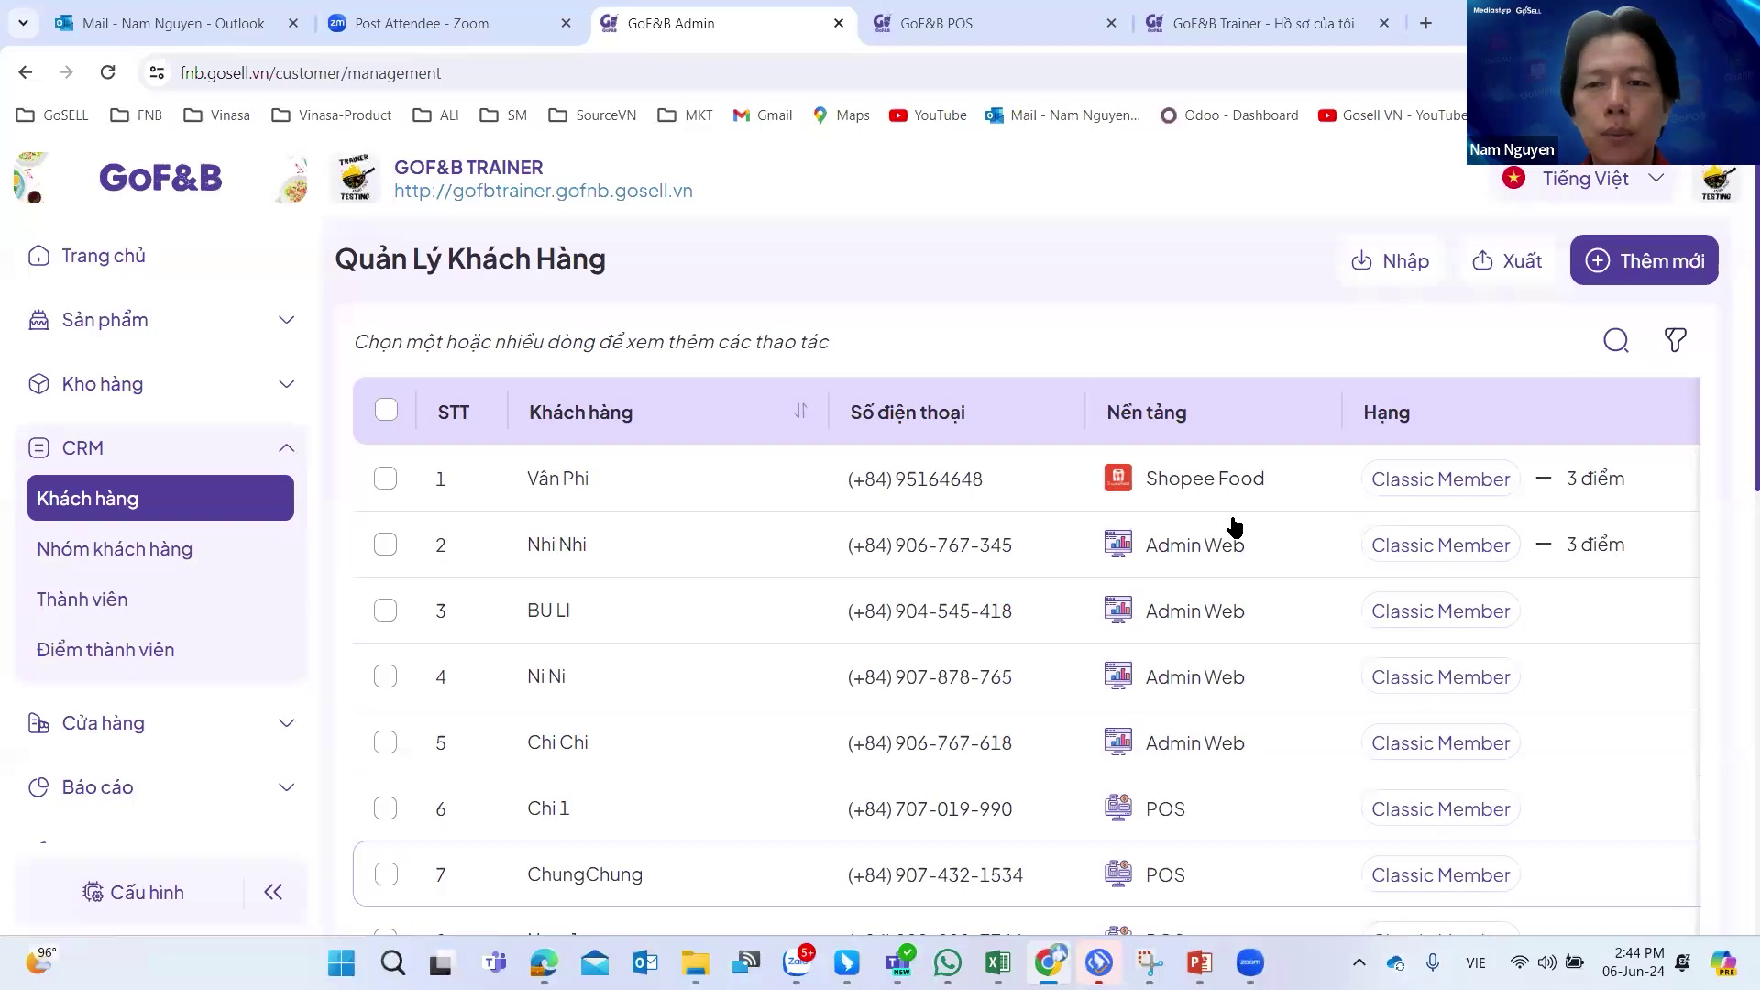
Switch to the GoF&B POS app running in BlueStacks App Player and postpone its version update.
{"action": "left_click", "coordinate": [949, 8]}
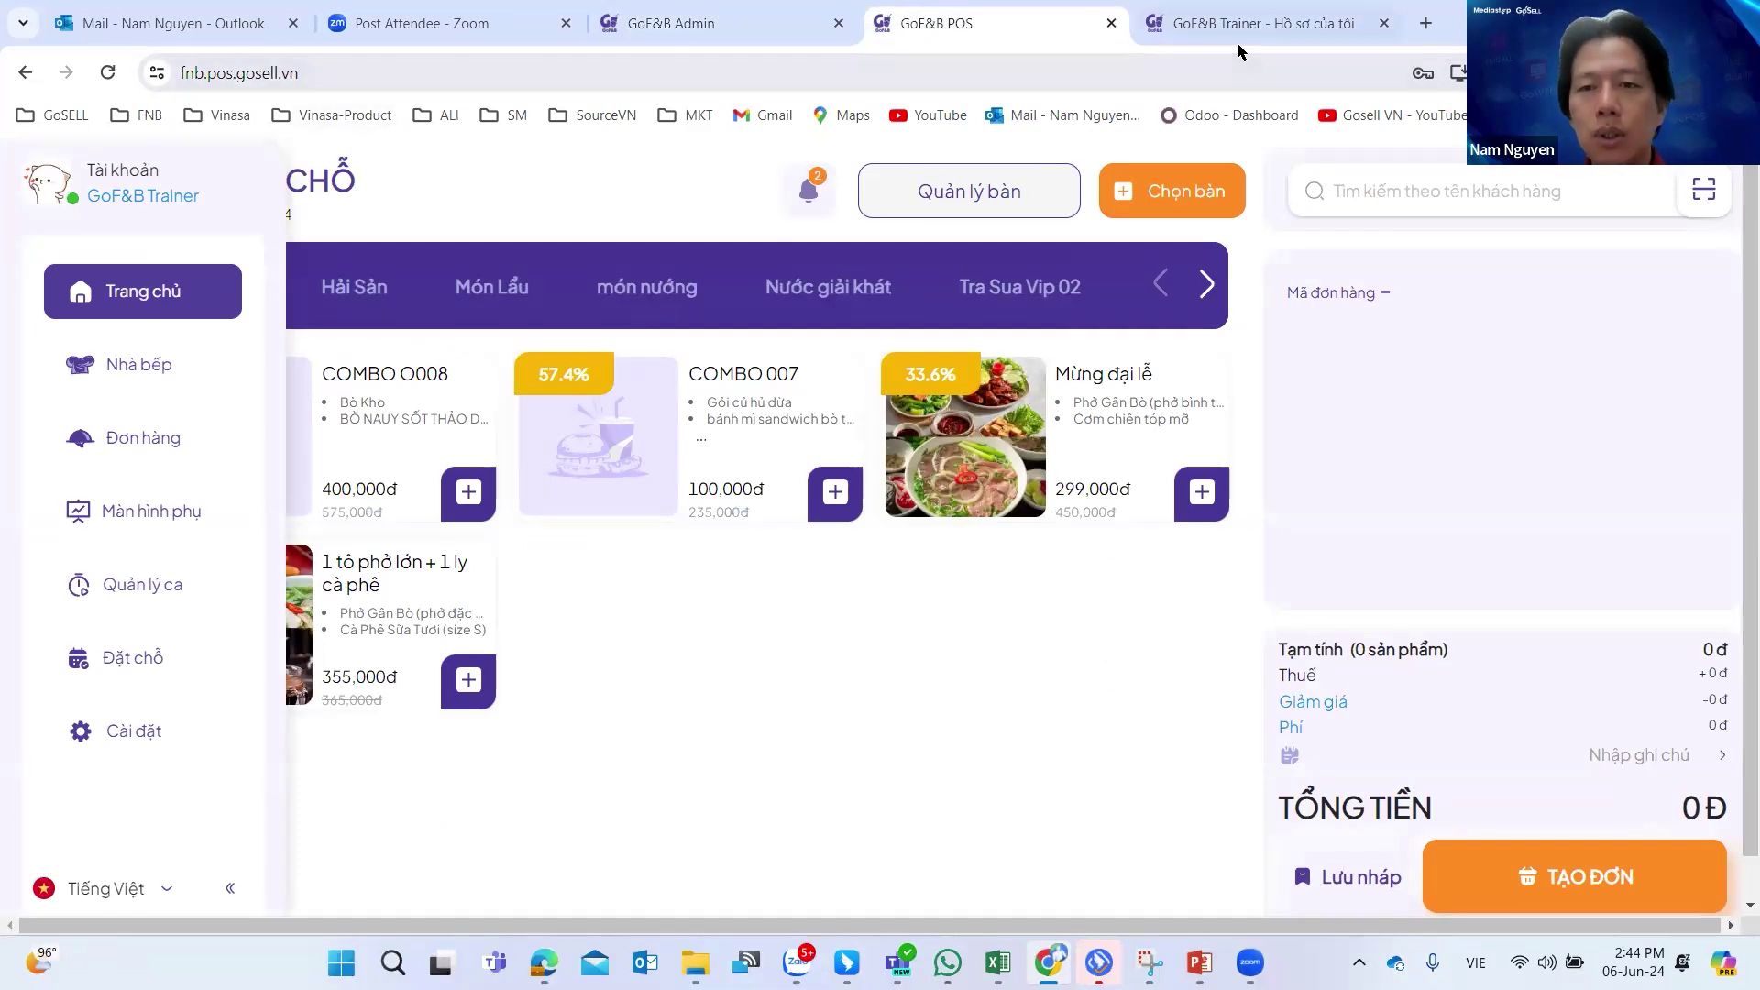
{"action": "key", "text": "alt+Tab"}
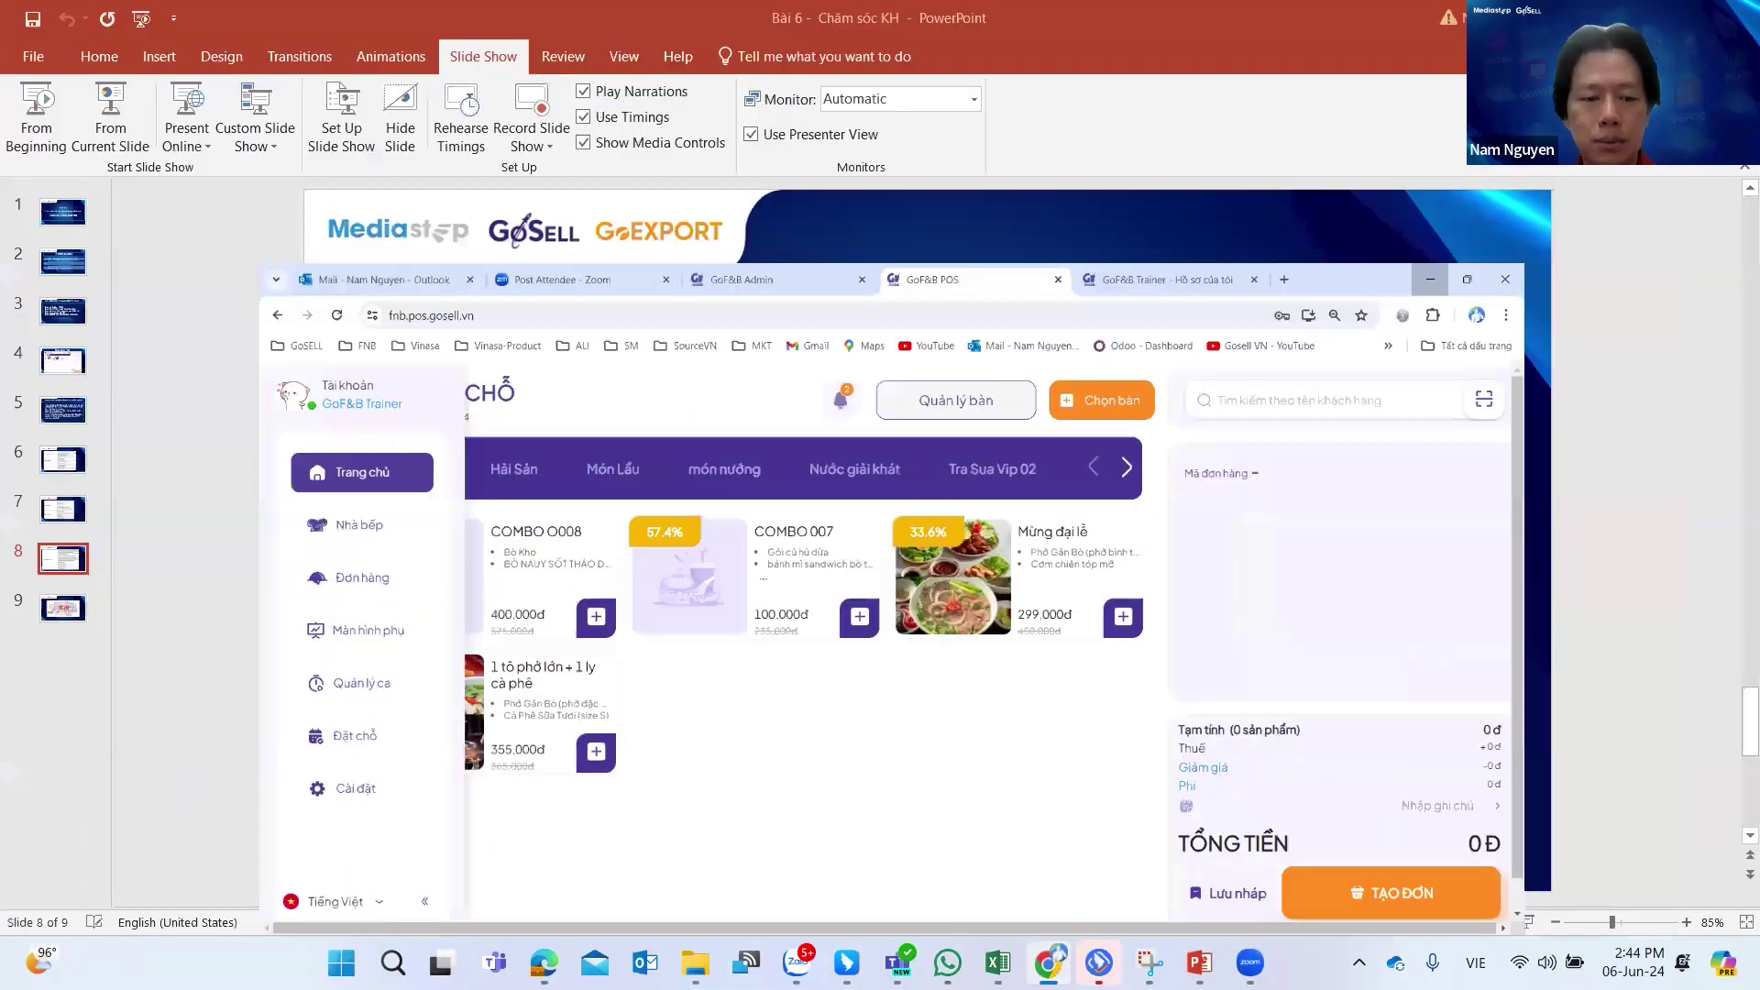
{"action": "key", "text": "alt+Tab"}
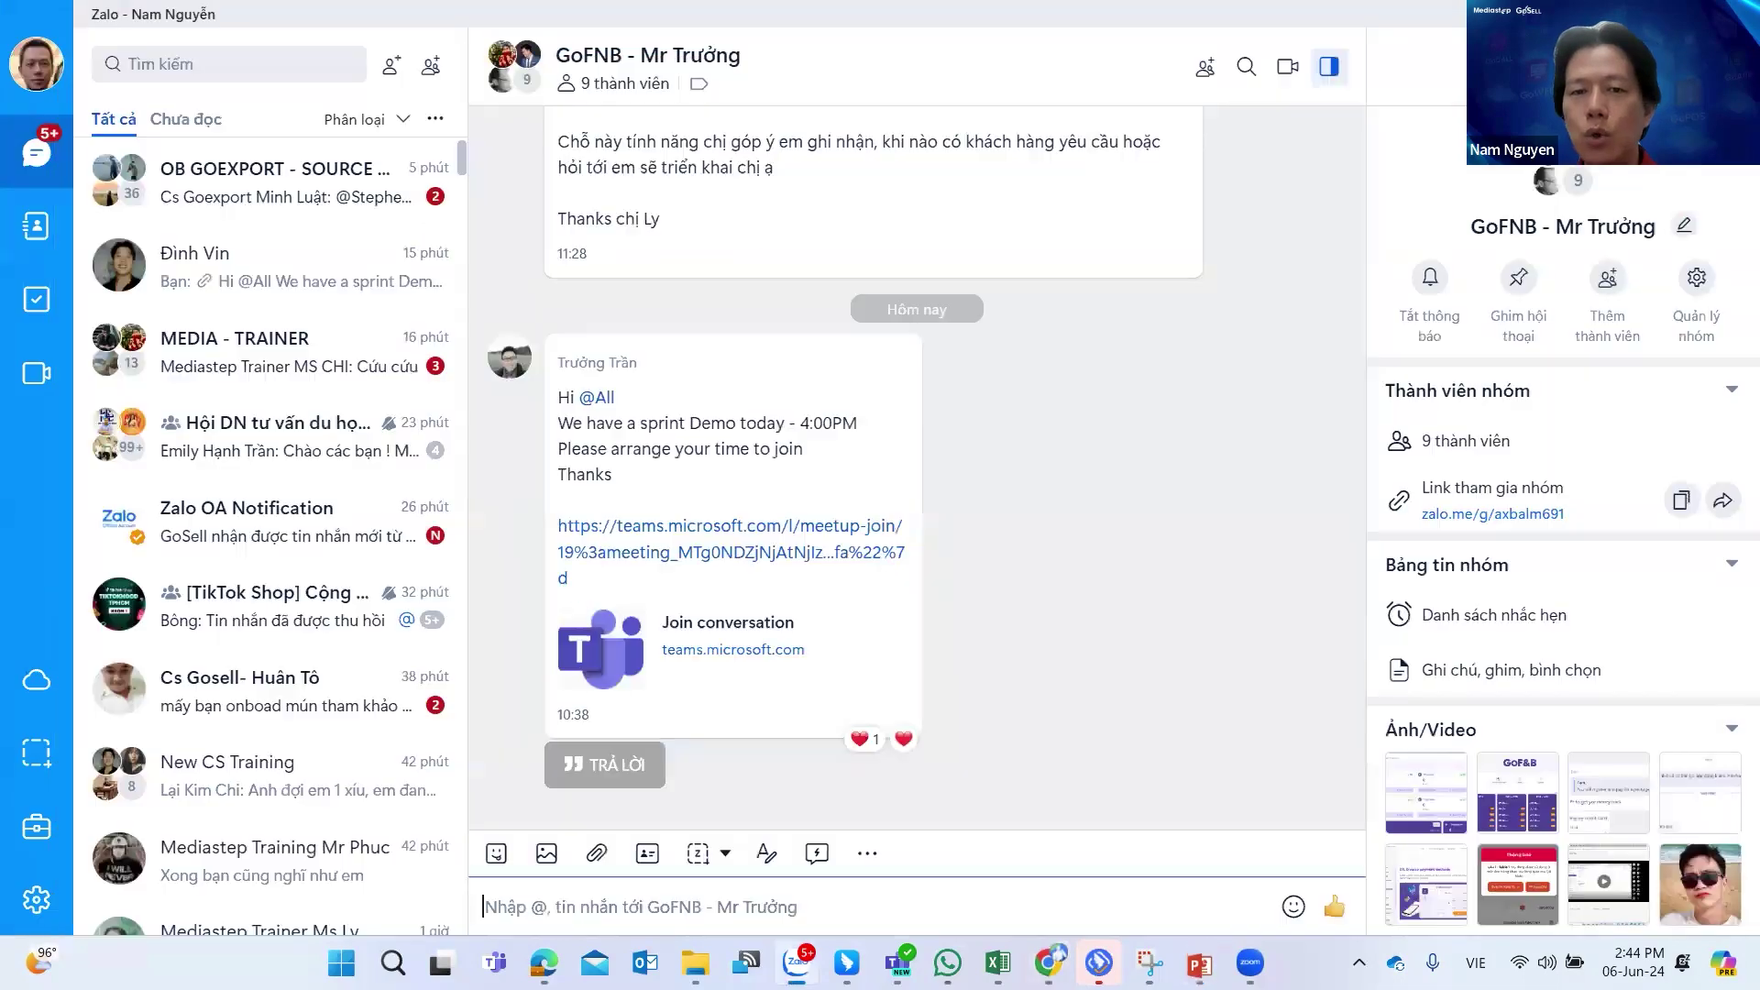
{"action": "key", "text": "alt+Tab"}
{"action": "key", "text": "alt+Tab"}
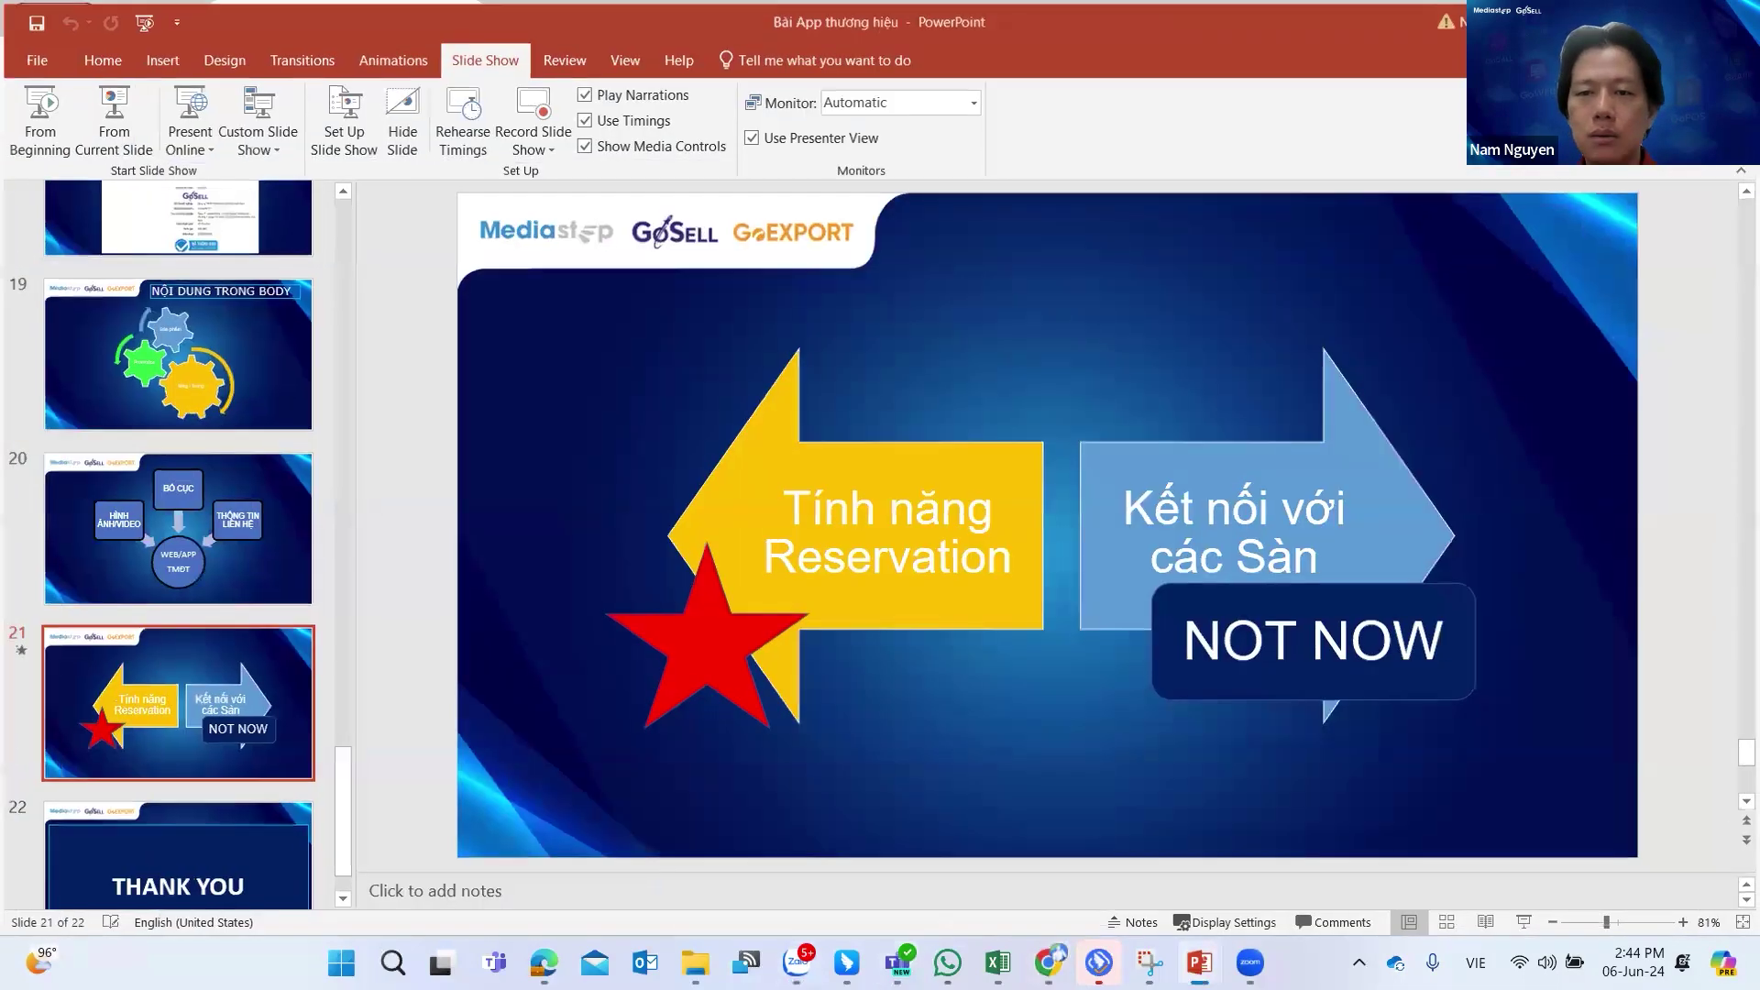
{"action": "key", "text": "alt+Tab"}
{"action": "key", "text": "alt+Tab"}
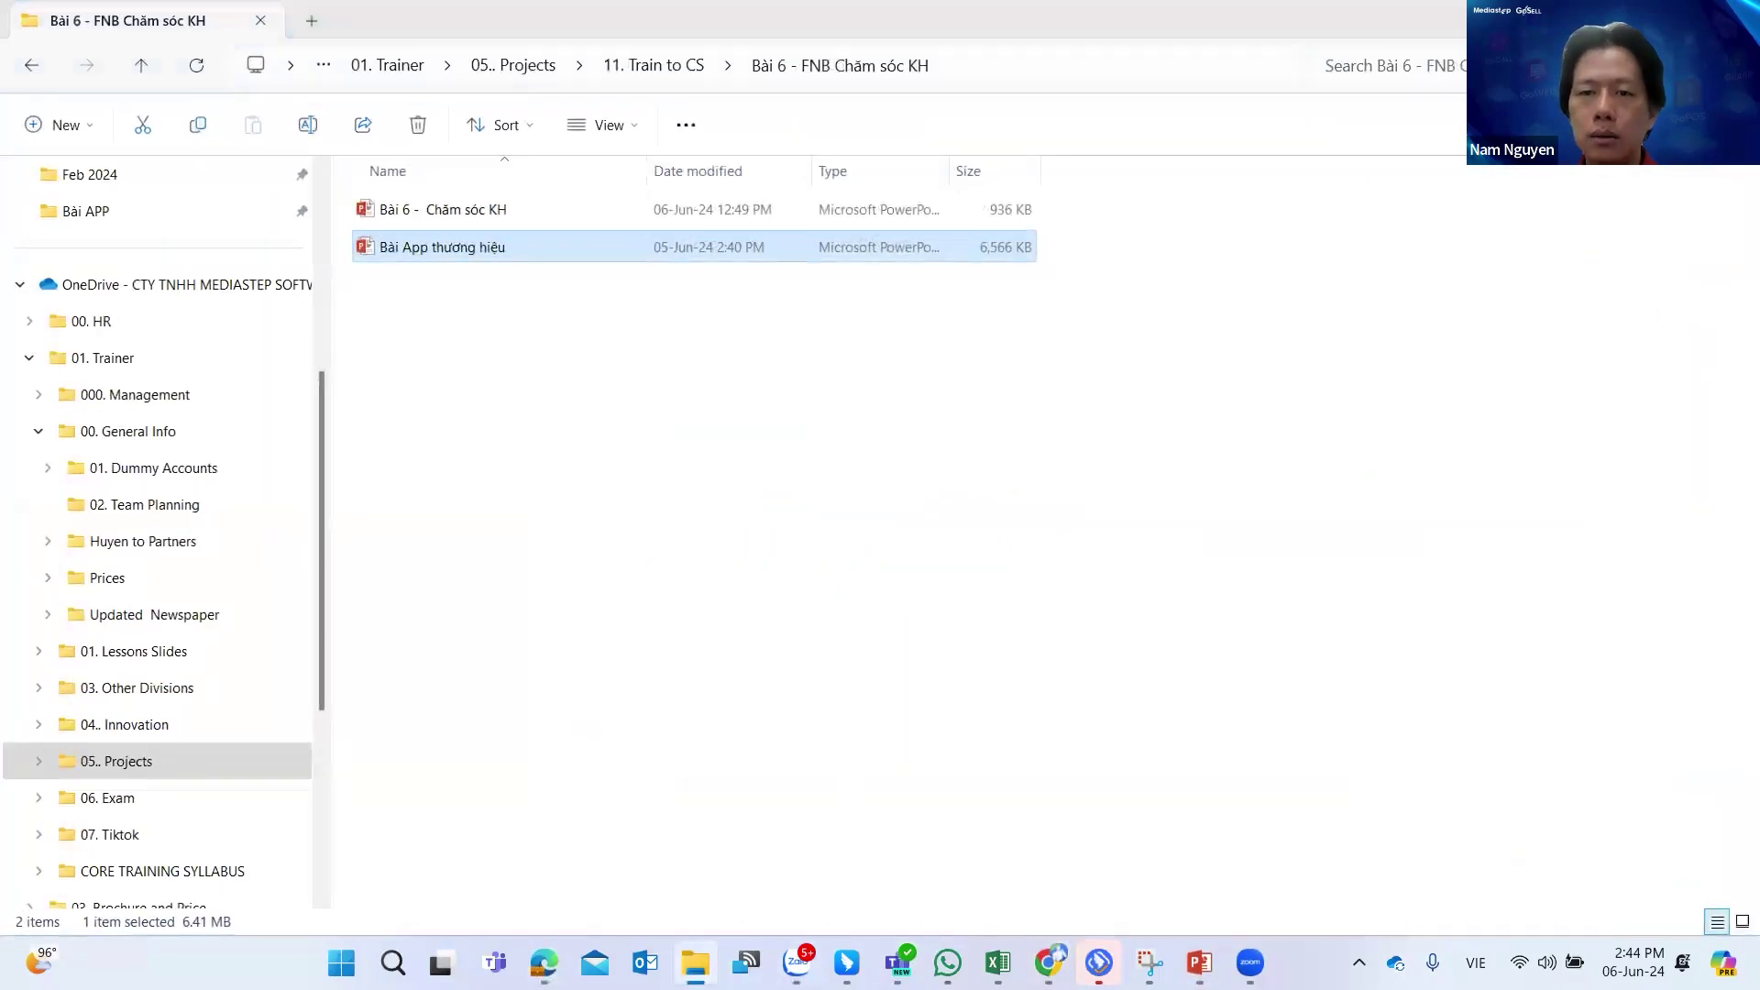
{"action": "key", "text": "super+d"}
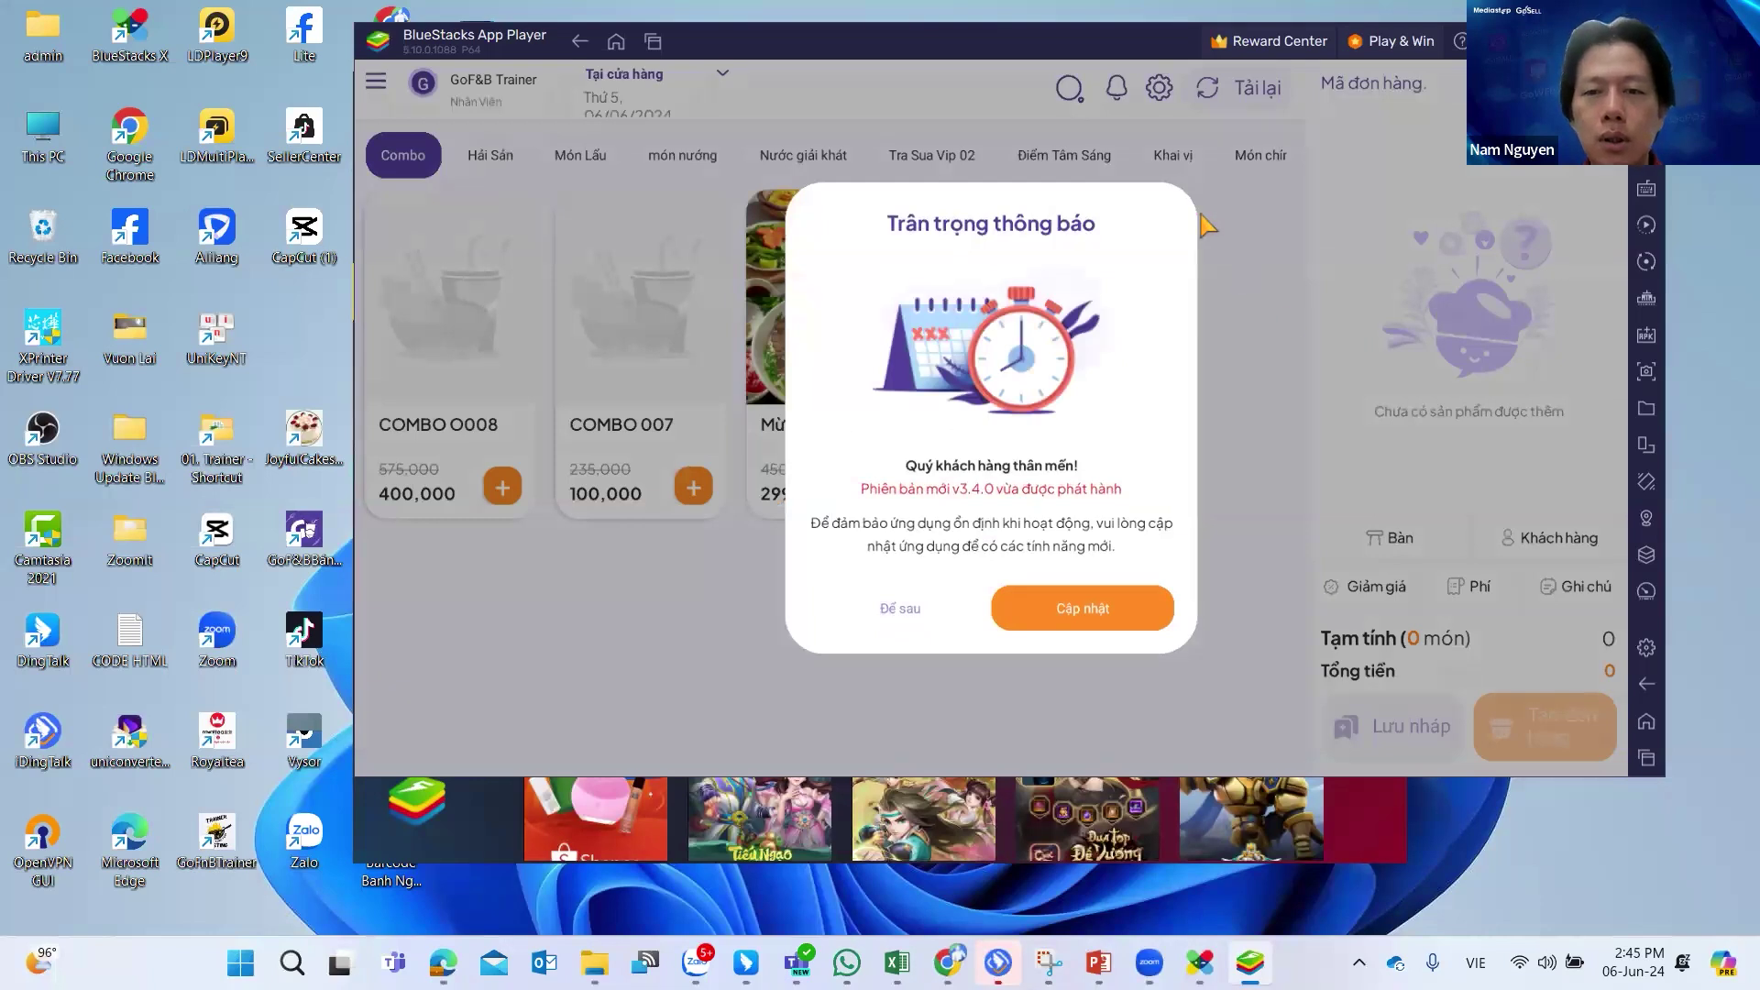
{"action": "left_click", "coordinate": [895, 614]}
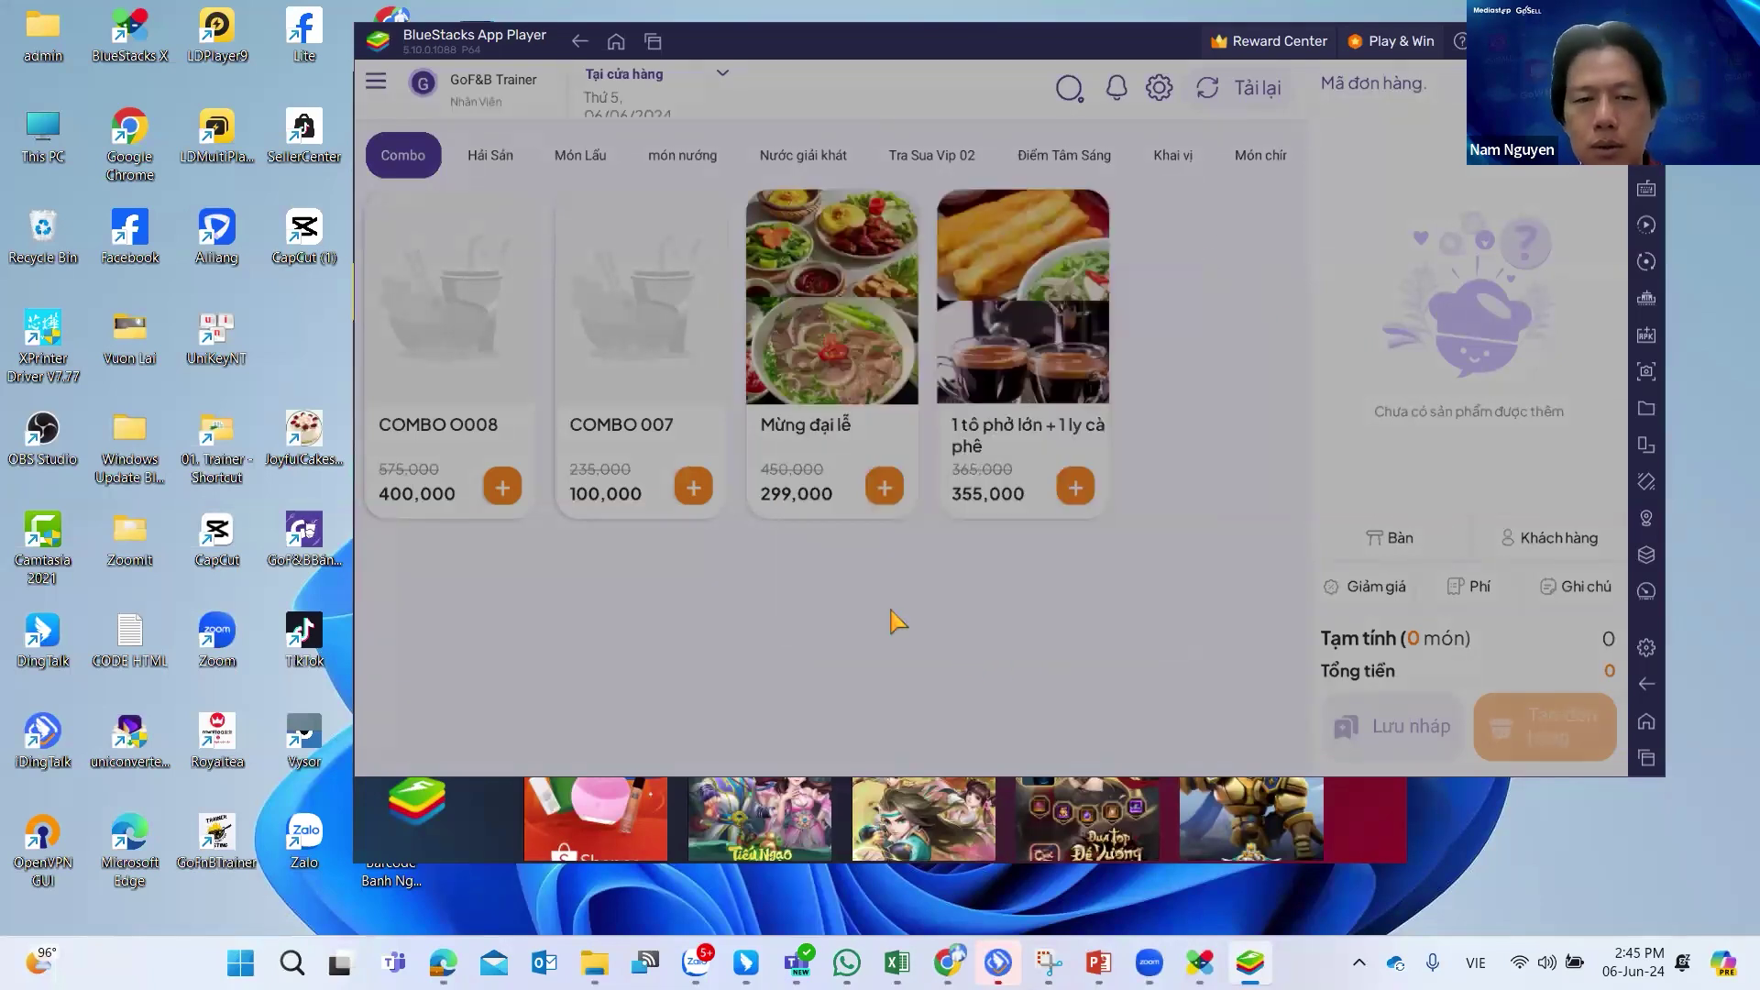
Set the POS order type to Nền tảng khác and view the list of delivery platforms available for the order.
{"action": "left_click", "coordinate": [662, 83]}
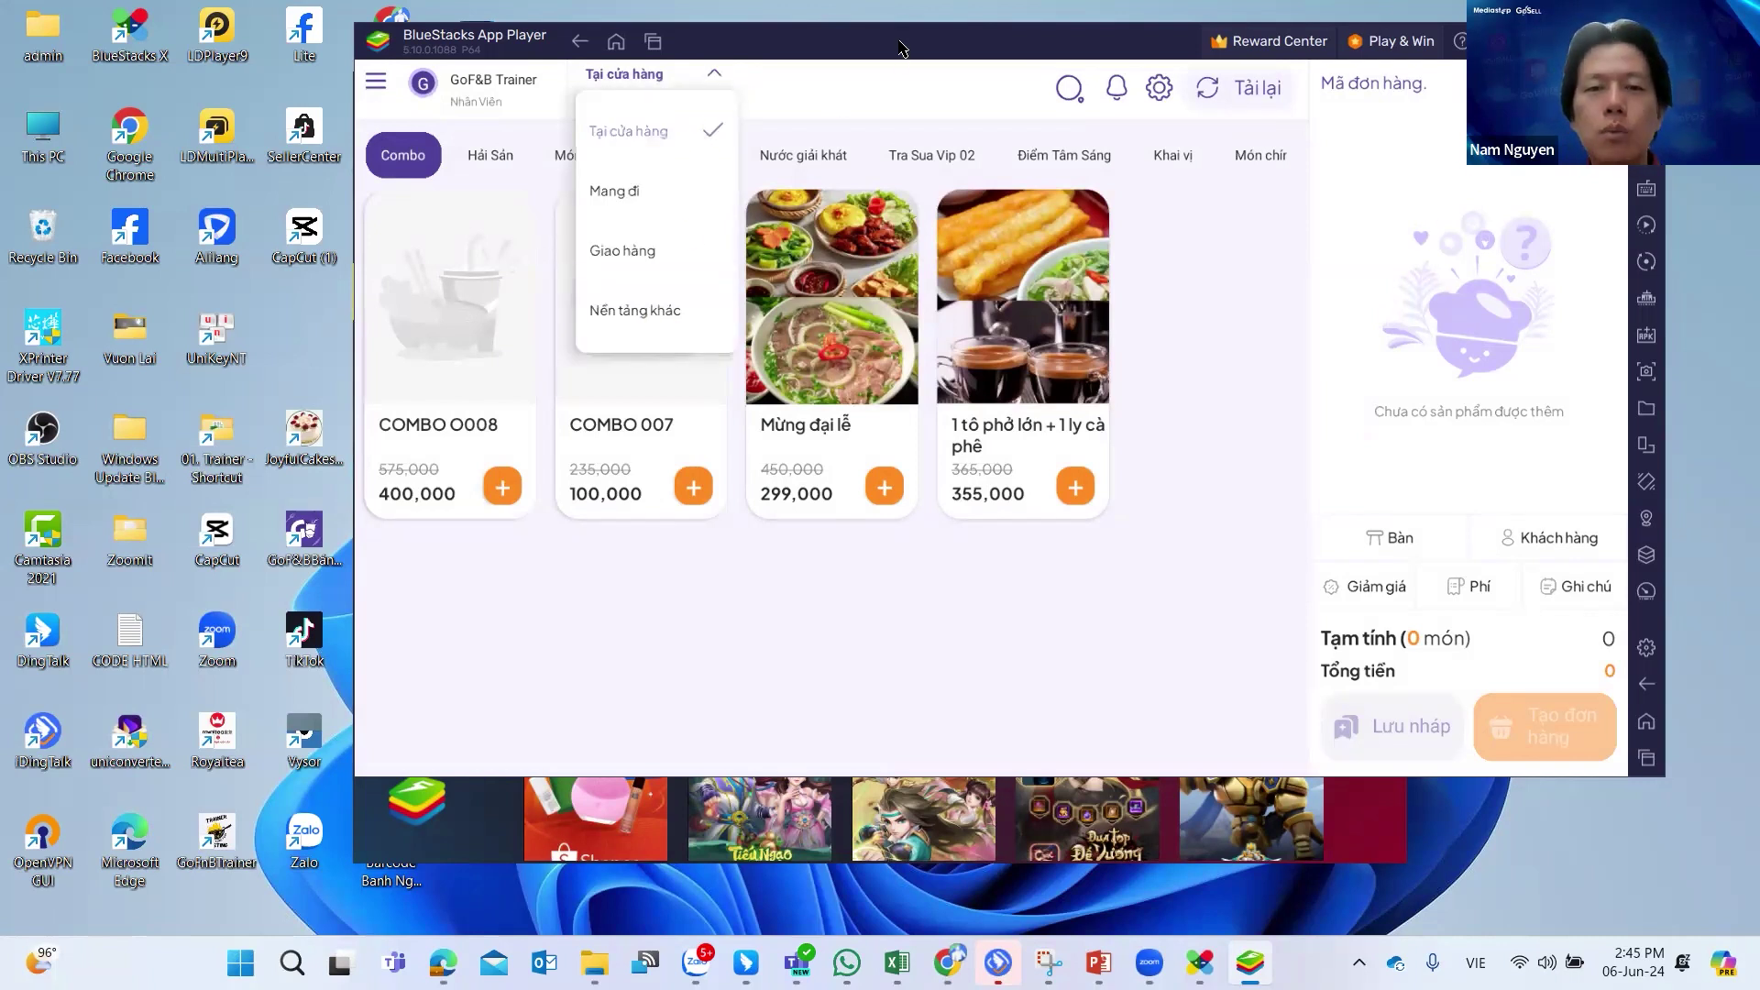
{"action": "left_click", "coordinate": [653, 319]}
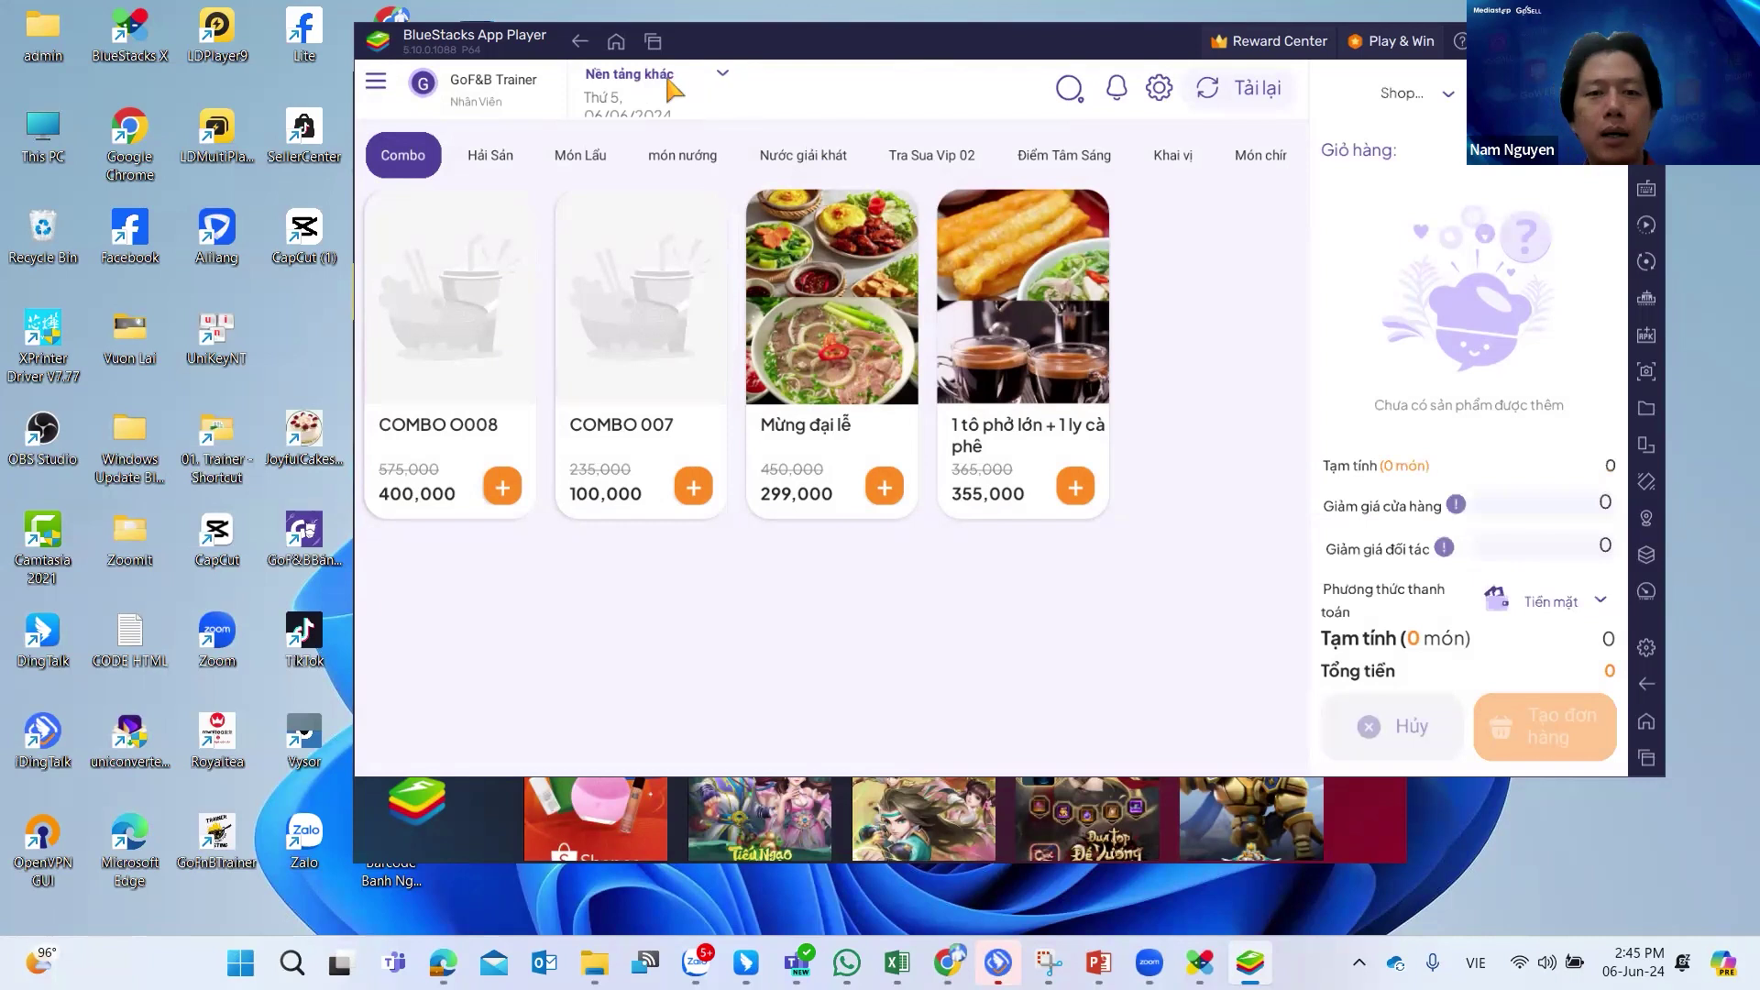
{"action": "left_click", "coordinate": [672, 86]}
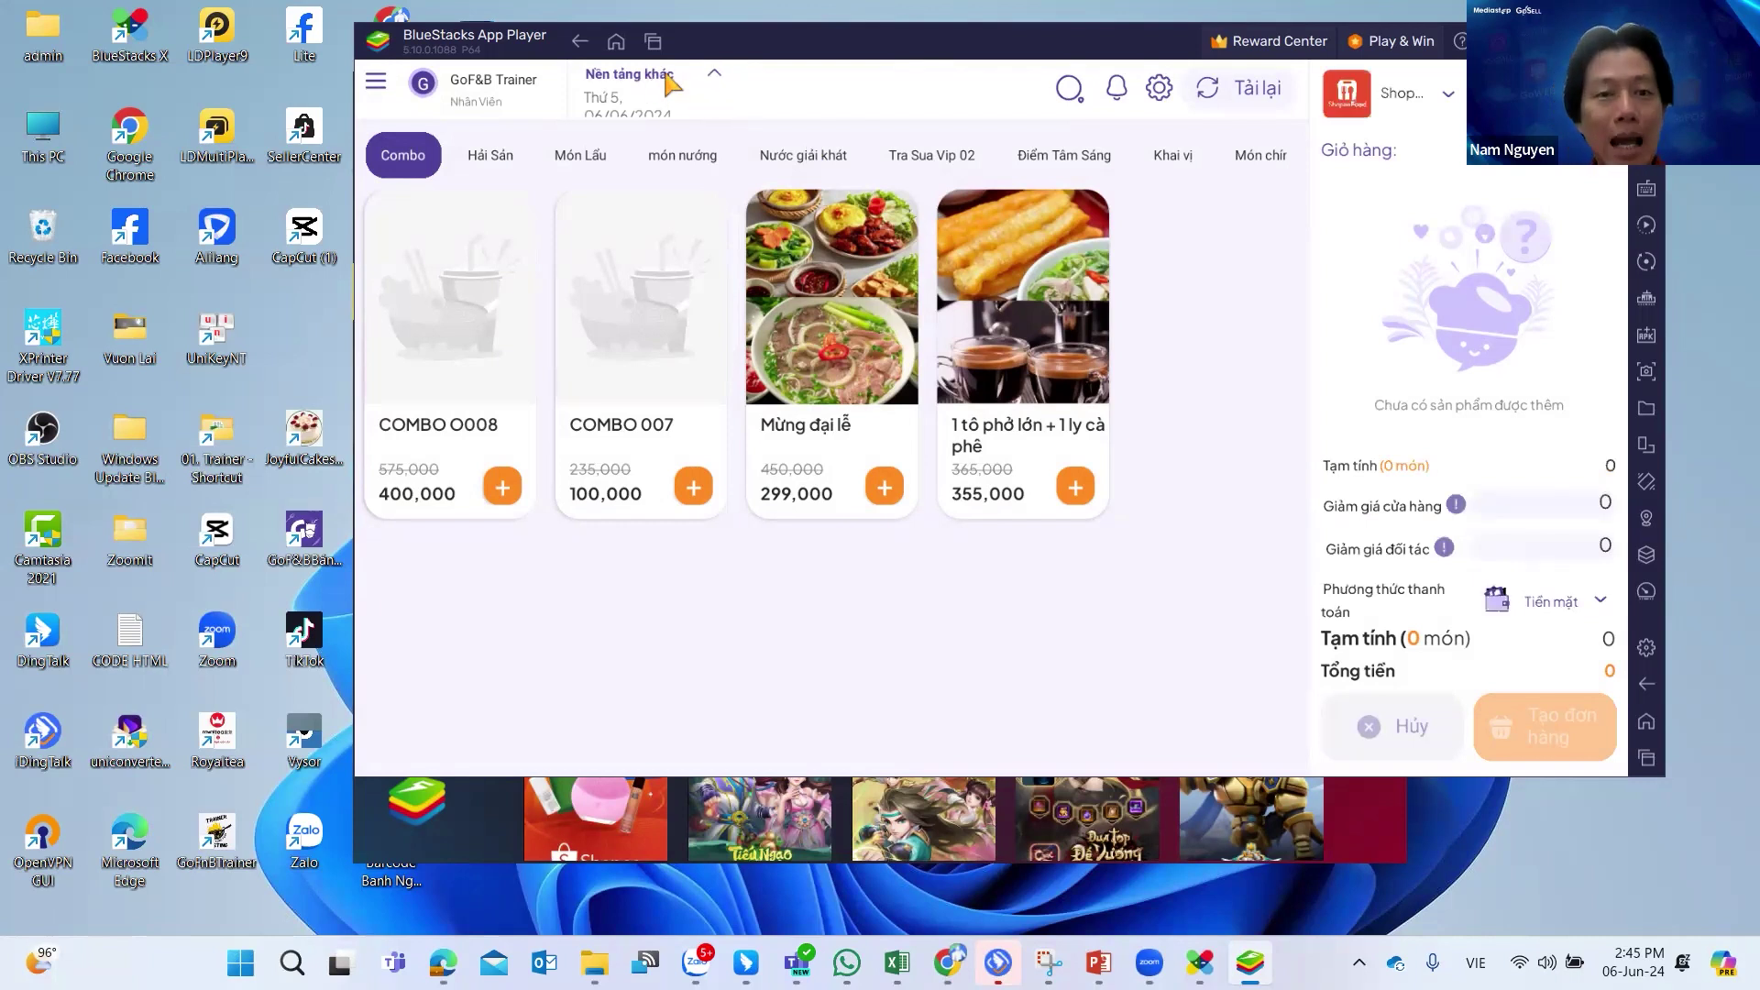
{"action": "left_click", "coordinate": [672, 85]}
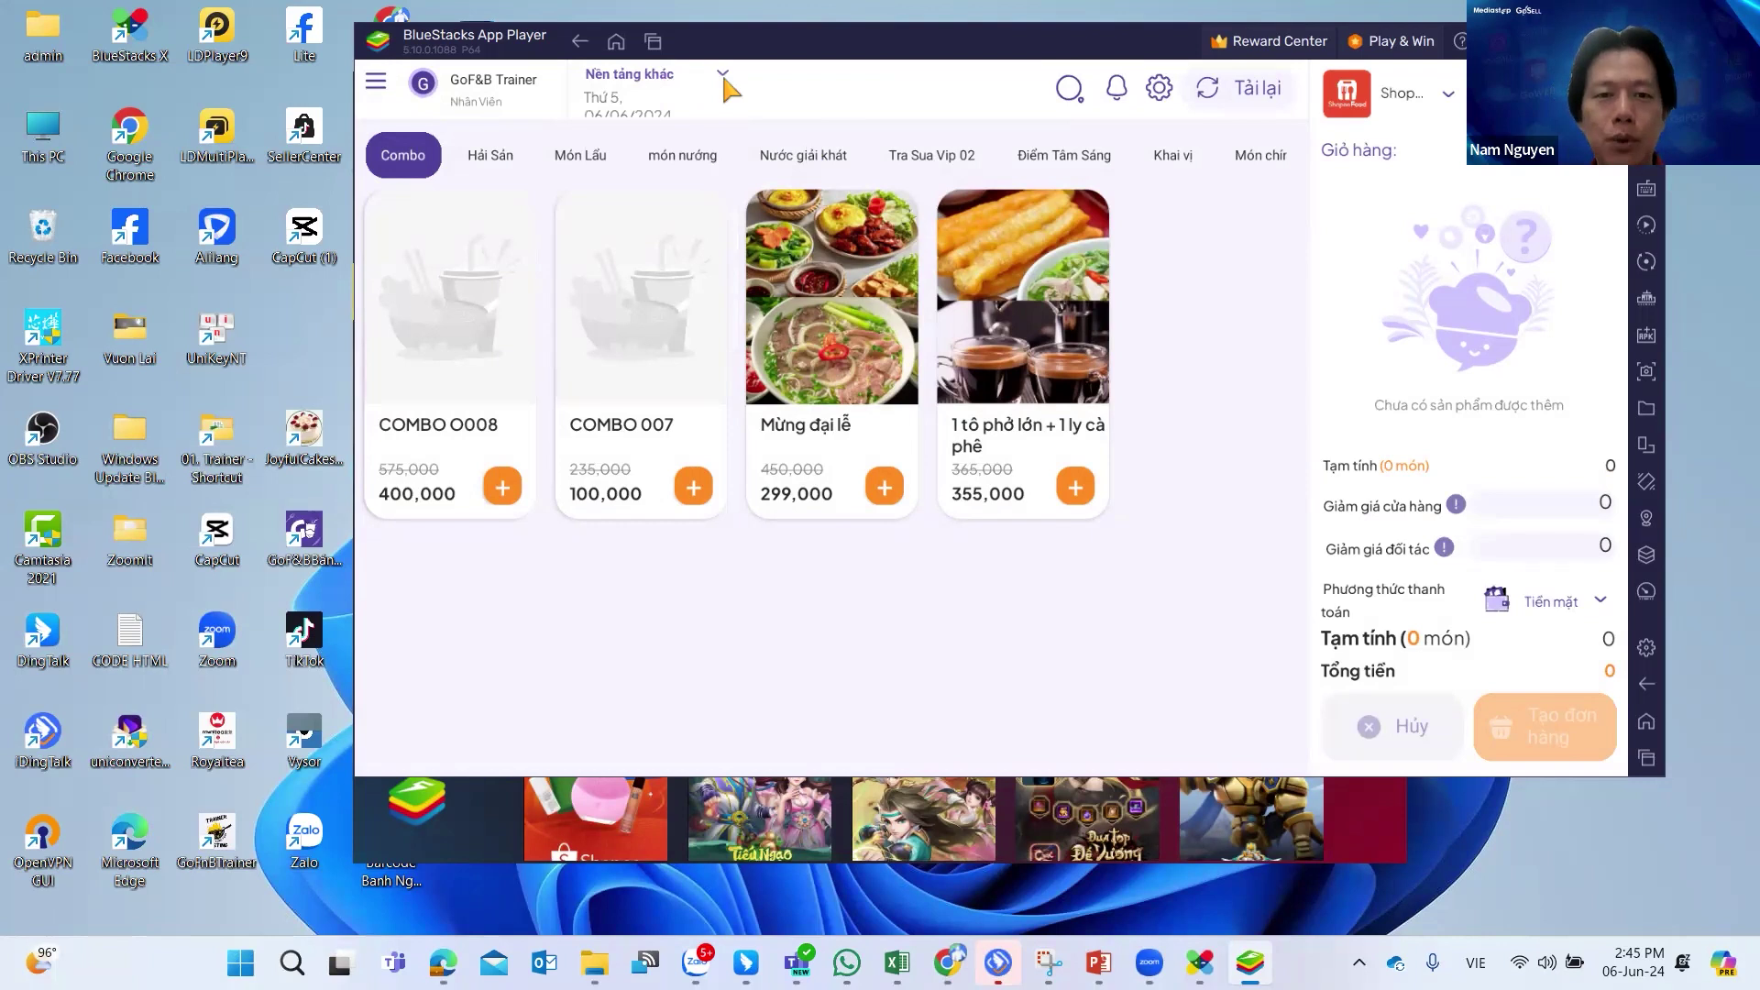
{"action": "left_click", "coordinate": [644, 80]}
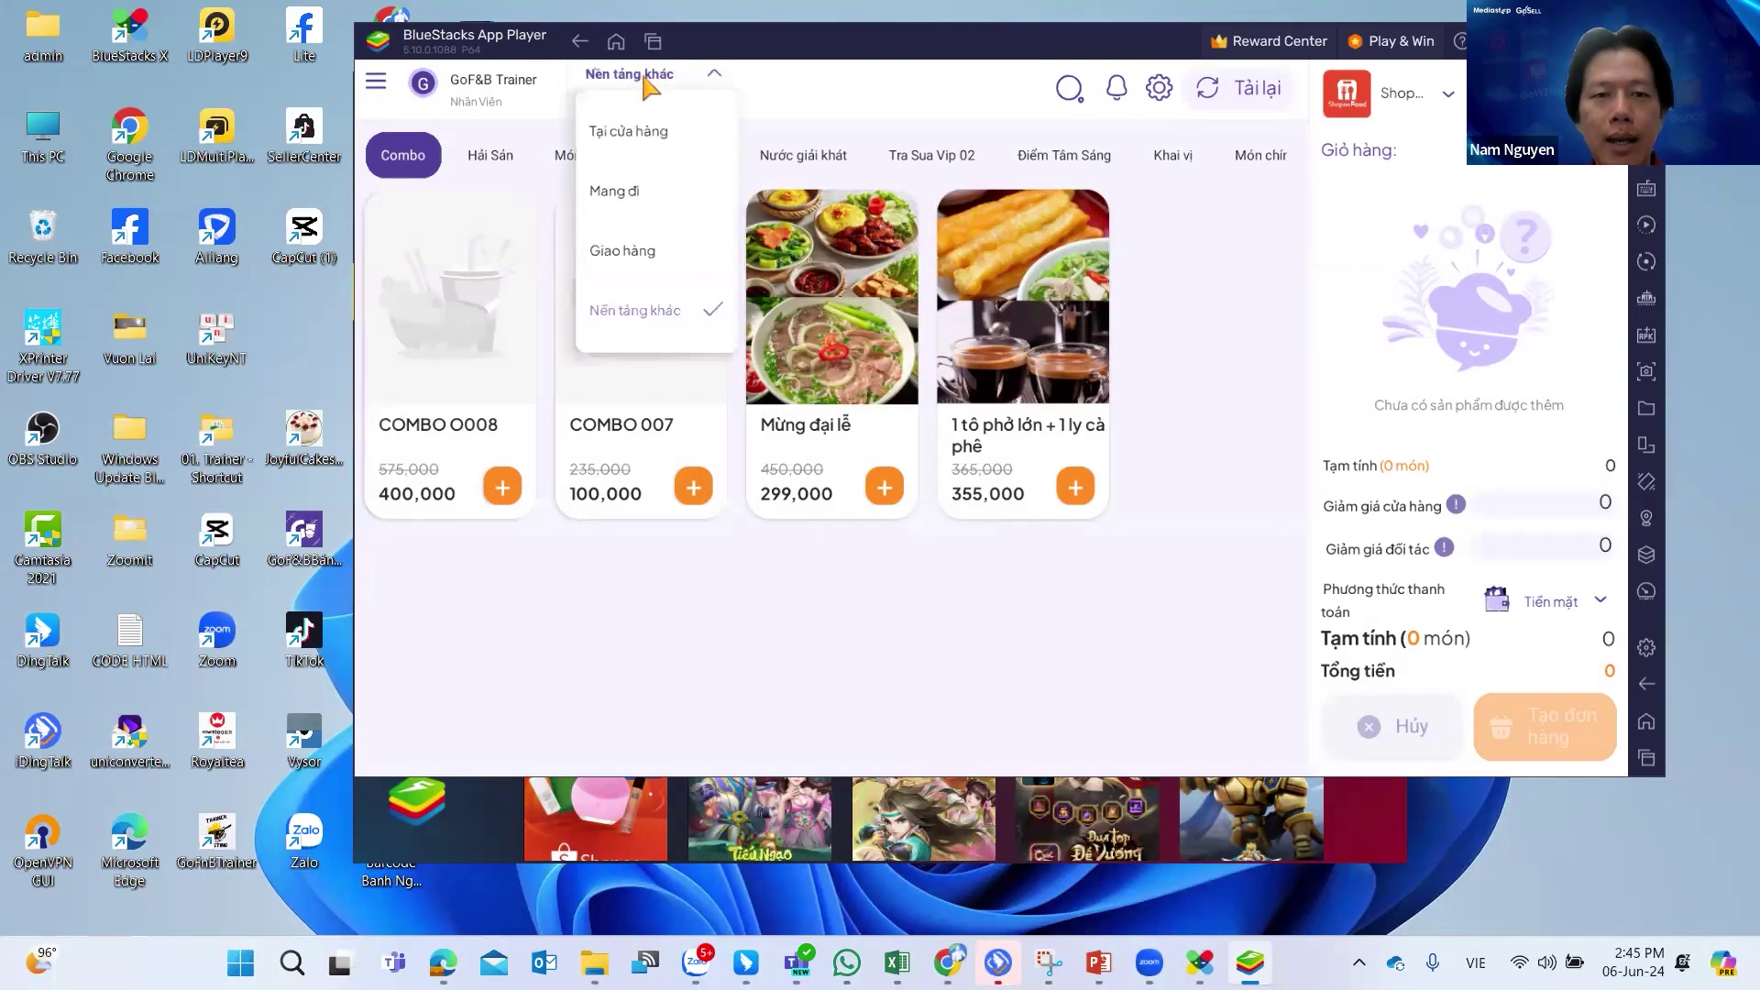
{"action": "left_click", "coordinate": [639, 326]}
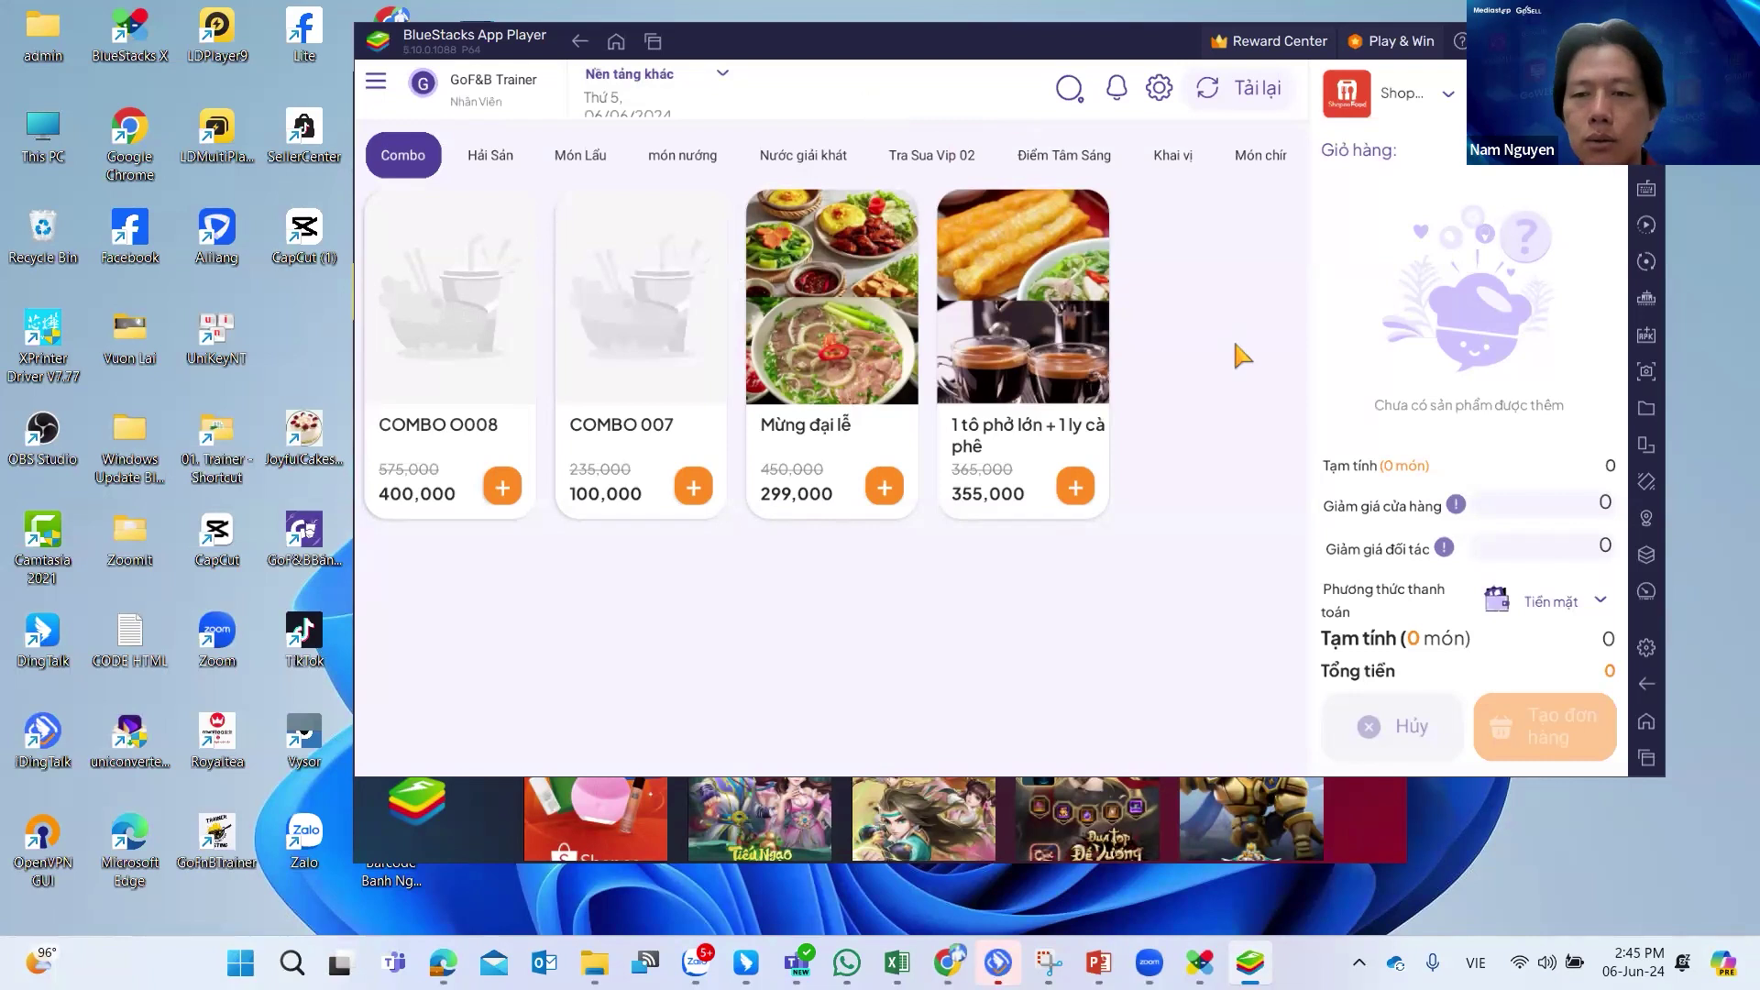
{"action": "left_click", "coordinate": [1448, 95]}
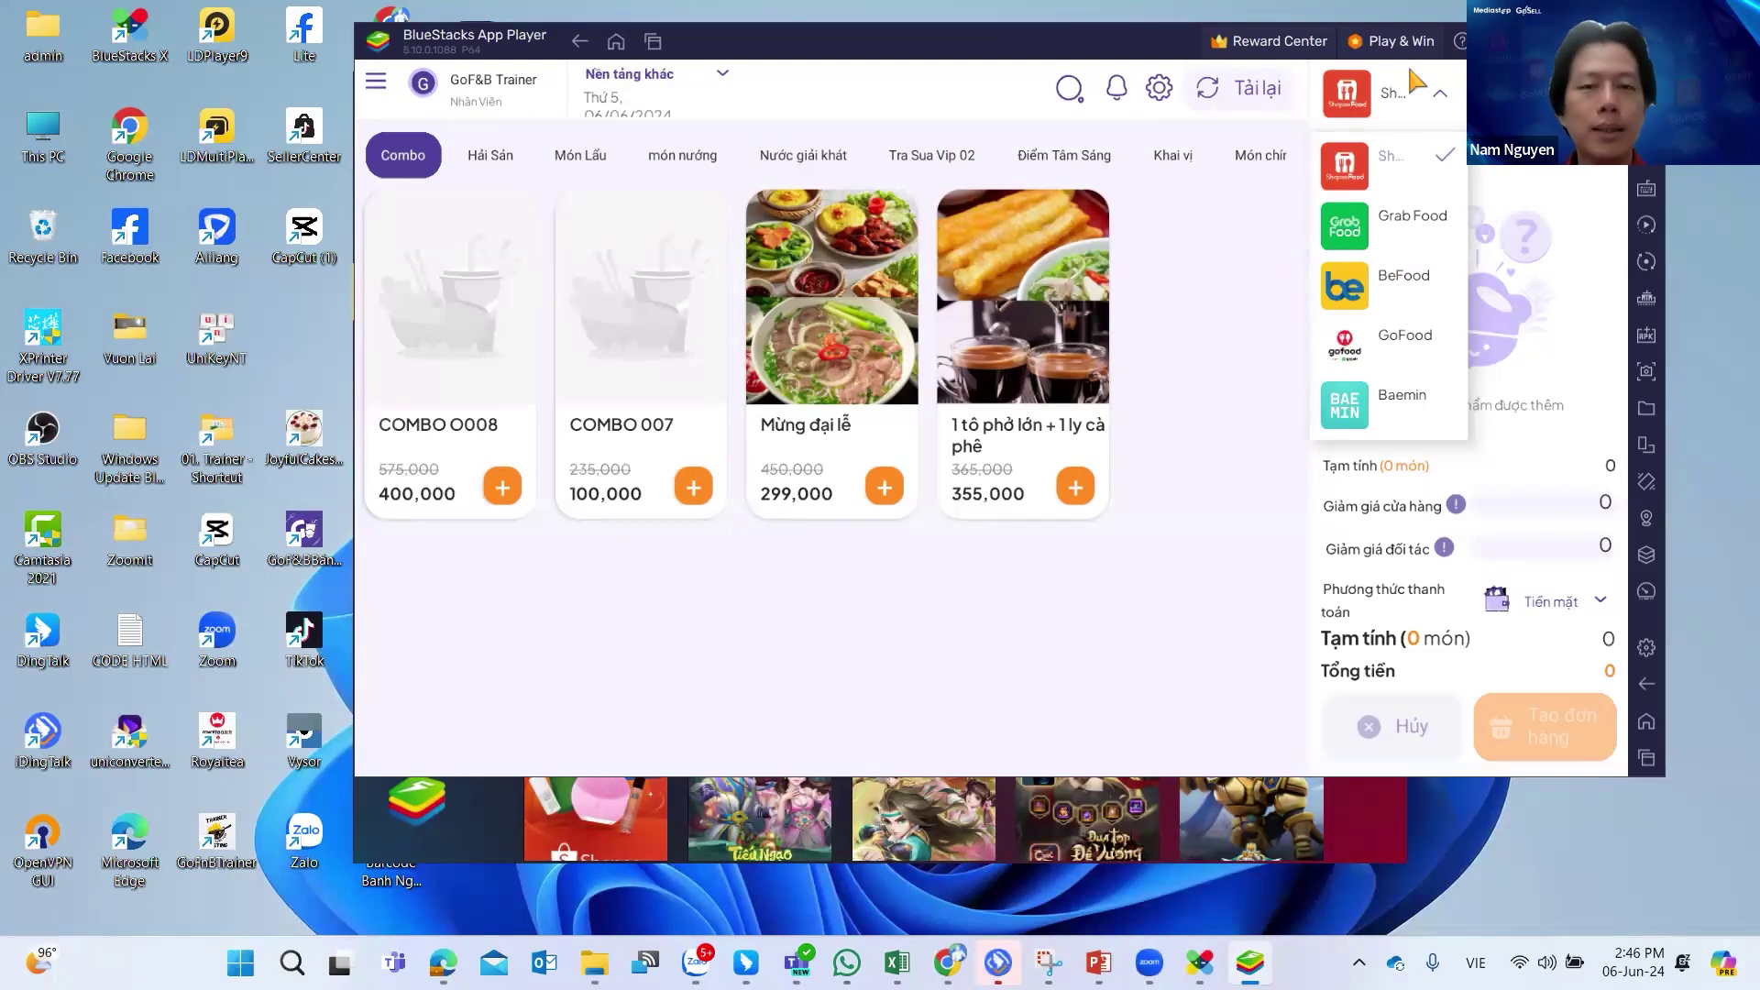
{"action": "left_click", "coordinate": [662, 79]}
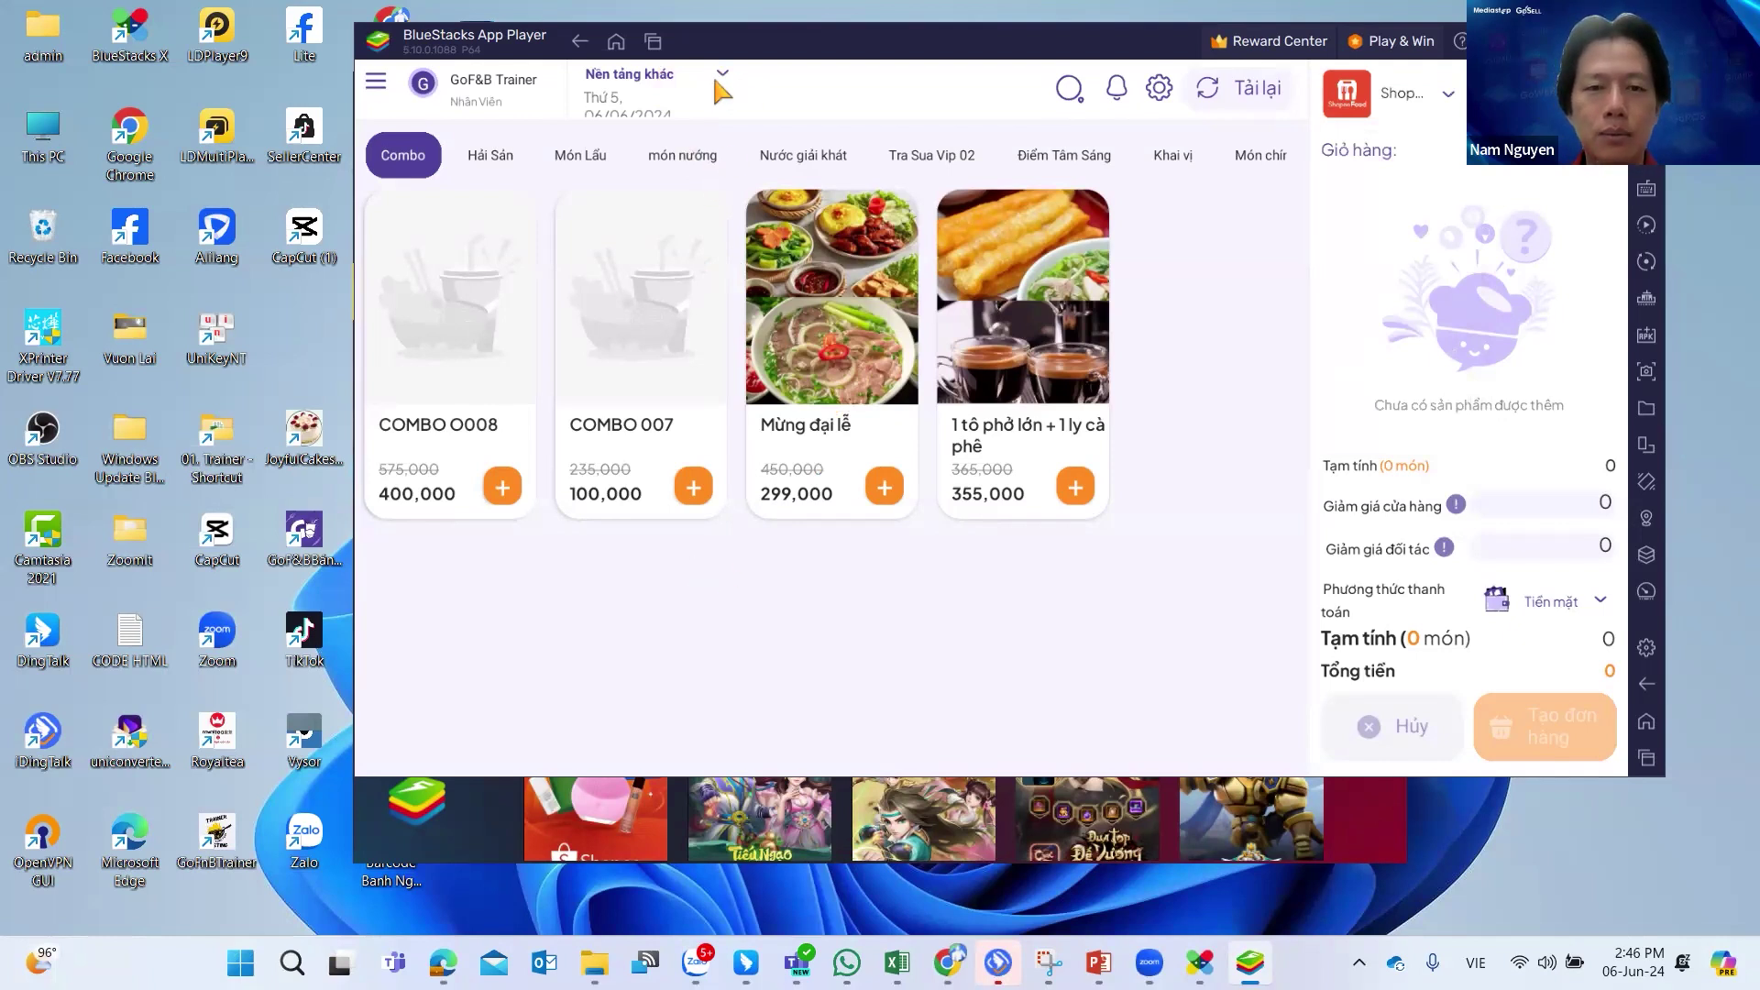
Set the delivery platform of the POS order to Grab Food.
{"action": "left_click", "coordinate": [1454, 97]}
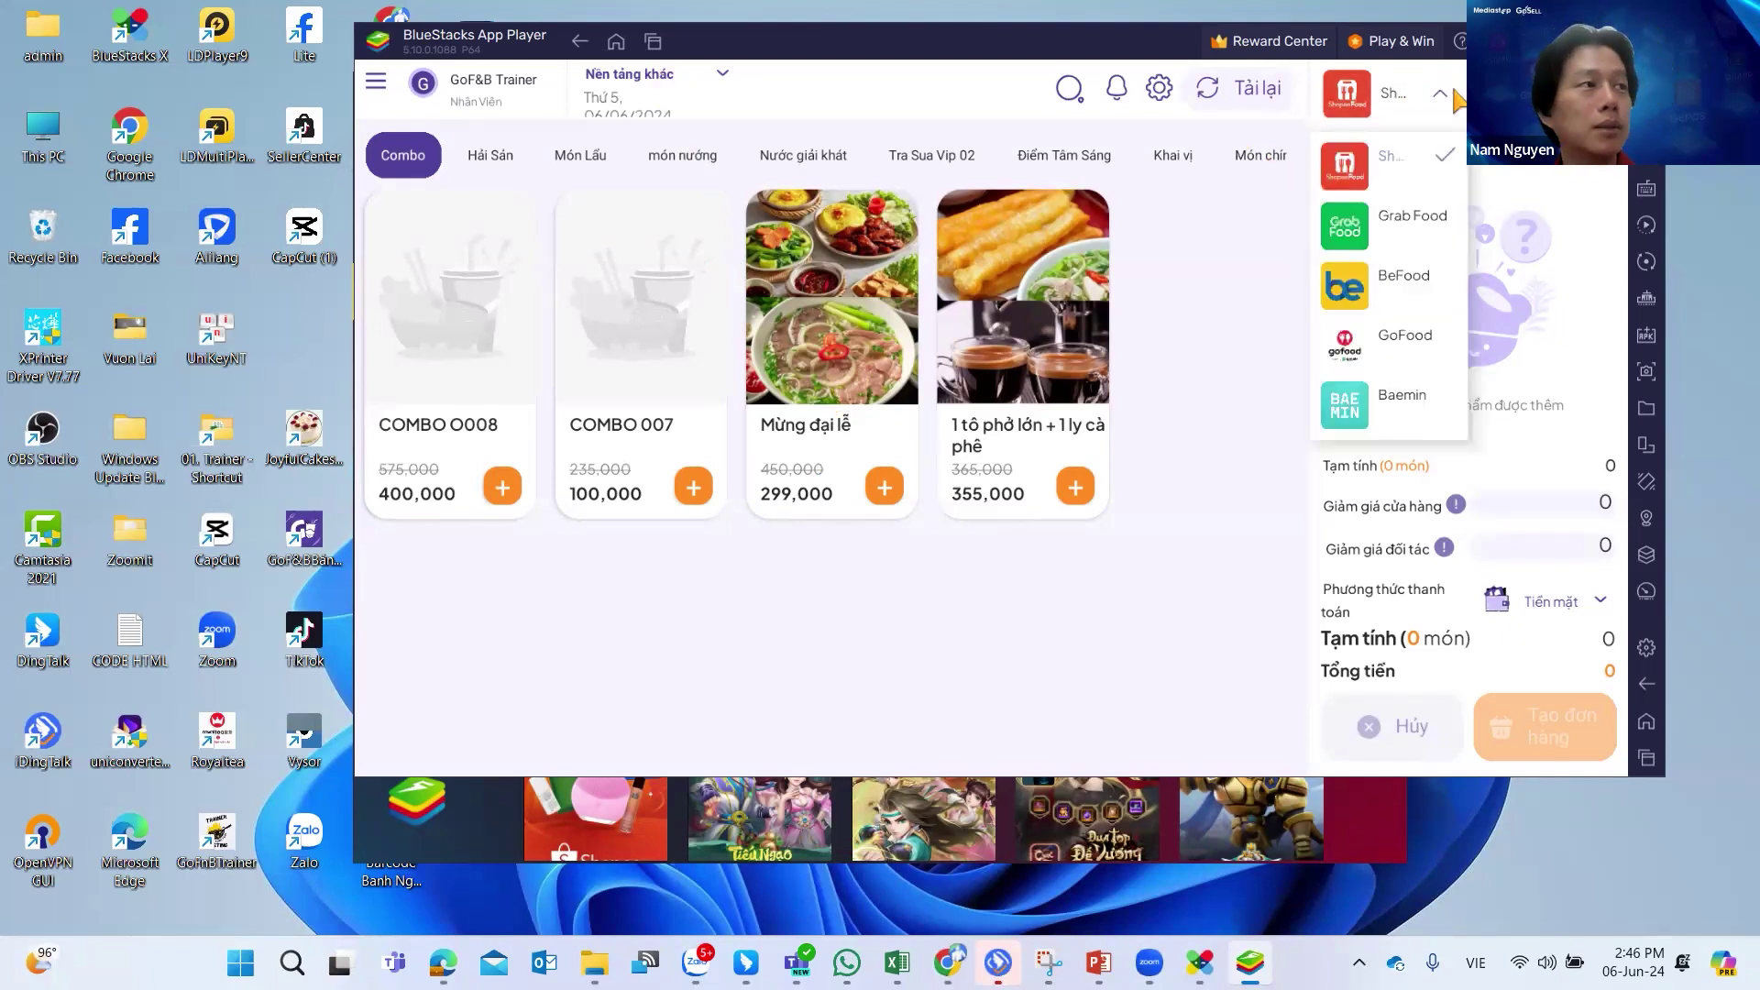
{"action": "left_click", "coordinate": [1399, 216]}
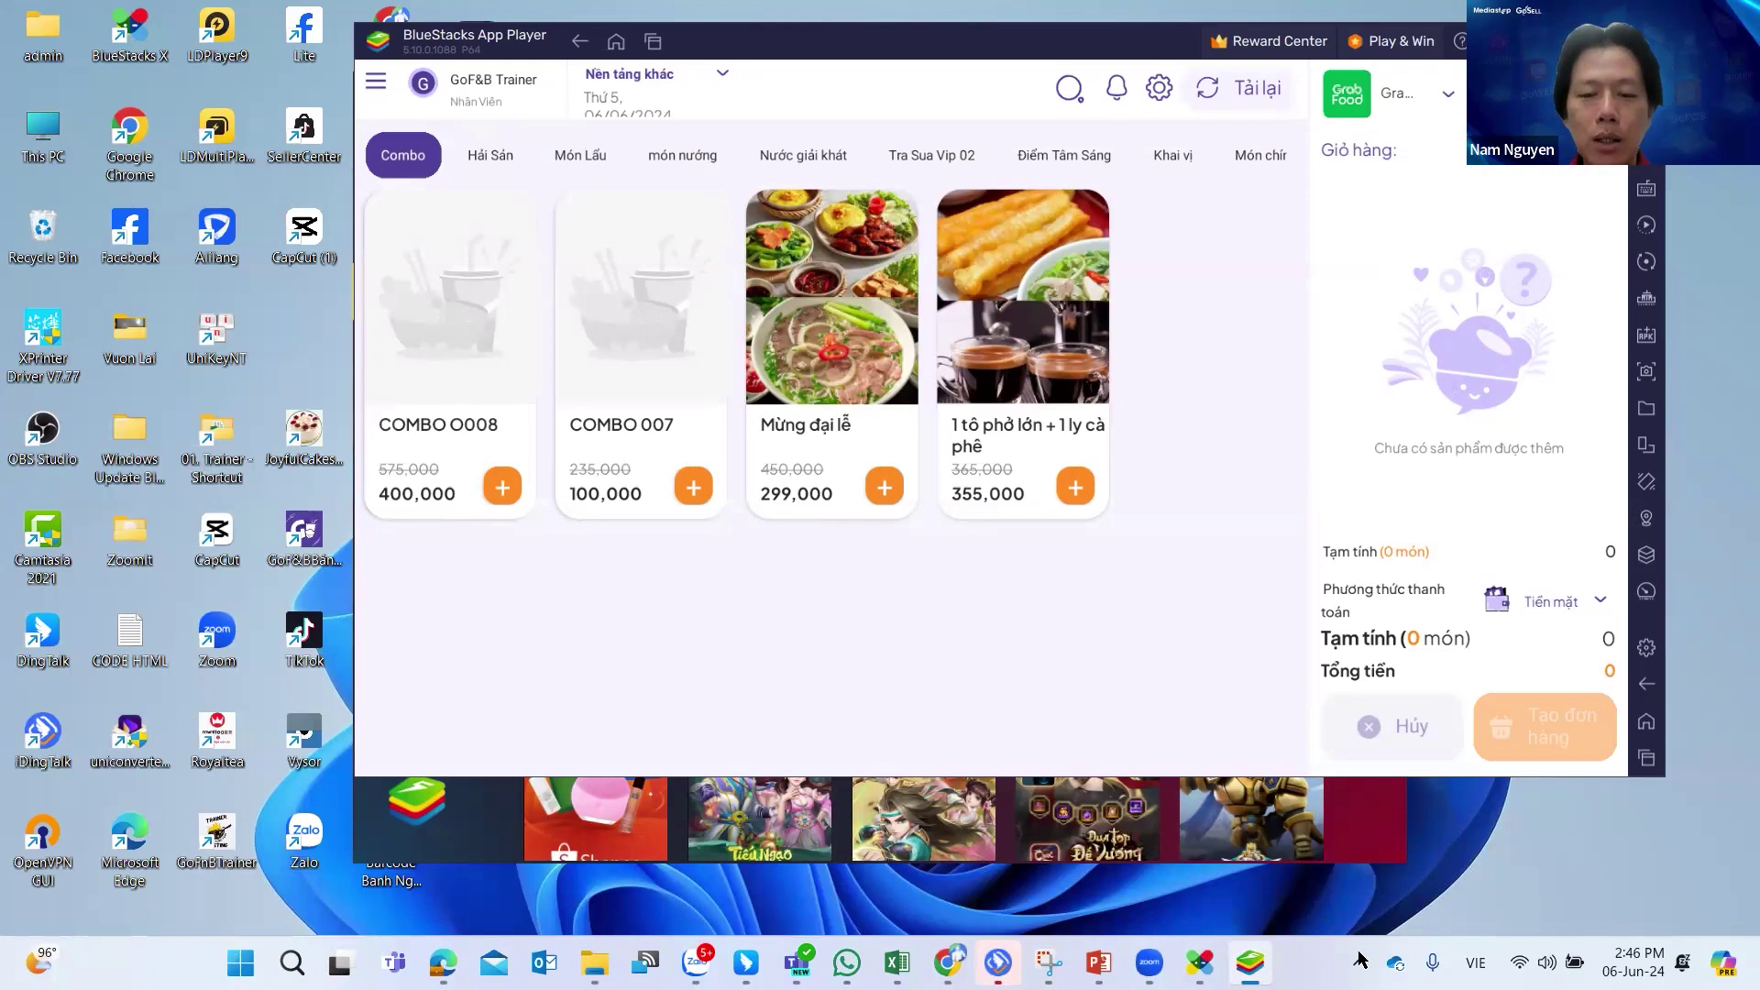
Switch to GoF&B Admin in Chrome and open the Doanh thu report.
{"action": "left_click", "coordinate": [947, 961]}
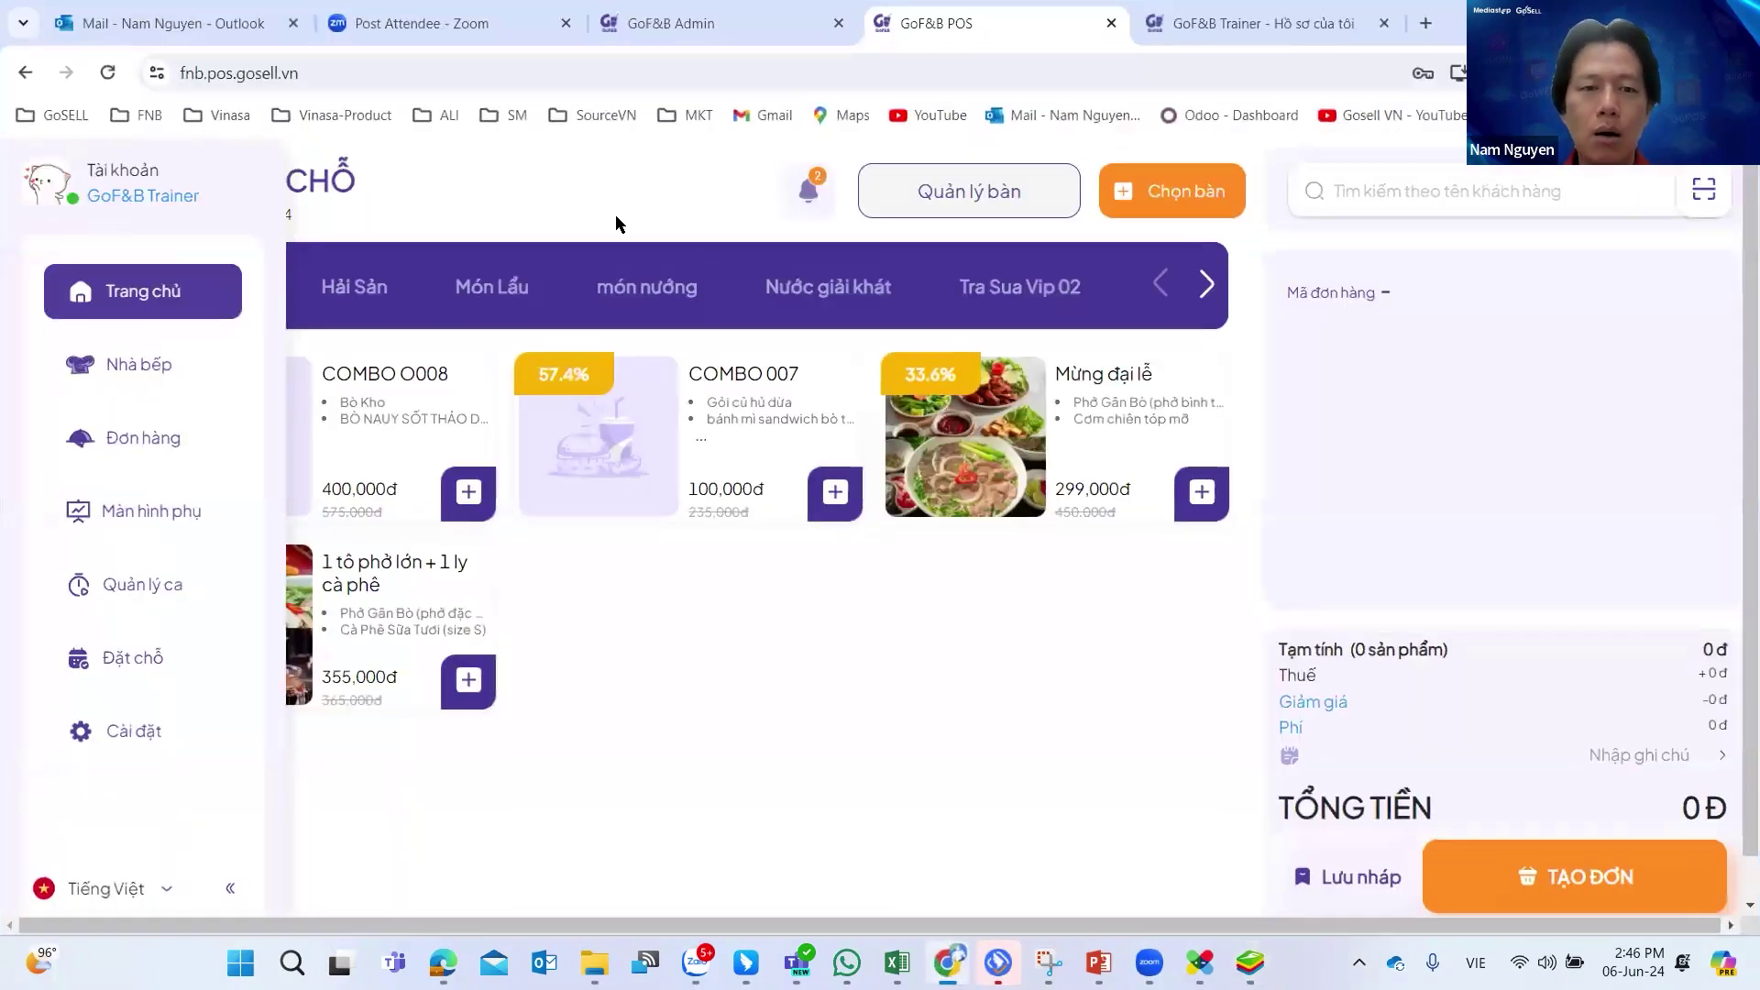
{"action": "left_click", "coordinate": [700, 22]}
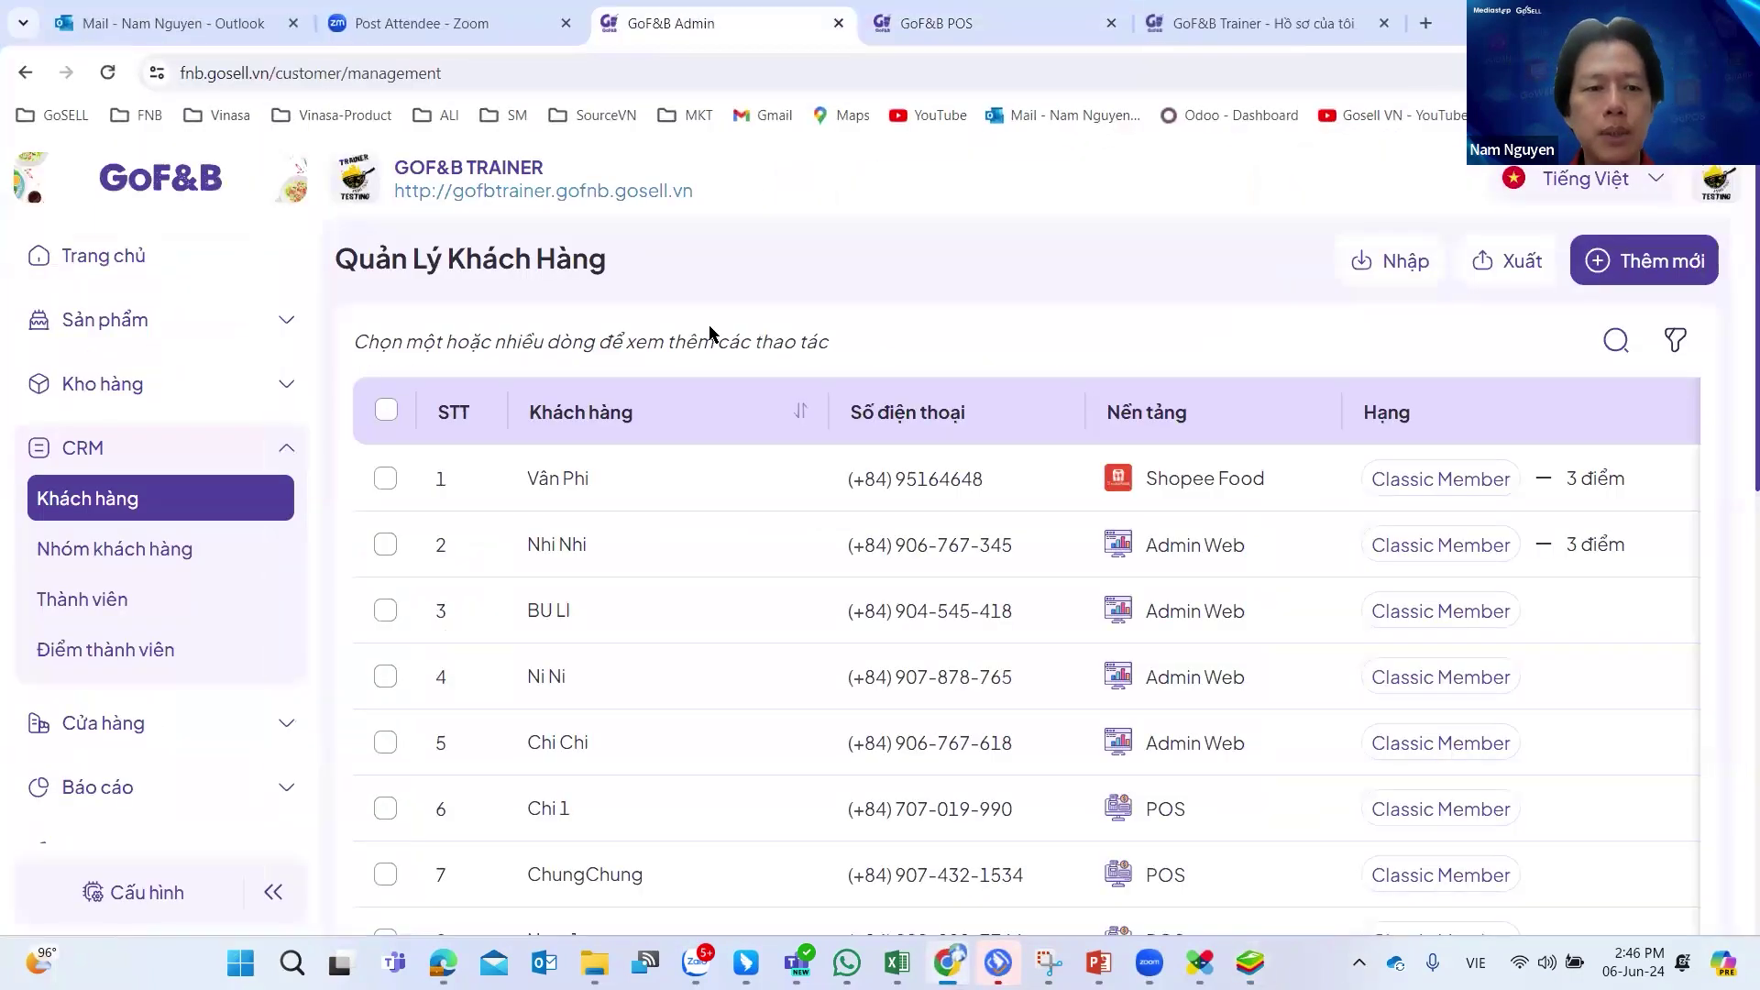
{"action": "scroll", "coordinate": [289, 610], "scroll_direction": "down", "scroll_amount": 2}
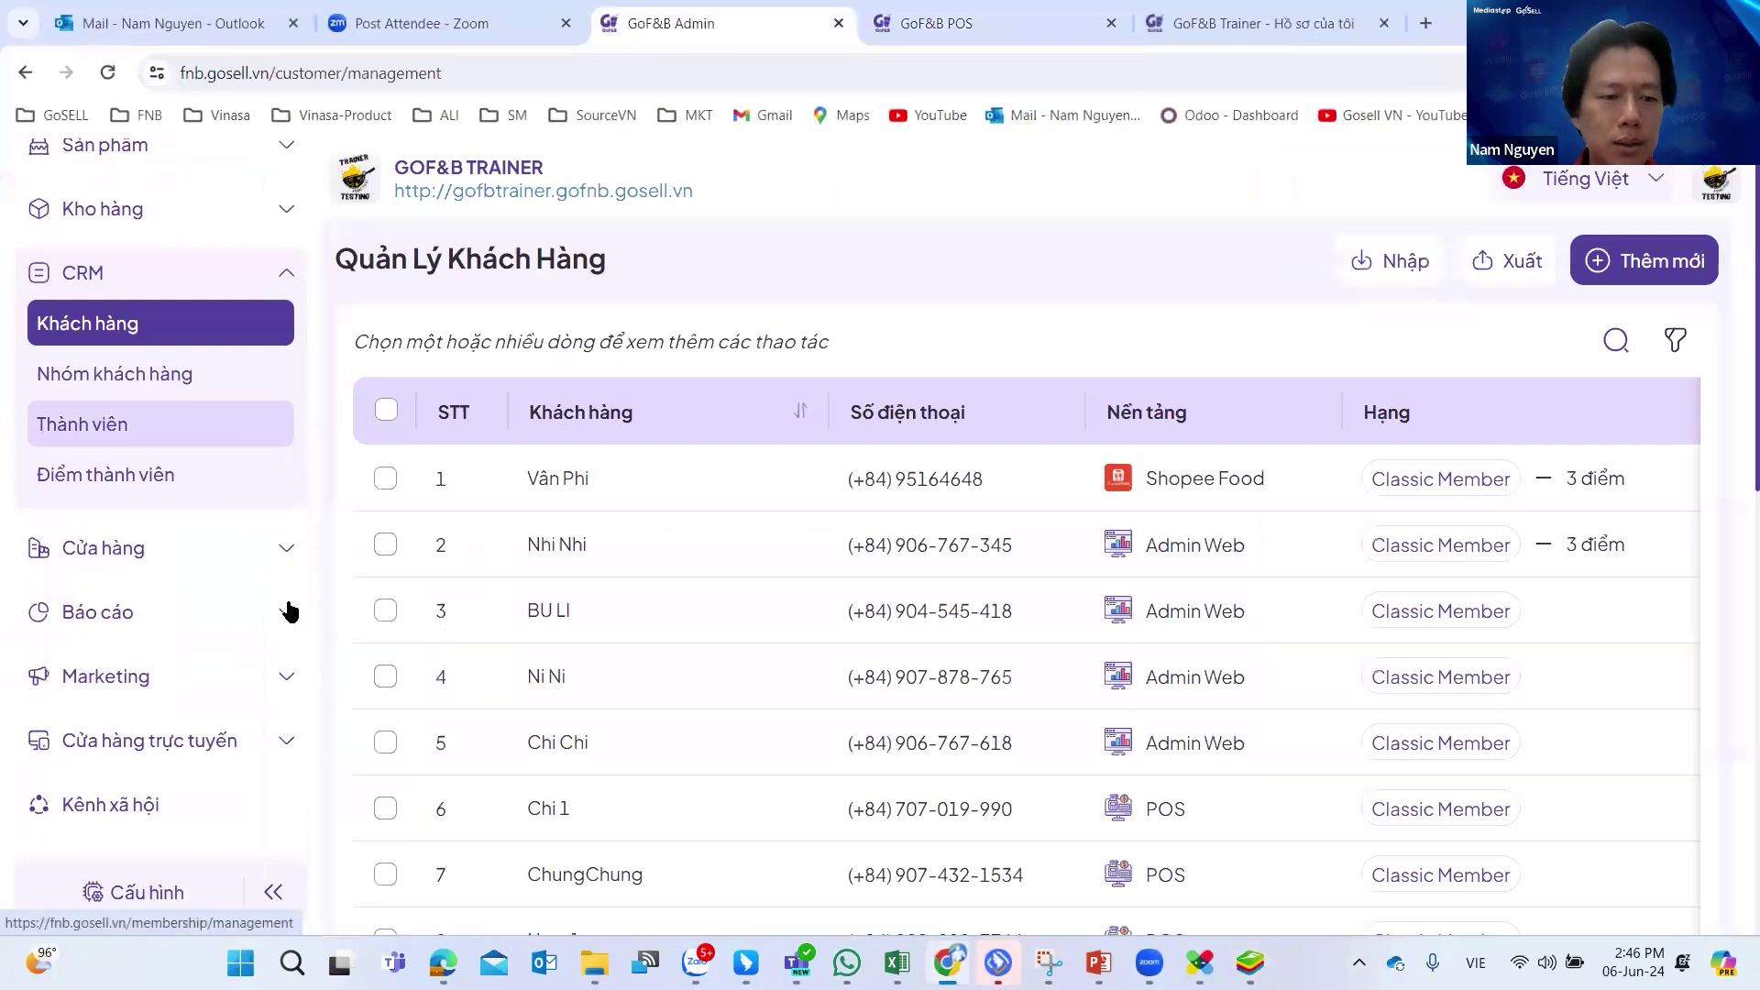
{"action": "left_click", "coordinate": [99, 614]}
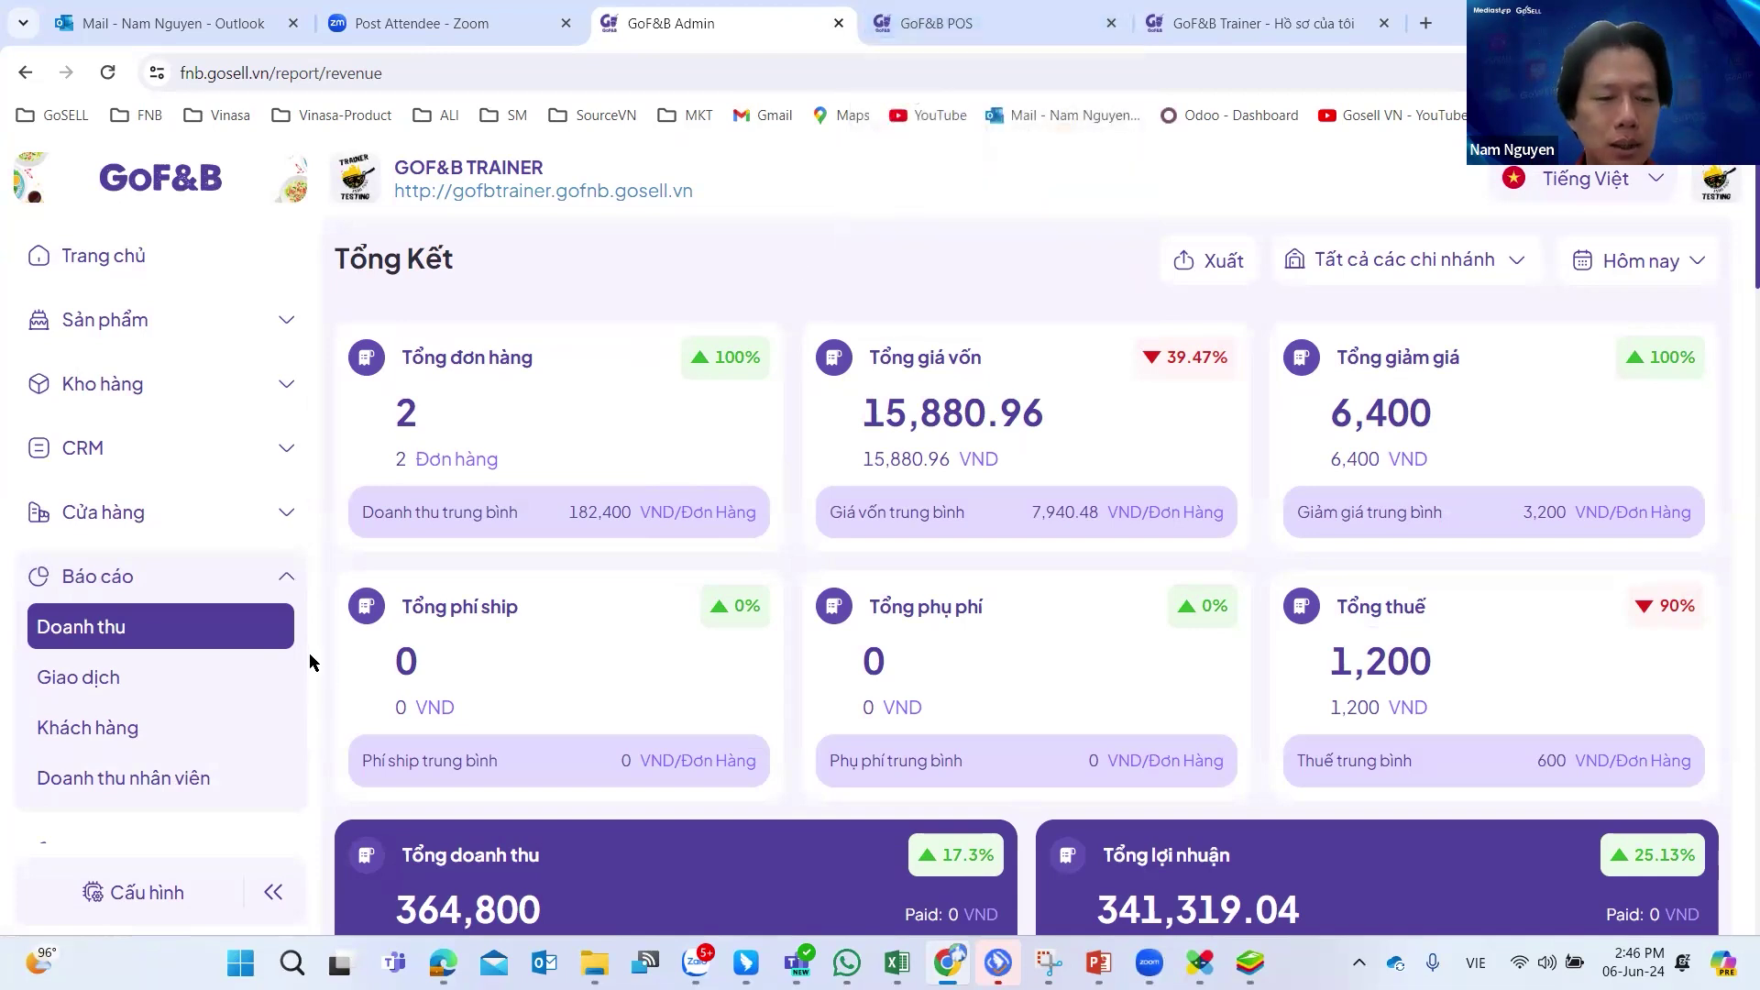
Open the Giao dịch report and review its order charts by platform, service and status, plus the order list.
{"action": "scroll", "coordinate": [274, 650], "scroll_direction": "down", "scroll_amount": 2}
{"action": "left_click", "coordinate": [119, 511]}
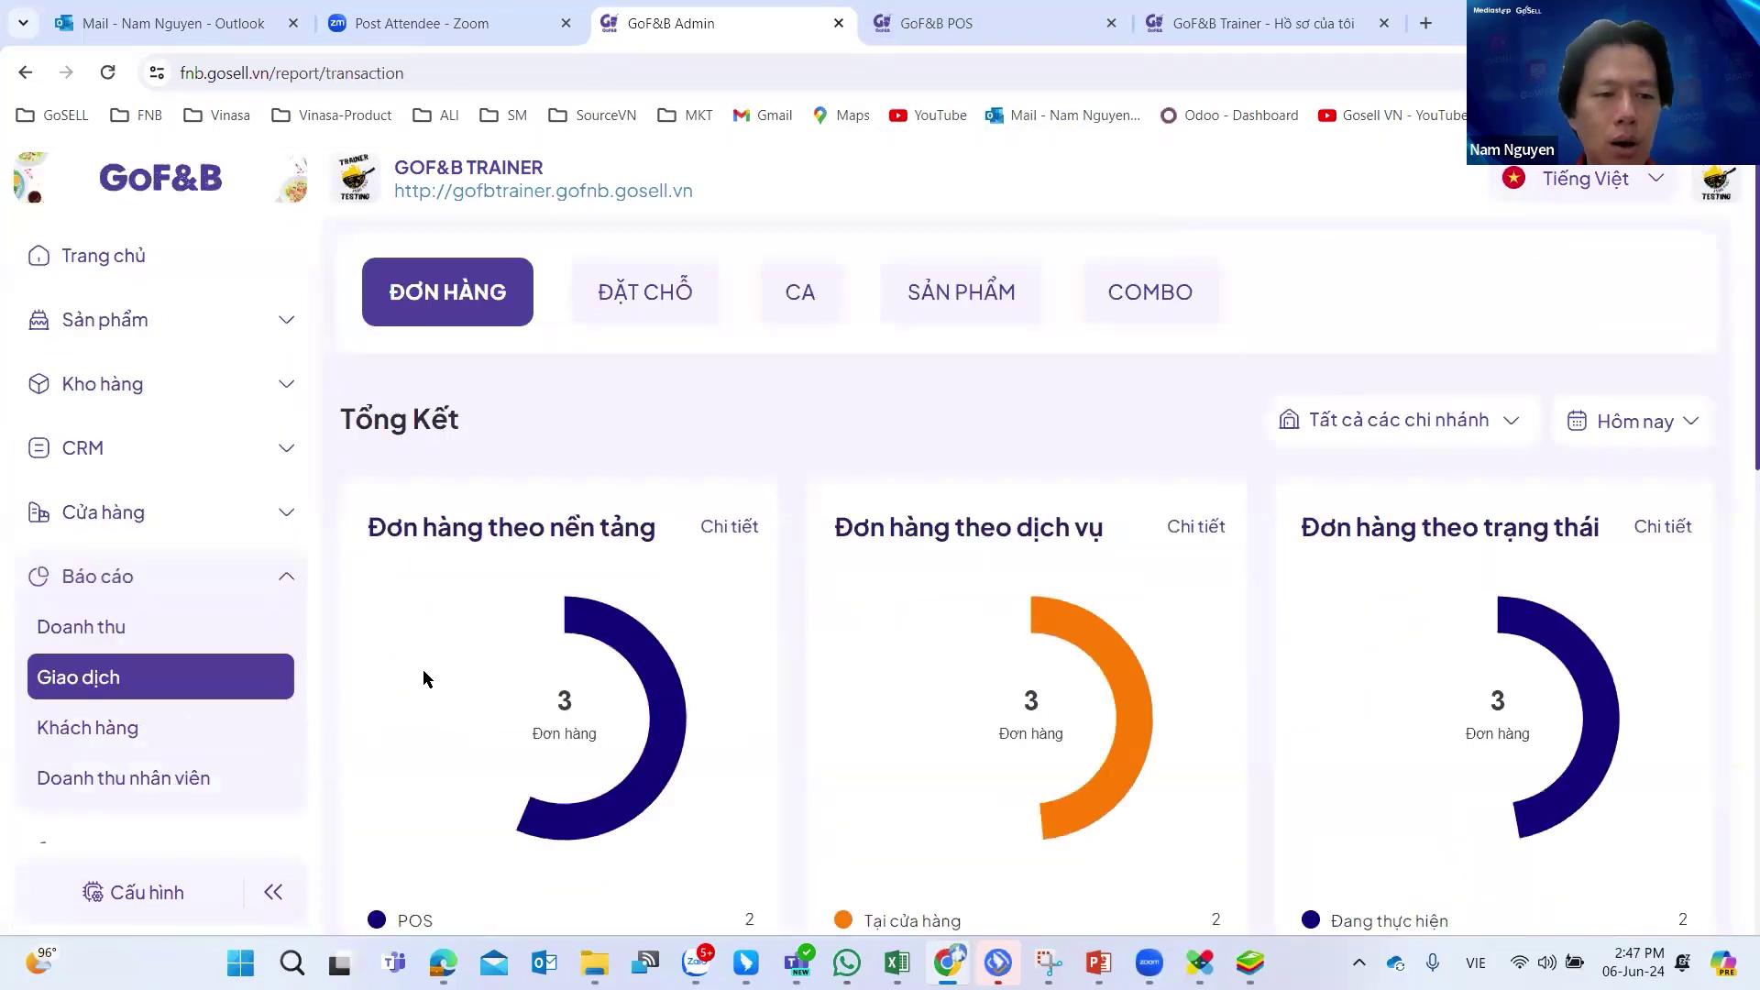
{"action": "scroll", "coordinate": [628, 566], "scroll_direction": "down", "scroll_amount": 9}
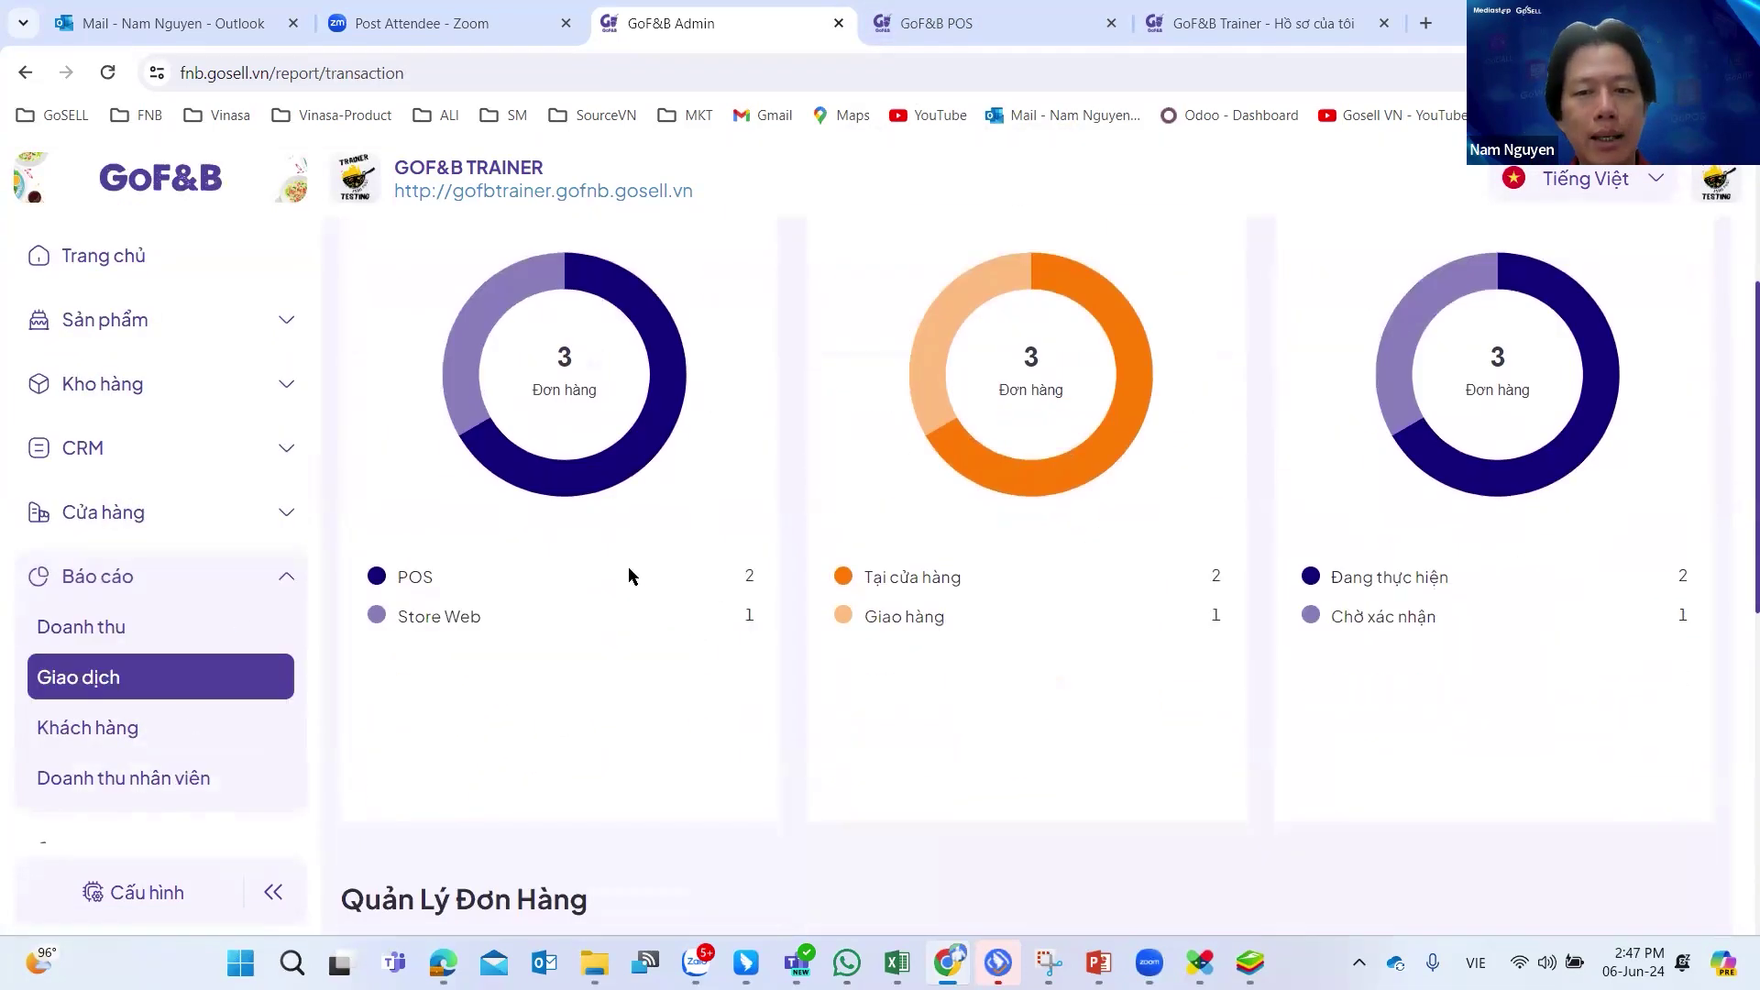
{"action": "scroll", "coordinate": [596, 592], "scroll_direction": "down", "scroll_amount": 3}
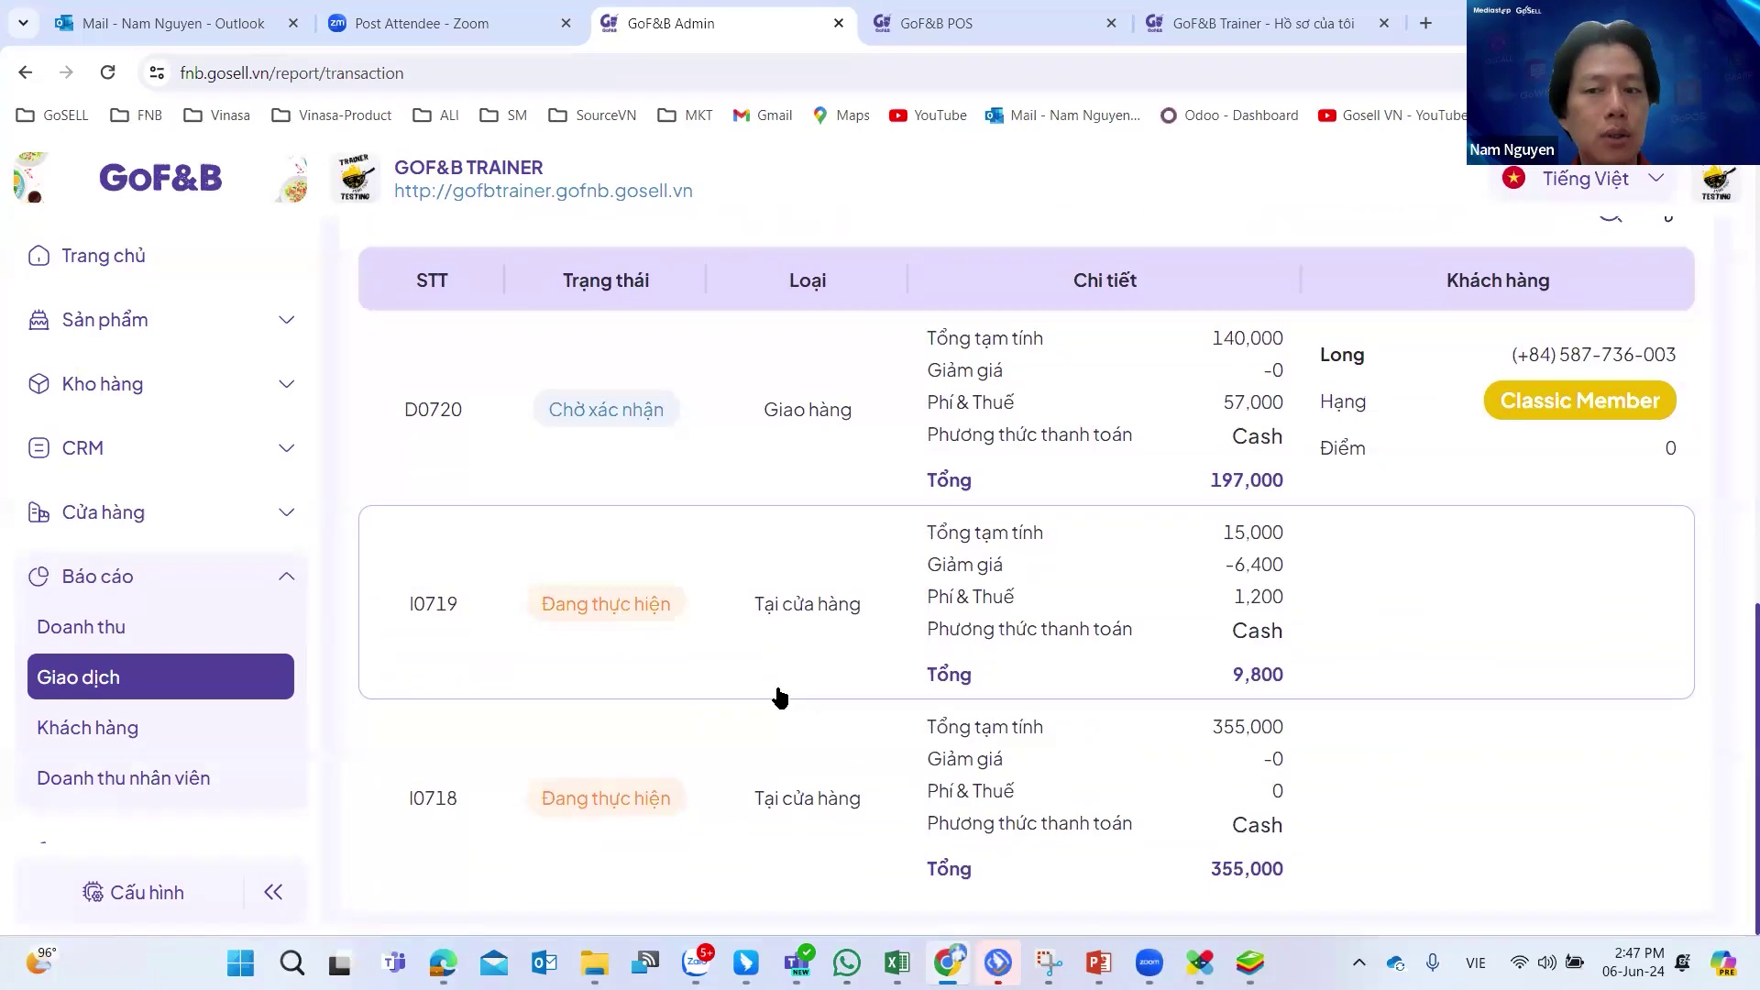
{"action": "scroll", "coordinate": [774, 699], "scroll_direction": "up", "scroll_amount": 7}
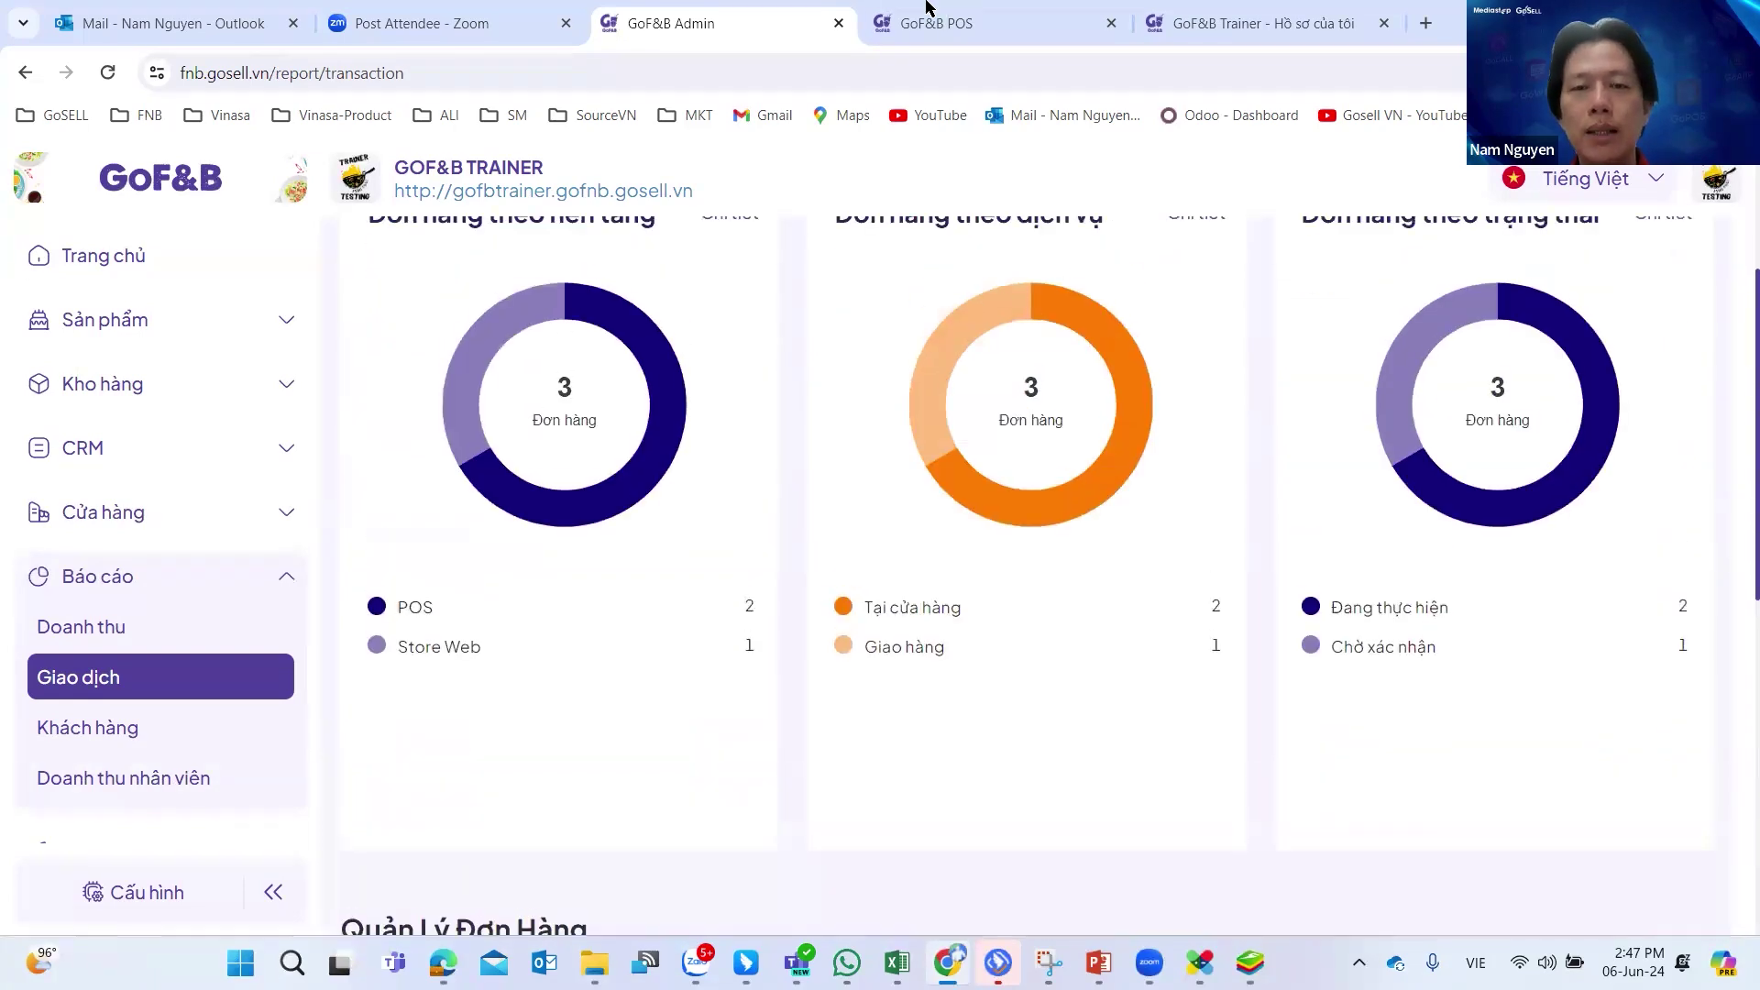
Switch to the GoF&B POS website and view the Gọi món view of the Nhà bếp page.
{"action": "left_click", "coordinate": [940, 13]}
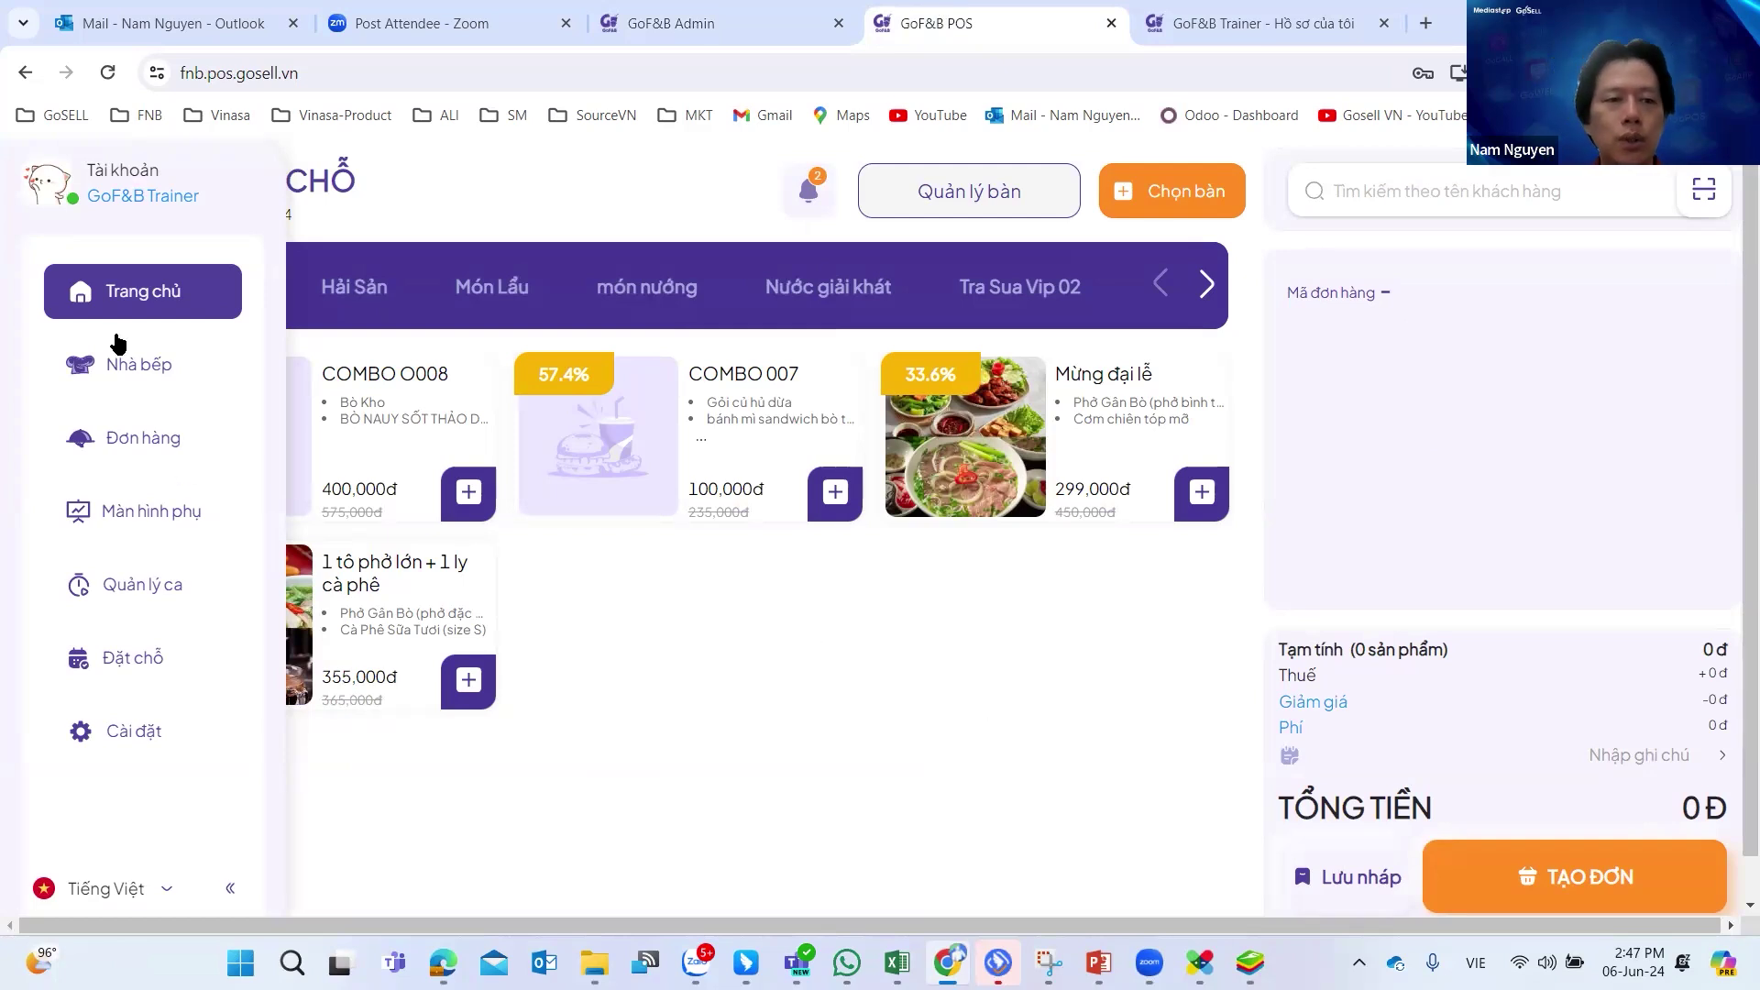
{"action": "left_click", "coordinate": [137, 365]}
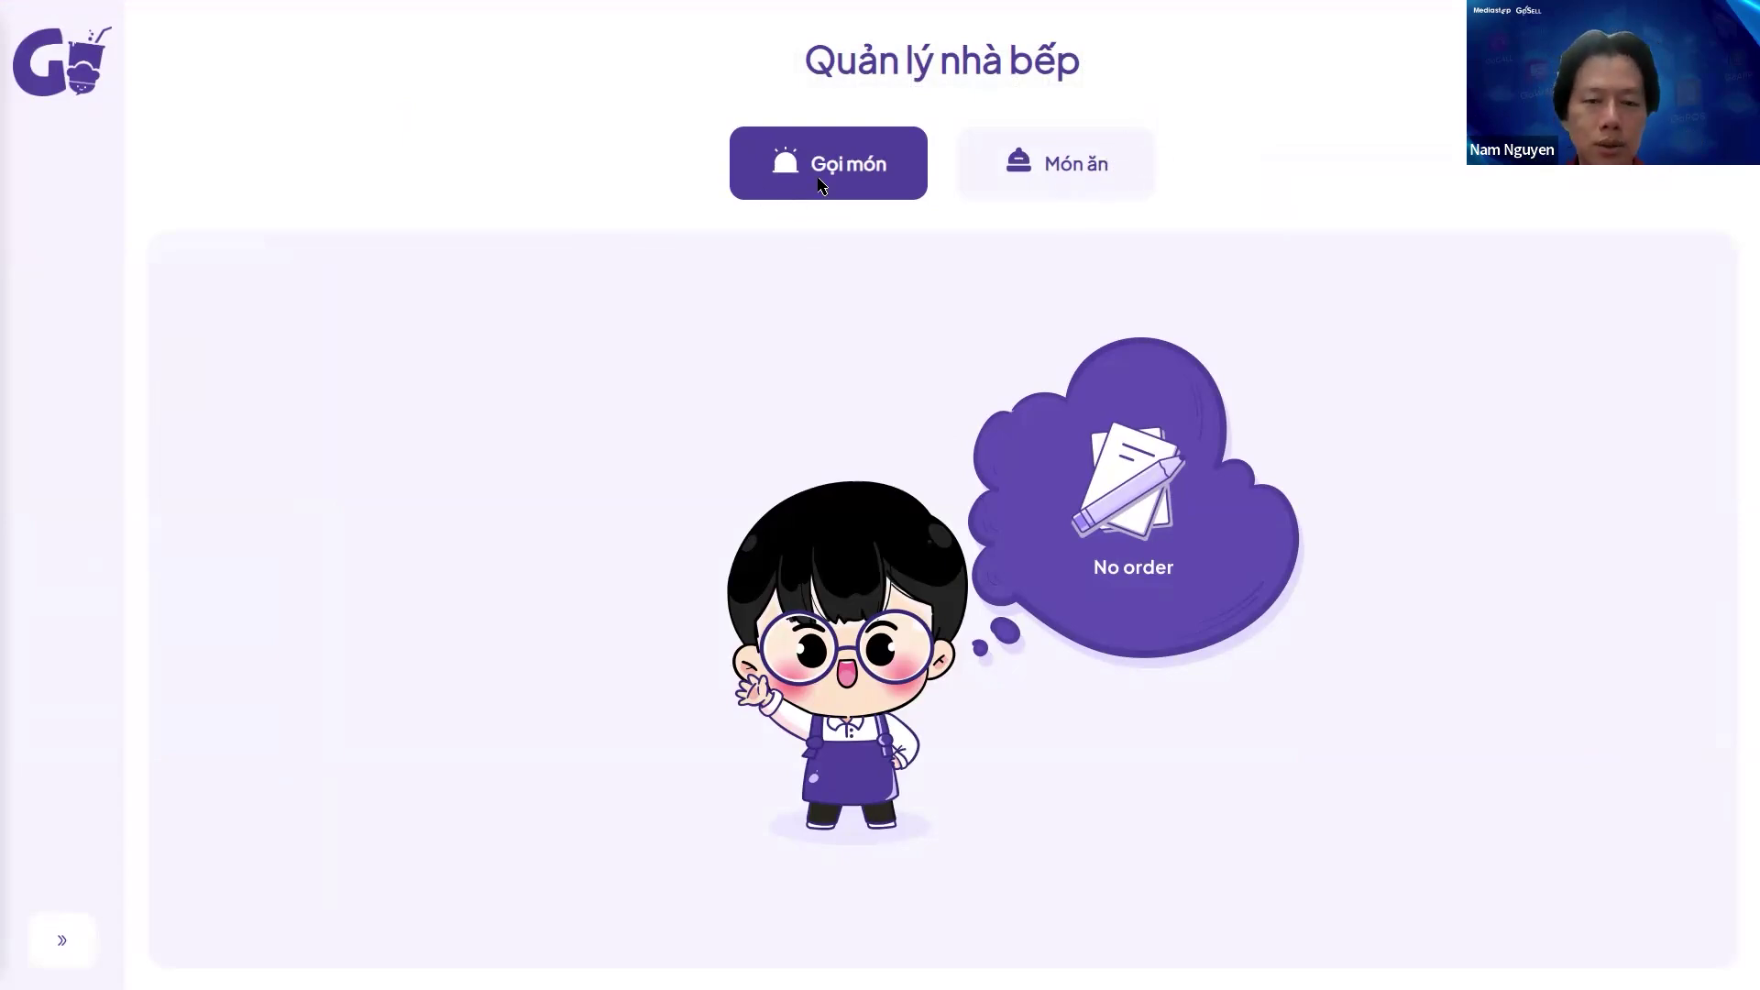
{"action": "key", "text": "F11"}
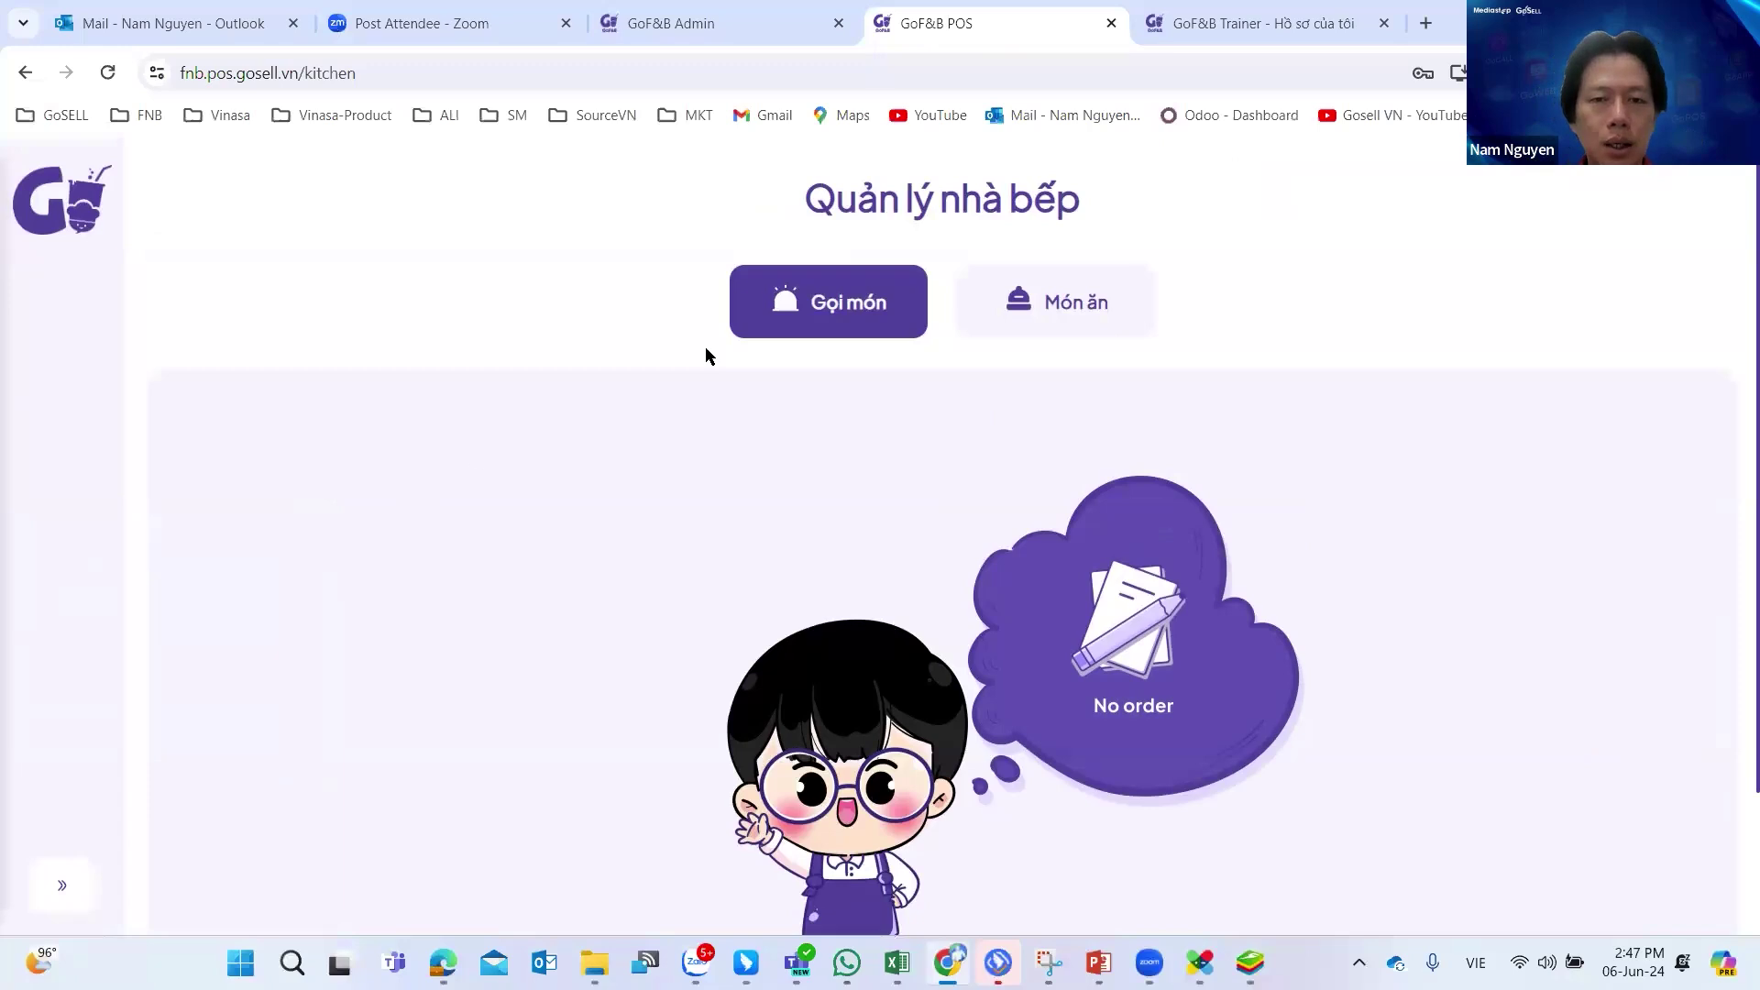
{"action": "left_click", "coordinate": [714, 7]}
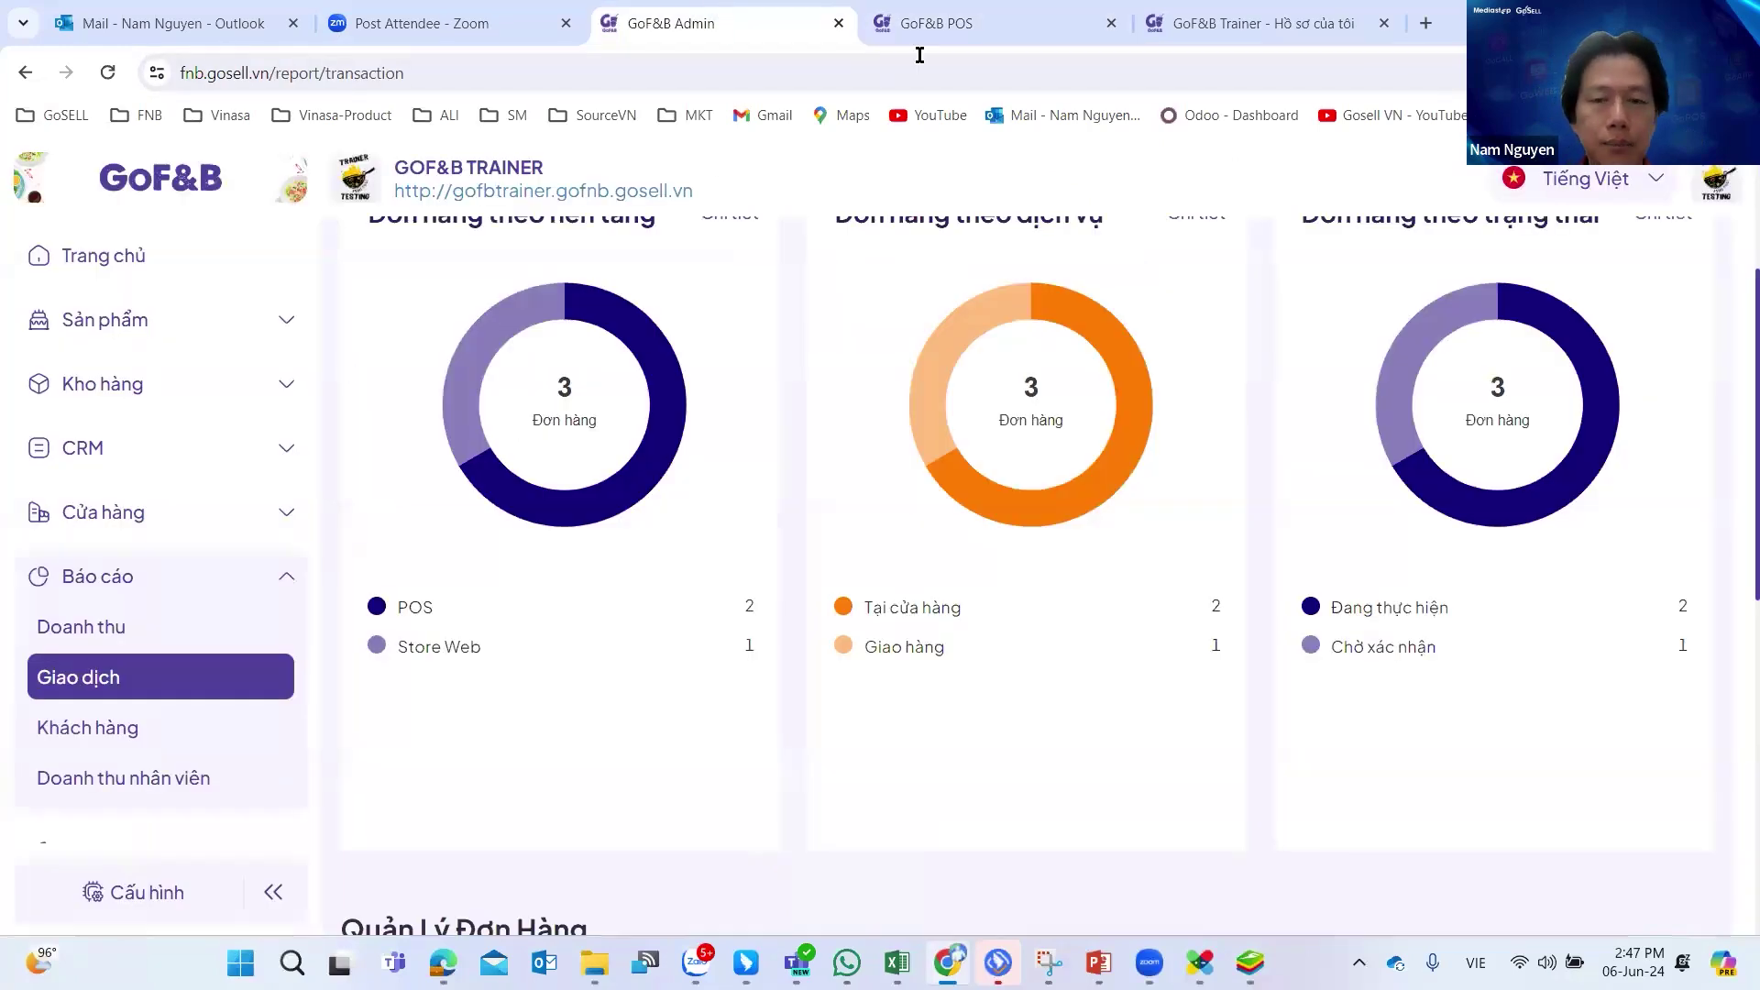
{"action": "left_click", "coordinate": [957, 13]}
{"action": "scroll", "coordinate": [526, 632], "scroll_direction": "down", "scroll_amount": 2}
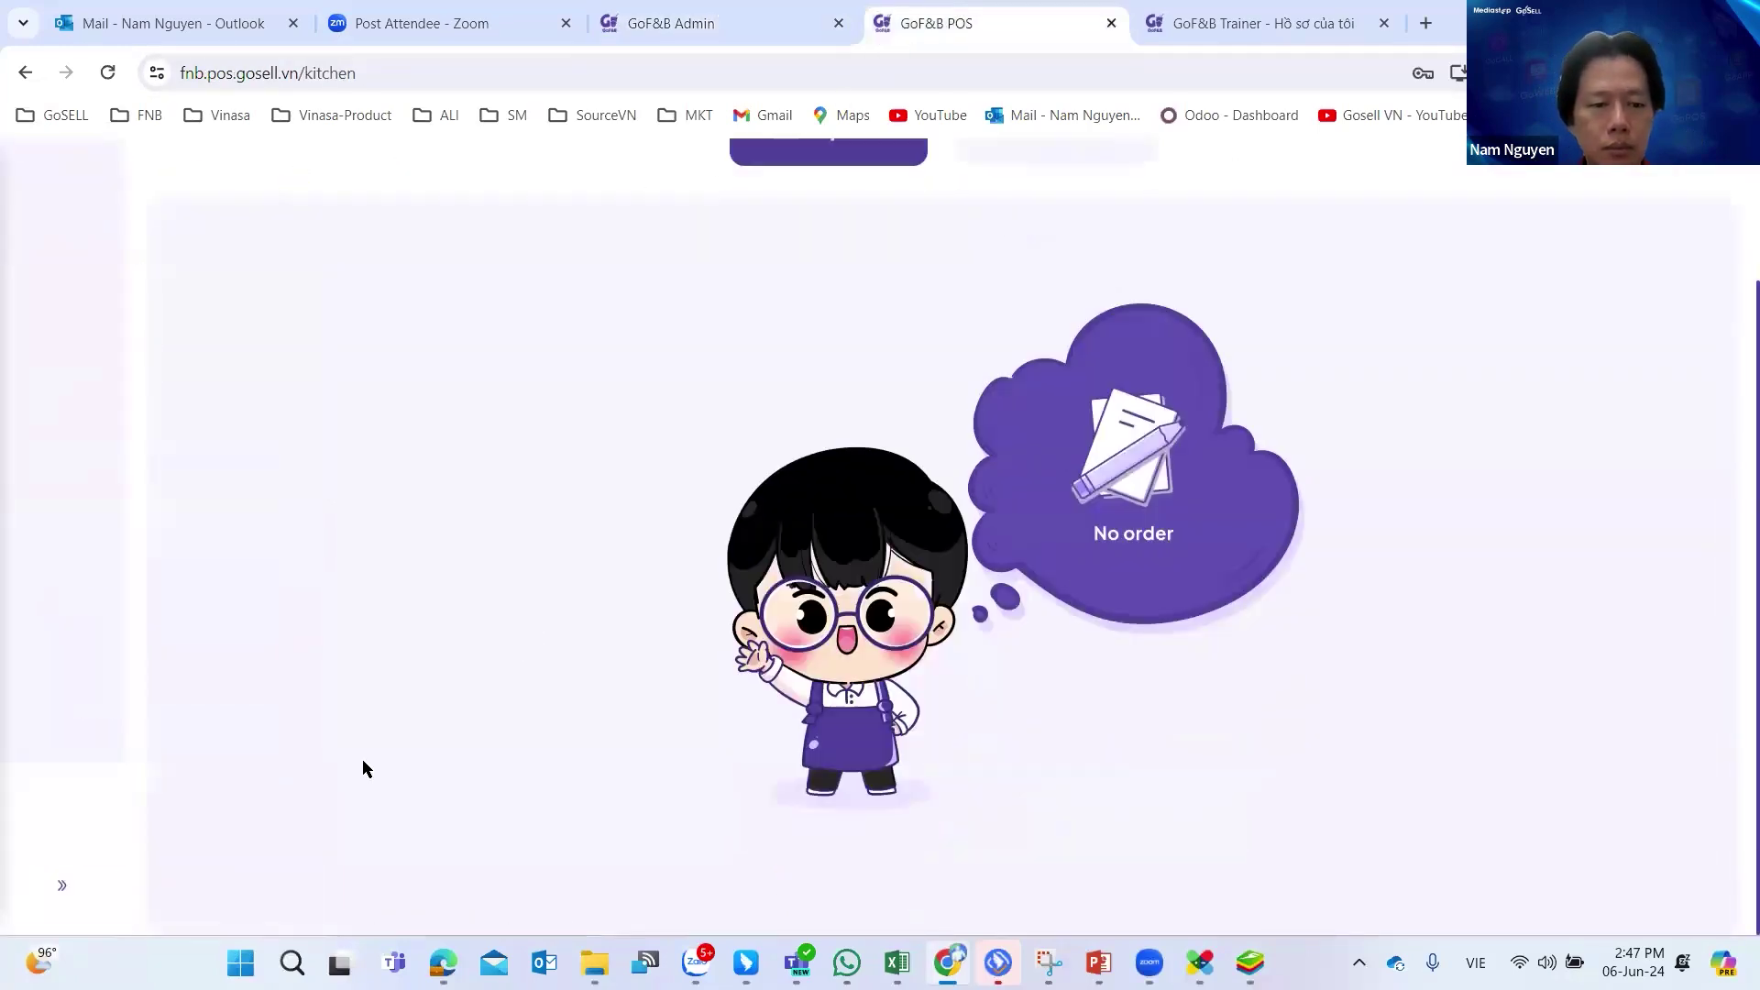
{"action": "left_click", "coordinate": [46, 887]}
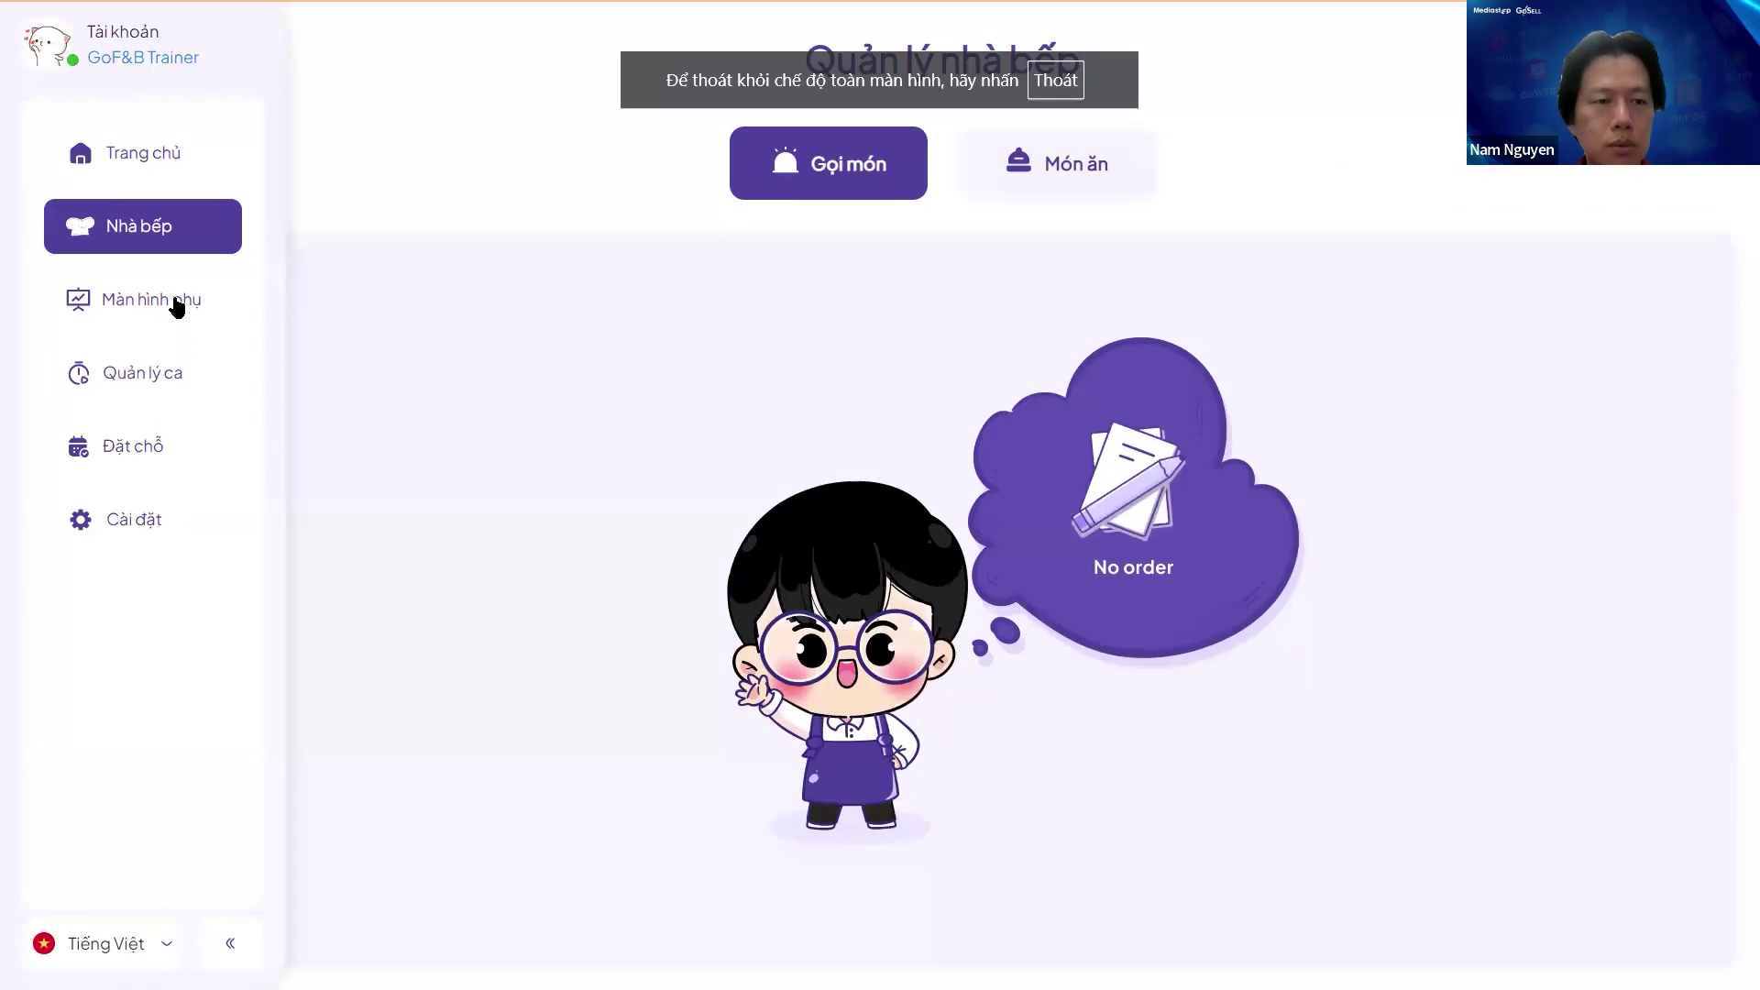
Open order management from the POS home page and confirm the Store Web delivery order awaiting confirmation.
{"action": "left_click", "coordinate": [154, 160]}
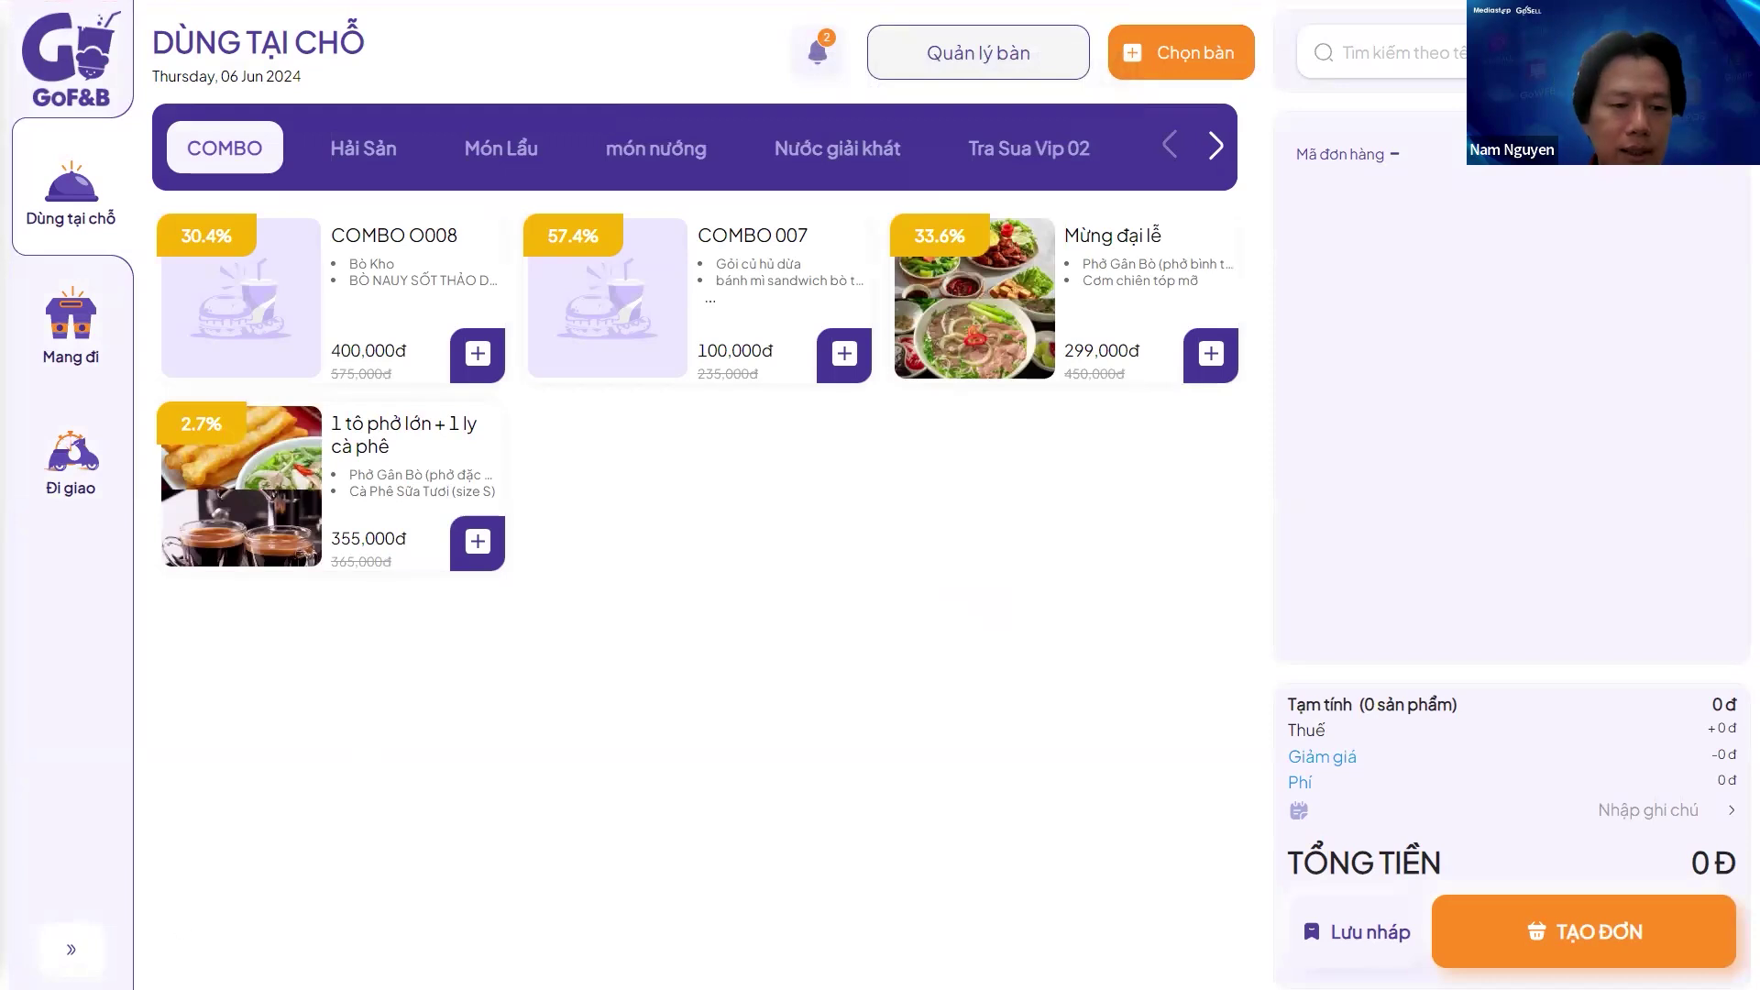
{"action": "left_click", "coordinate": [76, 954]}
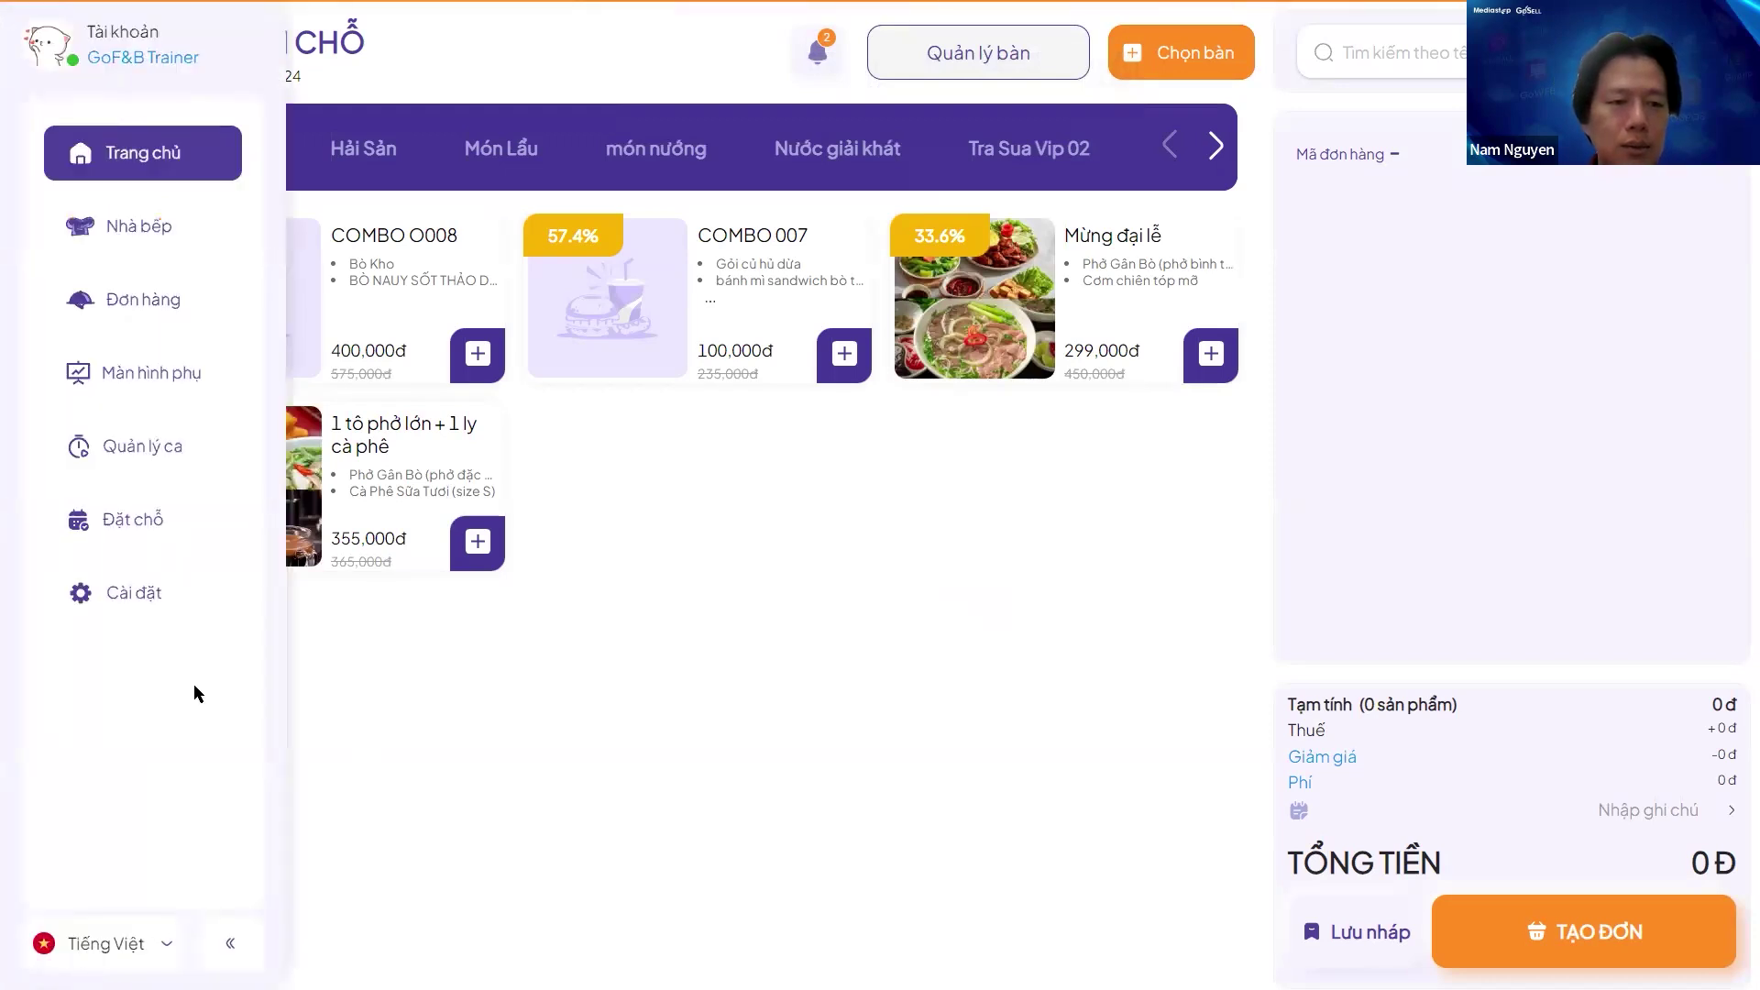
{"action": "left_click", "coordinate": [151, 309]}
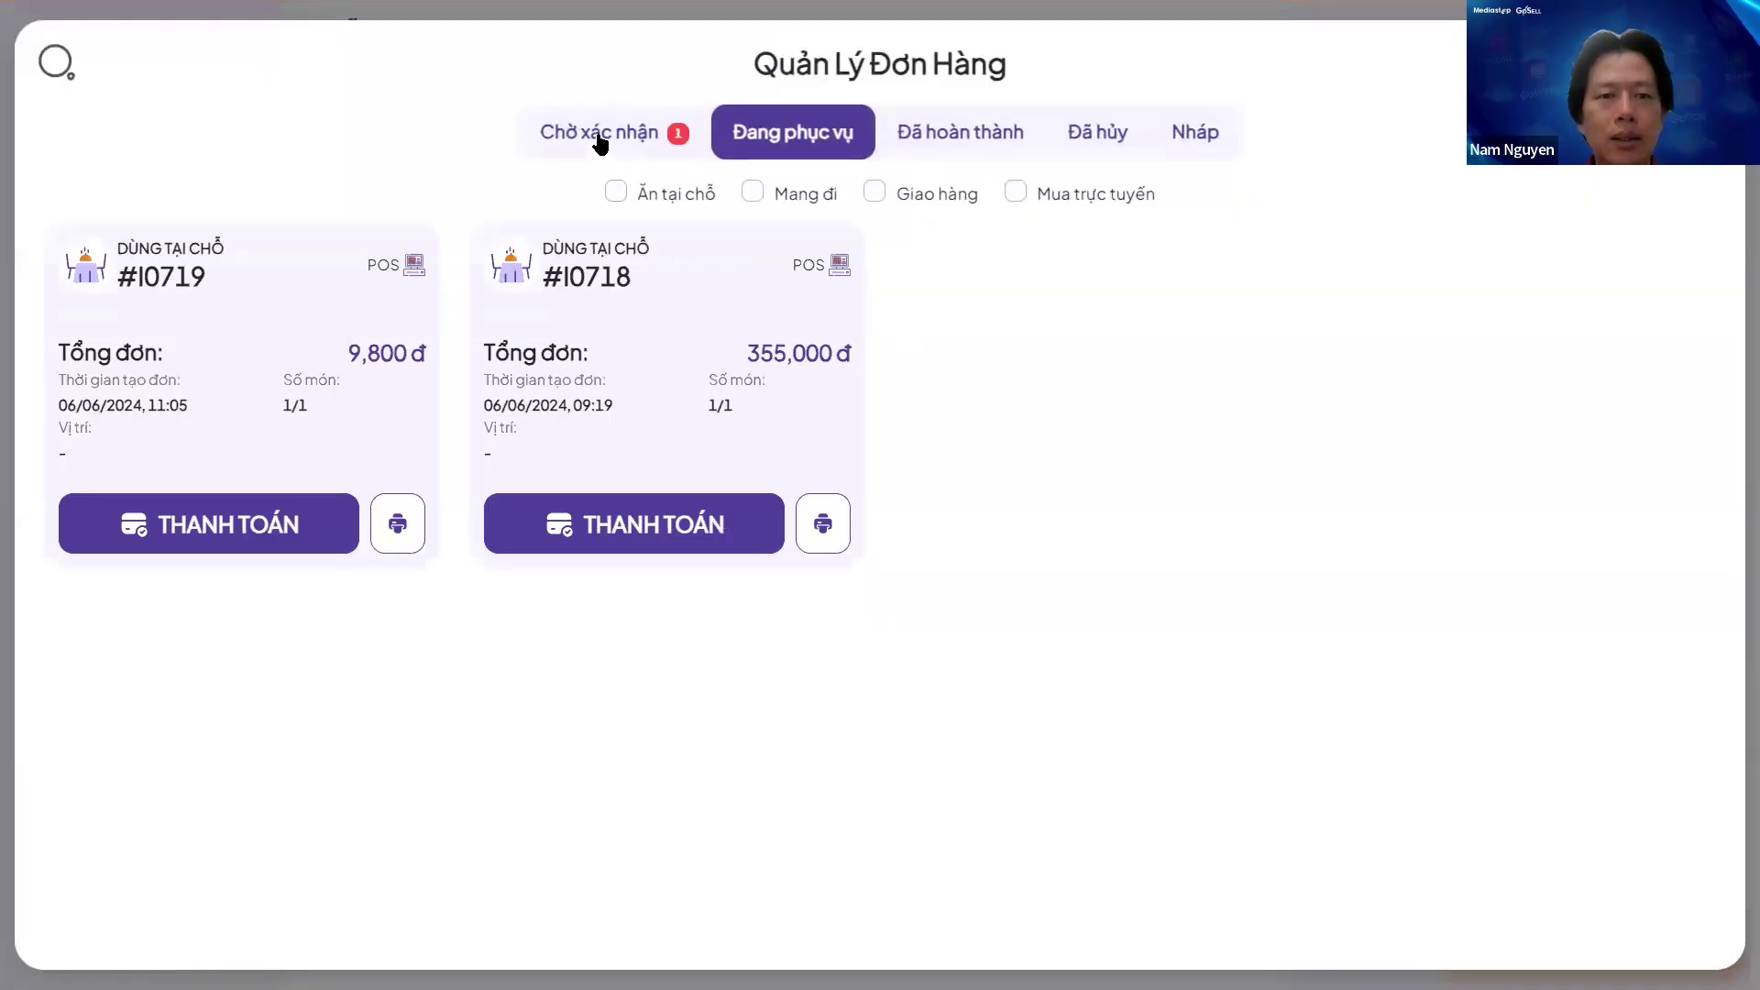
{"action": "left_click", "coordinate": [600, 138]}
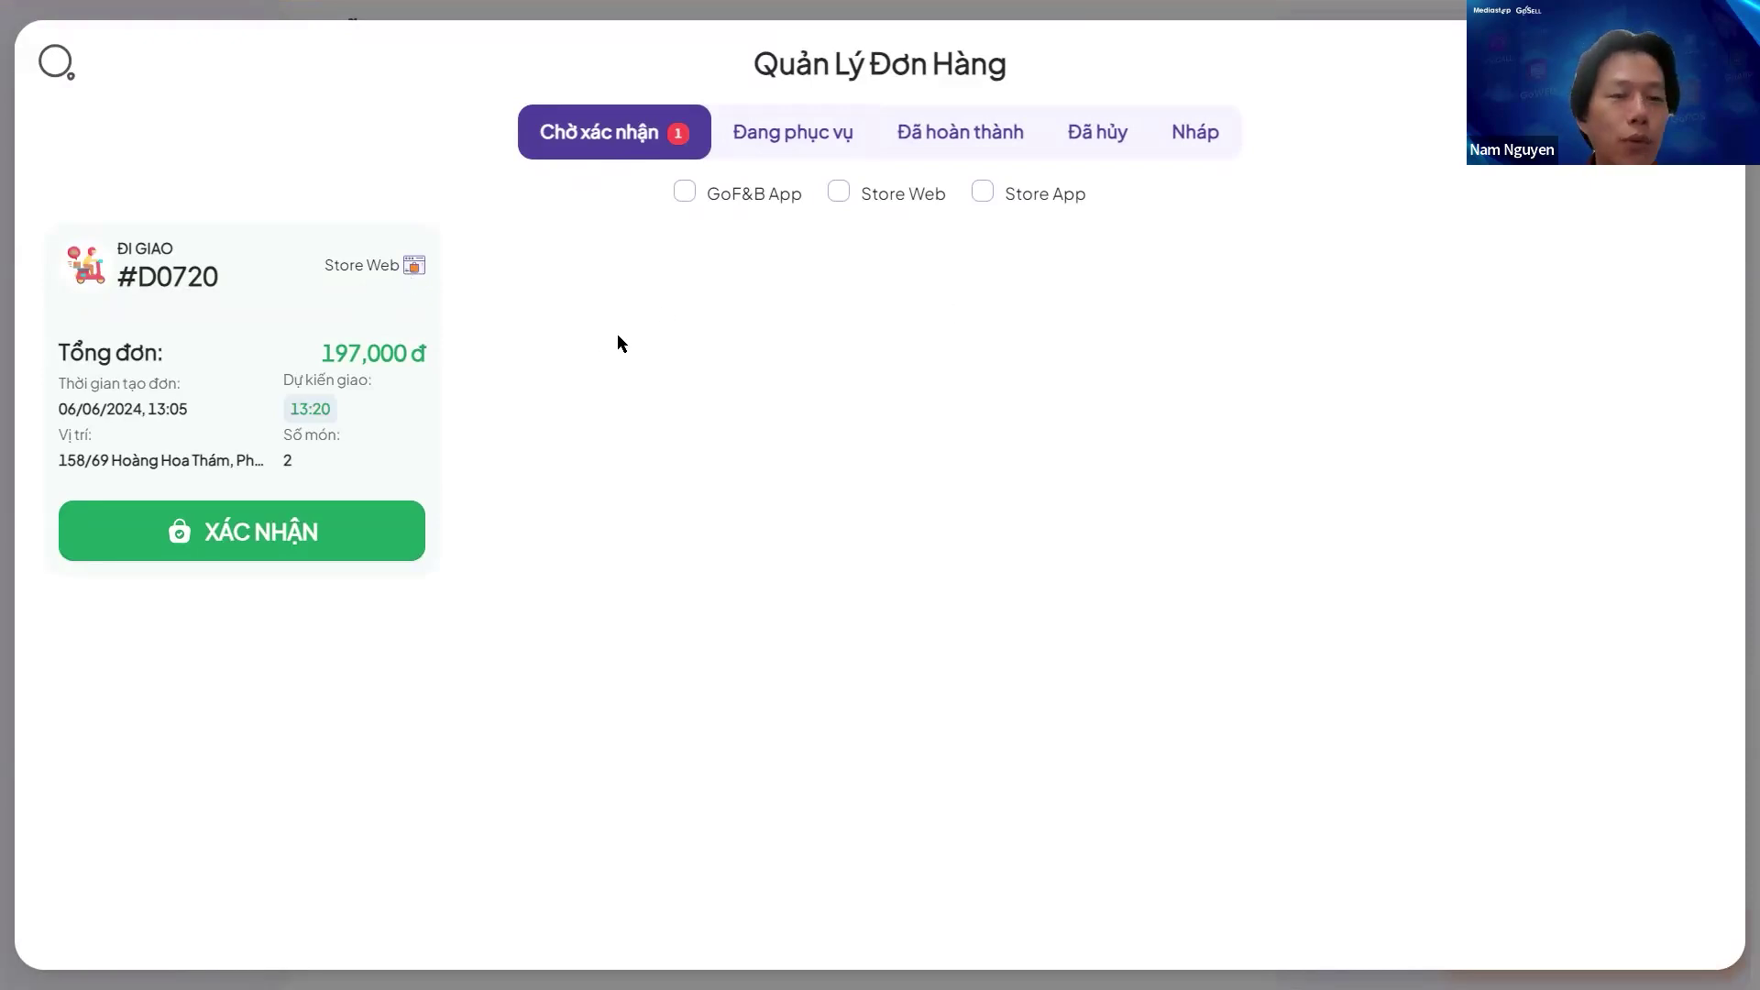
{"action": "left_click", "coordinate": [274, 551]}
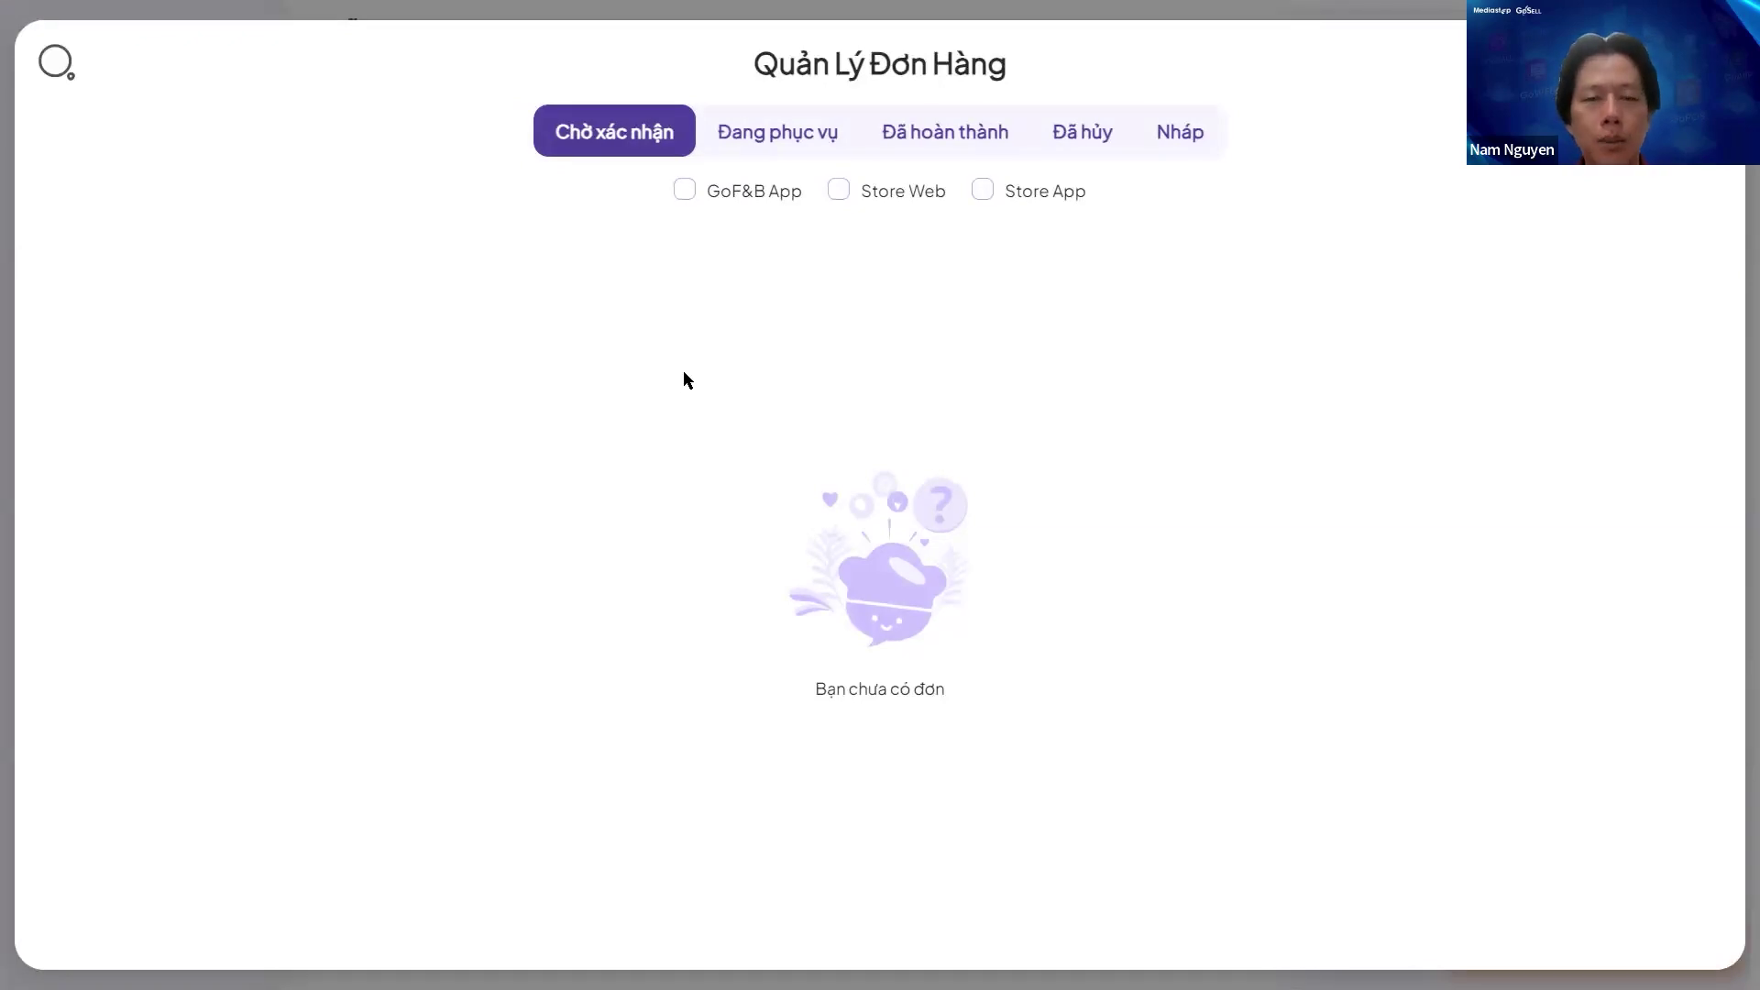
Check the Đang phục vụ and Chờ xác nhận orders, and settle the Store Web delivery order with 197,000 đ in cash.
{"action": "left_click", "coordinate": [775, 135]}
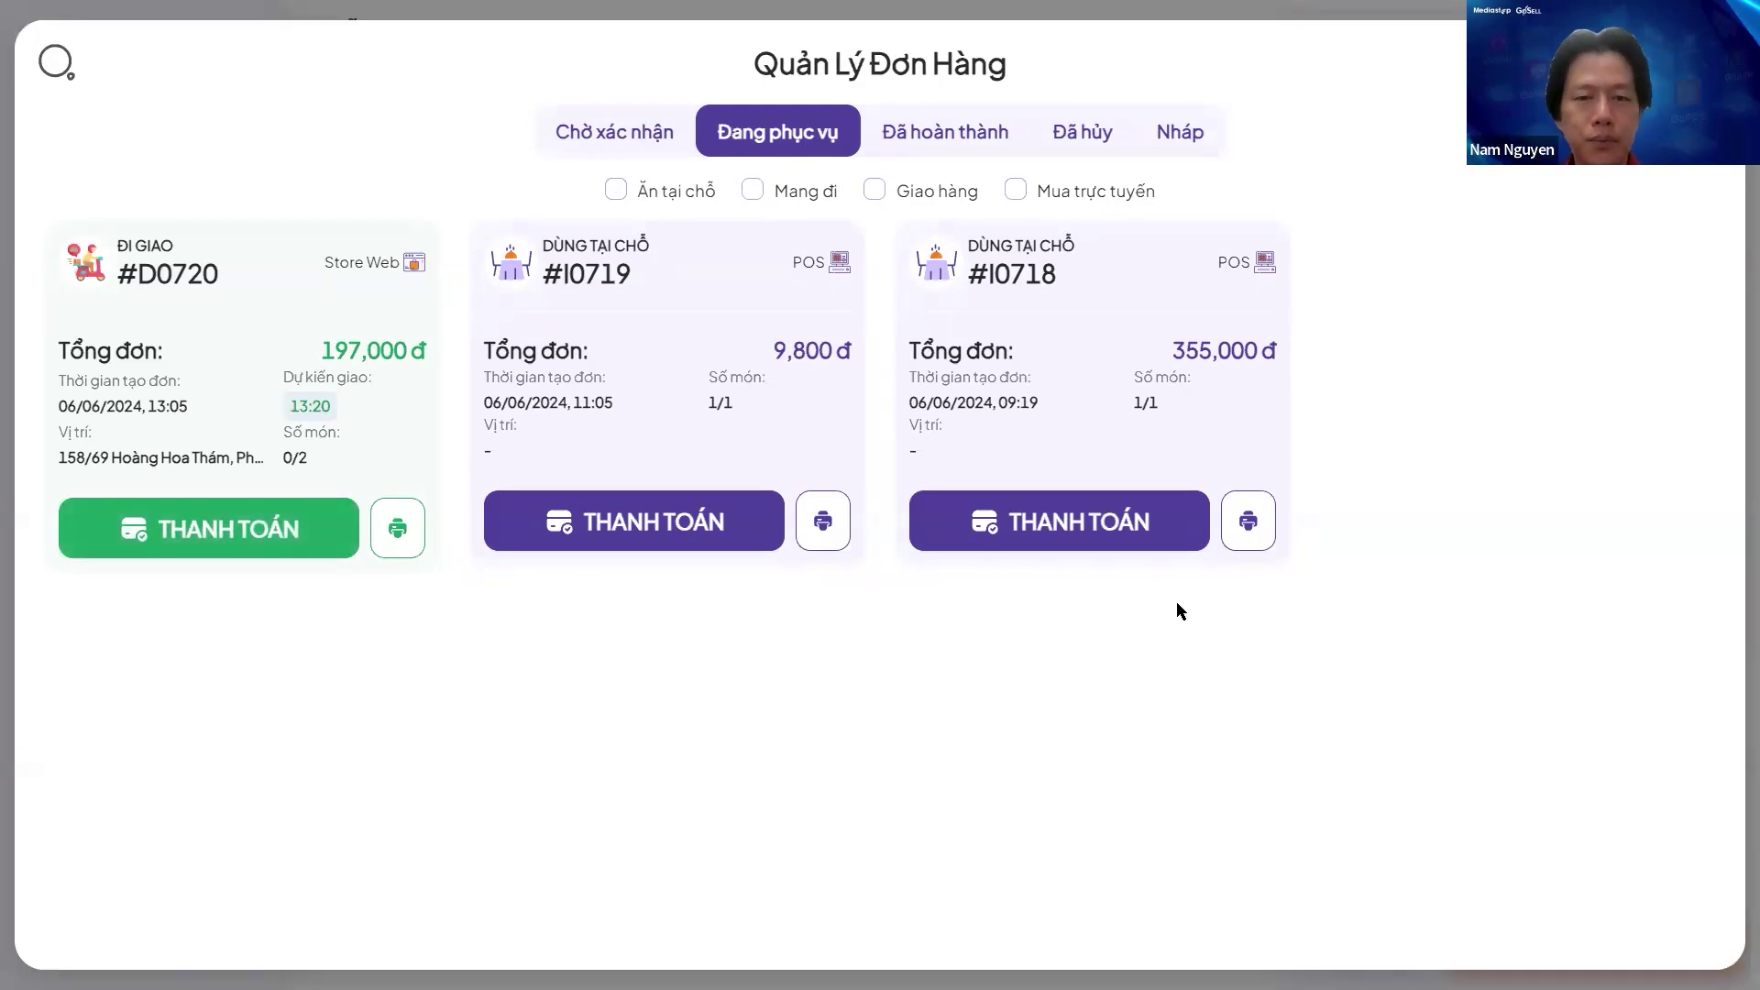
{"action": "key", "text": "F11"}
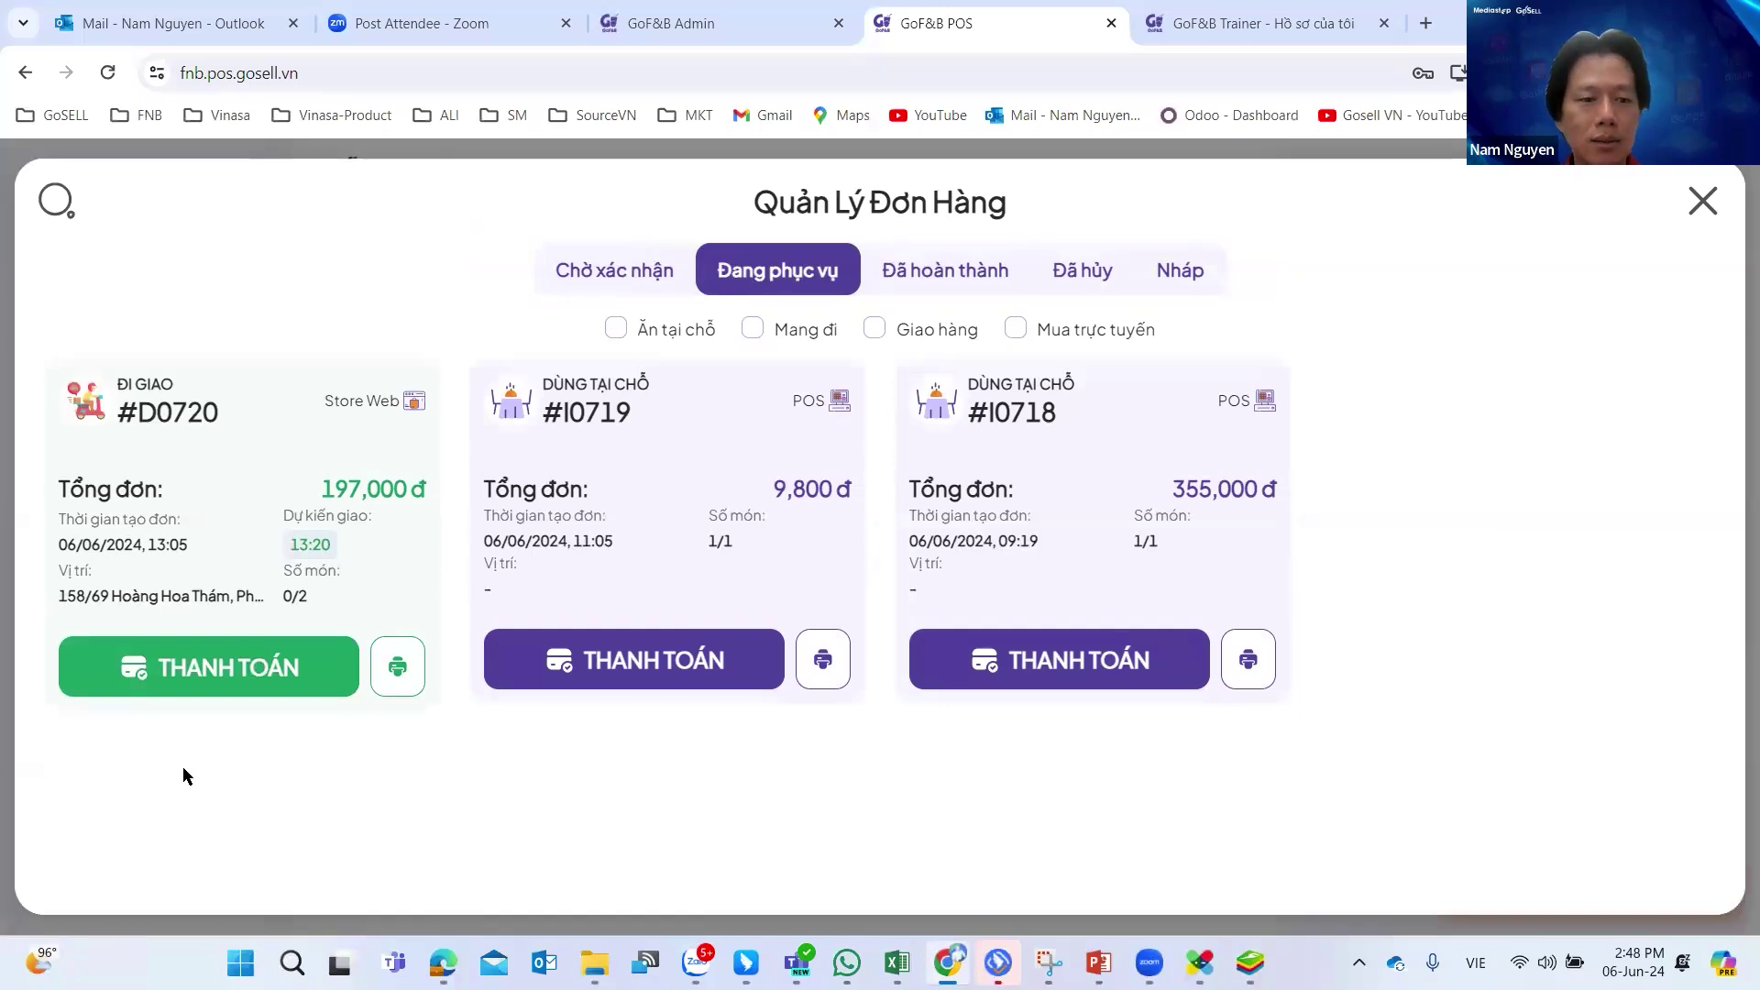
{"action": "left_click", "coordinate": [596, 271]}
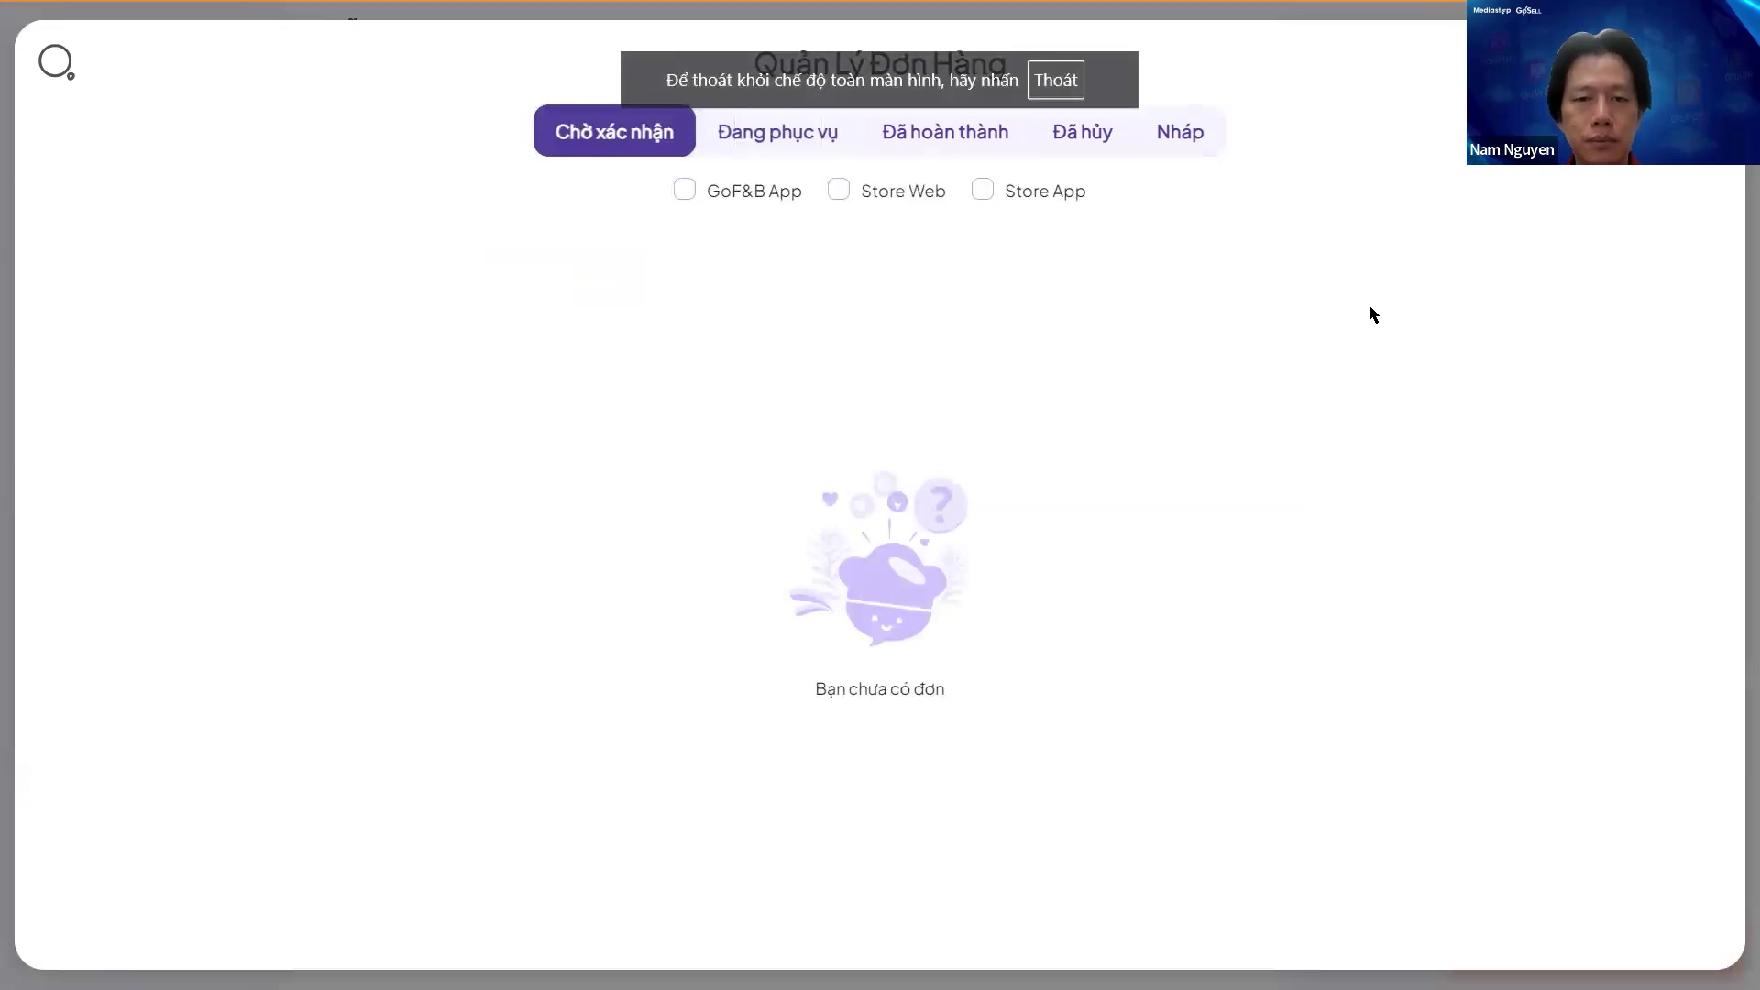
{"action": "left_click", "coordinate": [792, 145]}
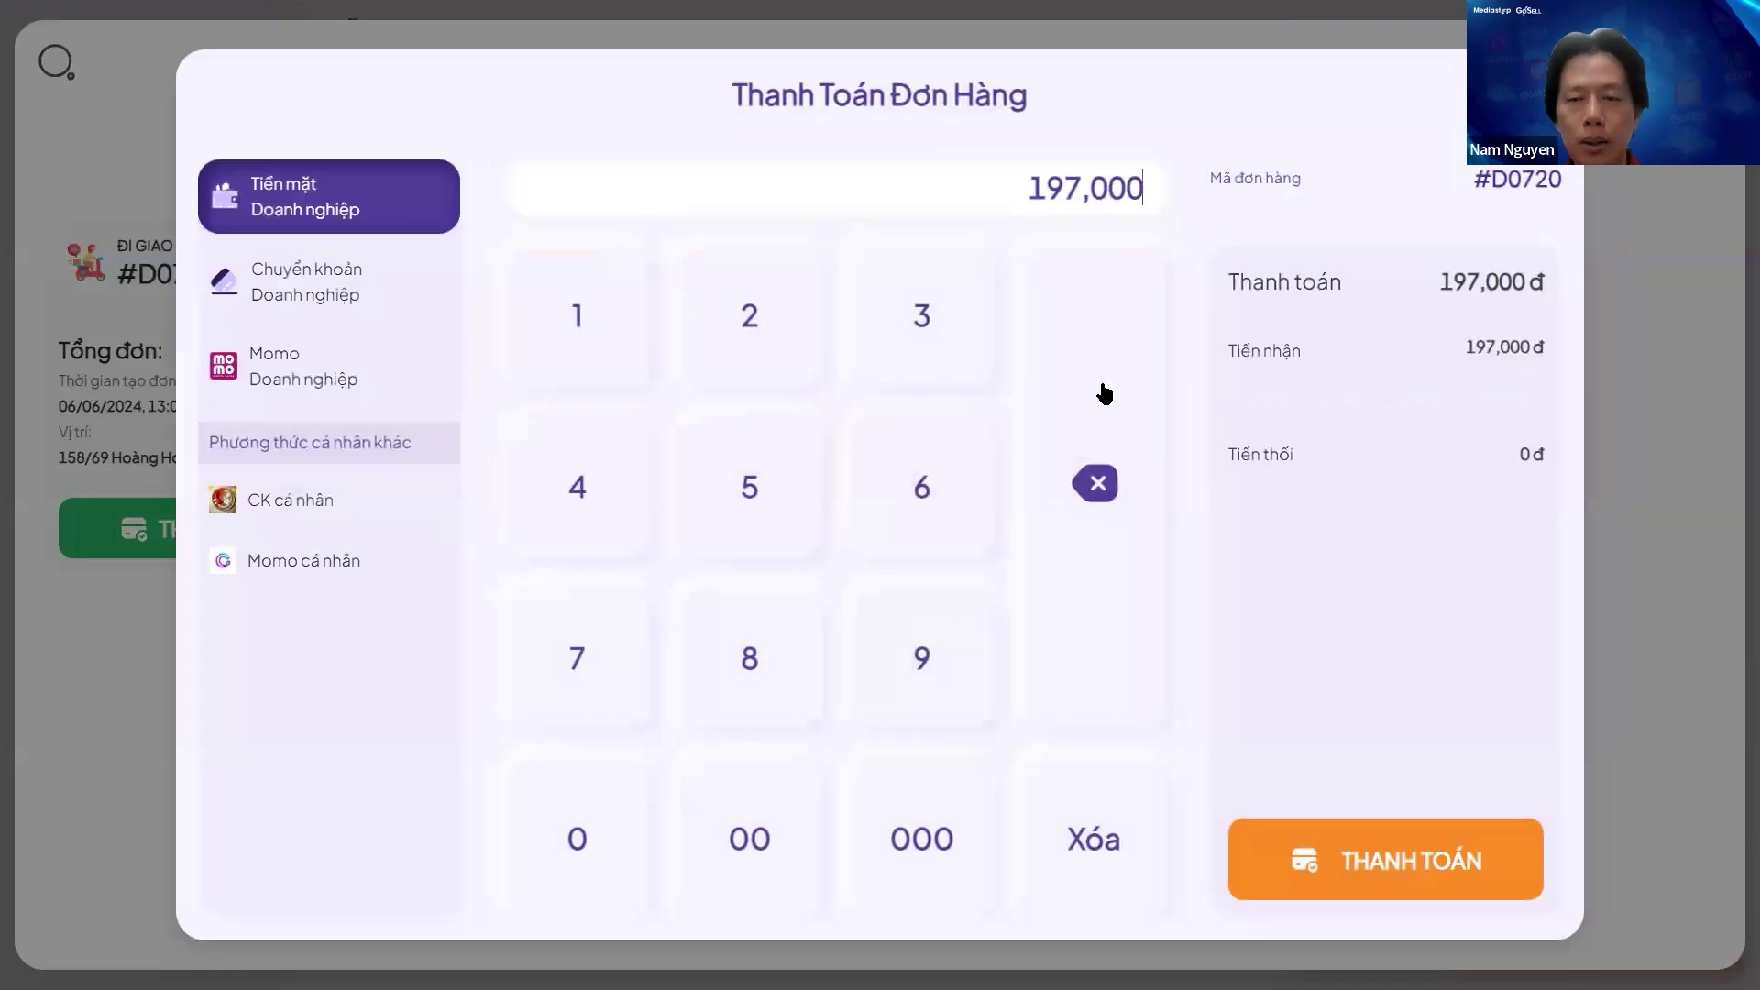
{"action": "left_click", "coordinate": [1404, 891]}
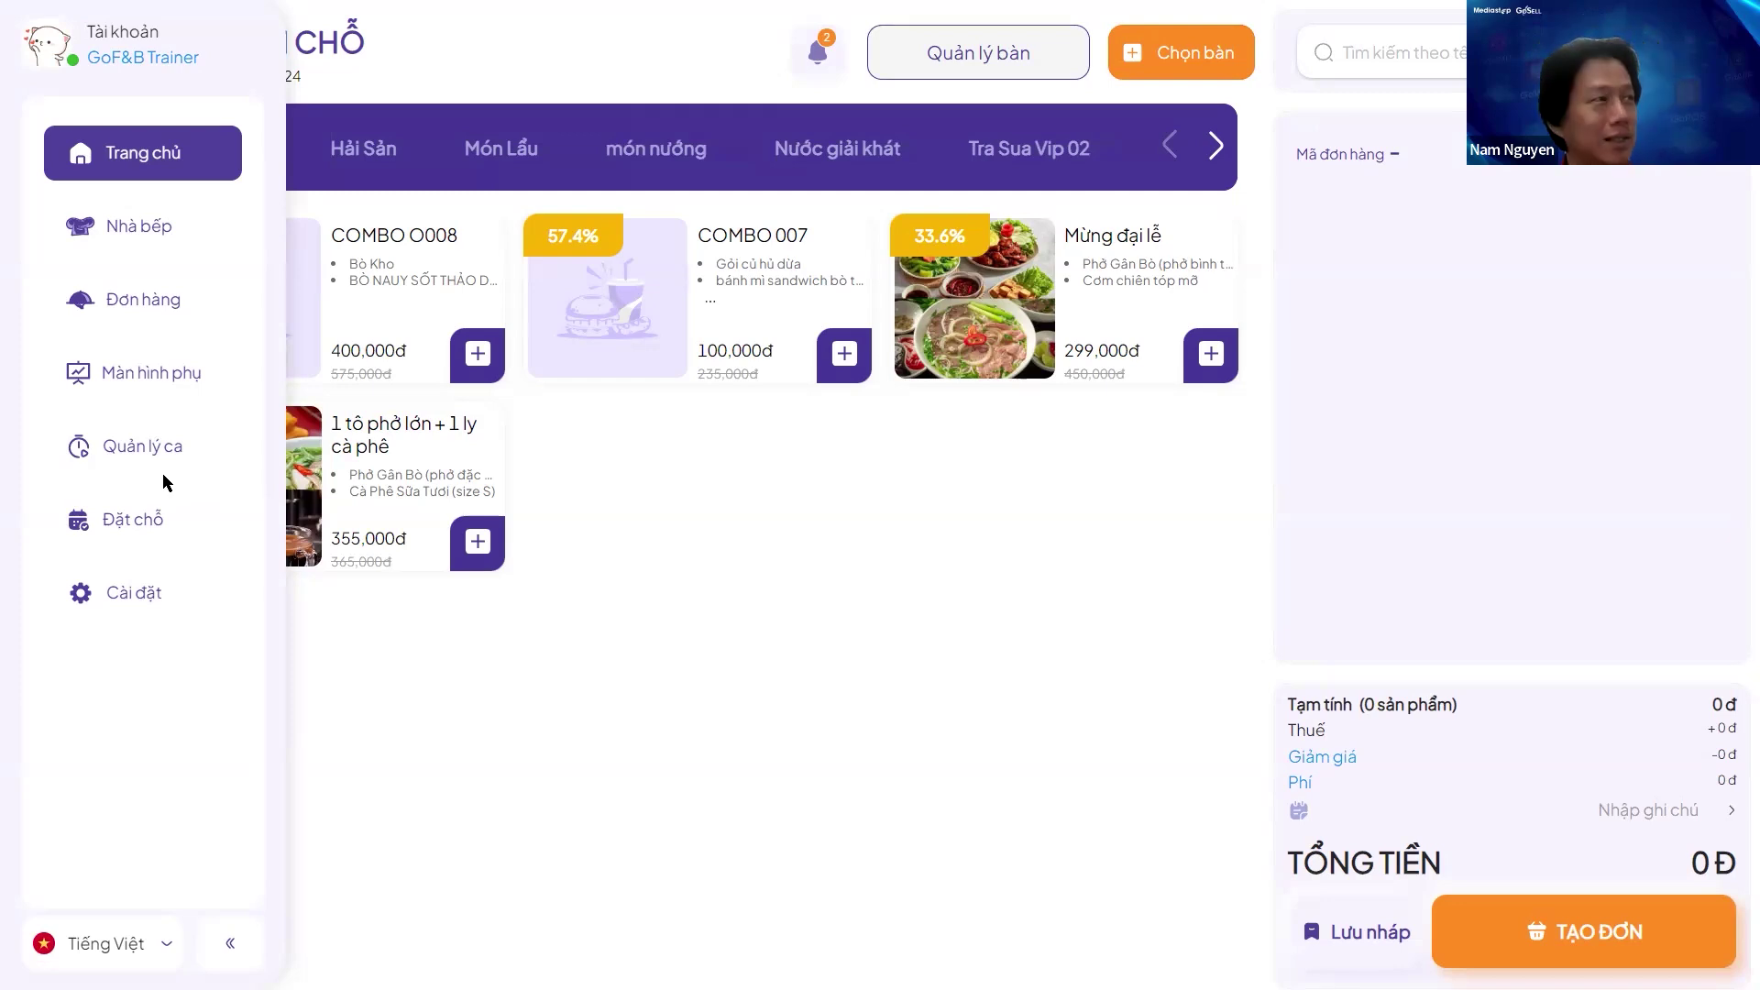
Open Quản lý ca and examine the open shift's statistics and its Sổ quỹ cash book.
{"action": "left_click", "coordinate": [158, 445]}
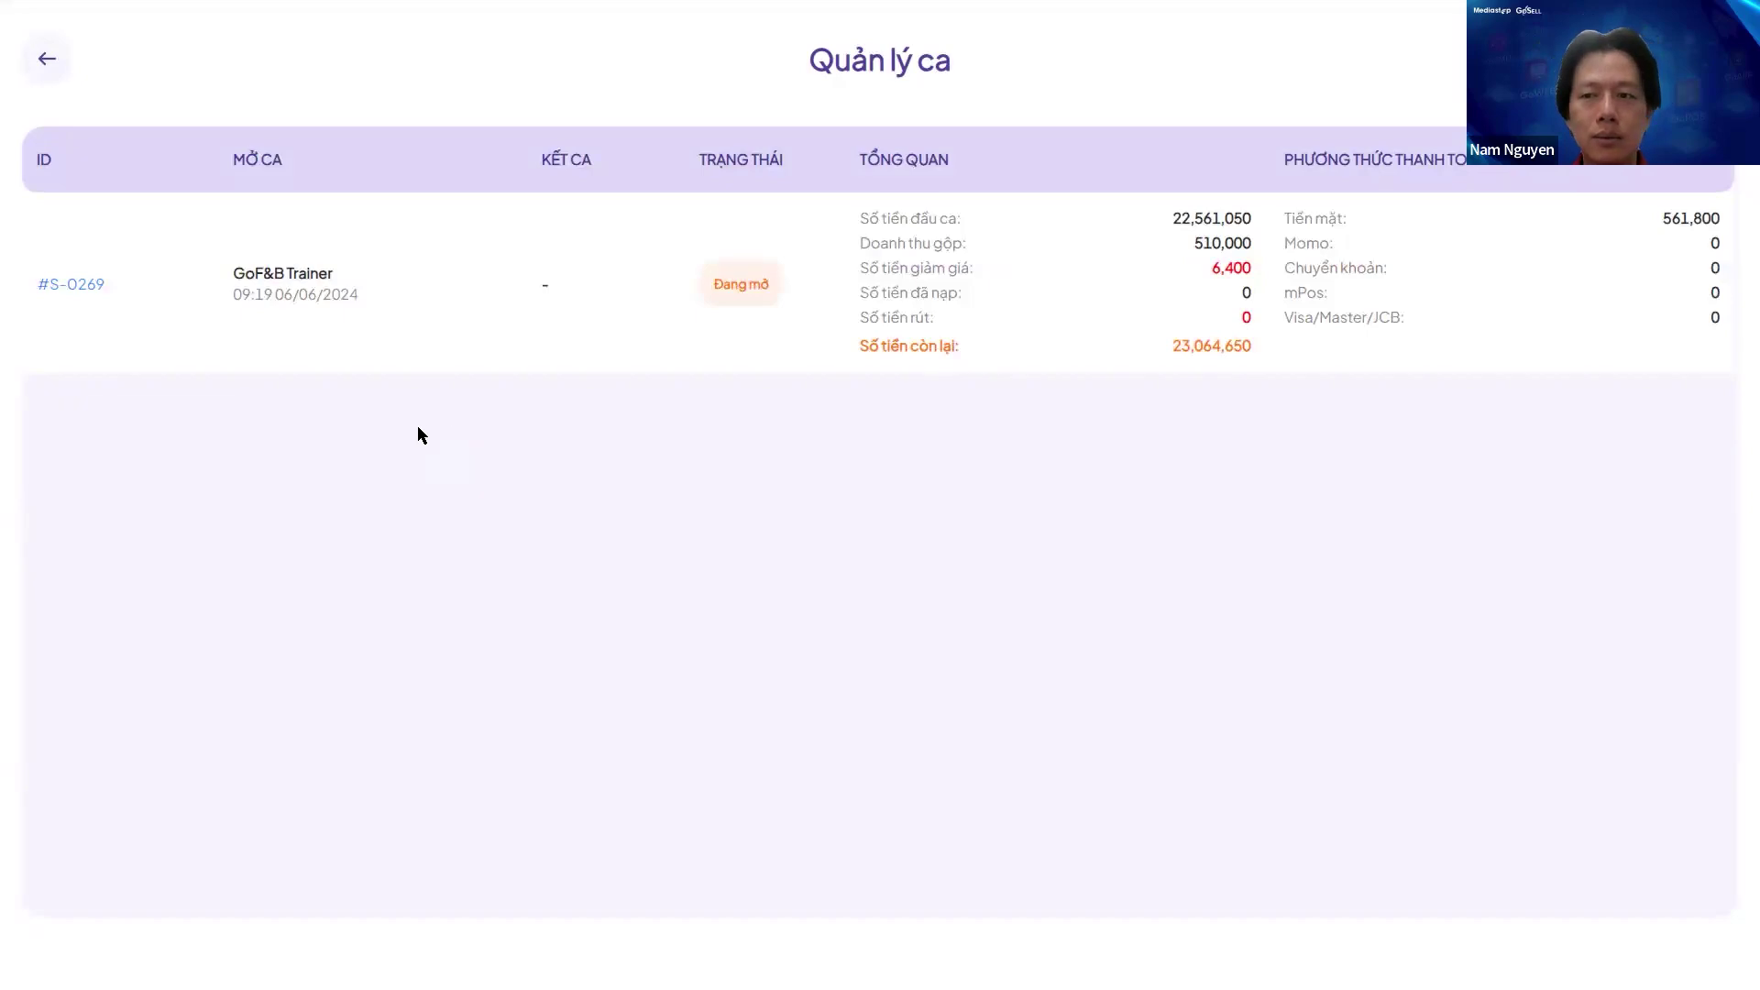
{"action": "left_click", "coordinate": [78, 284]}
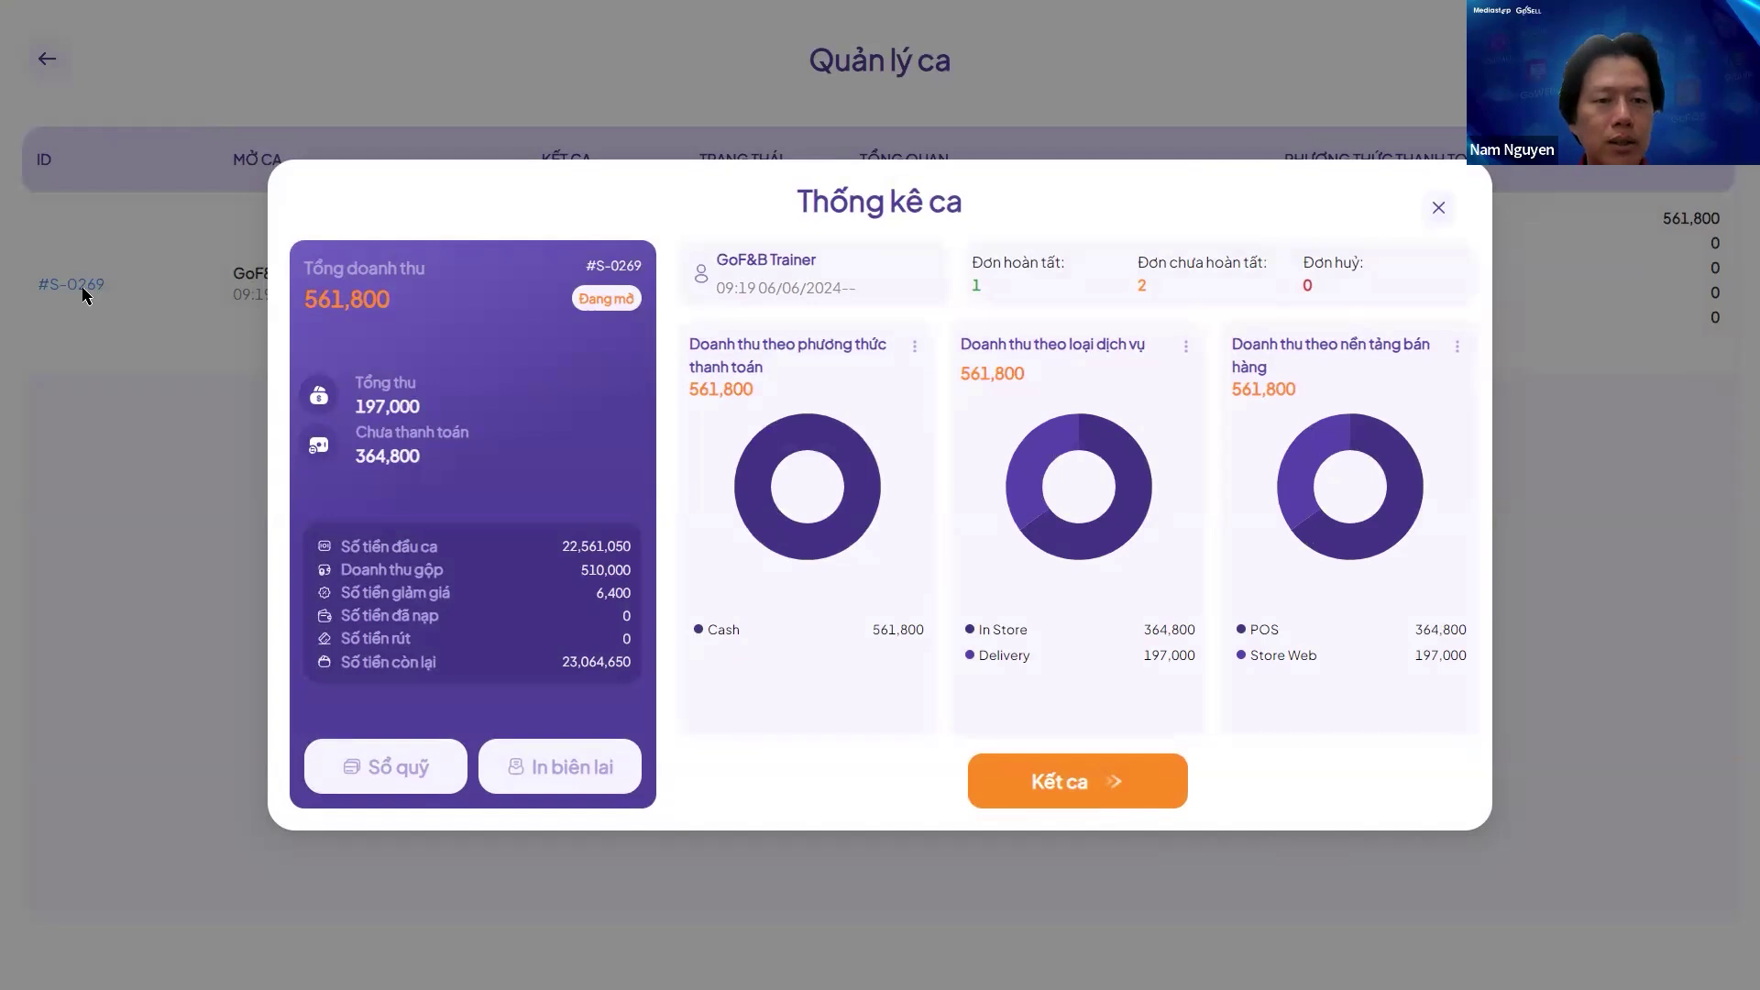
{"action": "left_click", "coordinate": [396, 787]}
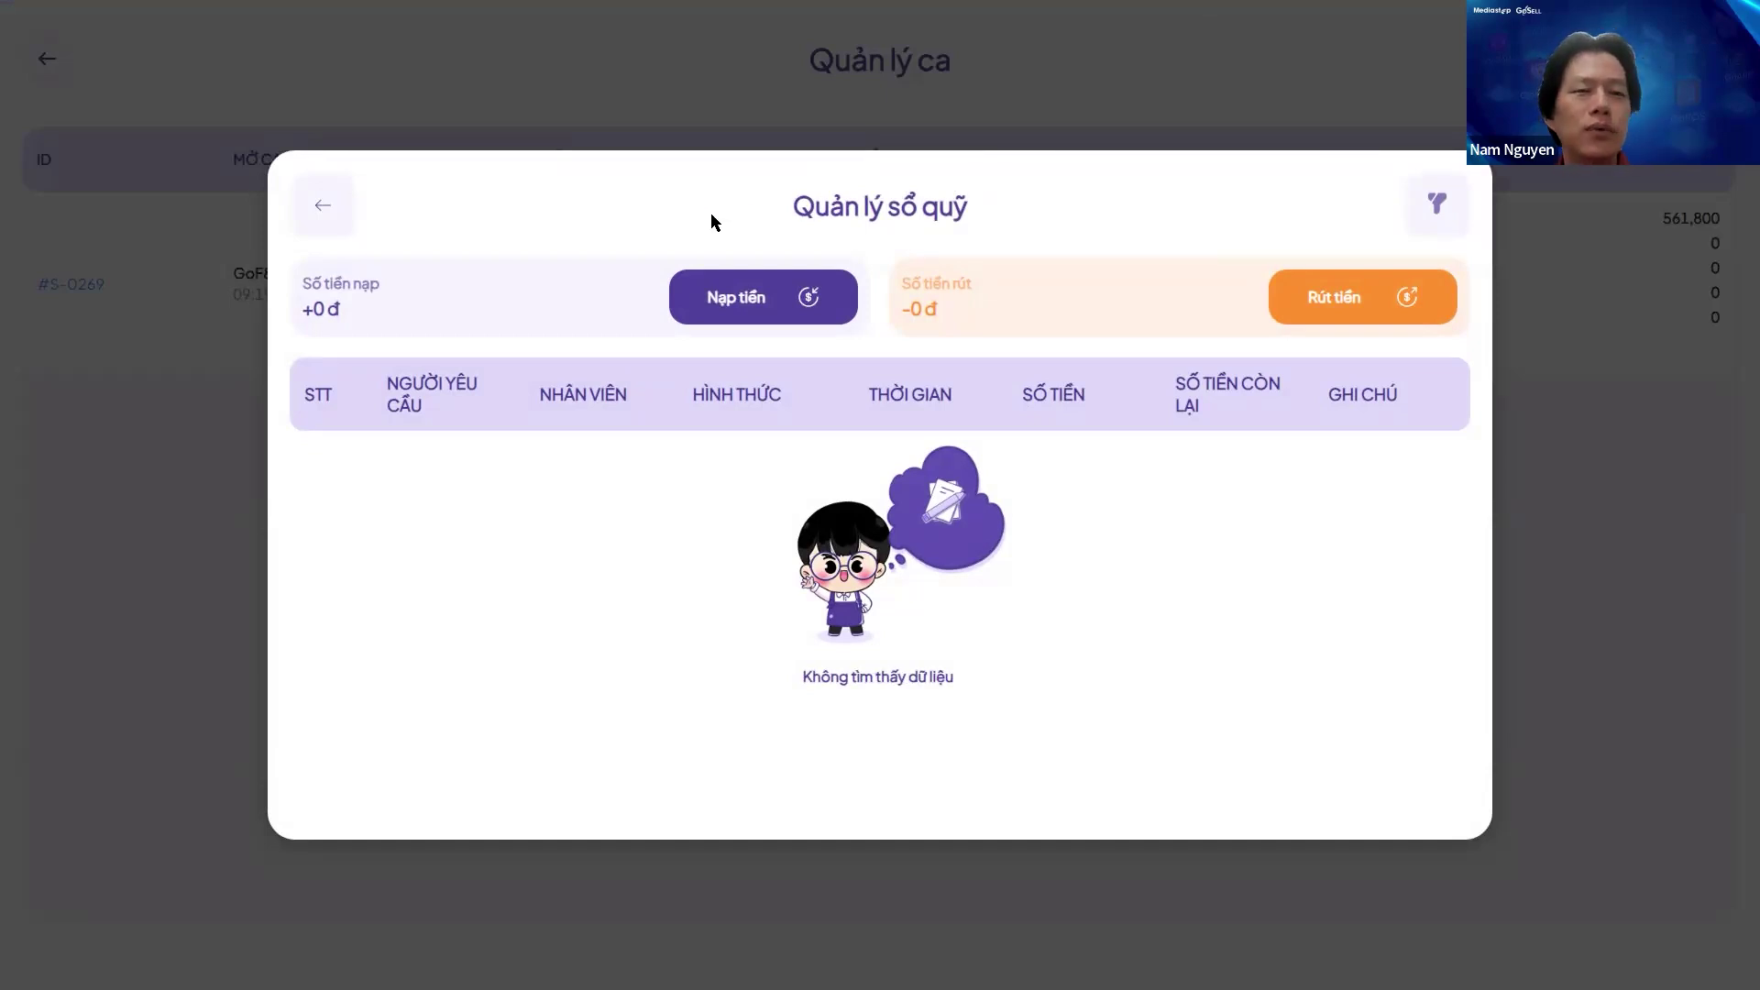
{"action": "left_click", "coordinate": [326, 209]}
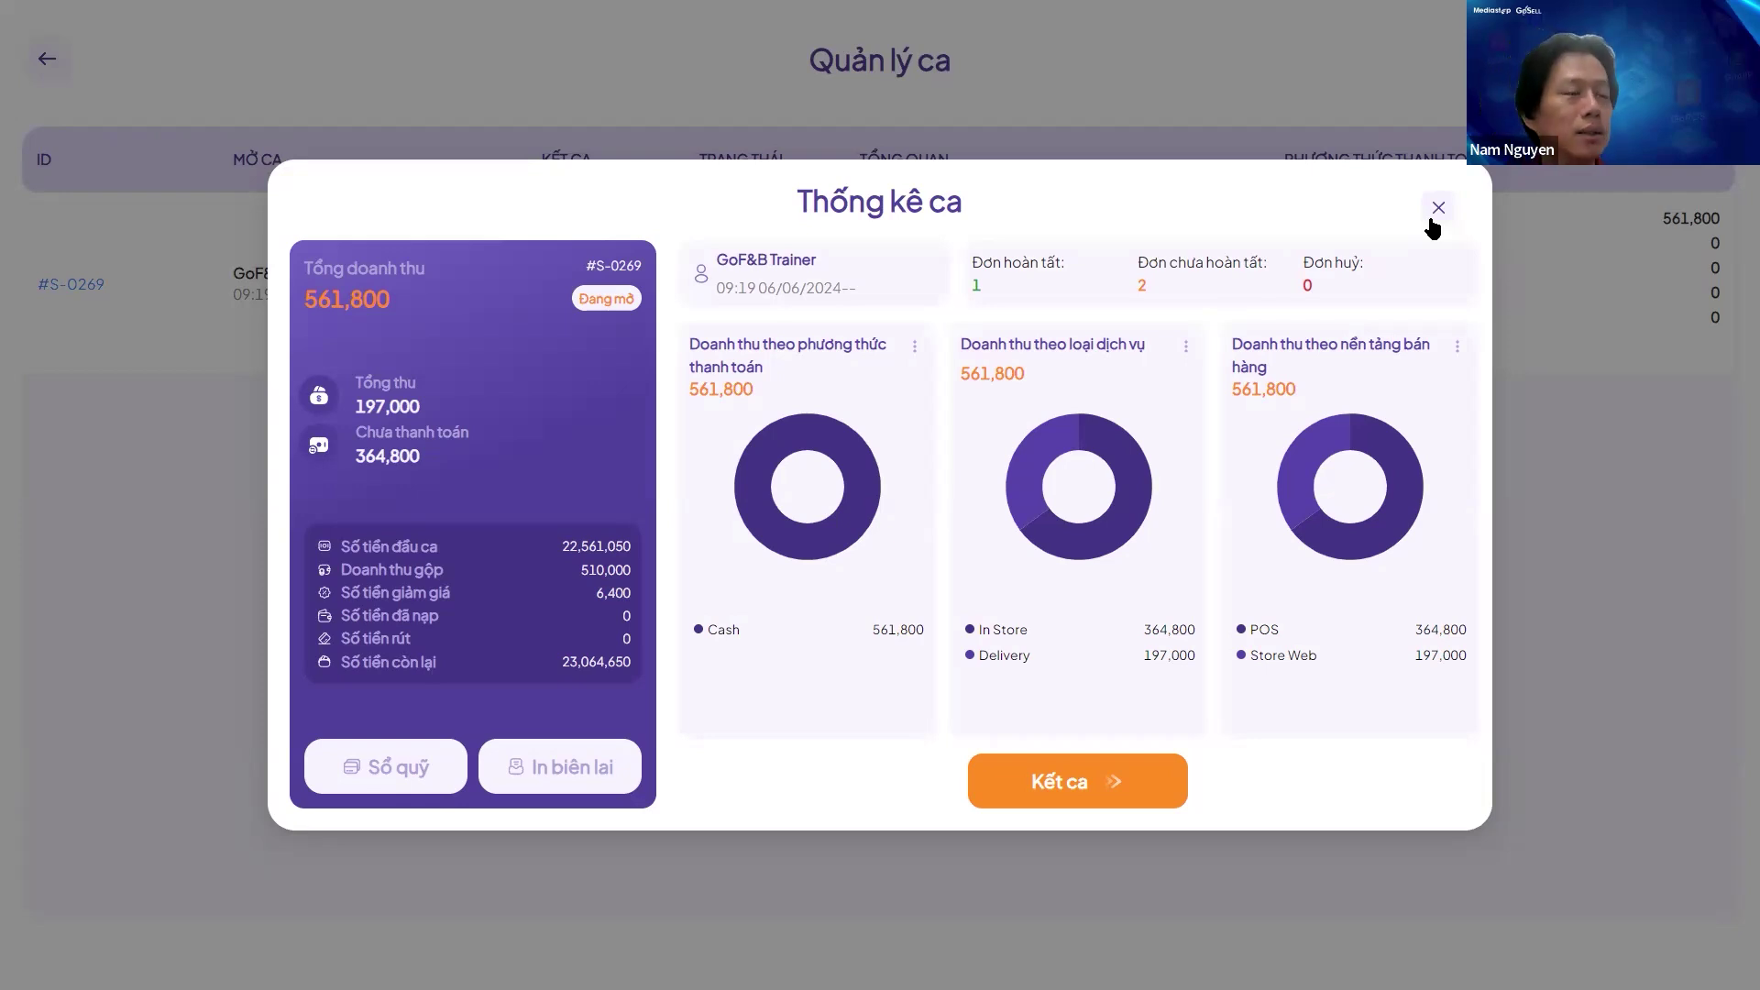
{"action": "left_click", "coordinate": [424, 786]}
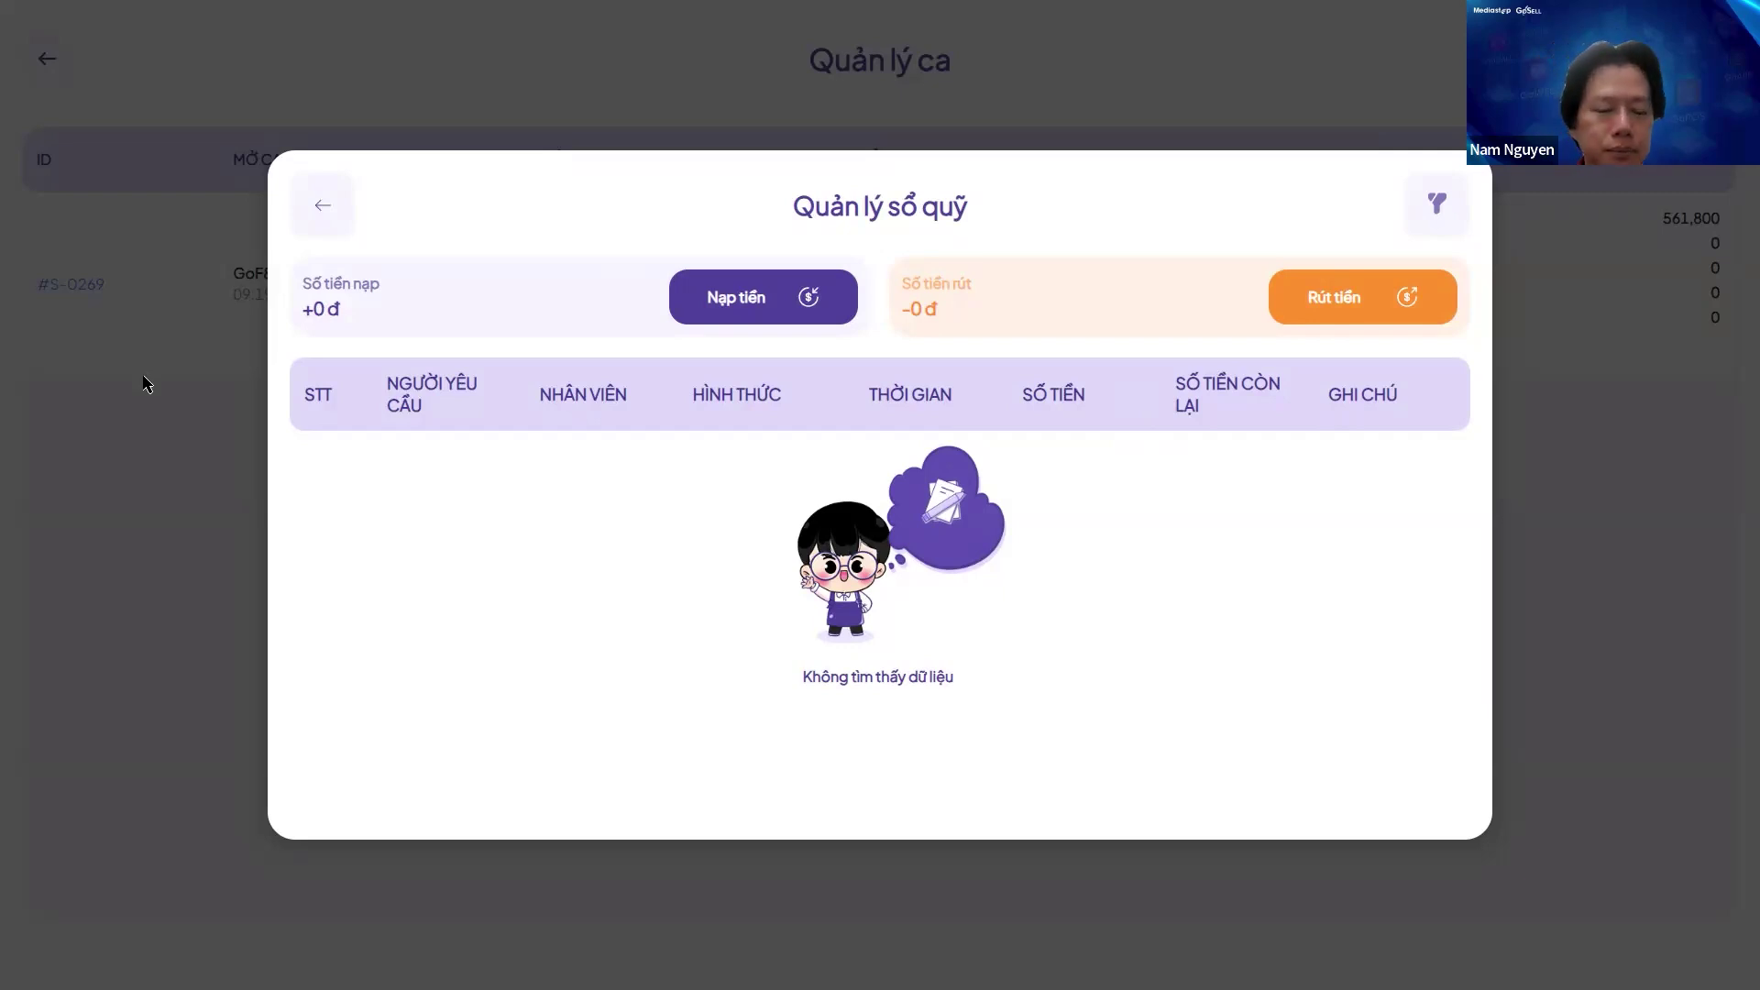
Switch to the PowerPoint presentation Bài 6 - Chăm sóc KH and show slide 4, GIAO DIỆN POS.
{"action": "key", "text": "F11"}
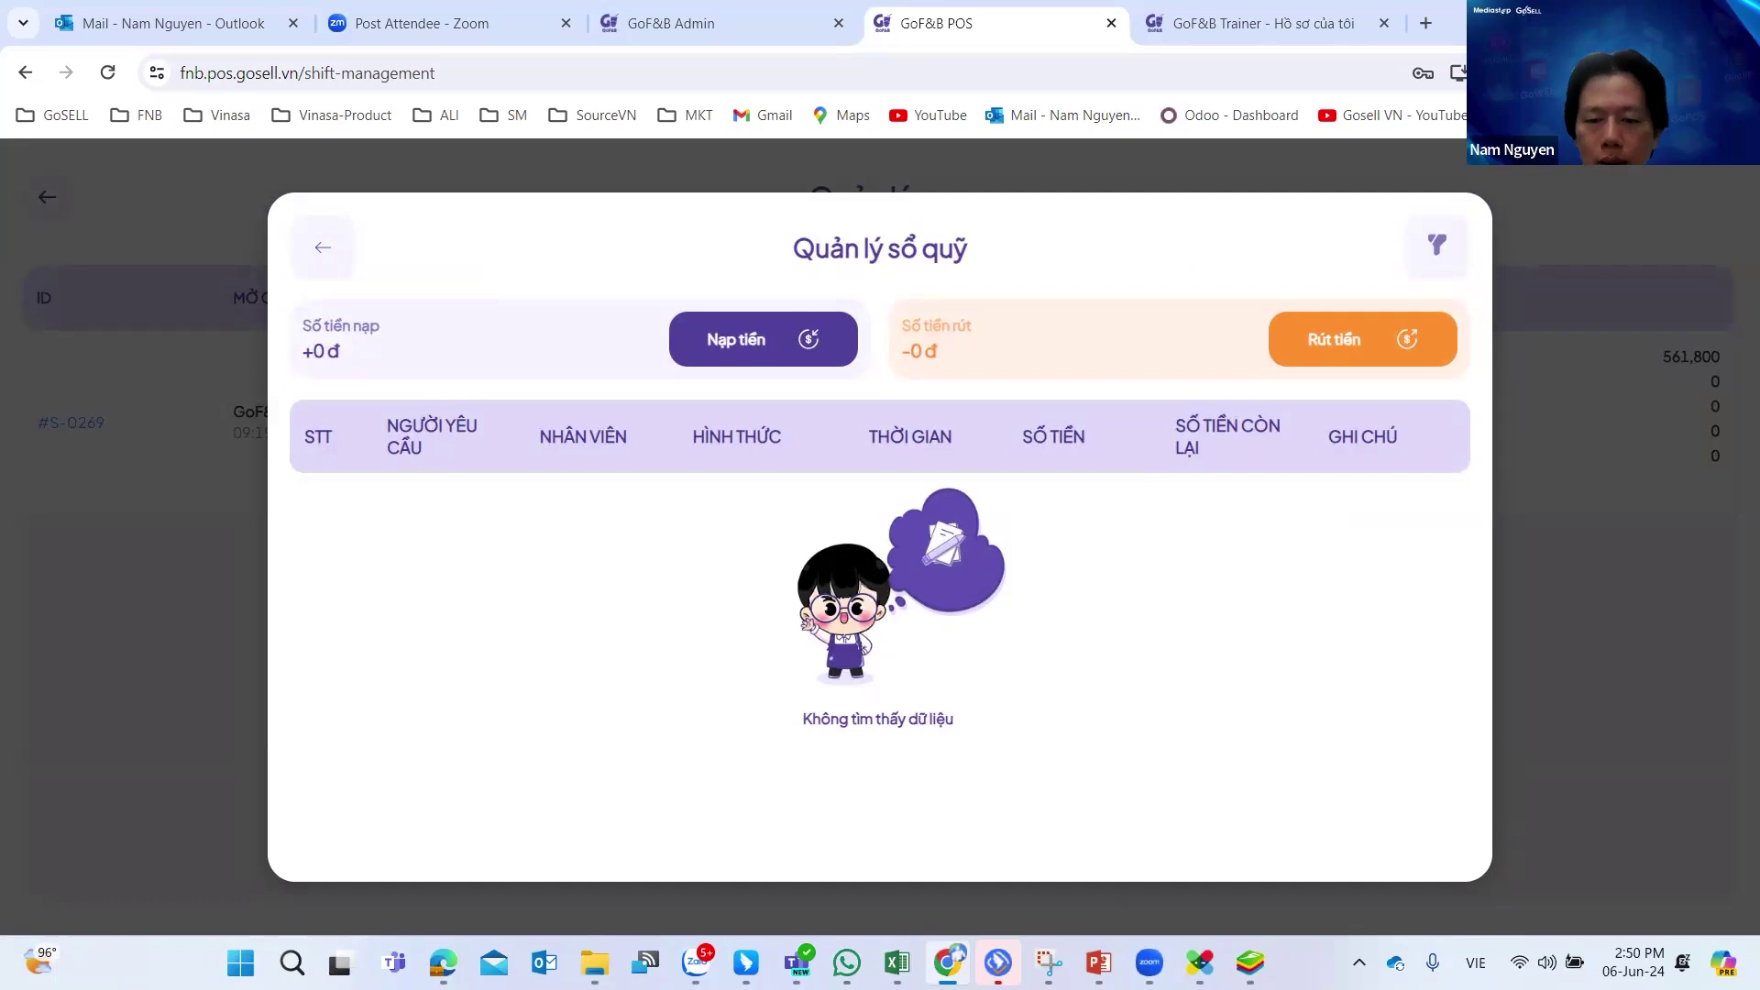
{"action": "mouse_move", "coordinate": [1098, 962]}
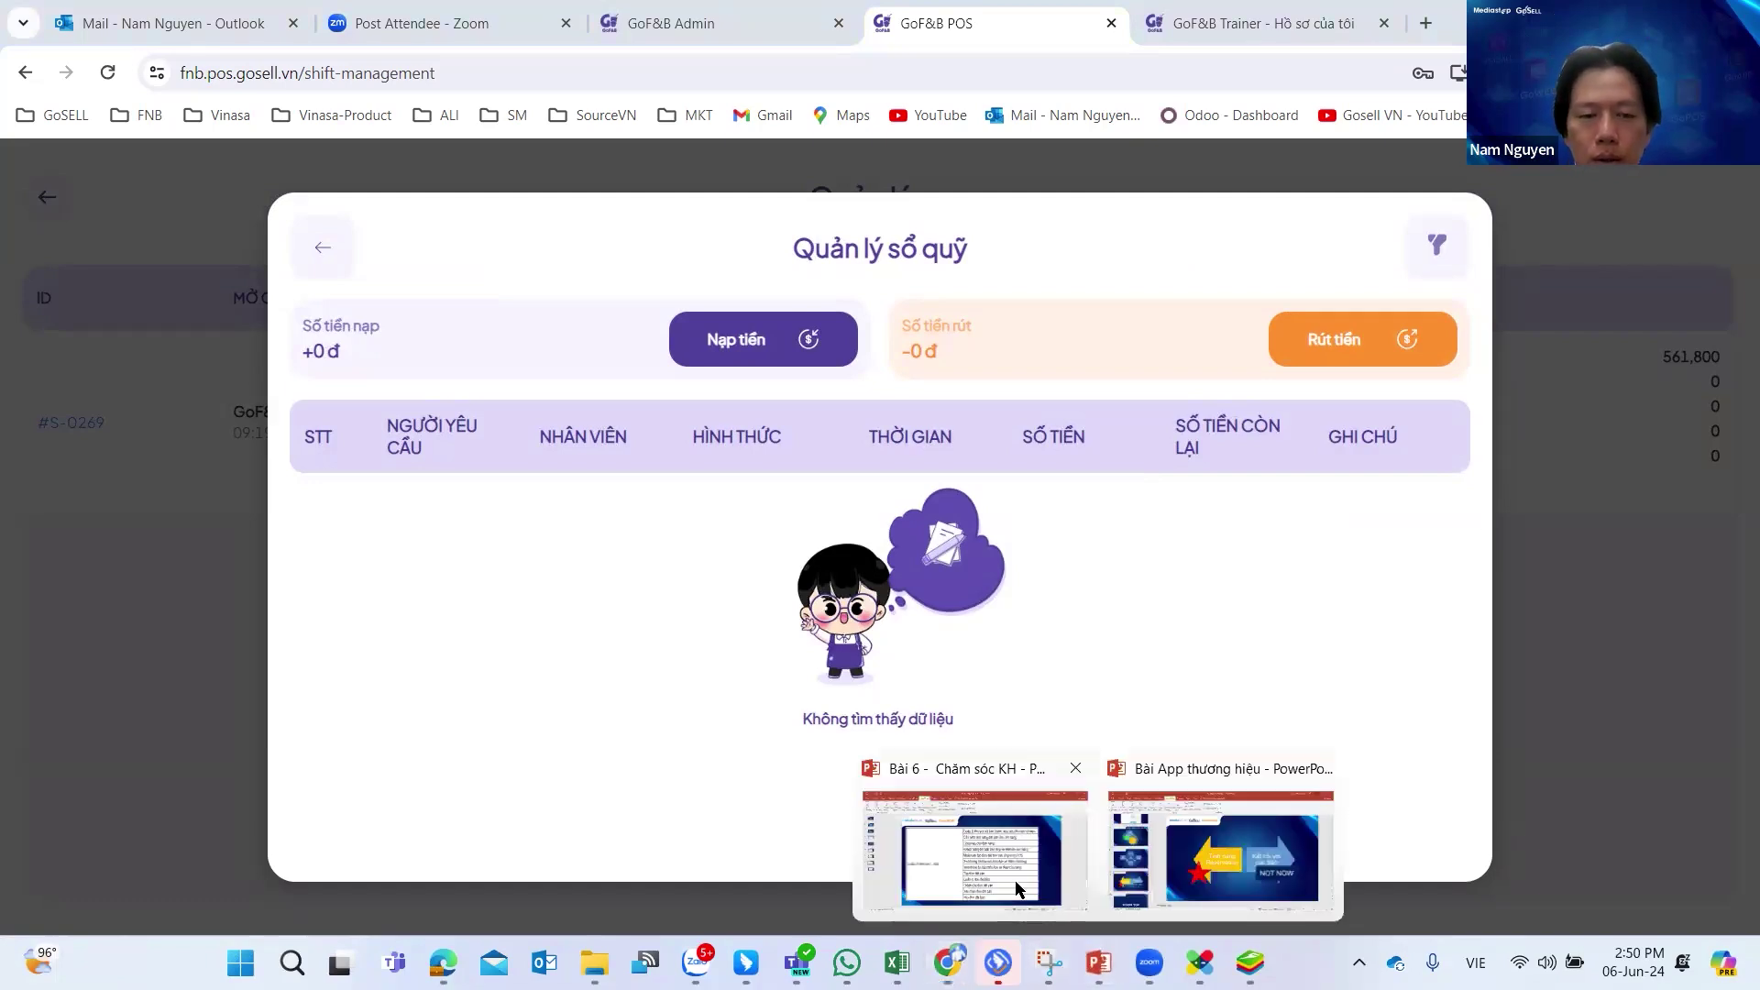
{"action": "left_click", "coordinate": [1014, 836]}
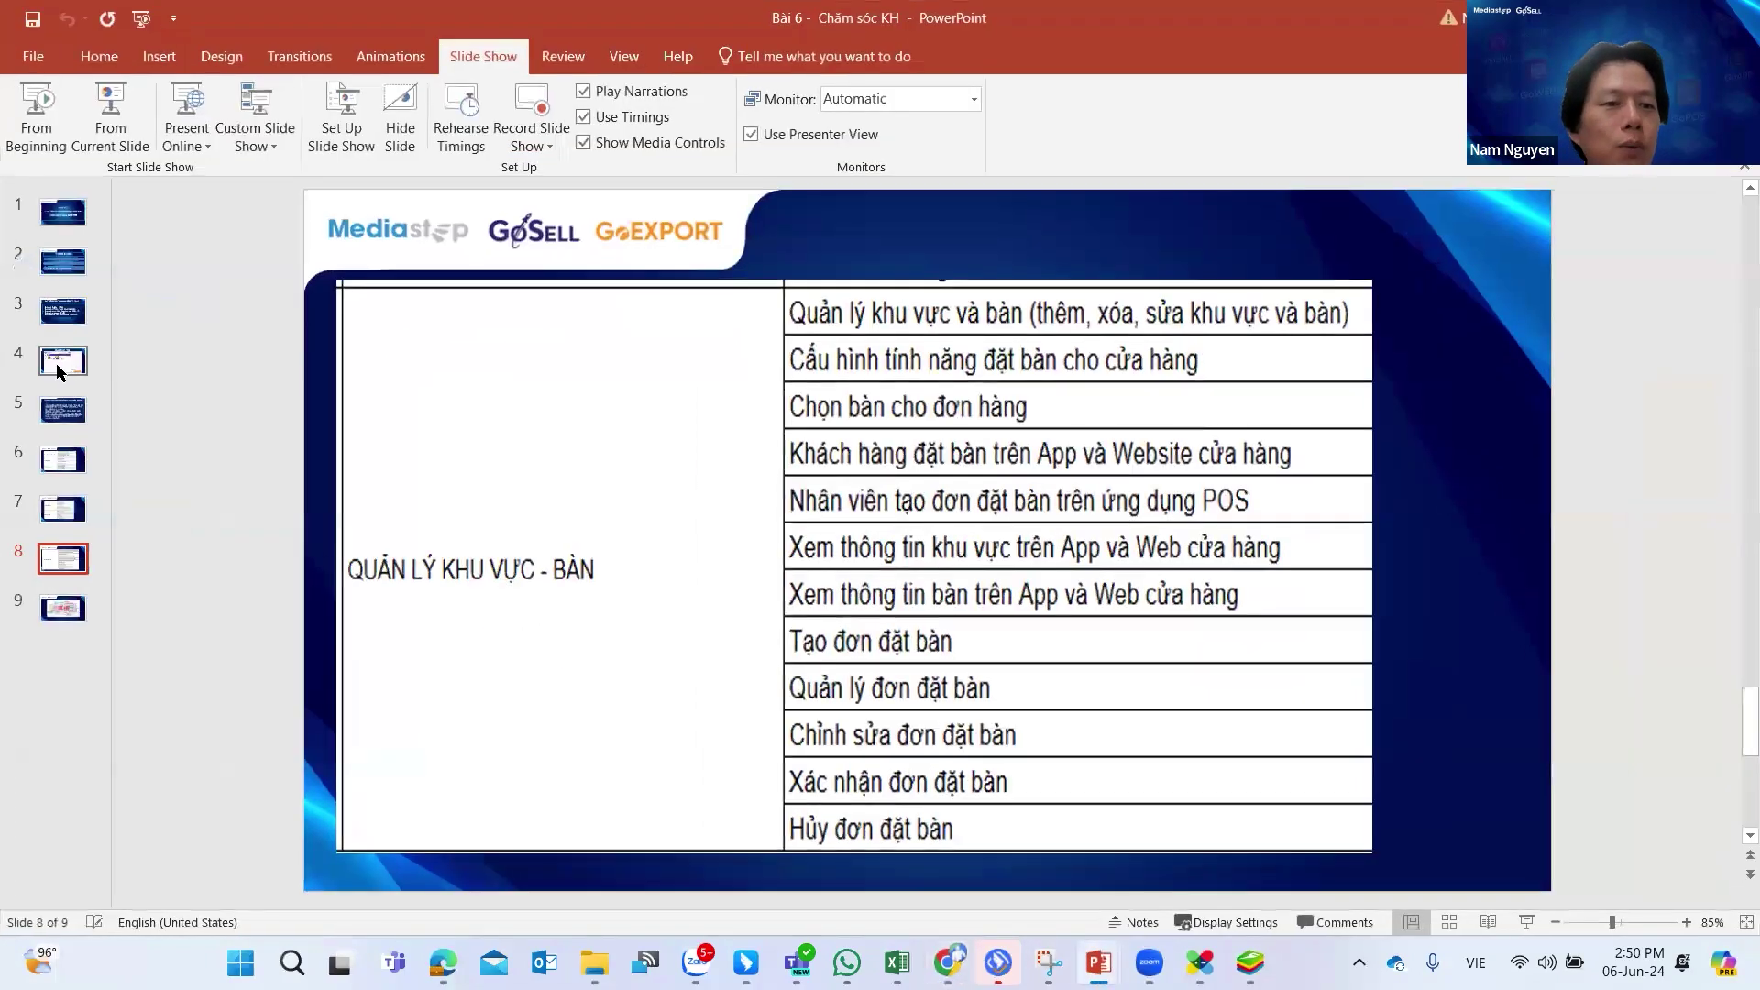
{"action": "left_click", "coordinate": [62, 367]}
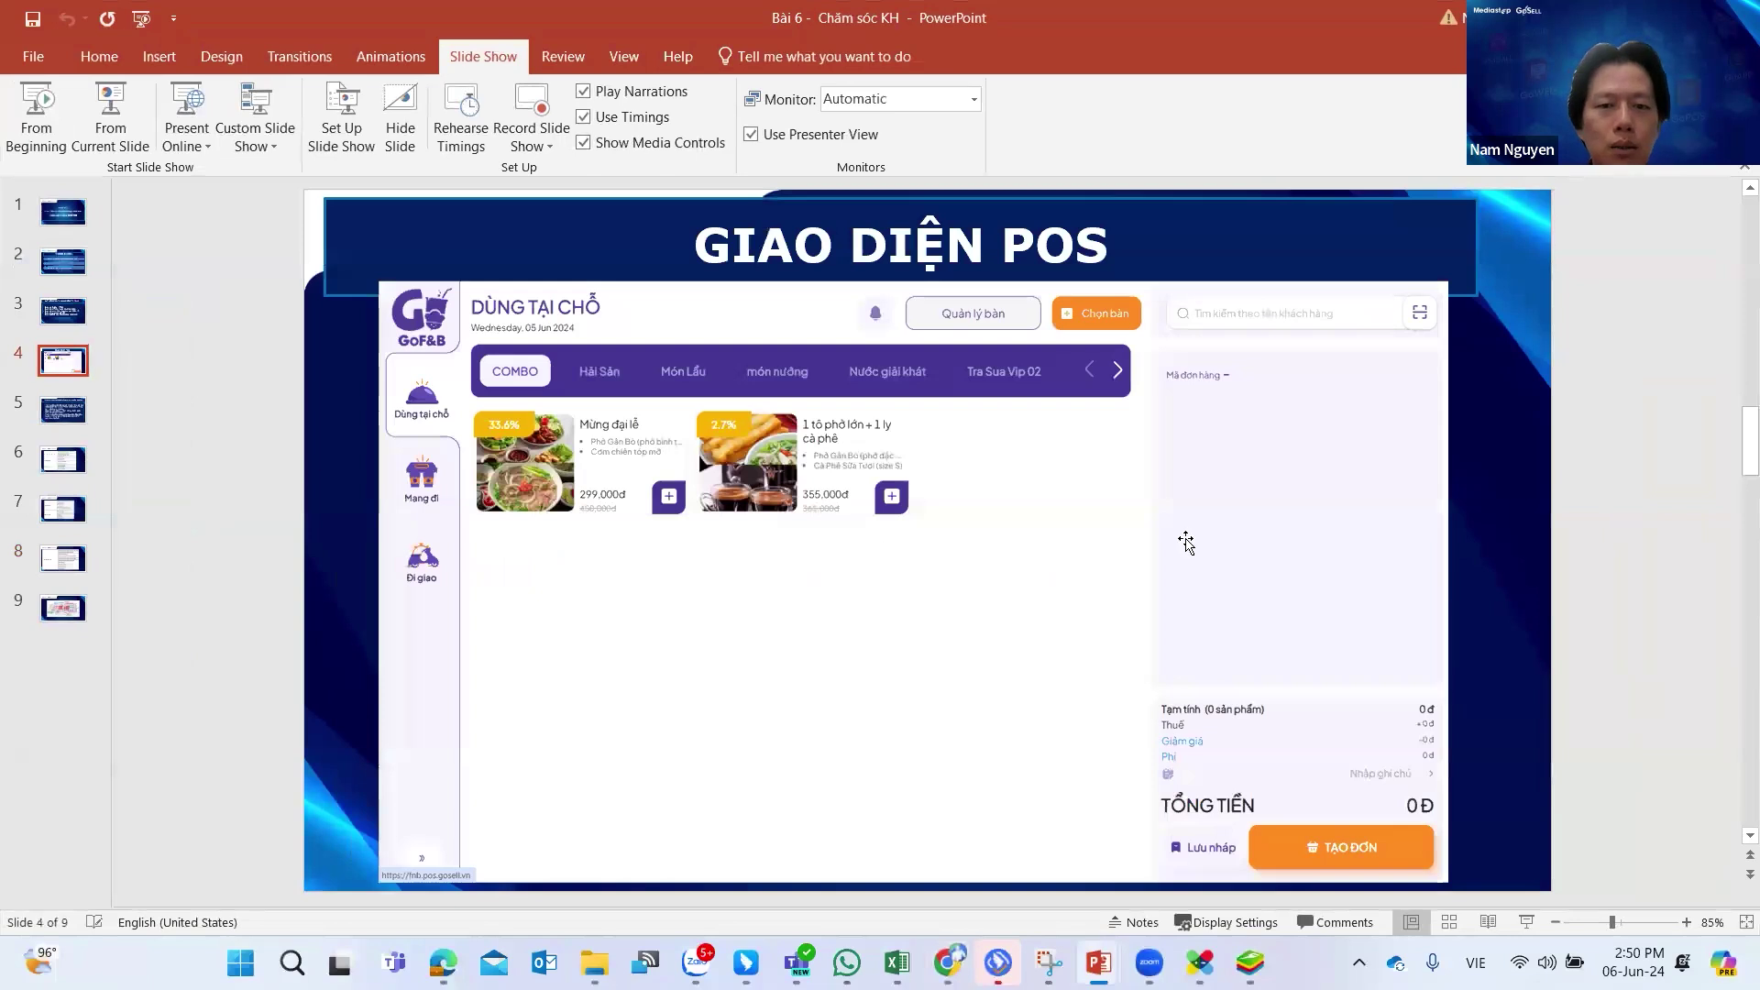
Show slide 3, DỮ LIỆU KHÁCH HÀNG ĐẾN TỪ ĐÂU?, and open the bookmarked New CS - Training Agenda spreadsheet in Edge.
{"action": "key", "text": "Up"}
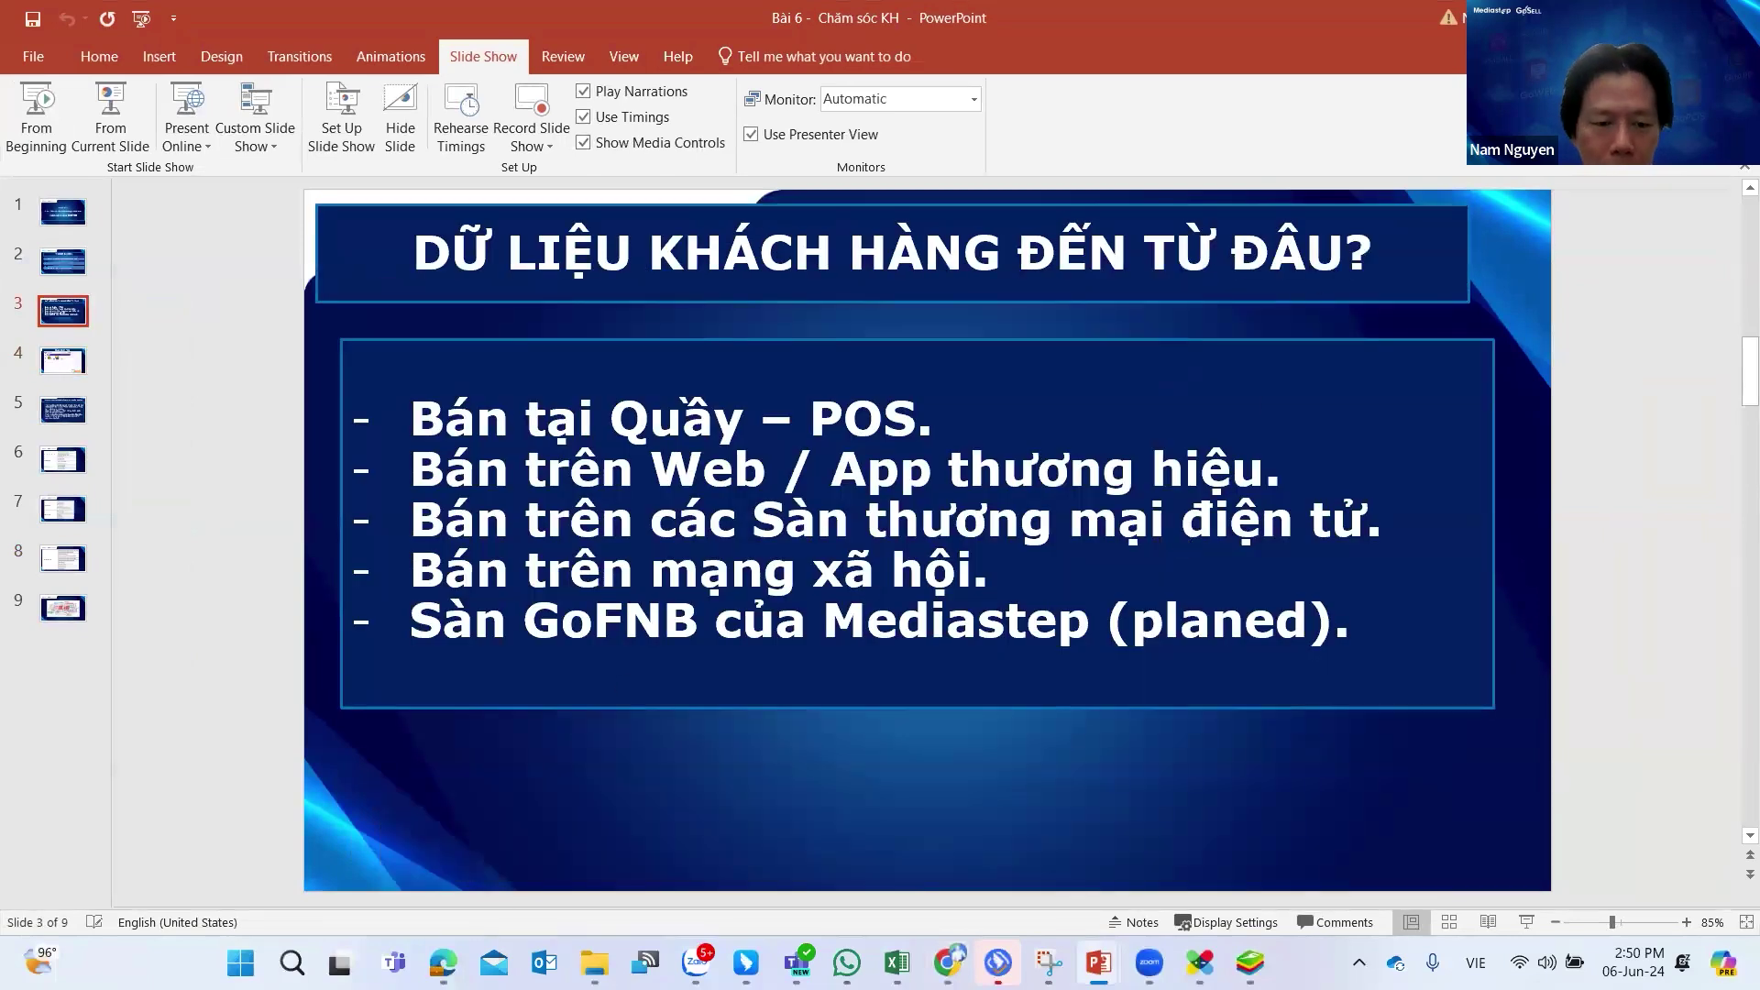
{"action": "left_click", "coordinate": [442, 963]}
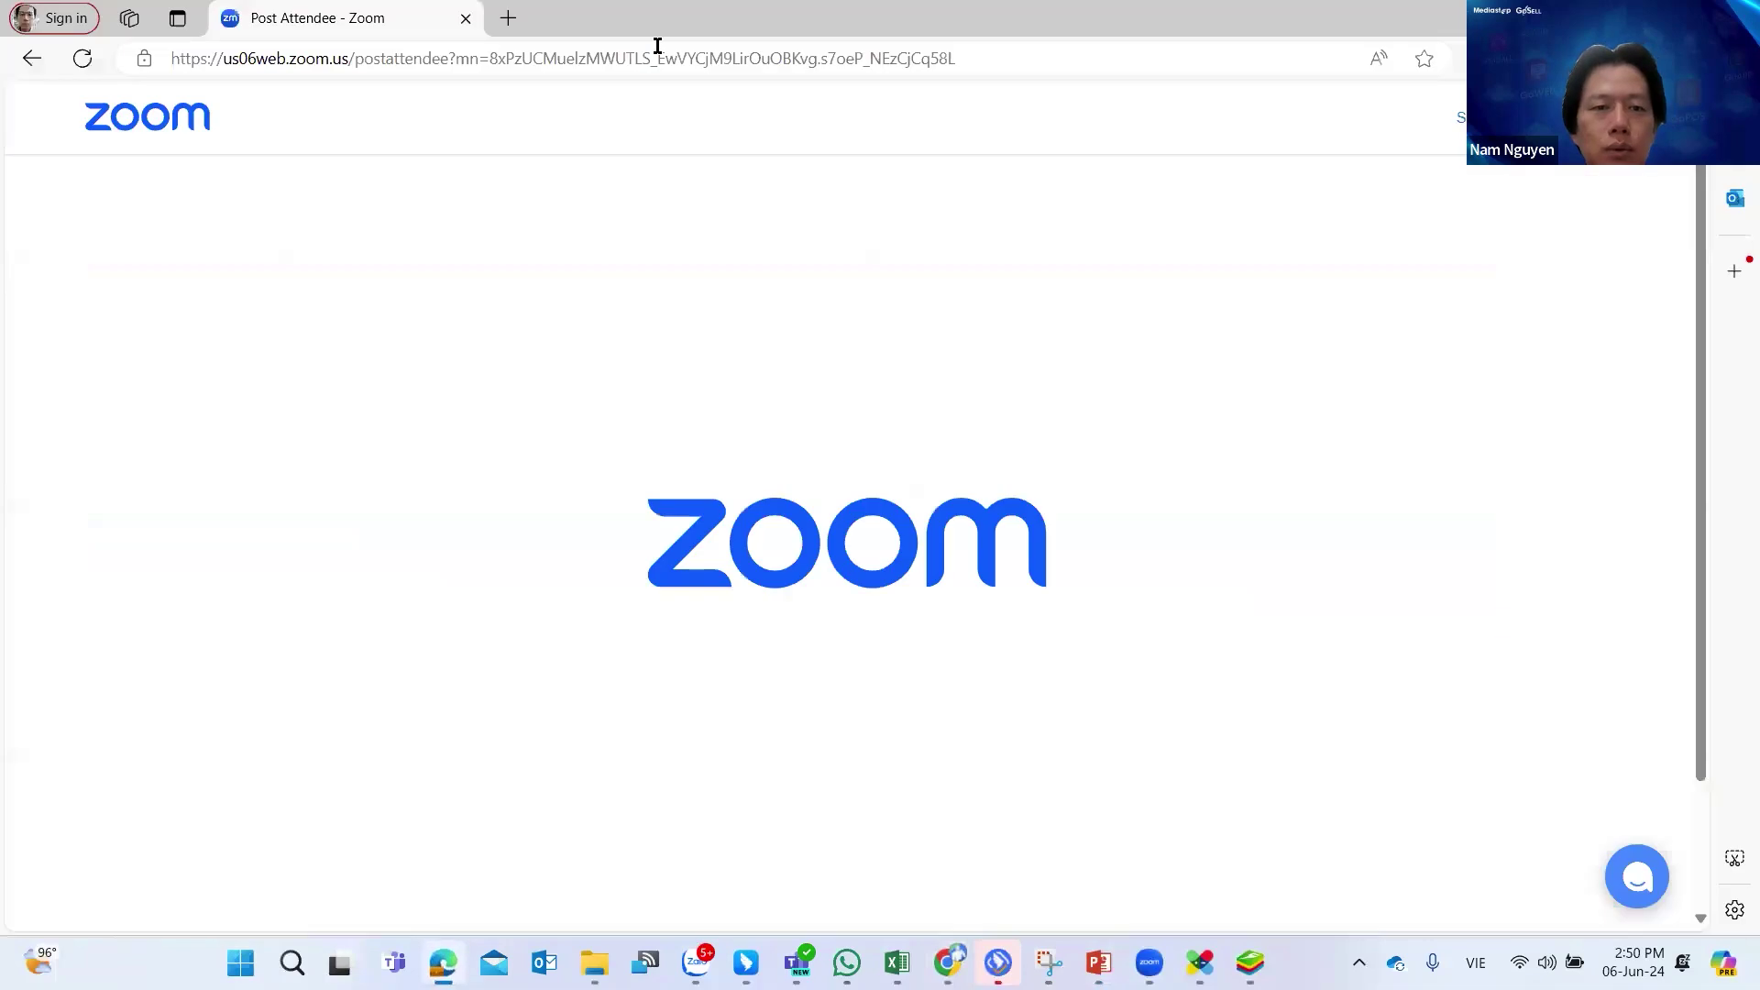
{"action": "left_click", "coordinate": [506, 18]}
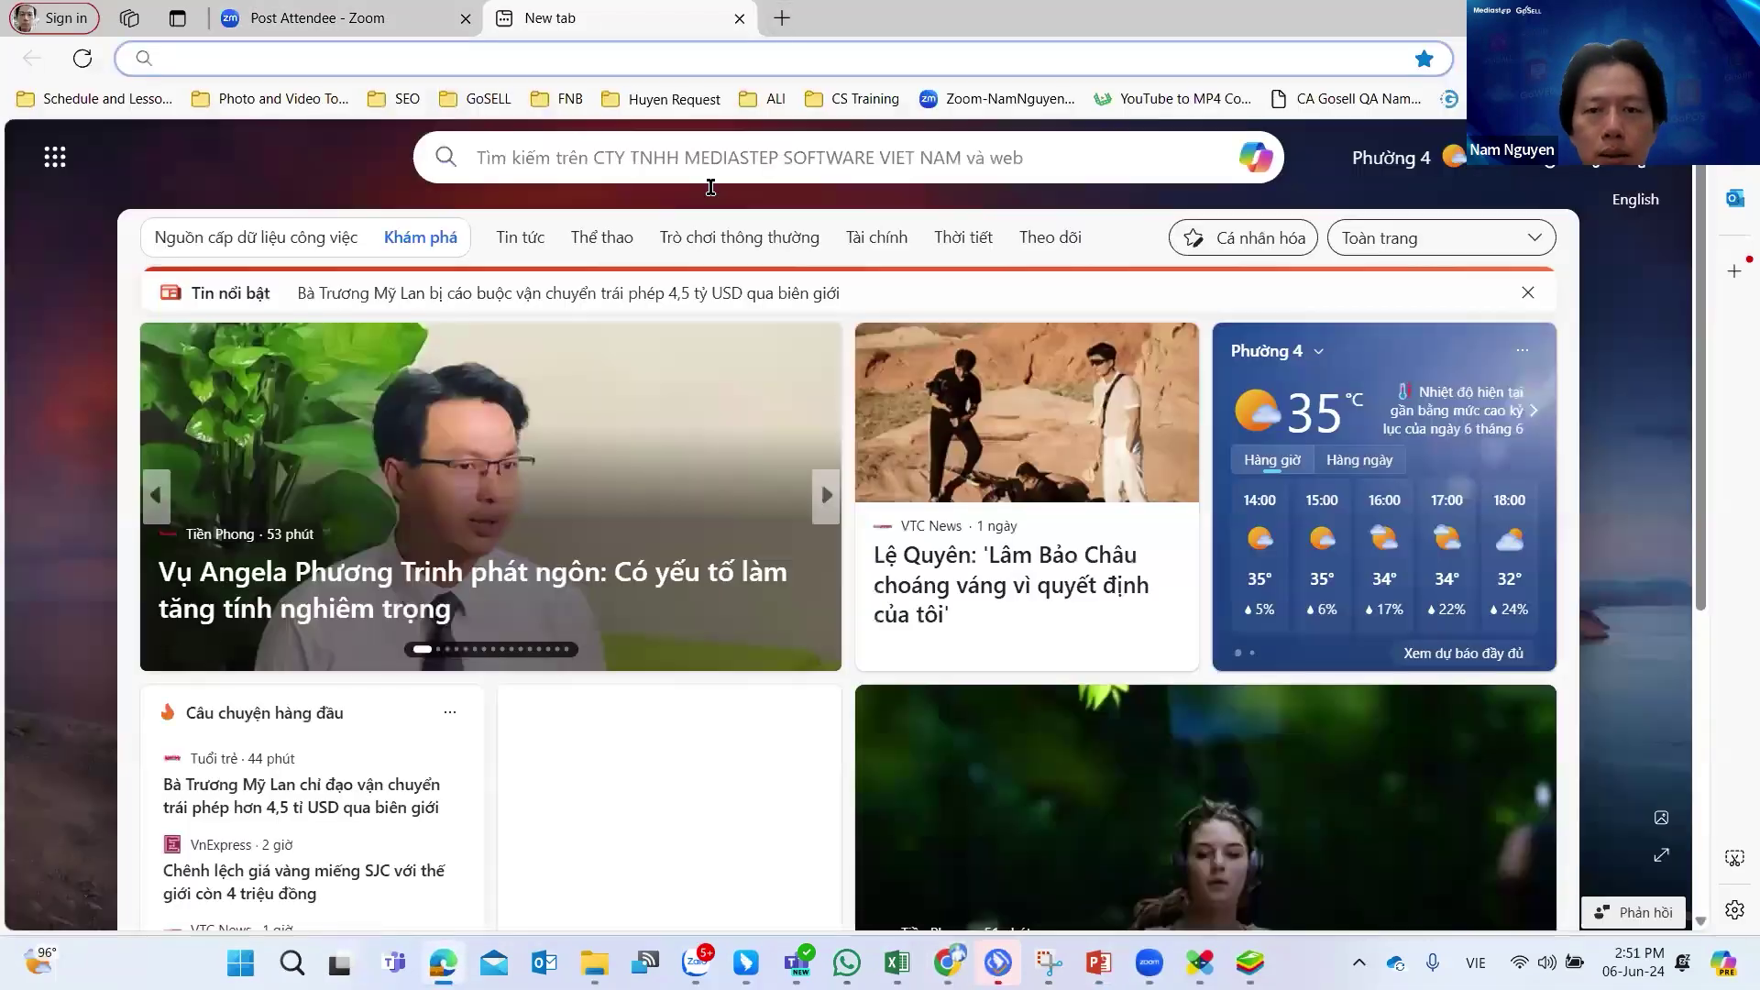
{"action": "left_click", "coordinate": [852, 99]}
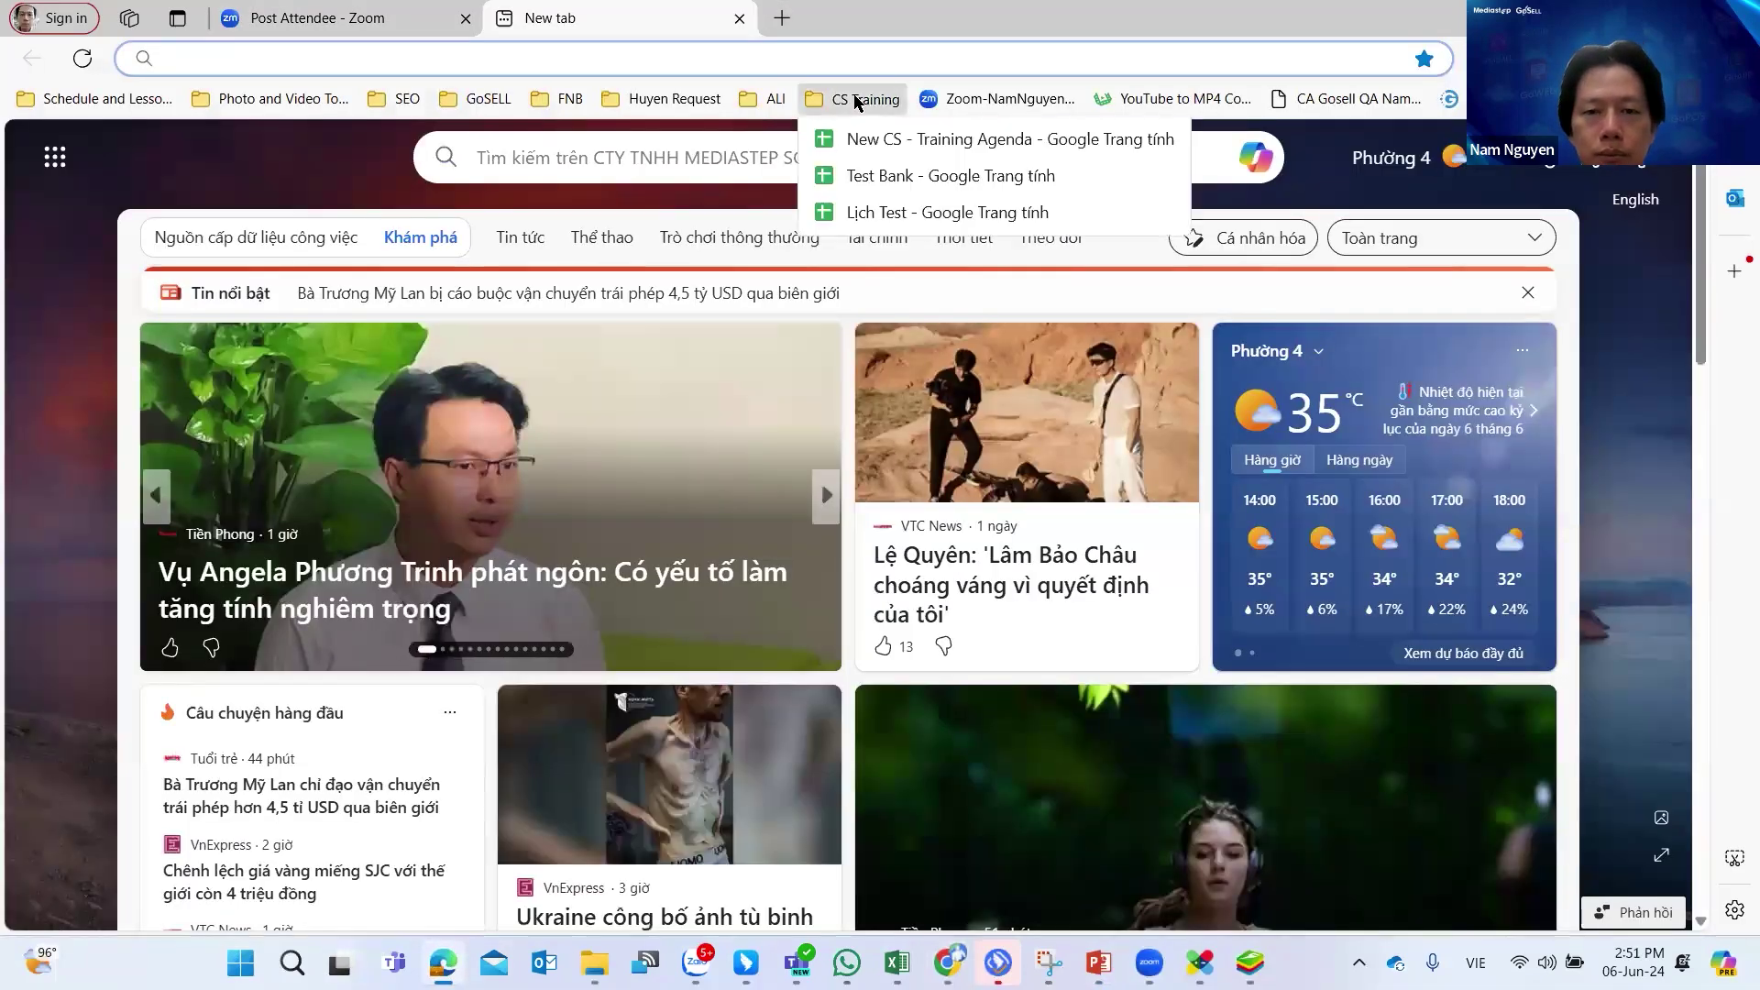
{"action": "left_click", "coordinate": [904, 142]}
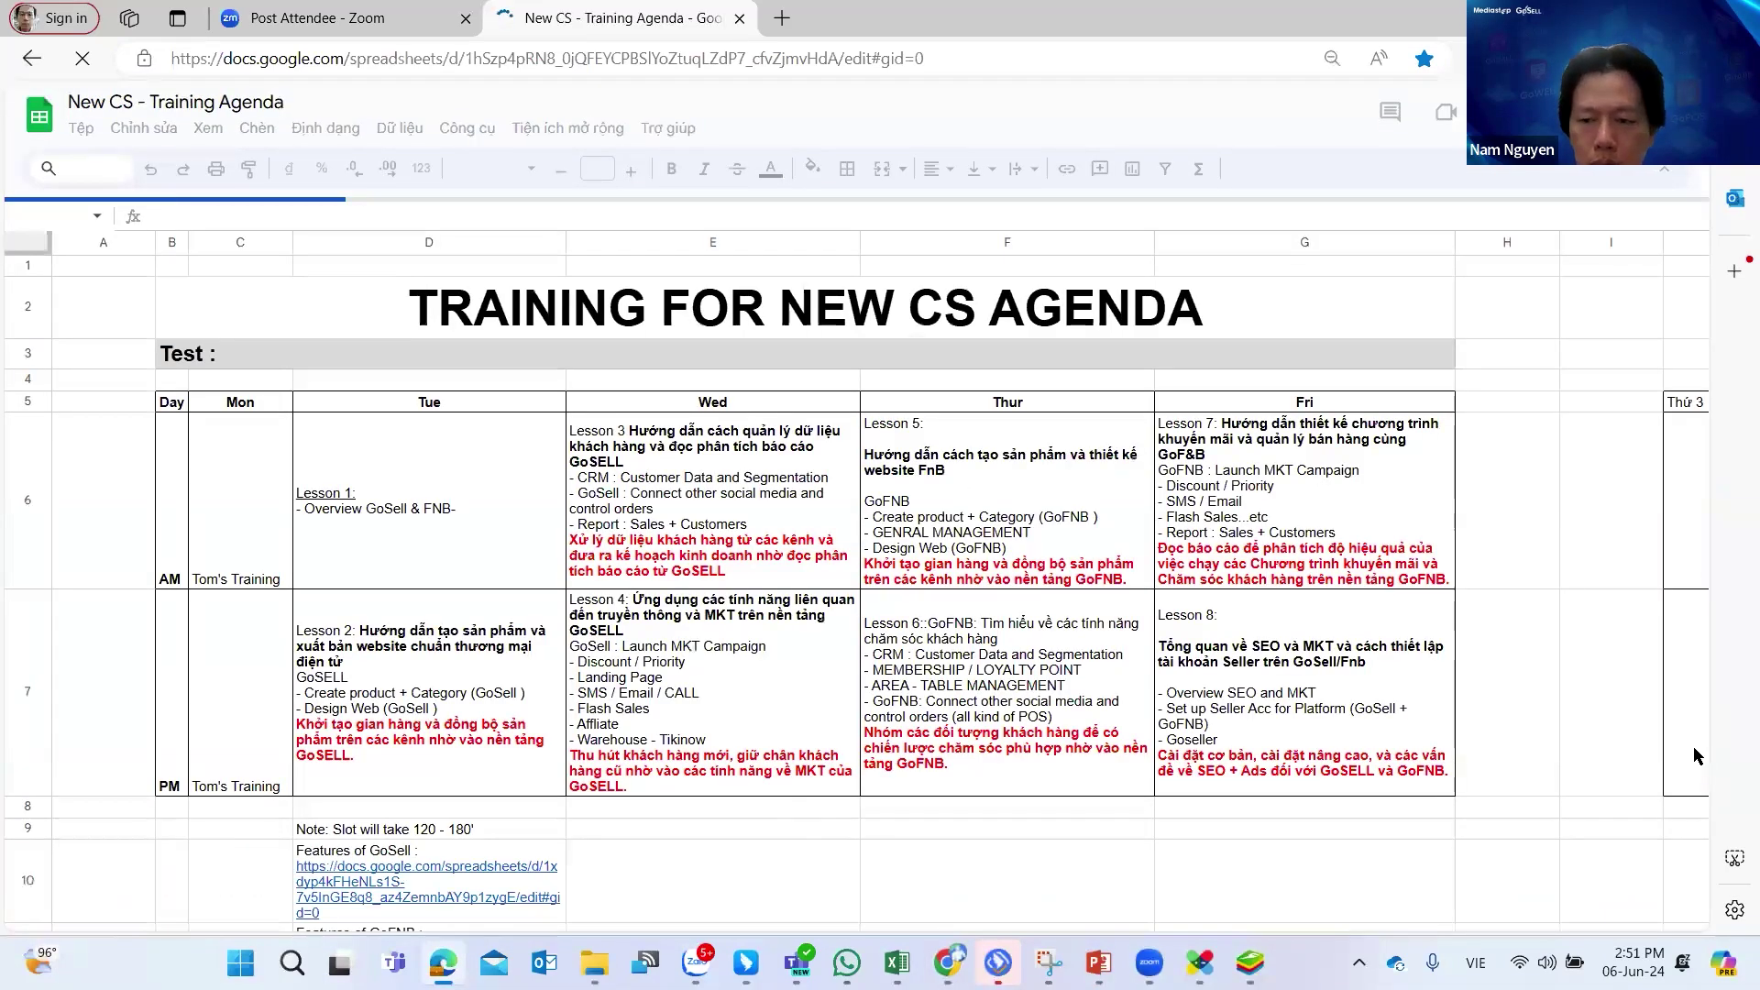
Examine the Lesson 6 sheet's GOFNB feature list from the CRM section through QUẢN LÝ KHU VỰC - BÀN.
{"action": "left_click", "coordinate": [1577, 588]}
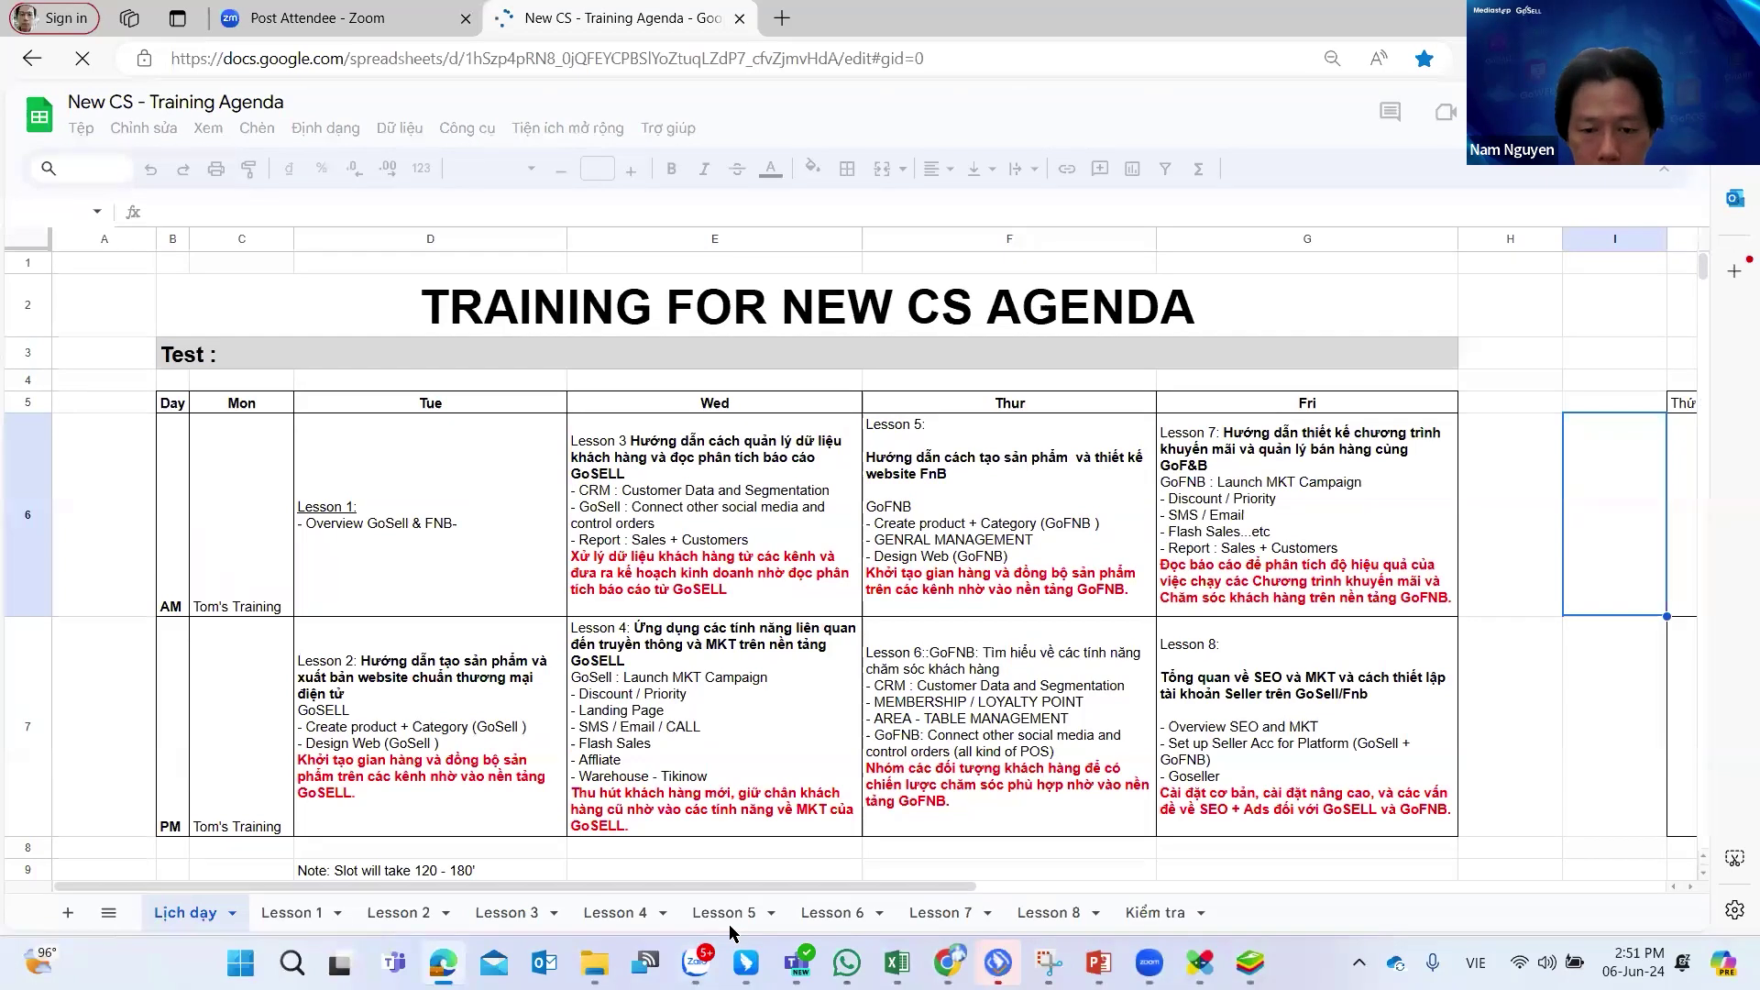
{"action": "left_click", "coordinate": [844, 929]}
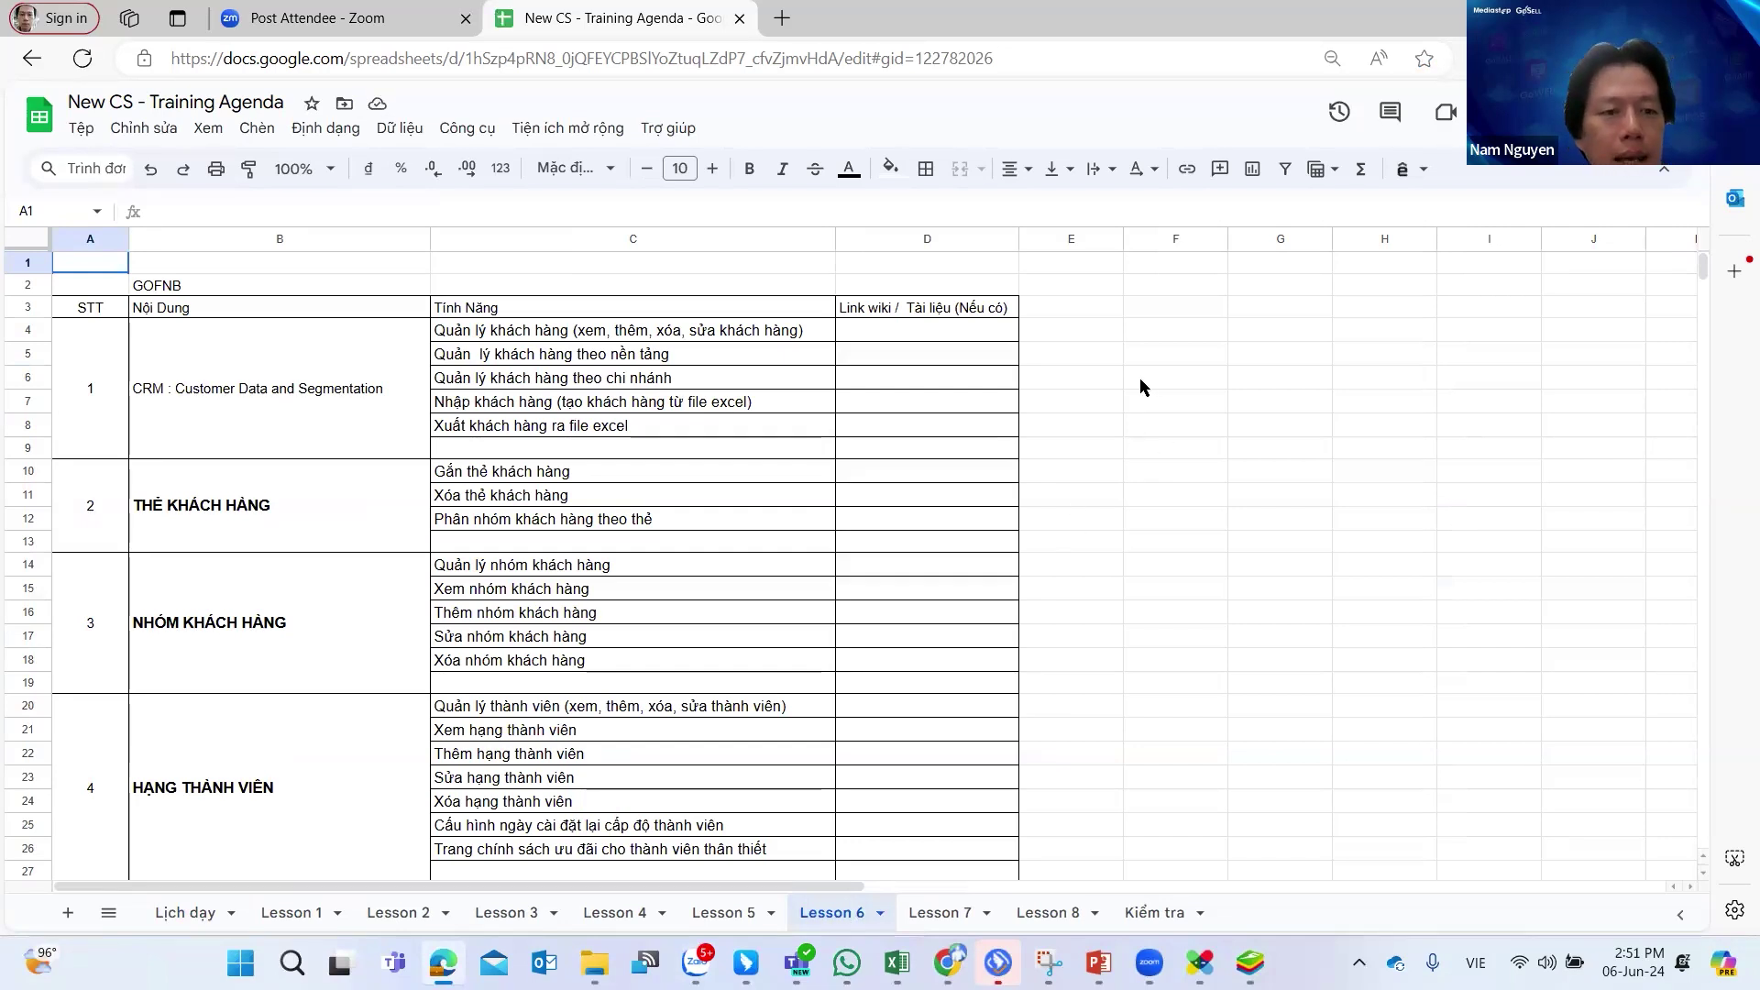
{"action": "scroll", "coordinate": [1122, 379], "scroll_direction": "down", "scroll_amount": 2}
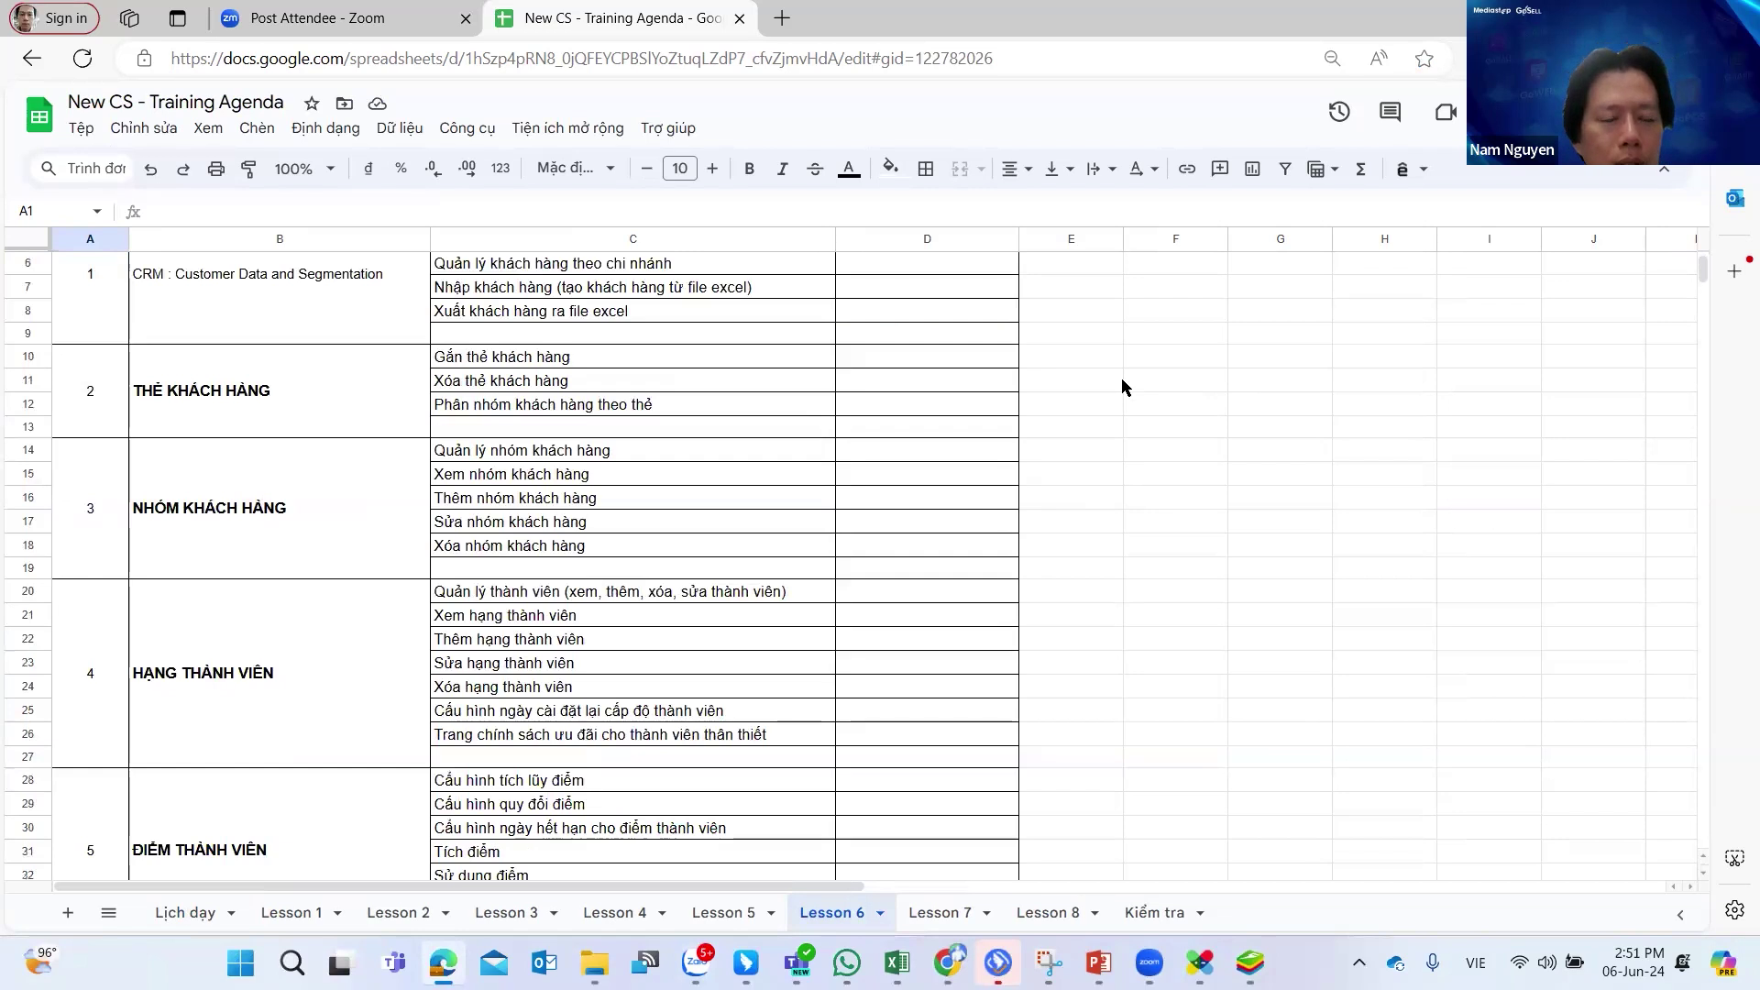
{"action": "scroll", "coordinate": [1123, 385], "scroll_direction": "down", "scroll_amount": 2}
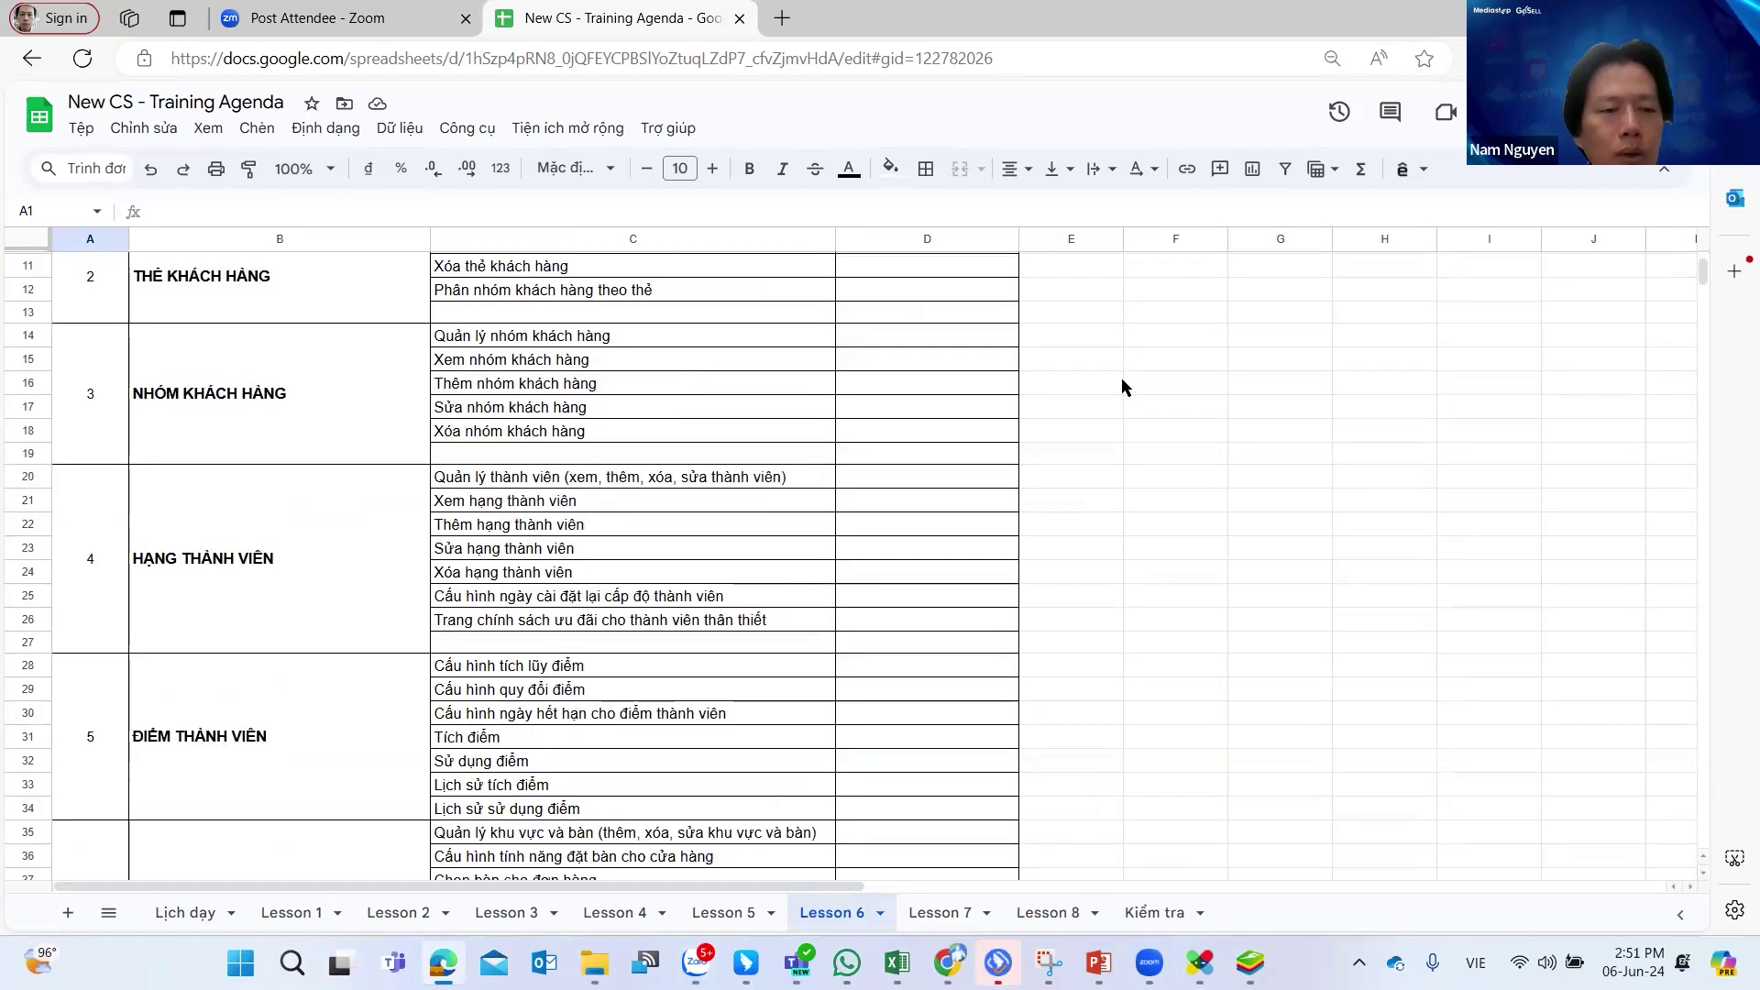
{"action": "scroll", "coordinate": [1124, 385], "scroll_direction": "down", "scroll_amount": 2}
{"action": "scroll", "coordinate": [1124, 385], "scroll_direction": "down", "scroll_amount": 2}
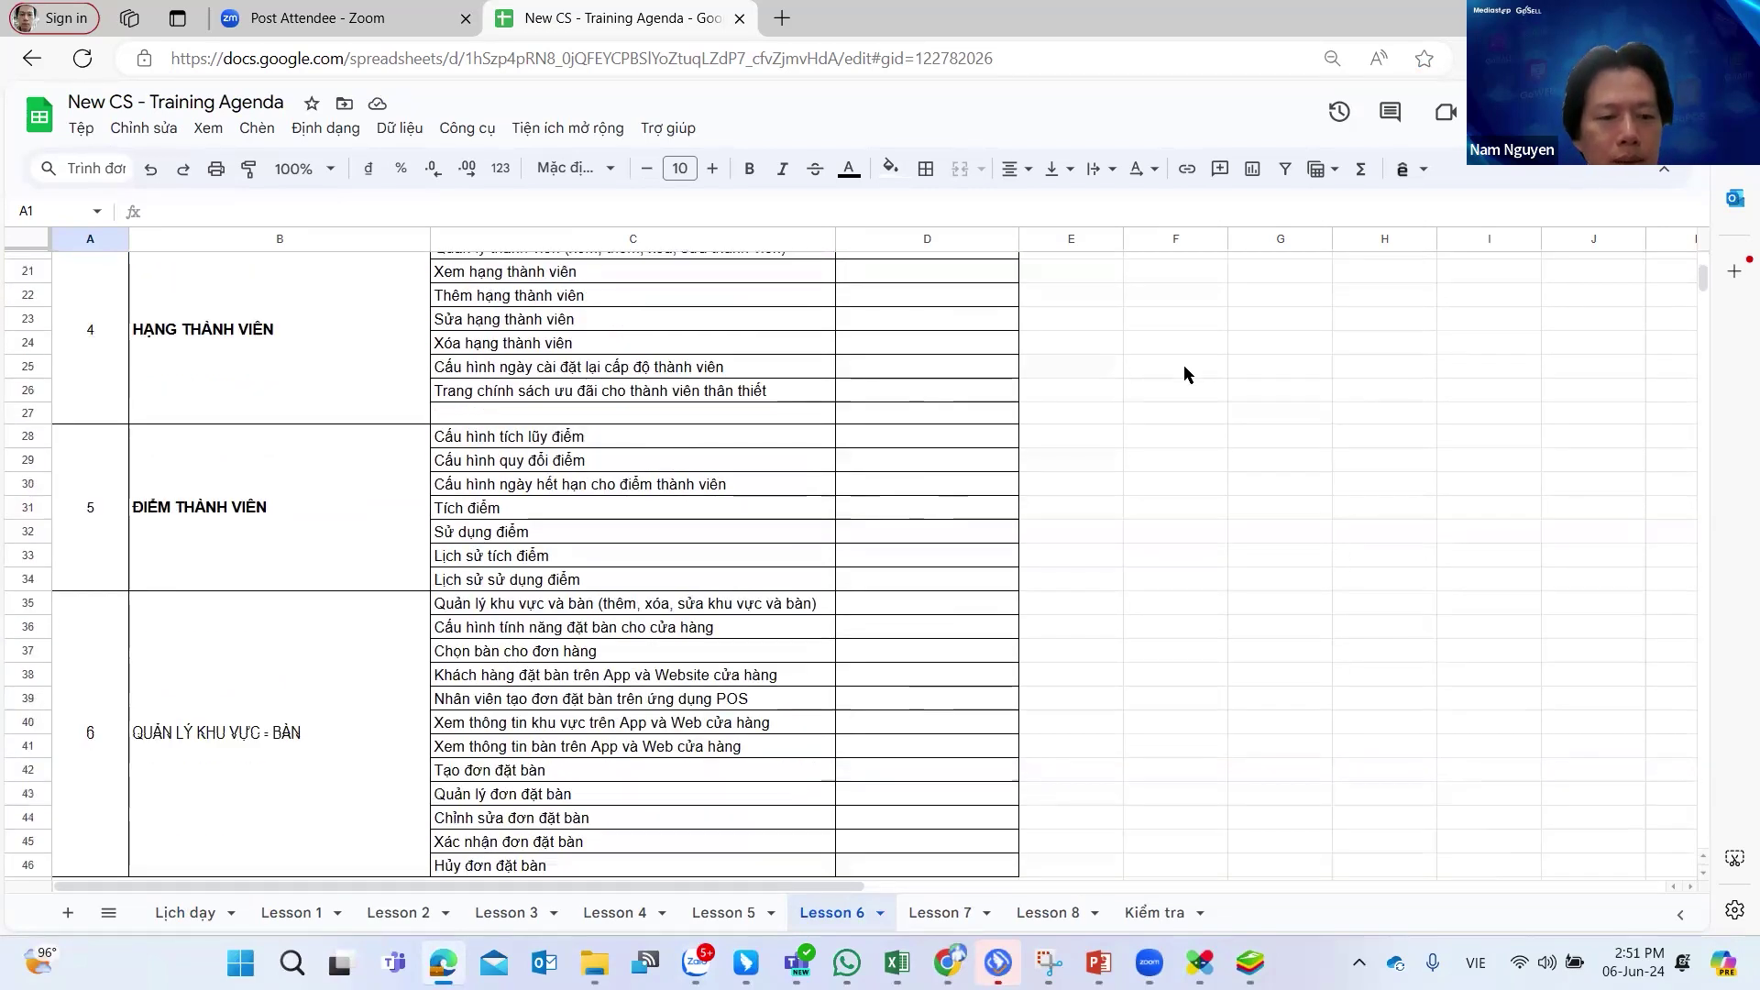
{"action": "scroll", "coordinate": [1184, 367], "scroll_direction": "down", "scroll_amount": 2}
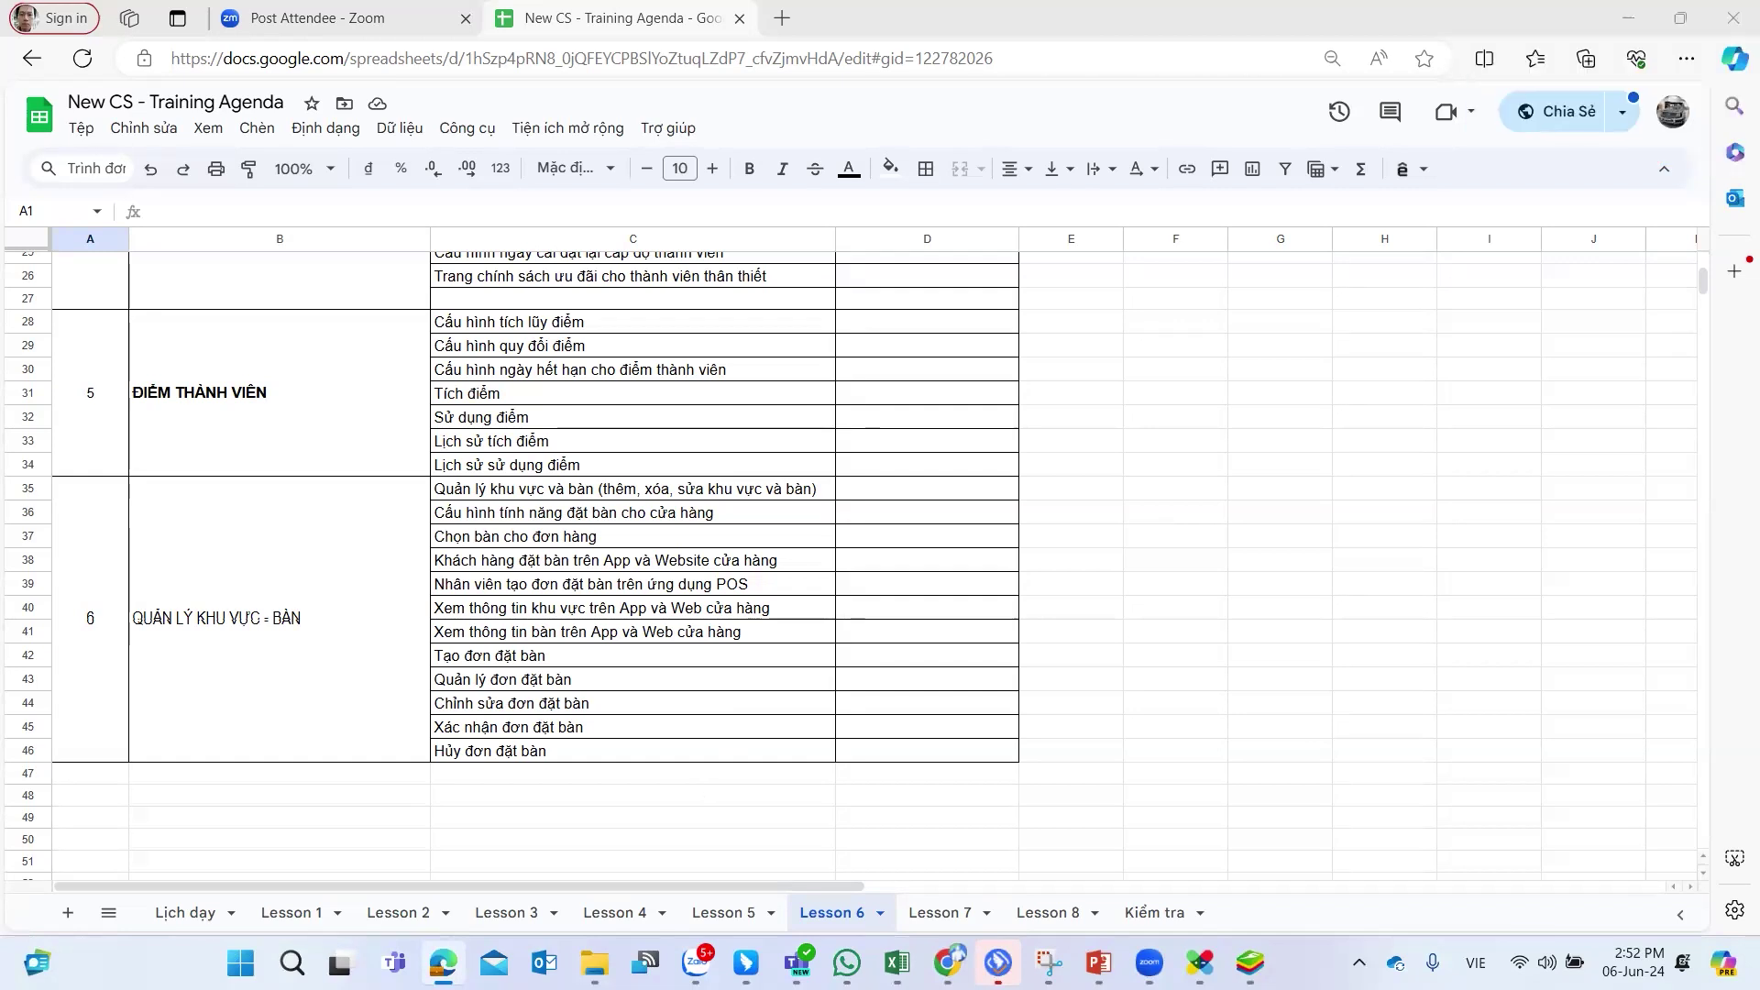
{"action": "left_click", "coordinate": [1547, 962]}
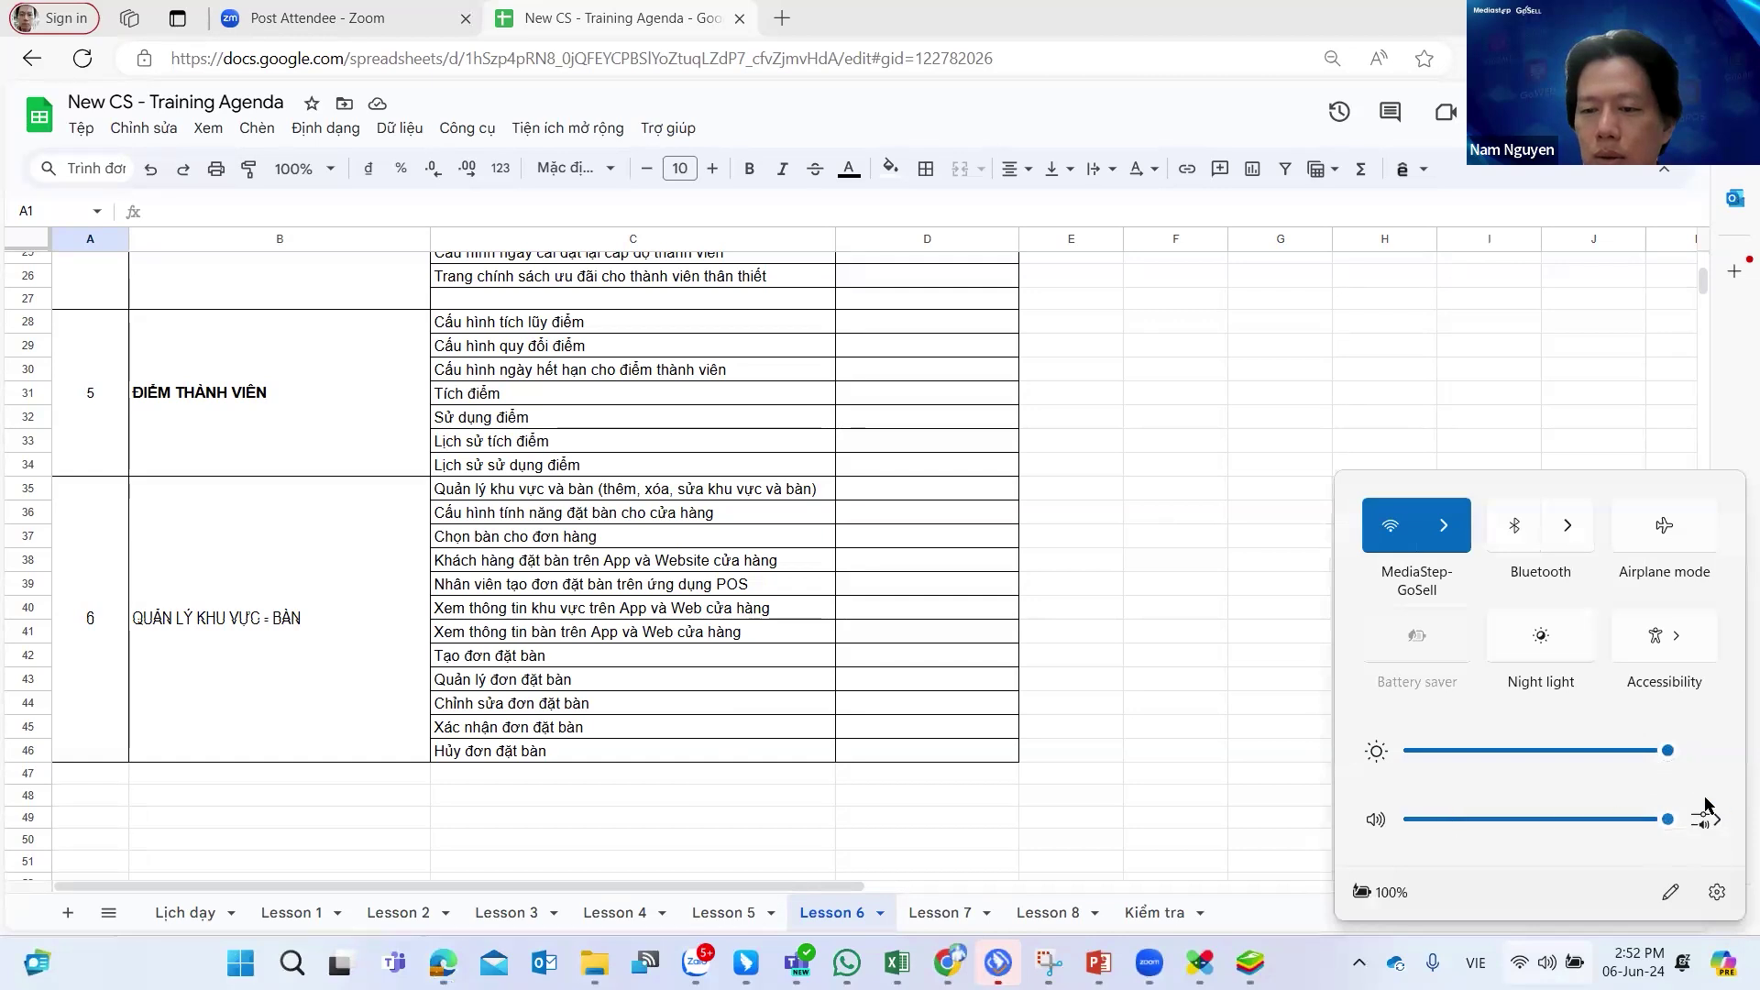
{"action": "left_click", "coordinate": [1261, 515]}
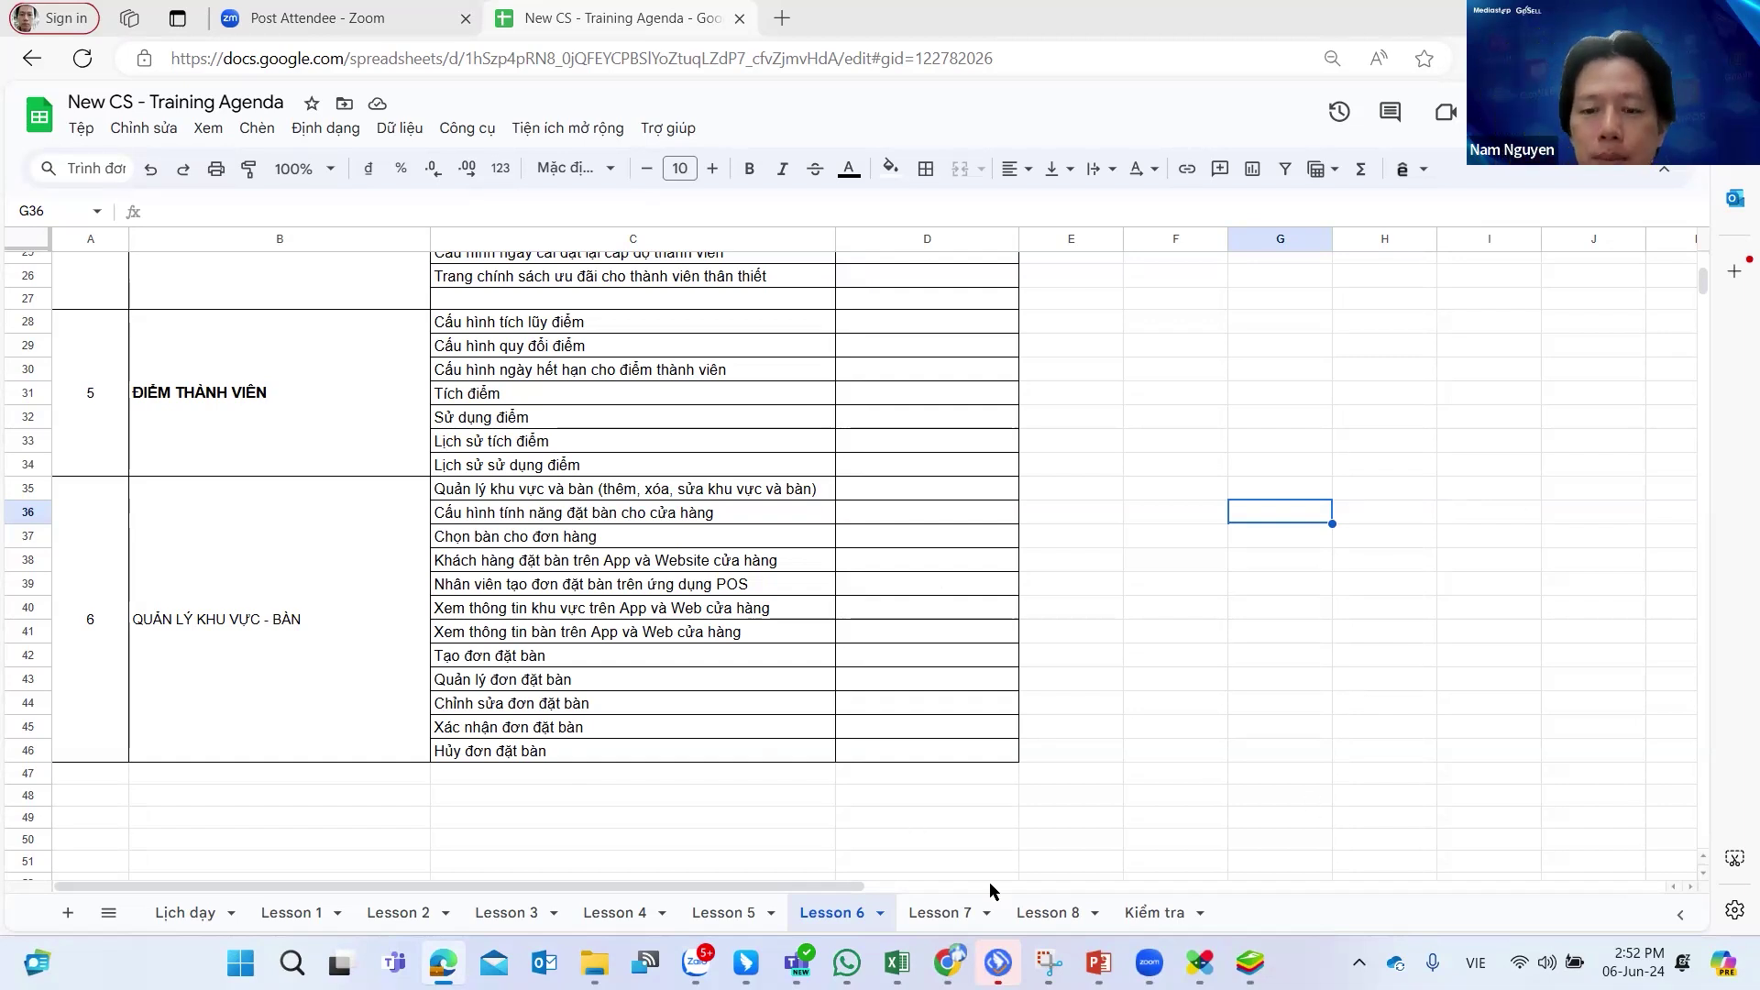
Switch to Chrome, view the Sổ Quỹ cash book of the bookmarked Trainer Gosell admin in a new tab, and close that tab.
{"action": "key", "text": "alt+Tab"}
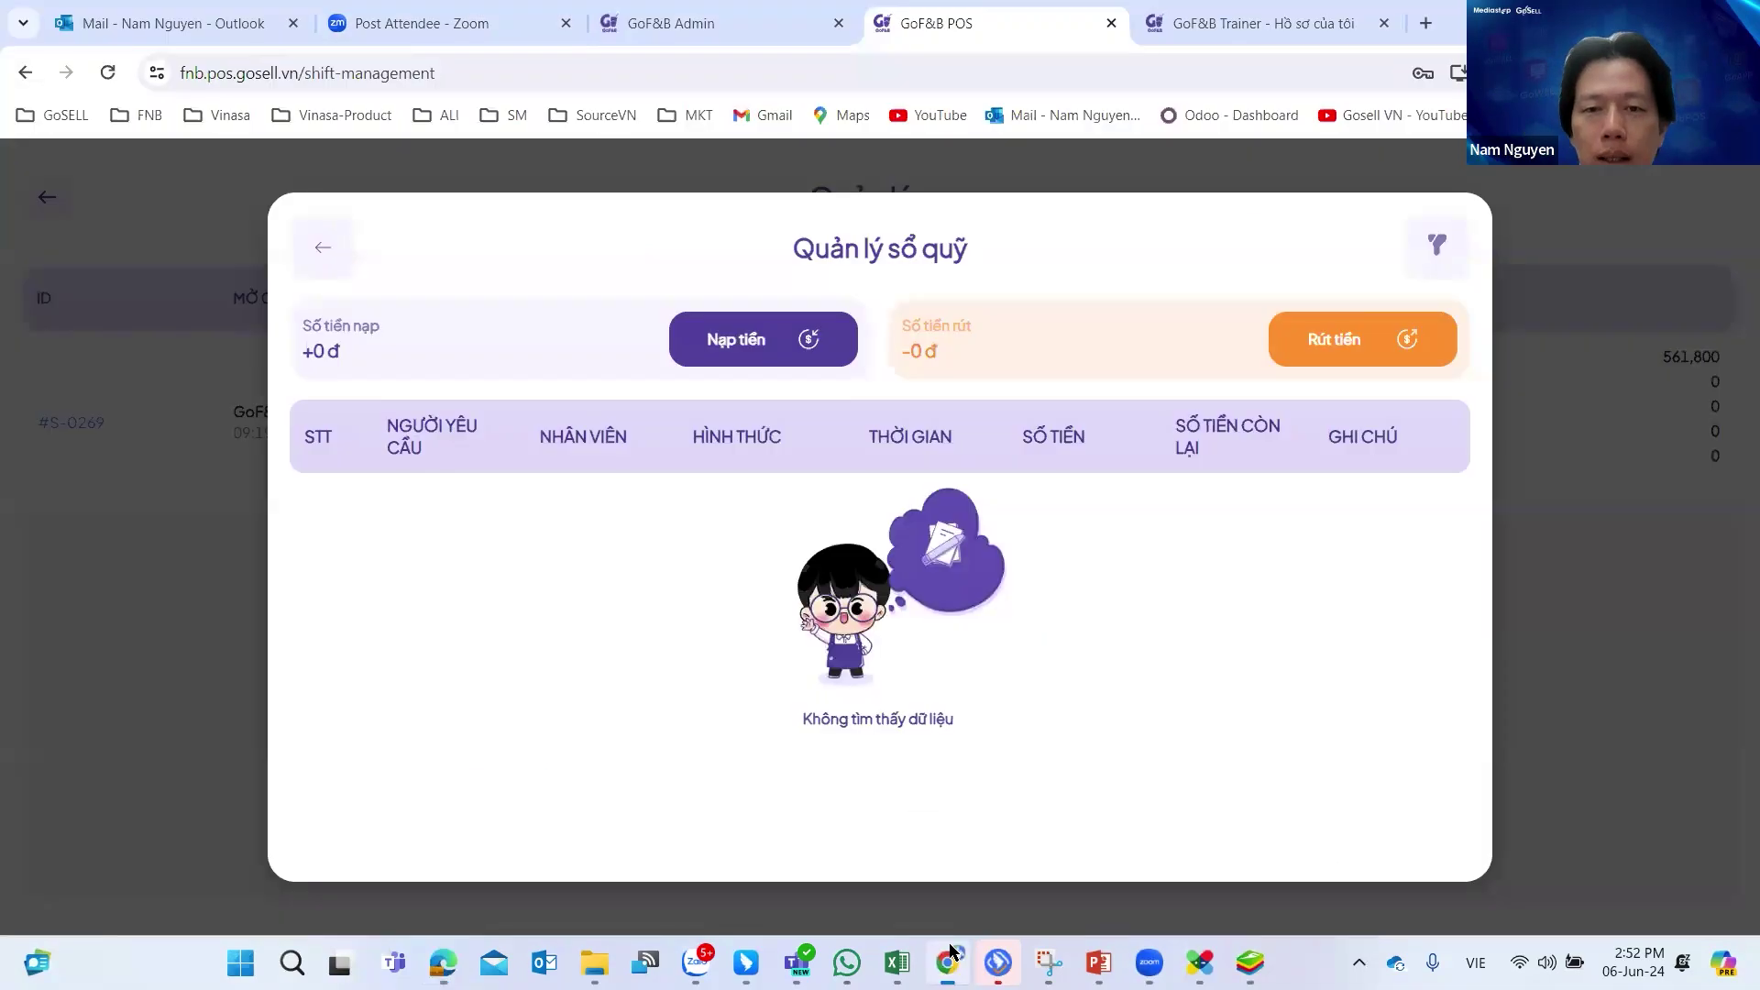
{"action": "left_click", "coordinate": [1428, 24]}
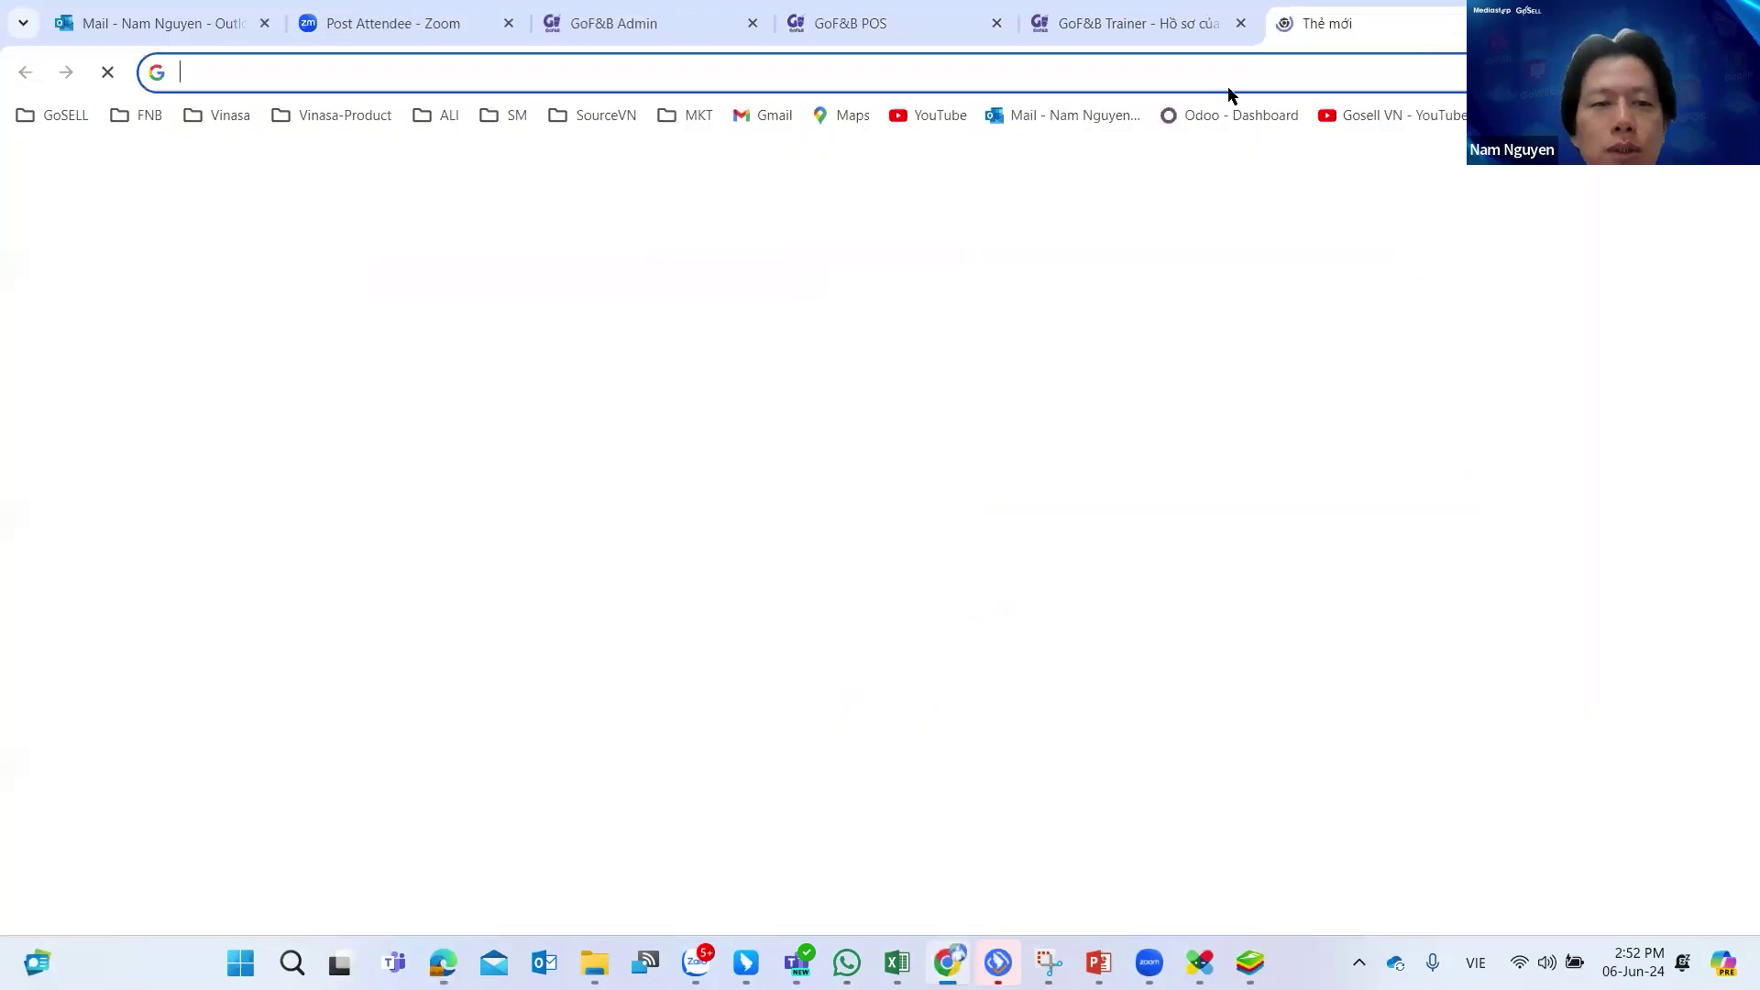
{"action": "left_click", "coordinate": [52, 113]}
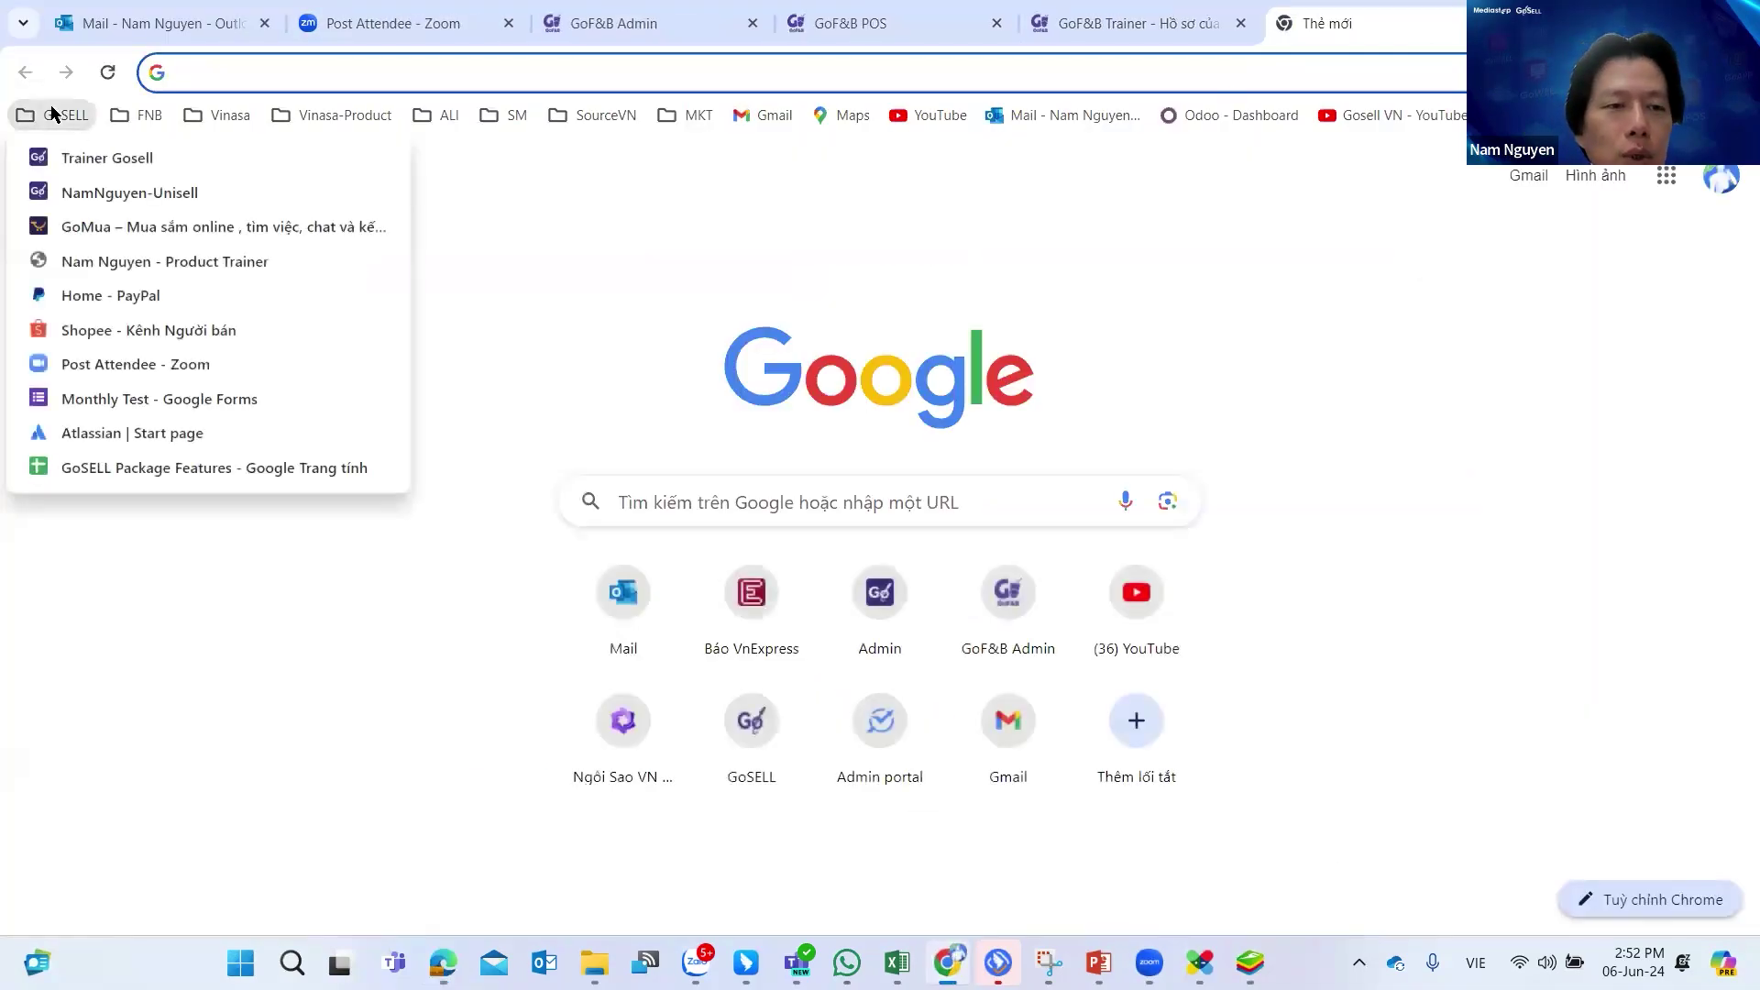
{"action": "left_click", "coordinate": [98, 158]}
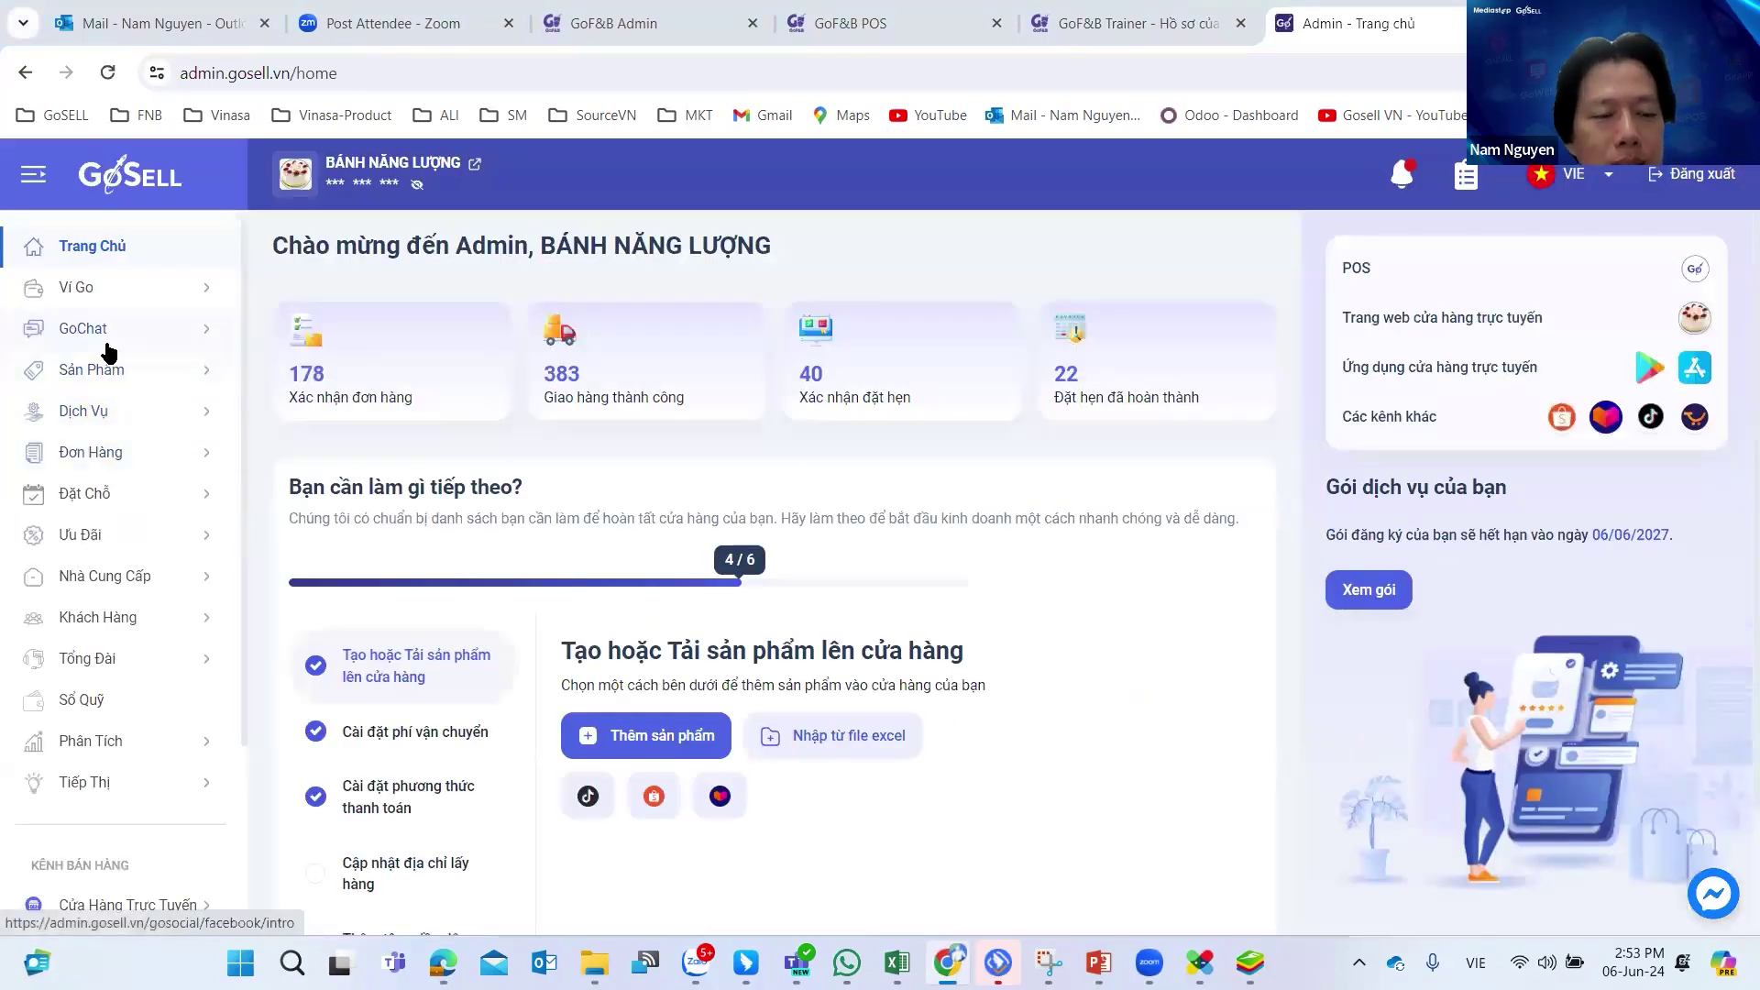
{"action": "left_click", "coordinate": [92, 699]}
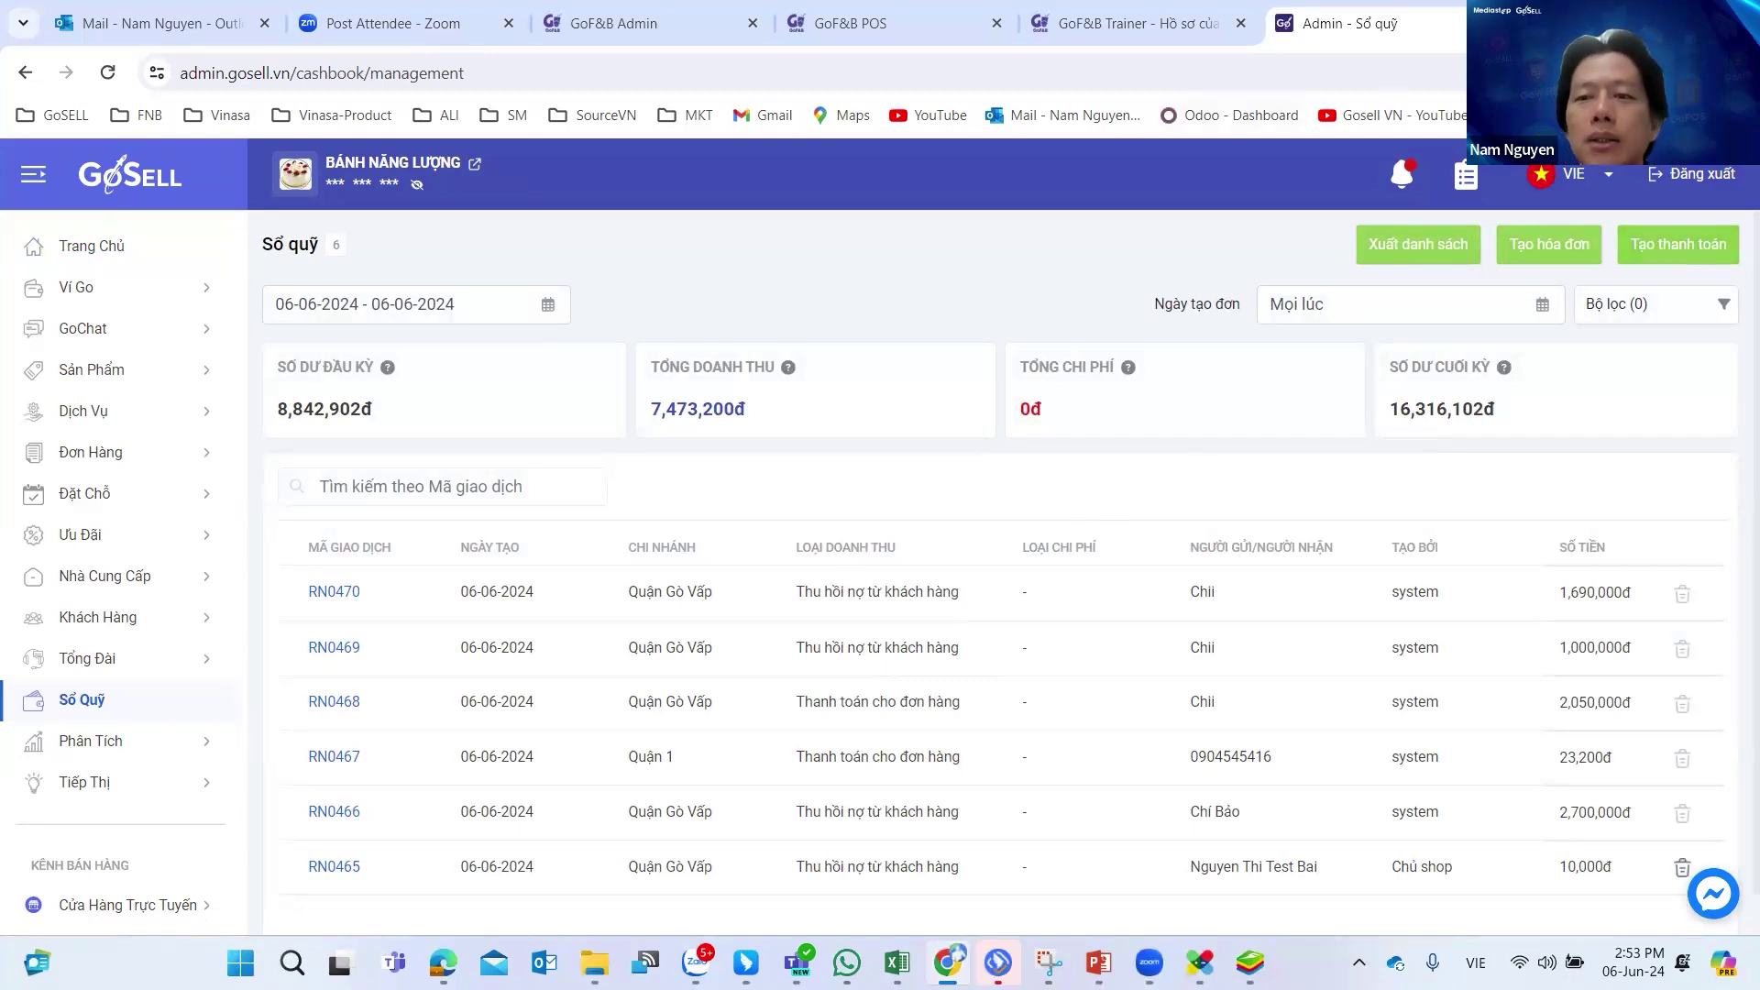
{"action": "key", "text": "ctrl+w"}
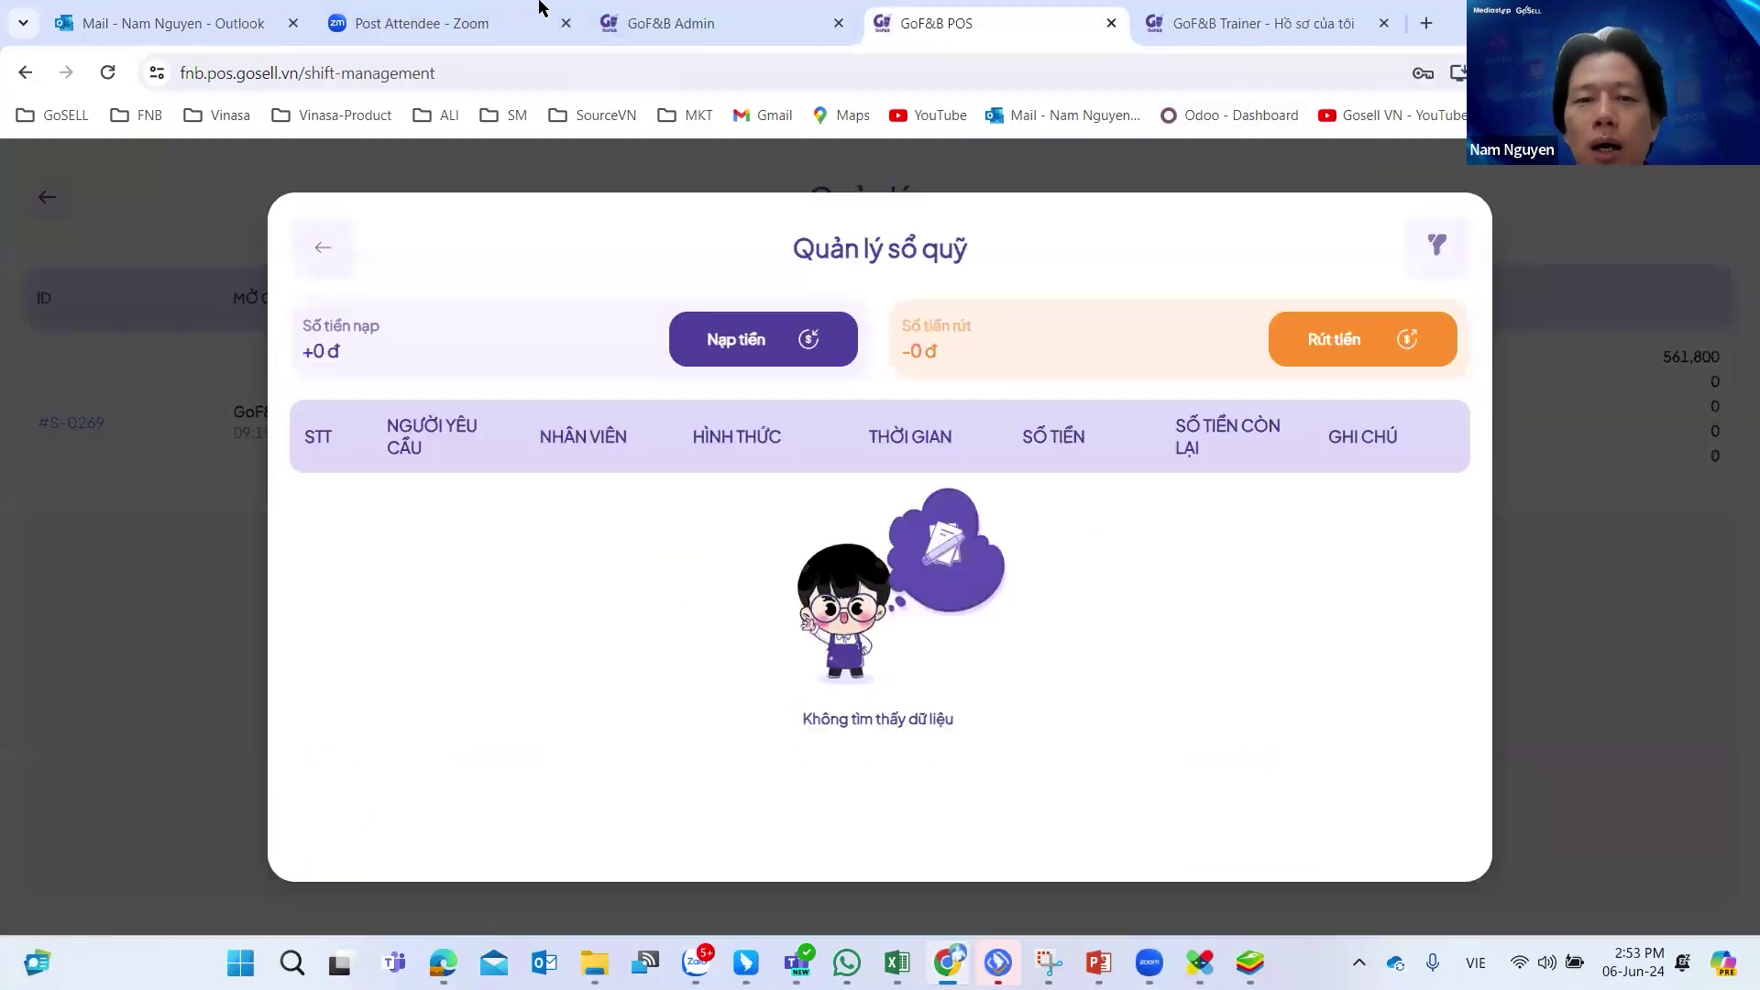
Look through the feature menu in GoF&B Admin from Sản phẩm to Kênh xã hội.
{"action": "left_click", "coordinate": [649, 23]}
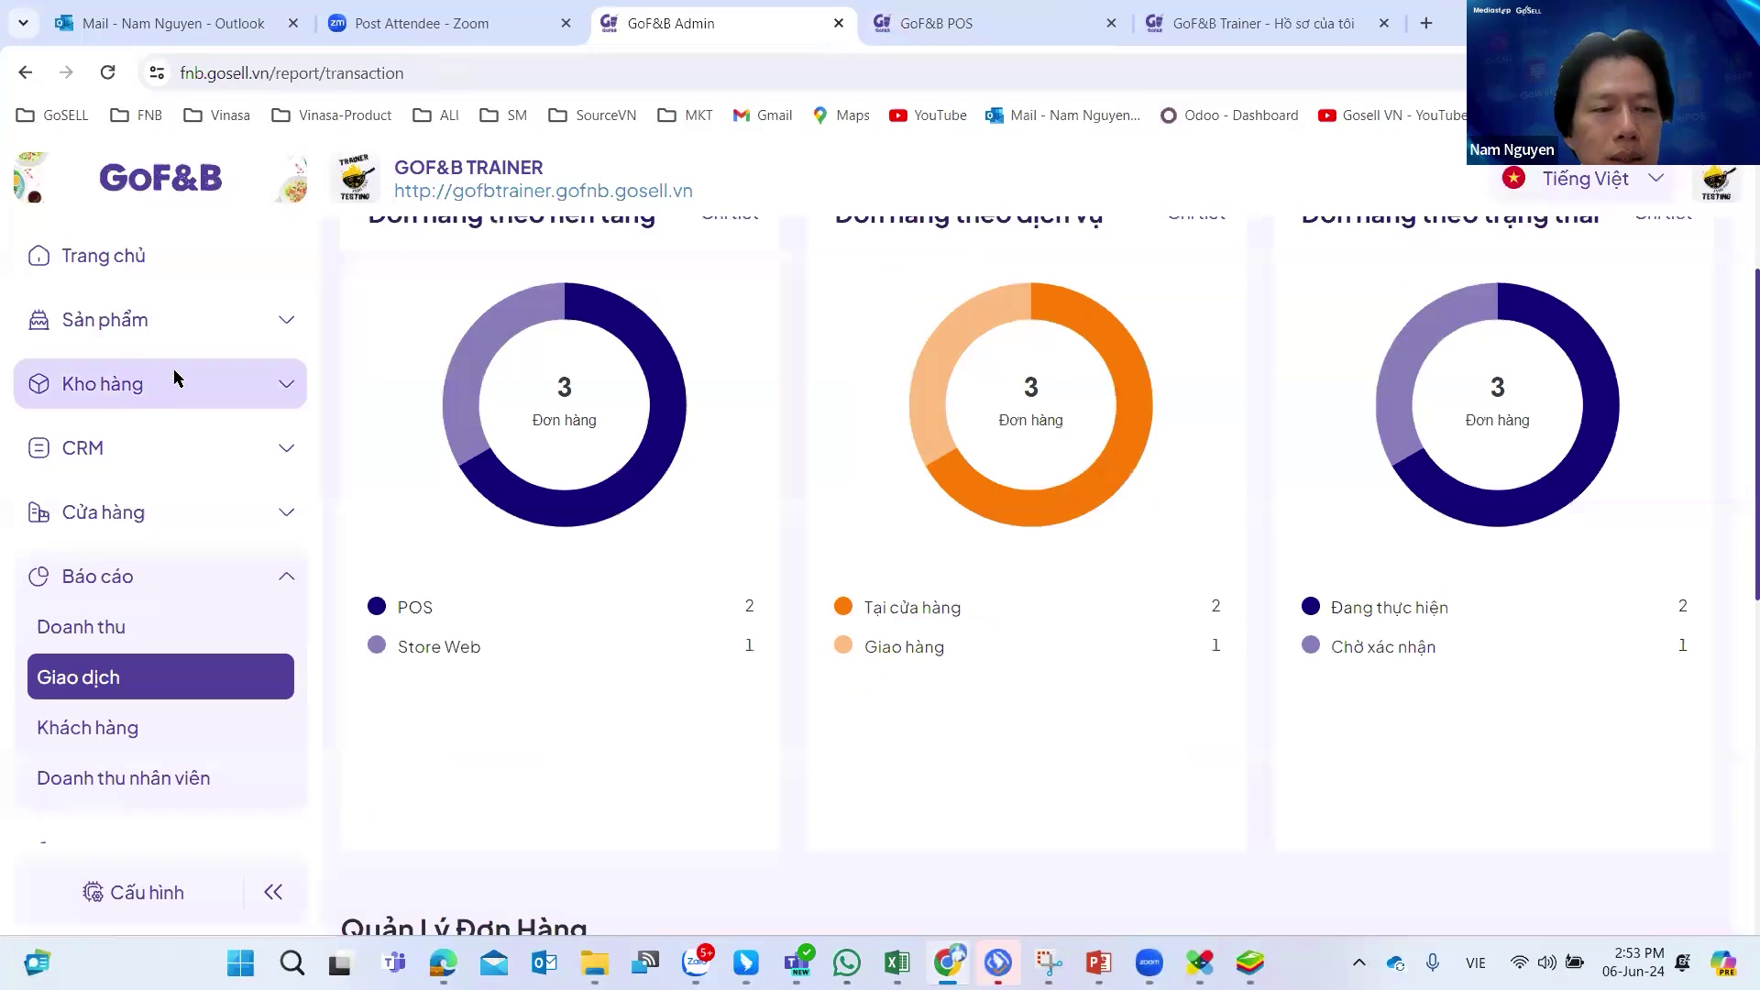
{"action": "scroll", "coordinate": [137, 550], "scroll_direction": "down", "scroll_amount": 2}
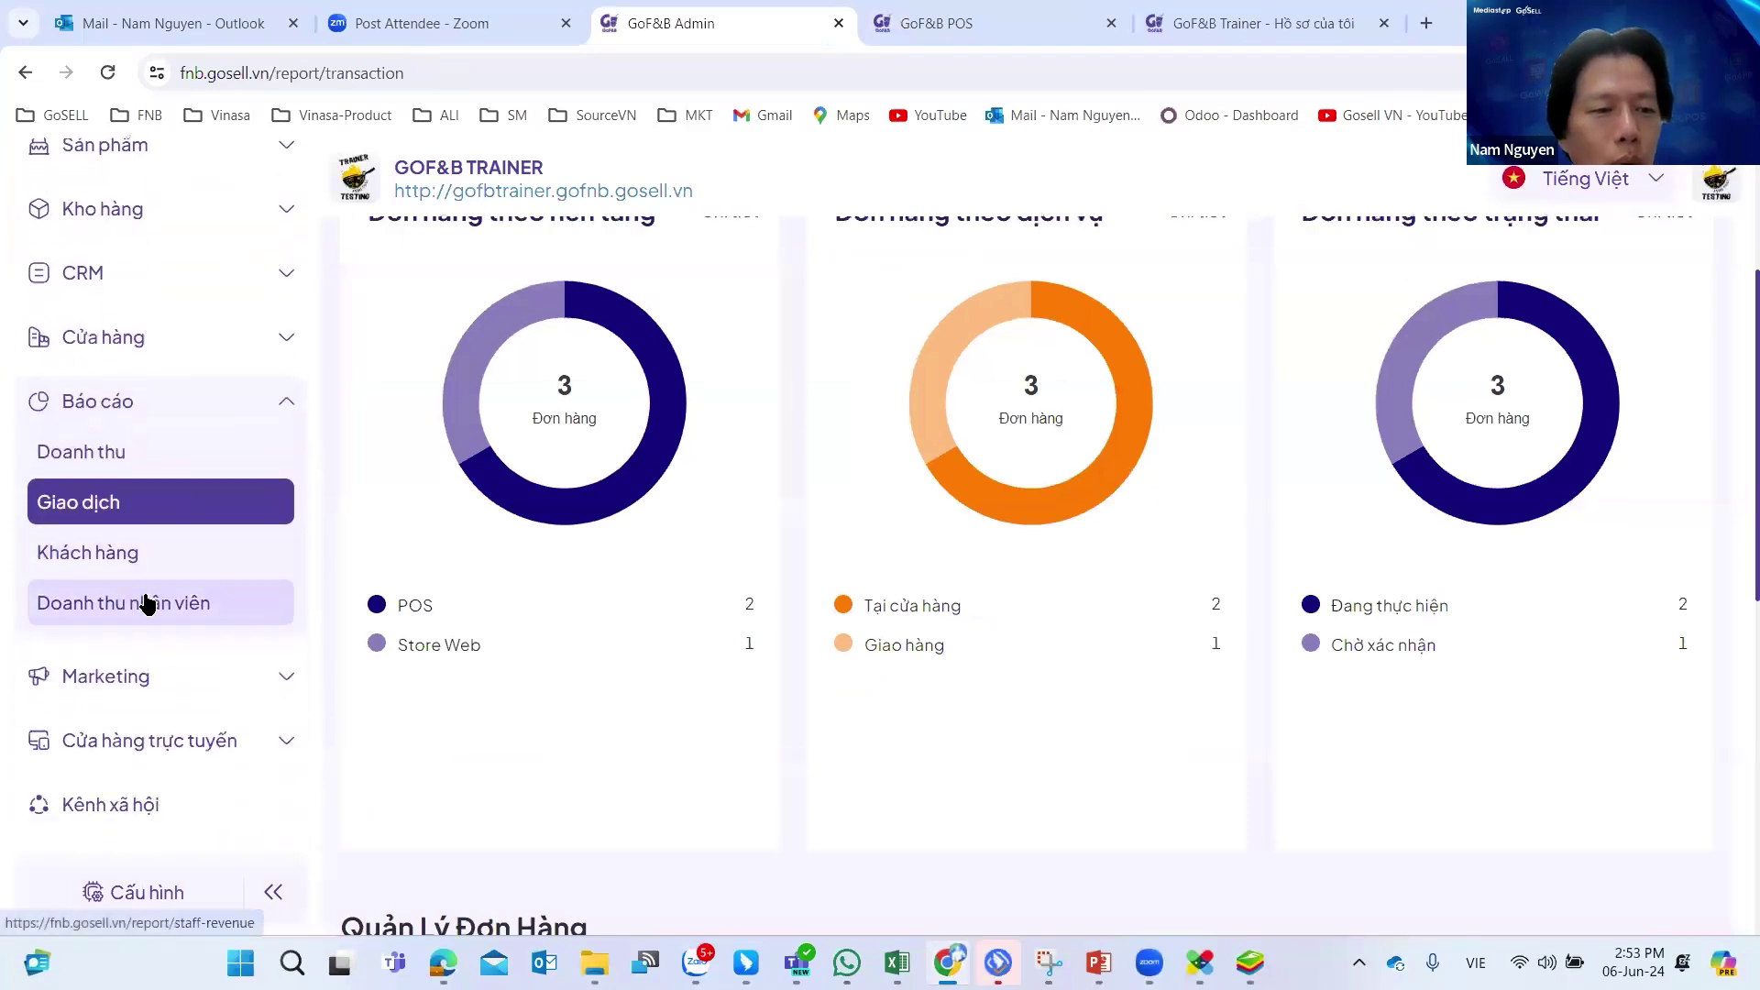
{"action": "scroll", "coordinate": [147, 550], "scroll_direction": "up", "scroll_amount": 4}
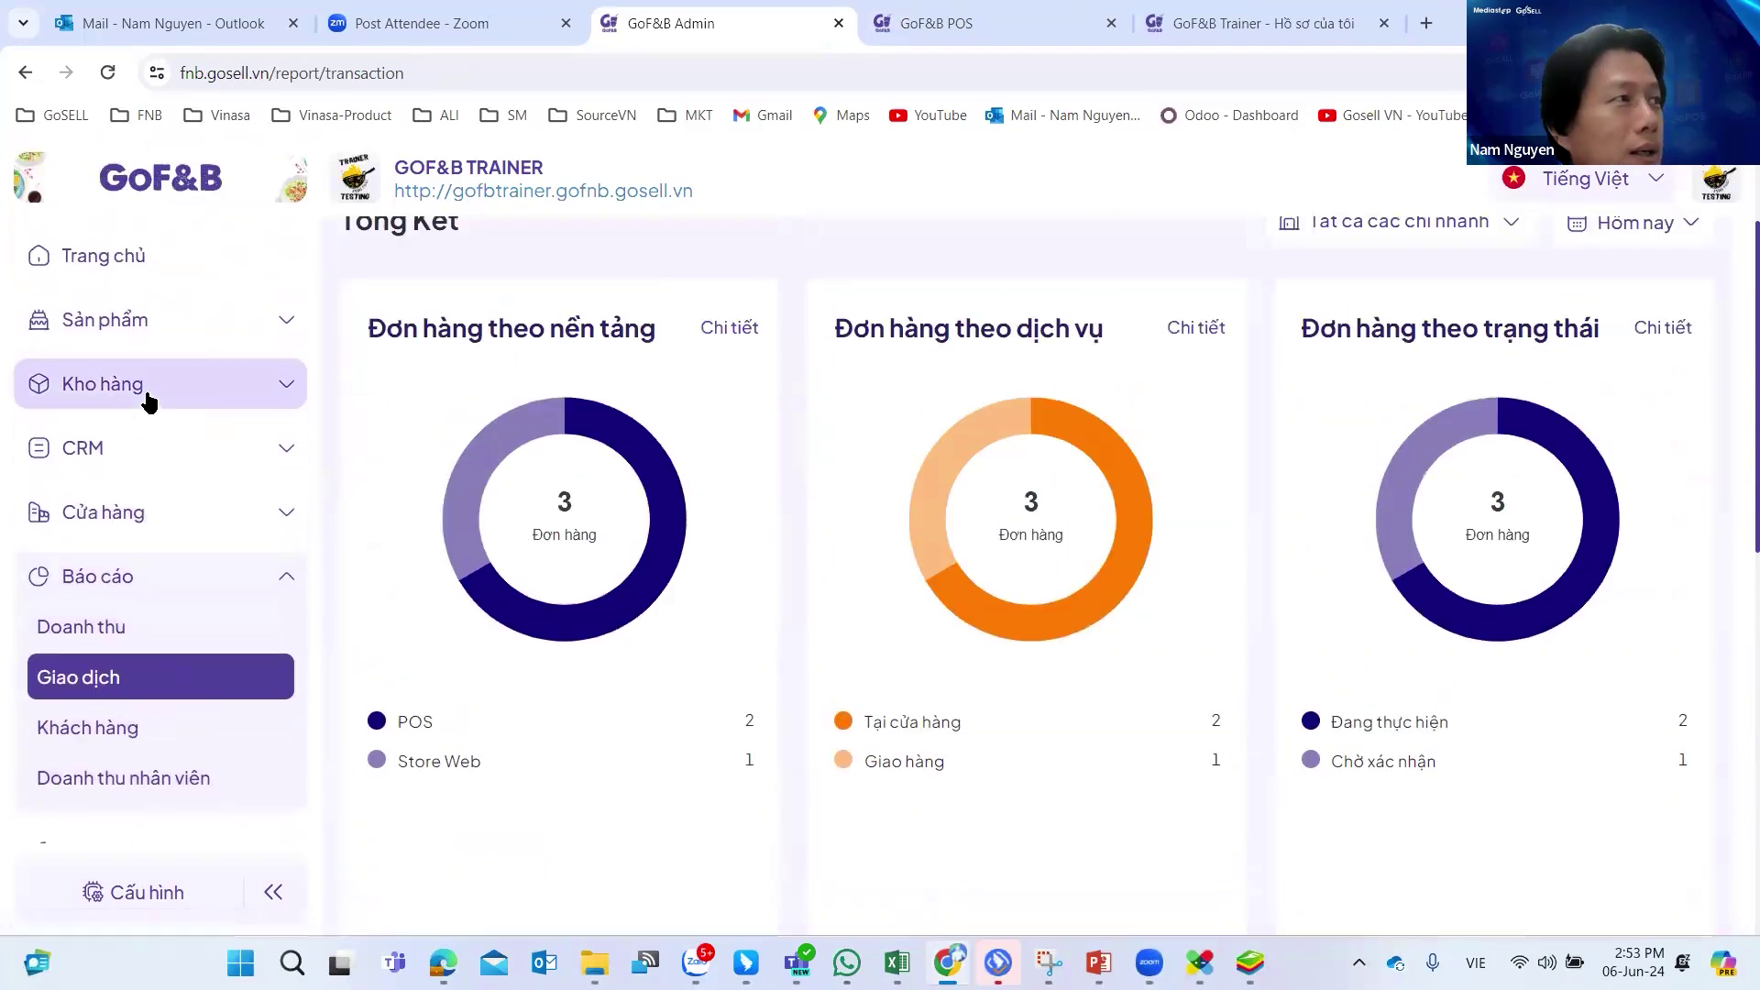
Leave the POS cash book, Thống kê ca and Quản lý ca, and show the expanded feature menu on the POS home page.
{"action": "left_click", "coordinate": [965, 14]}
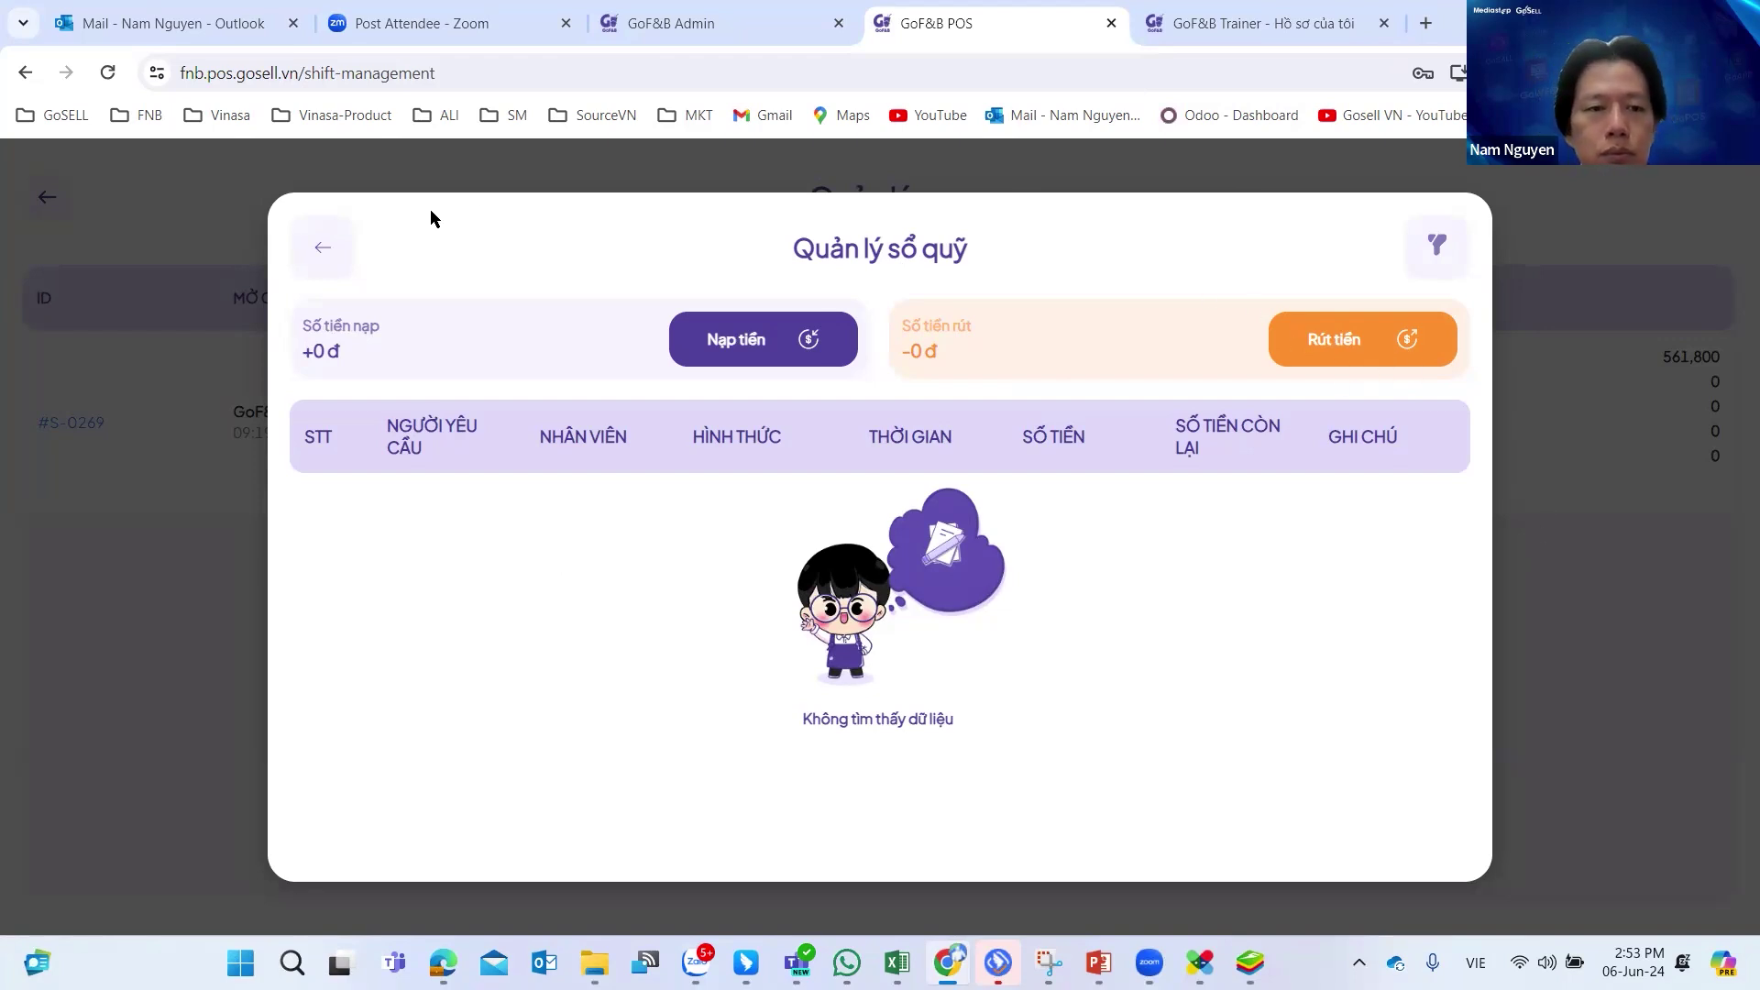
{"action": "left_click", "coordinate": [320, 245]}
{"action": "key", "text": "F11"}
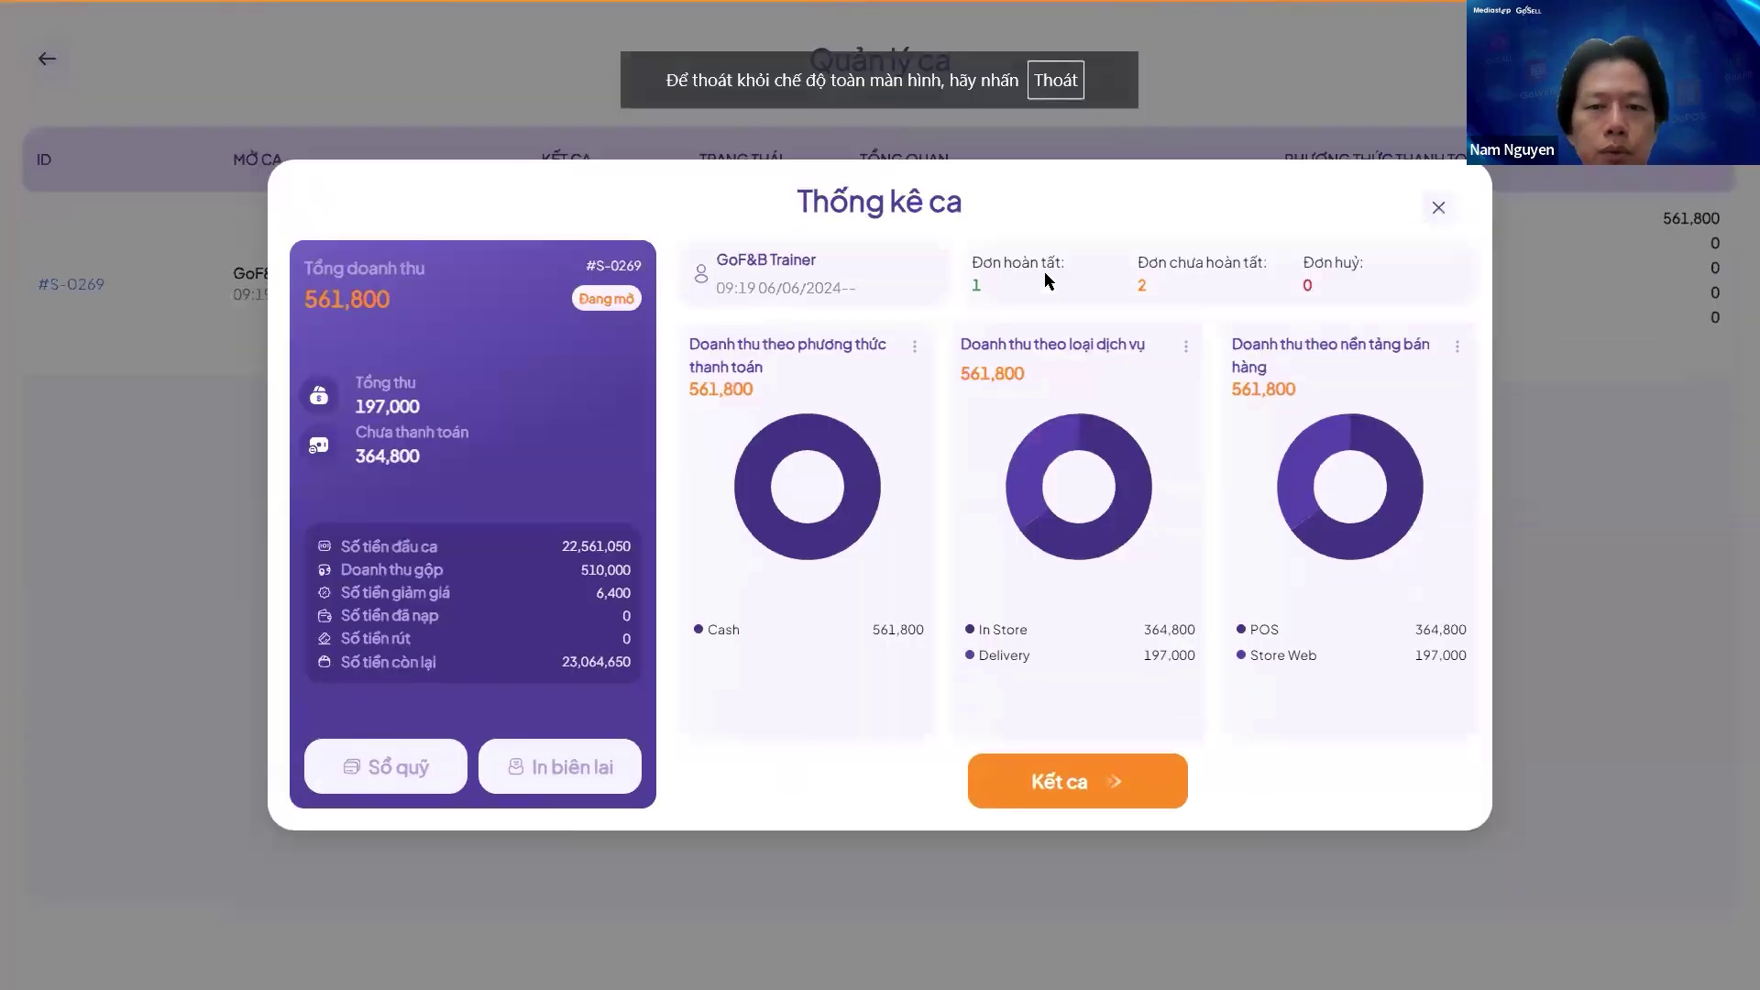
{"action": "left_click", "coordinate": [1438, 209]}
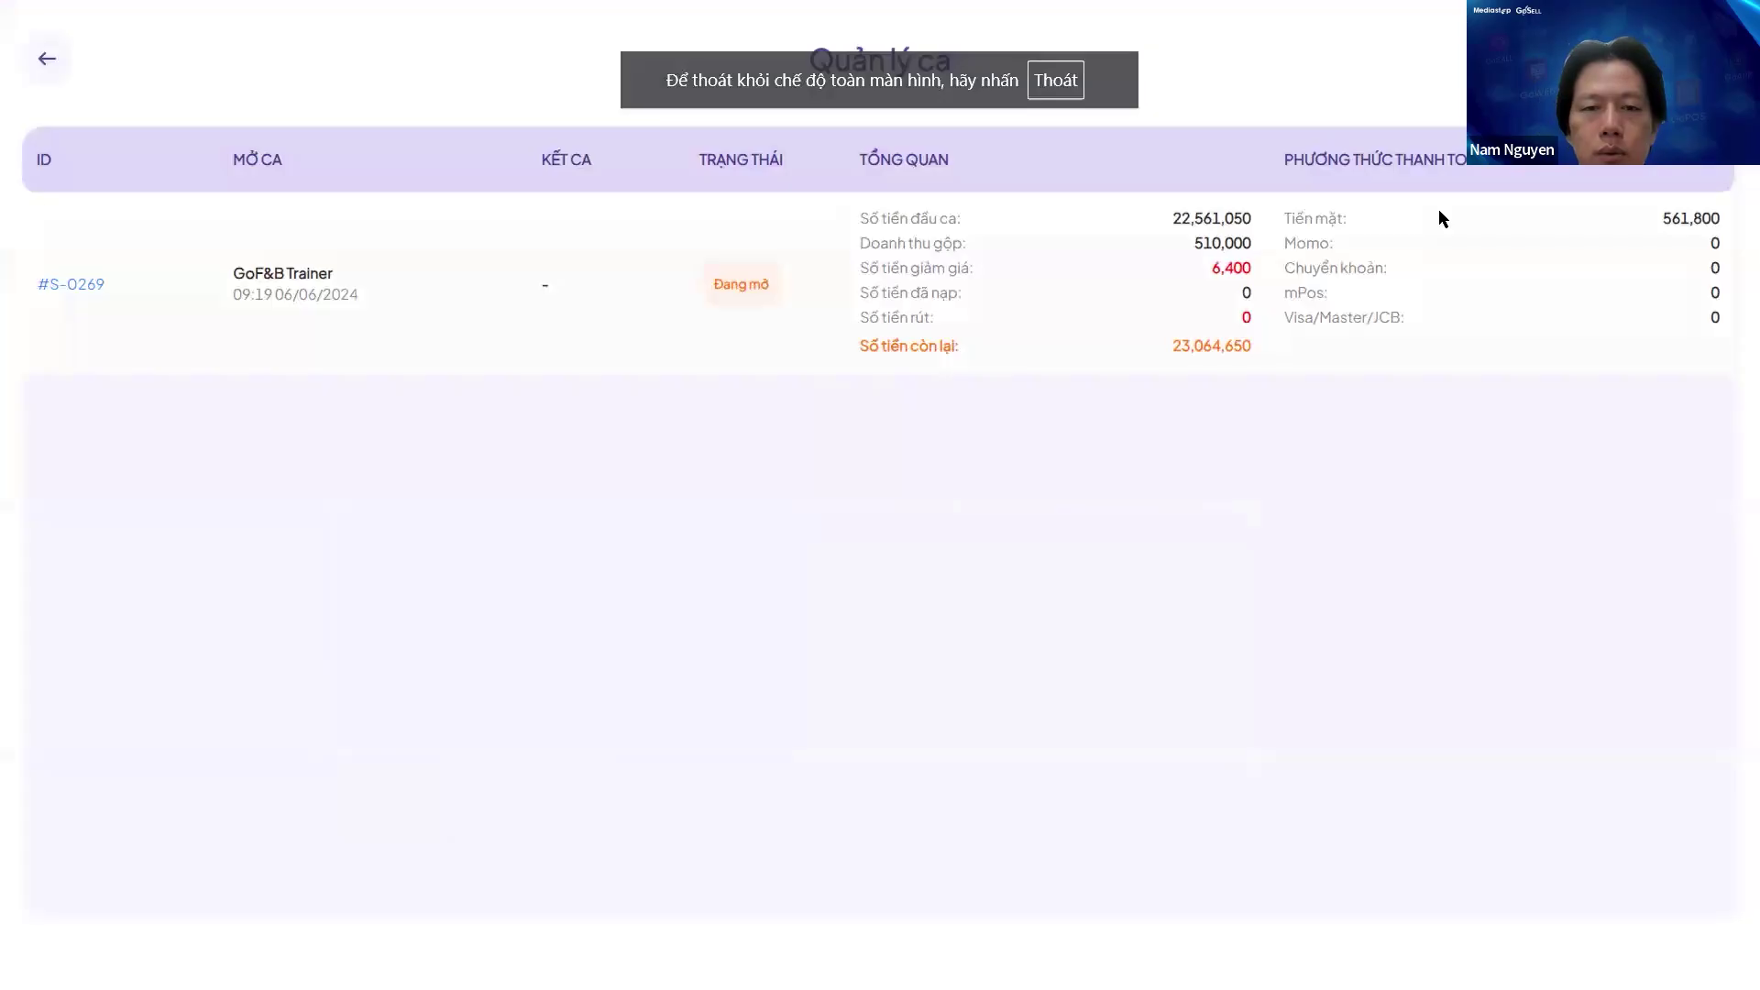
{"action": "left_click", "coordinate": [51, 61]}
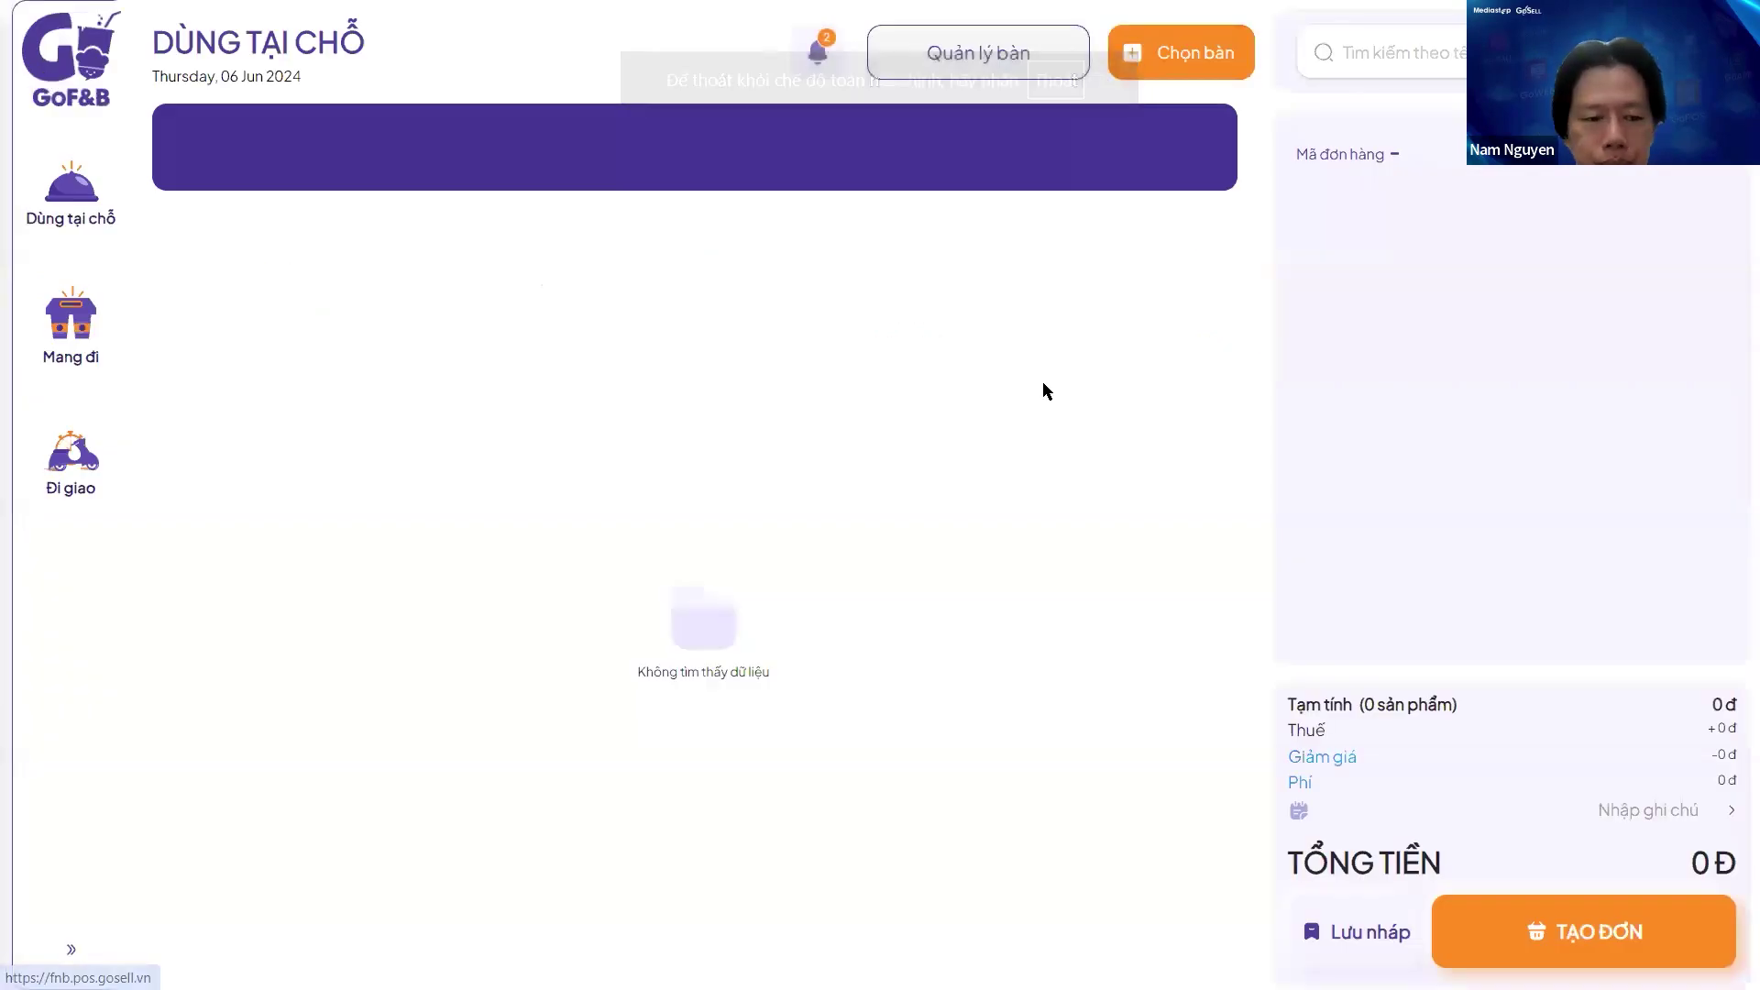
{"action": "left_click", "coordinate": [71, 949]}
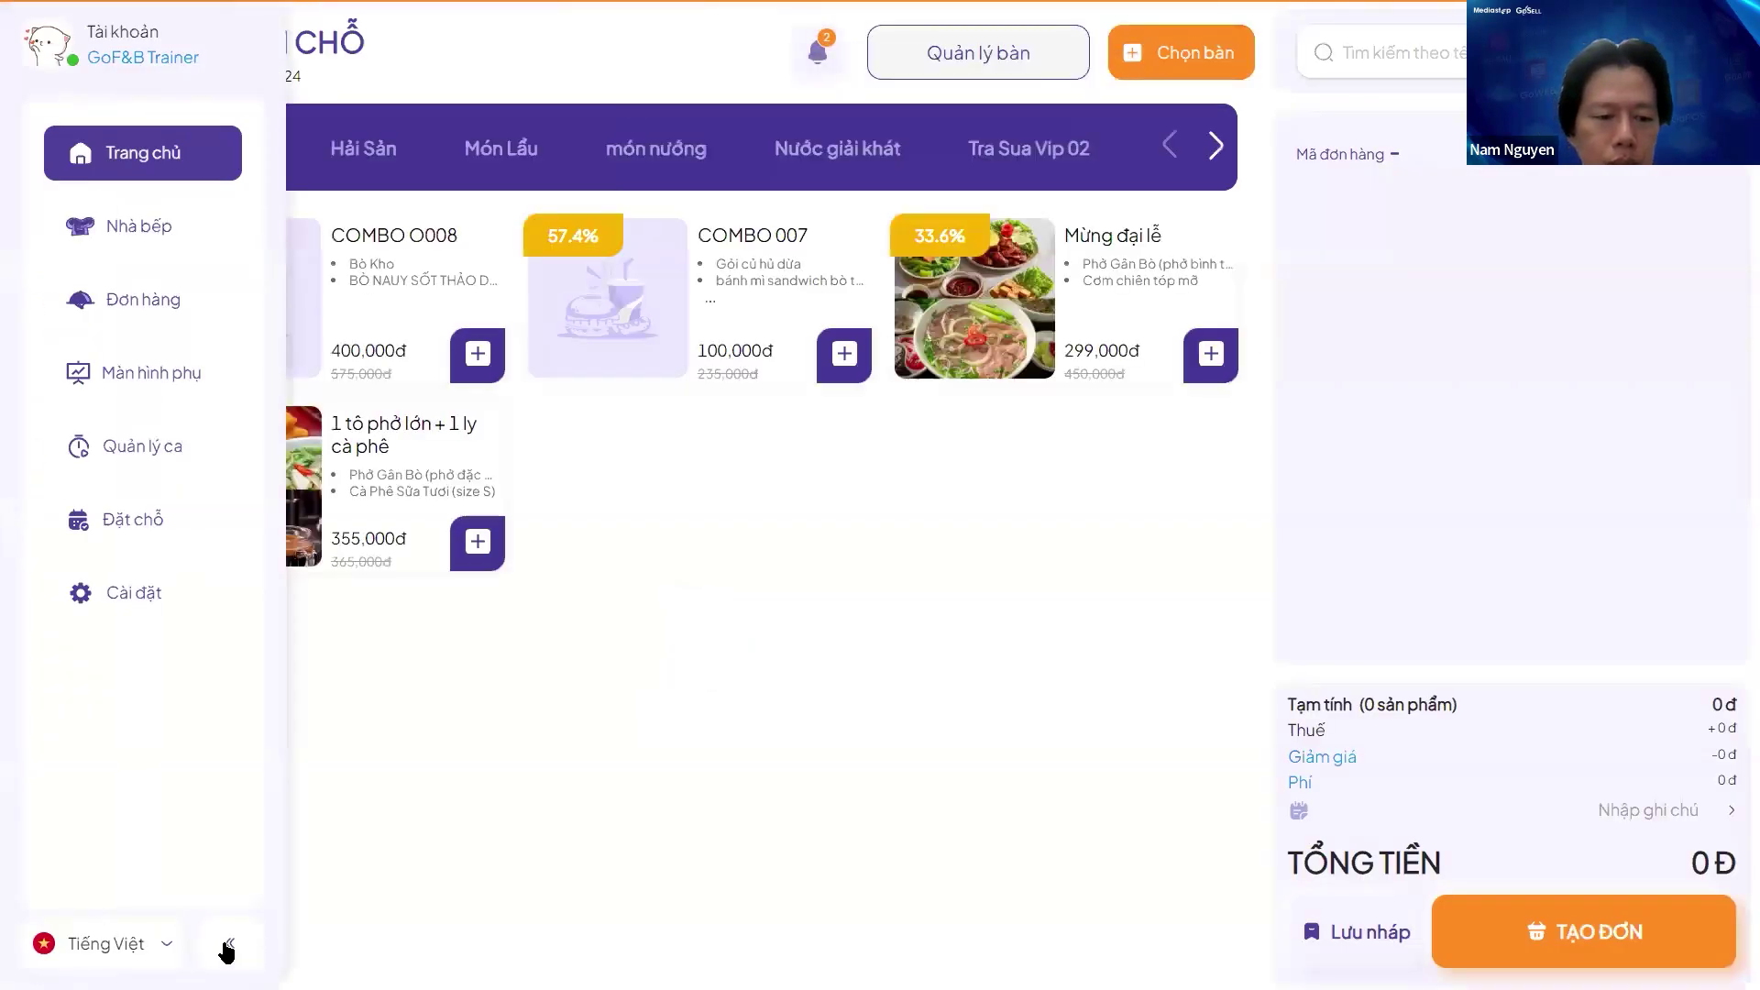
{"action": "key", "text": "Escape"}
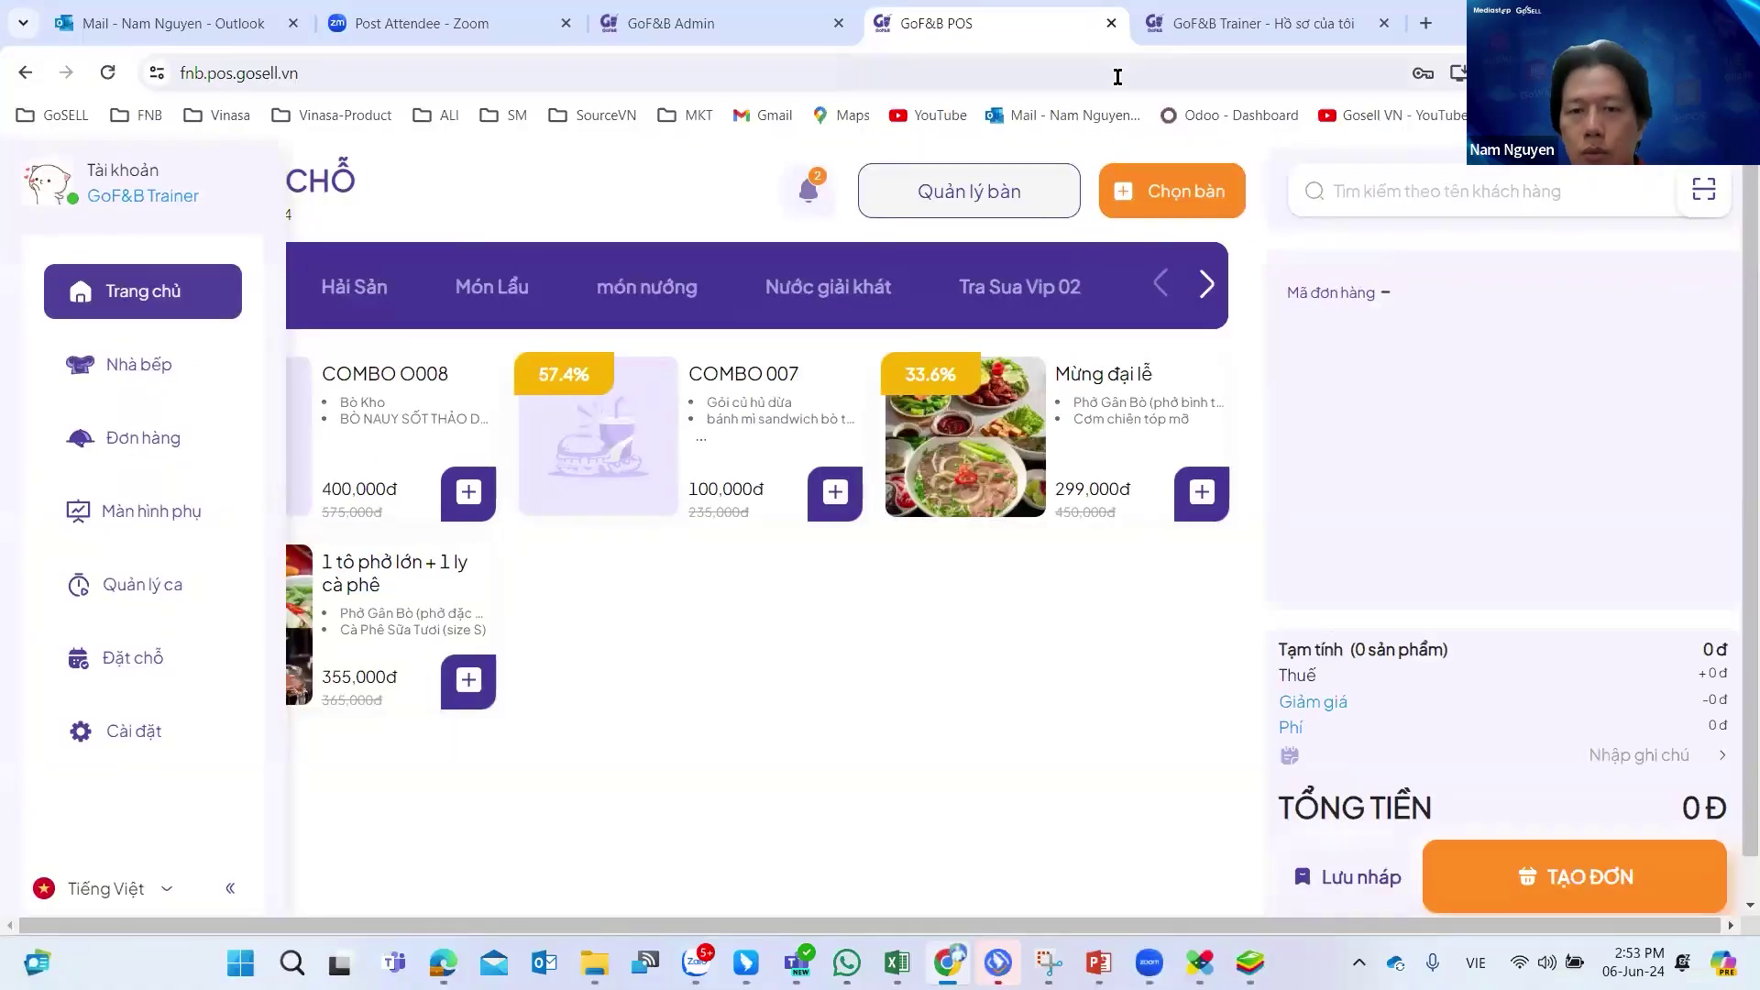
Close the POS and GoF&B Trainer store tabs, and reopen the bookmarked GoF&B POS in a new tab.
{"action": "left_click", "coordinate": [1110, 24]}
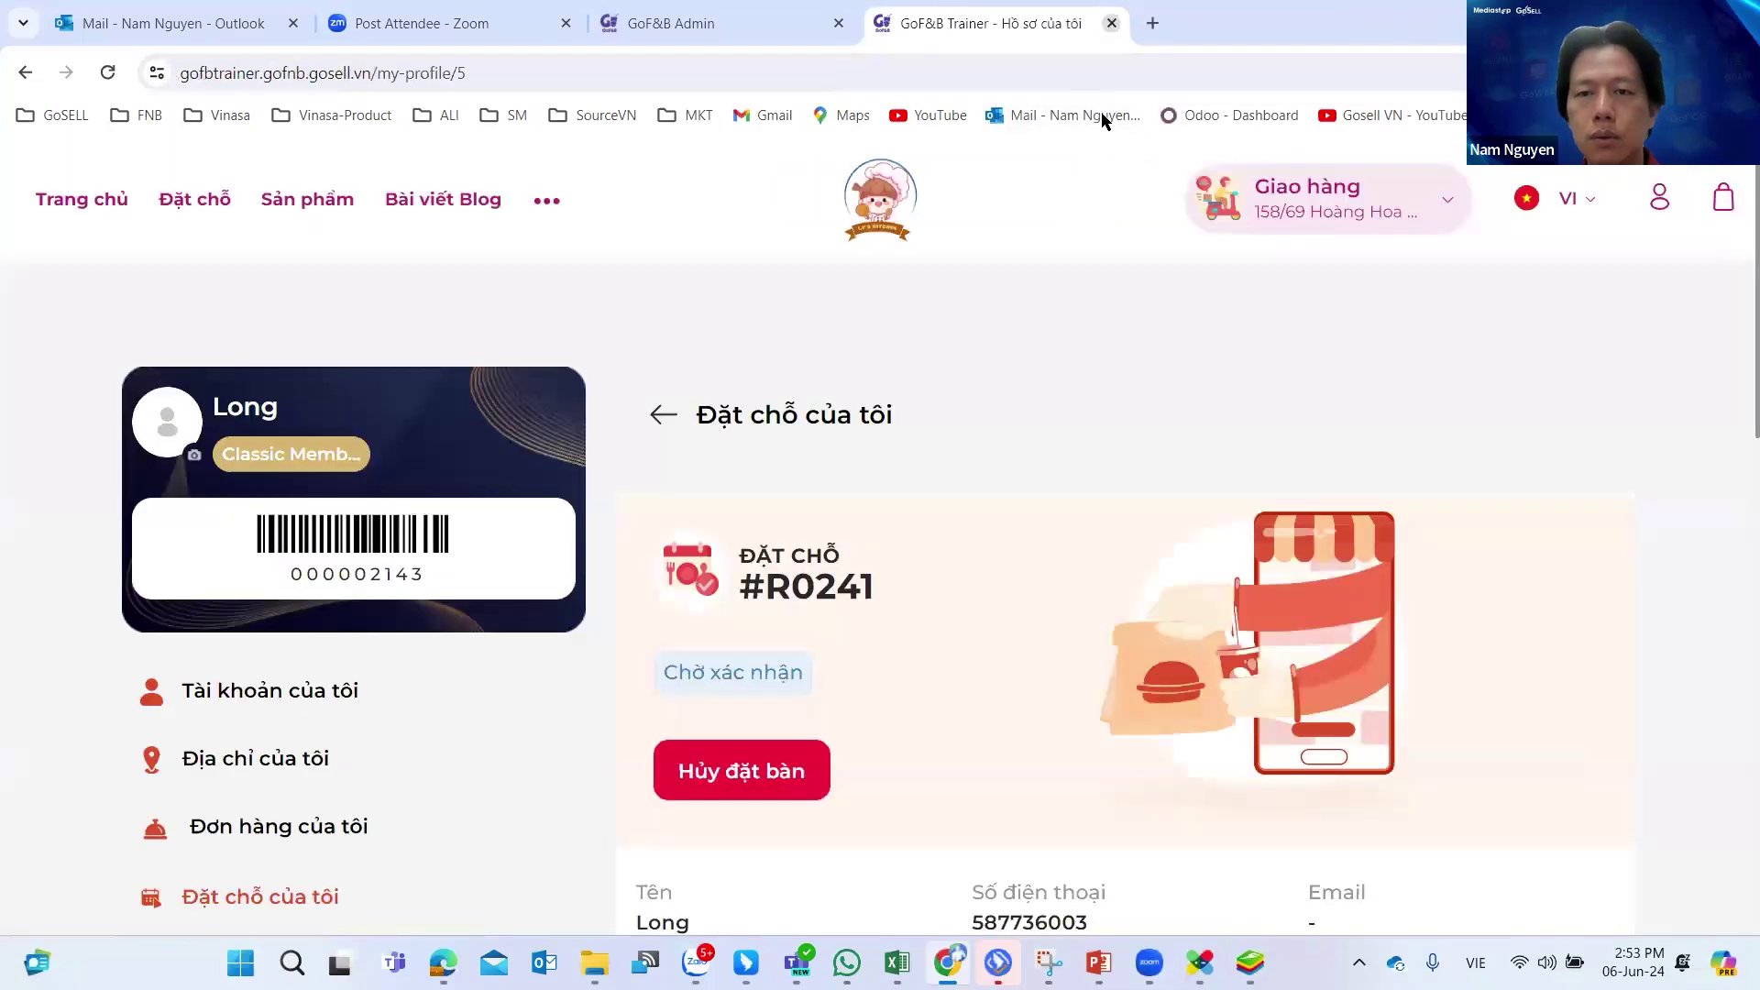
{"action": "left_click", "coordinate": [1111, 23]}
{"action": "left_click", "coordinate": [880, 23]}
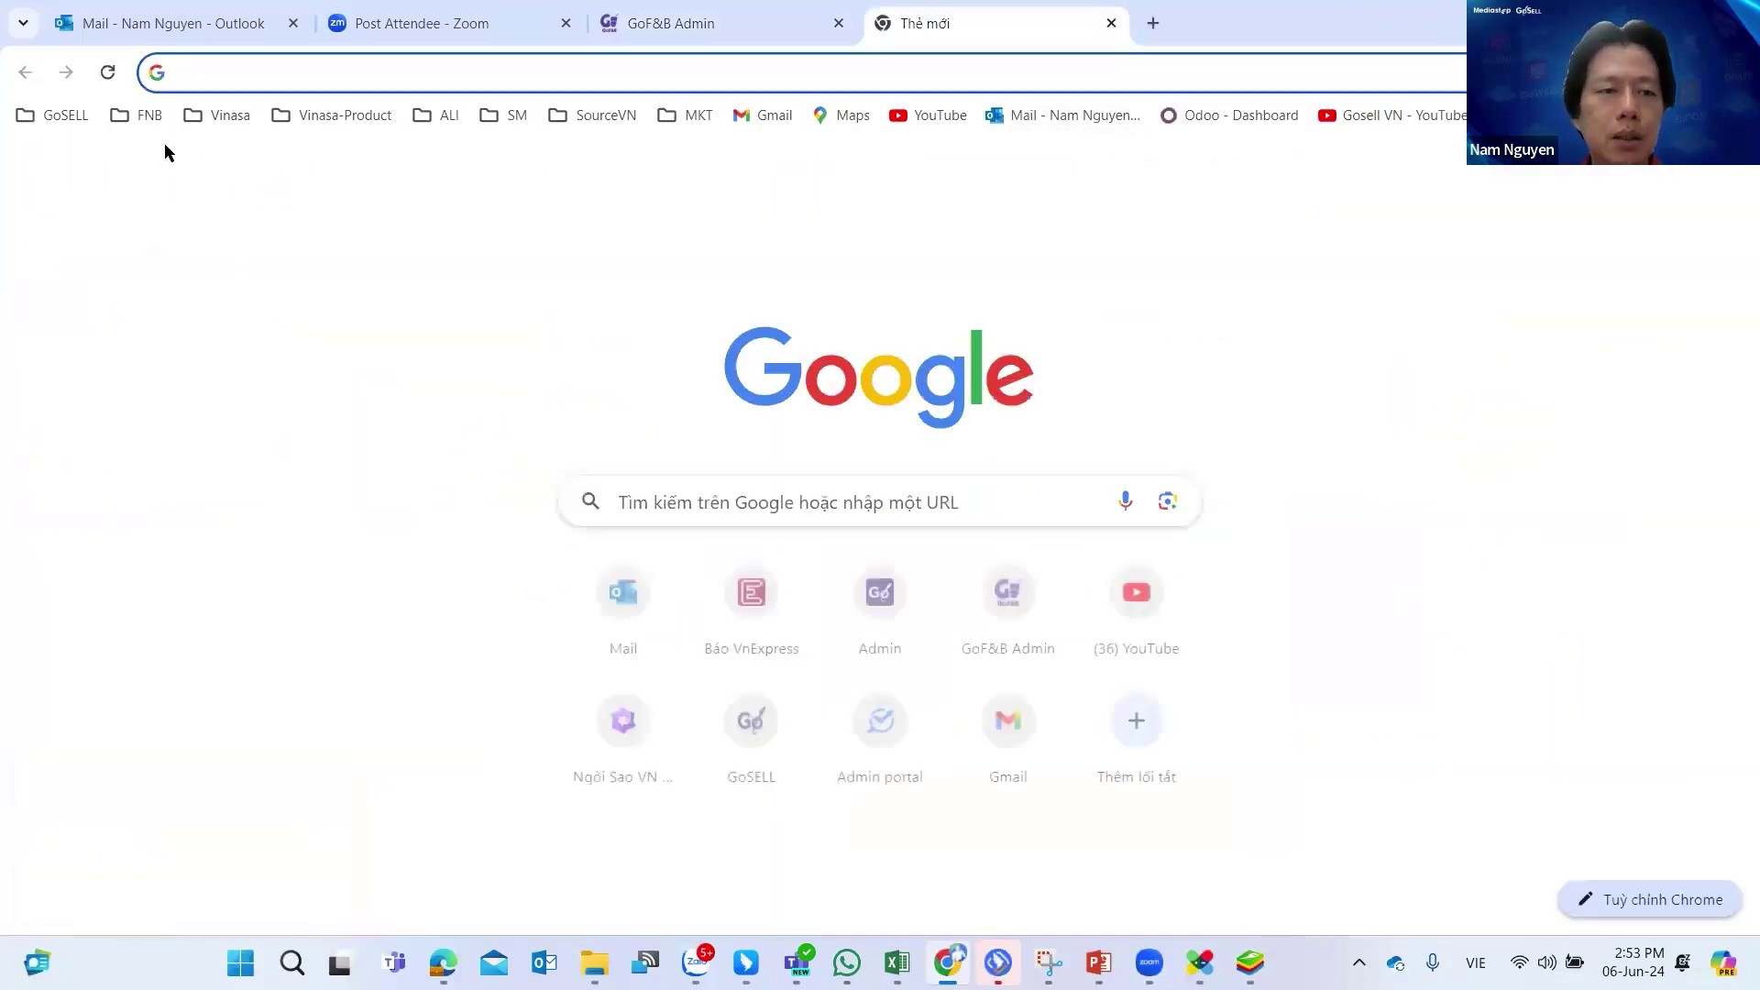
{"action": "left_click", "coordinate": [143, 114]}
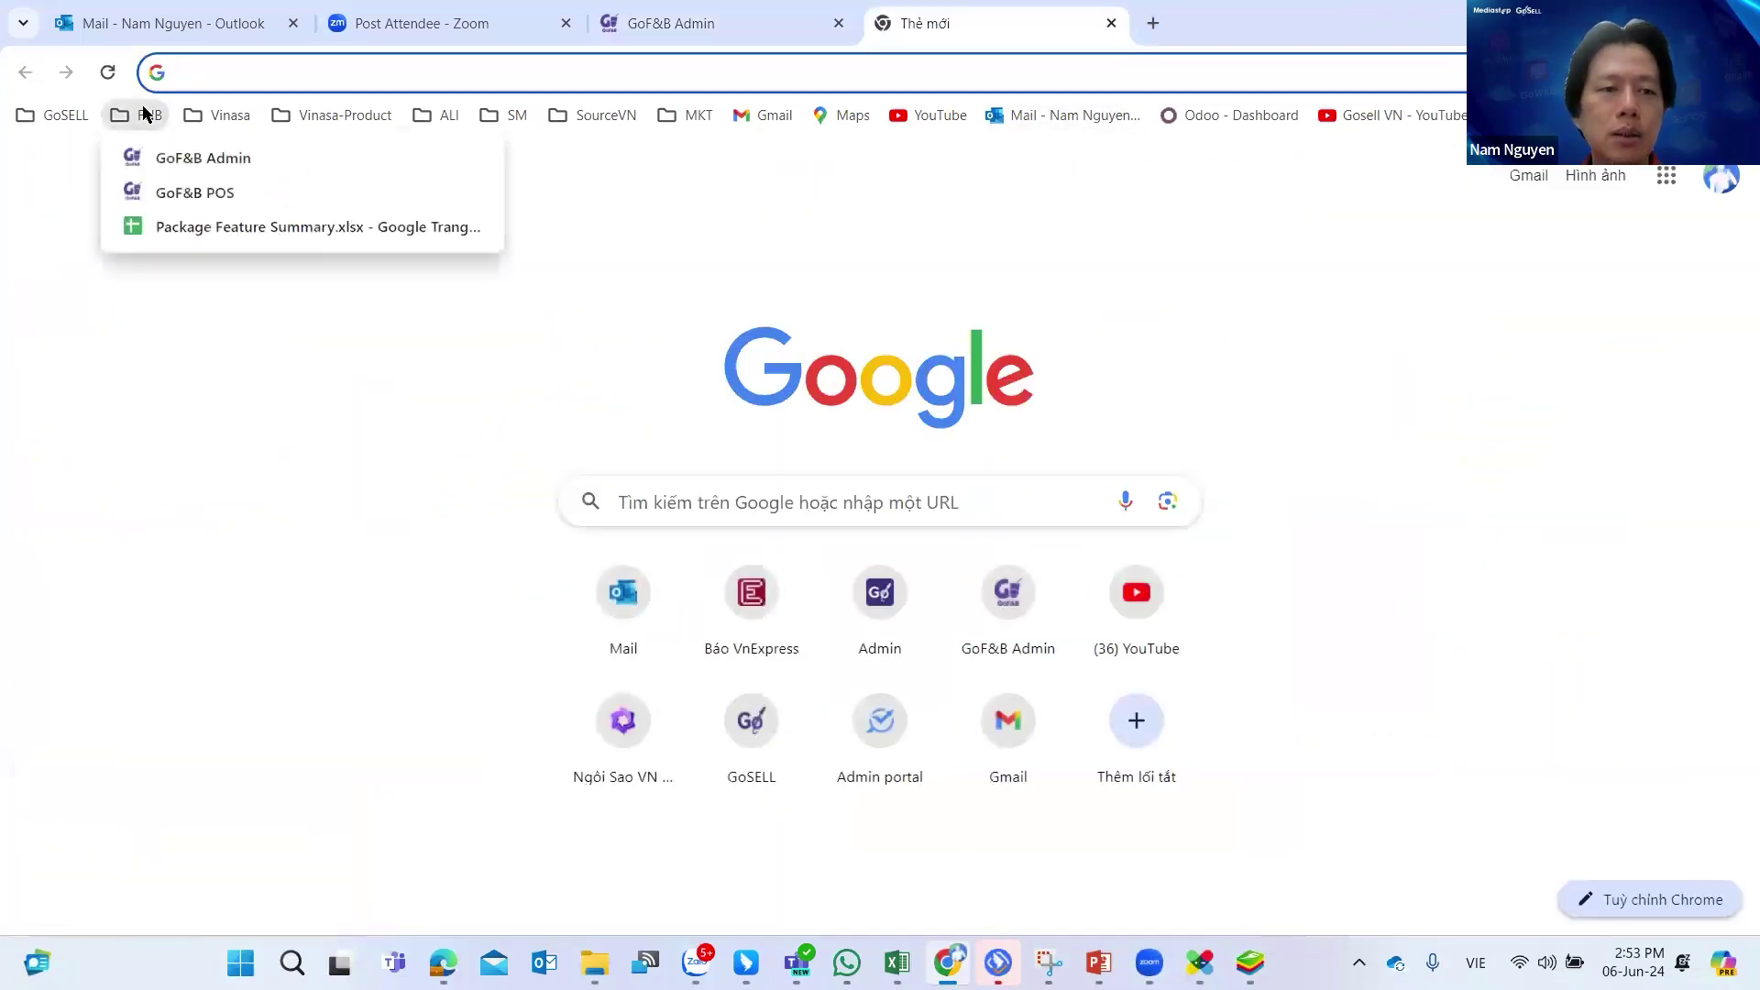
{"action": "left_click", "coordinate": [196, 191]}
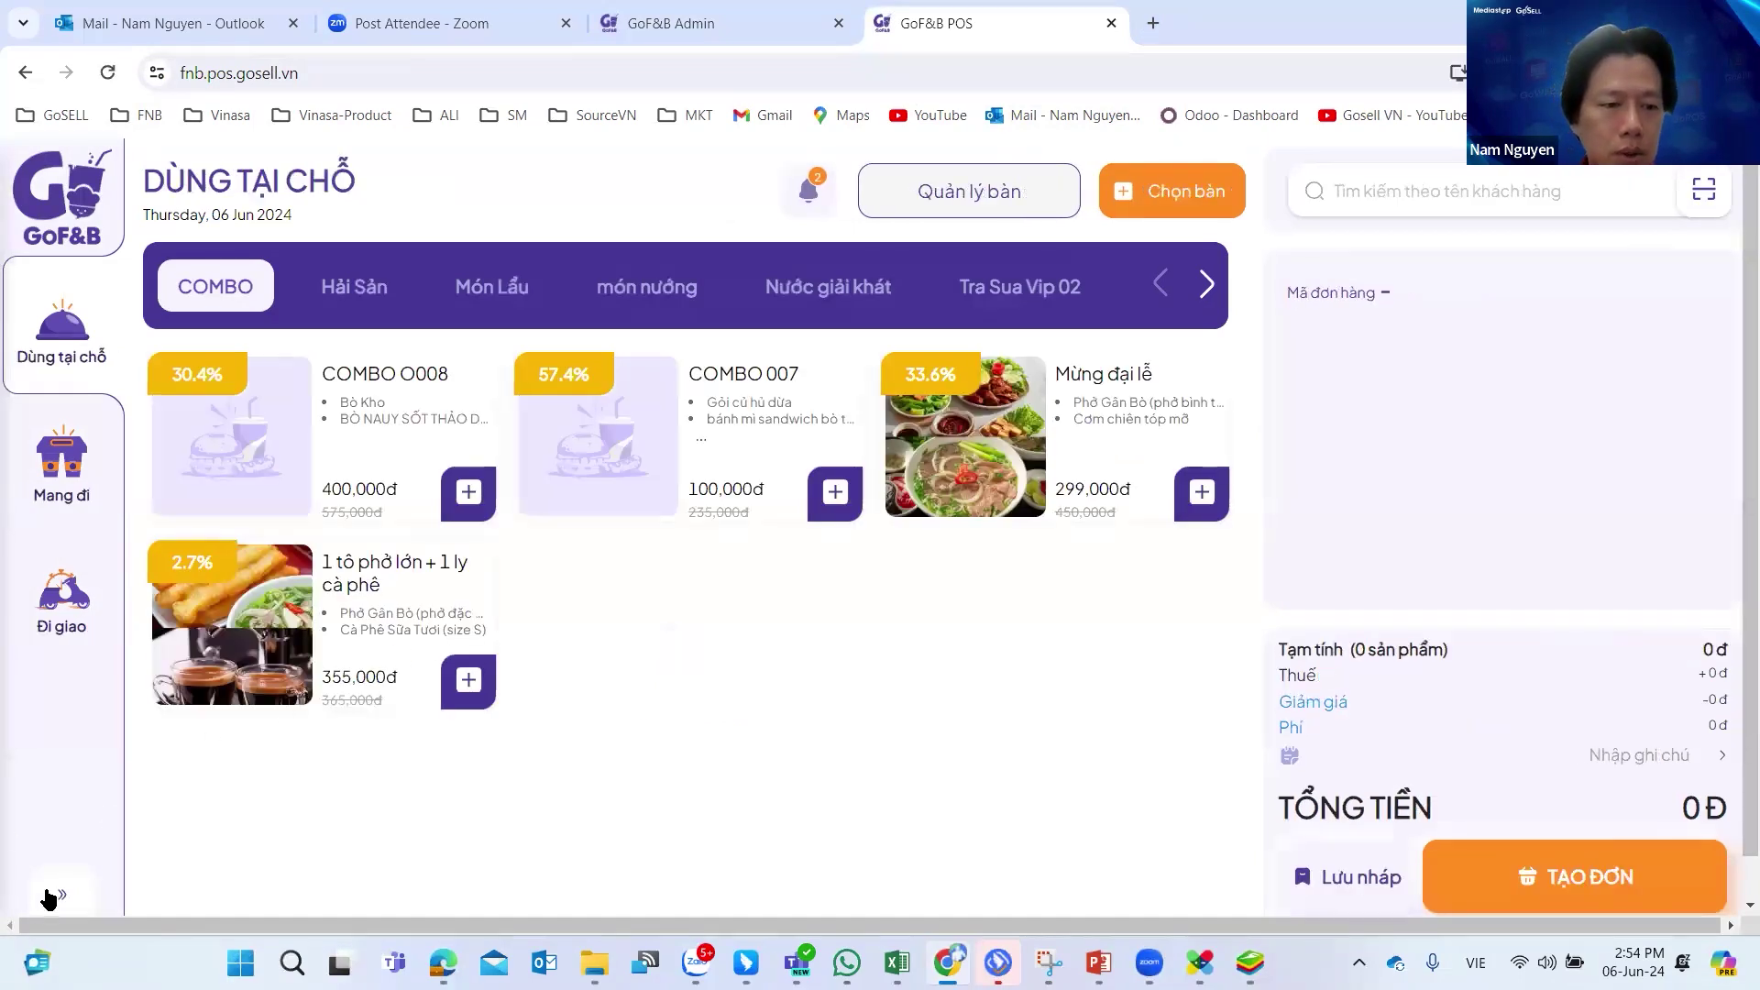
Log the current account out of GoF&B POS.
{"action": "scroll", "coordinate": [57, 780], "scroll_direction": "down", "scroll_amount": 1}
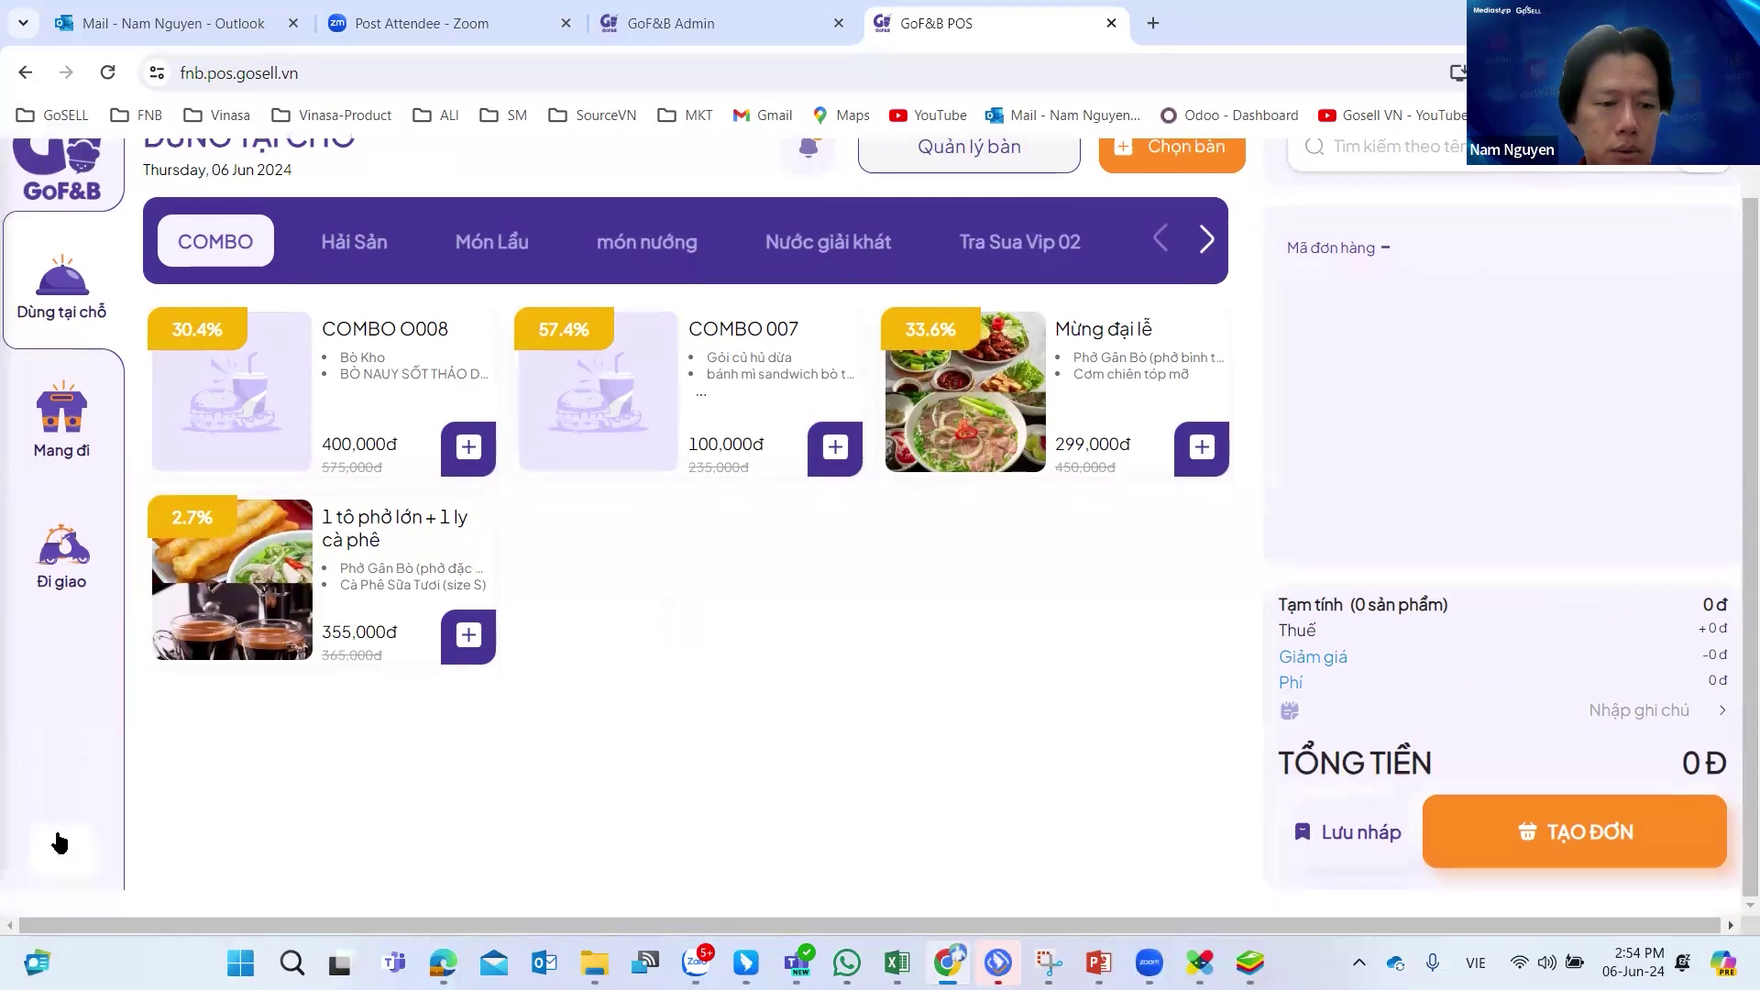
{"action": "left_click", "coordinate": [60, 853]}
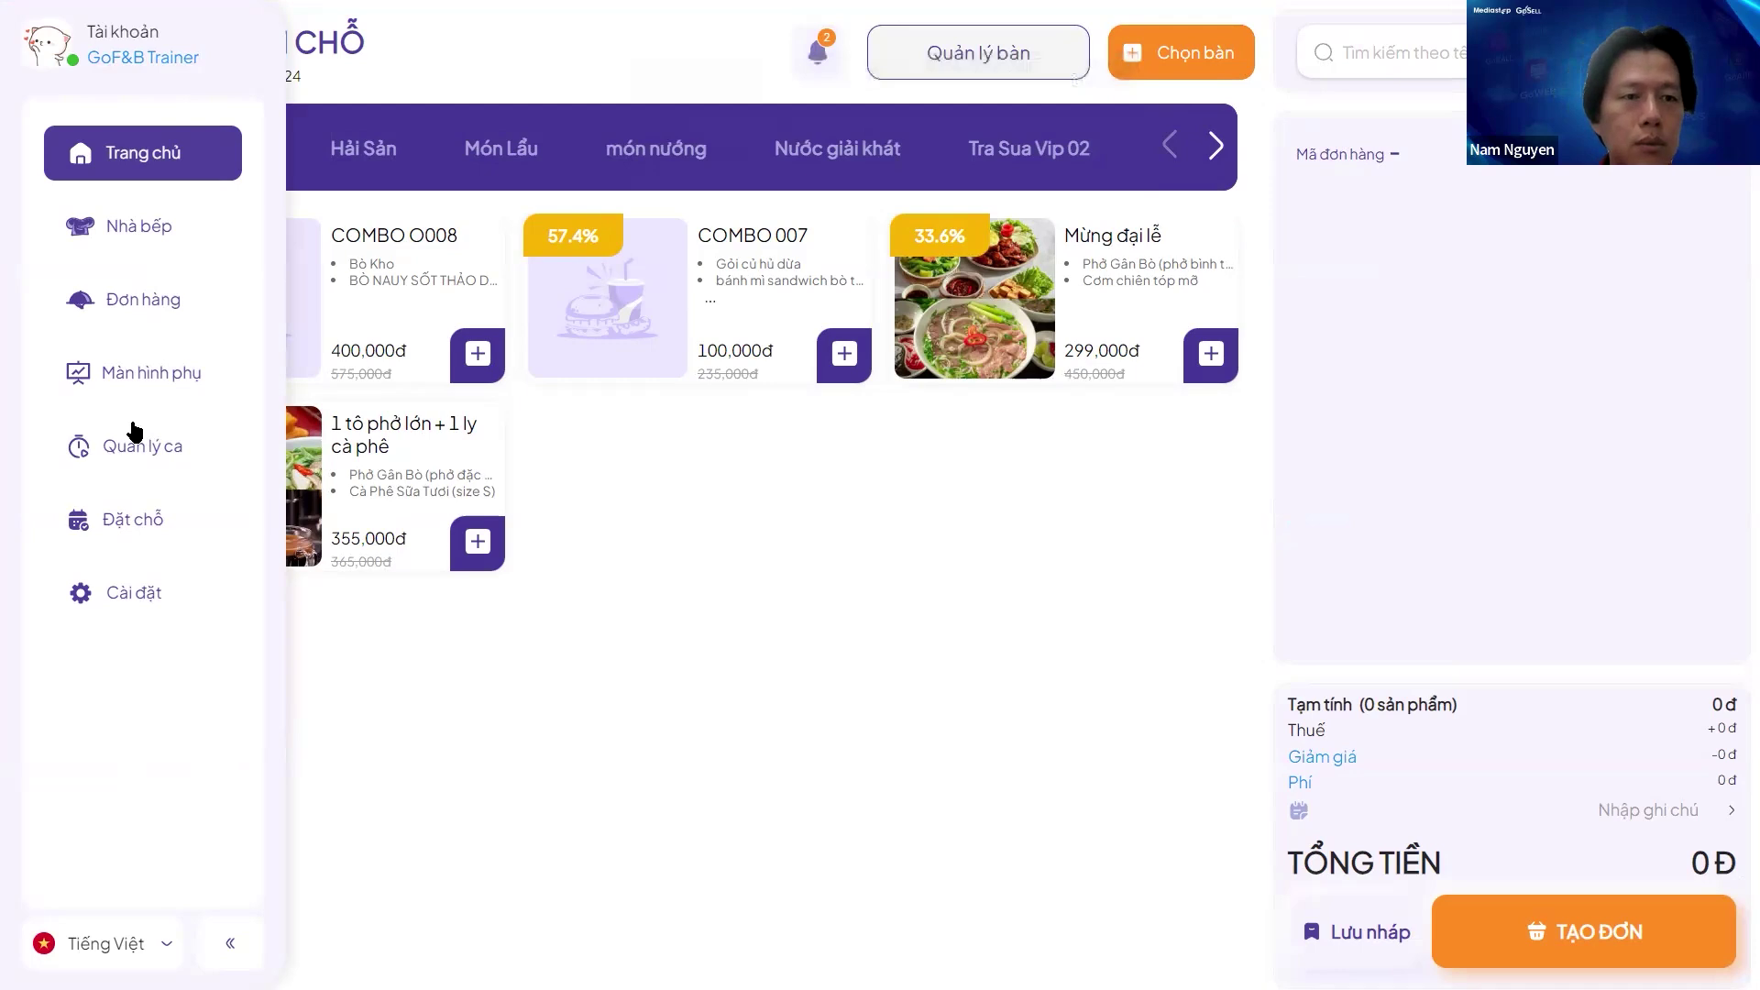
{"action": "left_click", "coordinate": [149, 56]}
{"action": "left_click", "coordinate": [137, 163]}
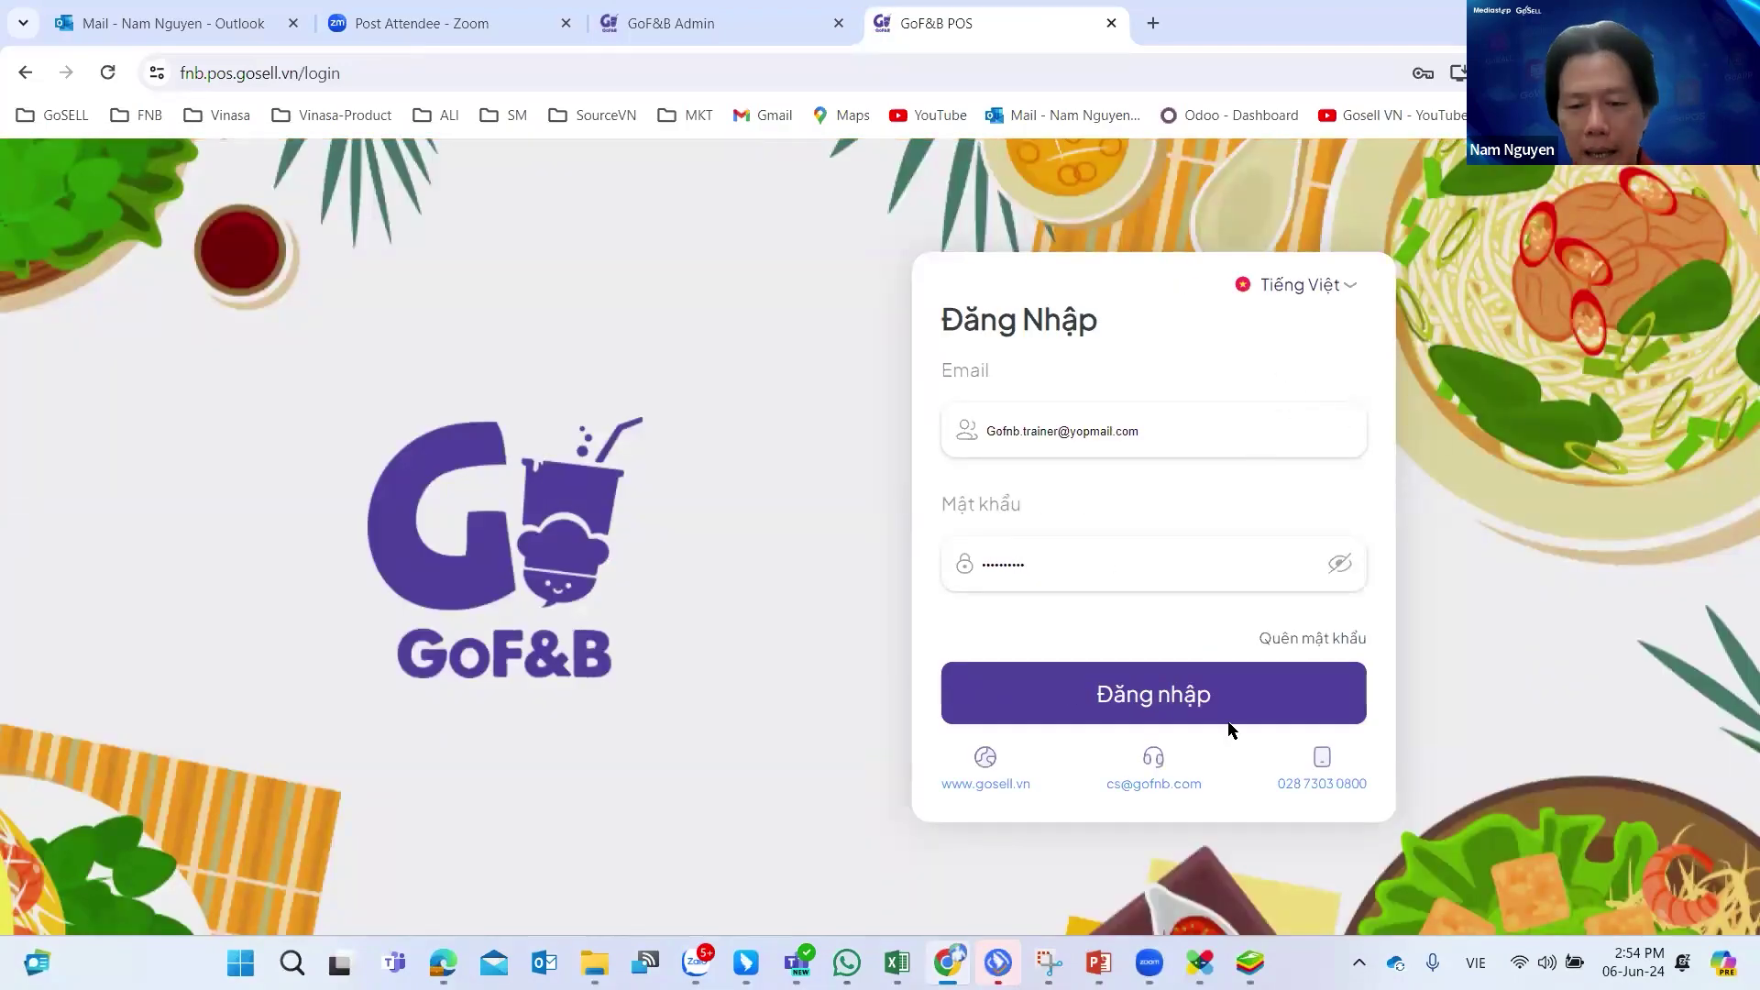
Log in to the POS with the prefilled account and choose the Quận Tân Bình branch.
{"action": "left_click", "coordinate": [1193, 697]}
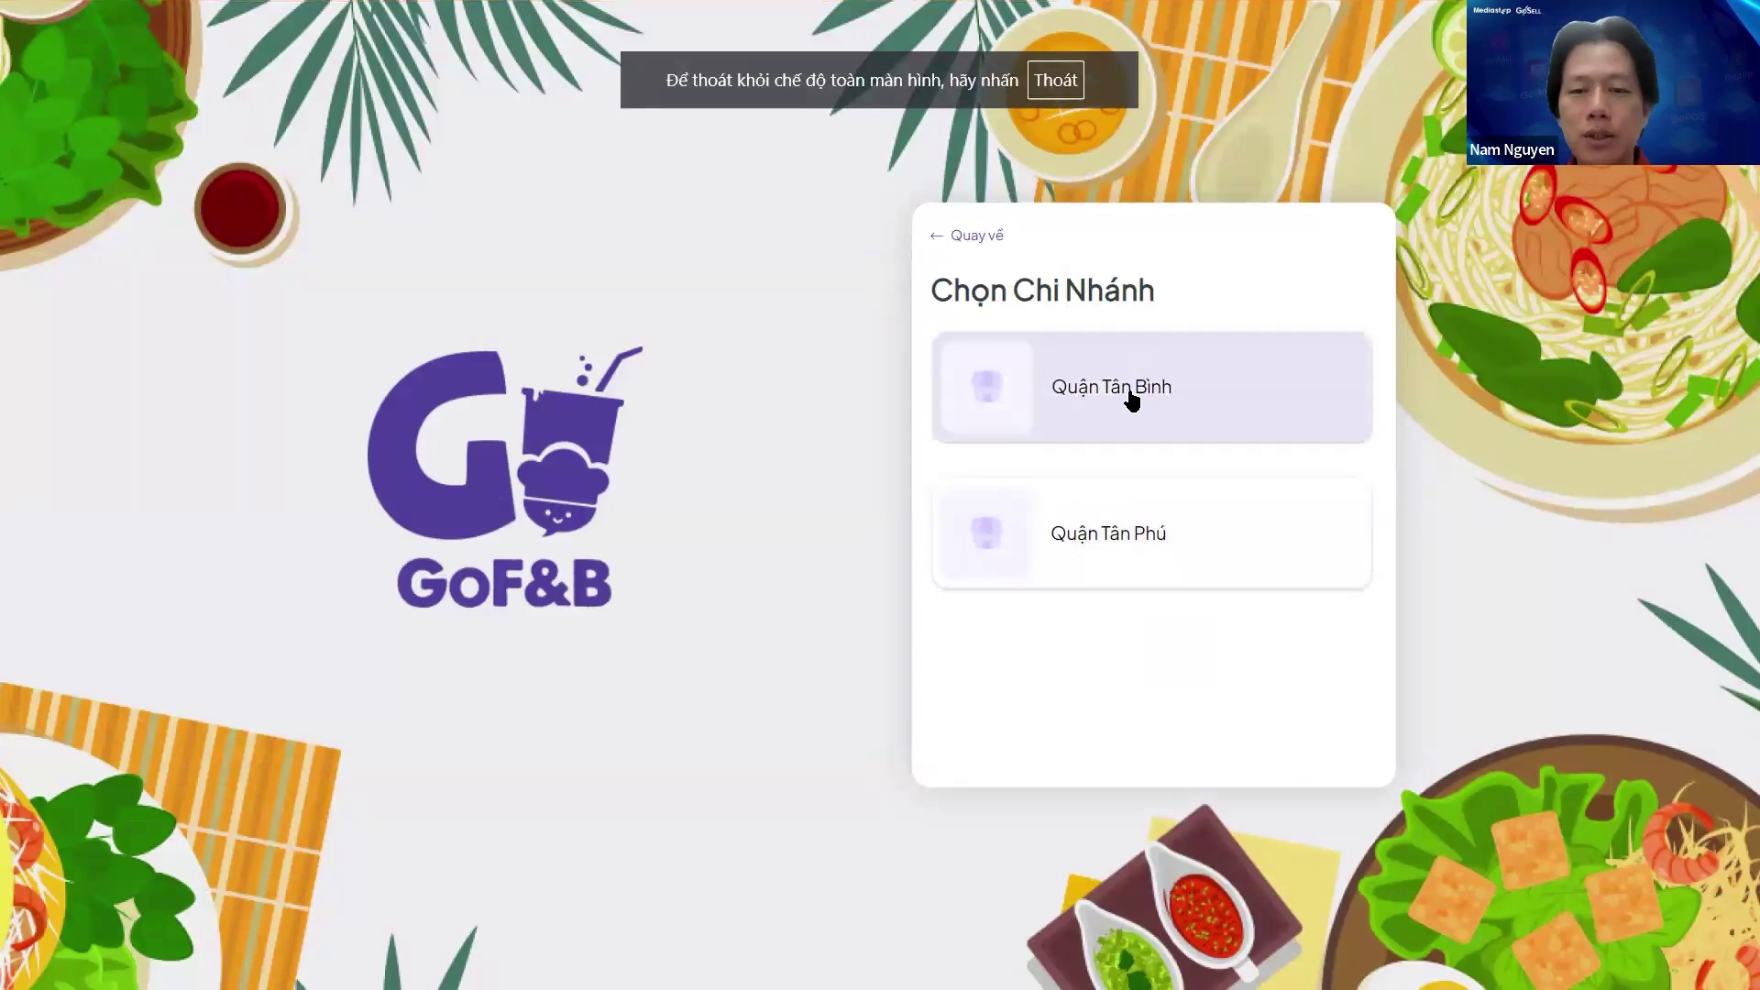
{"action": "left_click", "coordinate": [1191, 393]}
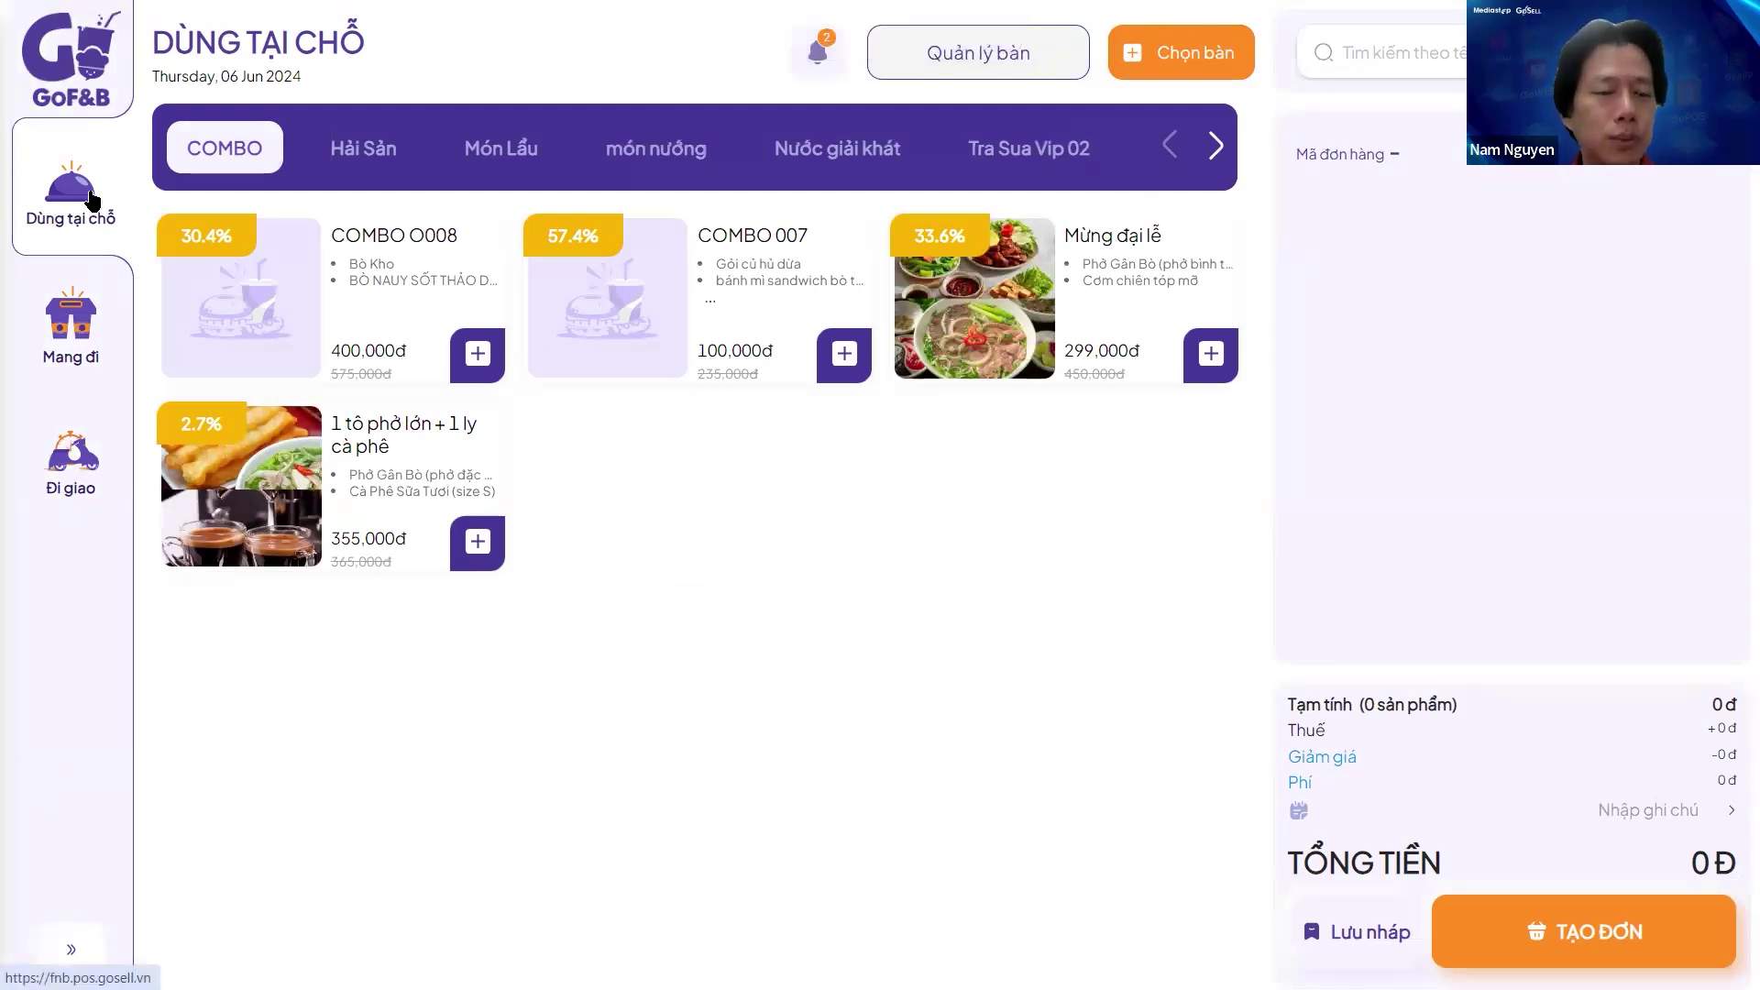
Show the Mang đi and Đi giao order screens, and add one COMBO 007 to the delivery order.
{"action": "left_click", "coordinate": [61, 328]}
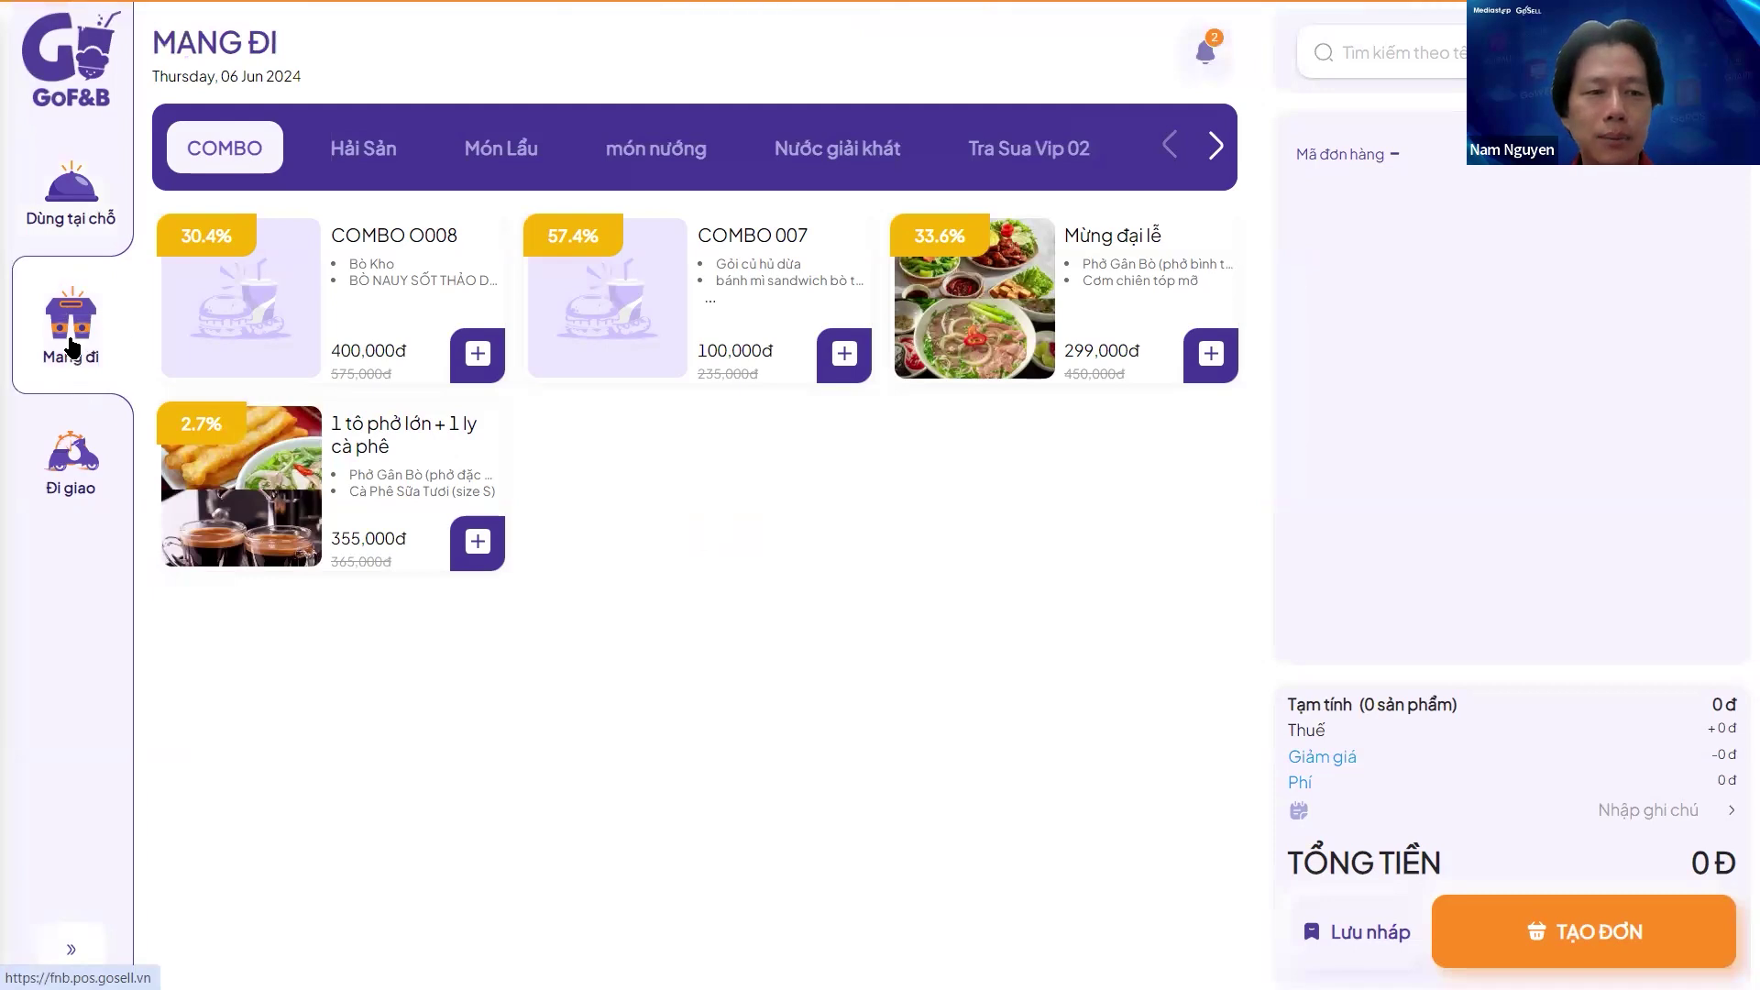
{"action": "left_click", "coordinate": [60, 495]}
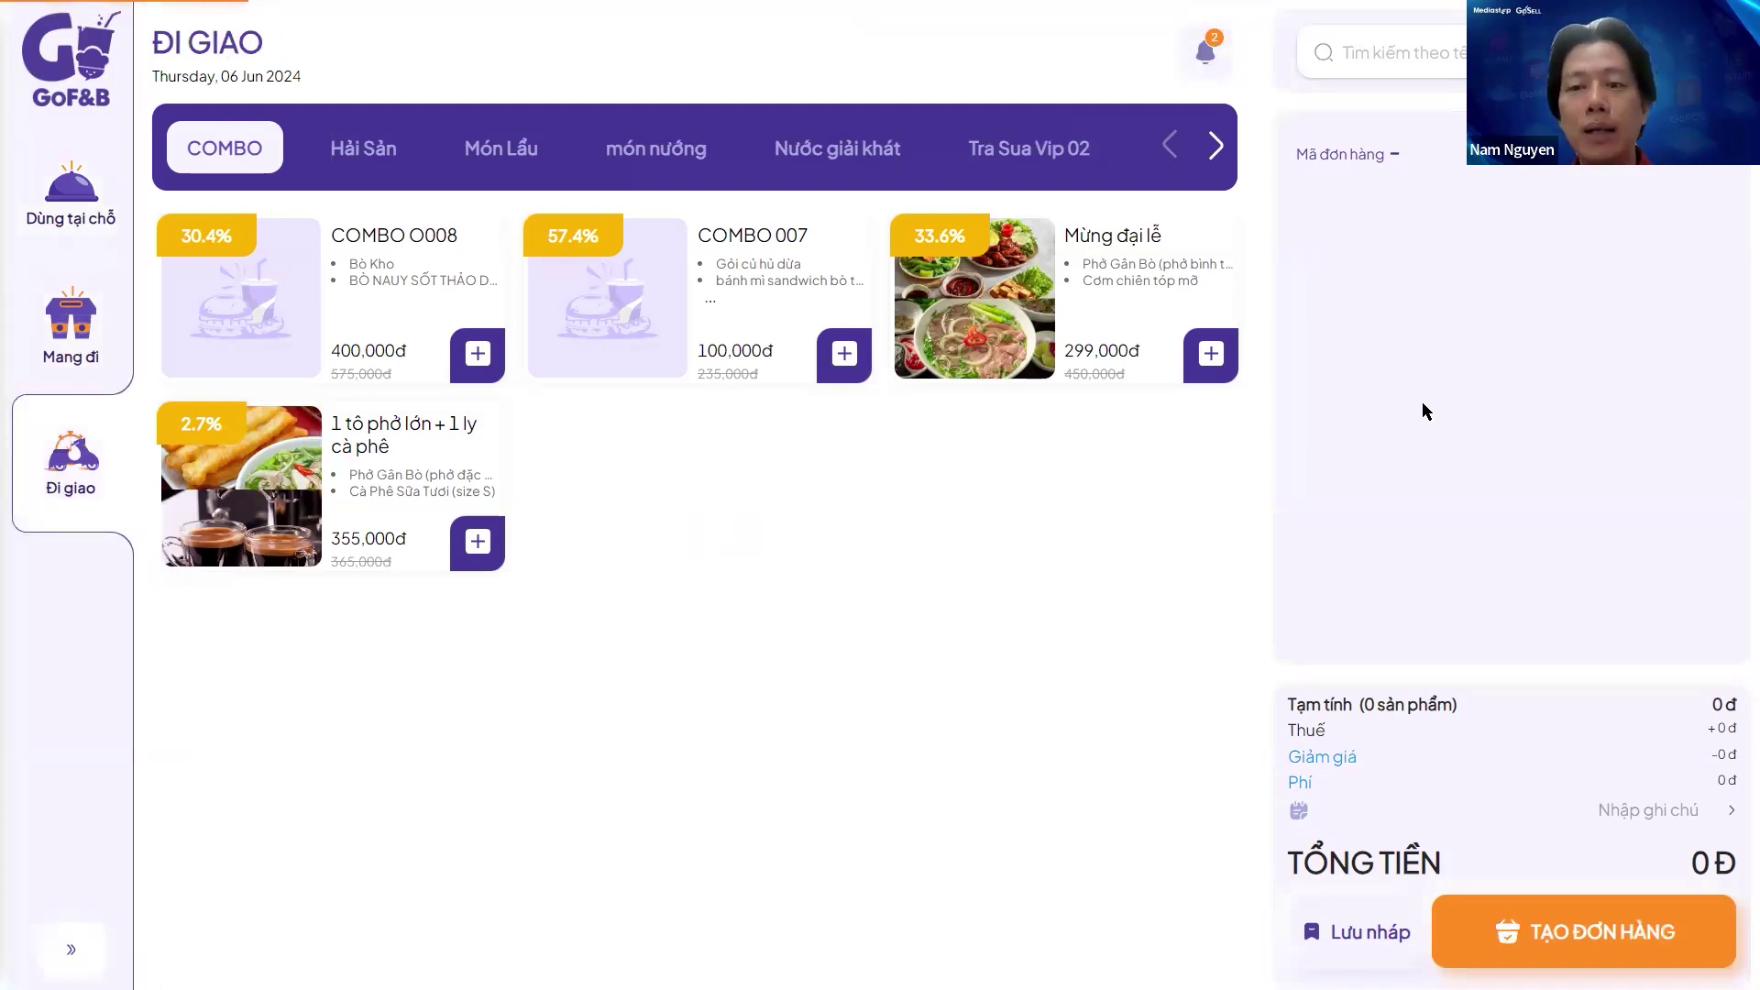
{"action": "left_click", "coordinate": [844, 353]}
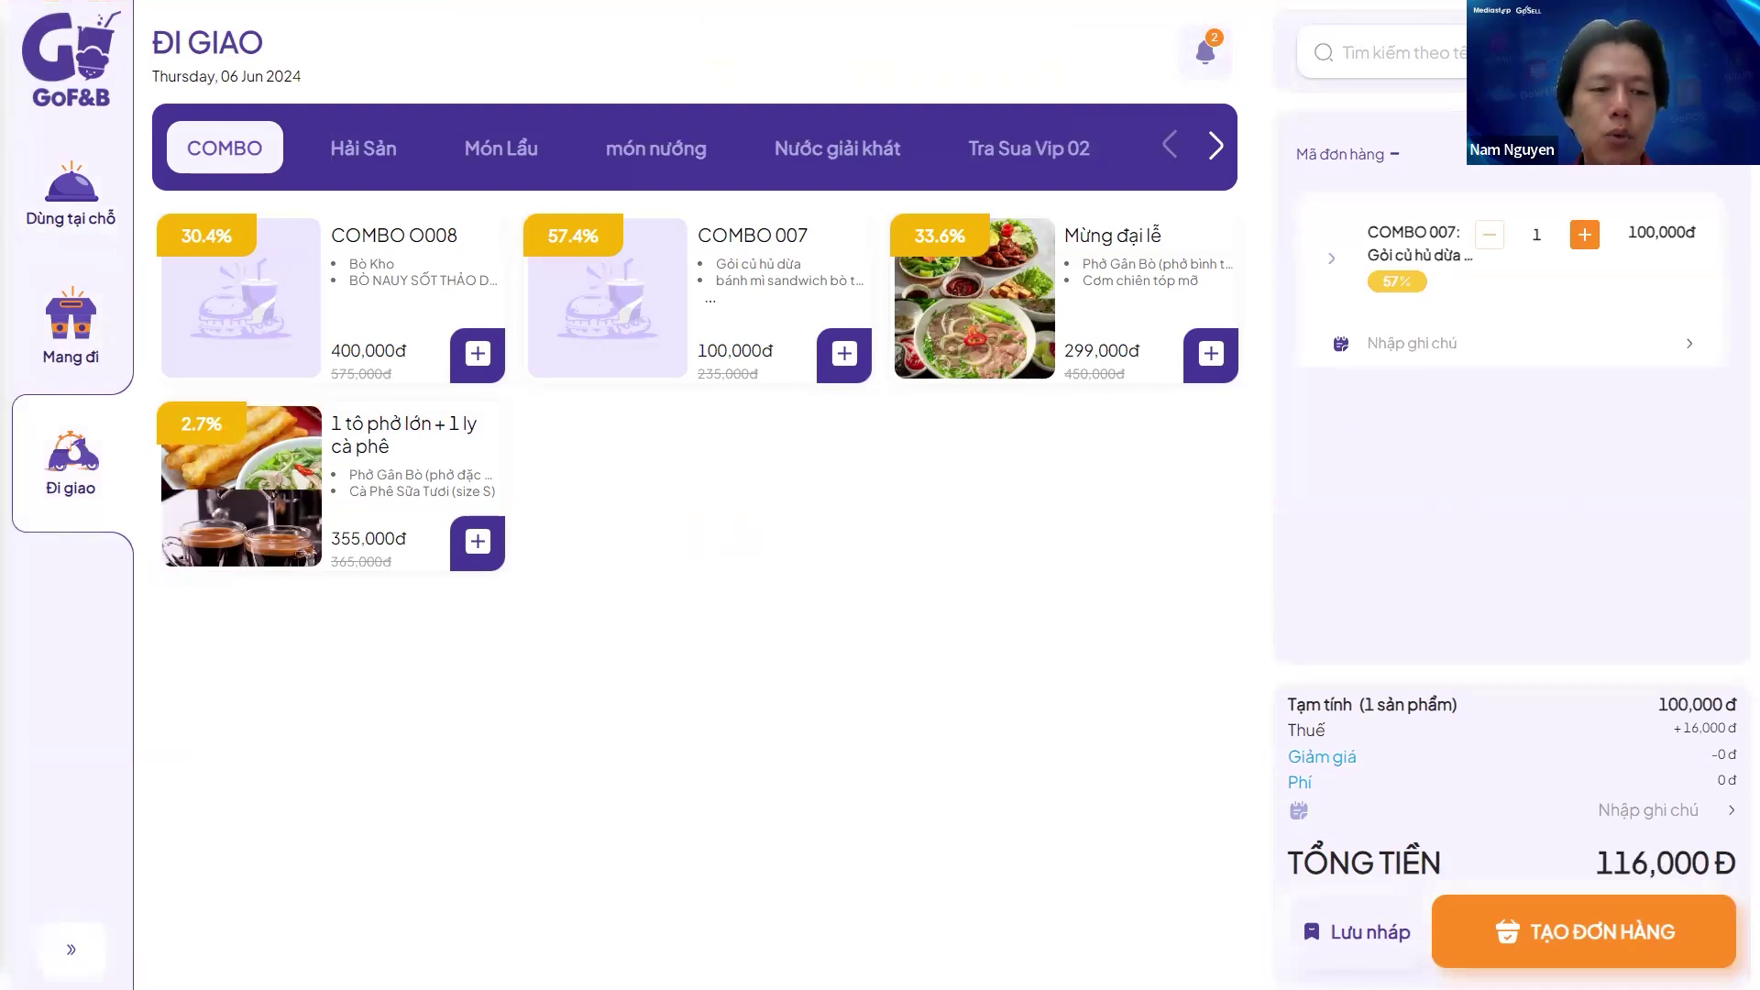
Open the current shift's statistics from Quản lý ca, view its cash book Sổ quỹ, and bring up the Rút tiền form.
{"action": "mouse_move", "coordinate": [128, 477]}
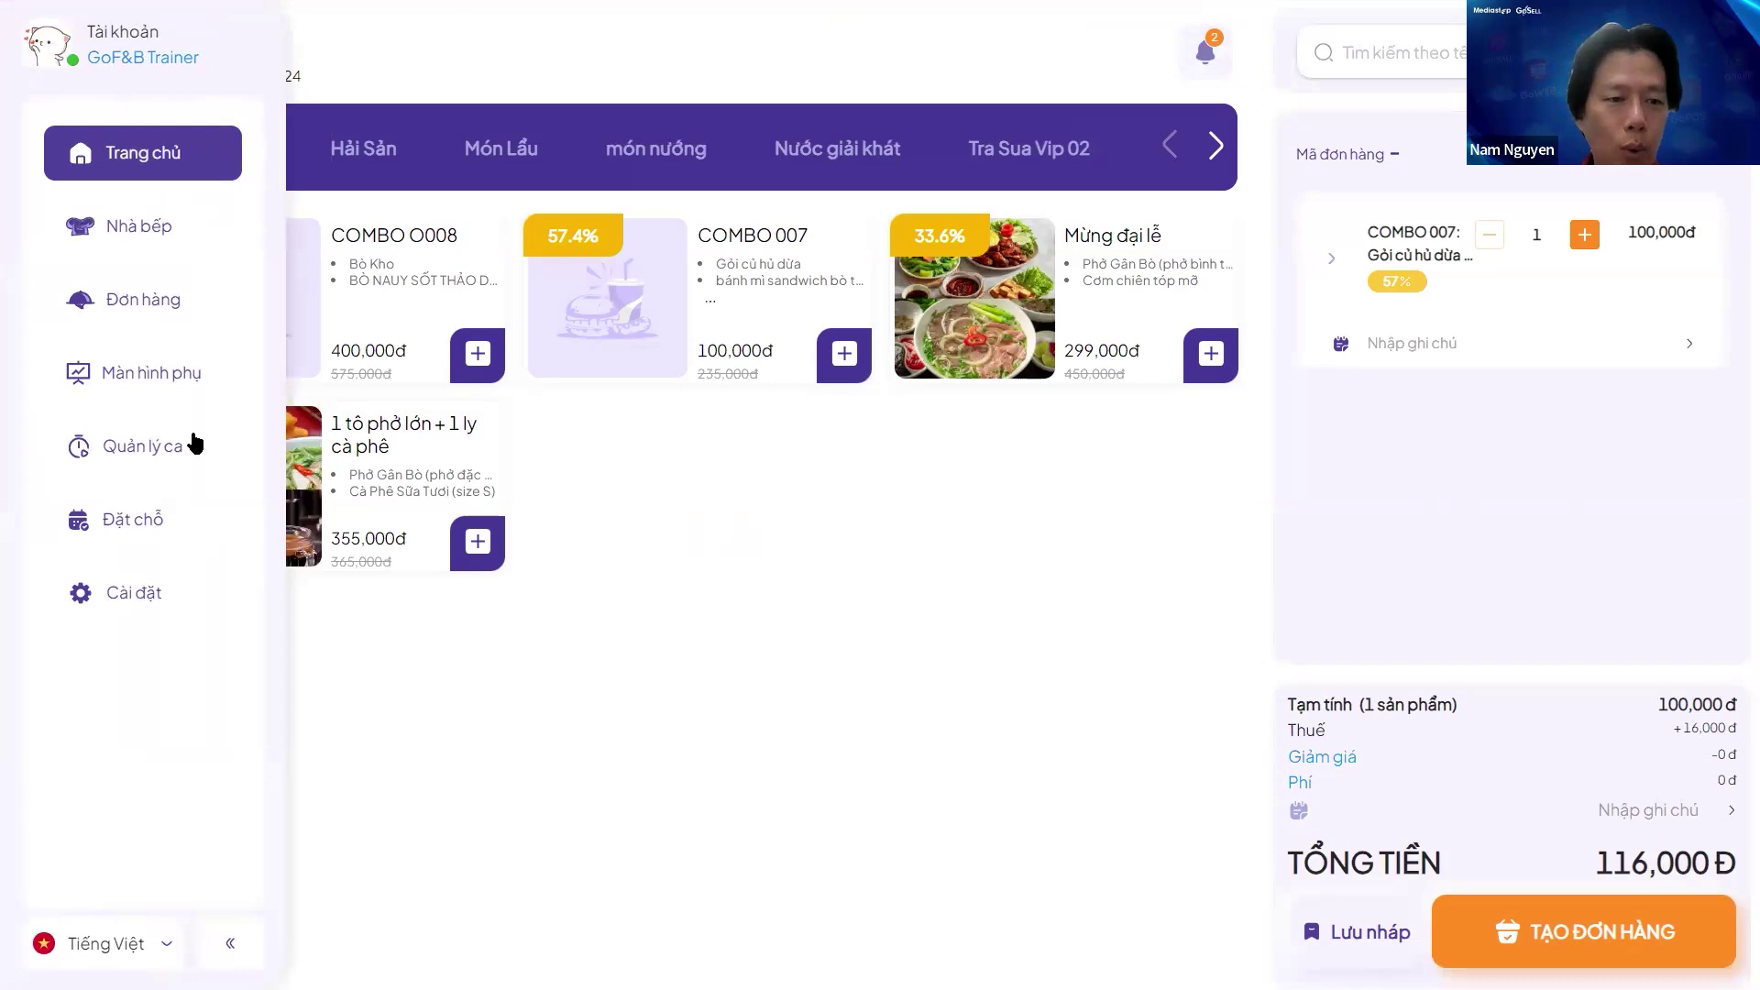
{"action": "left_click", "coordinate": [120, 457]}
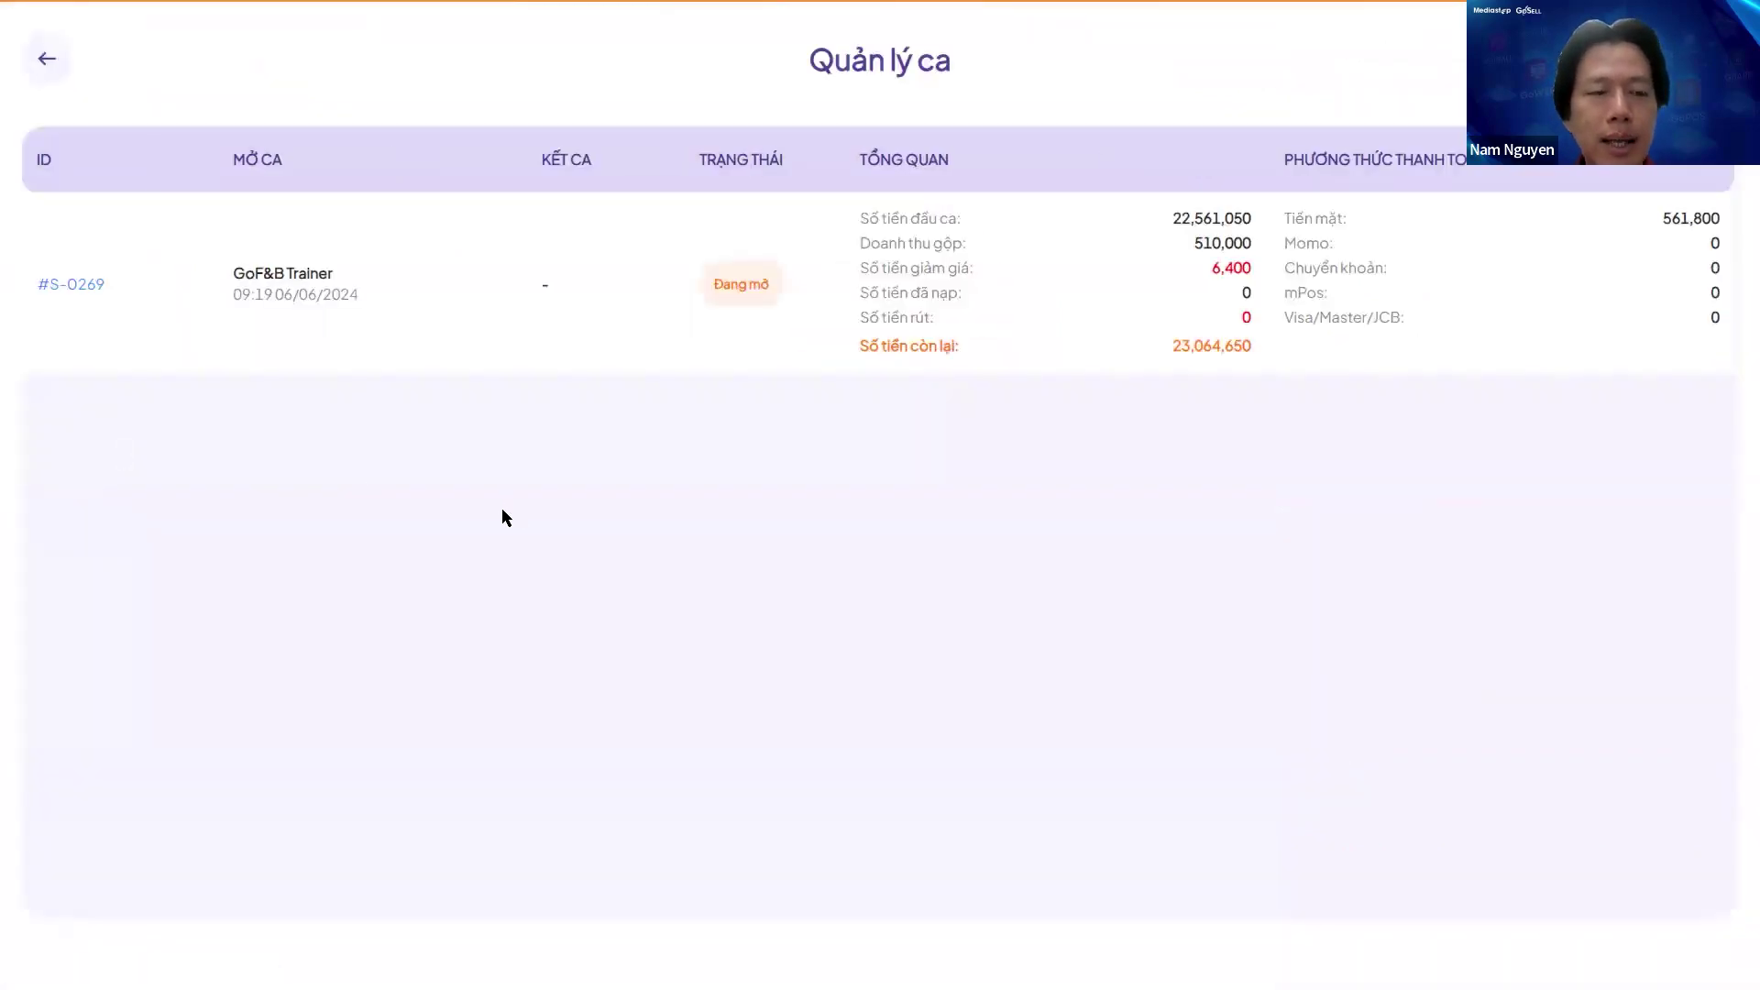
{"action": "left_click", "coordinate": [85, 285]}
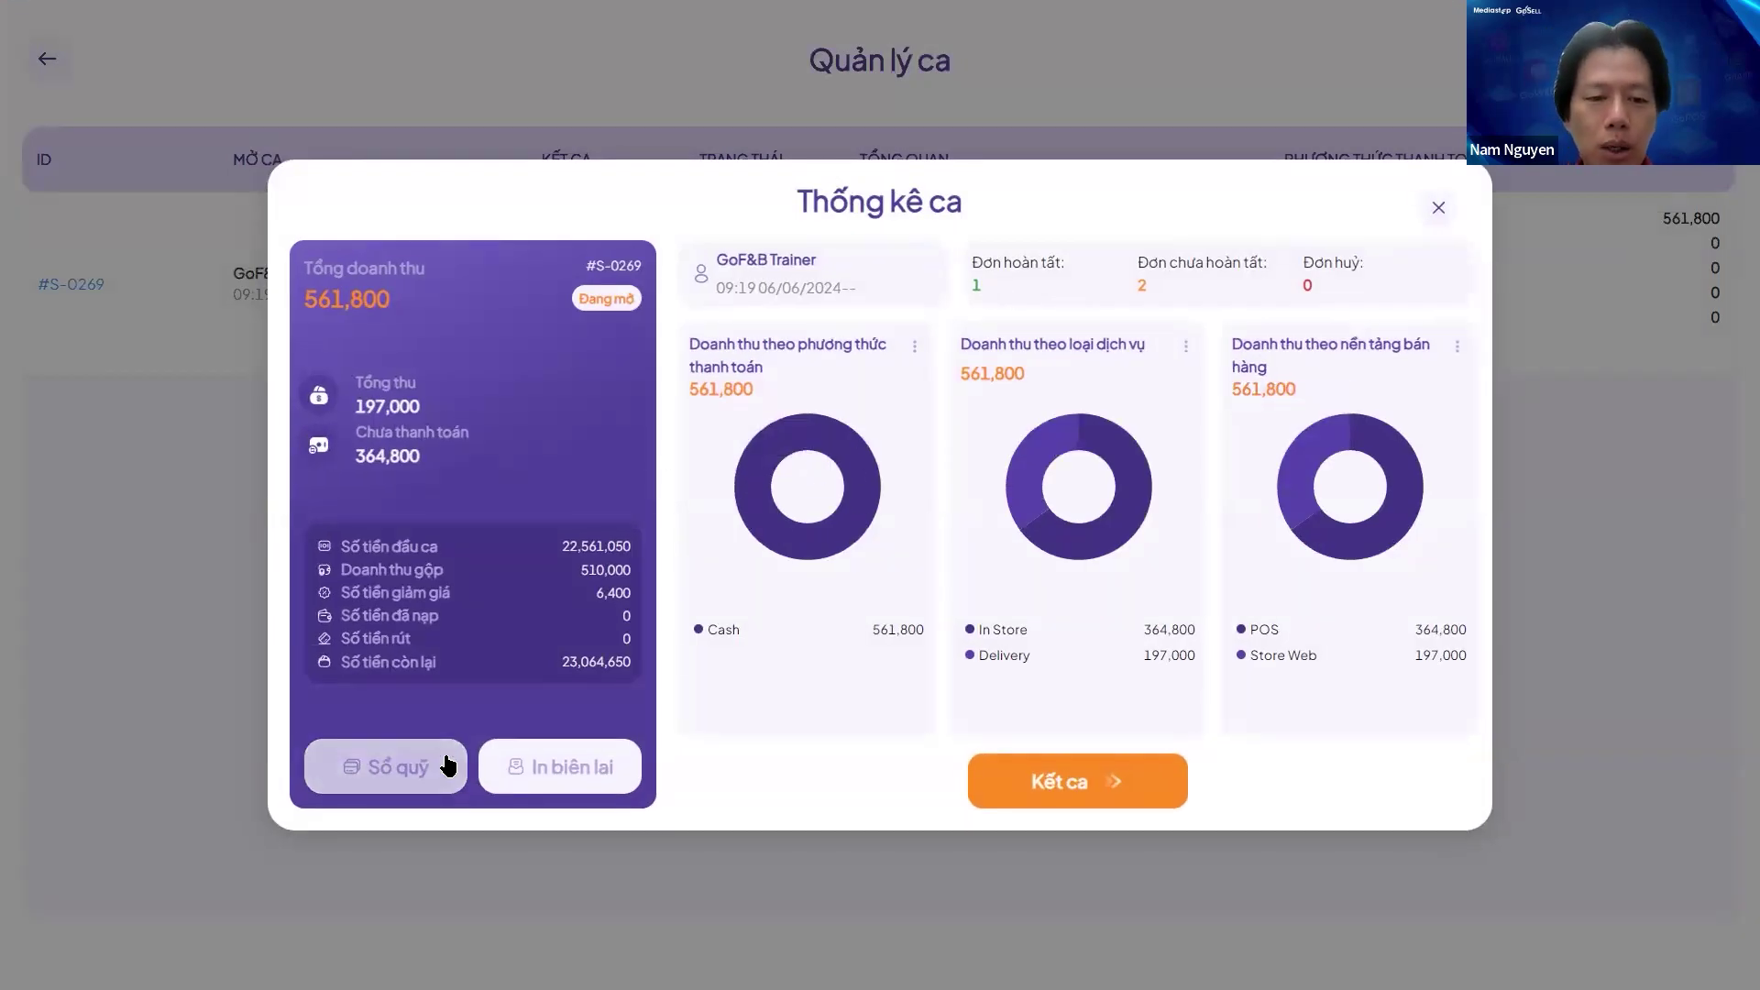
{"action": "left_click", "coordinate": [402, 770]}
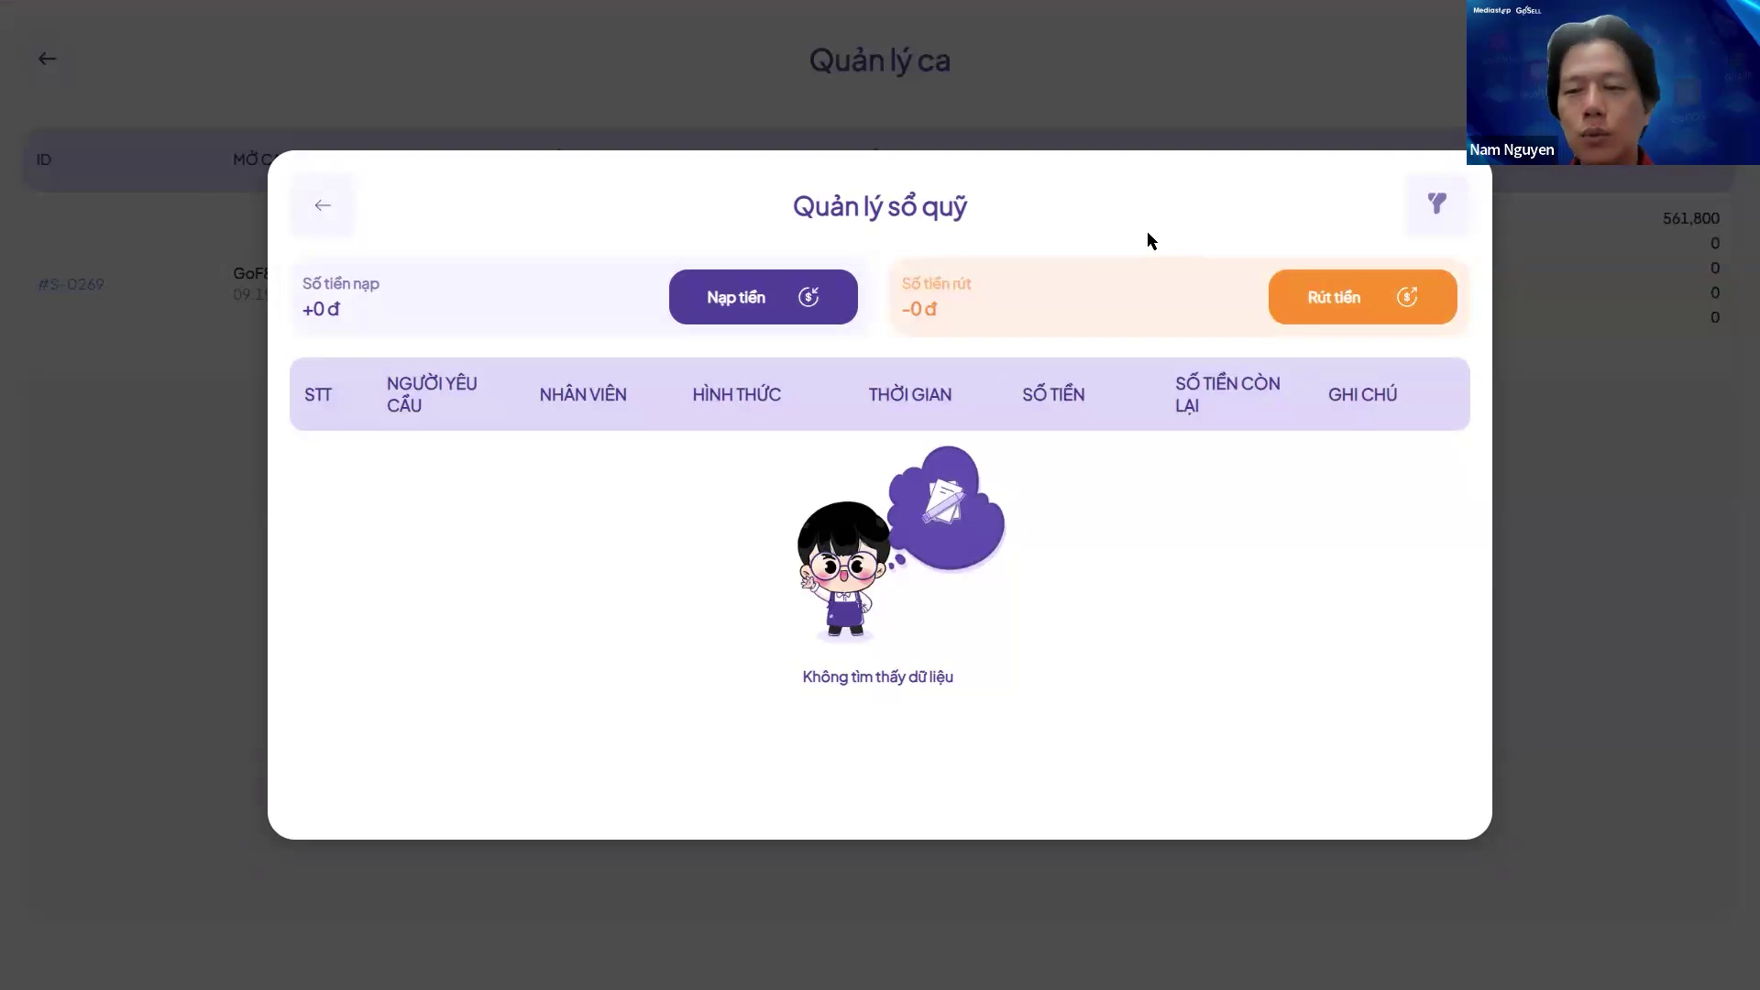
{"action": "left_click", "coordinate": [1335, 299]}
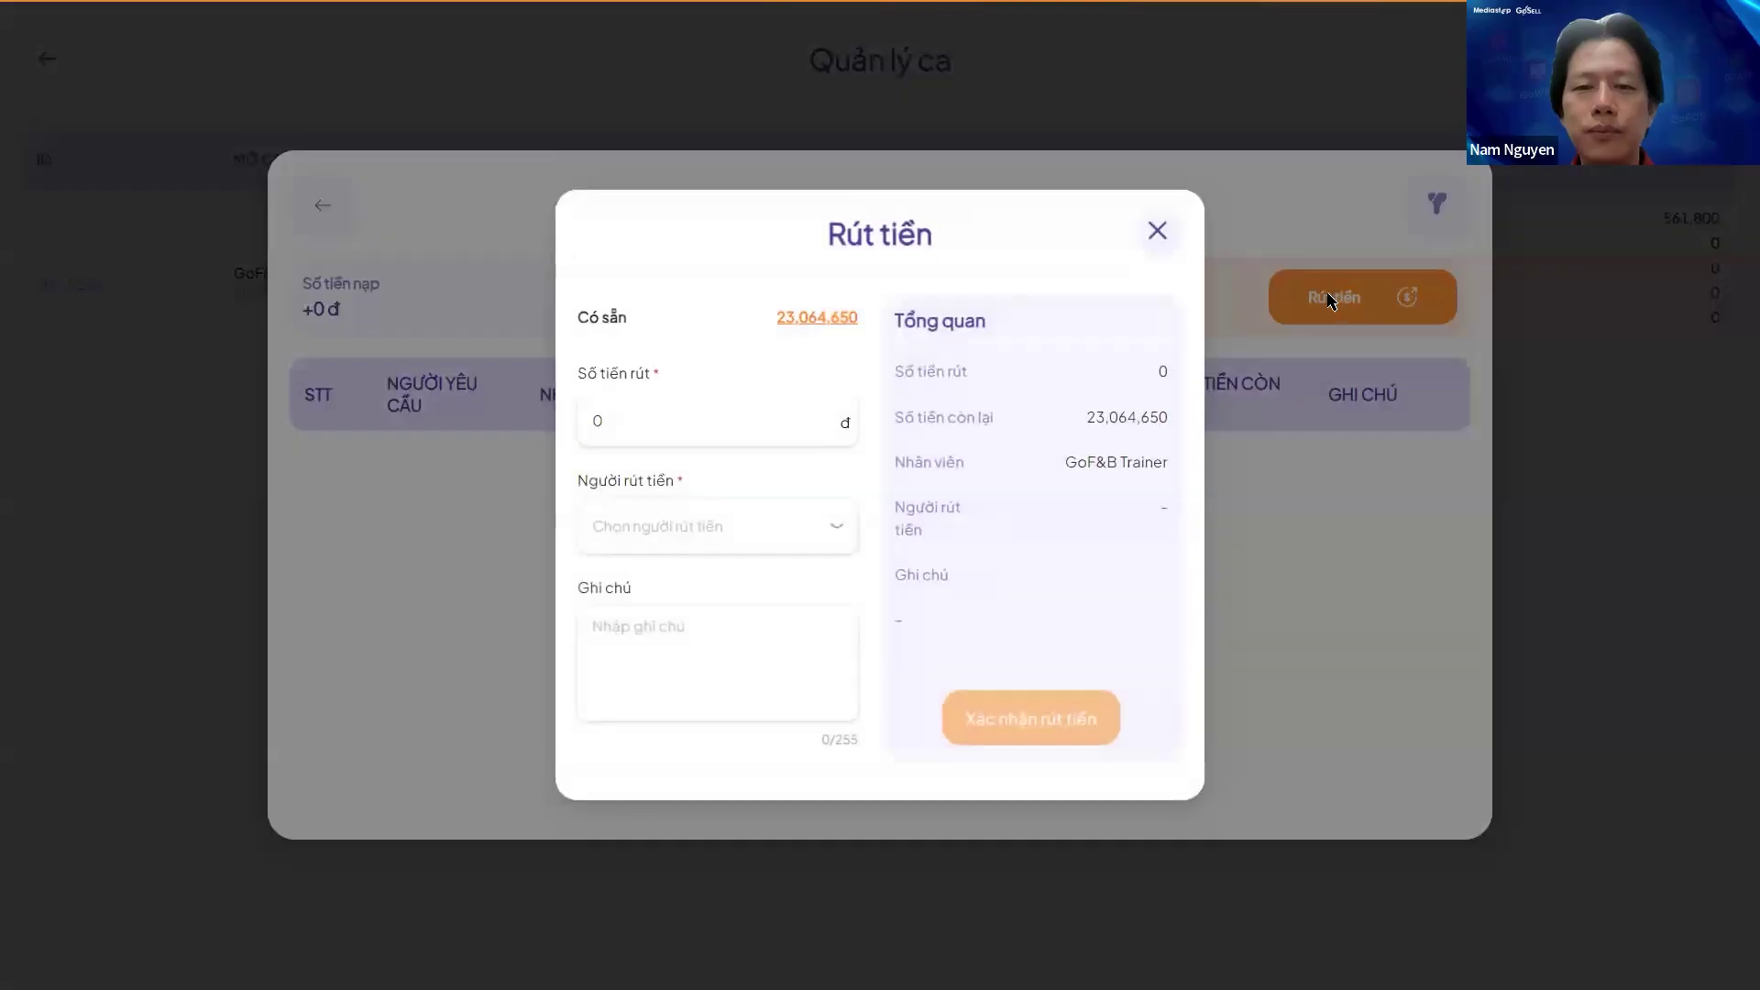